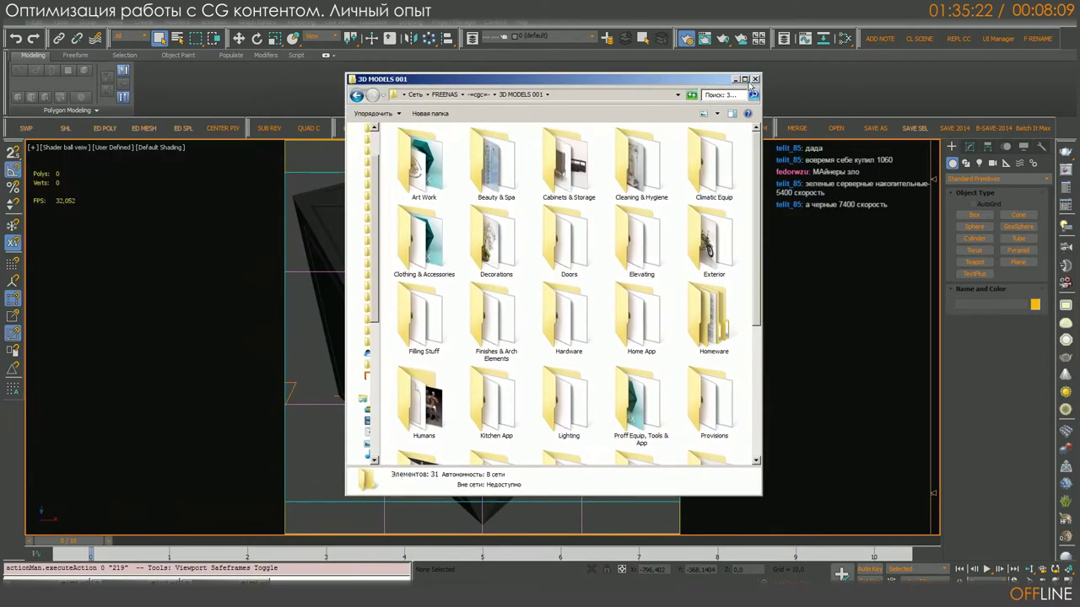
Step: Maximize the 3D MODELS 001 folder window and go up to its parent folder
click(741, 78)
mouse_move(43, 571)
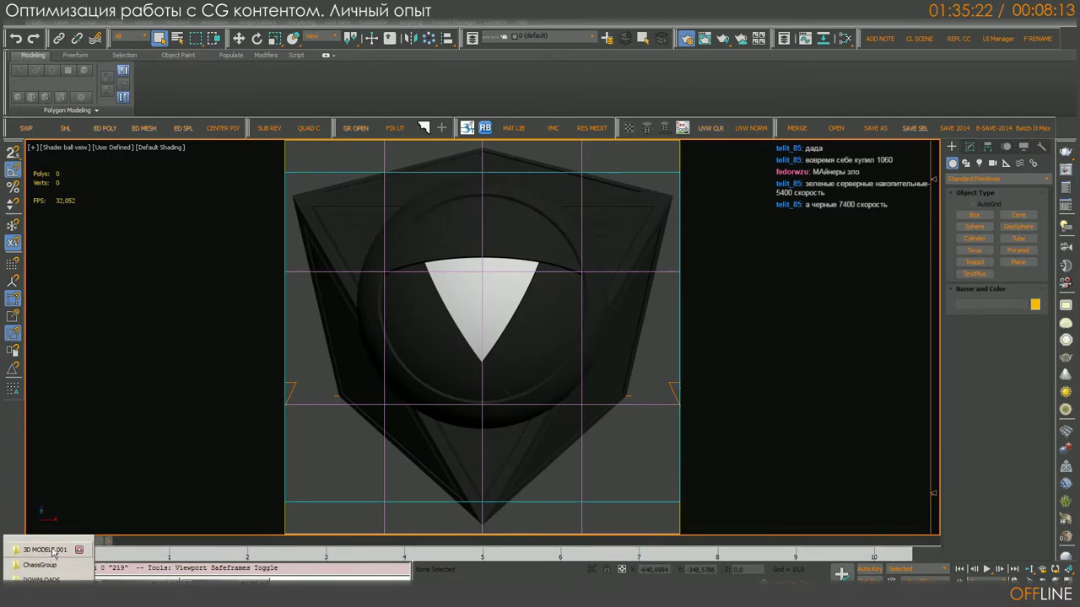
click(46, 549)
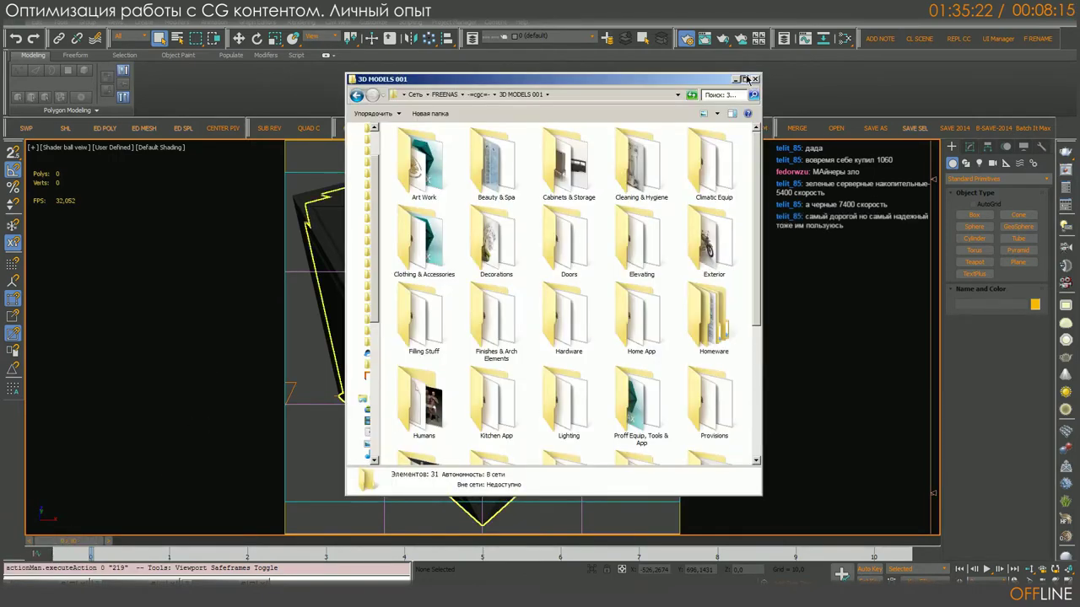
click(744, 79)
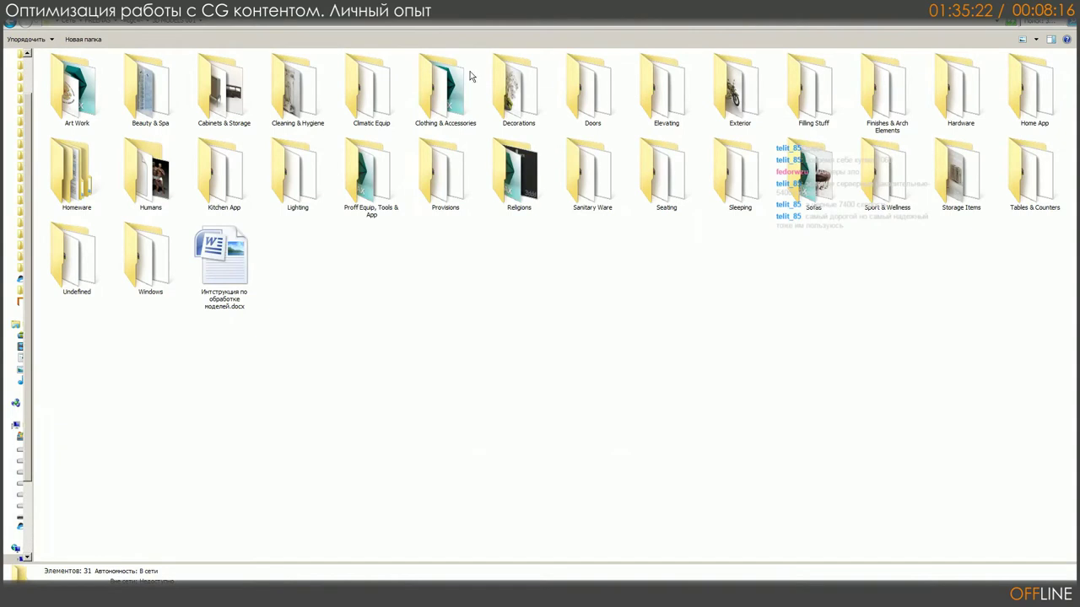
click(141, 26)
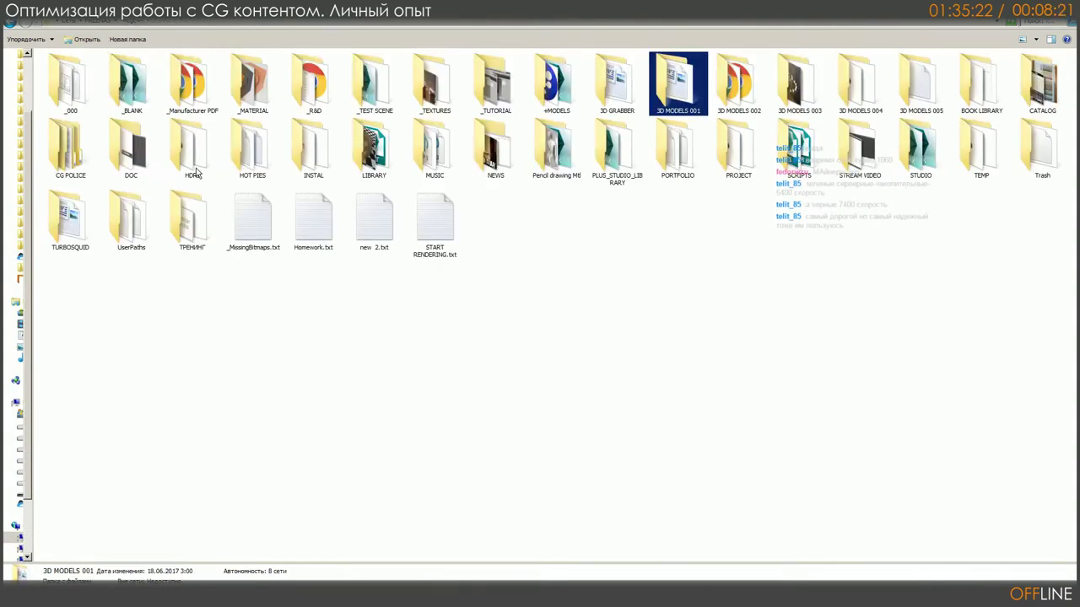
Step: Widen the navigation pane to view the list of favourite folders, and narrow it back to a thin strip
mouse_move(196, 170)
mouse_move(32, 280)
mouse_down()
mouse_move(94, 281)
mouse_move(28, 281)
mouse_up()
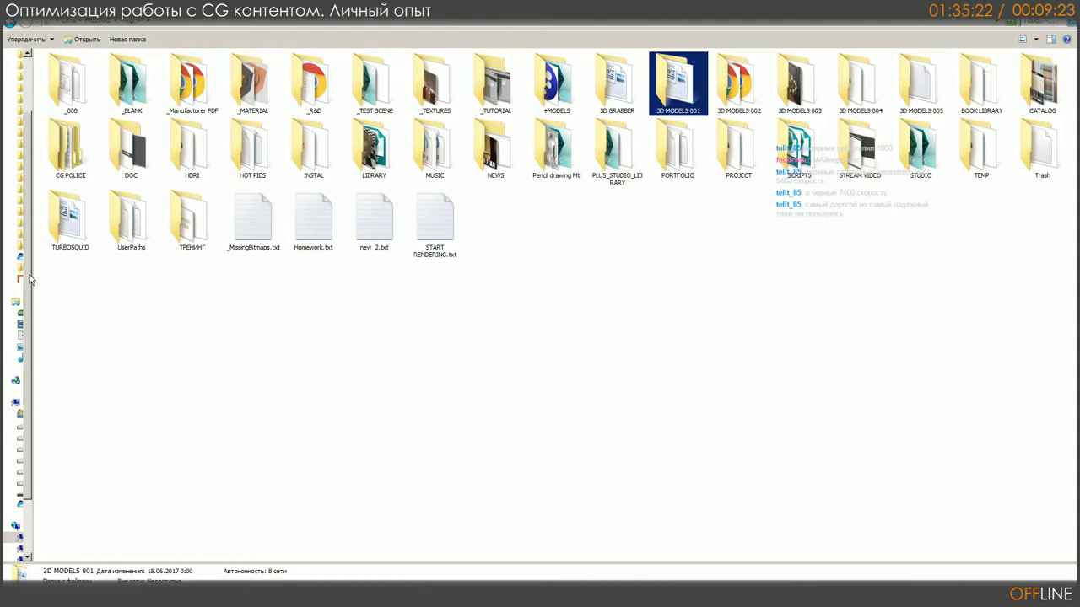
click(576, 323)
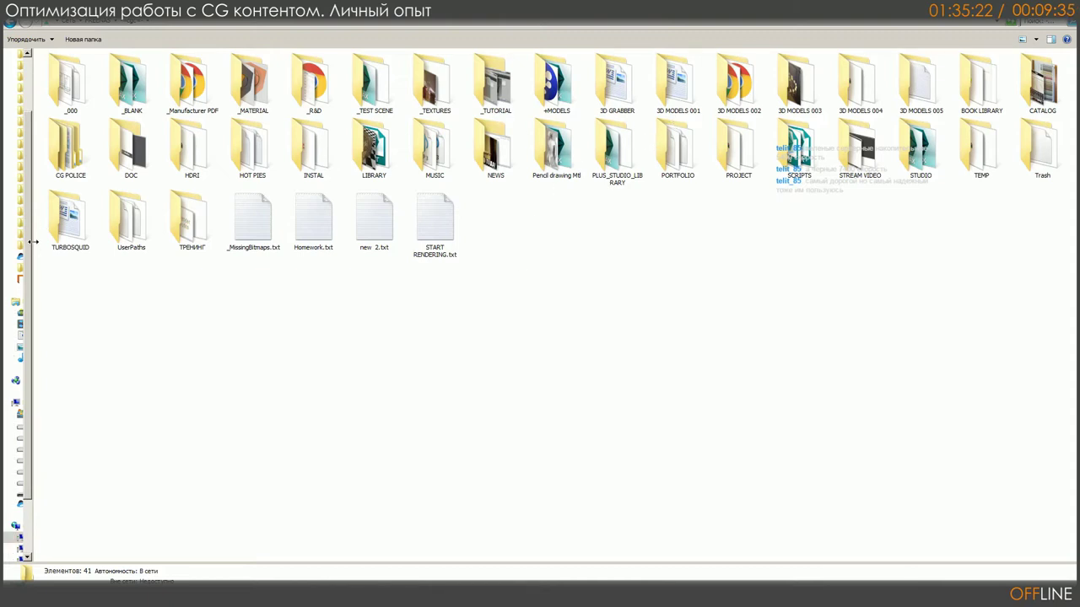
drag(34, 247, 211, 247)
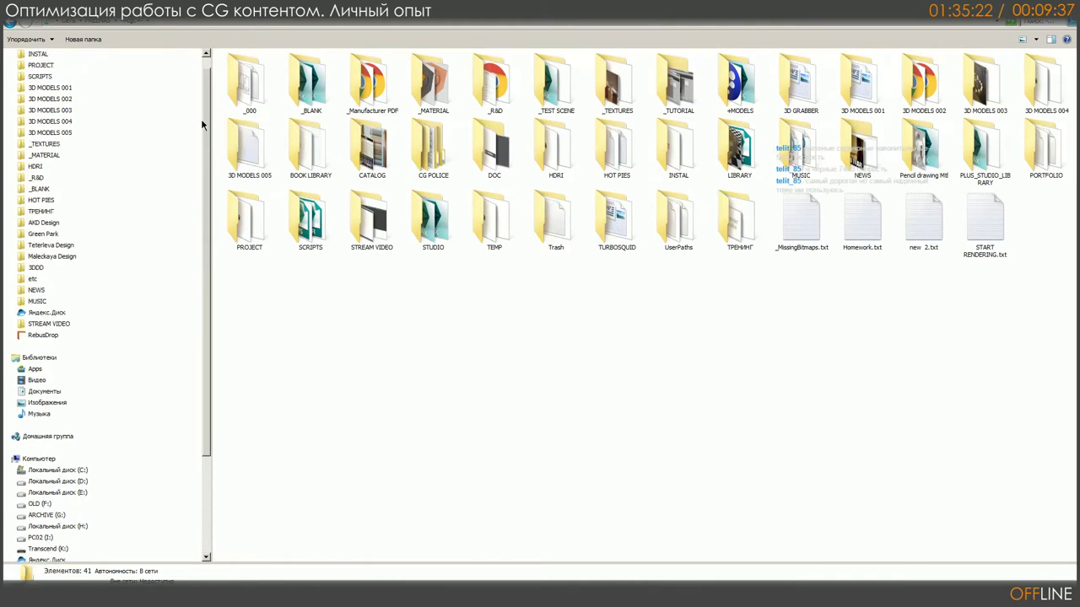
scroll(190, 107, up, 2)
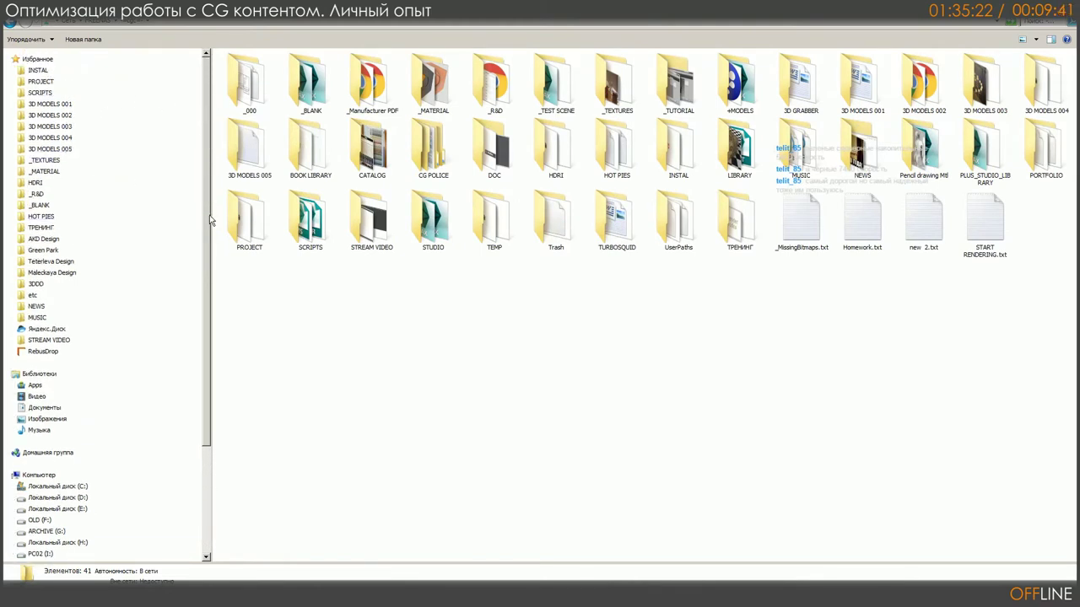
drag(211, 215, 32, 215)
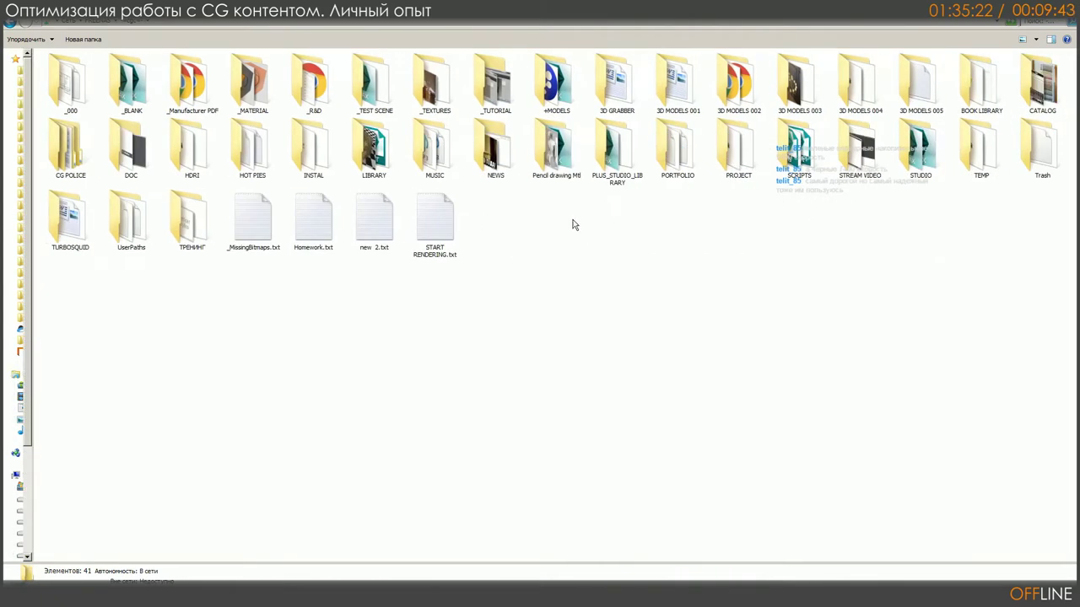
Step: Look through the contents of the 3D MODELS 002 folder and return to the parent folder
click(664, 100)
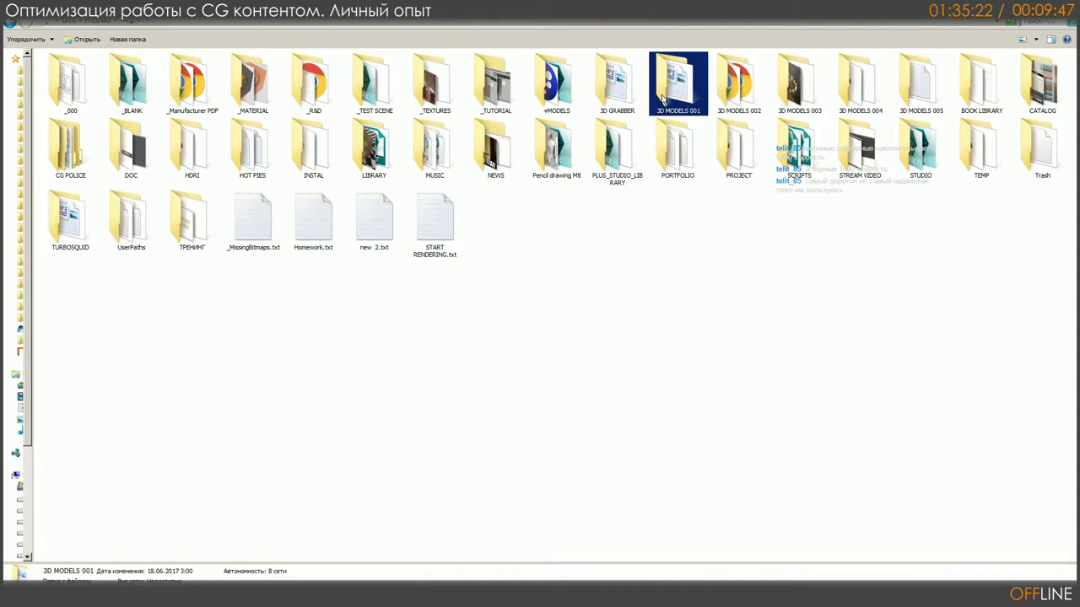
mouse_move(662, 99)
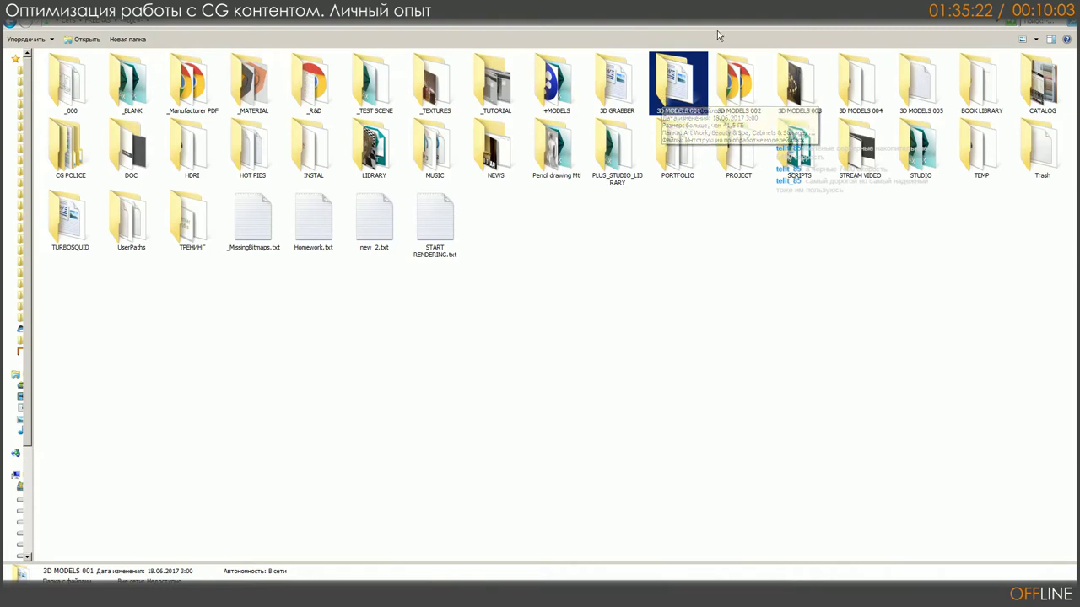
double_click(755, 108)
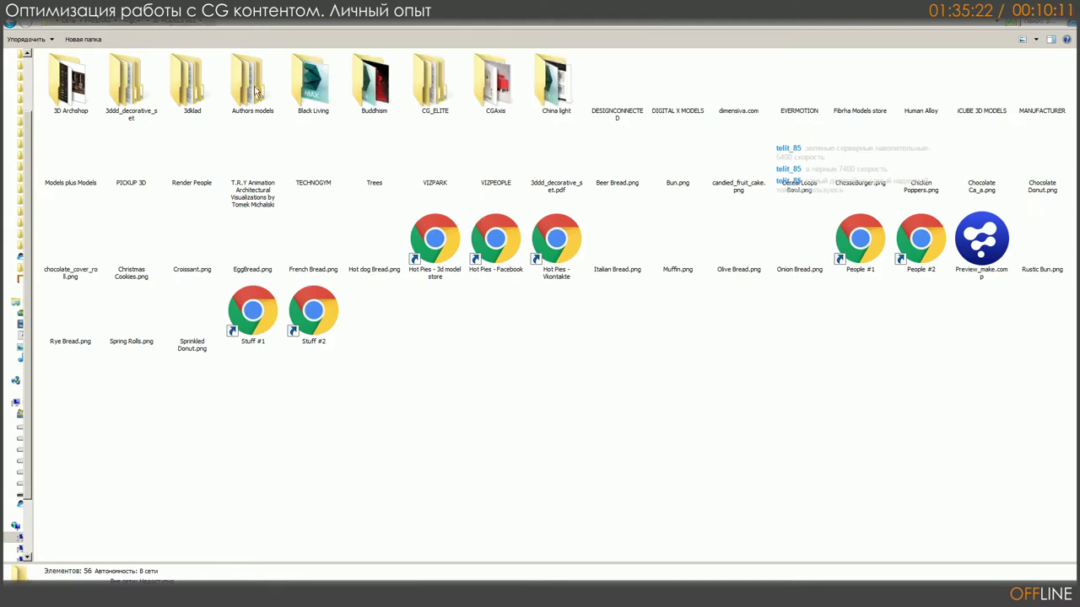
click(131, 24)
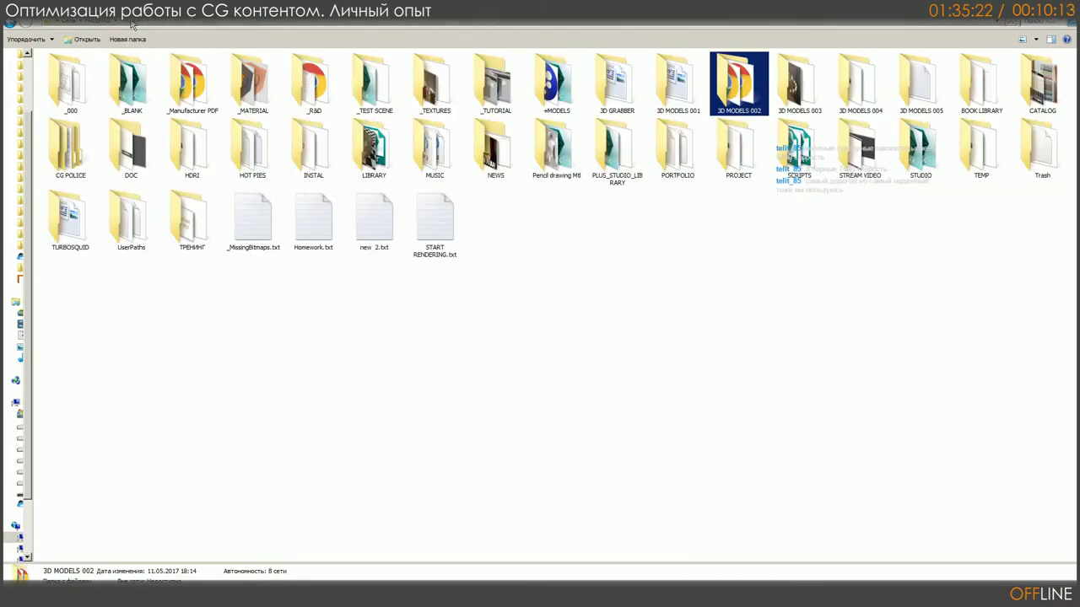
double_click(757, 80)
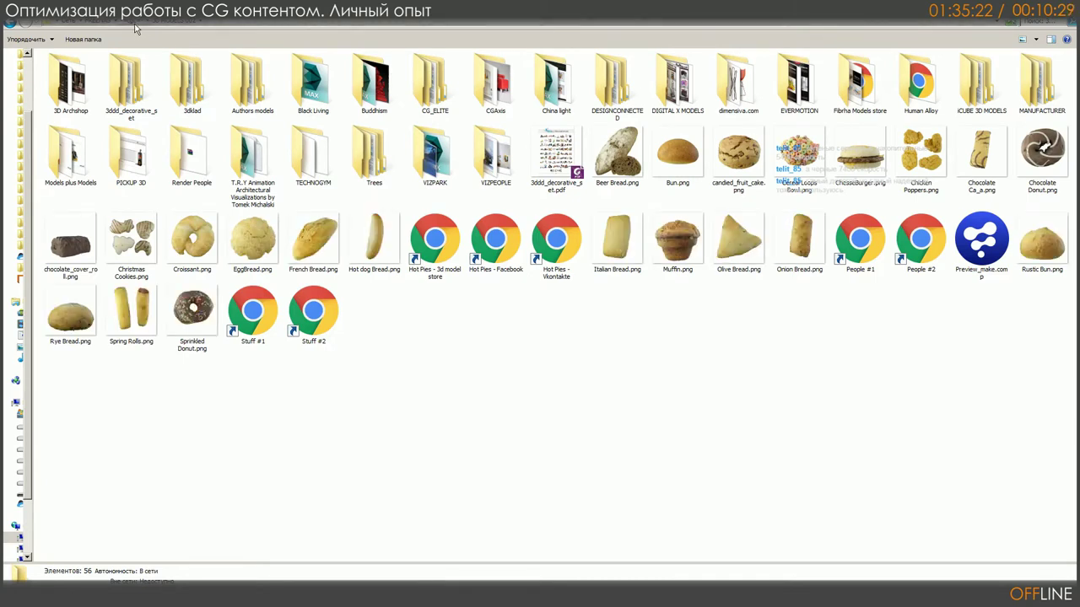
click(135, 28)
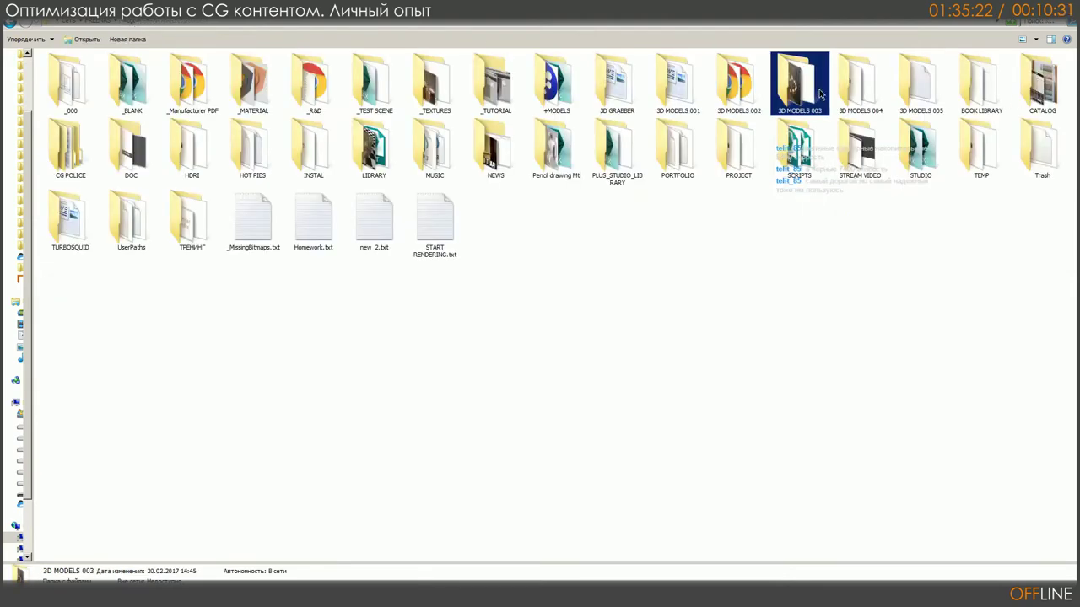
Step: View the contents of the 3D MODELS 003 and 3D MODELS 004 folders, returning to the parent folder after each
double_click(799, 85)
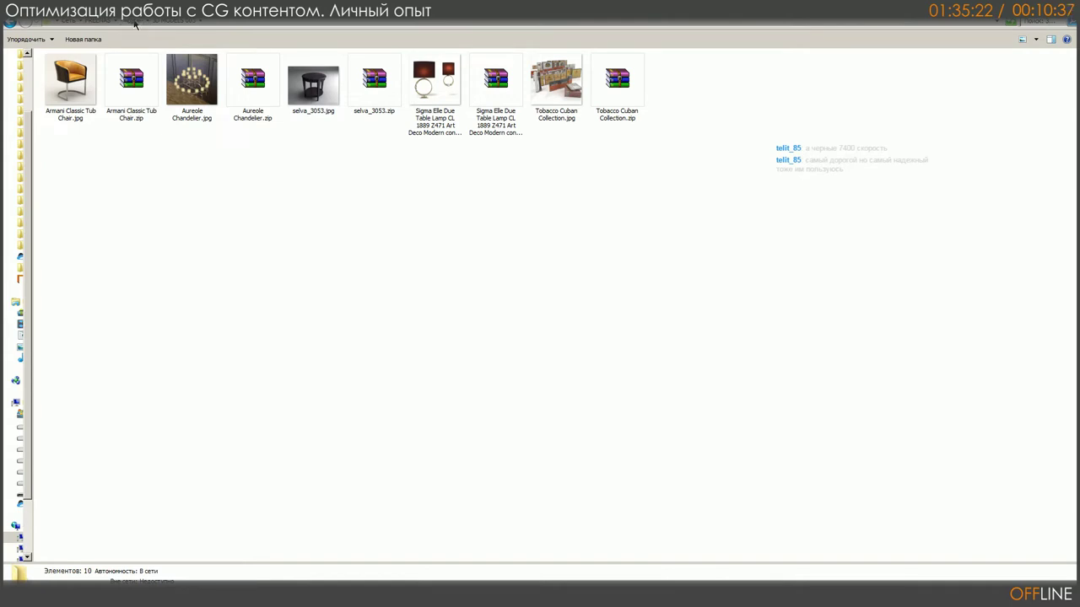
click(134, 24)
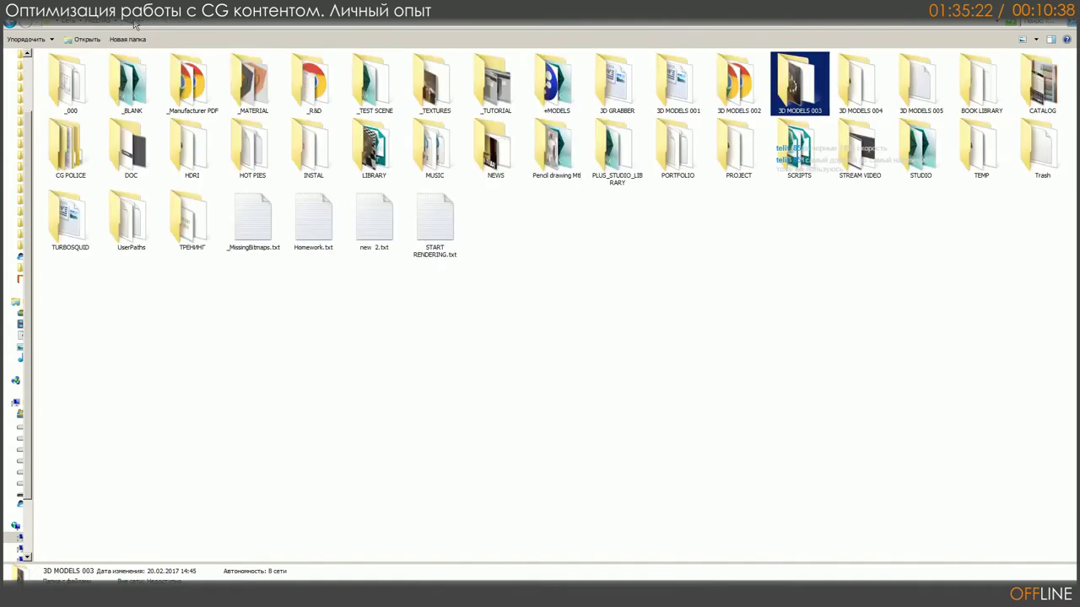
double_click(846, 89)
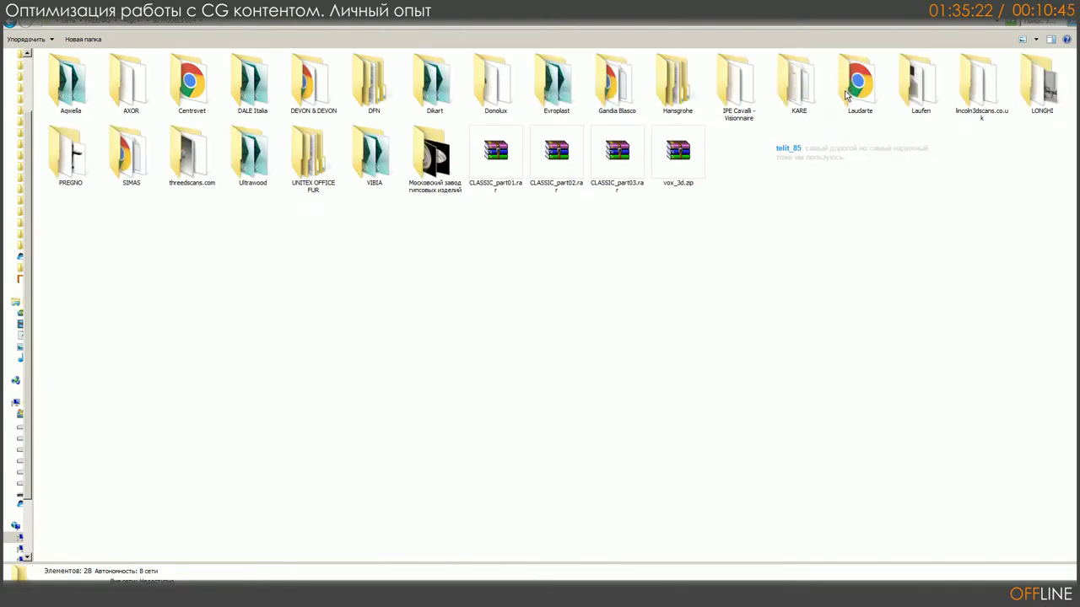
mouse_move(844, 91)
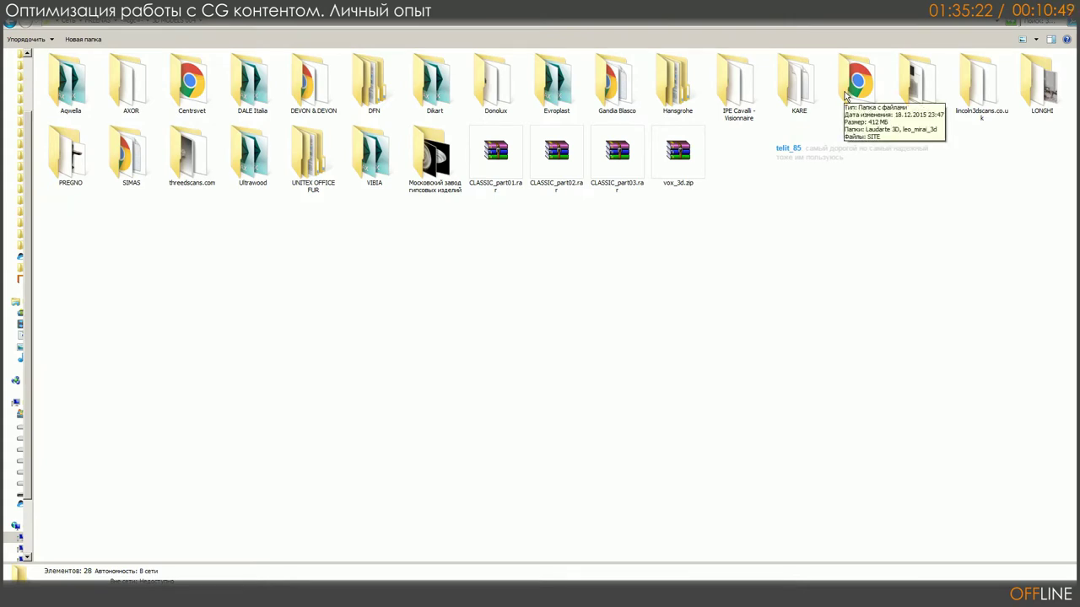
key(BackSpace)
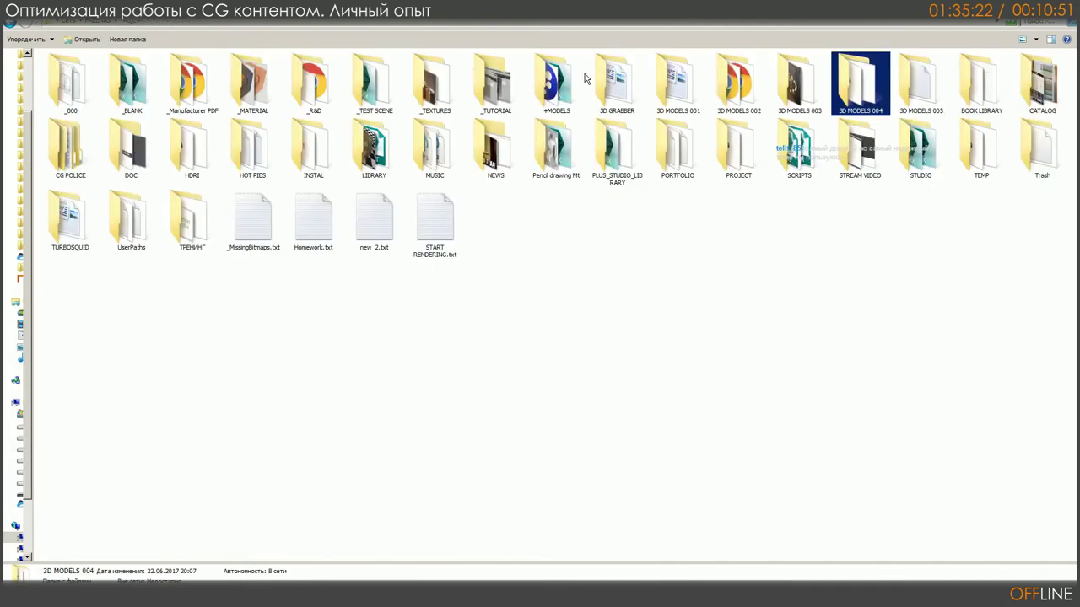
Step: Review the contents of the 3D MODELS 001, 004 and 005 folders, returning to the parent folder each time
double_click(684, 93)
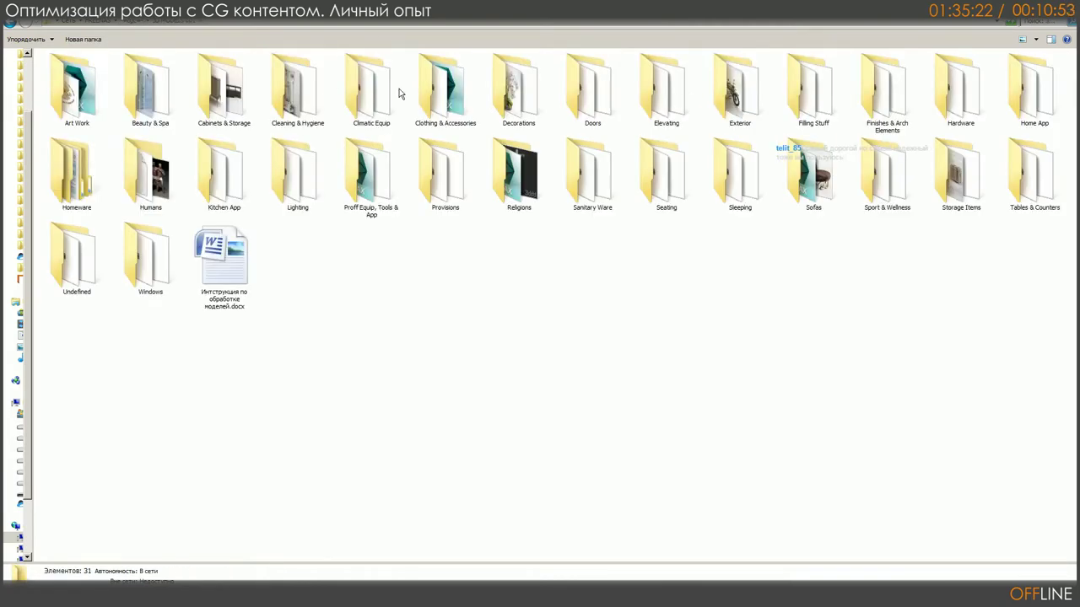
key(BackSpace)
click(856, 91)
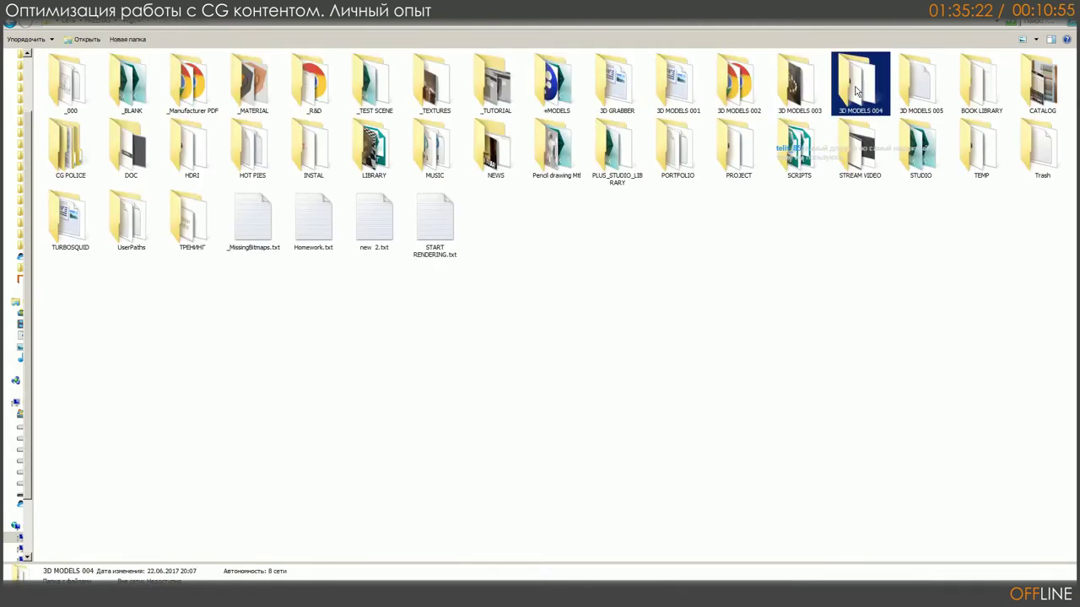
double_click(856, 91)
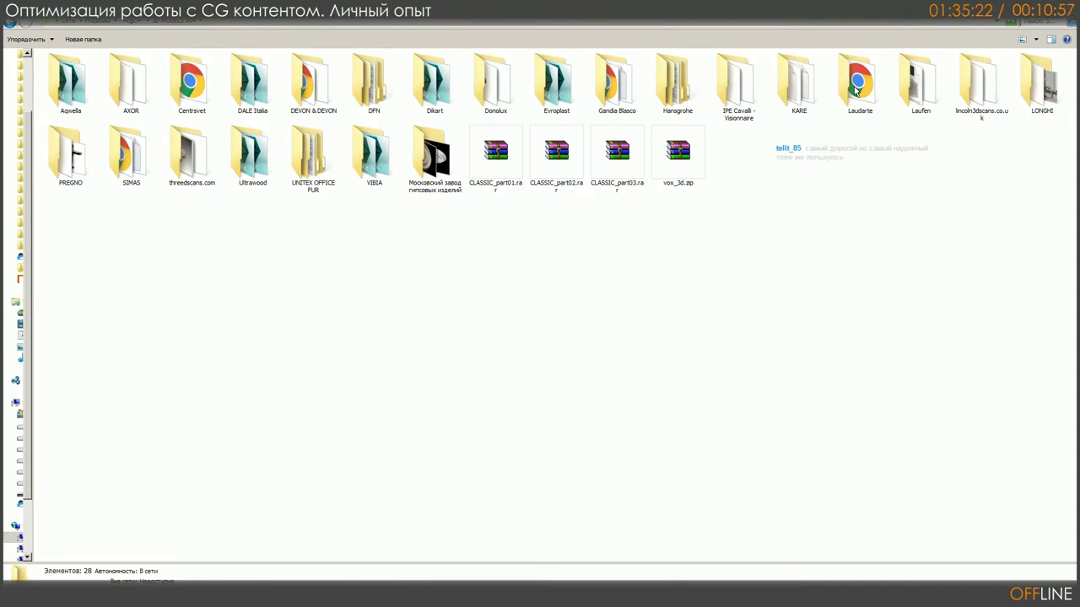
click(131, 23)
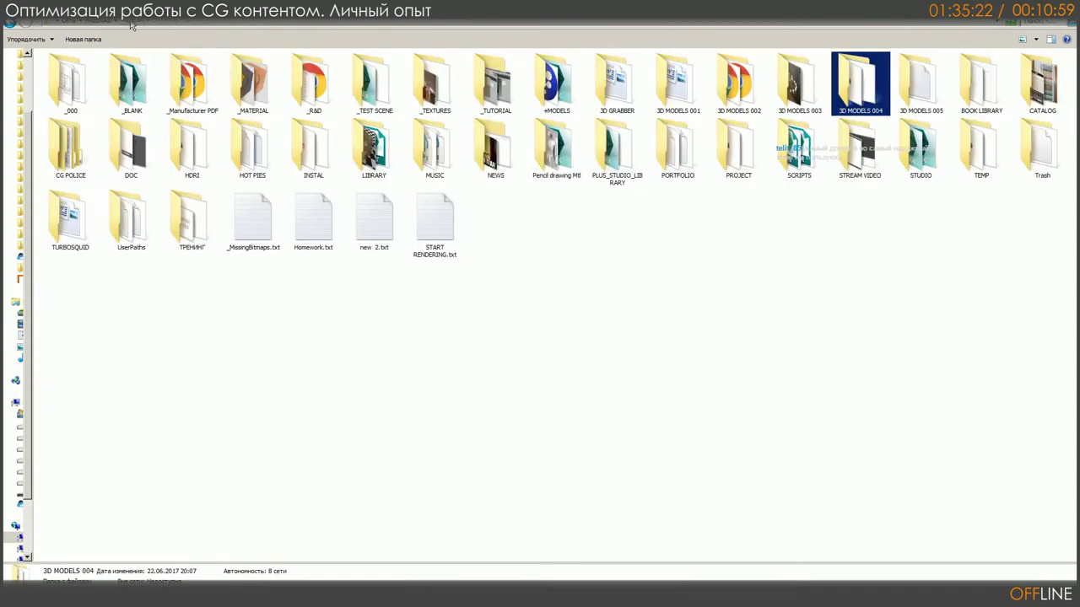
double_click(907, 89)
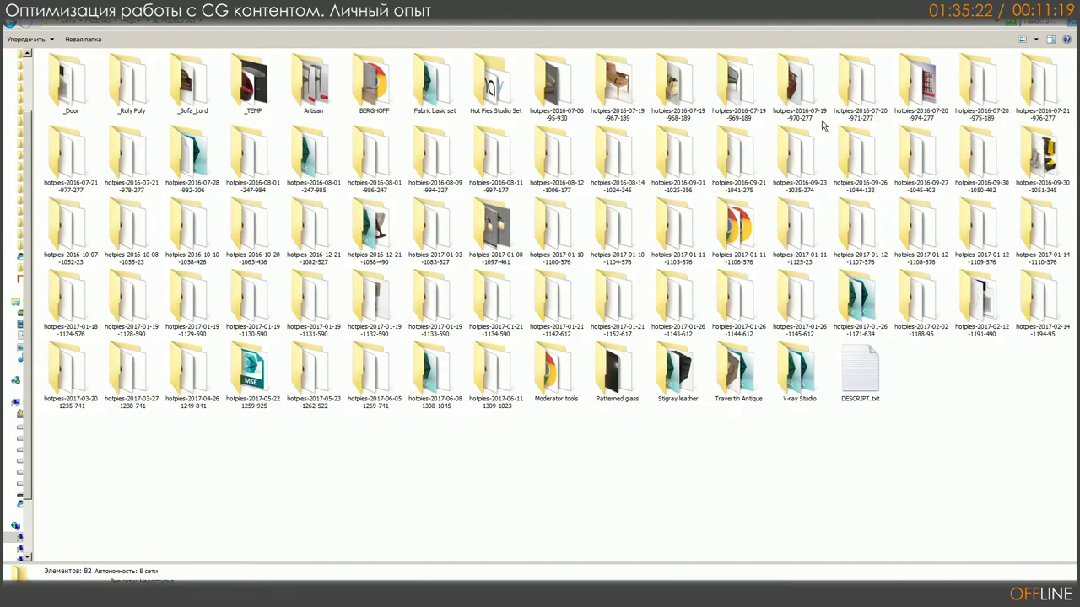
click(133, 24)
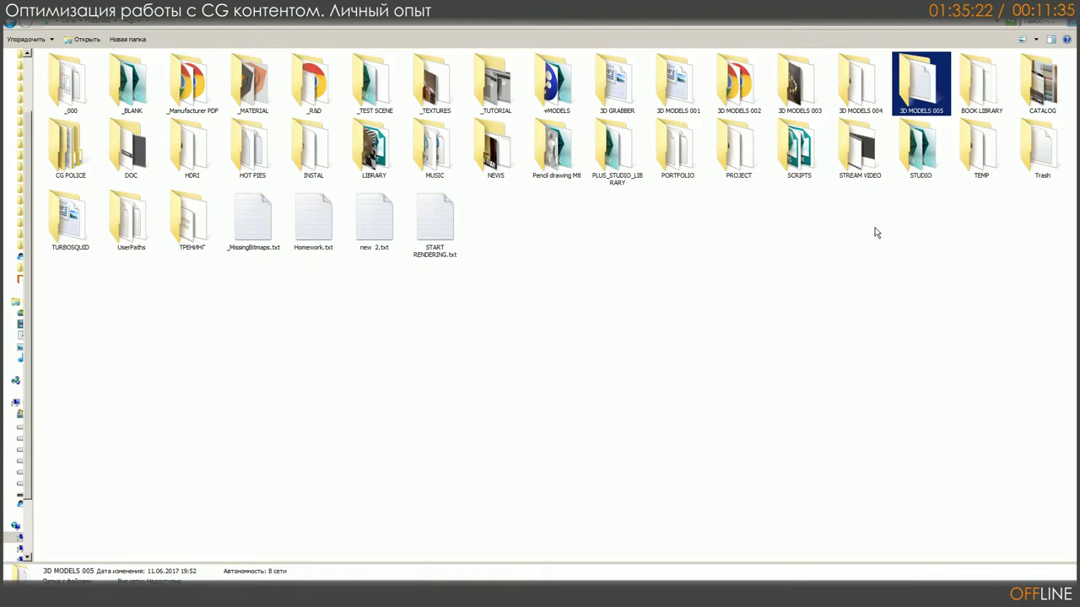
Step: Open the fourth client folder in the third row of PROJECT, widen its Name column and select 2012.05.29_Project
double_click(749, 165)
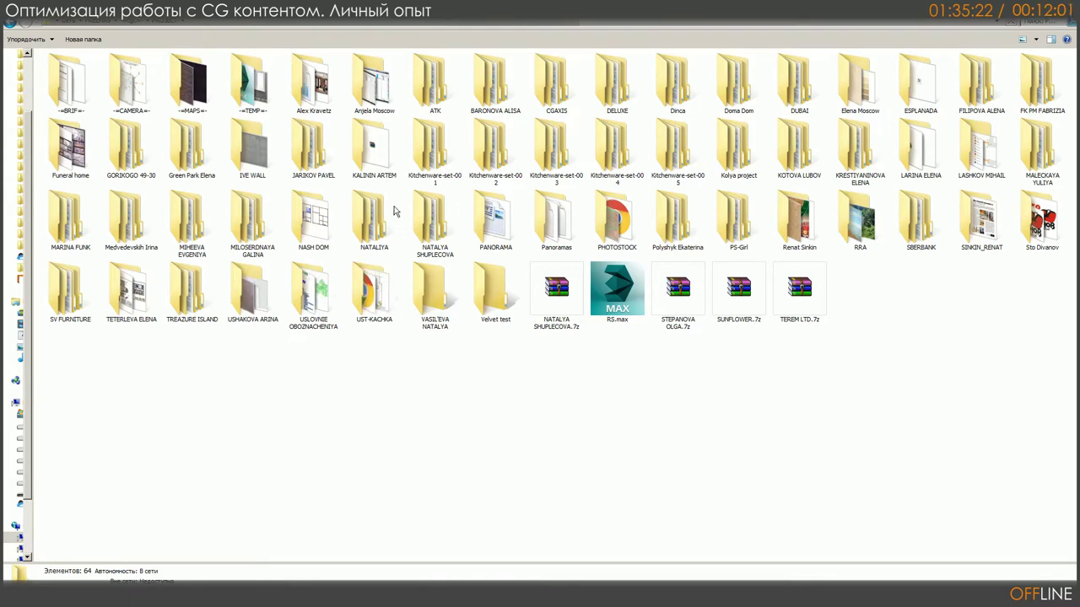
double_click(245, 229)
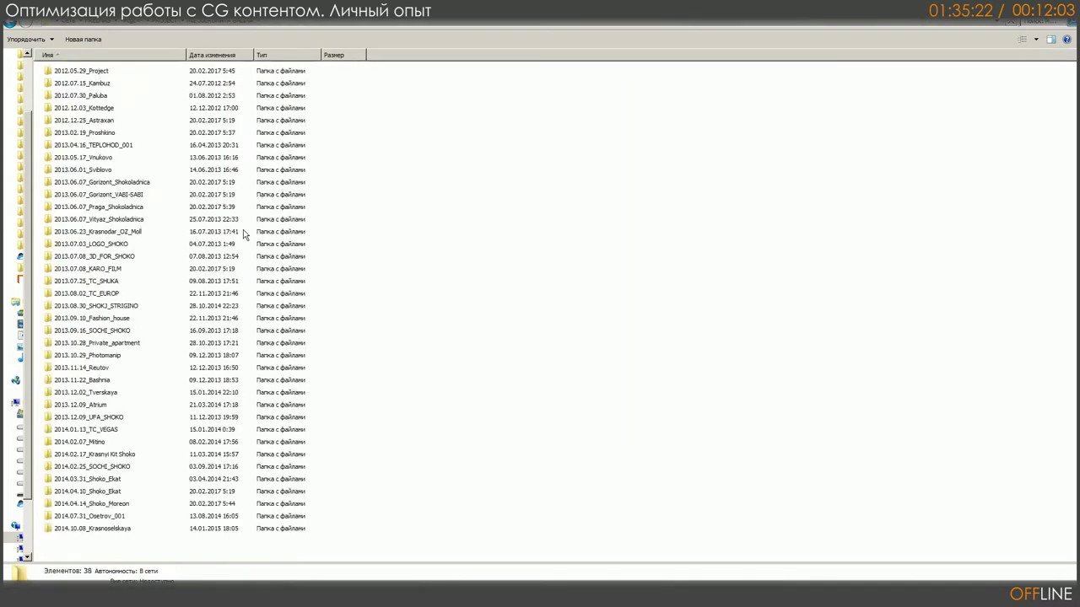
drag(183, 60, 312, 59)
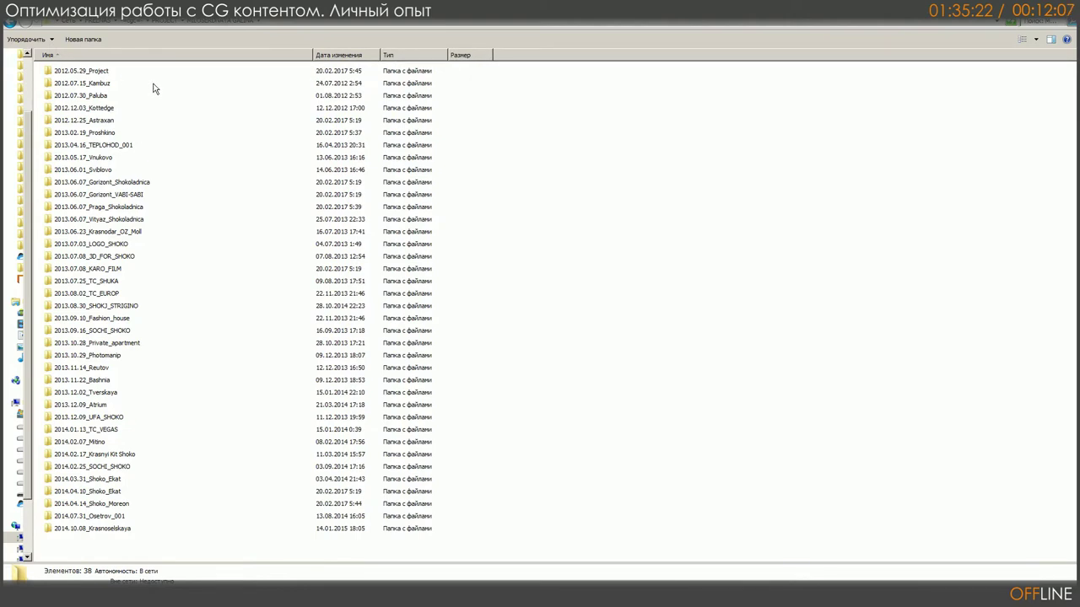
click(98, 73)
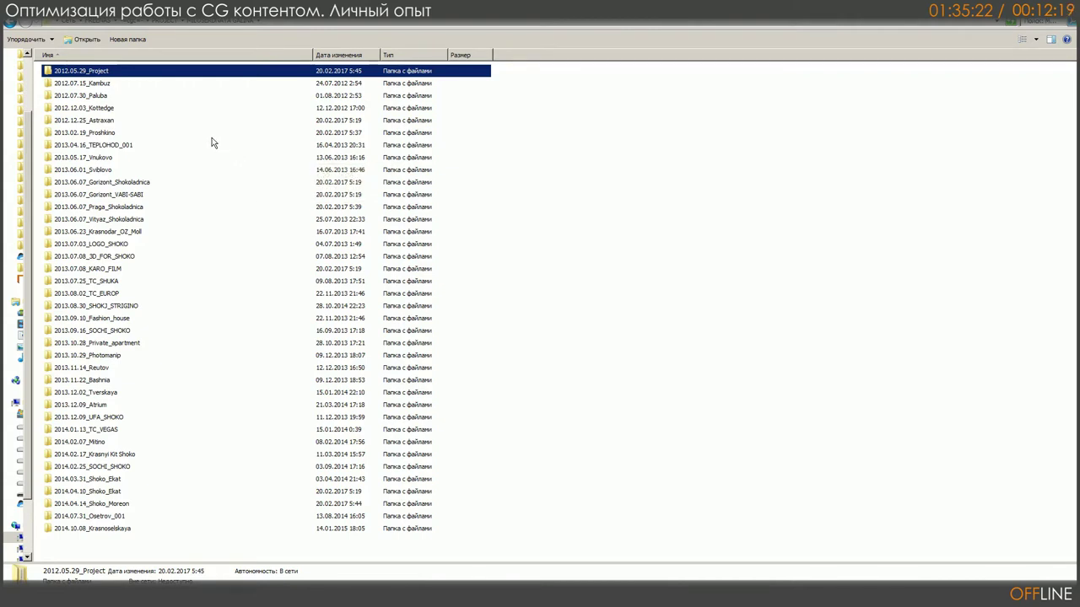
mouse_move(213, 144)
Step: Switch the client's project list from the details view to large folder icons
click(1036, 39)
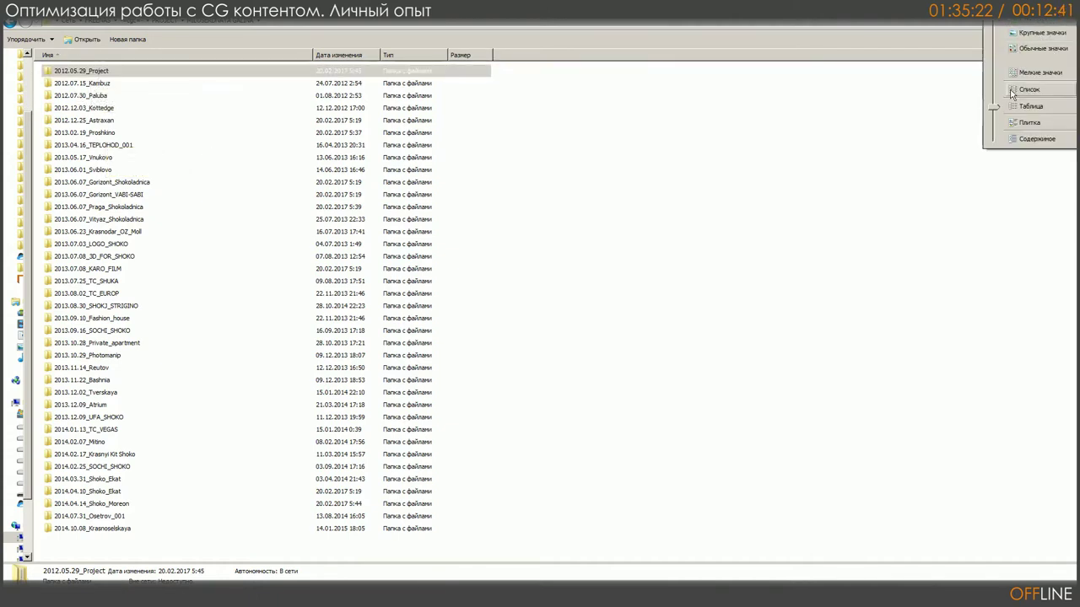
drag(991, 107, 988, 32)
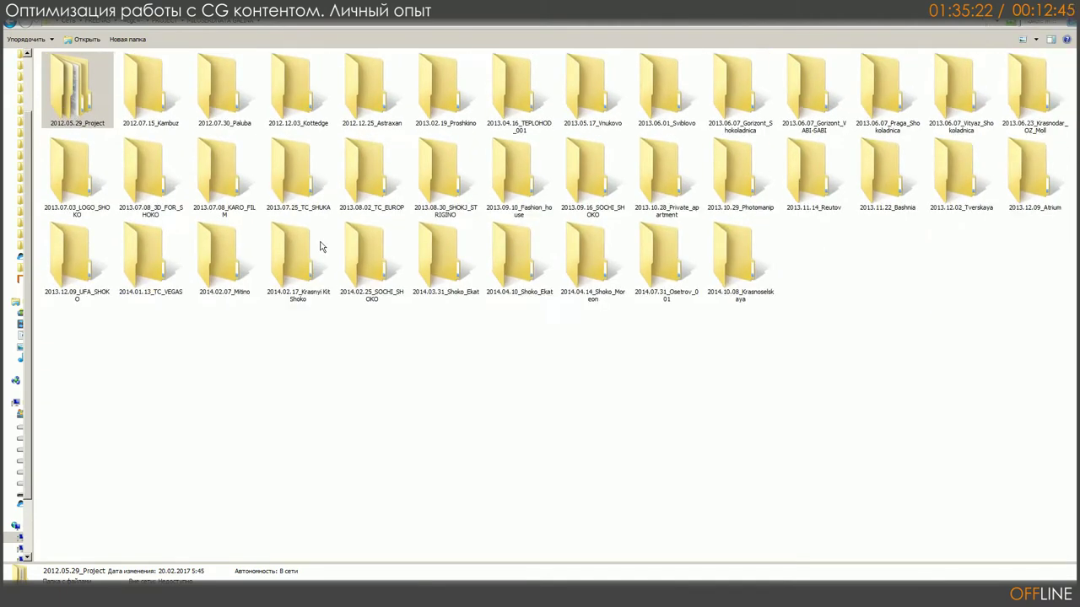
click(66, 127)
Step: Open the 2012.07.30_Paluba project folder, switch its contents to large icons and enlarge them slightly
double_click(223, 113)
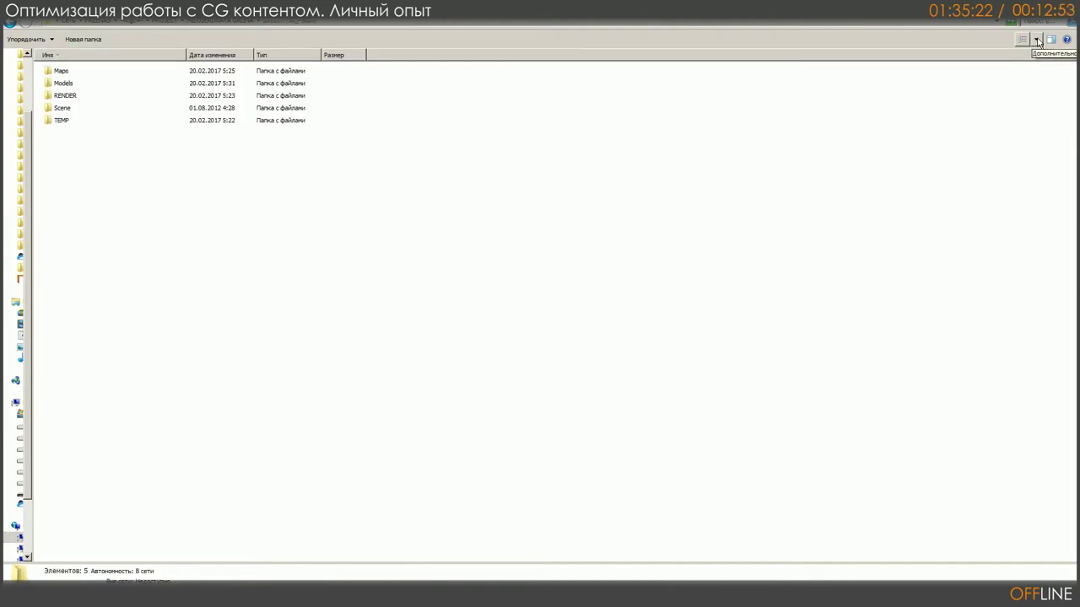
click(1038, 42)
click(1042, 51)
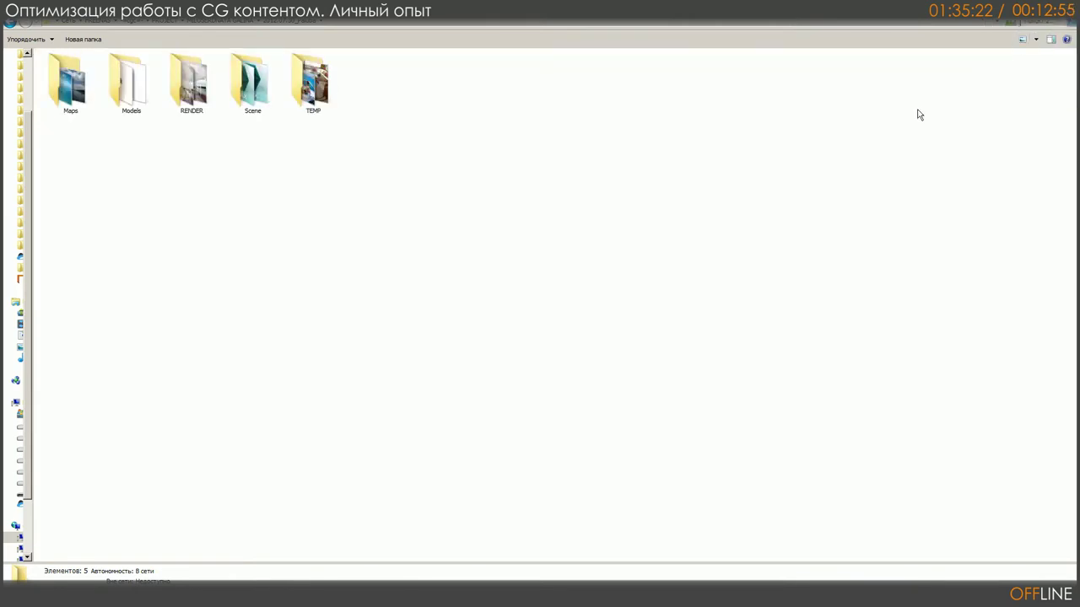
click(1035, 39)
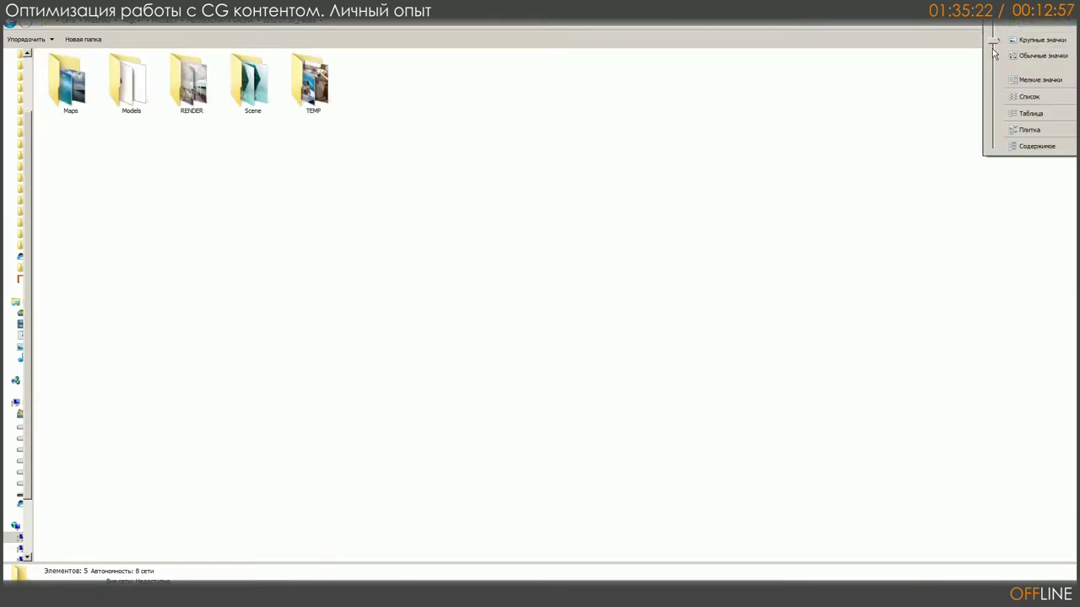
drag(991, 49, 991, 31)
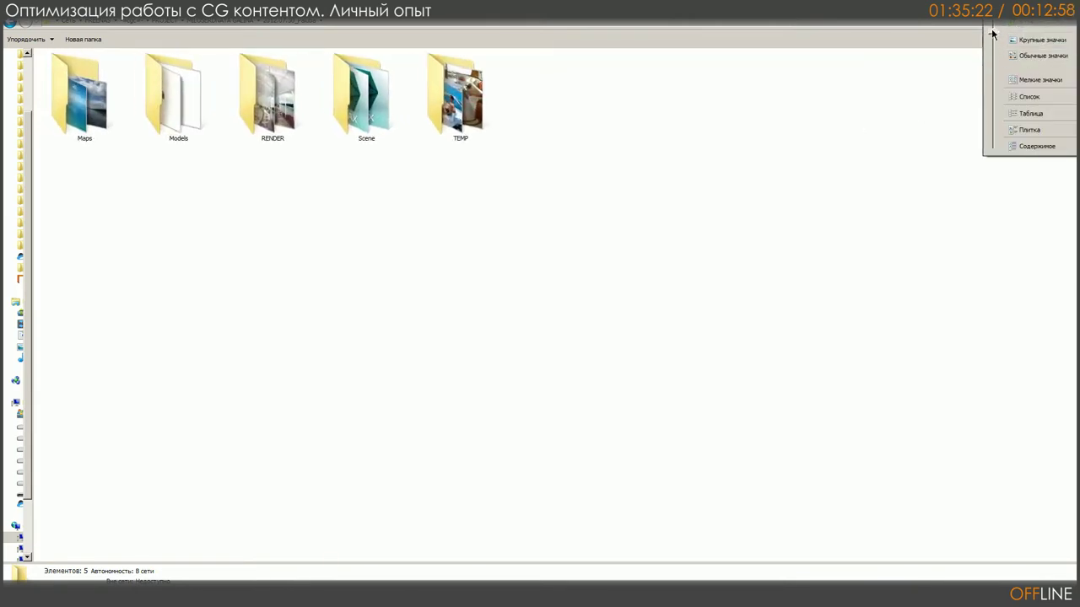
Step: Go through the project's Maps, Models, RENDER, Scene and TEMP subfolders, looking inside Models and returning
click(98, 126)
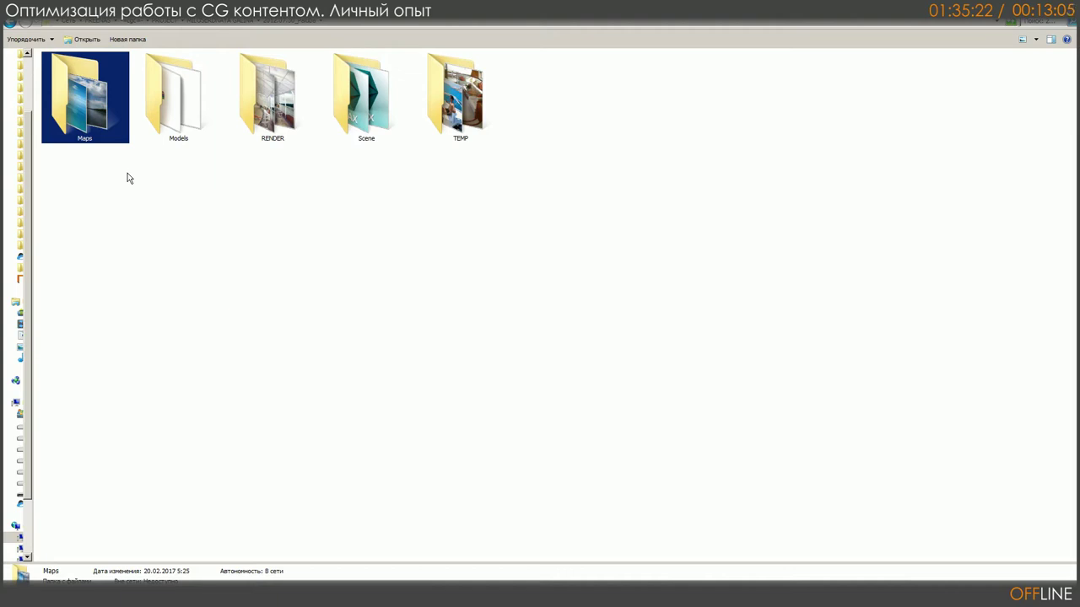
double_click(166, 120)
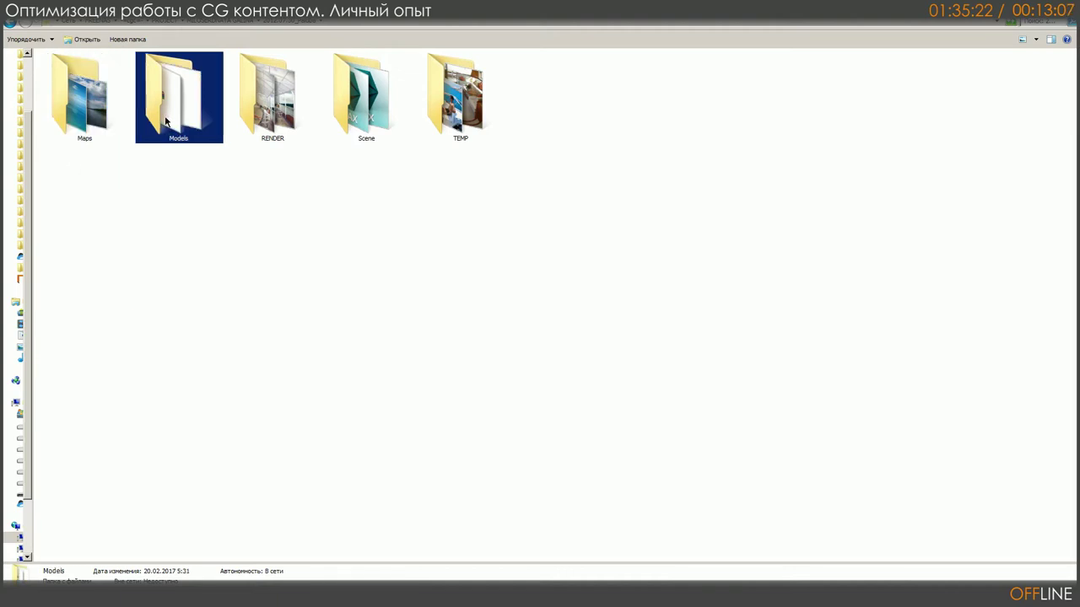
click(308, 26)
click(279, 115)
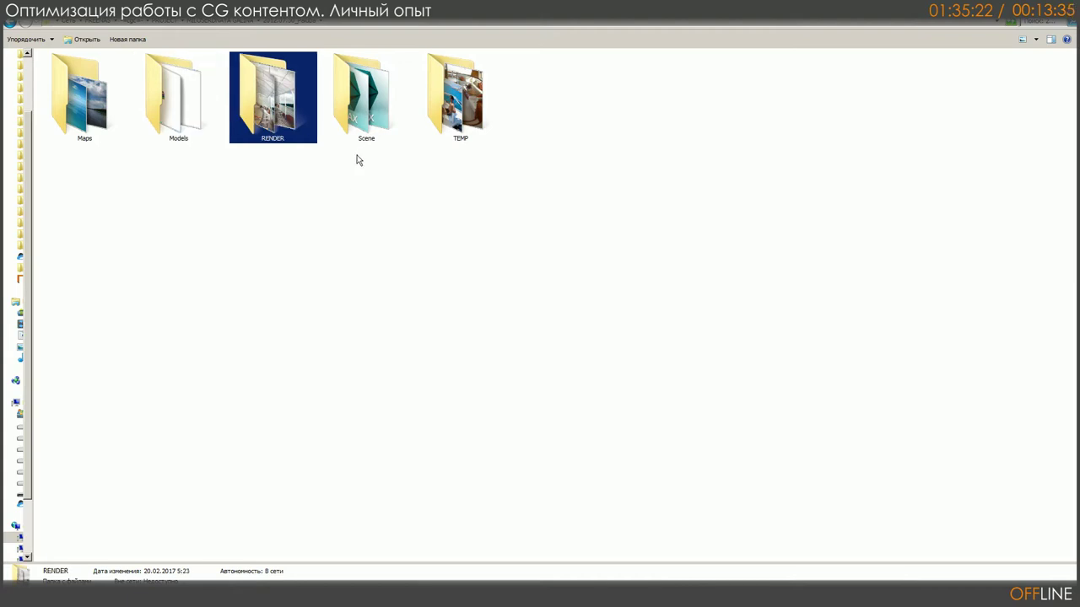
click(382, 125)
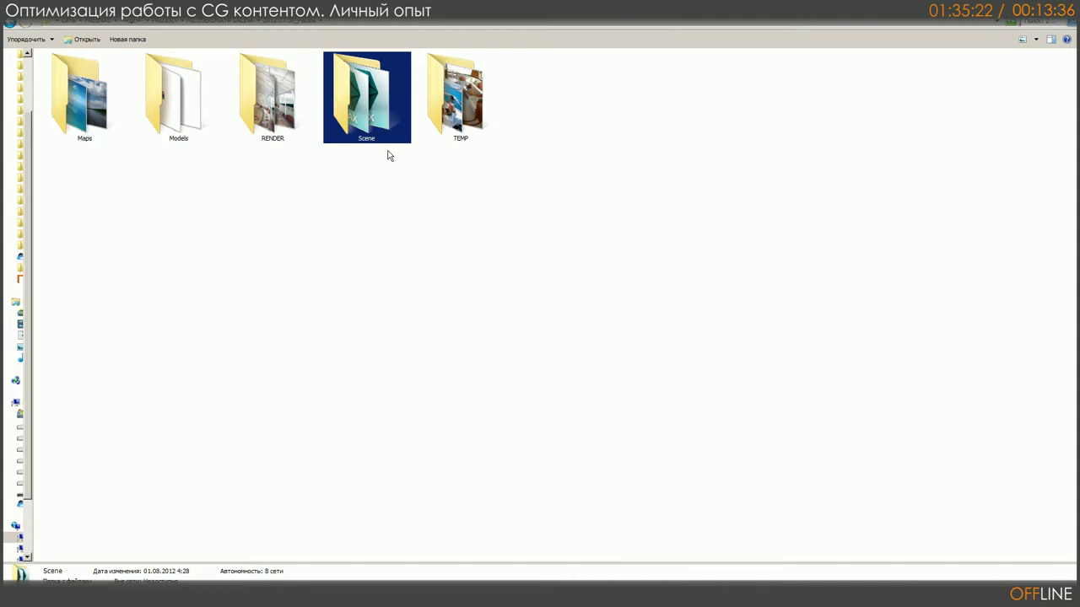
click(486, 120)
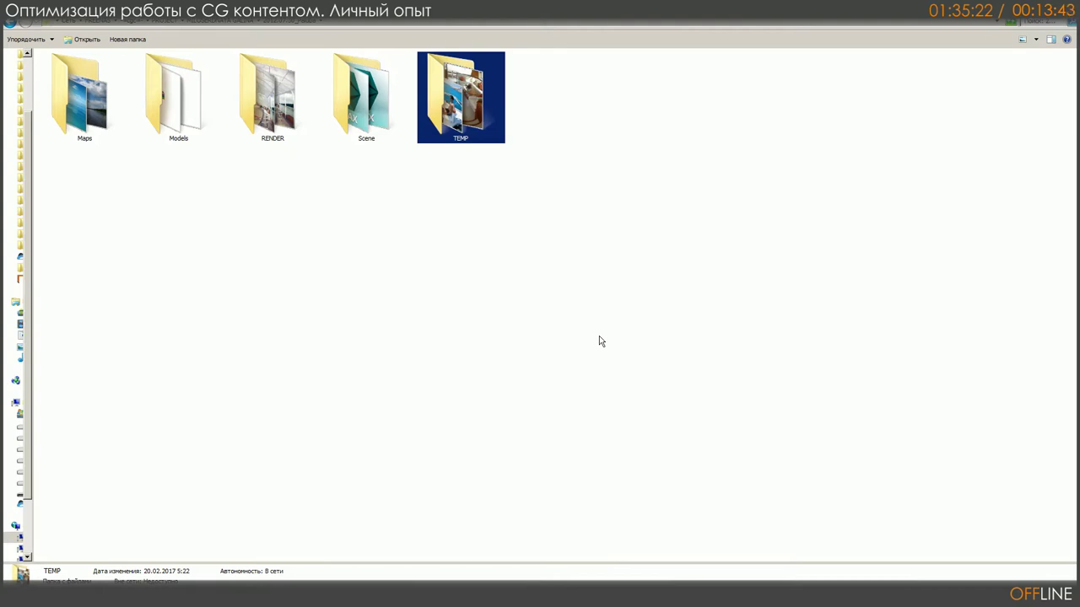
Step: Open the TEMP folder and show its files as large icons
double_click(461, 126)
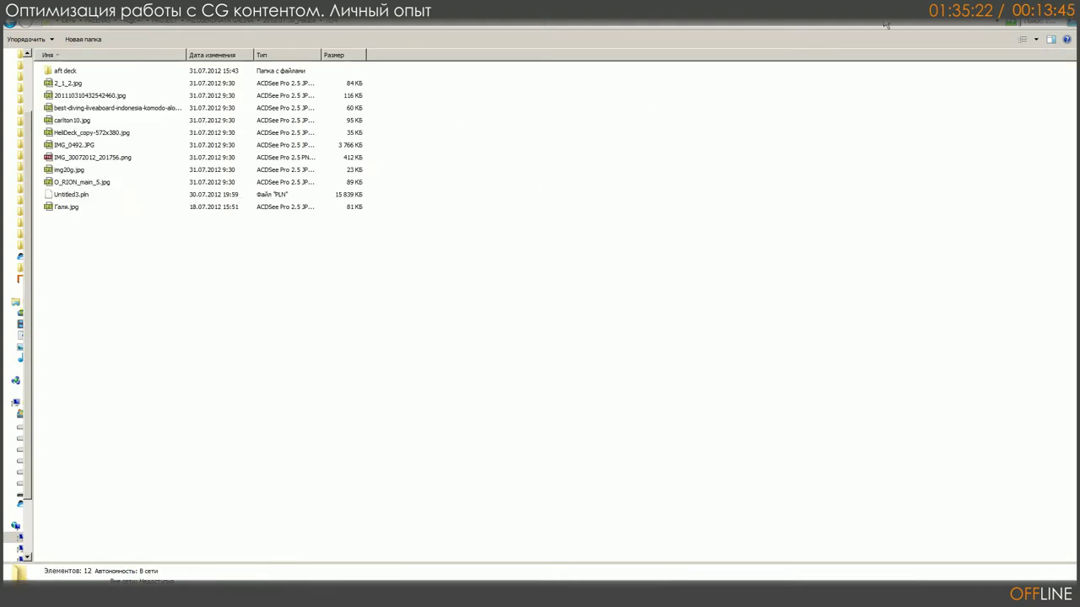
click(1036, 39)
click(1042, 39)
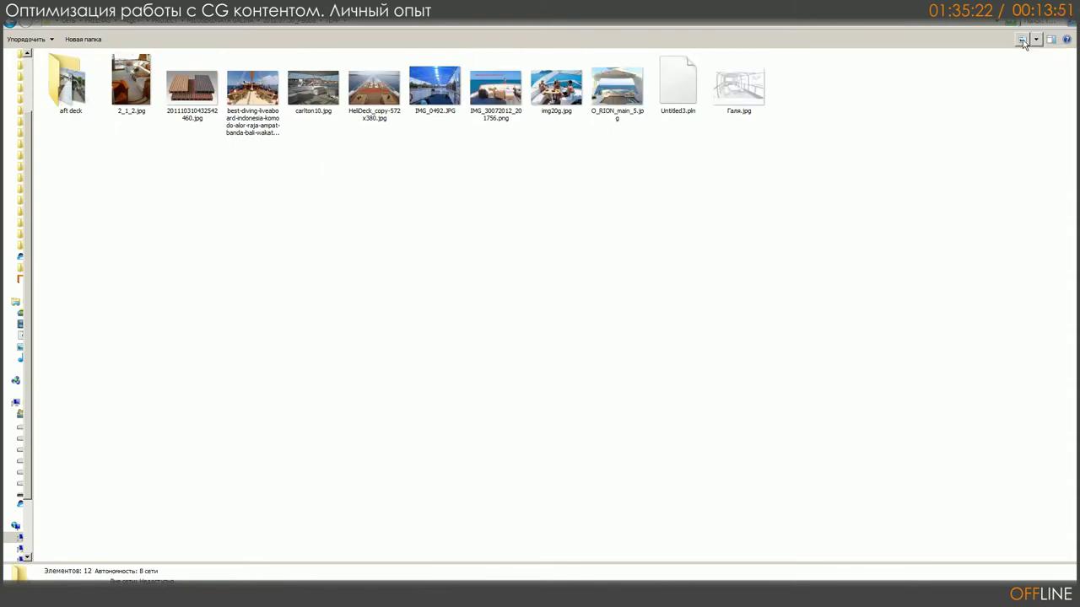
Step: View IMG_30072012_201756.png and the neighbouring reference images in the image viewer, then return to the 2012.07.30_Paluba folder
click(505, 101)
double_click(505, 101)
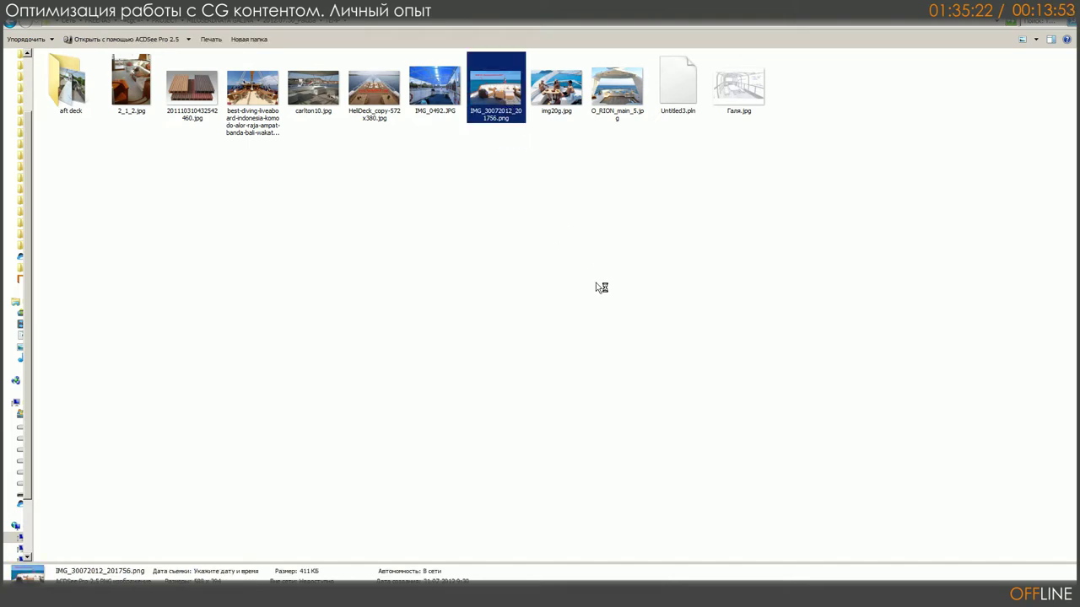
scroll(596, 287, down, 1)
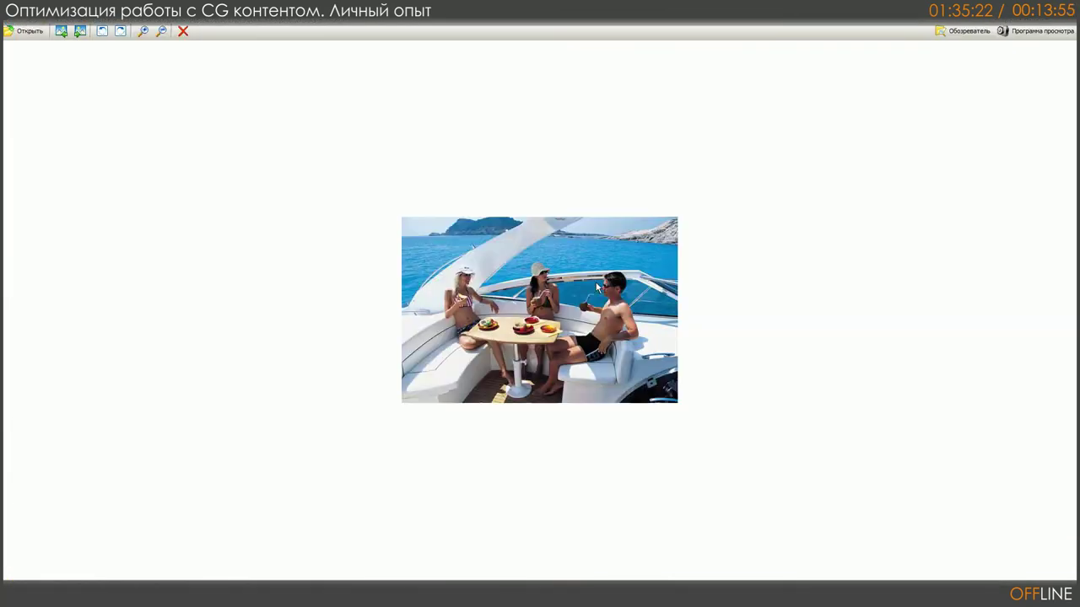
scroll(597, 288, down, 1)
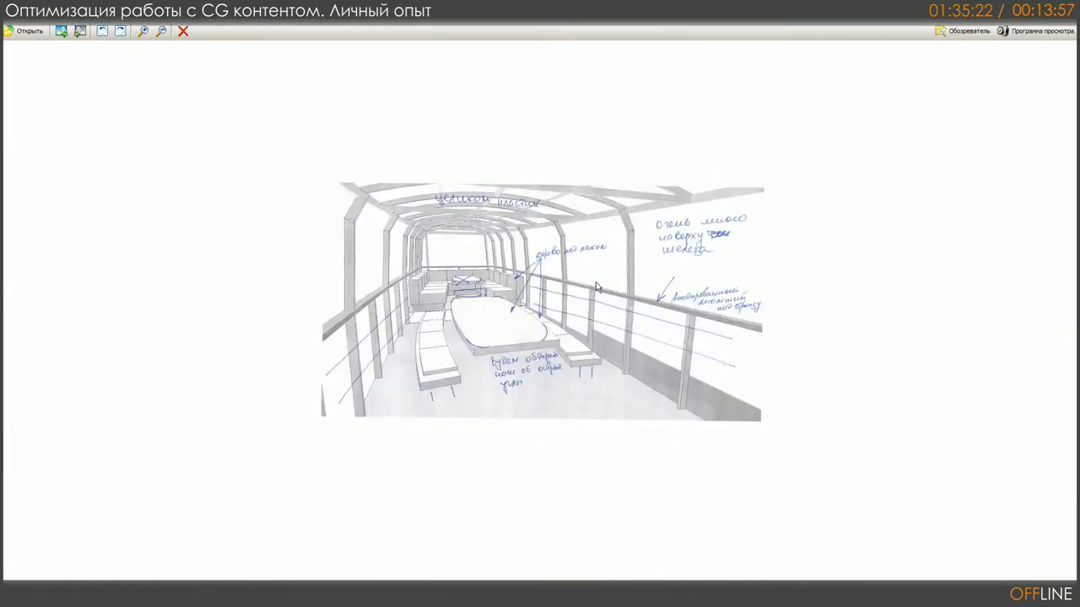
scroll(595, 282, up, 2)
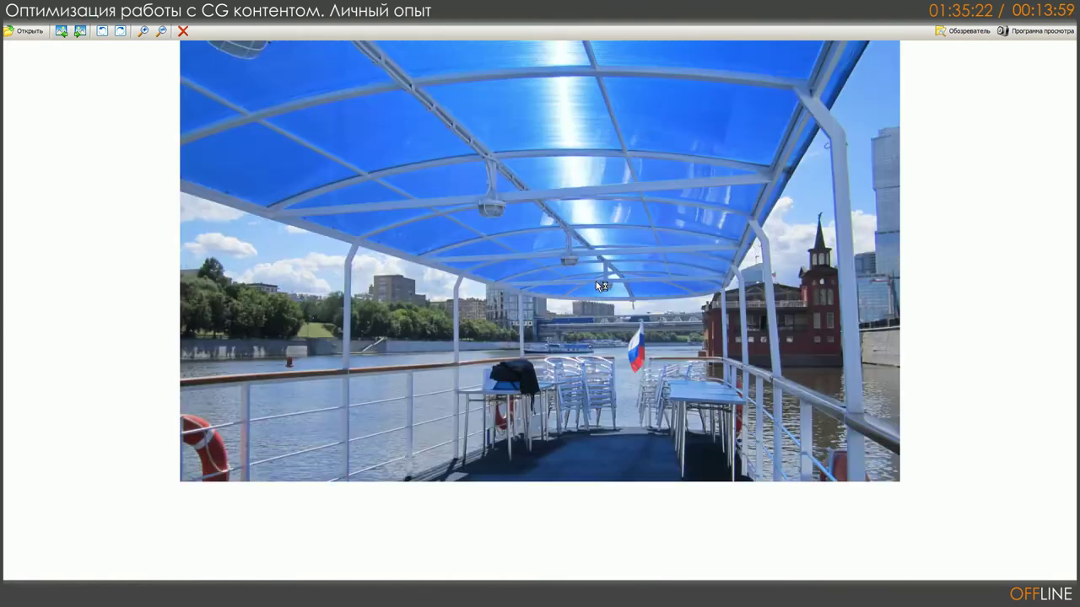
scroll(595, 281, up, 3)
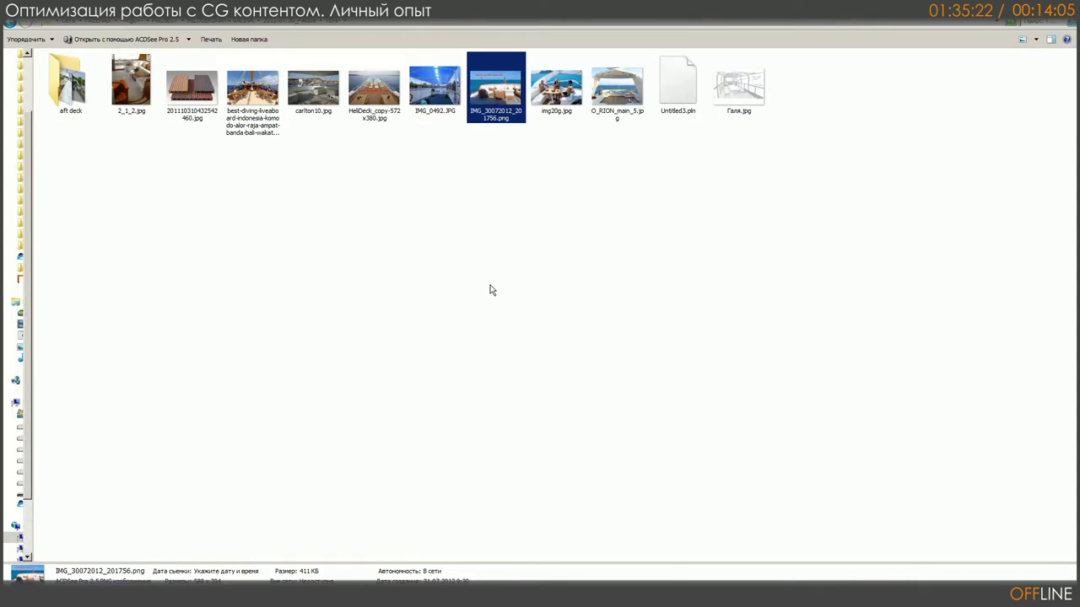
click(296, 23)
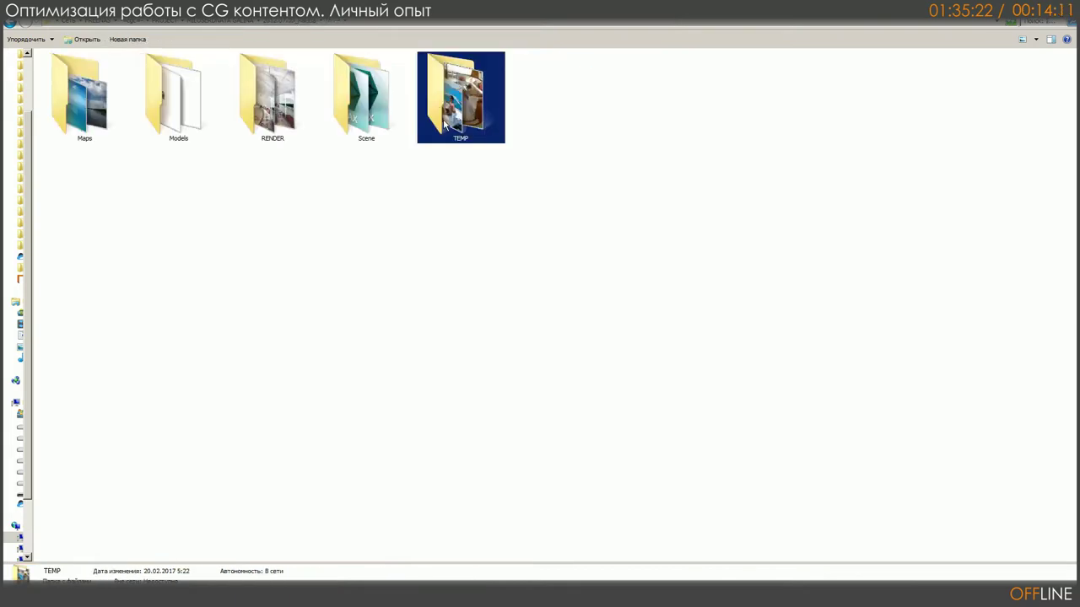
Step: Create a new folder named UPD 001 alongside the project's Maps, Models, RENDER, Scene and TEMP folders
click(466, 199)
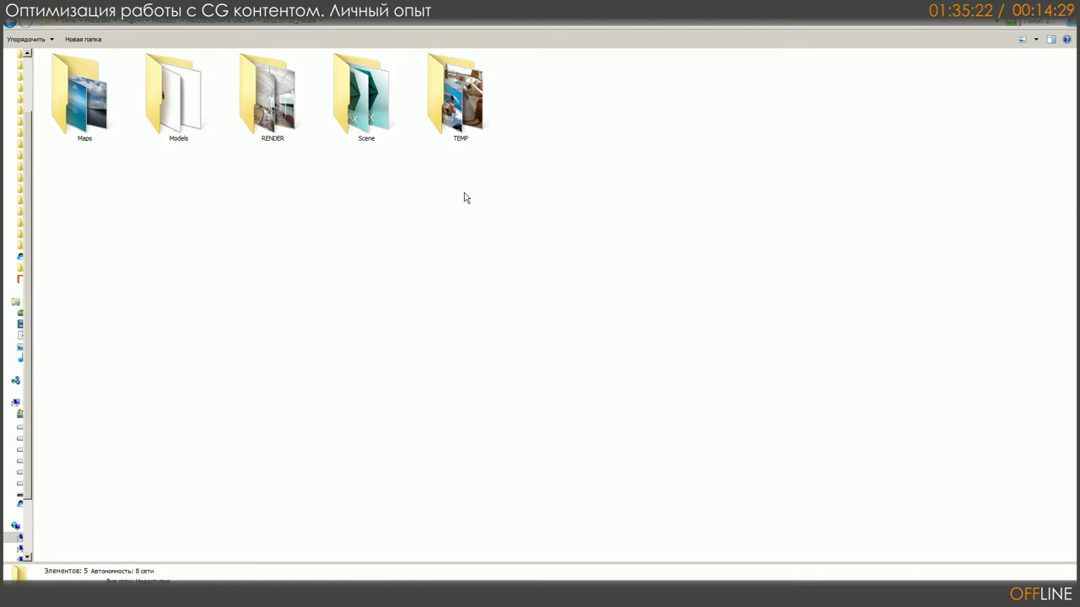
right_click(625, 221)
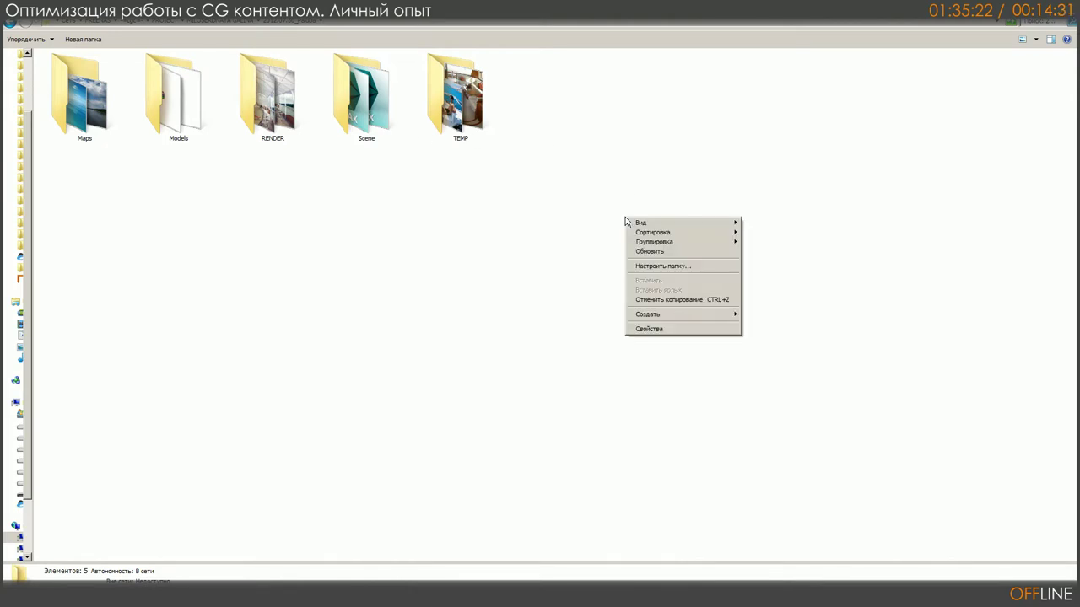
mouse_move(701, 320)
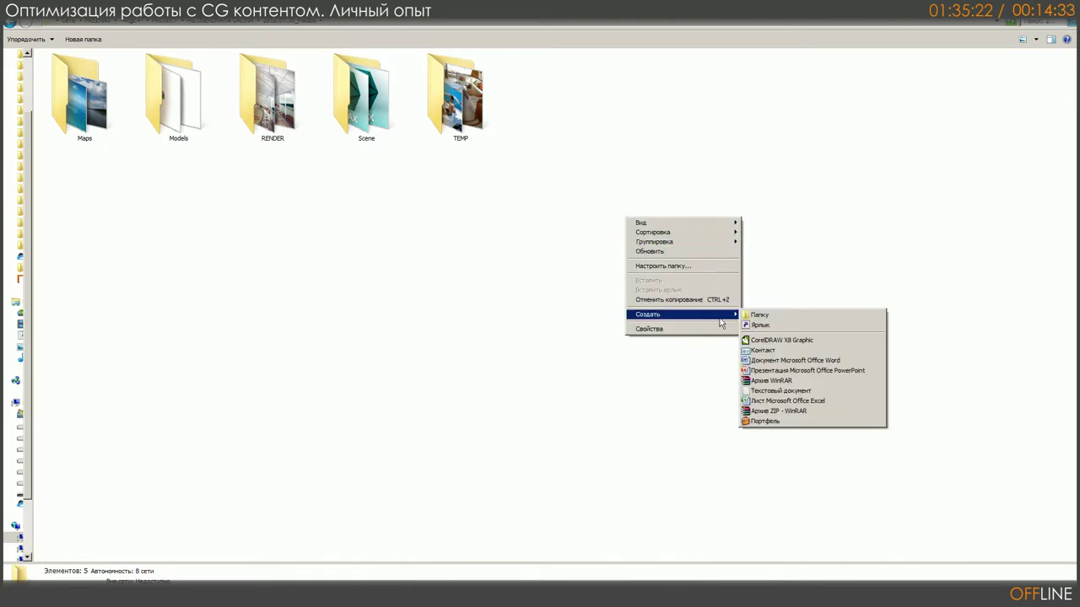
click(775, 317)
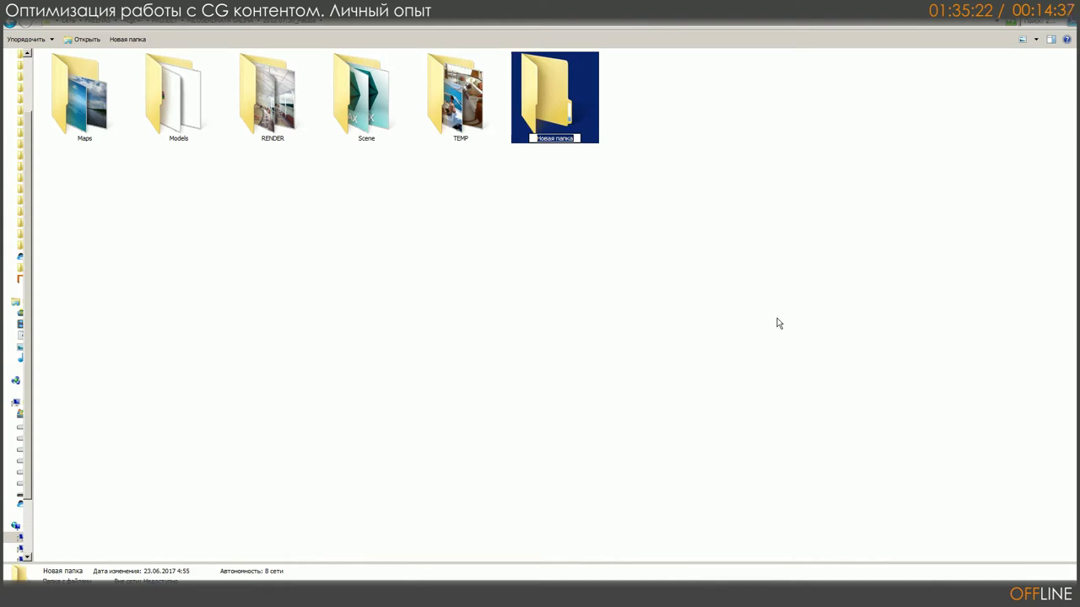
text(UPD 001)
key(Return)
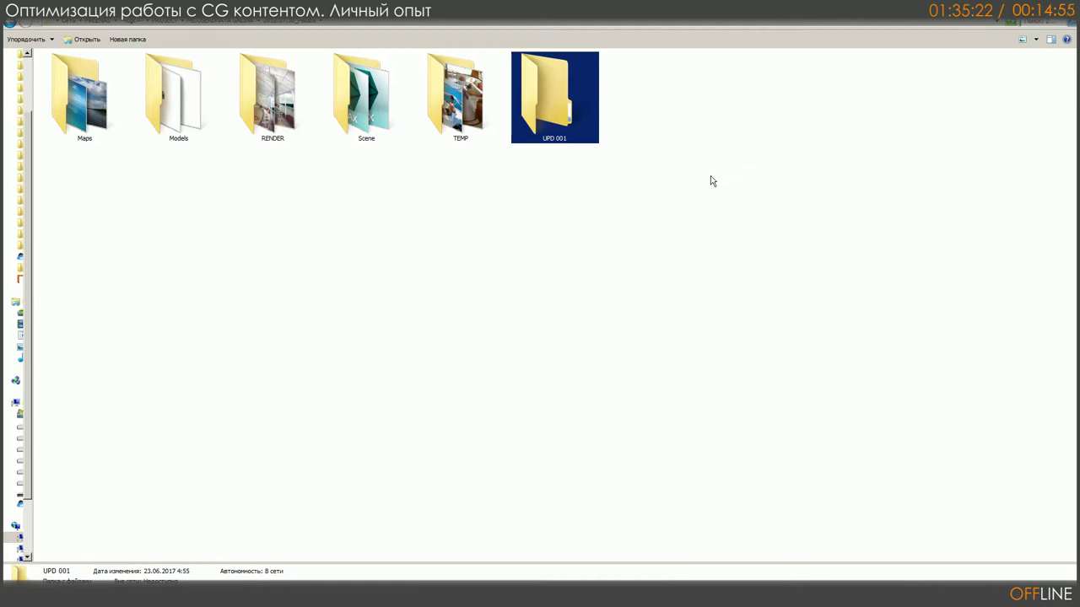
Step: Look at the files in the project's RENDER folder and go back up to the client's project list
click(282, 124)
double_click(283, 124)
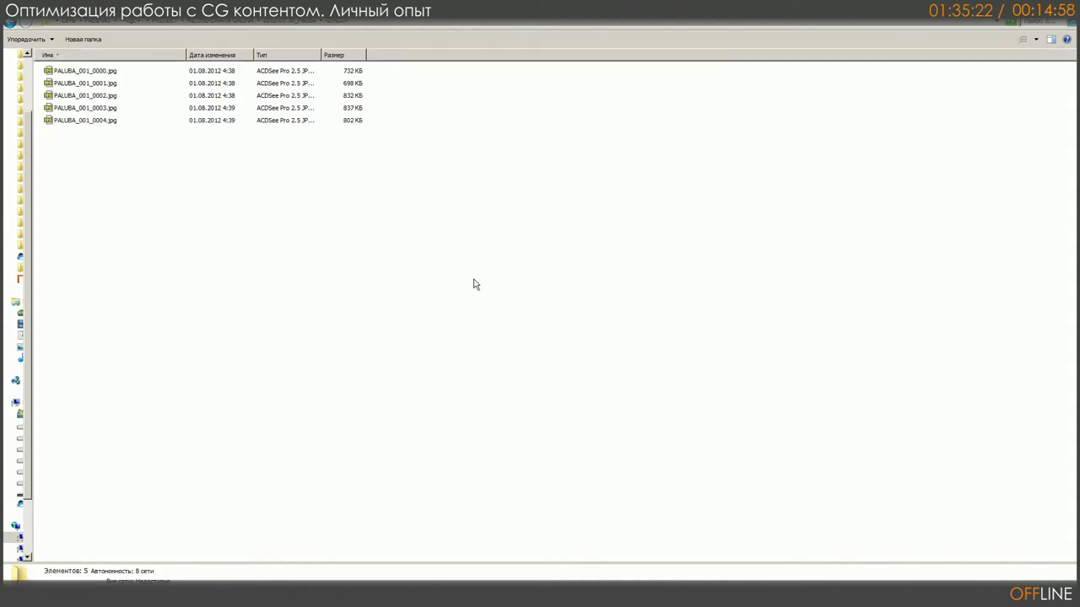
click(300, 25)
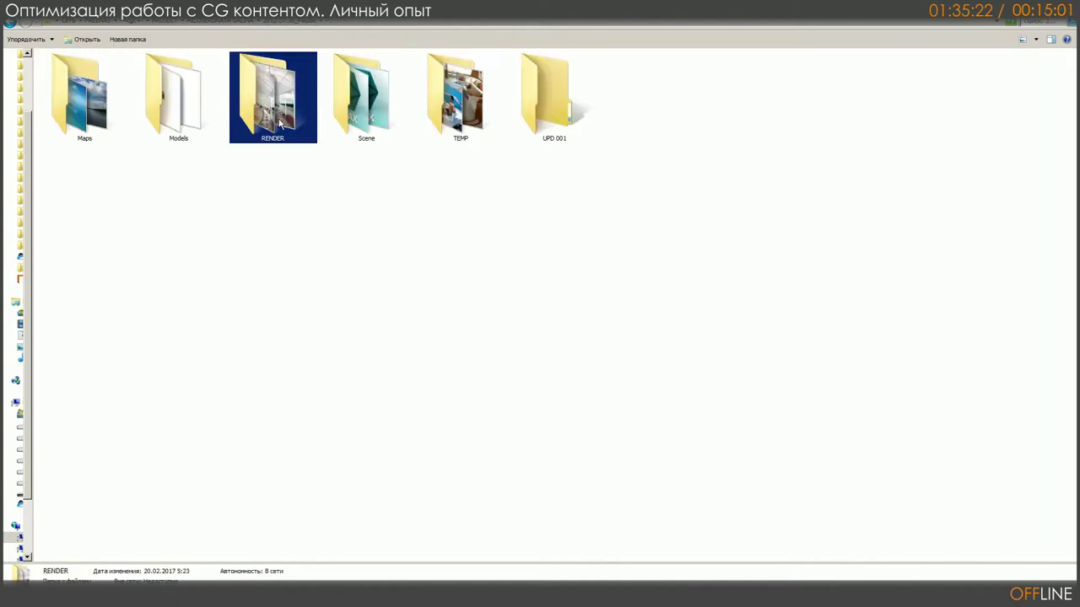
click(237, 26)
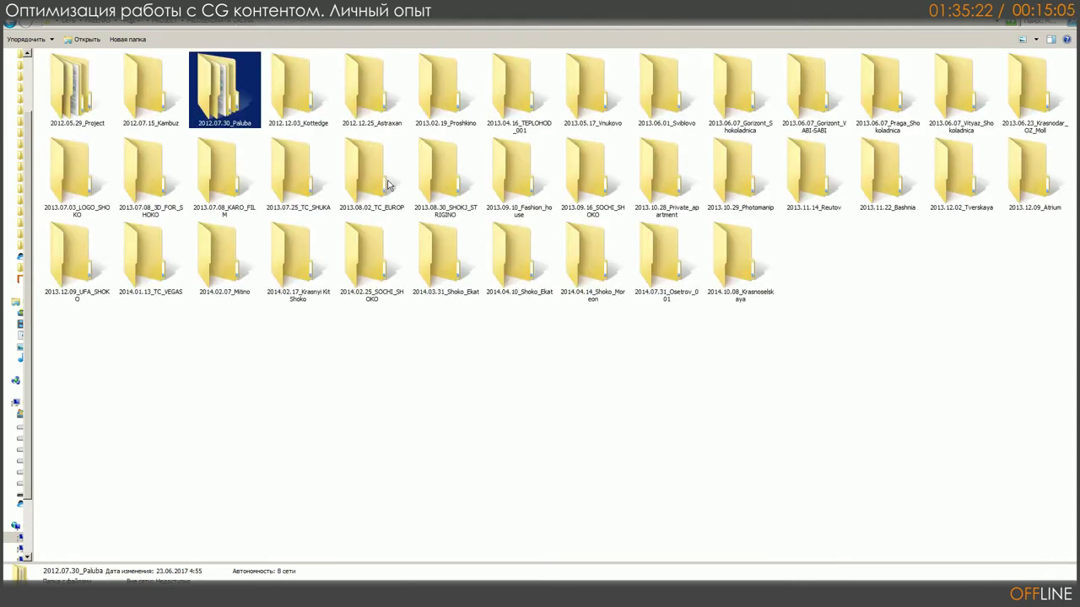
Step: Look into 2012.05.29_Project and its RENDER folder, and return to the PROJECT folder with all clients
double_click(75, 77)
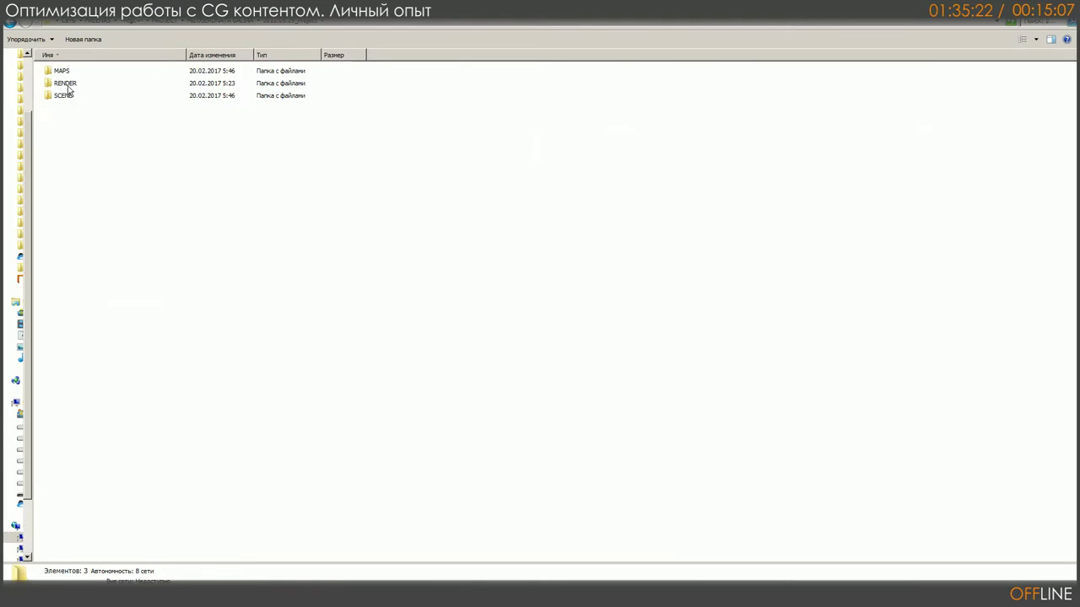
double_click(67, 85)
click(245, 26)
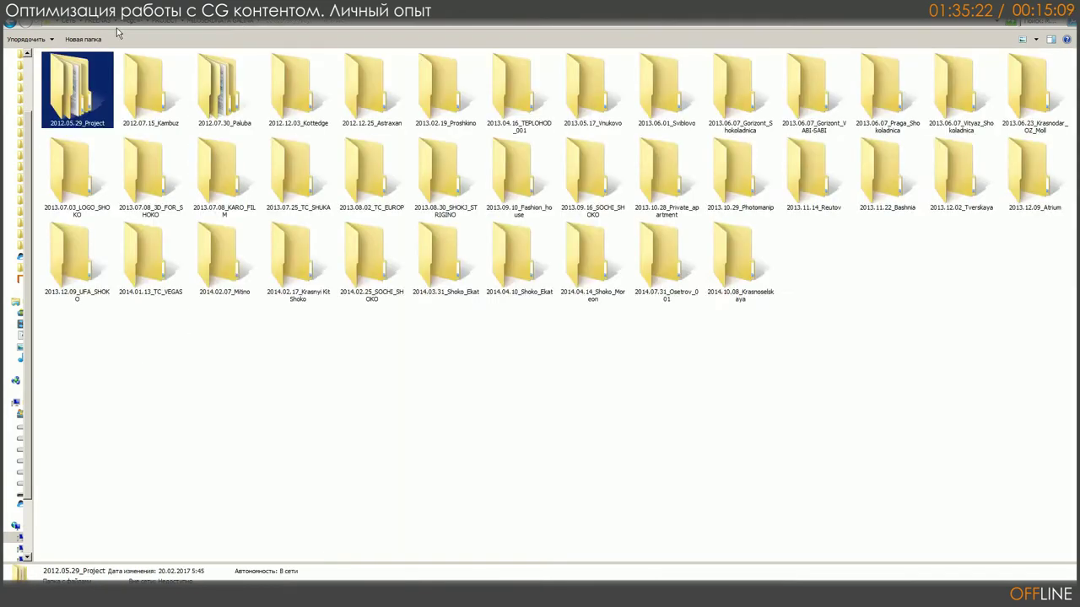
click(164, 25)
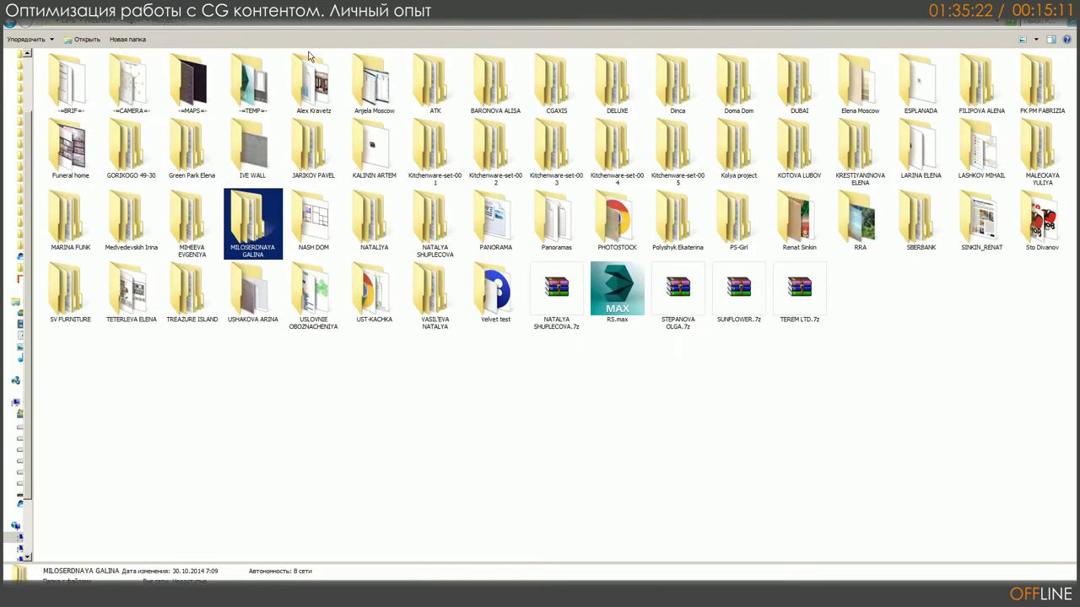
Step: View the RENDER files of 2013.12.17_Bath_room in the eighth client folder of the first row, and return to PROJECT
click(486, 91)
double_click(485, 91)
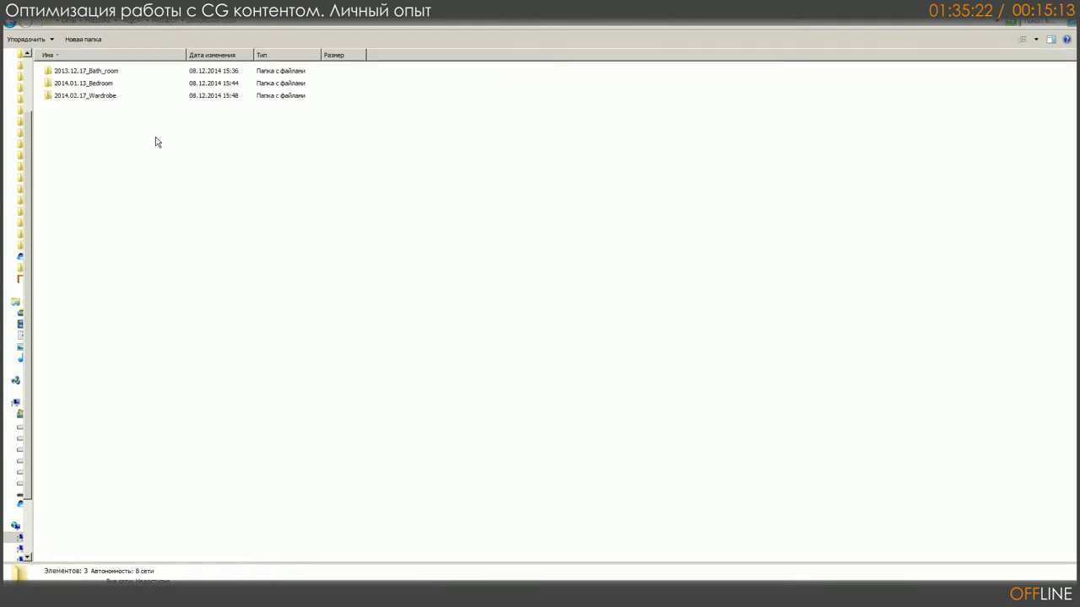
double_click(106, 82)
click(66, 84)
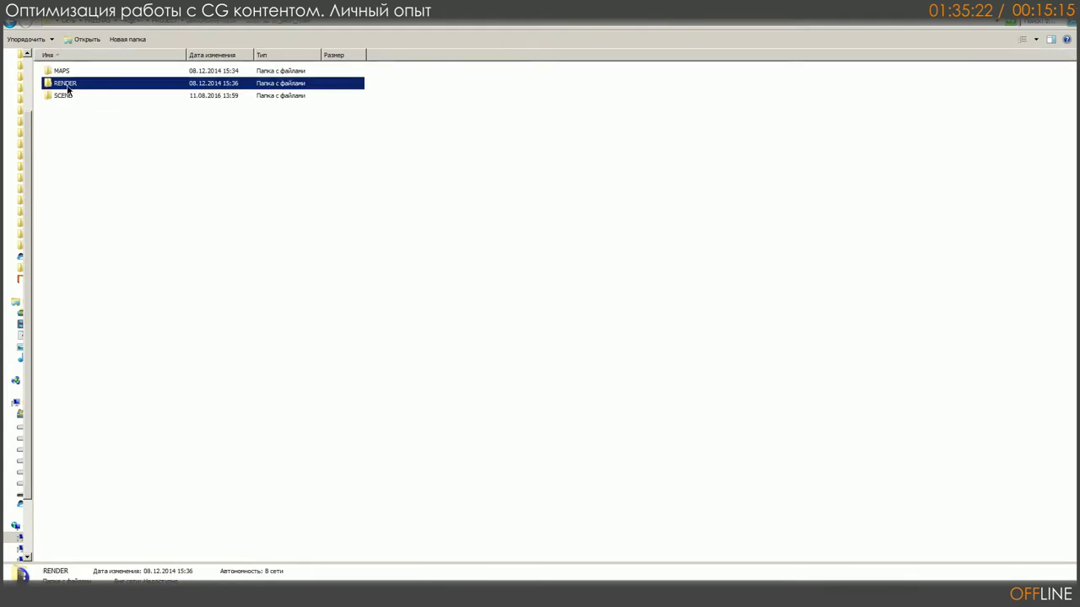
double_click(68, 87)
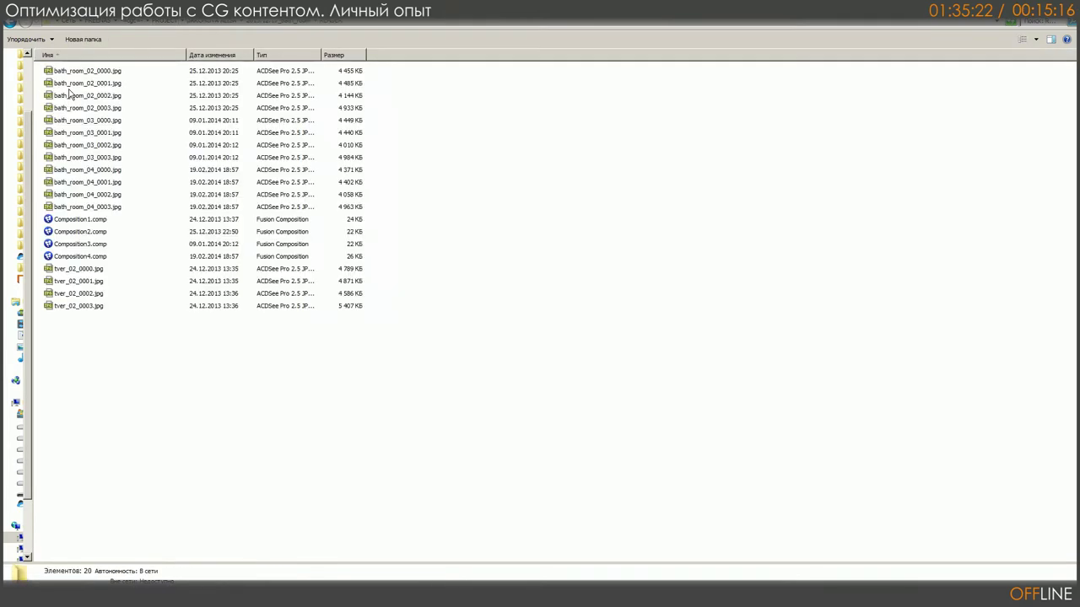
click(217, 25)
click(175, 26)
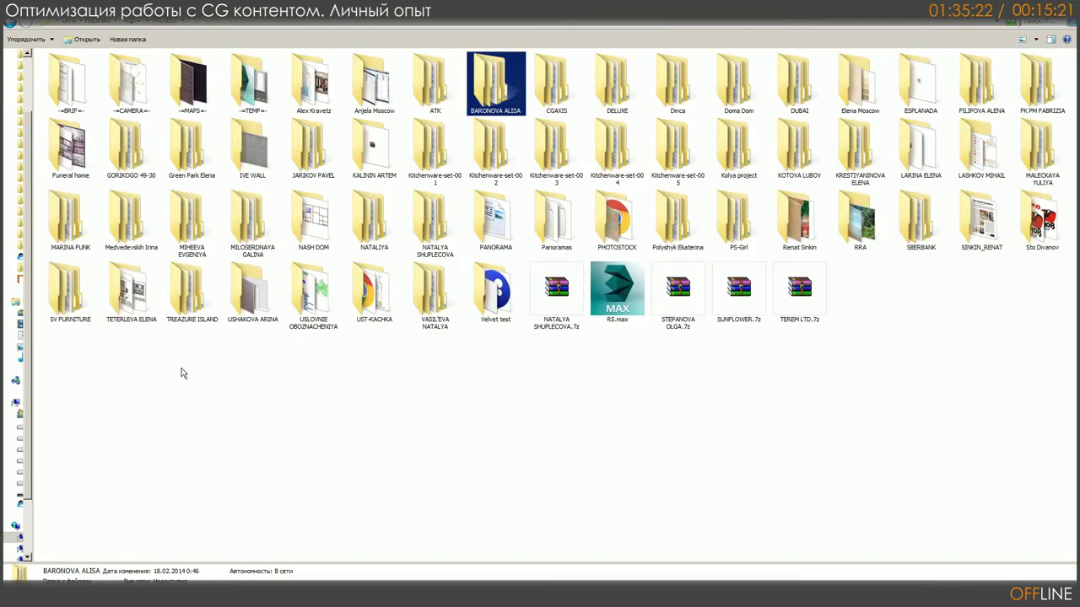
Step: Open the second client folder in the fourth row, browse to the 2017.06.05-Office renders and select the EXR folder
double_click(133, 300)
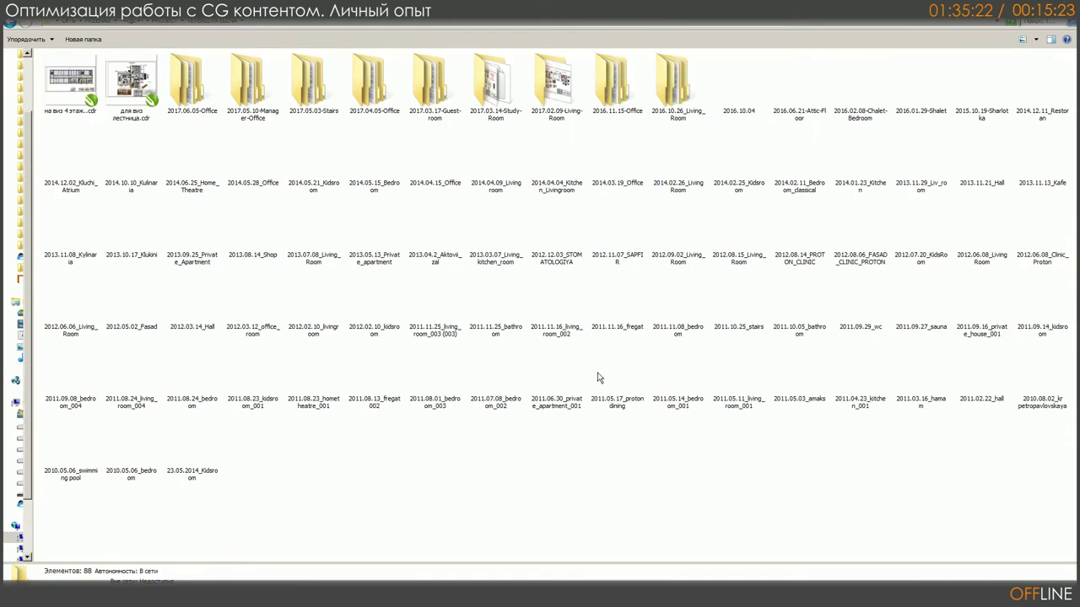
click(199, 100)
double_click(199, 100)
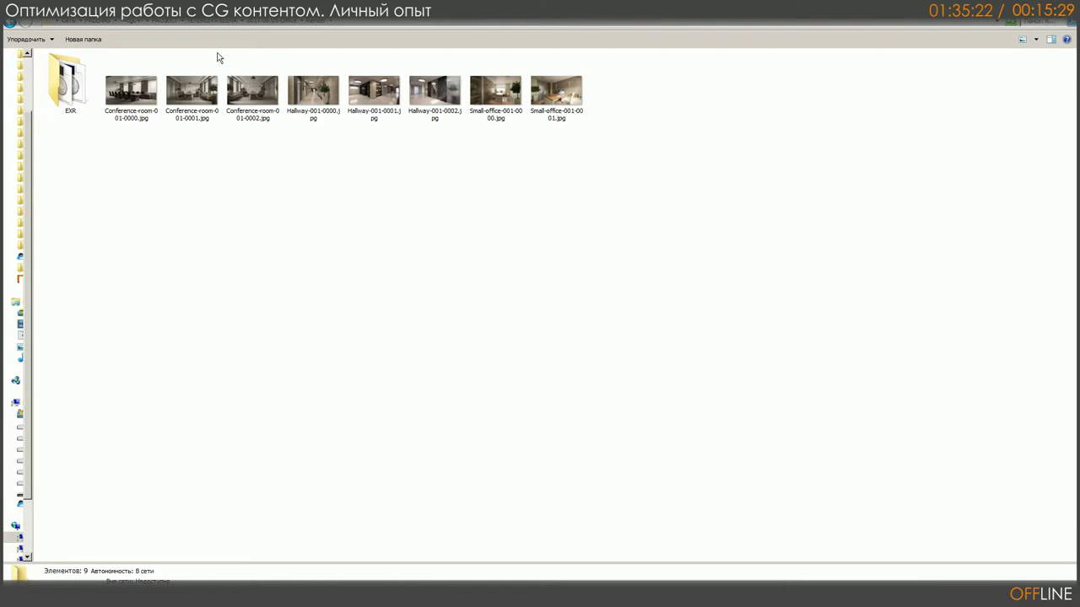
click(68, 98)
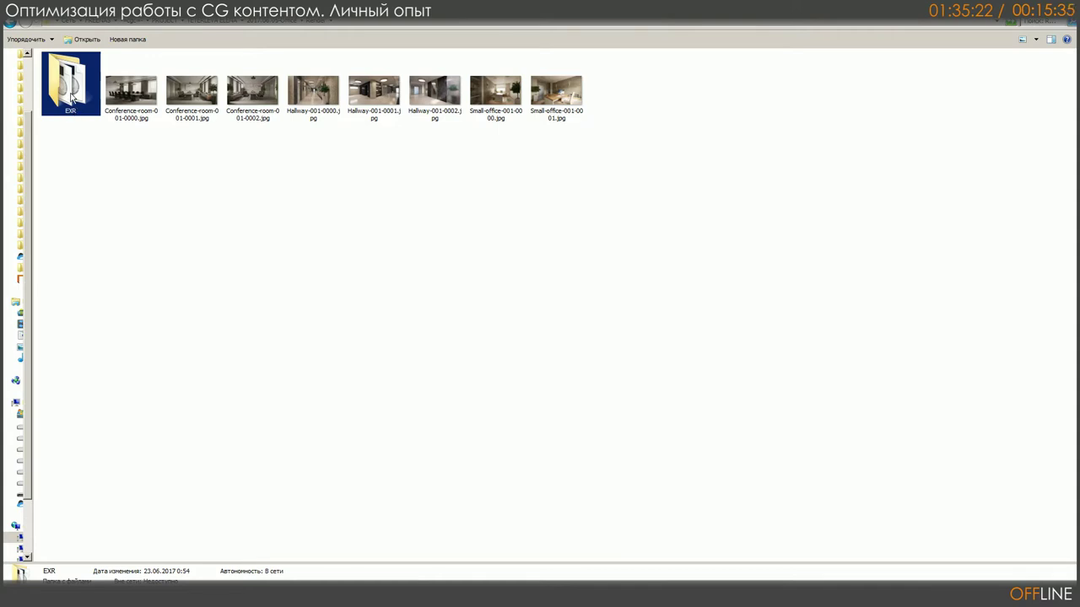
Step: Open the EXR folder, show its files as large icons, select 000-.VRayDenoiser.0001.exr and return to the Render folder
double_click(71, 99)
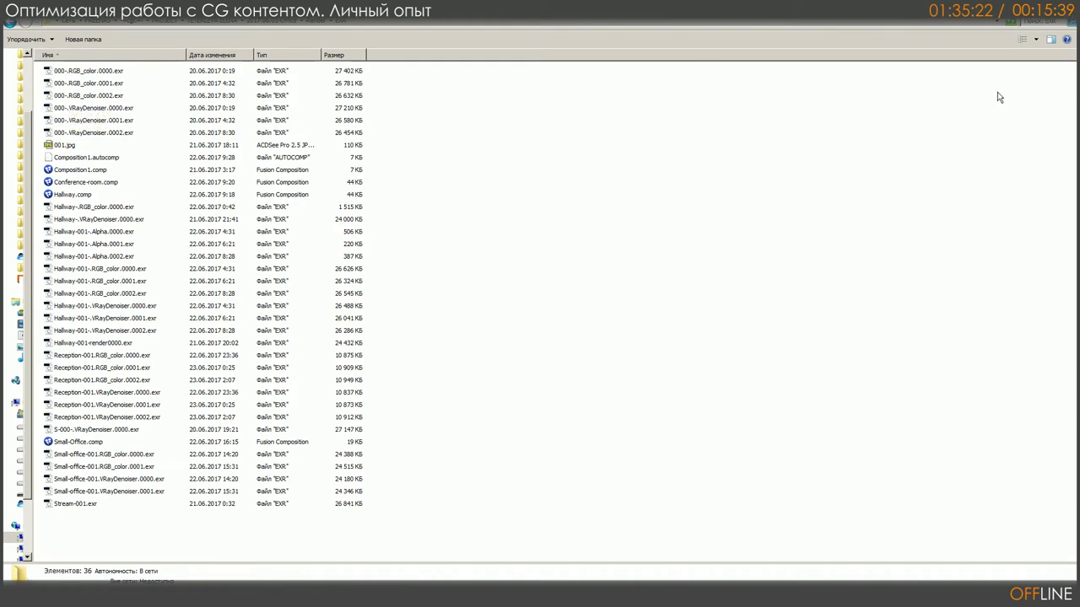
click(1036, 39)
click(1043, 39)
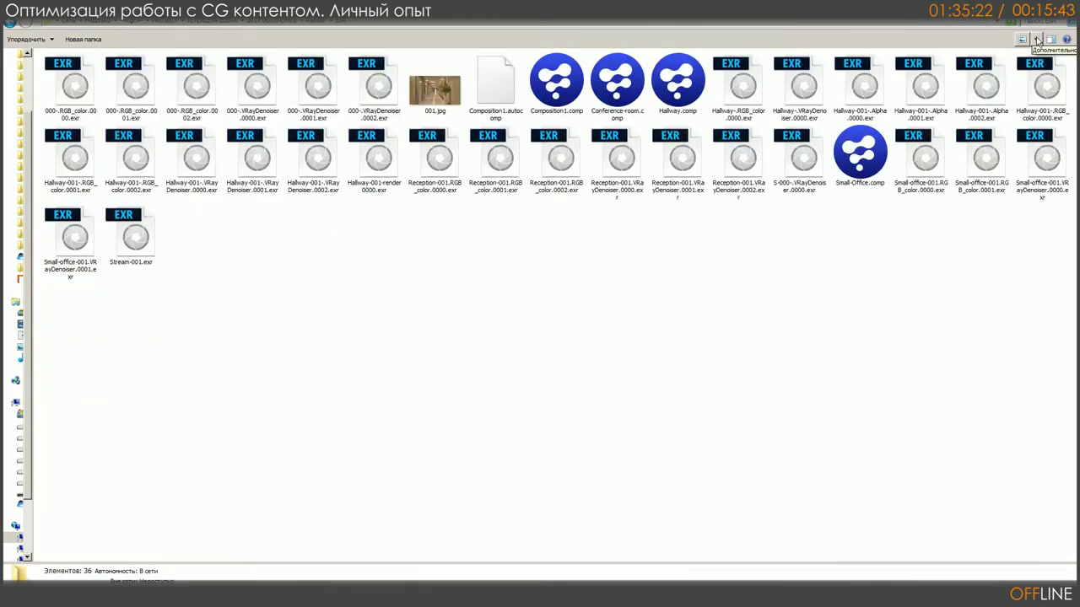
click(327, 91)
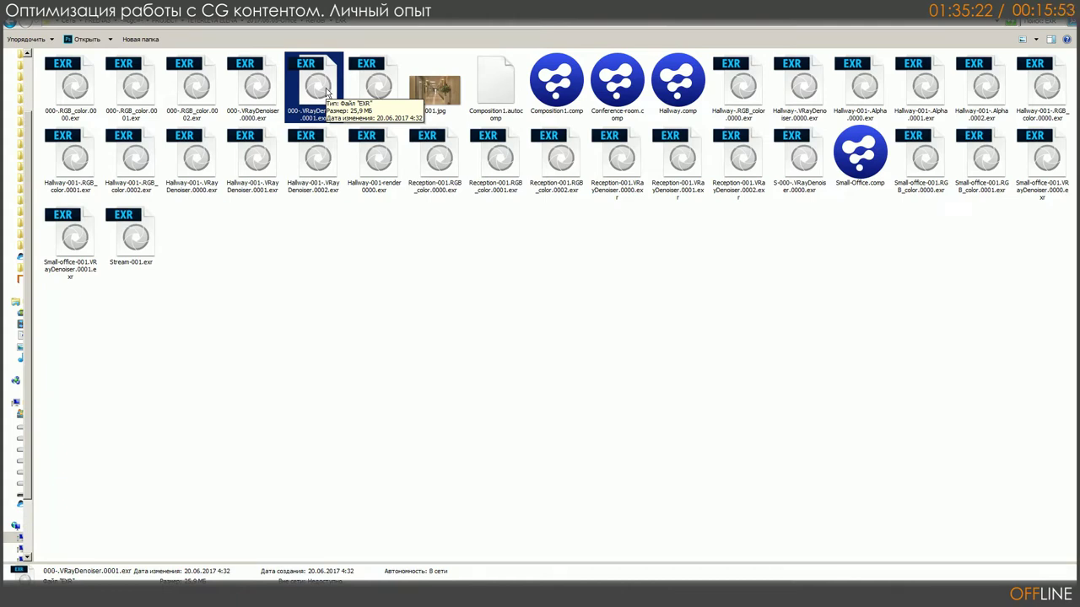
click(320, 28)
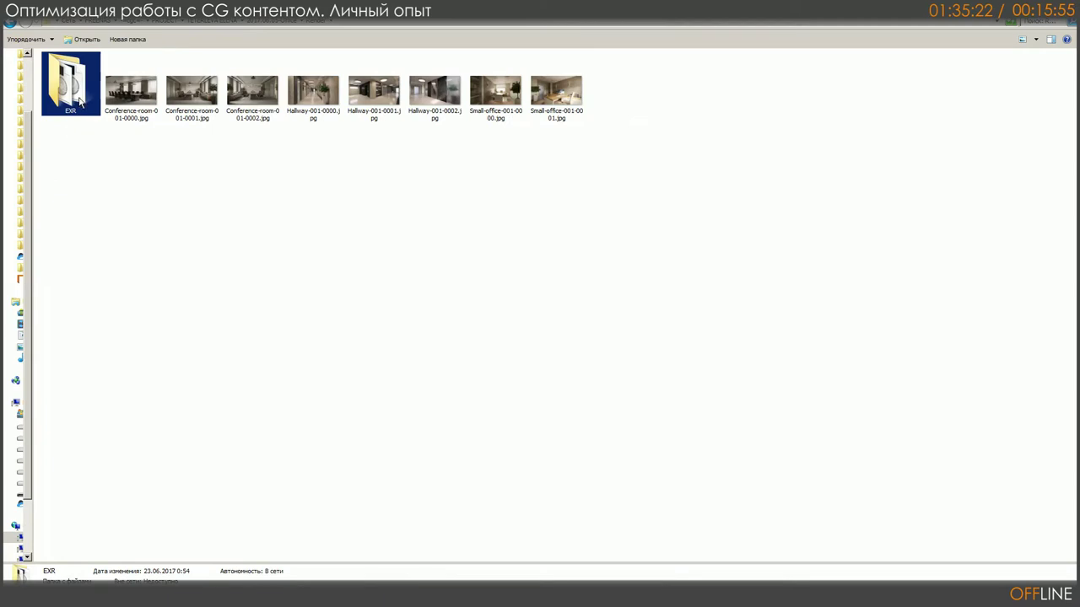
Step: Highlight all the JPG renders beside the EXR folder and clear the selection
right_click(80, 101)
click(147, 291)
drag(194, 104, 518, 98)
click(539, 331)
drag(128, 154, 634, 128)
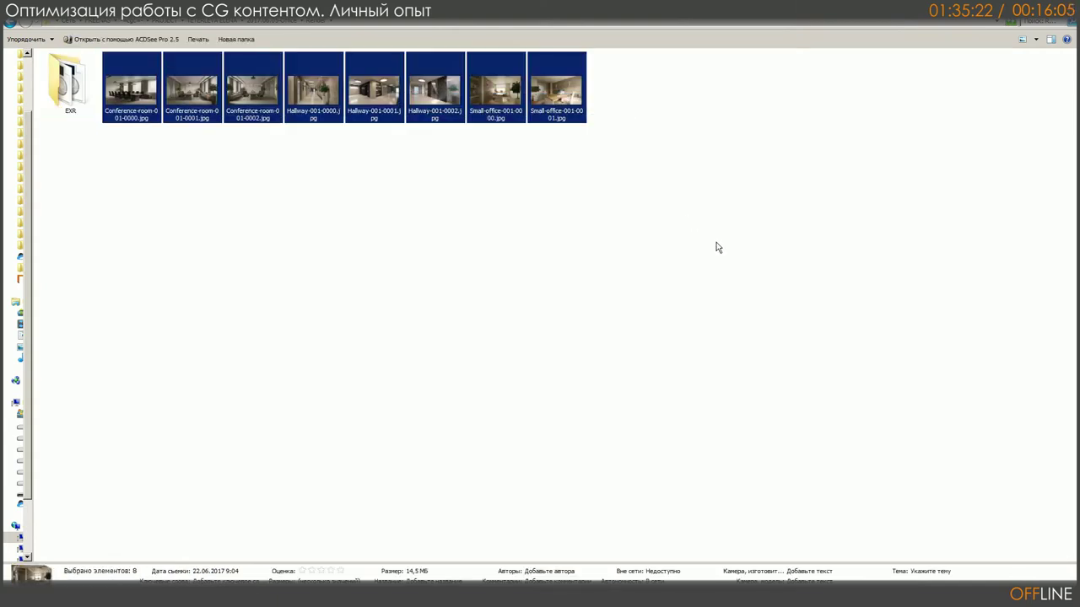
click(393, 232)
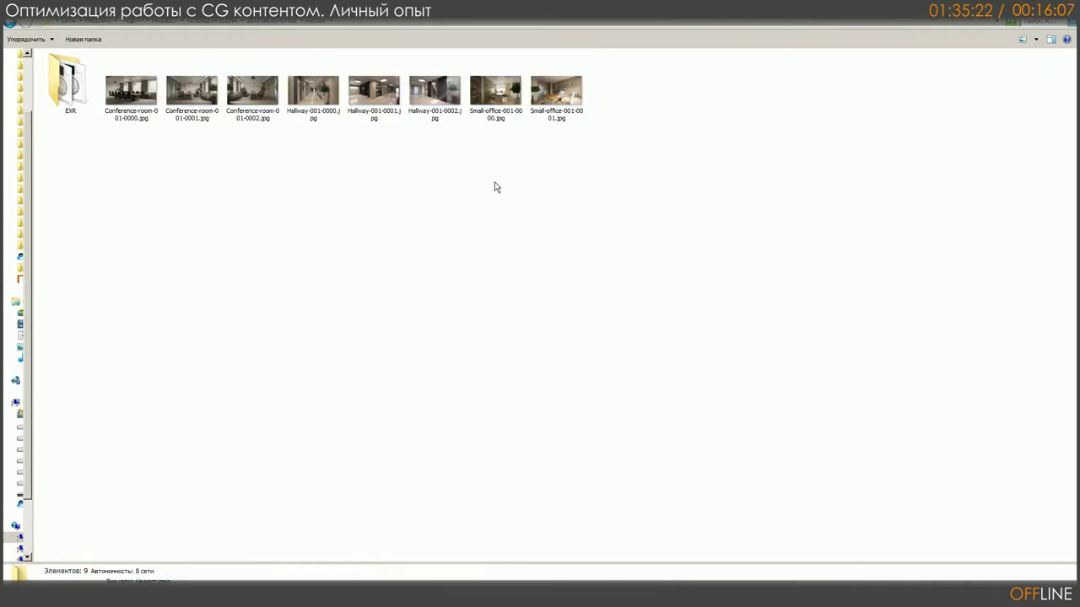
Step: View Hallway-001-0002.jpg at full size, browse on through the small office and conference room renders, and close the viewer
double_click(430, 106)
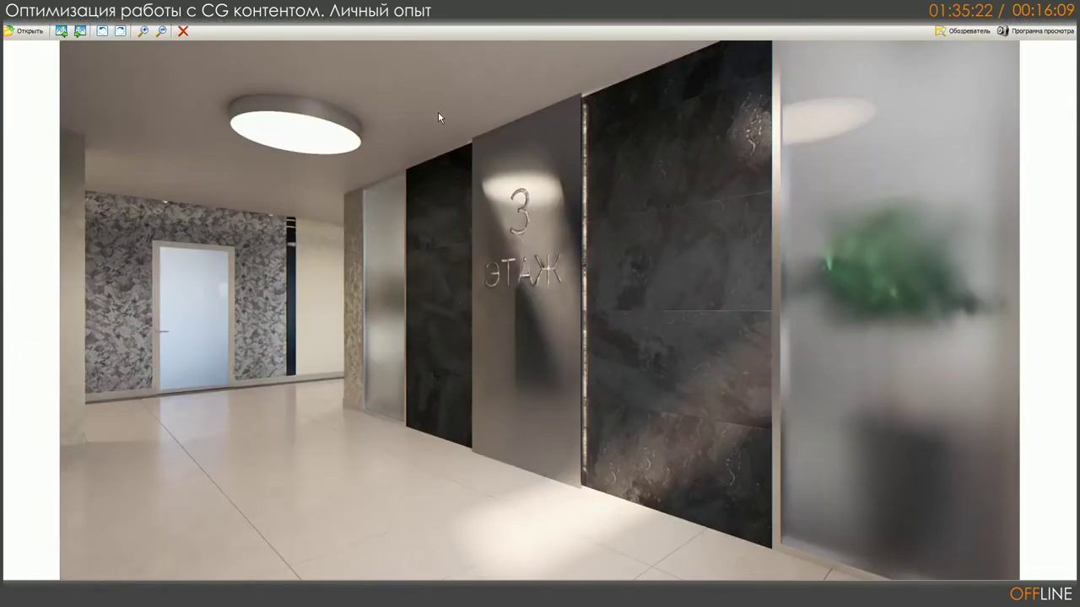
scroll(472, 156, down, 2)
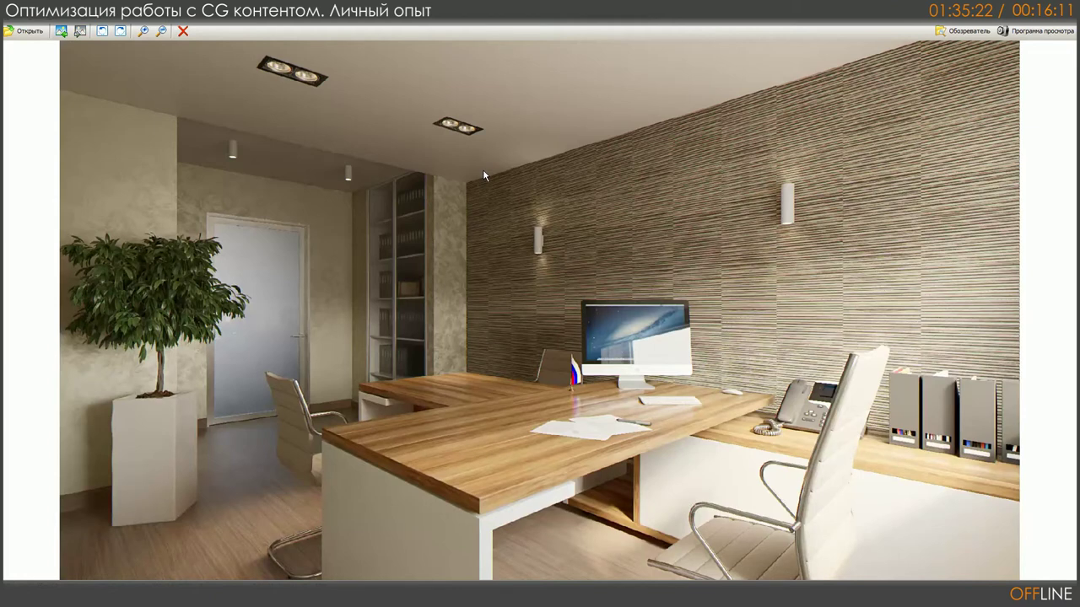
scroll(483, 173, down, 2)
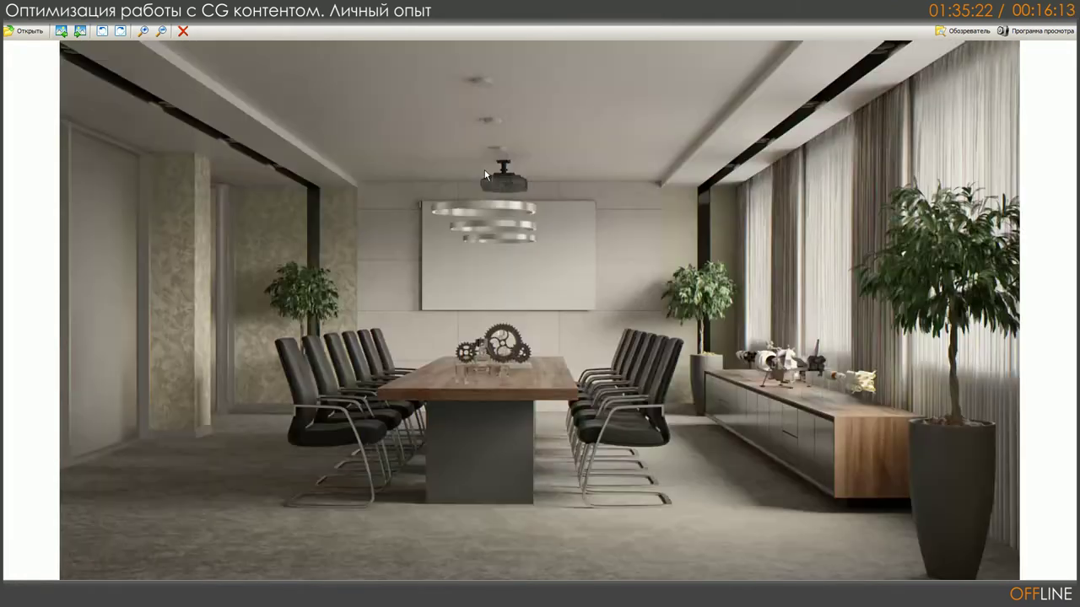
key(alt+F4)
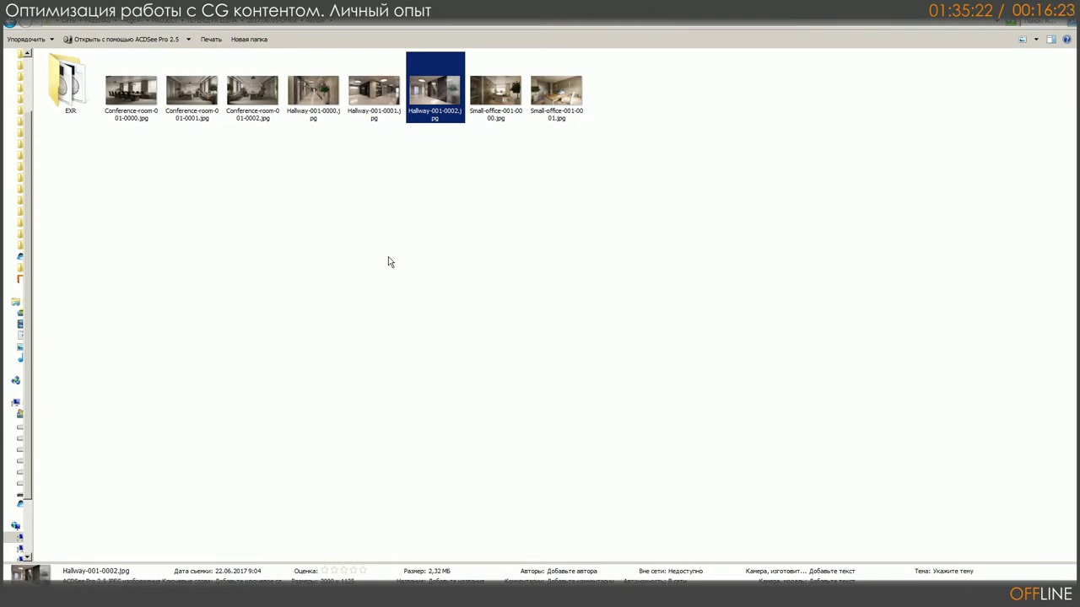
Step: Go up to the 2017.06.05-Office folder, look at the files in SCENE and return to the project's subfolders
click(68, 102)
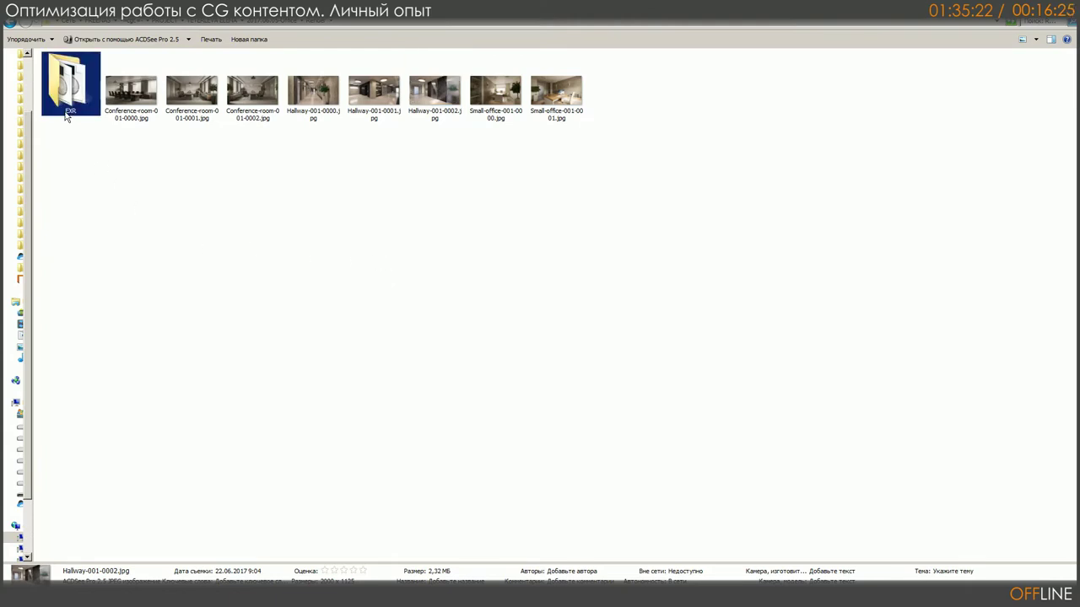
click(259, 27)
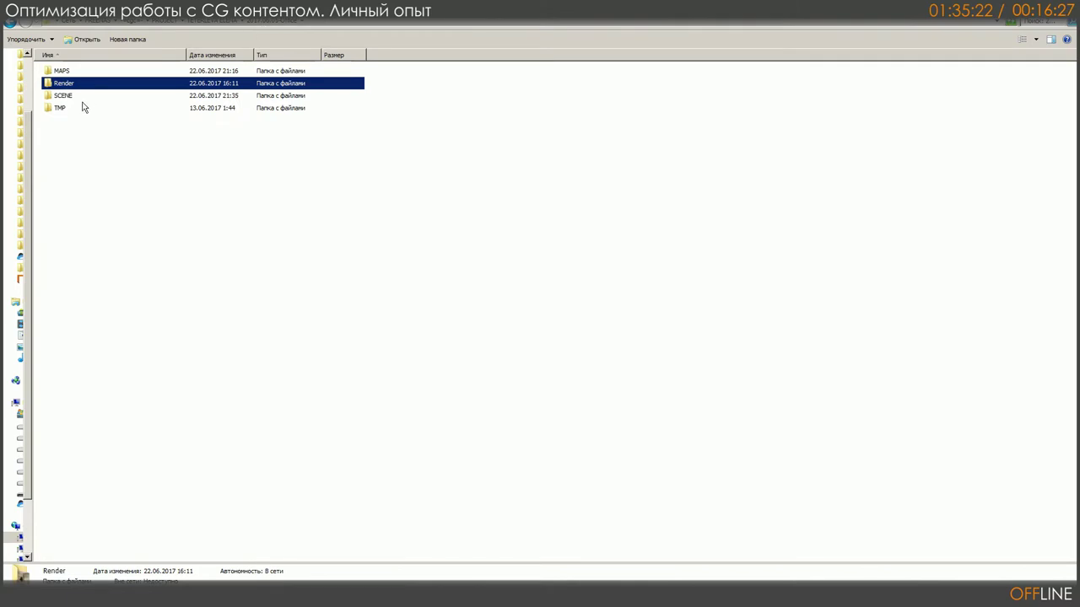
double_click(64, 97)
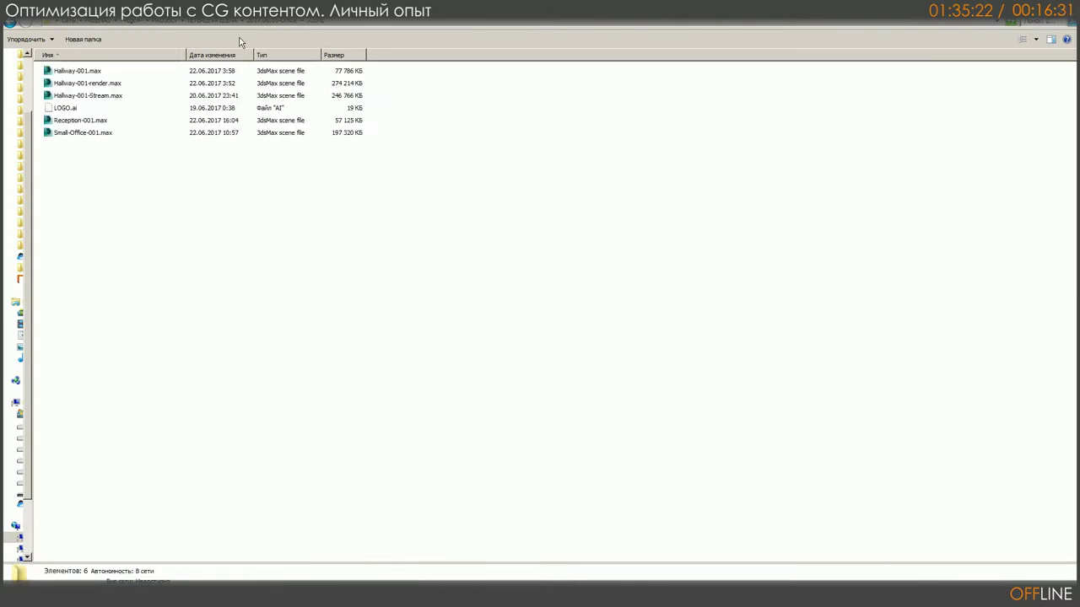
click(285, 23)
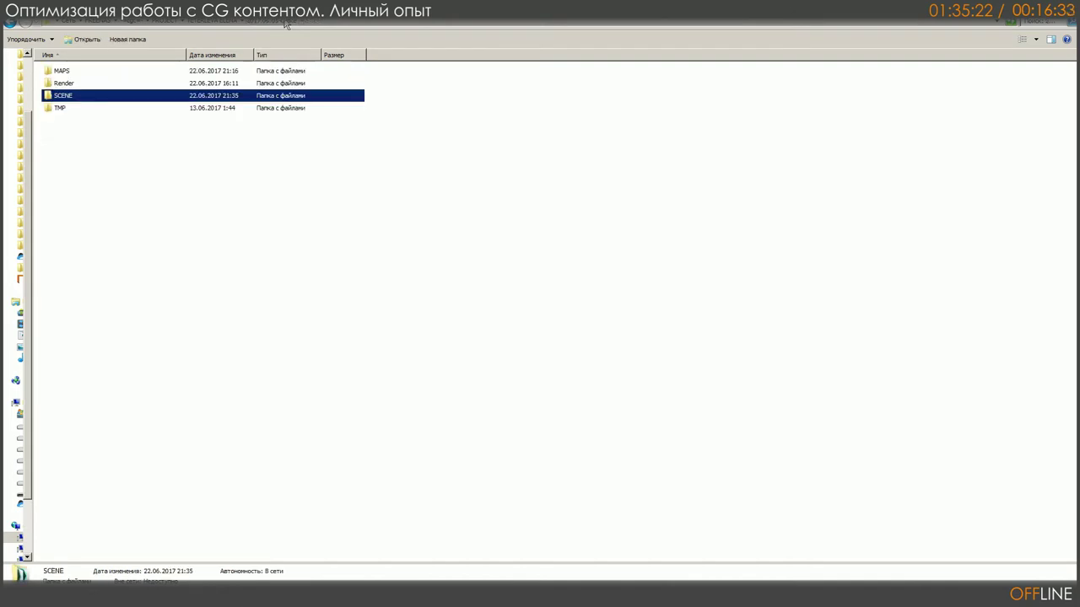
Step: Look into the project's MAPS and TMP folders and return to the project's subfolders
double_click(71, 75)
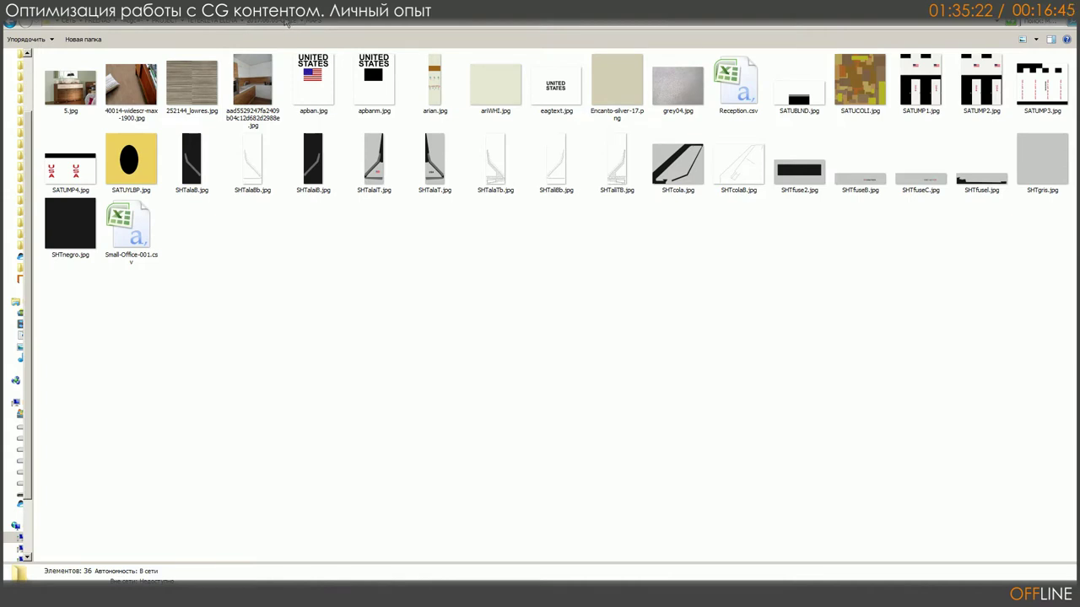
click(285, 26)
double_click(61, 109)
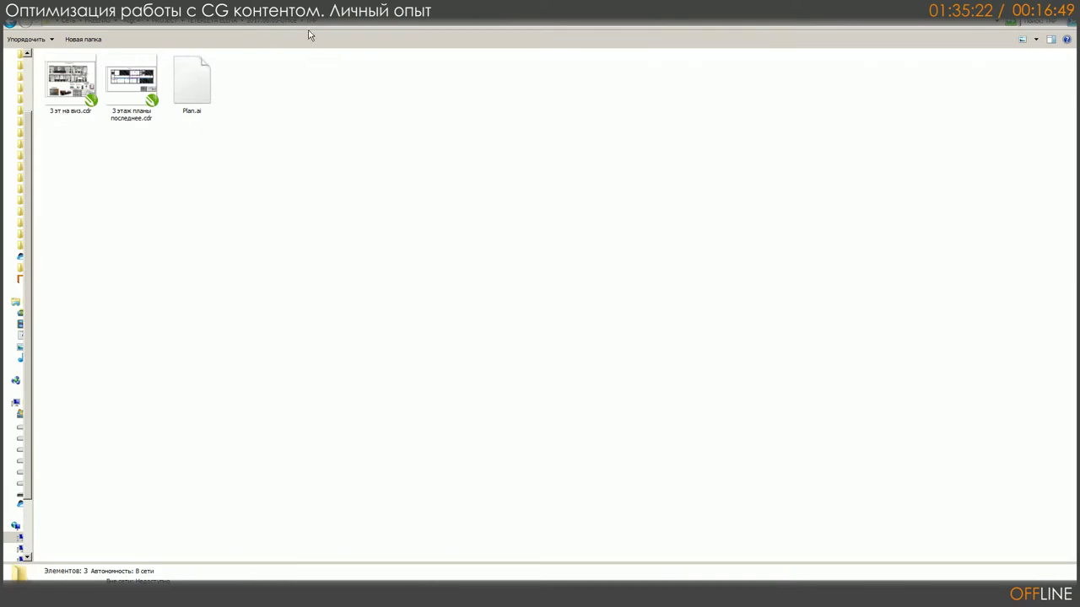
click(273, 23)
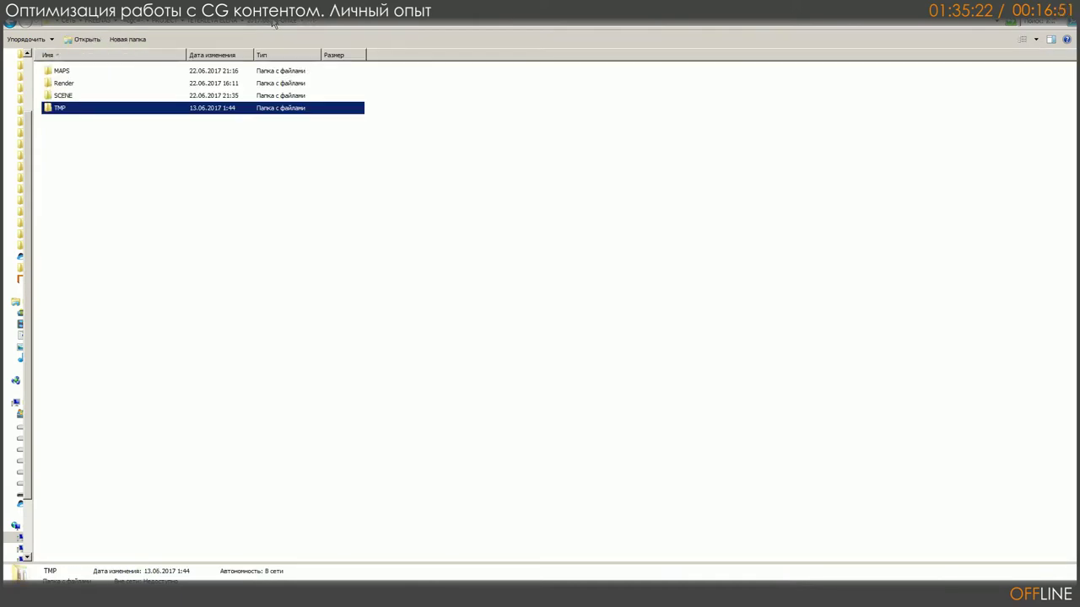
Step: Return to PROJECT, open 2013.12.17_Bath_room in the eighth client folder of the first row, and show its subfolders as large icons
click(215, 23)
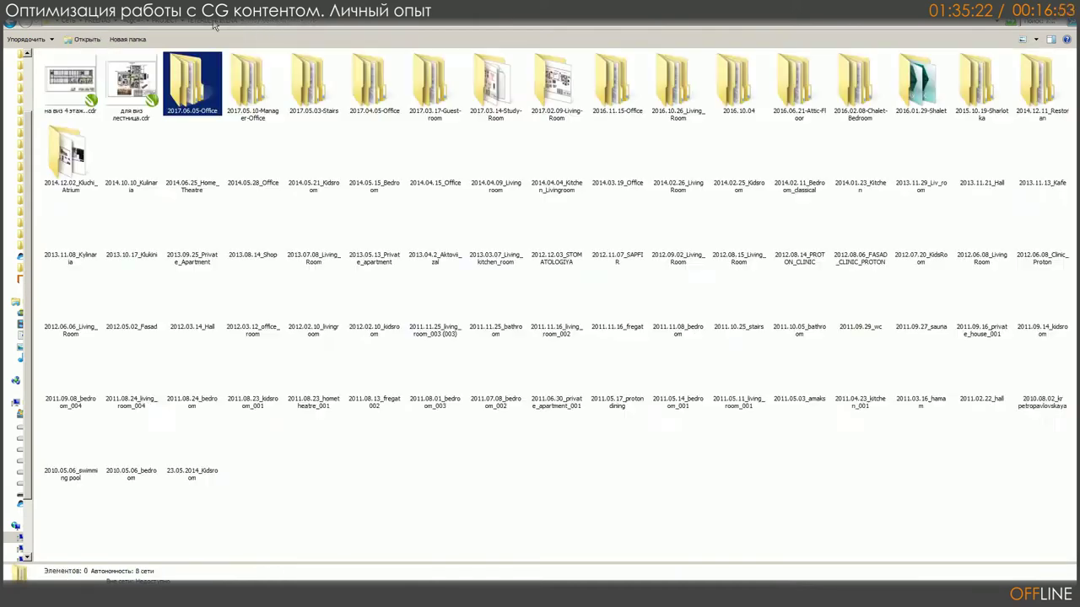
key(BackSpace)
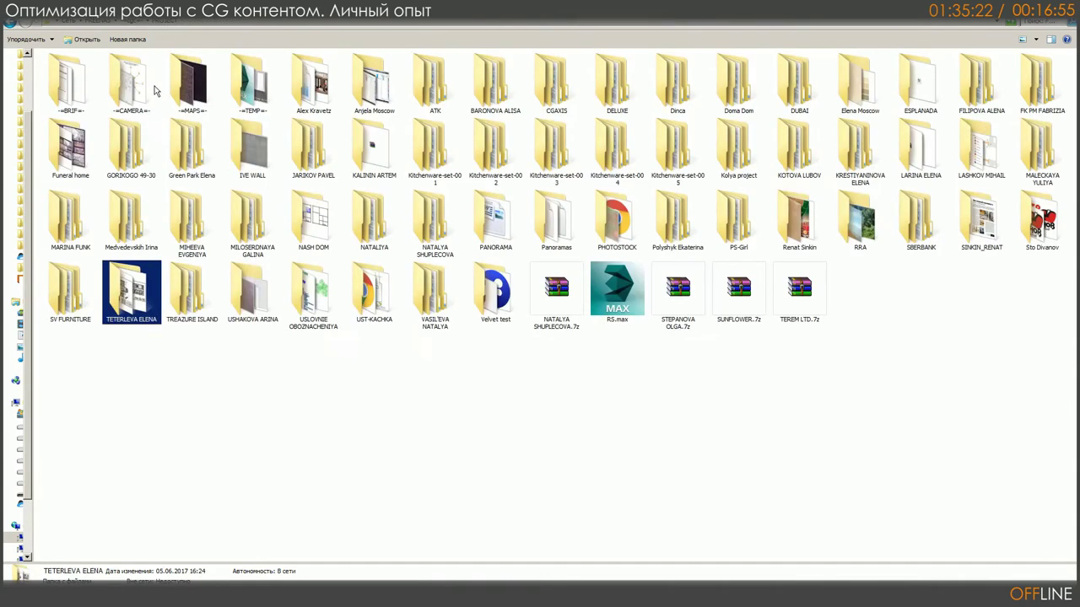
double_click(489, 88)
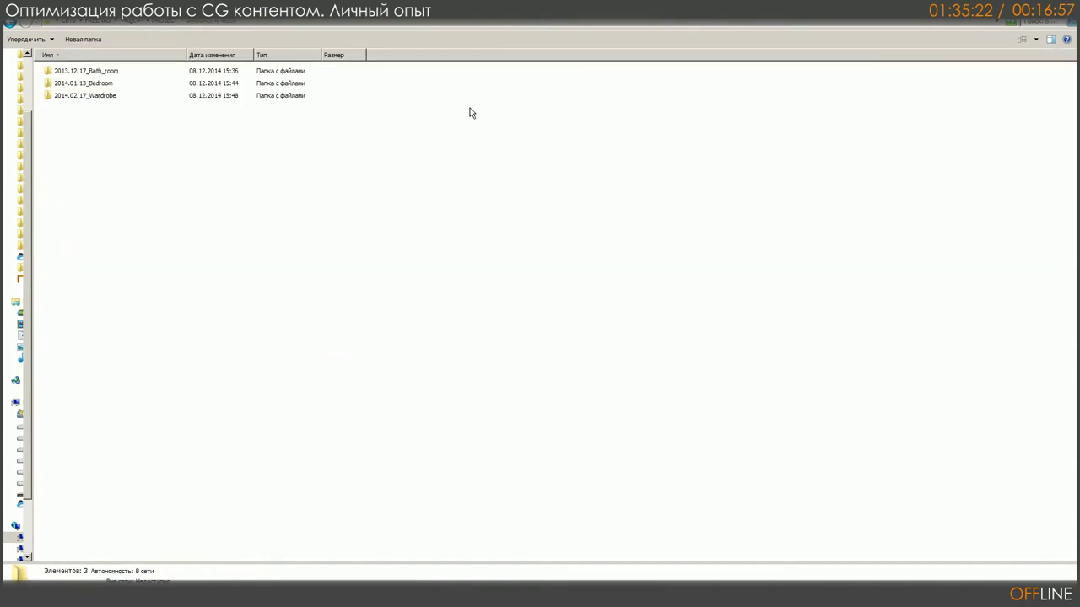
double_click(89, 72)
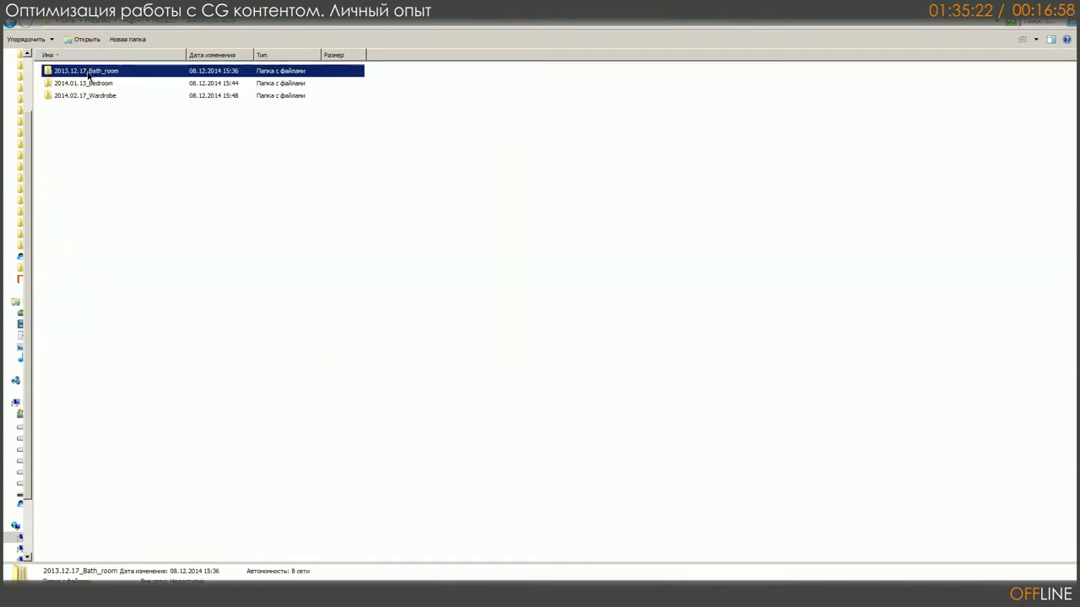
click(1036, 39)
click(1043, 40)
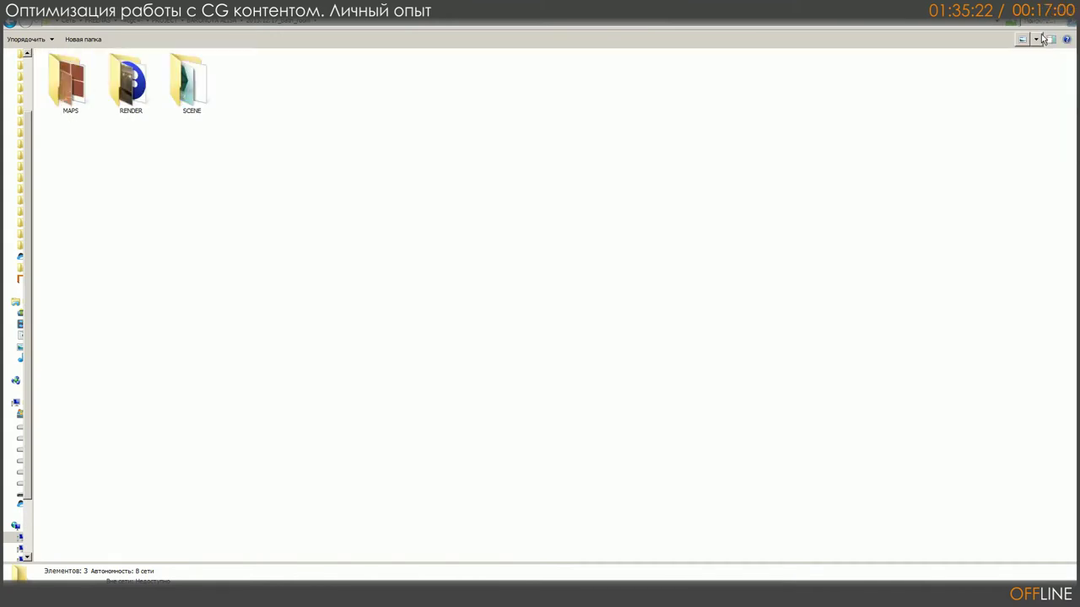
Step: Open the bathroom project's MAPS folder and display its textures as large icons
double_click(84, 82)
click(1036, 39)
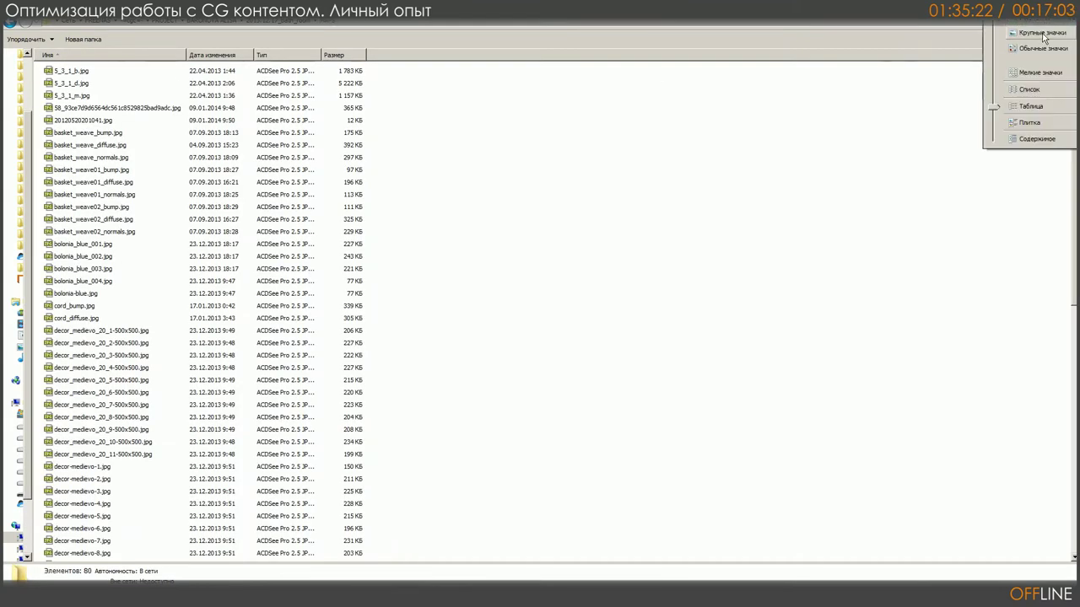
click(1044, 38)
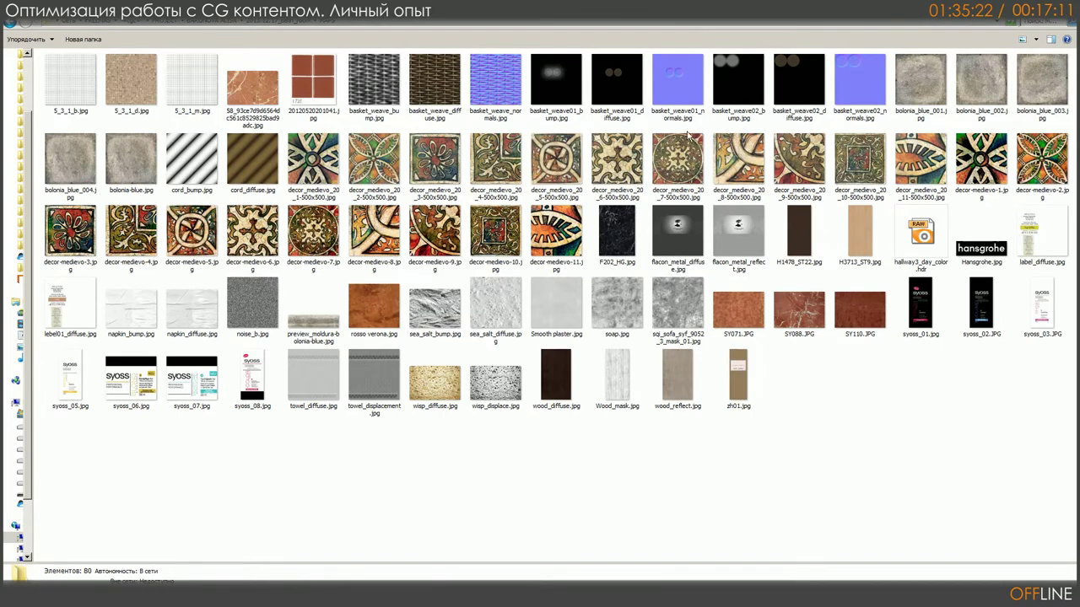
Step: Point out basket_weave_normals.jpg and the textures 5_3_1_b.jpg, 5_3_1_d.jpg and 5_3_1_m.jpg by selecting them one at a time
click(496, 98)
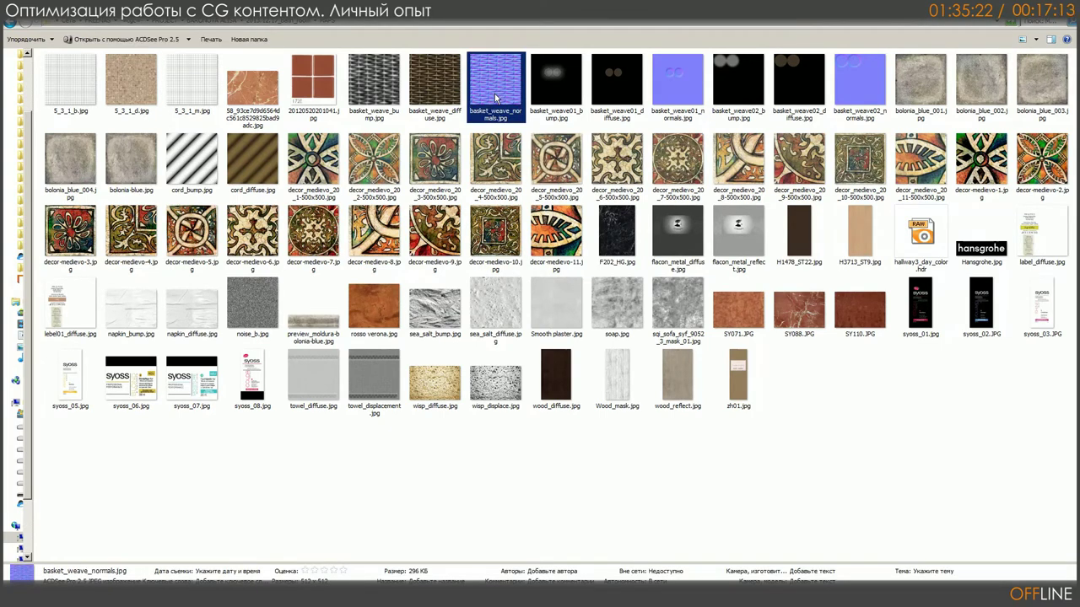
click(75, 91)
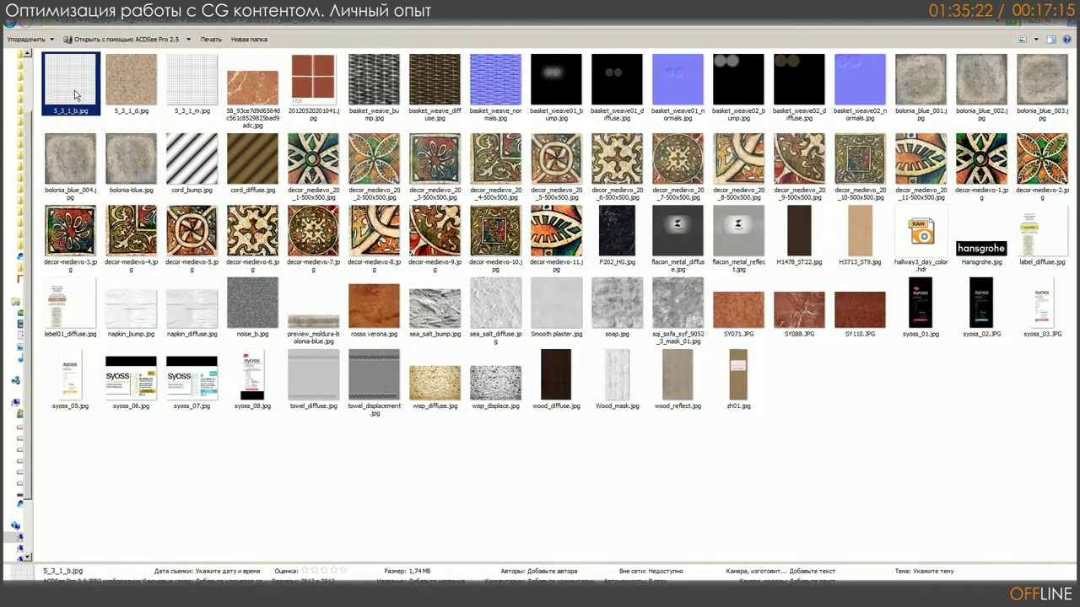
click(157, 97)
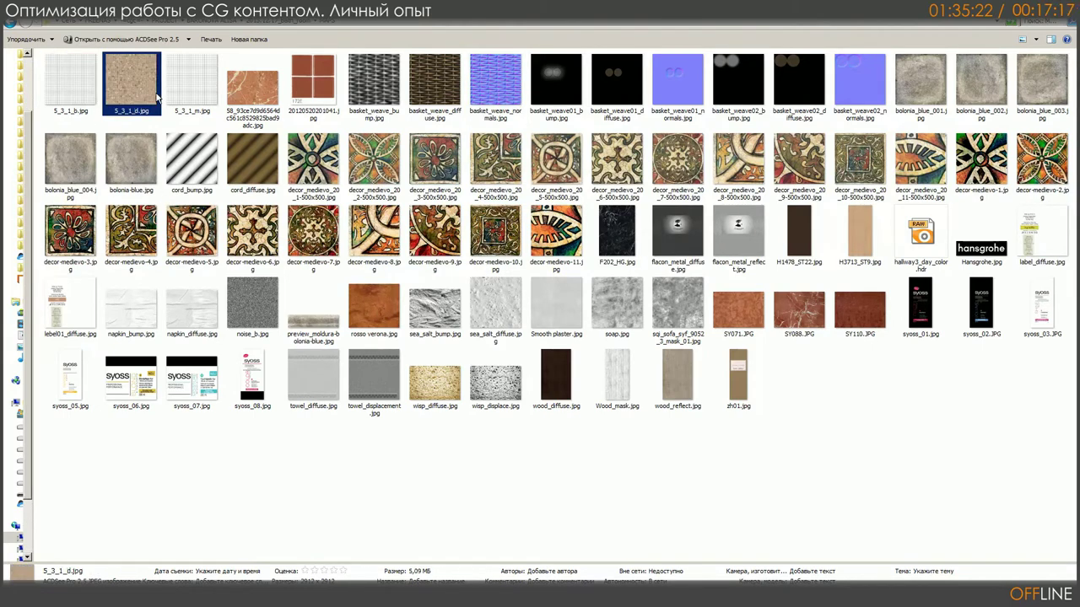
click(197, 101)
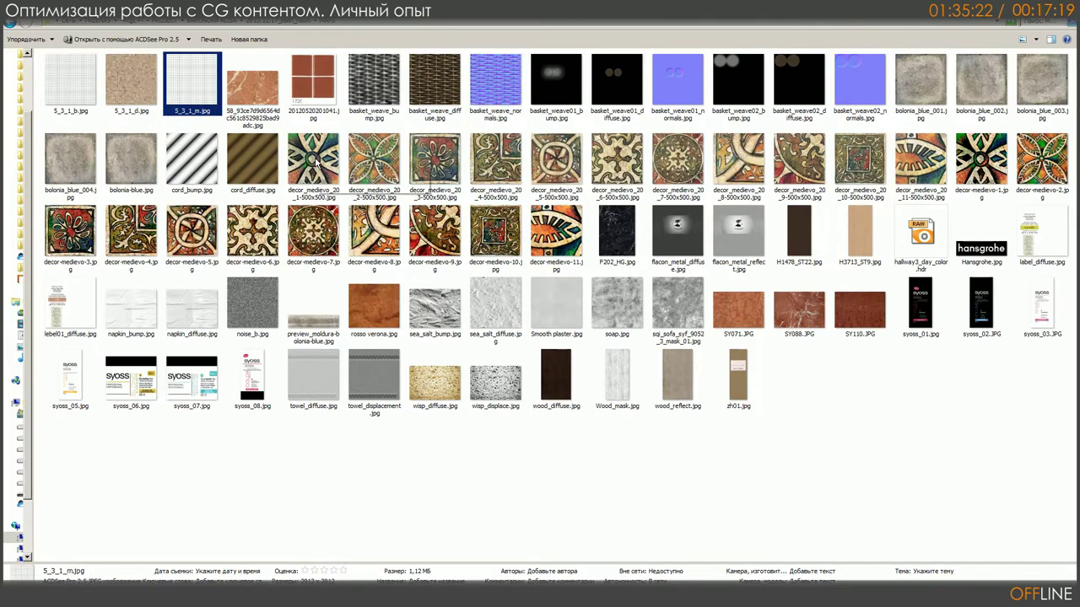
click(108, 98)
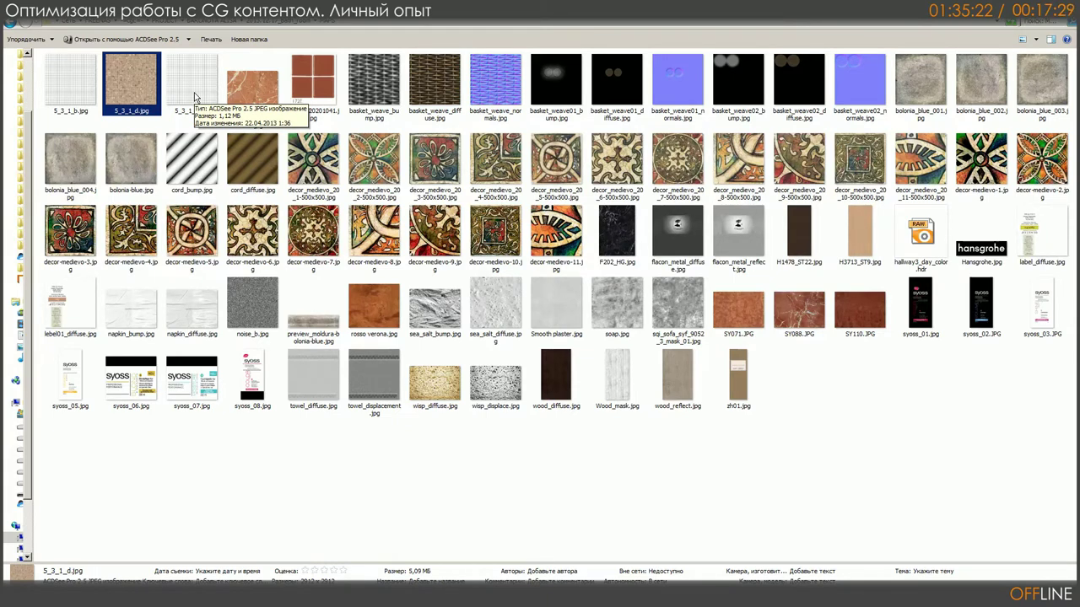
Step: Switch from MAPS to the project's RENDER folder, show its files as large icons and select Composition1.comp
click(276, 25)
double_click(129, 101)
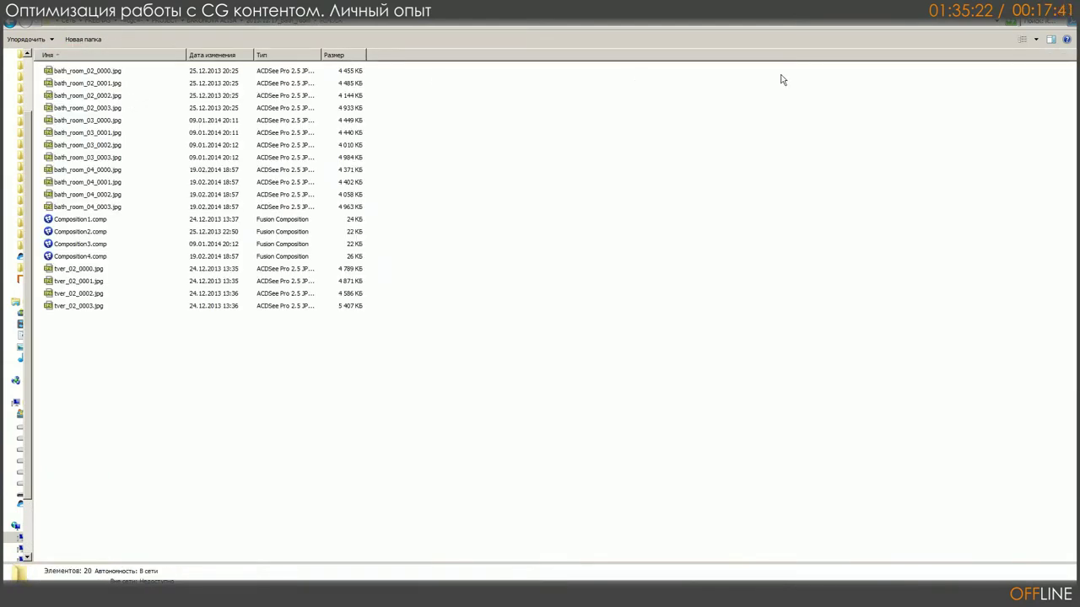
click(1036, 39)
click(1040, 33)
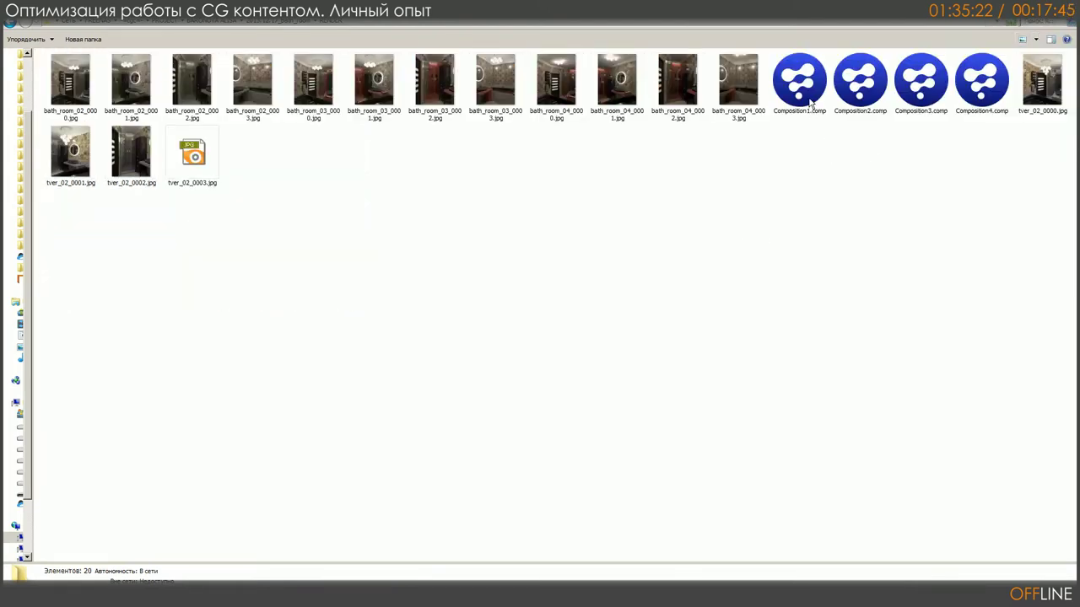
click(808, 102)
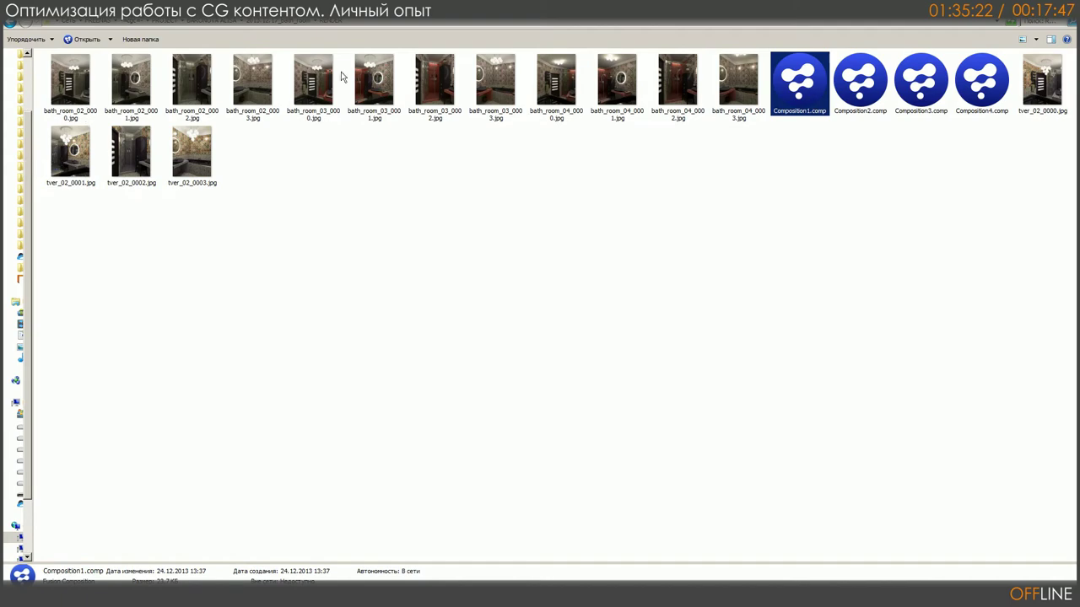
Step: View the bathroom renders at full size starting from bath_room_03_0002.jpg, close the viewer and select SCENE in the project folder
click(445, 101)
double_click(445, 101)
scroll(599, 243, down, 2)
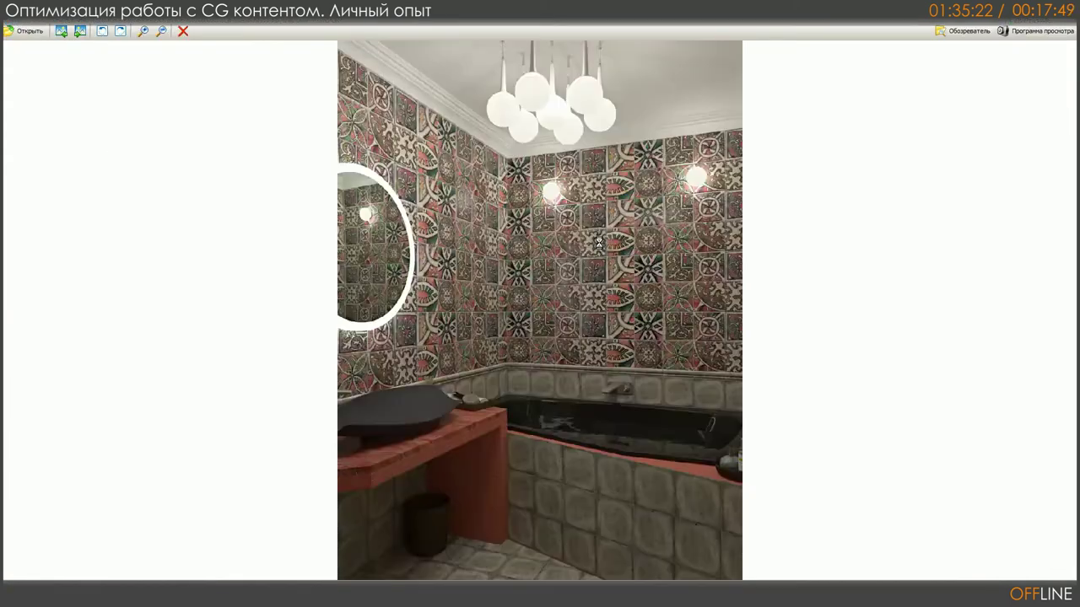
click(1069, 10)
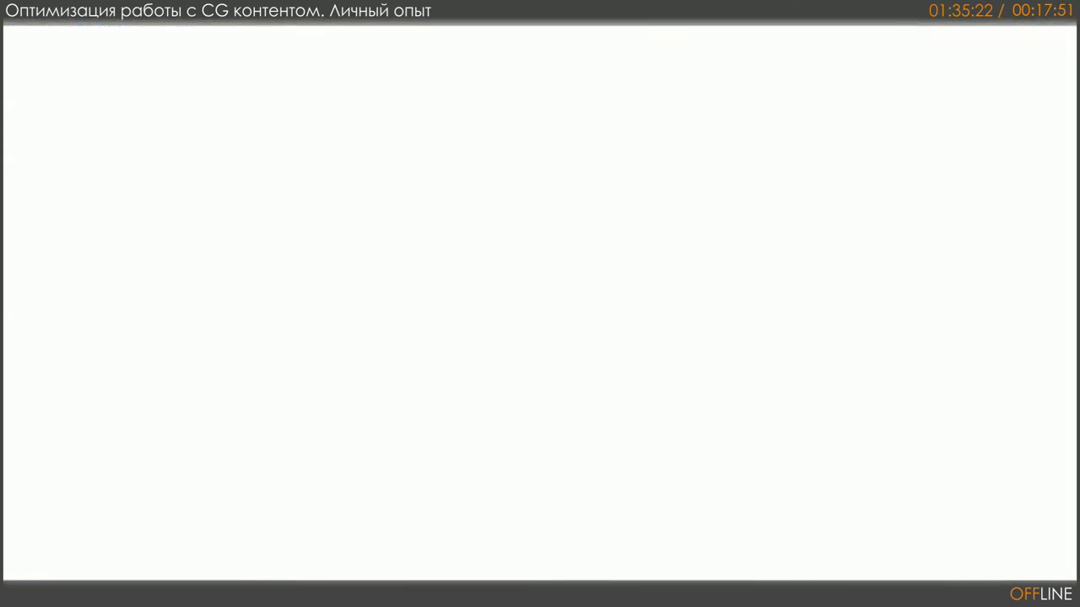
click(285, 25)
key(Right)
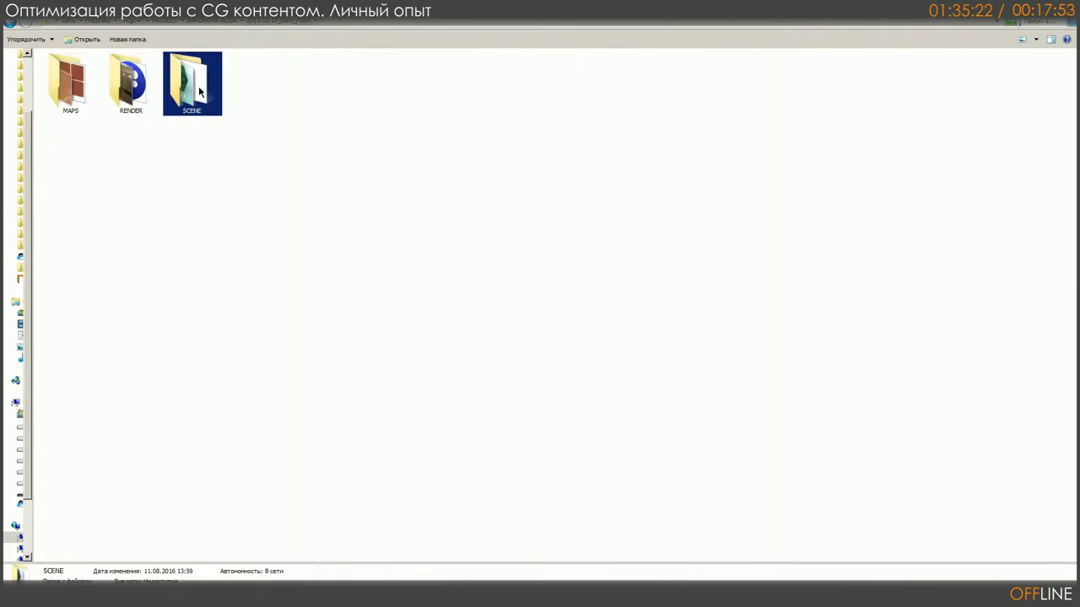
Step: Open the bathroom project's SCENE folder and point out SCENE.7z and Bath_room_004.max by selecting each
key(Return)
click(73, 87)
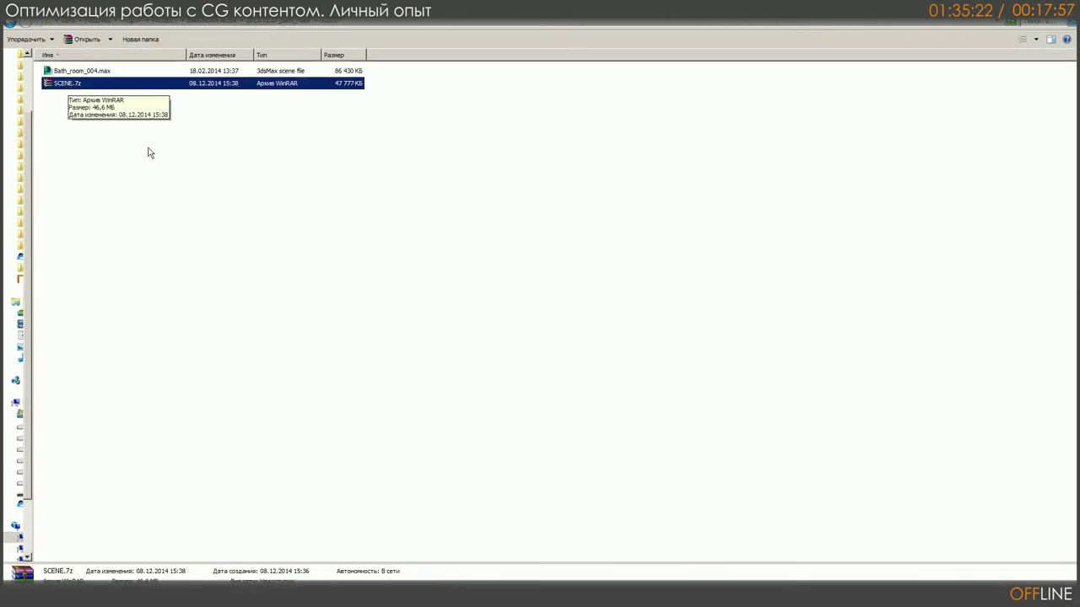
click(81, 74)
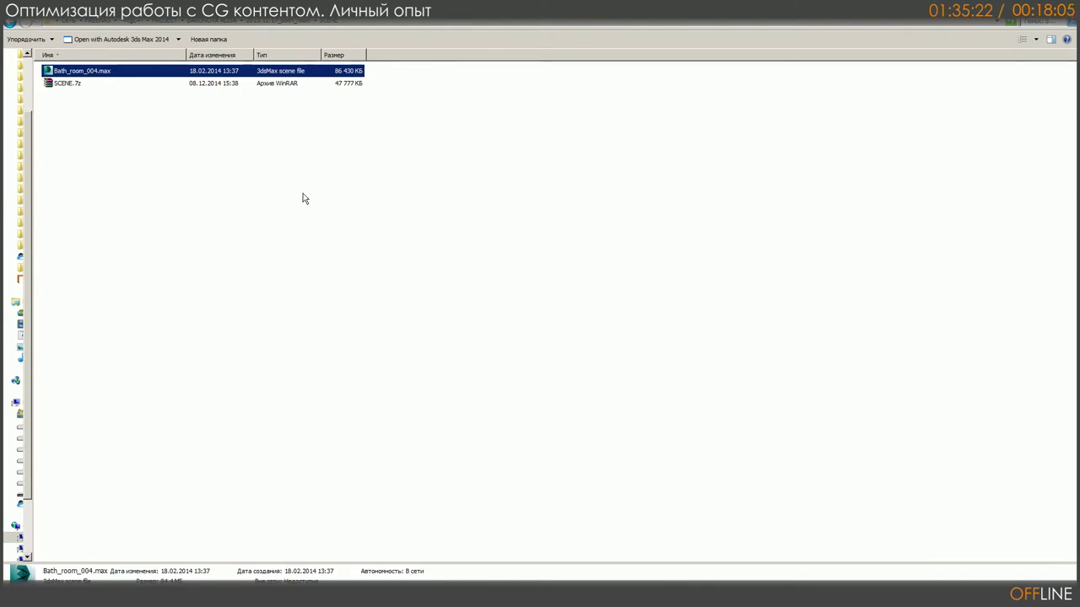
click(290, 152)
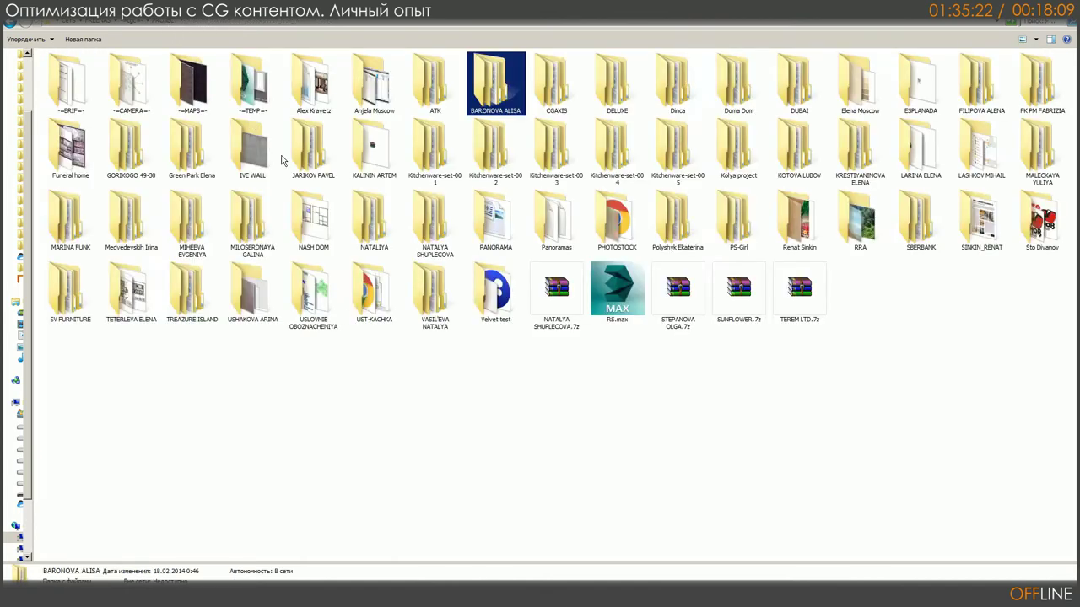
Step: Go up to the library's root folder, look inside _TEXTURES and return to the root
click(169, 24)
key(BackSpace)
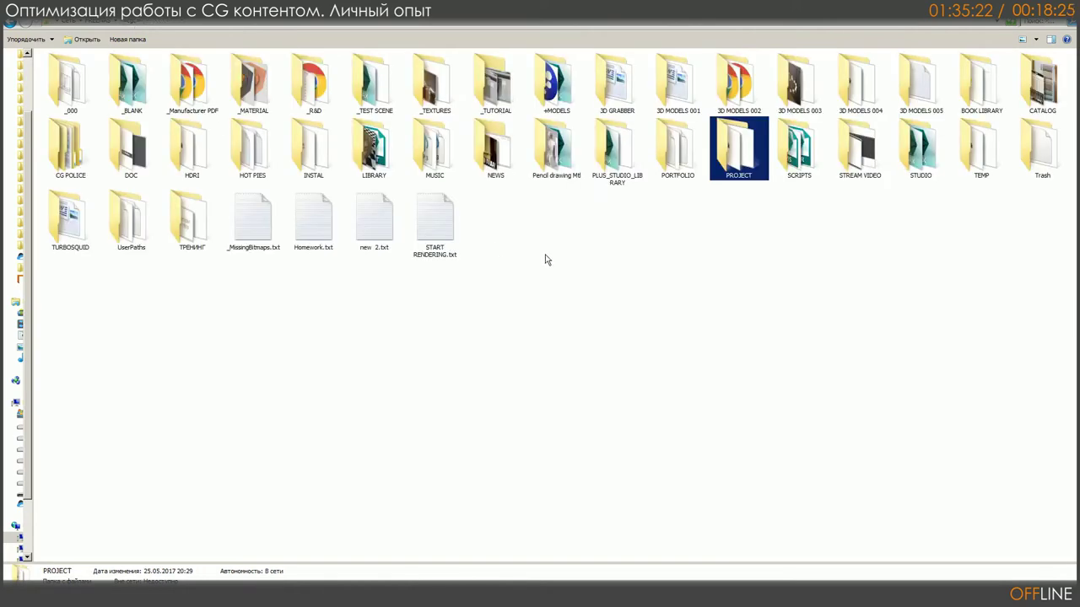
double_click(442, 112)
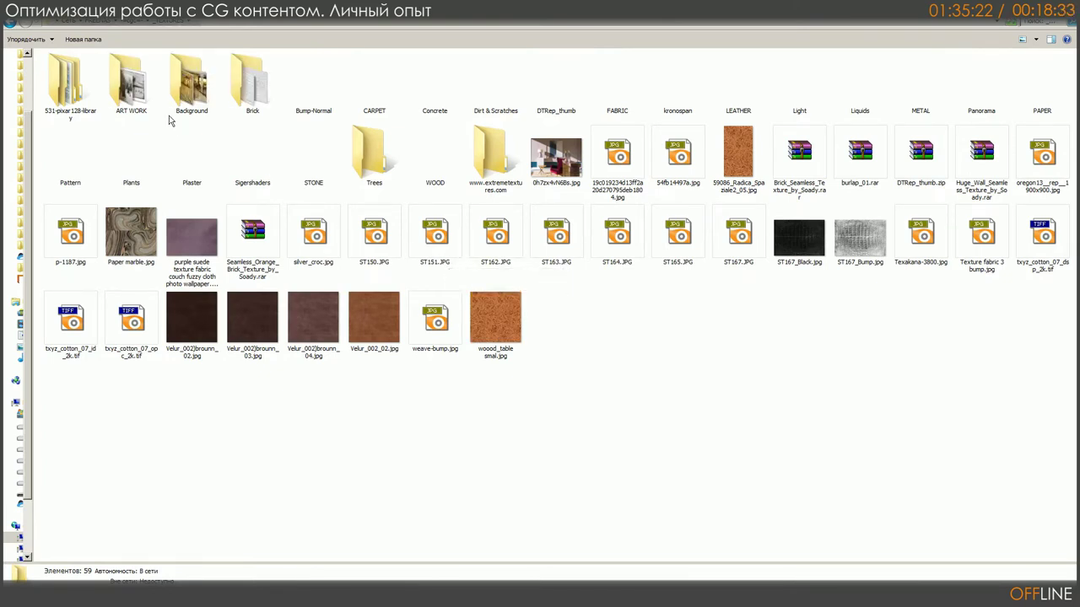
click(129, 26)
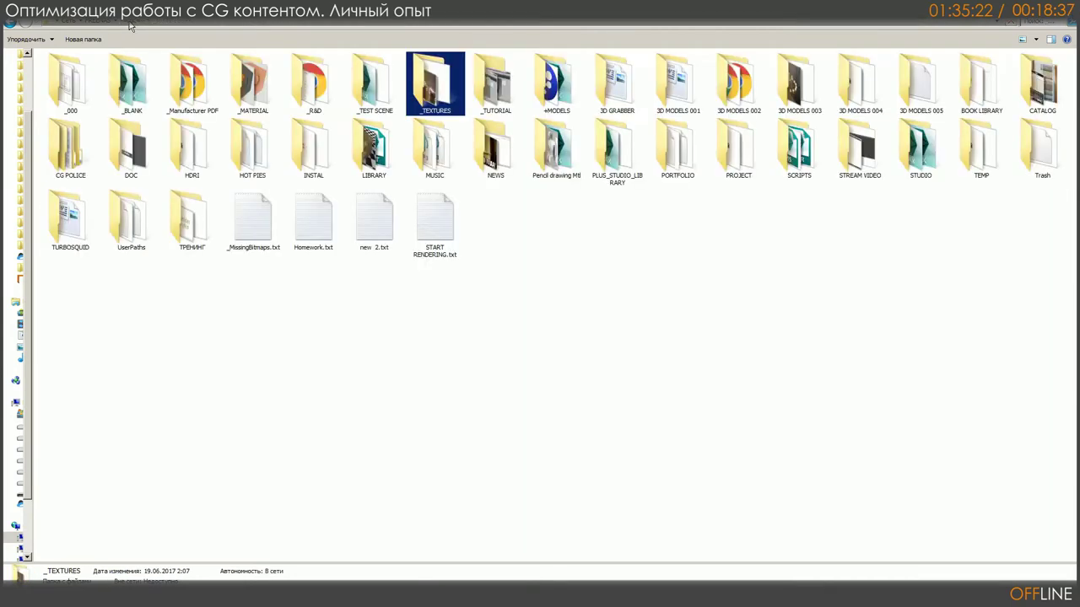
Step: Open the _MATERIAL folder, select FBC.mat and look through the material files and their preview images
double_click(253, 84)
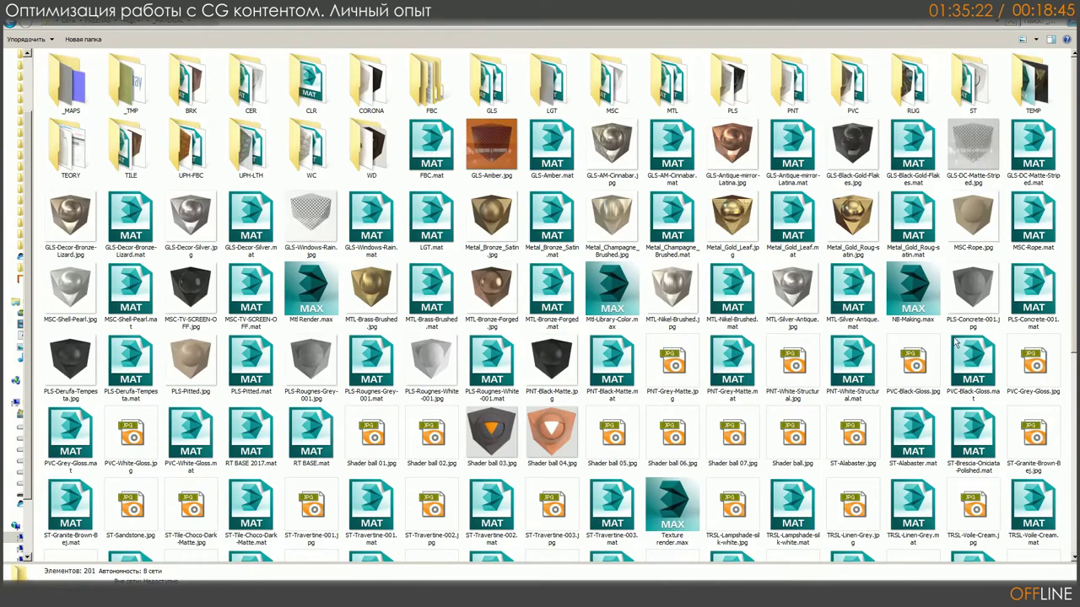
click(425, 161)
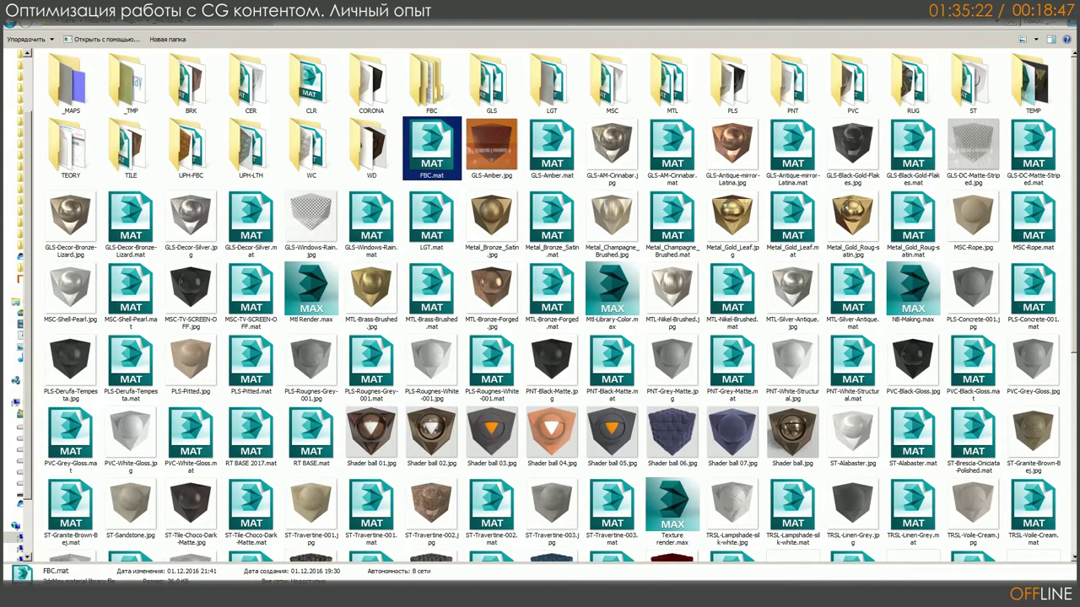
scroll(1074, 329, down, 1)
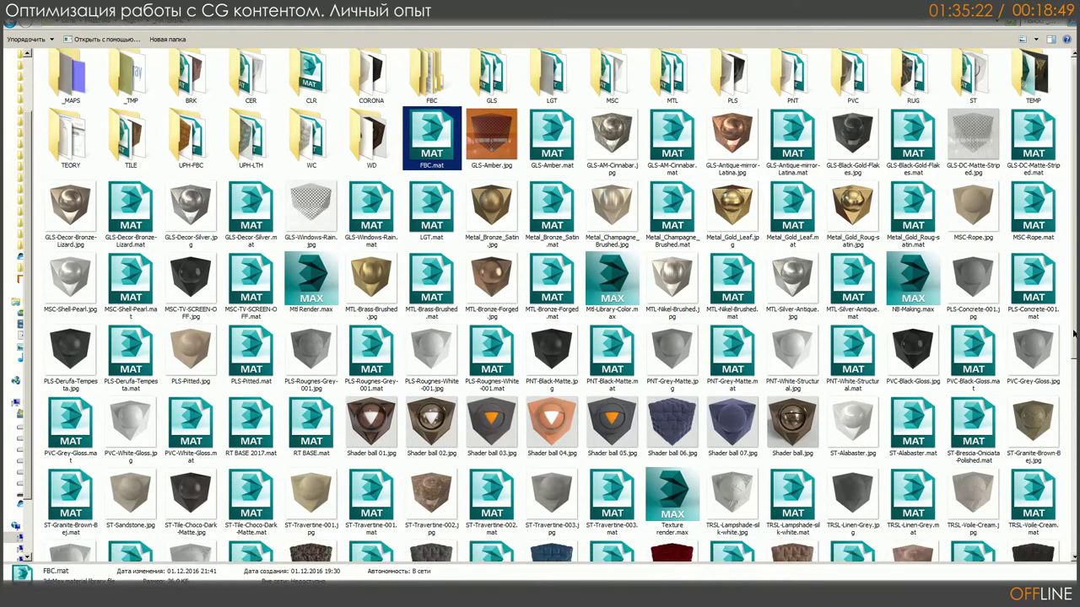
scroll(1074, 335, down, 1)
scroll(1074, 335, down, 1)
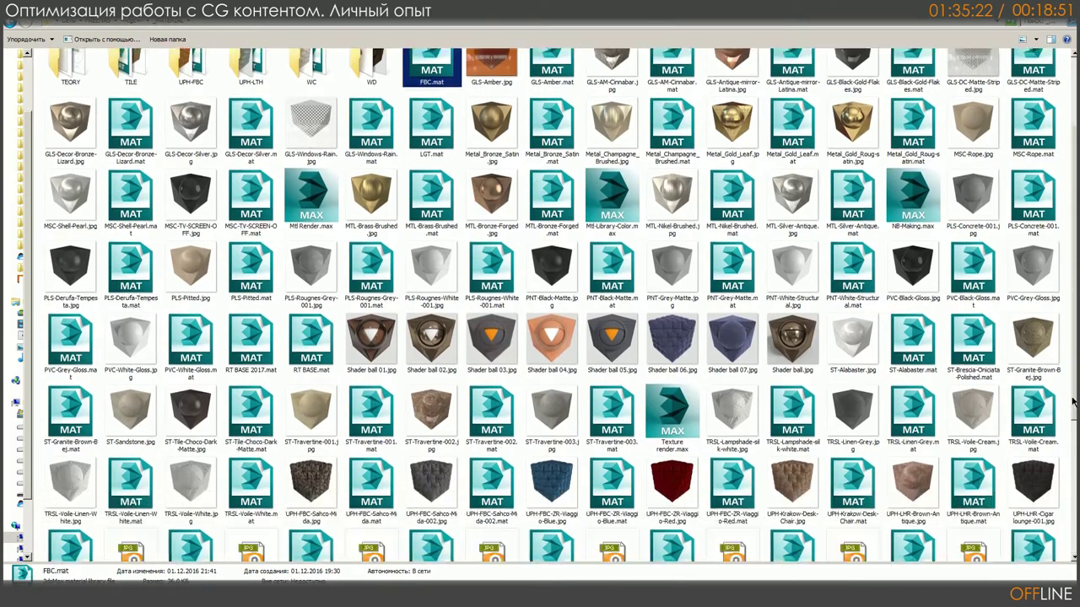
scroll(1074, 335, up, 2)
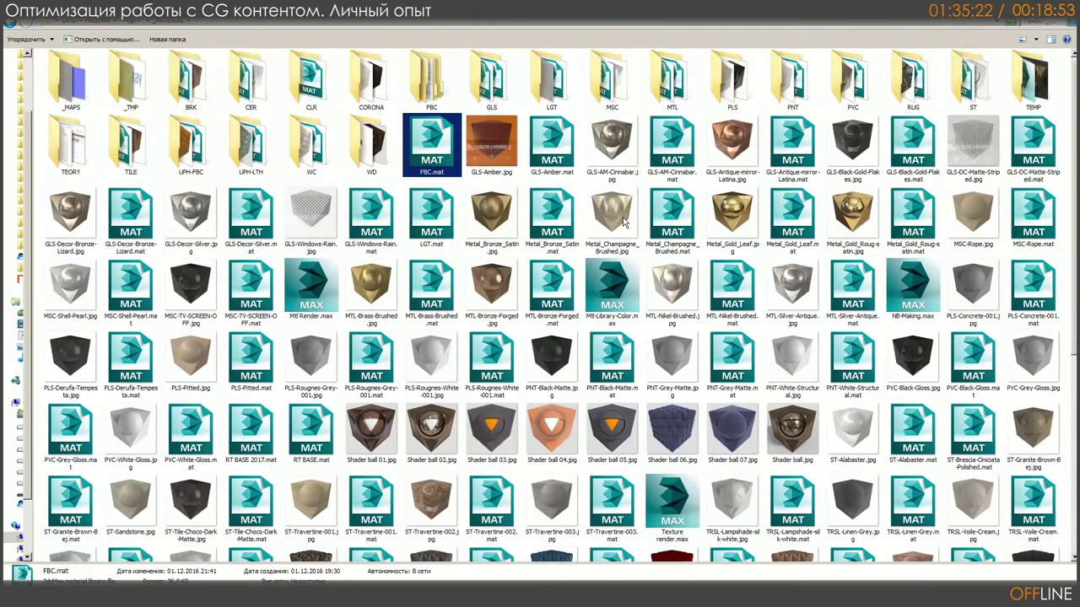
Step: Point out GLS-Amber.jpg, FBC.mat, MTL-Bronze-Forged.mat with its JPG preview, and Metal_Bronze_Satin.mat by selecting them one at a time
click(481, 145)
click(431, 159)
click(544, 283)
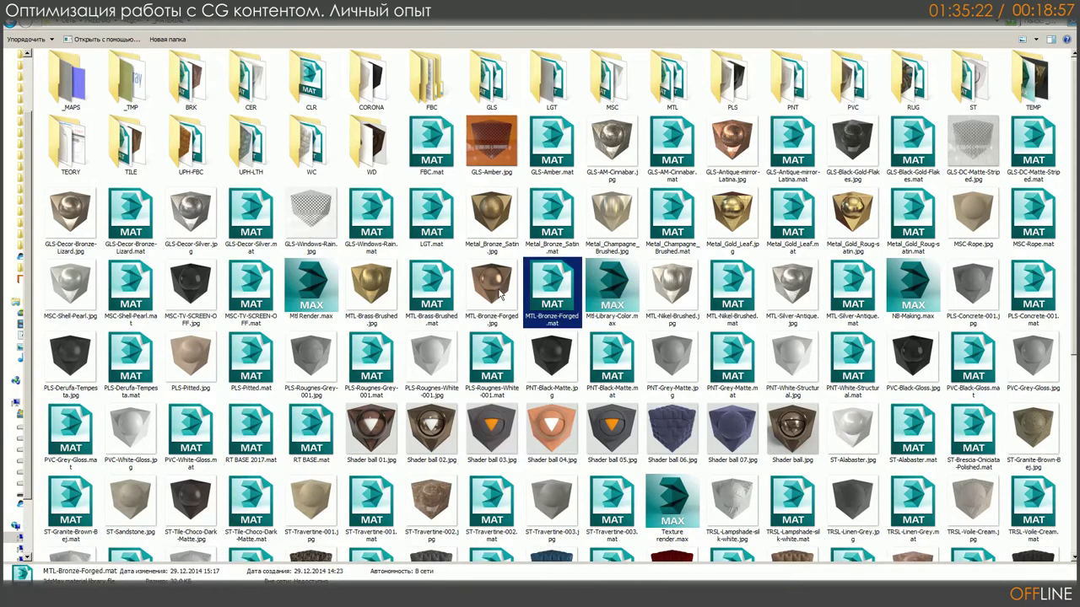
click(497, 291)
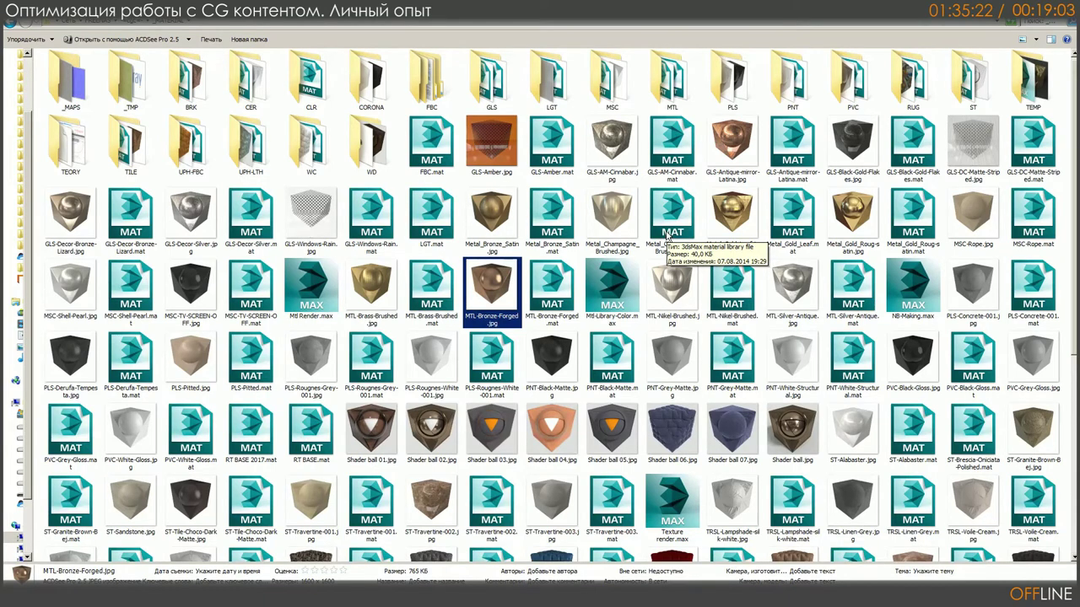
click(553, 221)
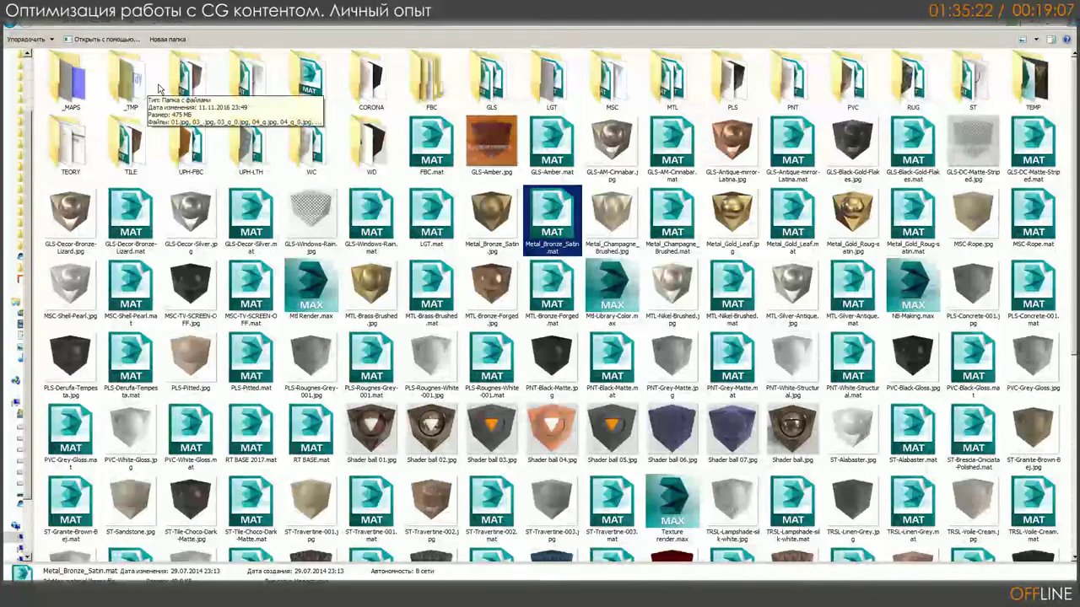
Step: Open the BRK material folder, display its files as large icons and return to _MATERIAL
mouse_move(173, 90)
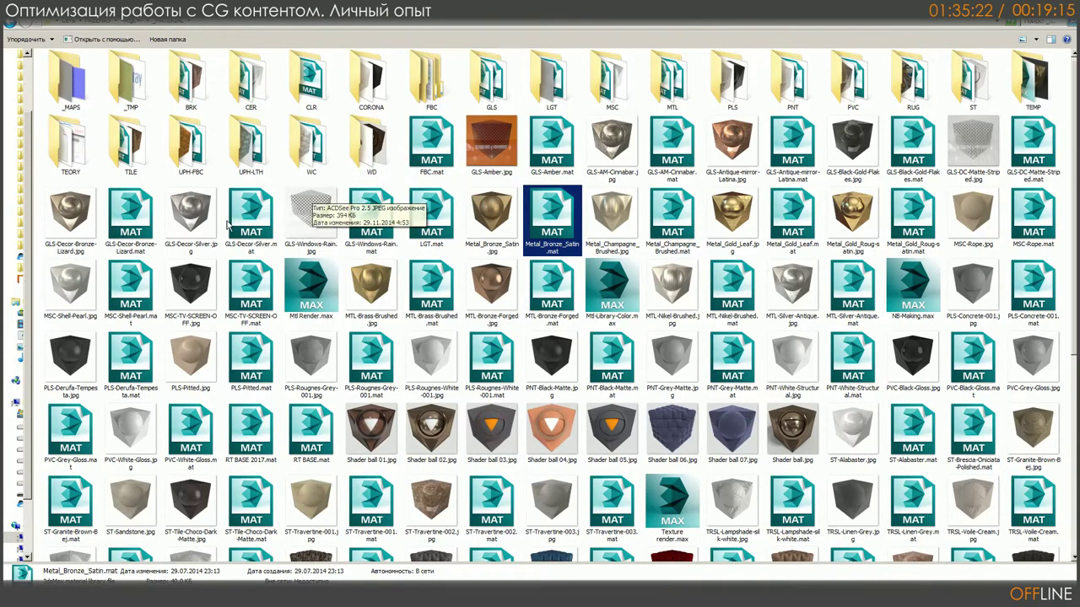
double_click(178, 86)
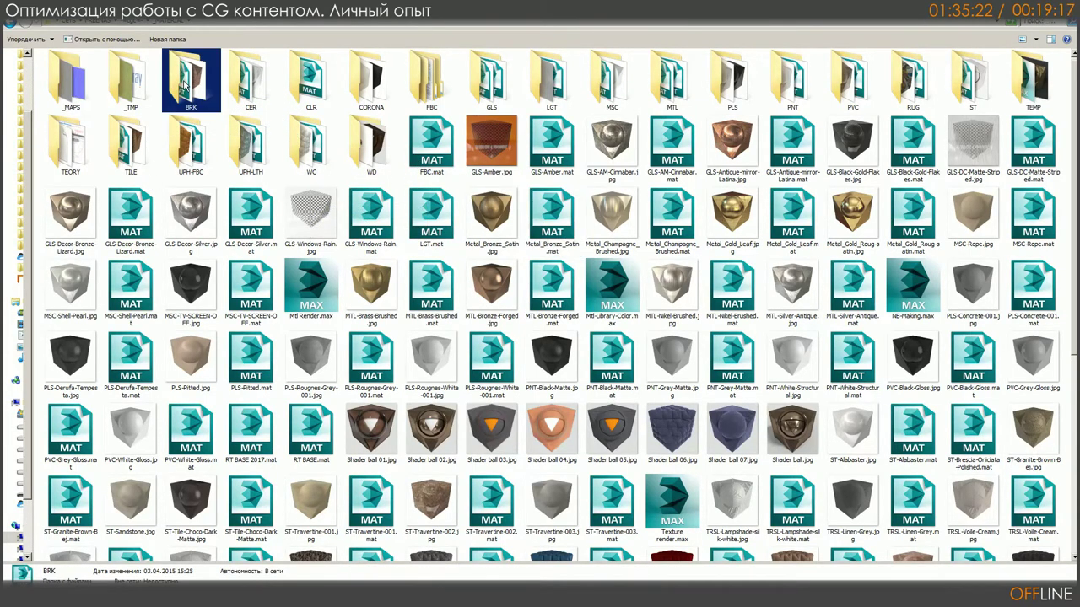
click(1036, 39)
click(1012, 73)
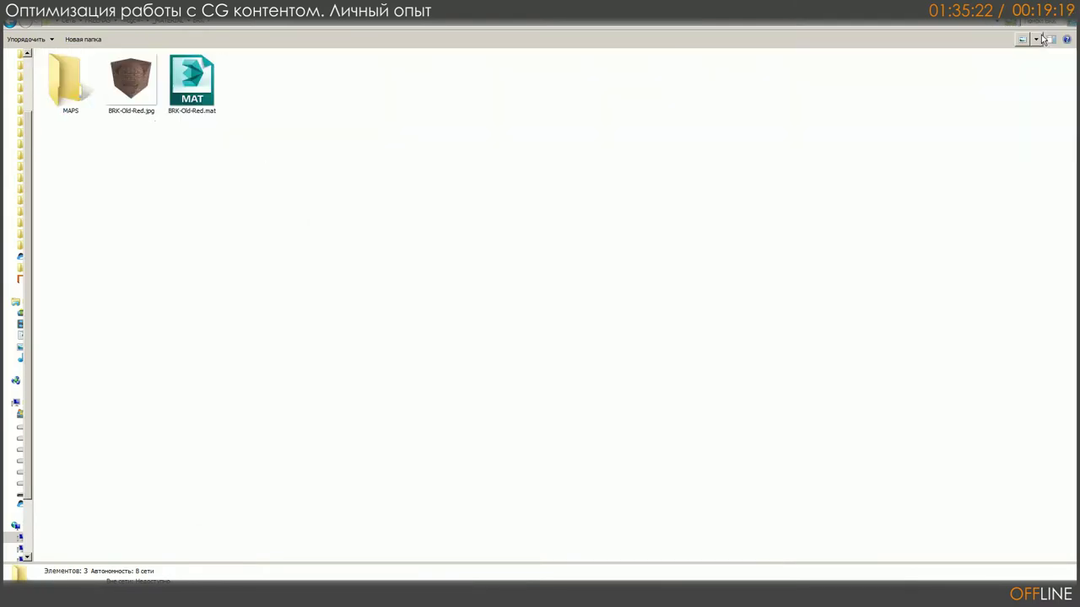
click(166, 27)
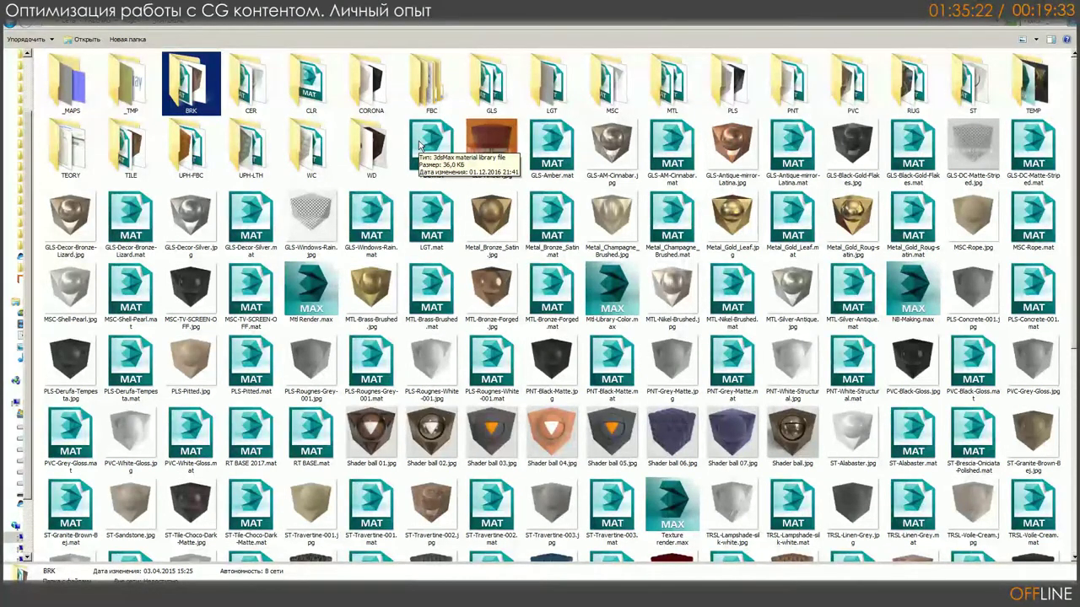
Step: Look inside the CLR and GLS material folders, returning to _MATERIAL after each
double_click(320, 90)
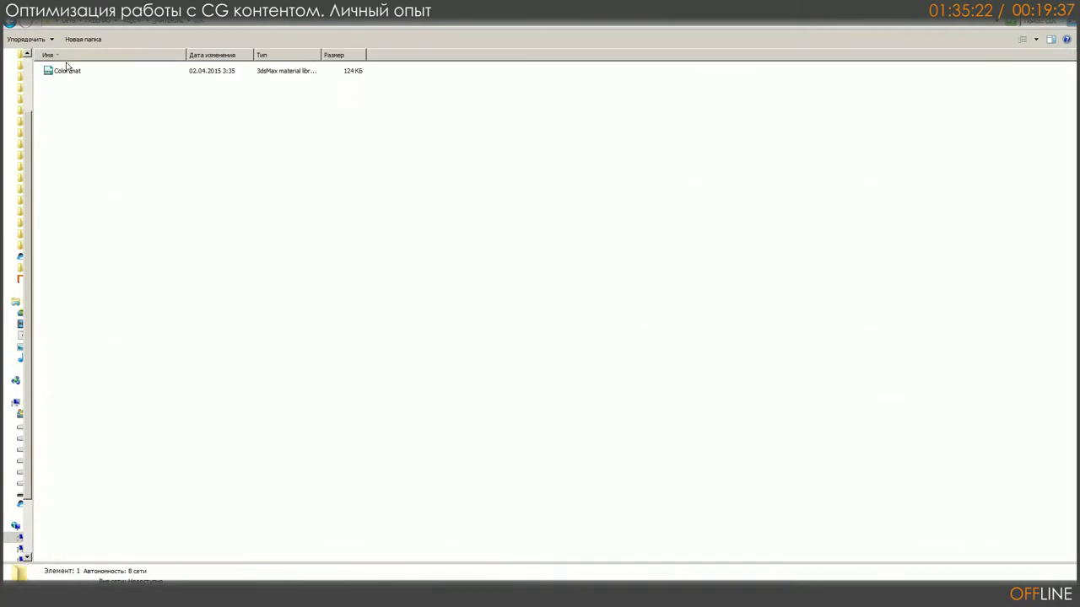
click(169, 26)
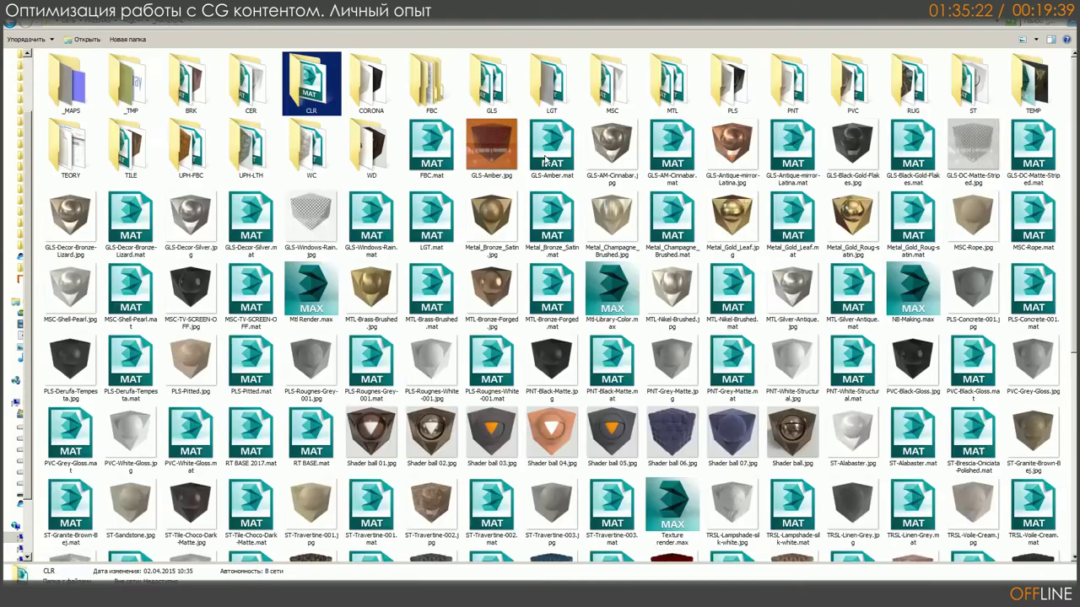
double_click(498, 96)
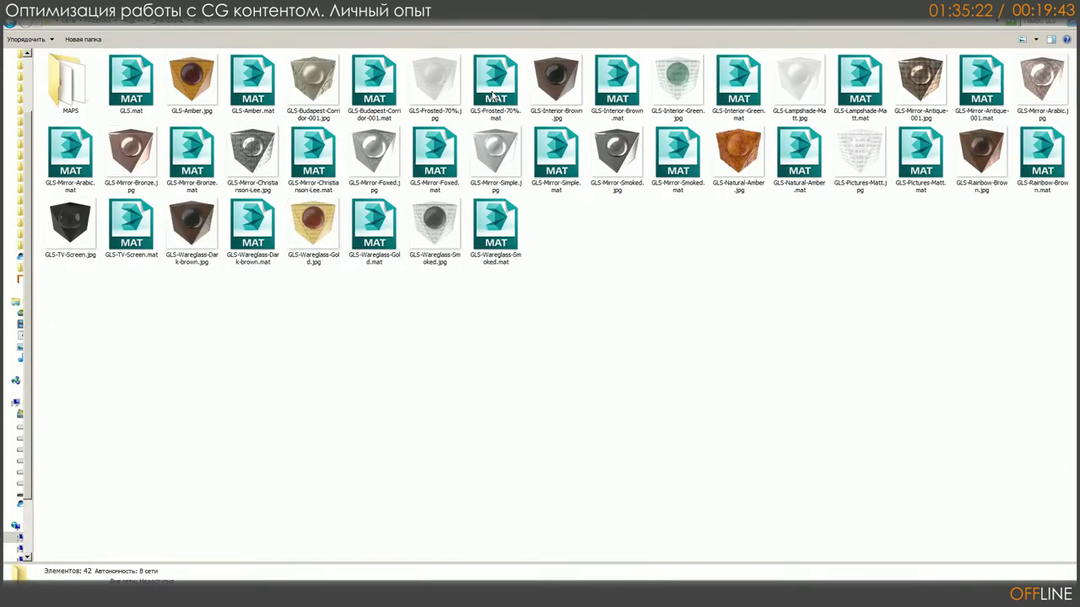
click(168, 25)
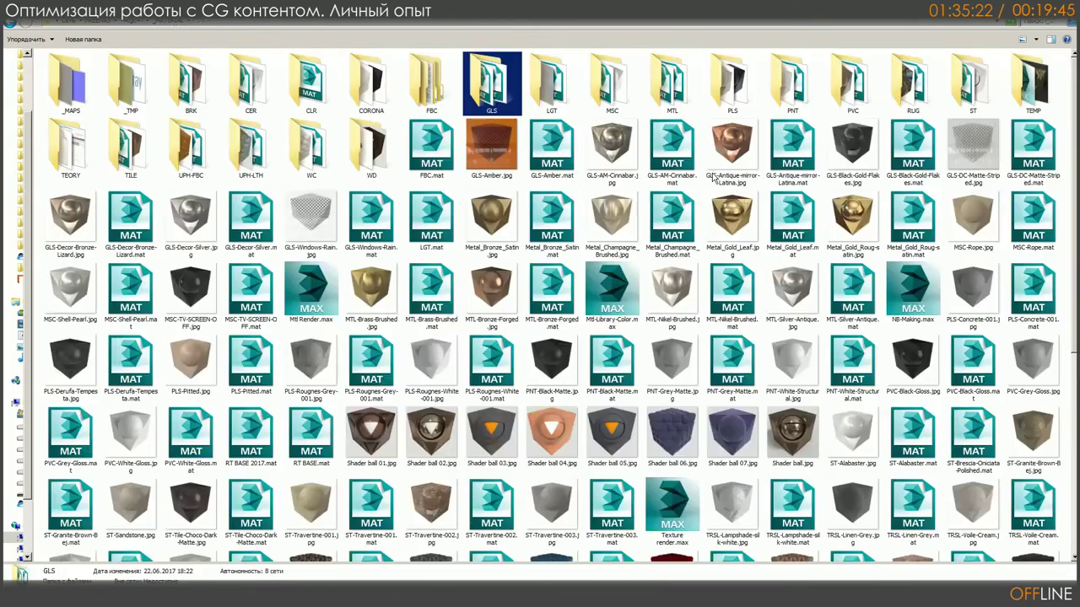
Step: Look inside the MTL and PVC material folders, returning to _MATERIAL after each
click(669, 98)
double_click(668, 98)
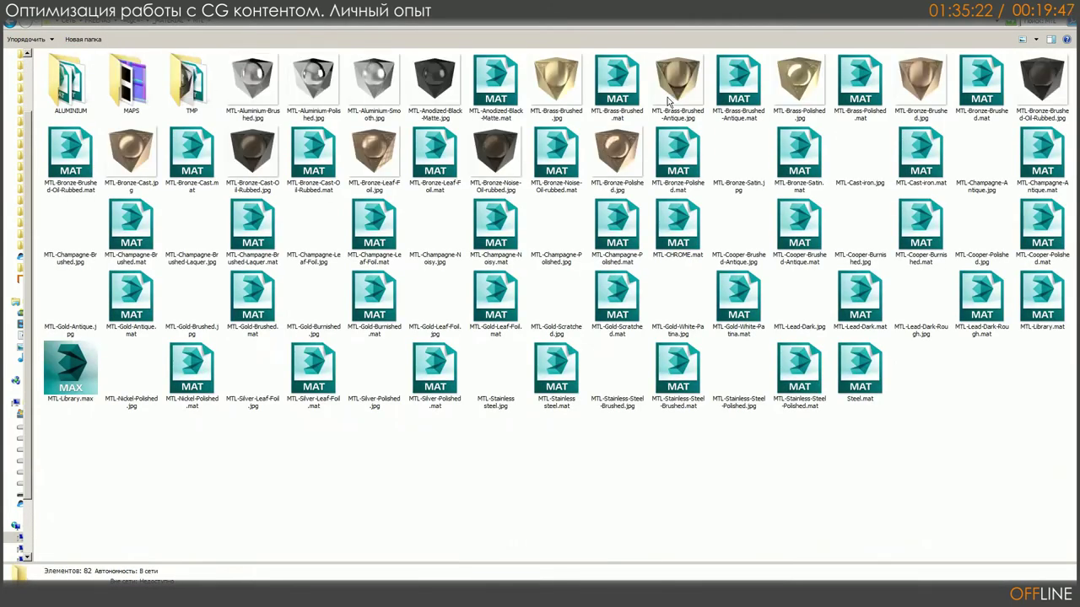
key(BackSpace)
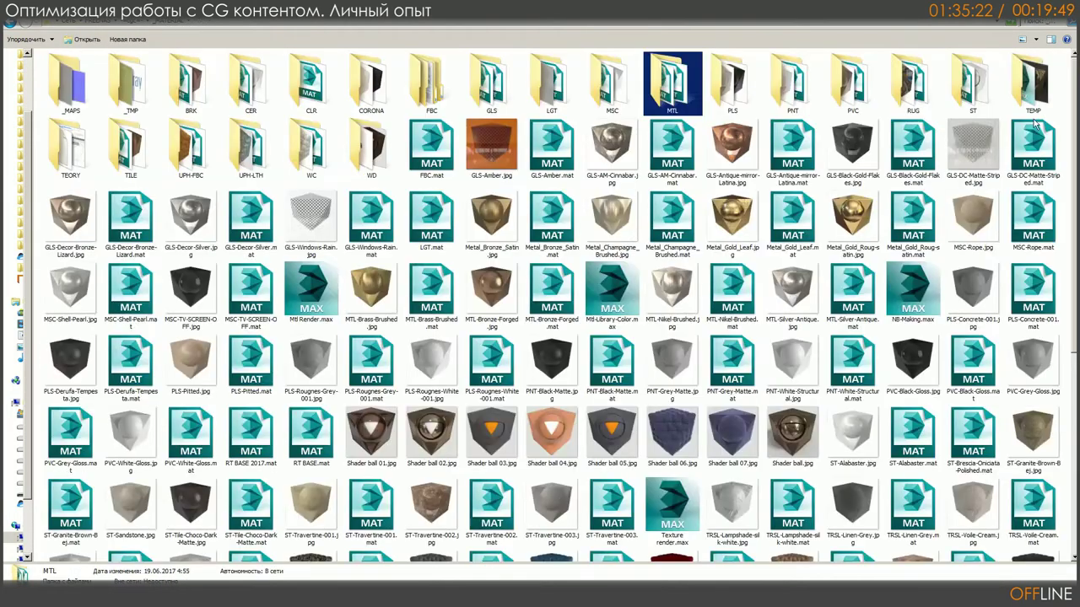
double_click(856, 99)
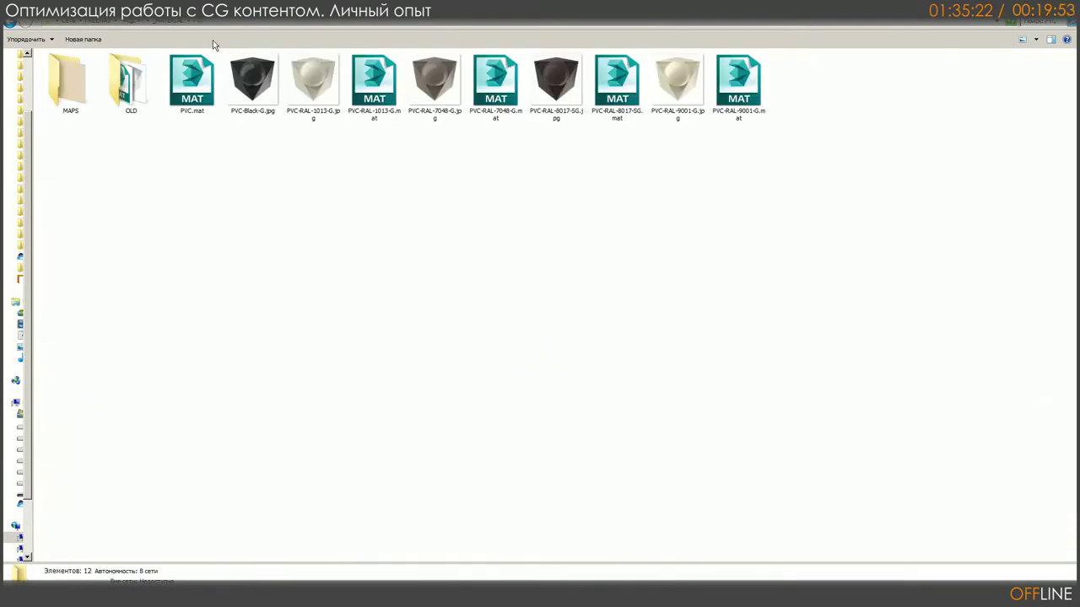
key(BackSpace)
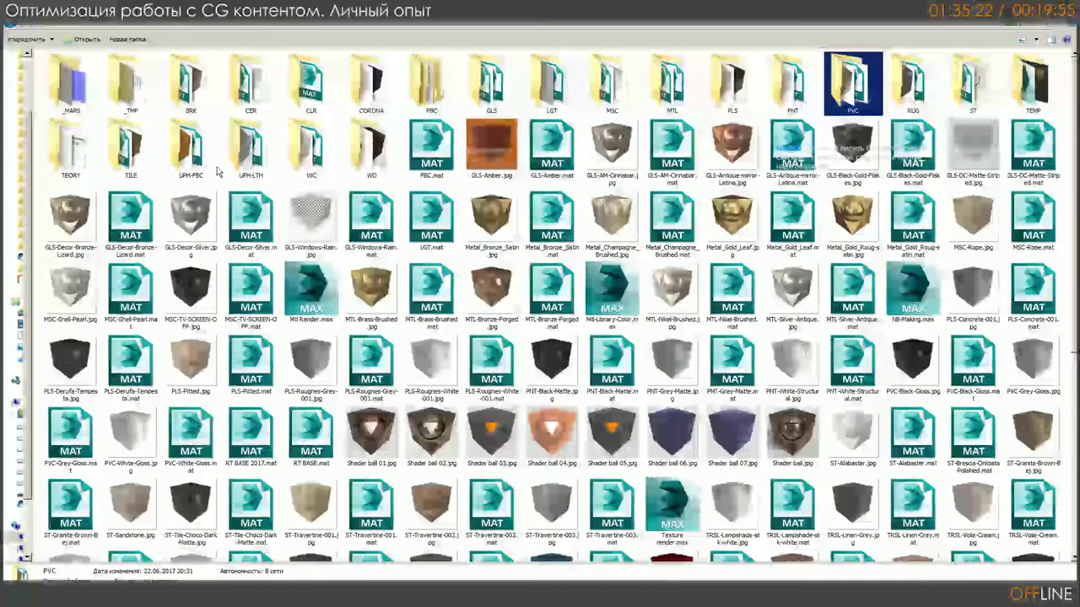
Step: Open the WC material folder, display its files as large icons and return to _MATERIAL
double_click(307, 157)
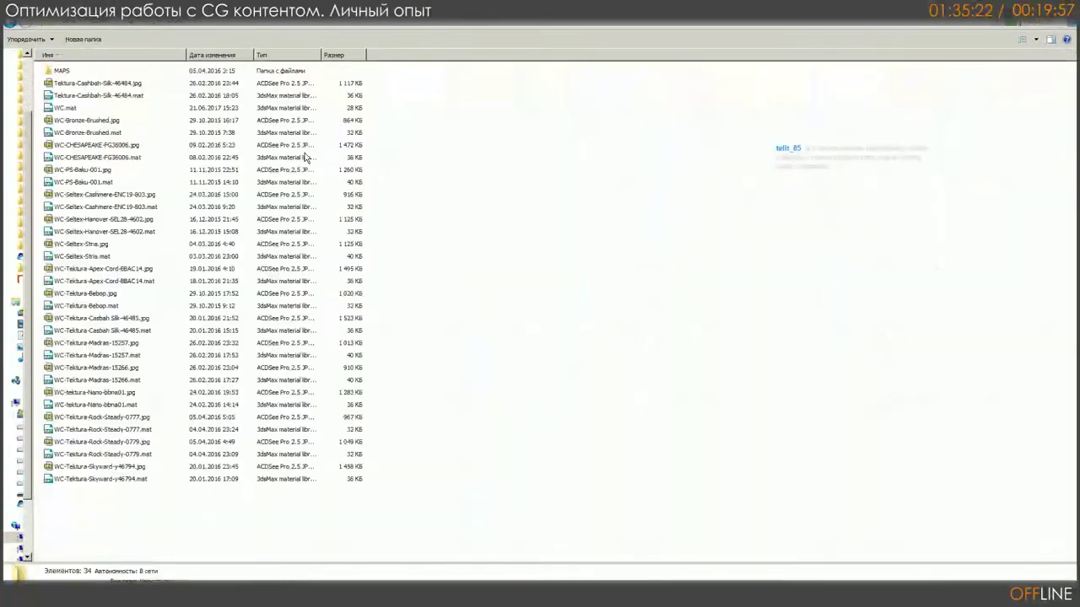
click(1036, 38)
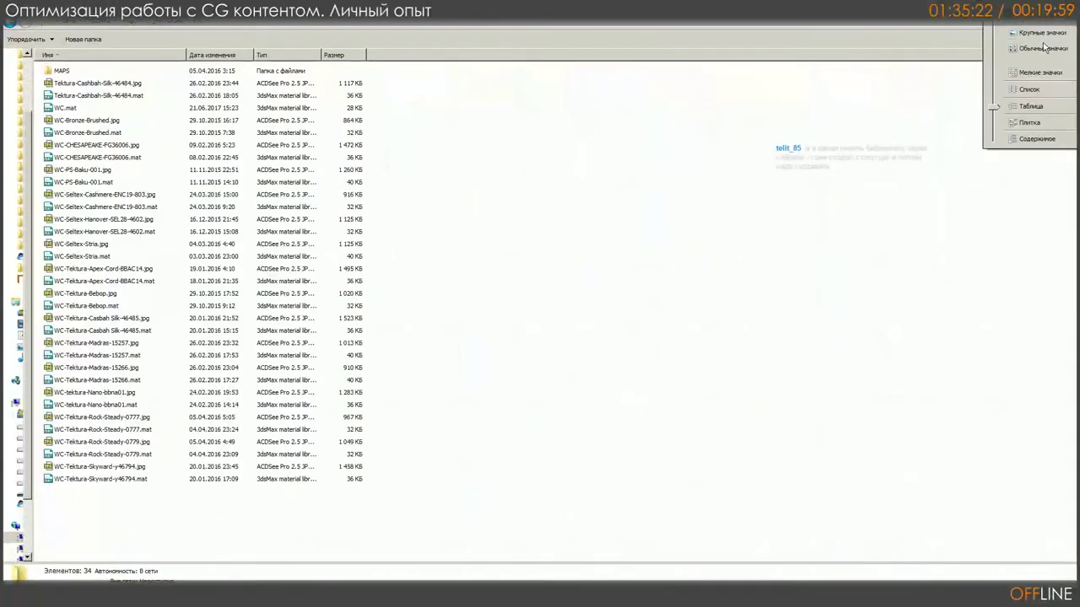
click(1048, 35)
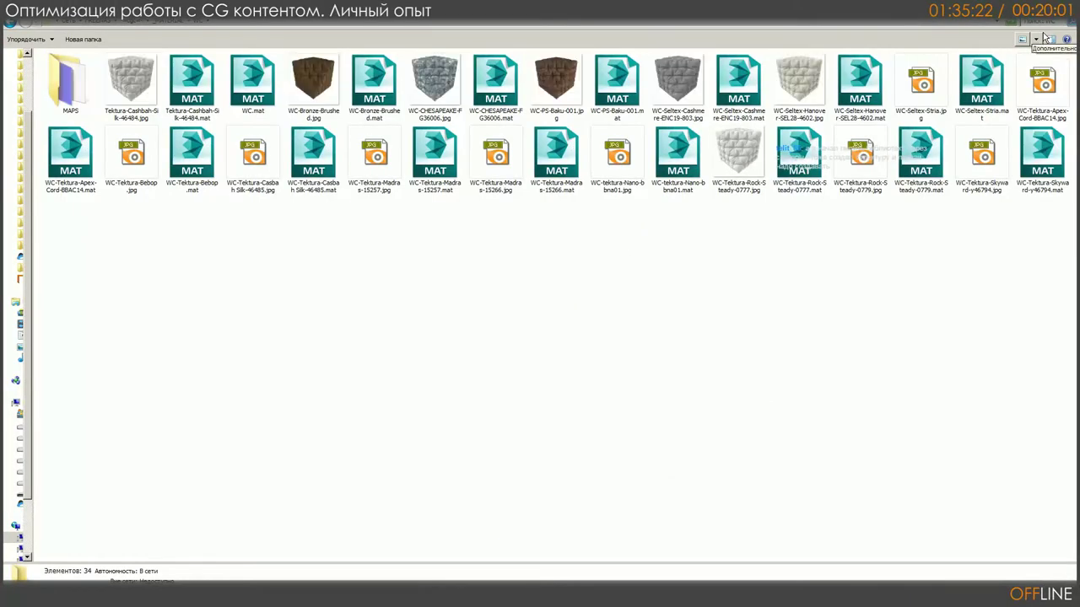
click(161, 25)
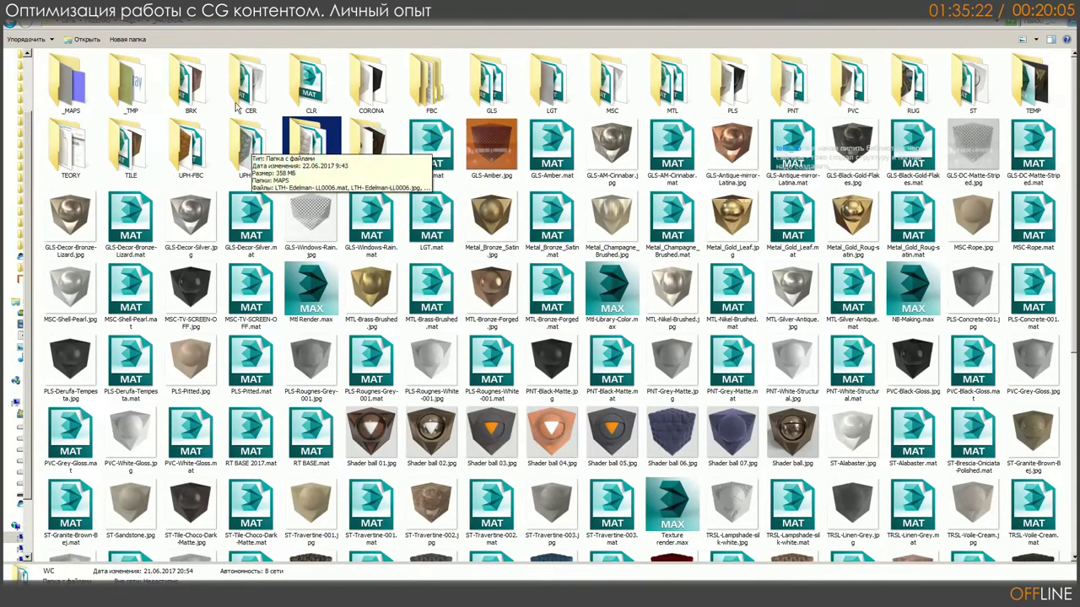
Step: Leave _MATERIAL for the library's root folder, view the _TEXTURES category folders again and return to the root
click(140, 25)
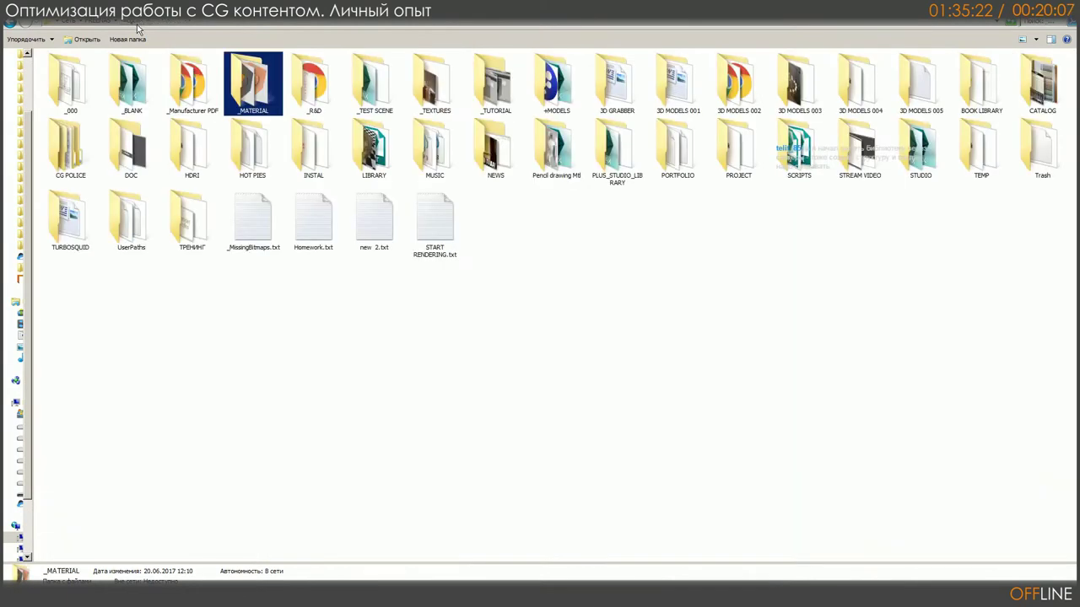
click(437, 102)
double_click(437, 101)
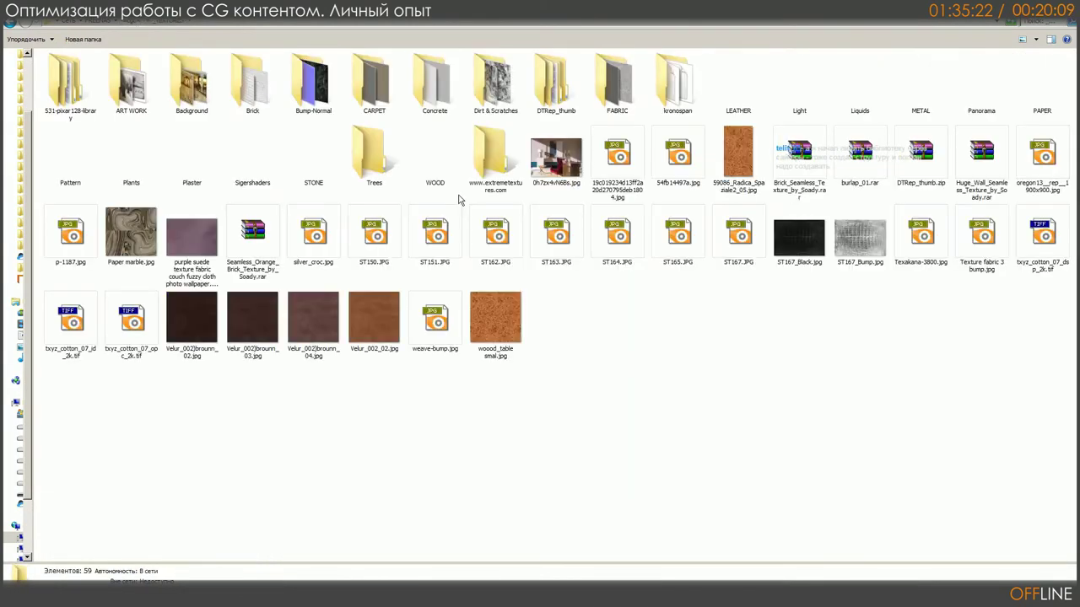
click(128, 26)
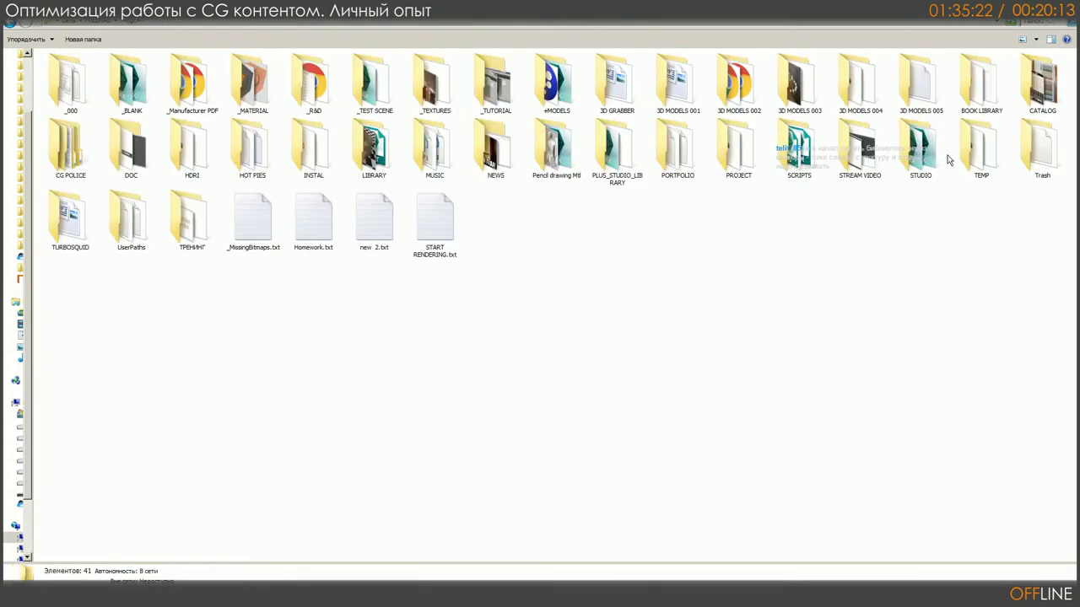
Step: Switch to 3ds Max and launch the Relink Bitmaps script
mouse_move(874, 180)
key(alt+Tab)
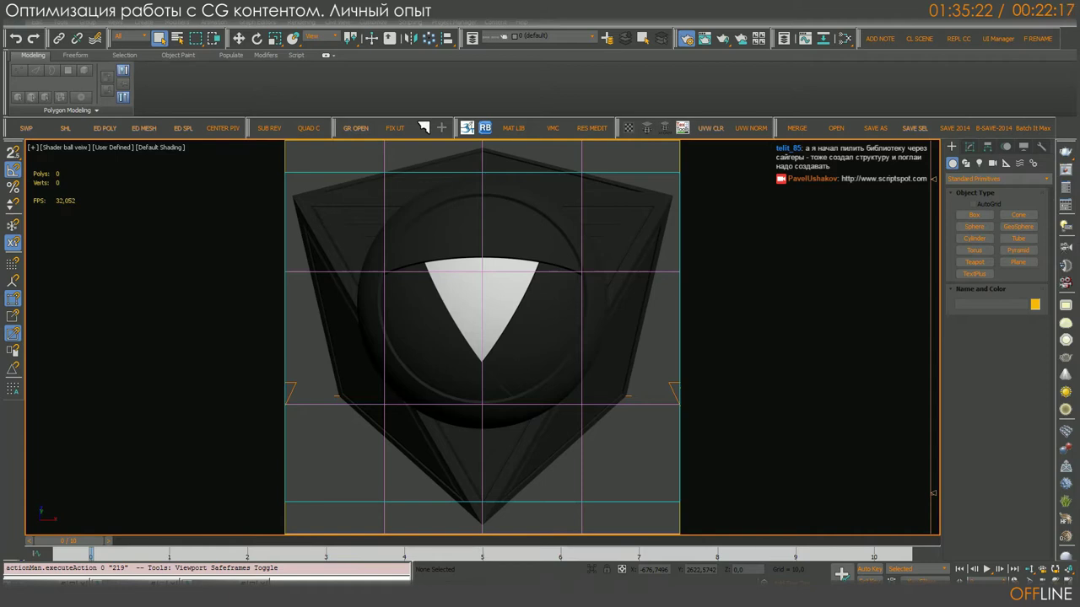
click(877, 180)
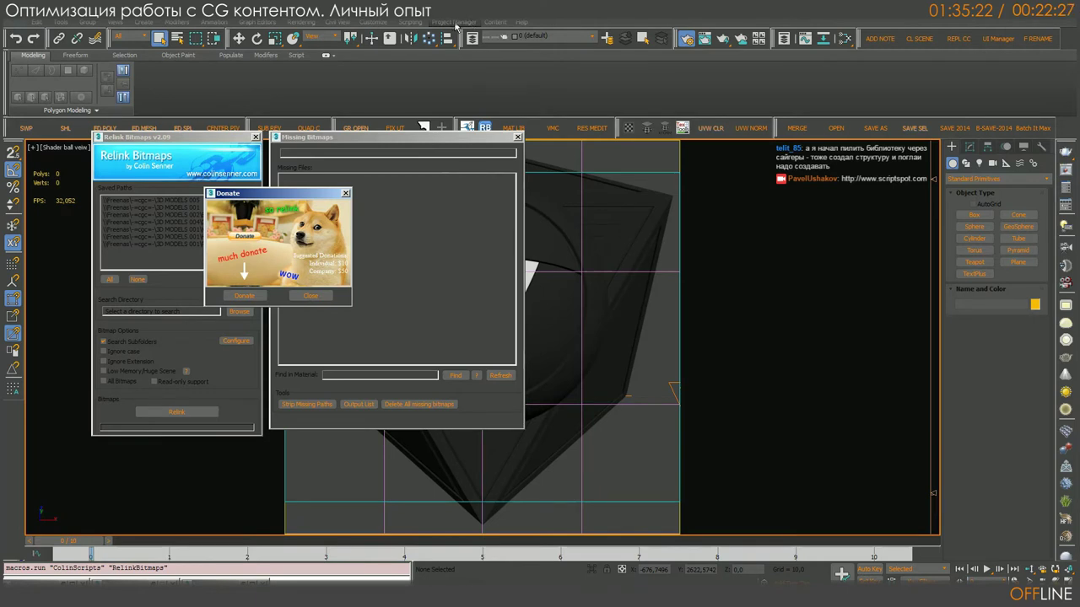
Step: Close the Donate window and reposition the Relink Bitmaps and Missing Bitmaps windows higher over the viewport
click(311, 296)
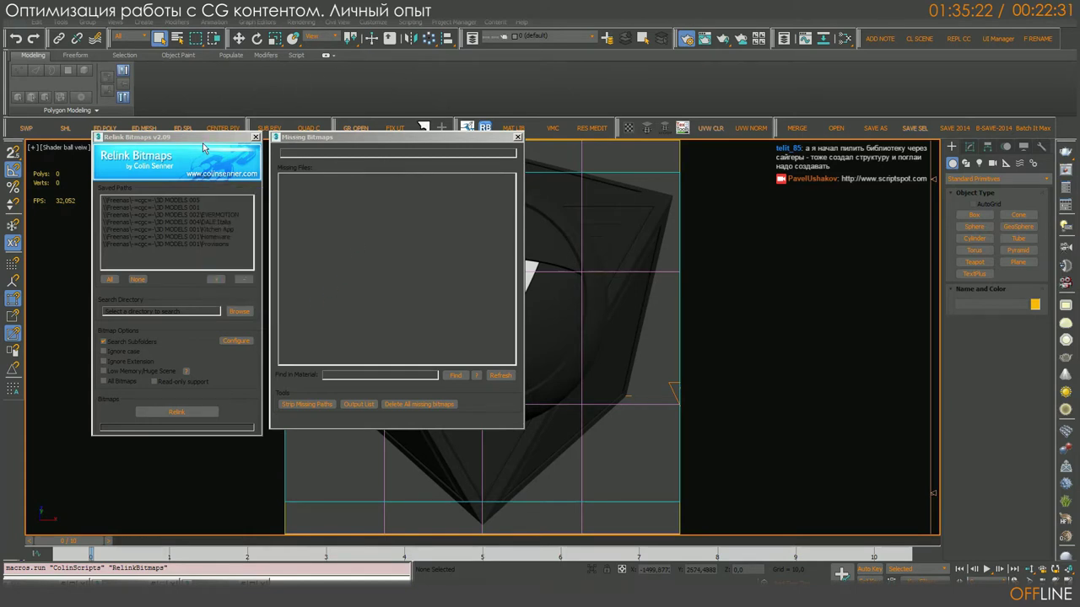
drag(207, 144, 406, 120)
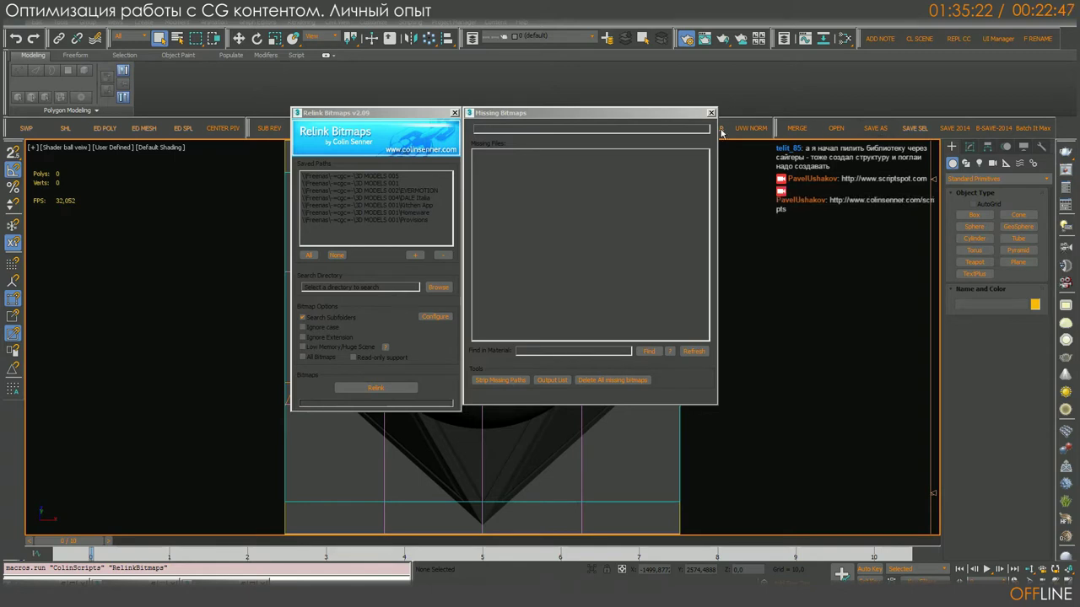
drag(421, 116, 420, 74)
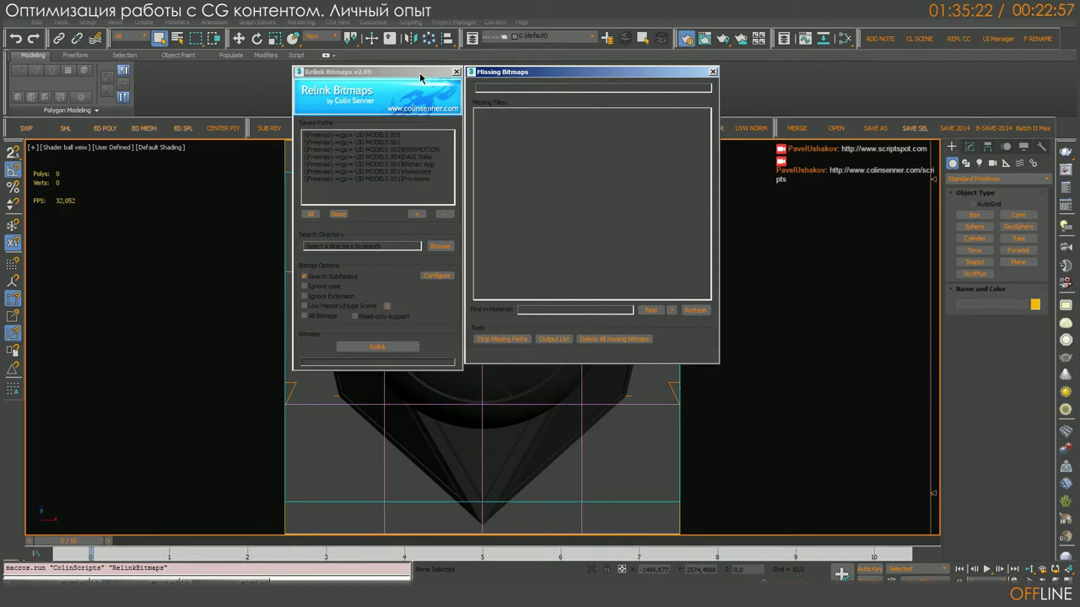
drag(420, 77, 515, 78)
click(515, 79)
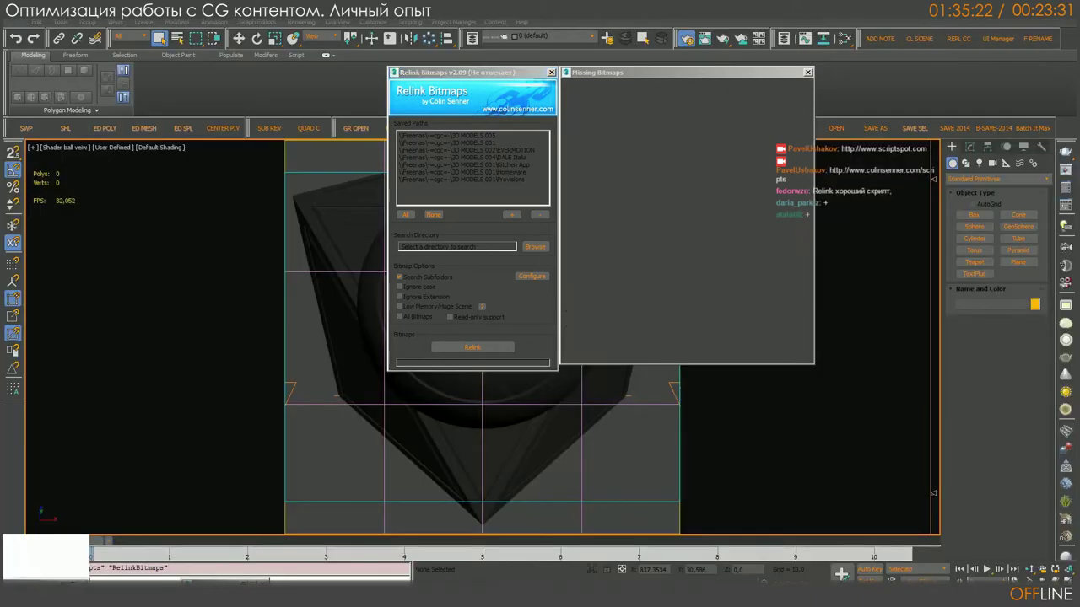
Step: Switch to the library's file window and open the Decorations folder inside 3D MODELS 001
click(39, 554)
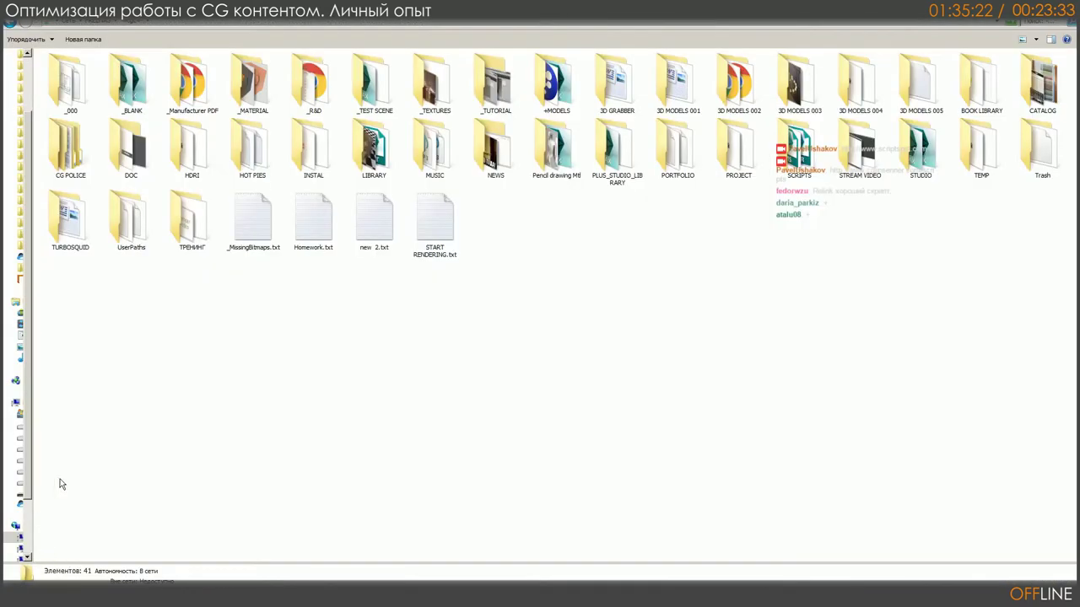
double_click(680, 102)
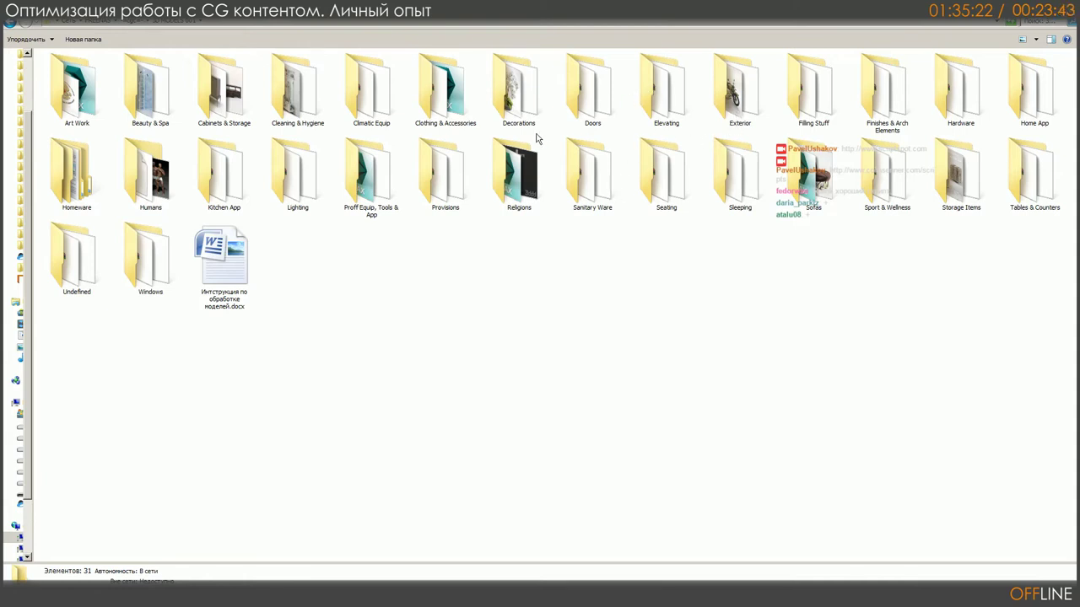
click(523, 110)
double_click(524, 109)
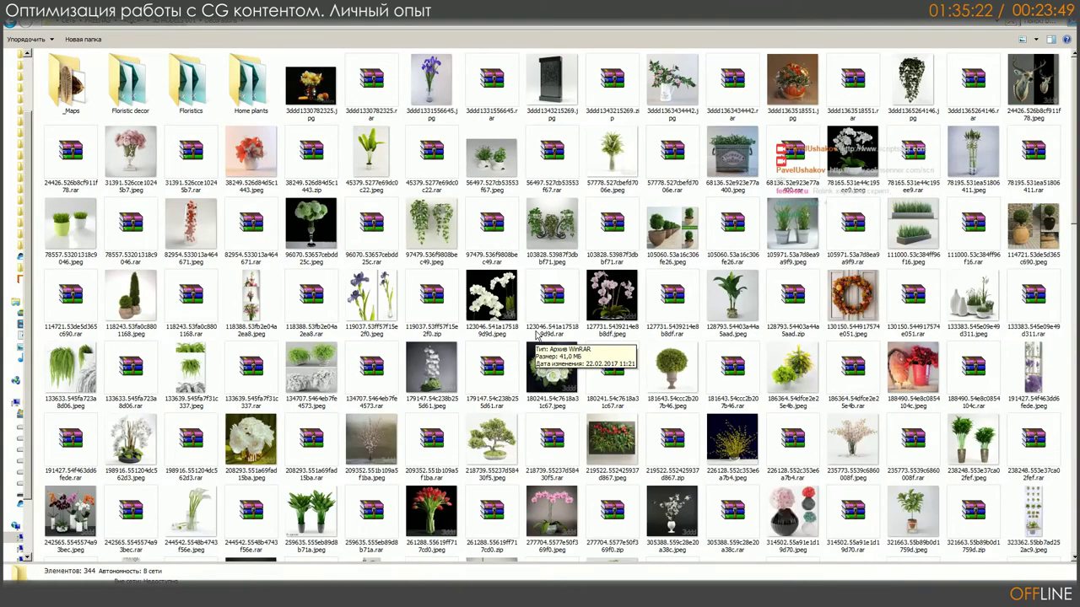
Step: Move the white orchid archive 452798.56a1629274036.rar and its PNG preview from Decorations into the Home plants folder
click(549, 298)
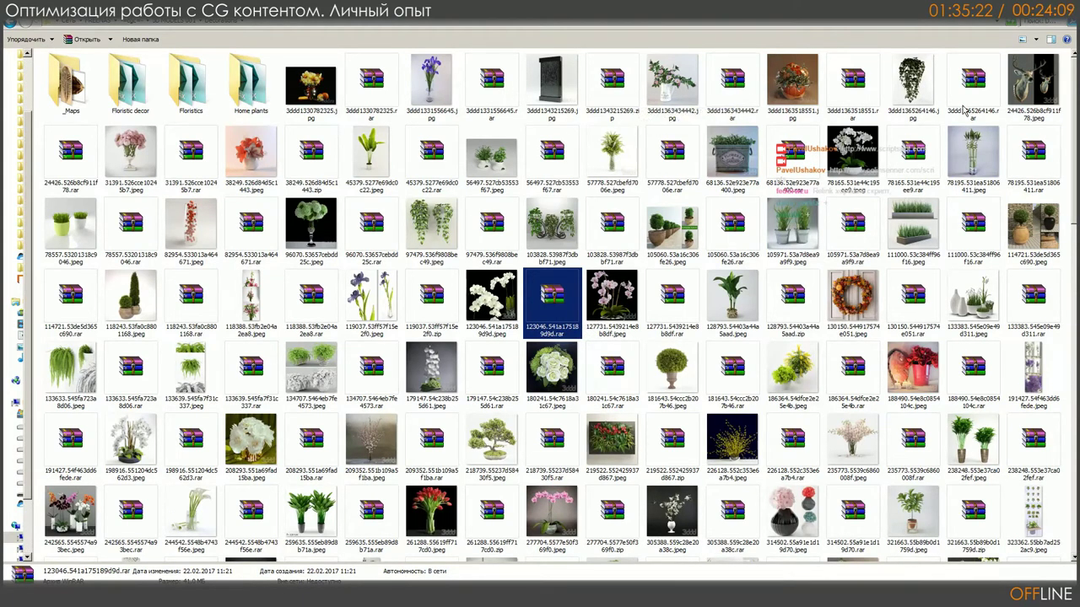
scroll(1068, 307, down, 5)
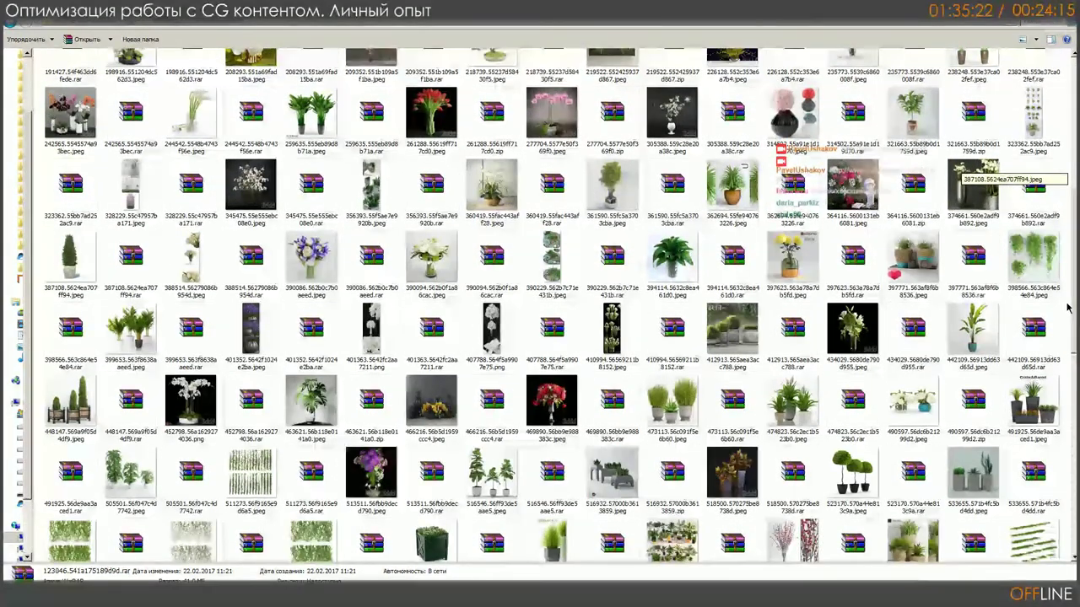
click(257, 405)
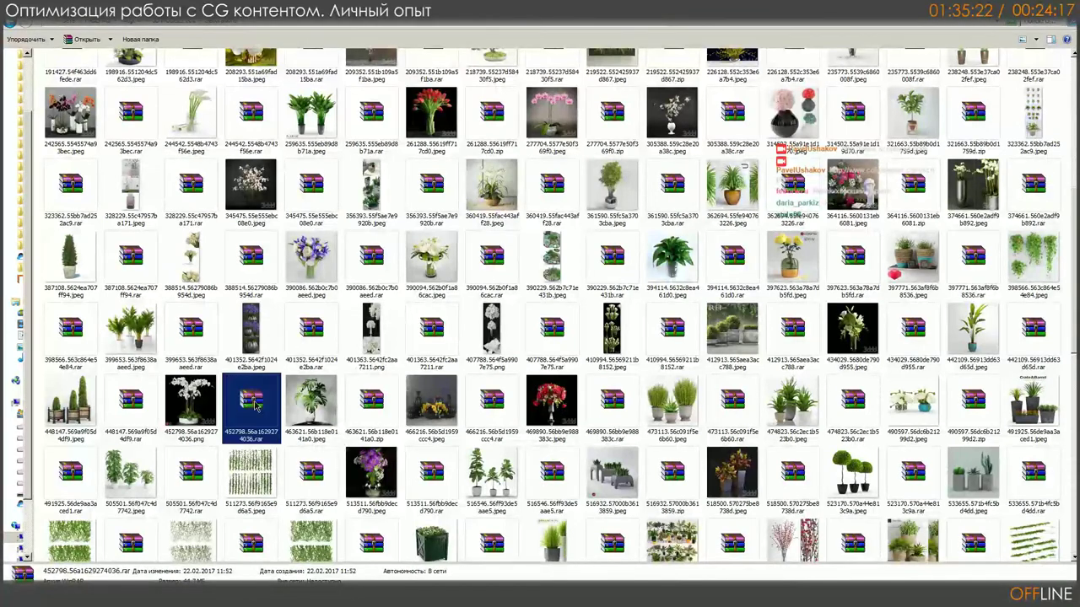
ctrl+click(192, 405)
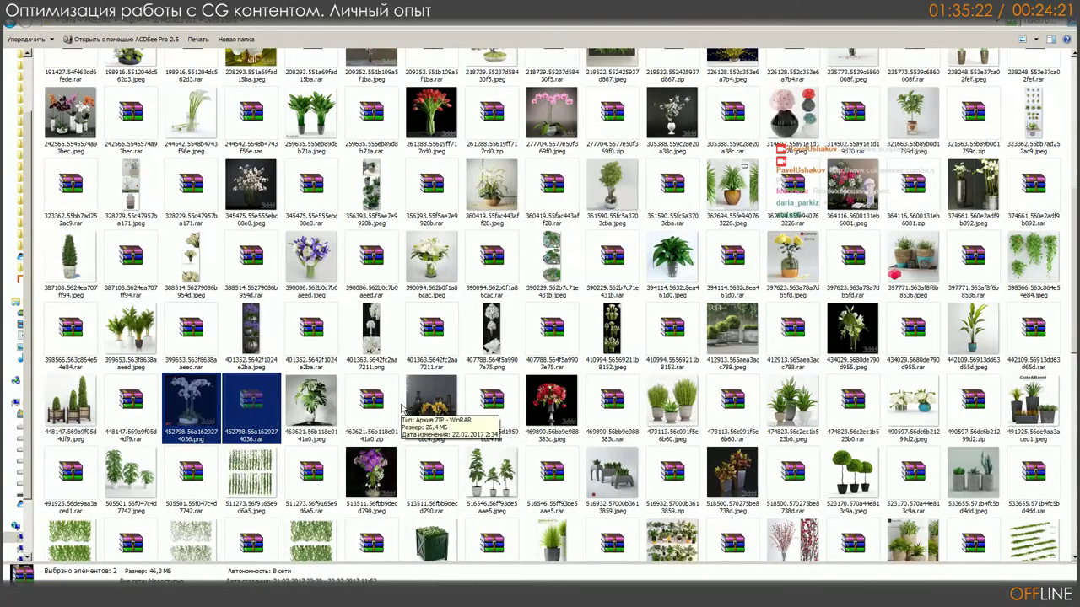
scroll(351, 236, up, 5)
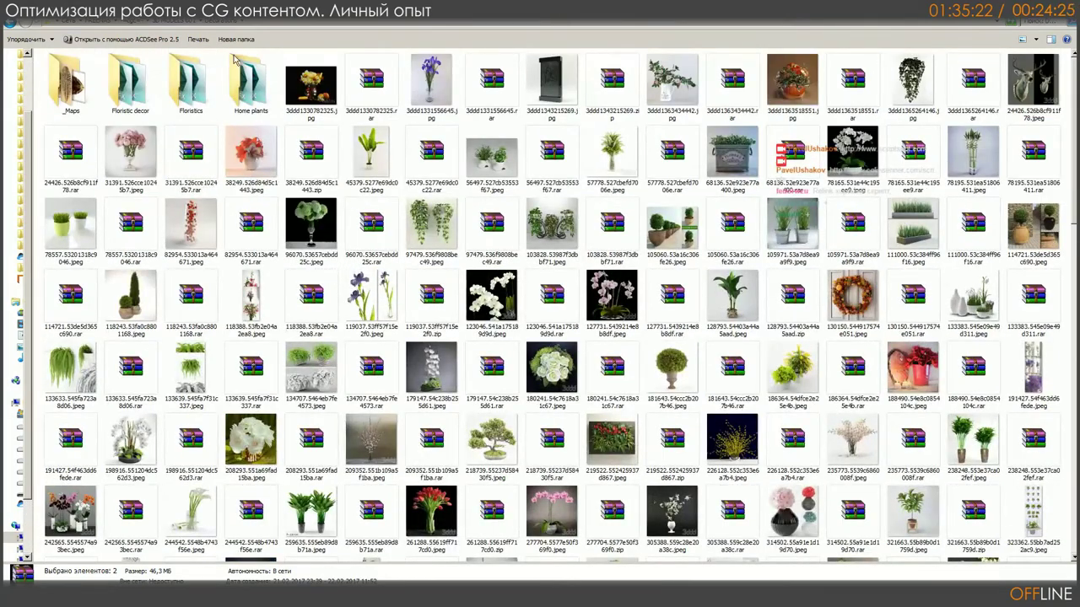
double_click(251, 94)
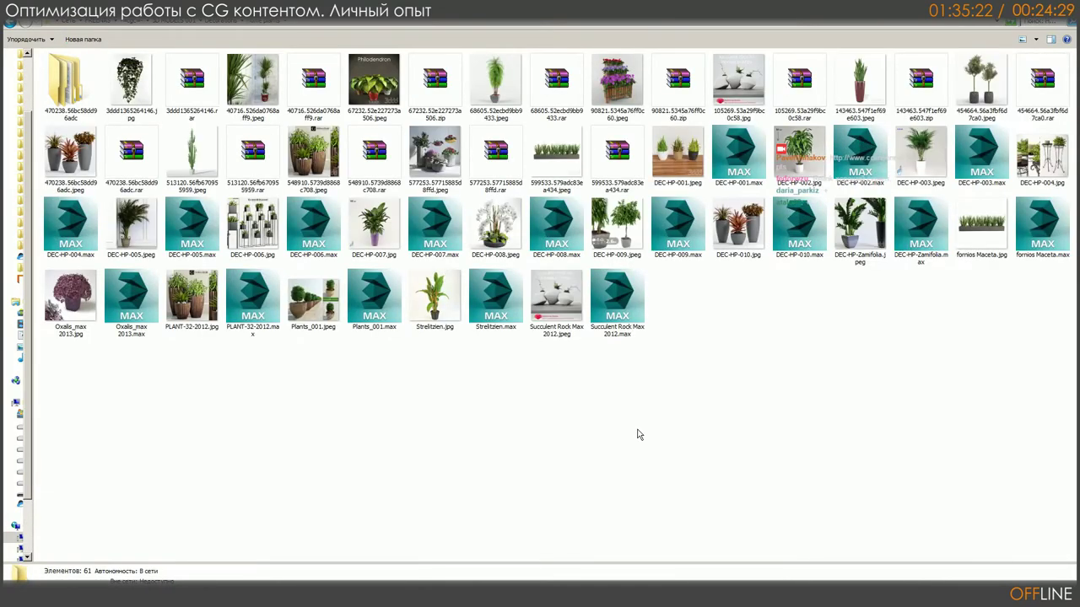
key(ctrl+v)
click(742, 419)
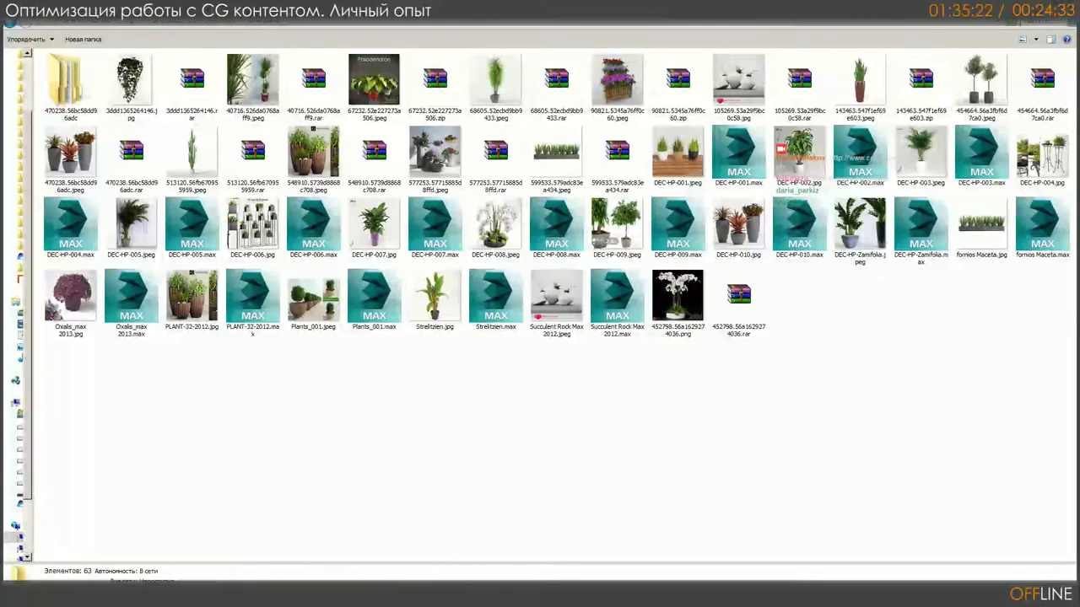
Step: Return to 3D MODELS 001 and view the Seating folder's subfolders and model archives, leaving and reopening it once
click(176, 28)
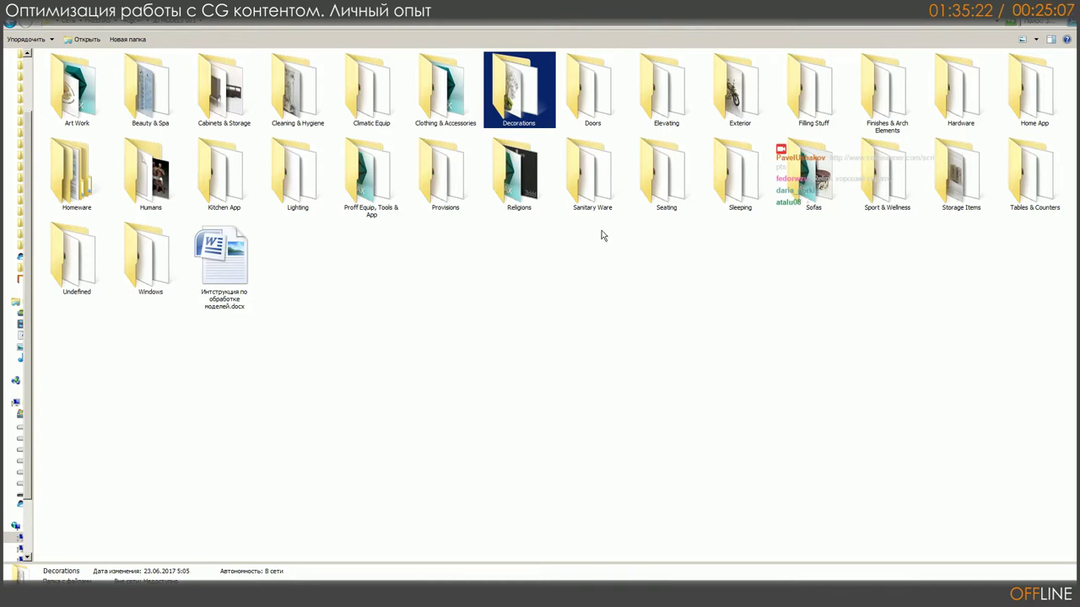
click(675, 197)
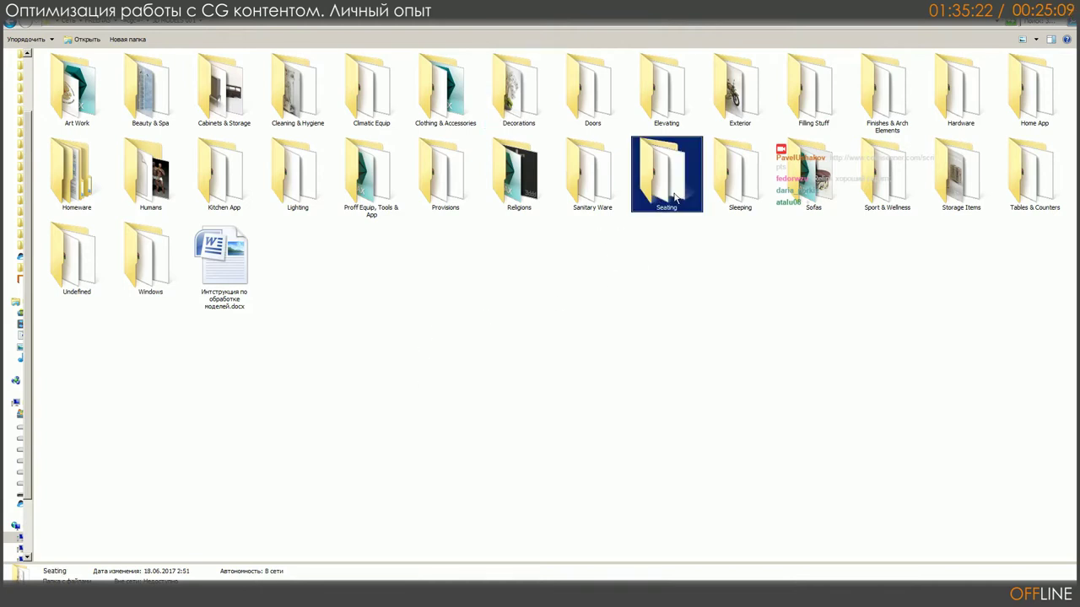
mouse_move(675, 203)
double_click(663, 196)
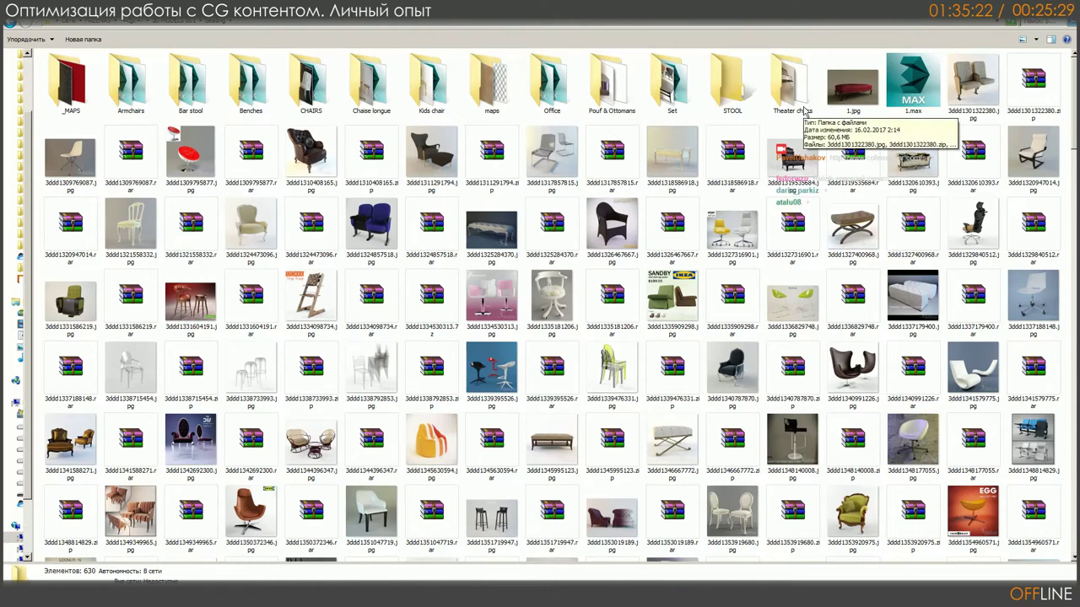
click(174, 24)
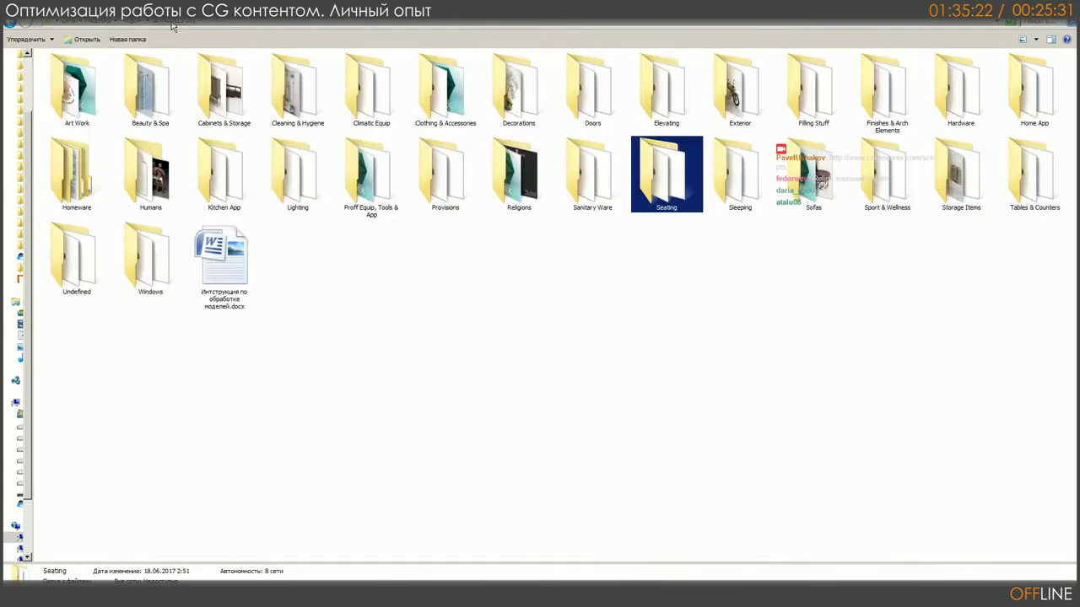
double_click(692, 209)
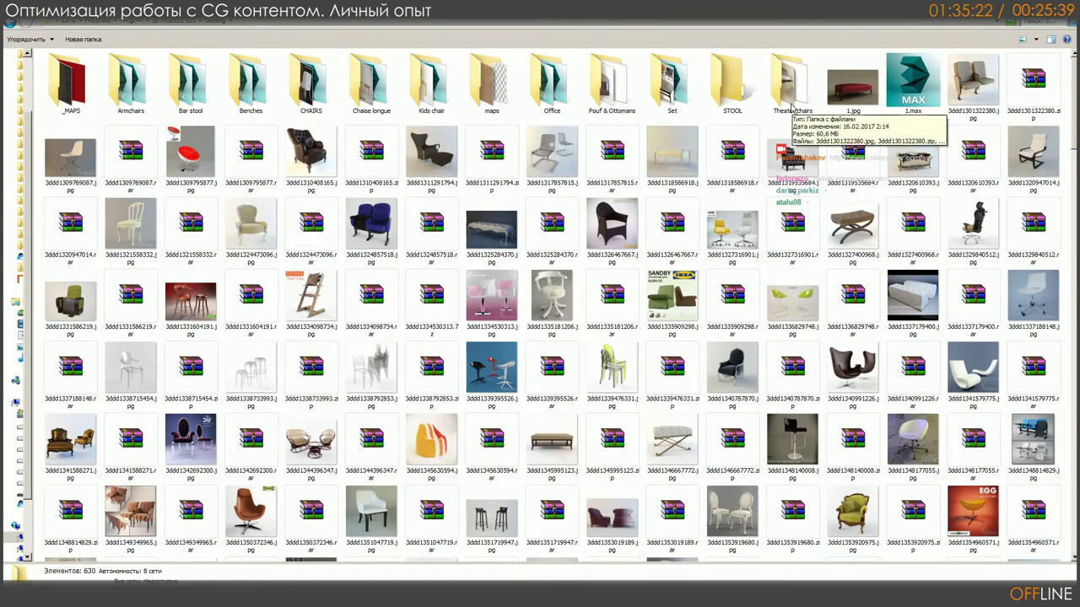
Step: Look inside Seating's Office and Kids chair subfolders, display the Kids chair files as icons and return to Seating
double_click(554, 103)
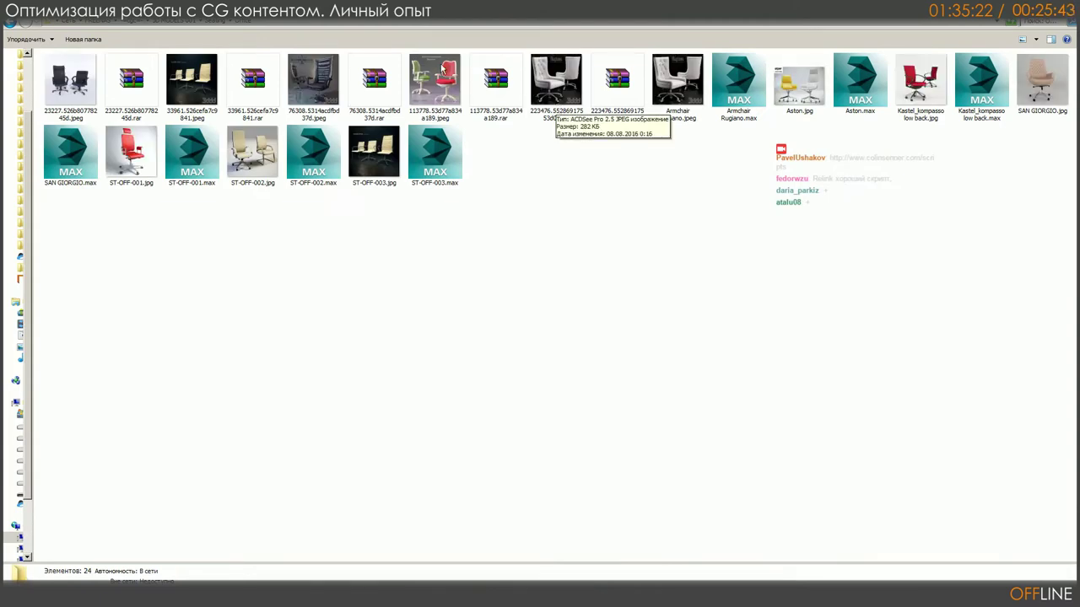
key(BackSpace)
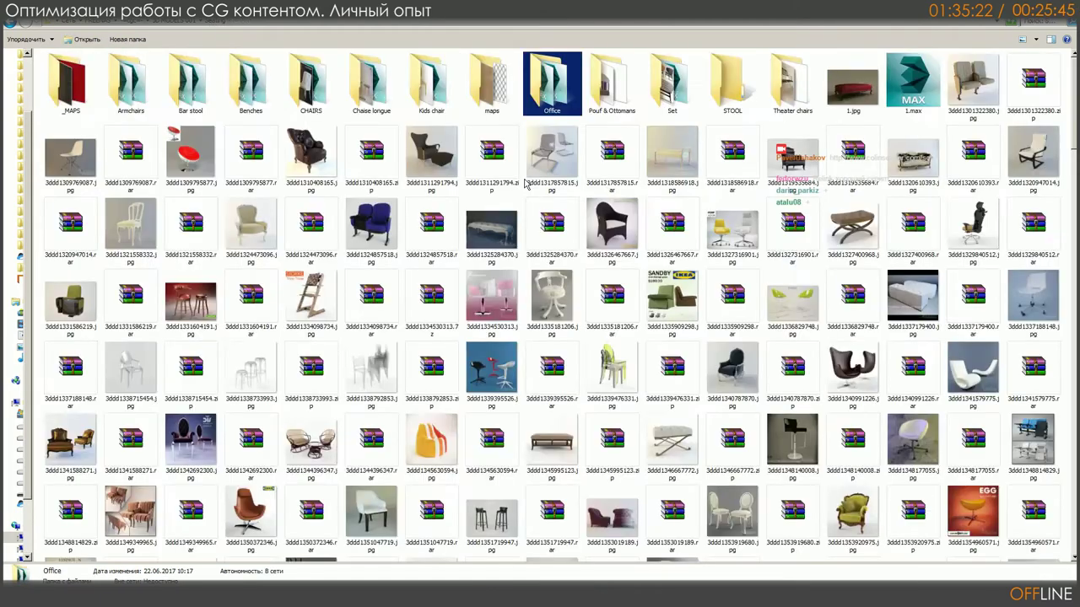
double_click(440, 106)
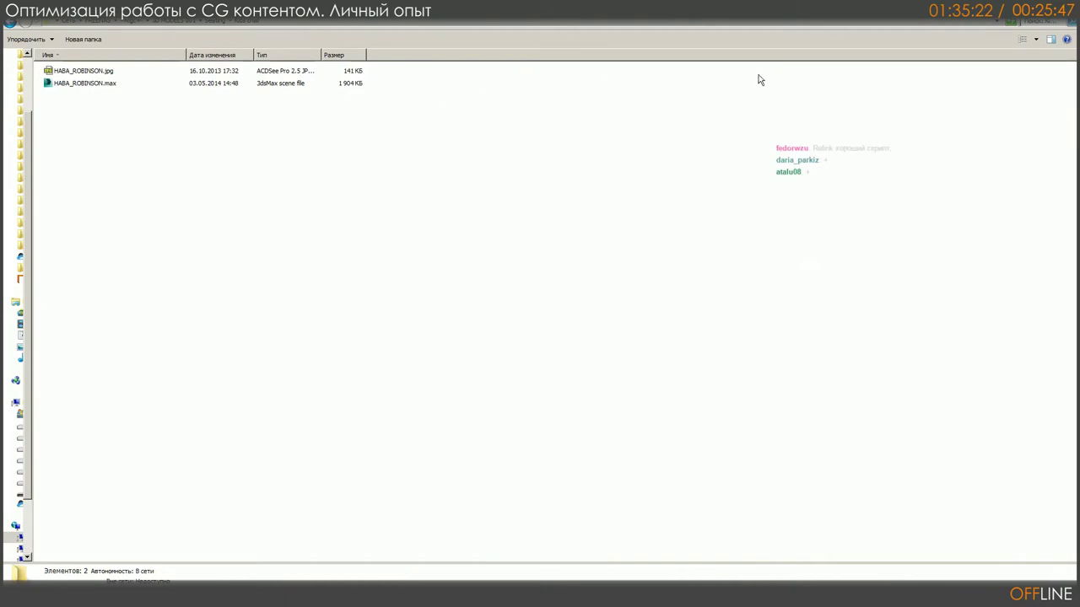
click(1036, 39)
click(1042, 72)
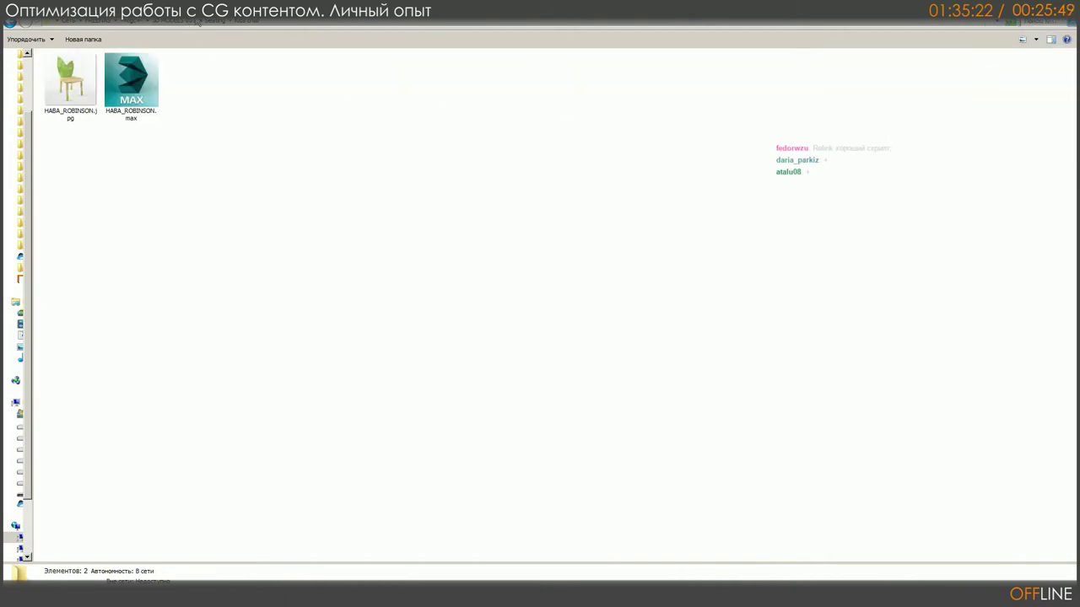
click(214, 30)
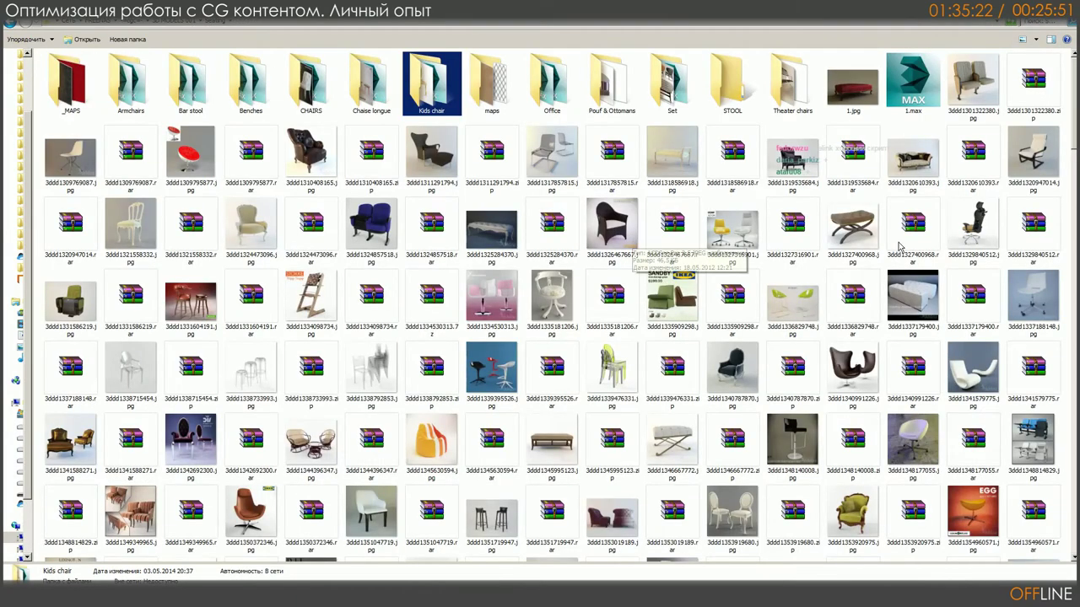
Step: Open Seating's Set subfolder, display its files as icons, view the baxter_DALMA_2012.jpg preview full size and return to Seating
click(682, 96)
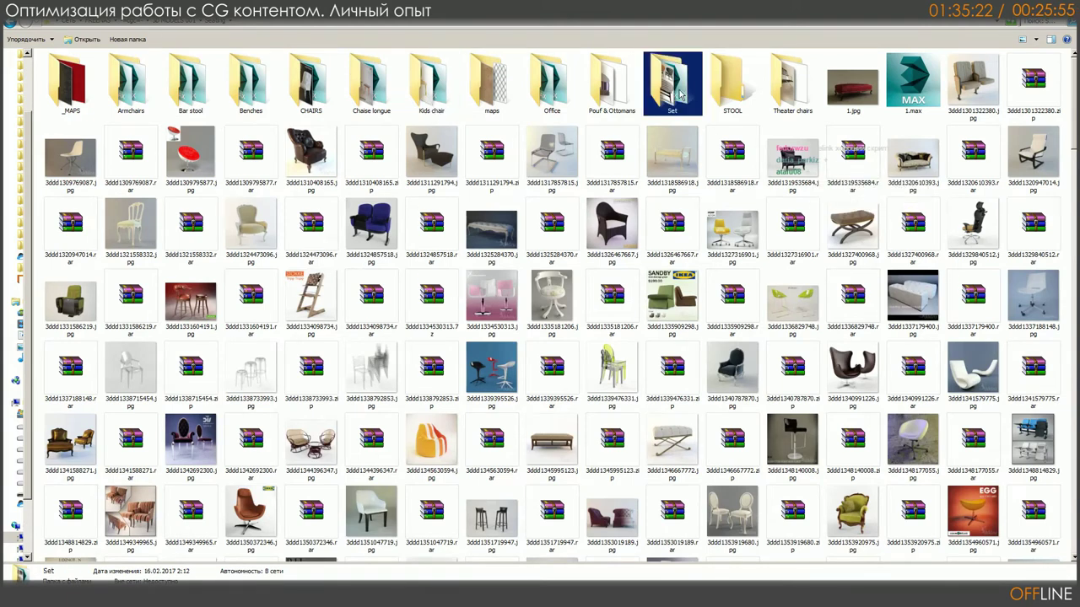
double_click(680, 95)
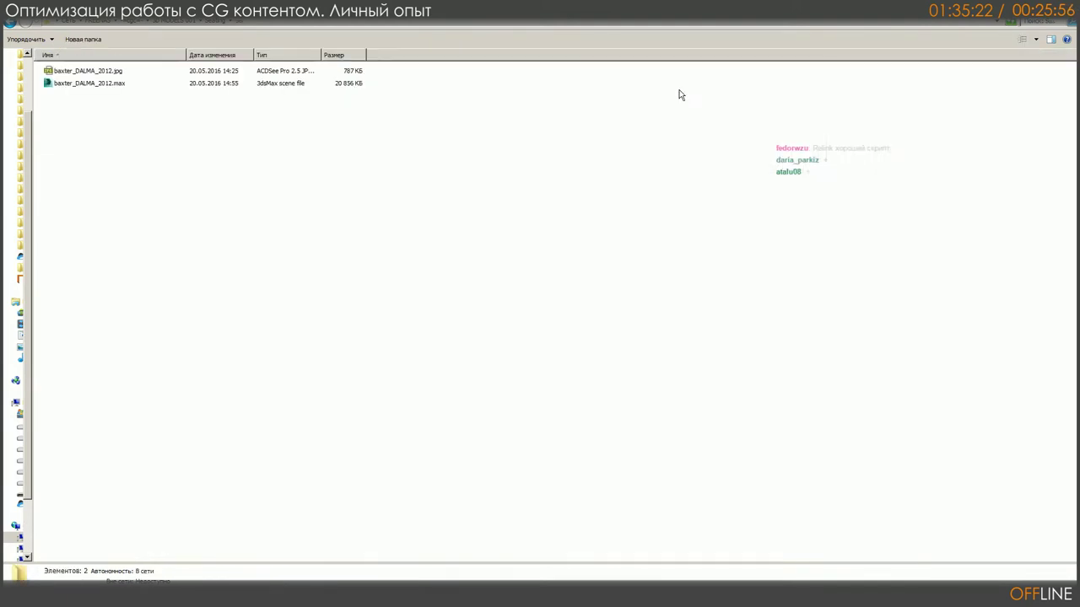
click(1037, 40)
click(1037, 53)
click(70, 95)
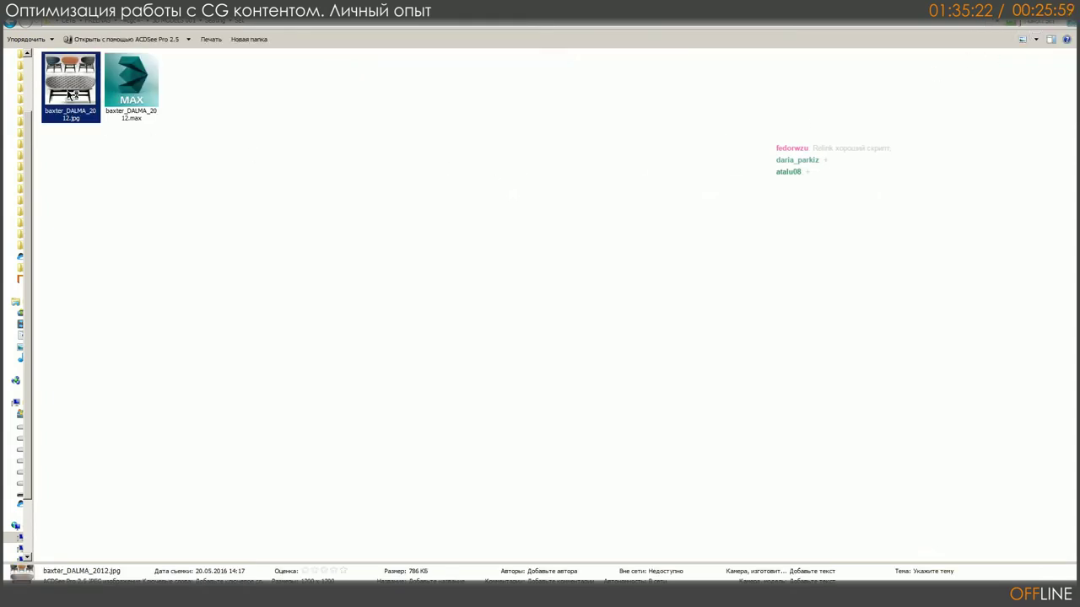
double_click(71, 94)
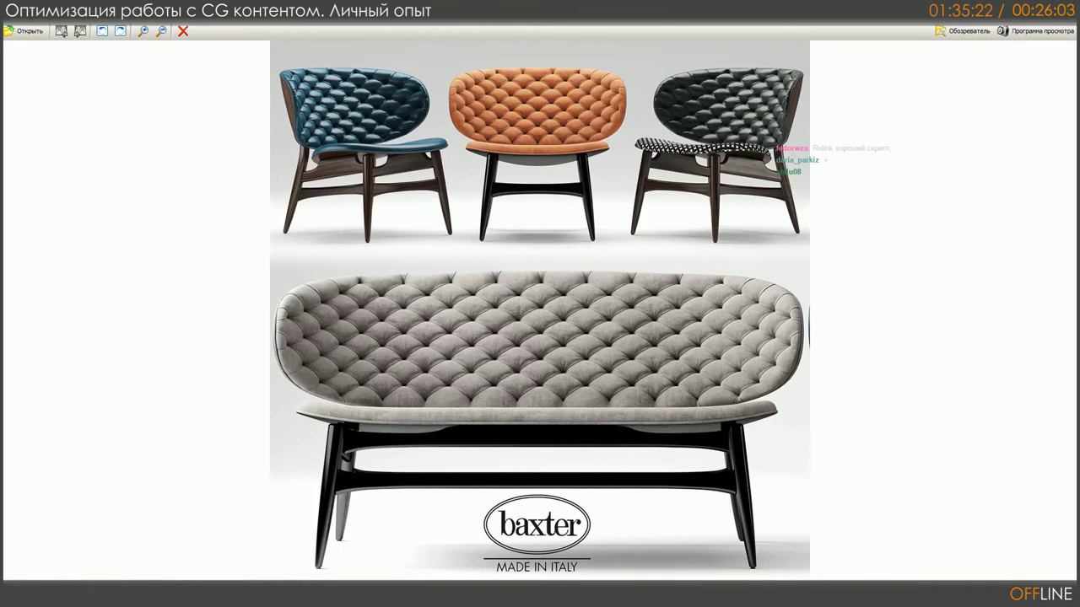
key(Escape)
click(230, 25)
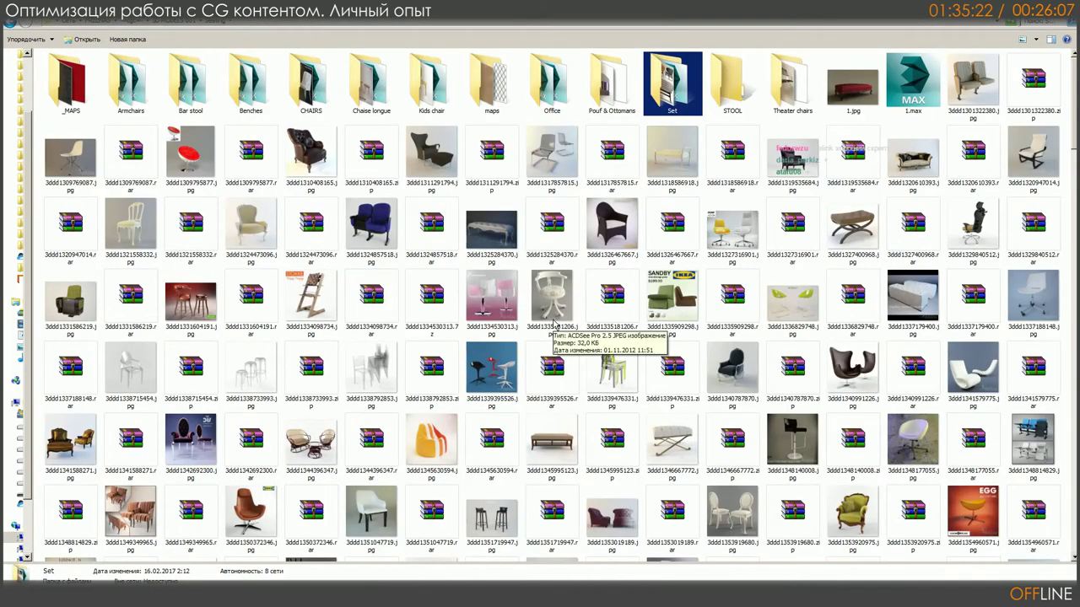
Step: Go back to 3D MODELS 001, open Decorations, look inside its Floristic decor subfolder and return to Decorations
click(178, 25)
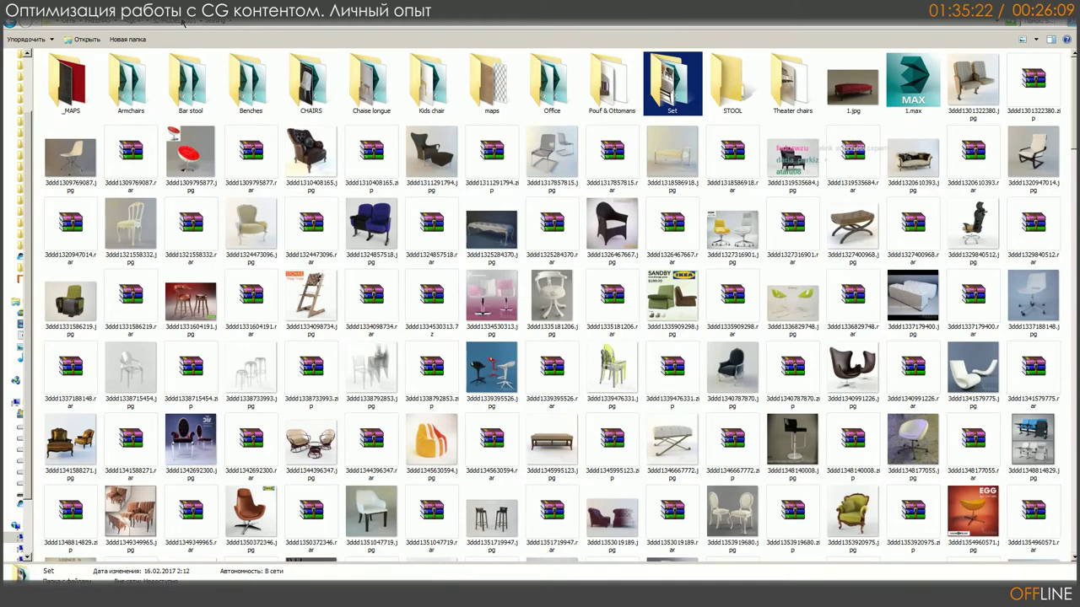
double_click(516, 93)
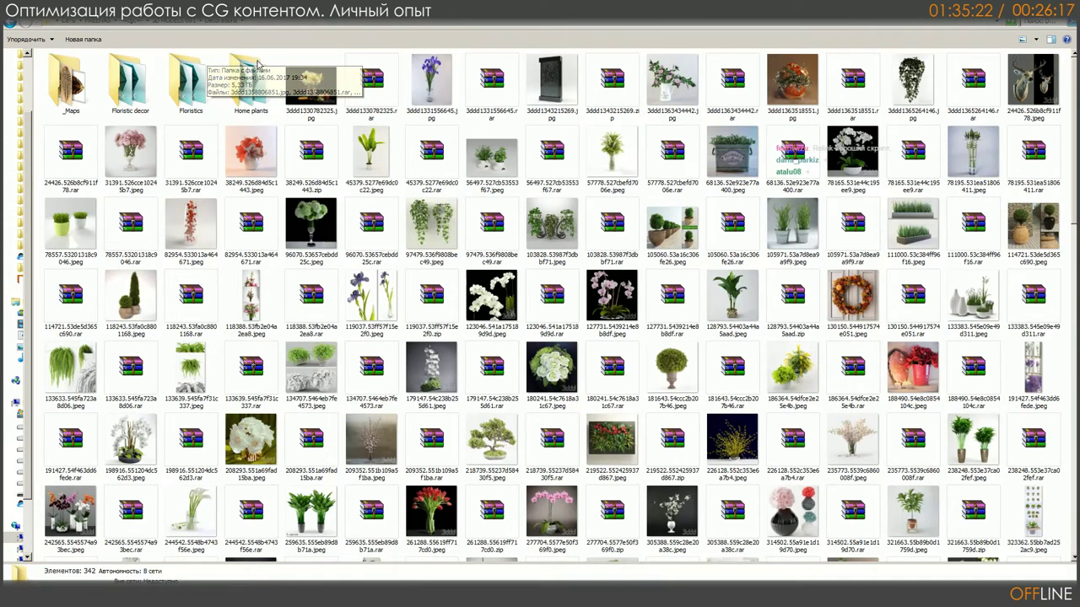
click(137, 104)
double_click(131, 108)
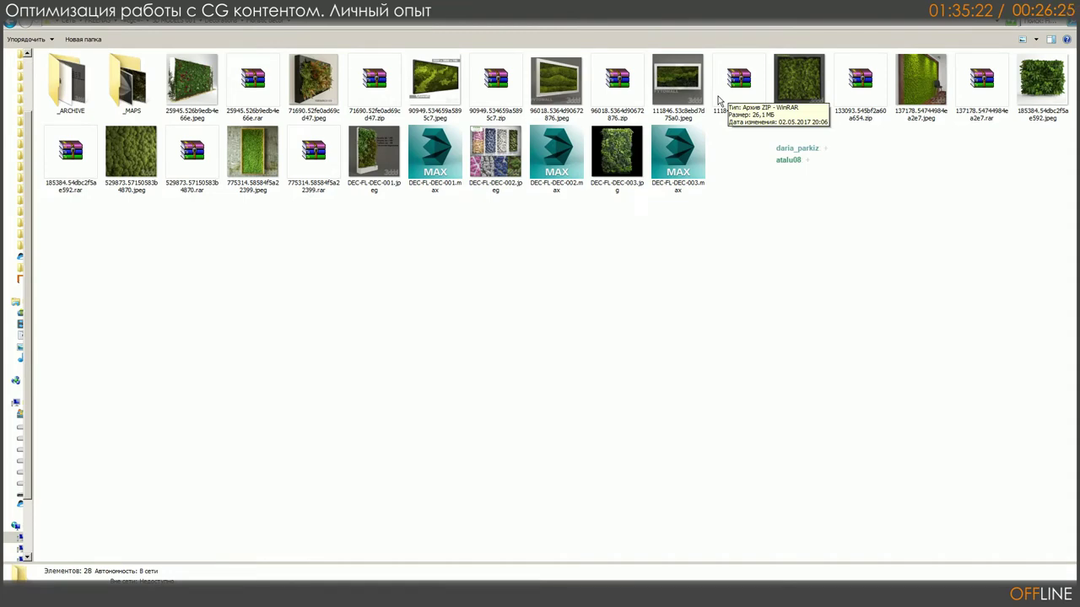
click(223, 28)
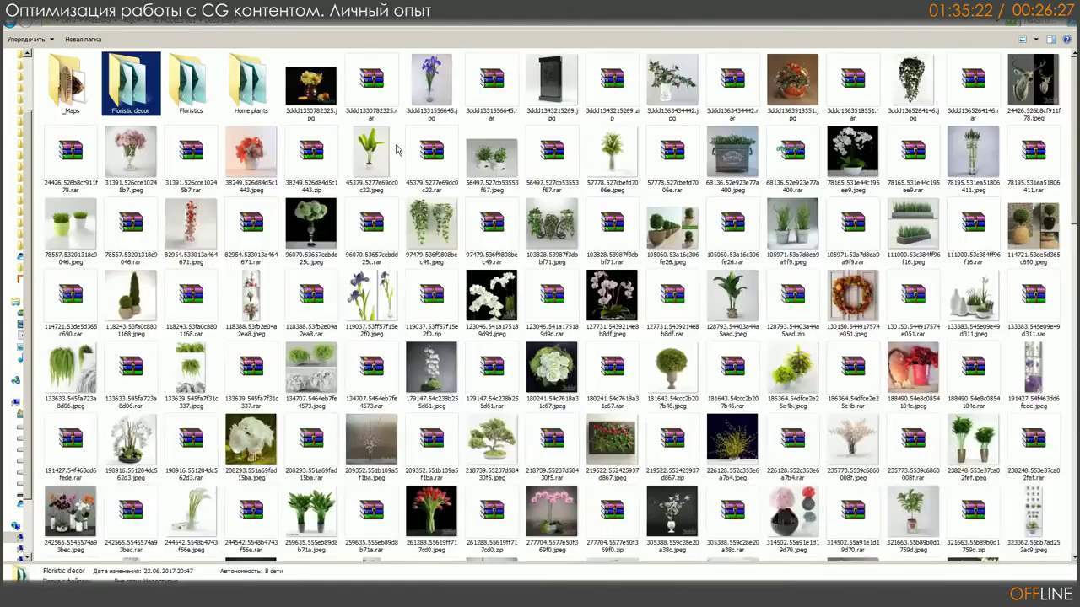
Step: Look through the files of the Floristics subfolder, return to Decorations and open its Home plants subfolder
scroll(396, 149, down, 10)
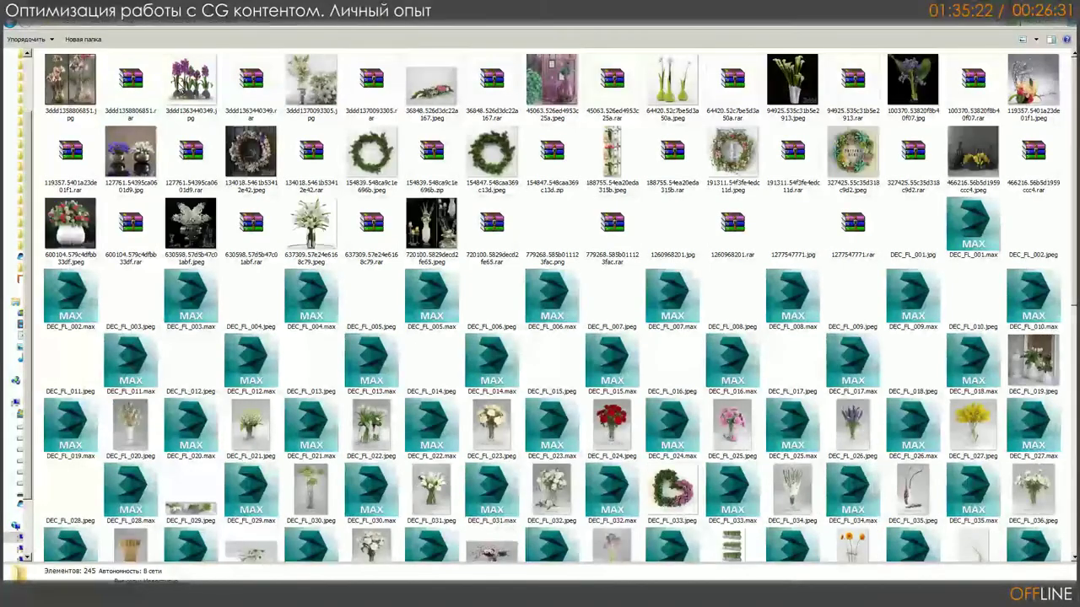
scroll(343, 119, up, 10)
click(240, 101)
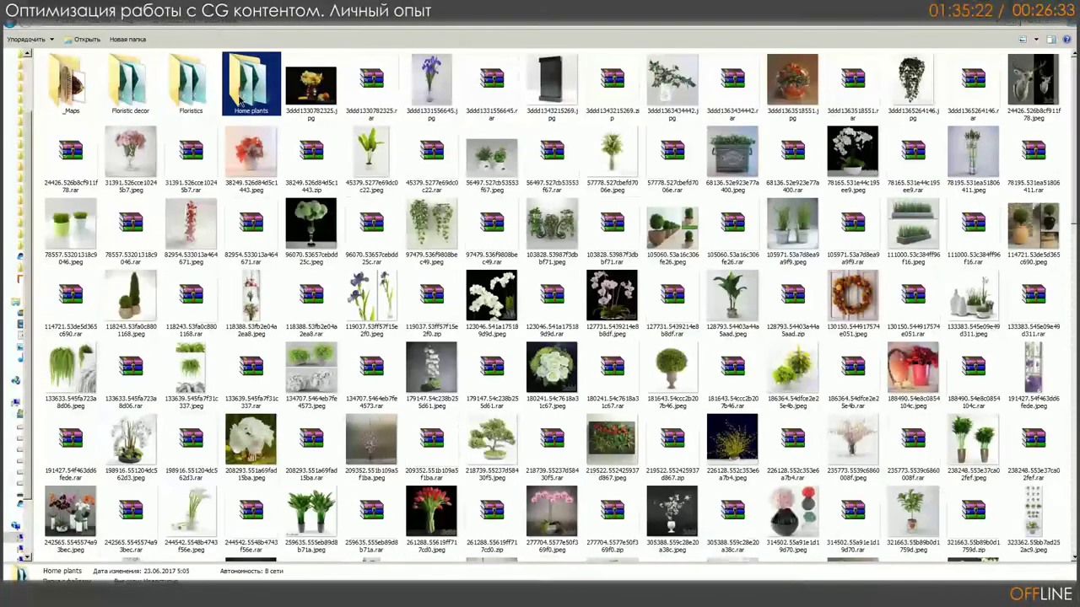
double_click(240, 101)
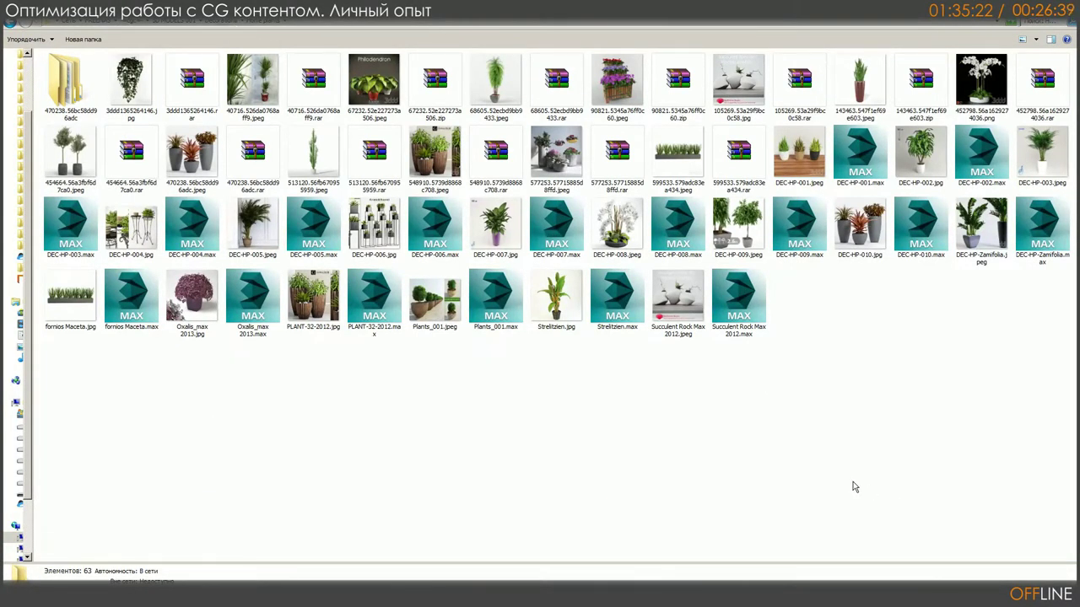
Step: Open the 452798.56a1629274036.rar archive and extract its 1.jpg preview into the Home plants folder
click(1053, 89)
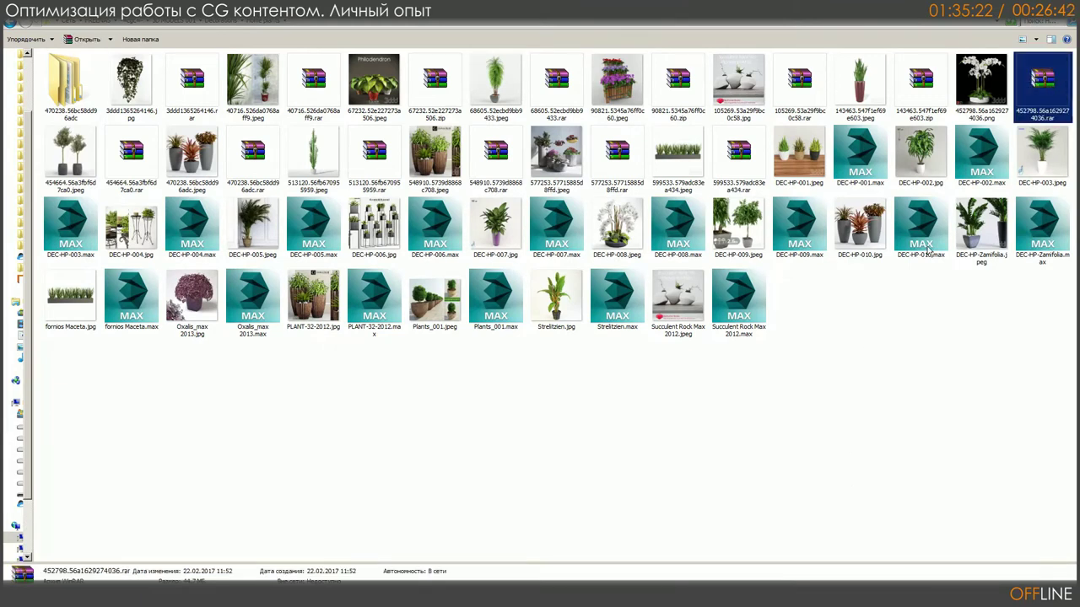
double_click(1037, 88)
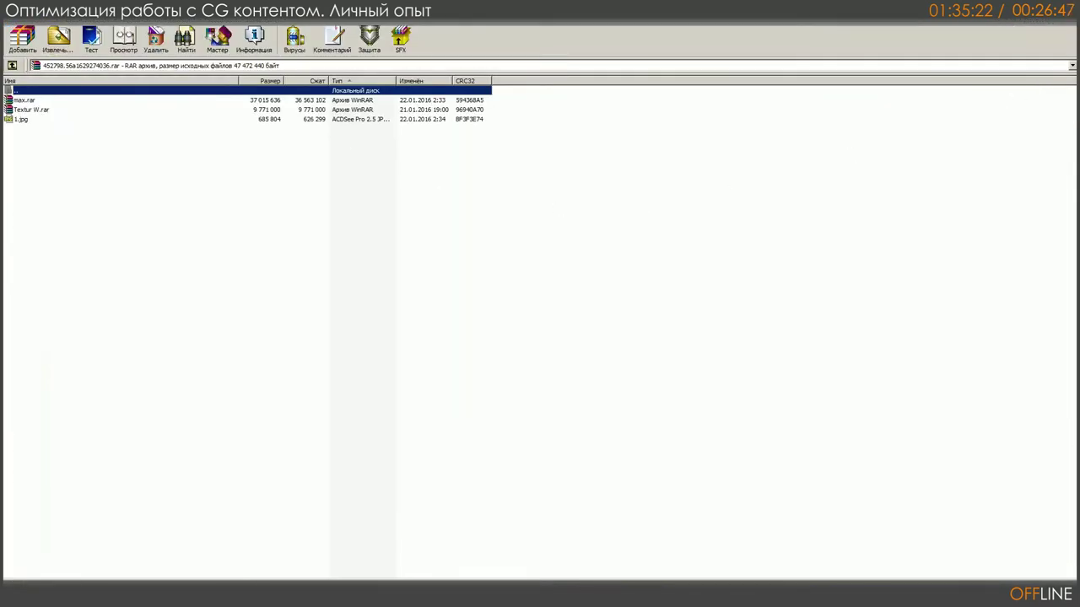
key(super+Down)
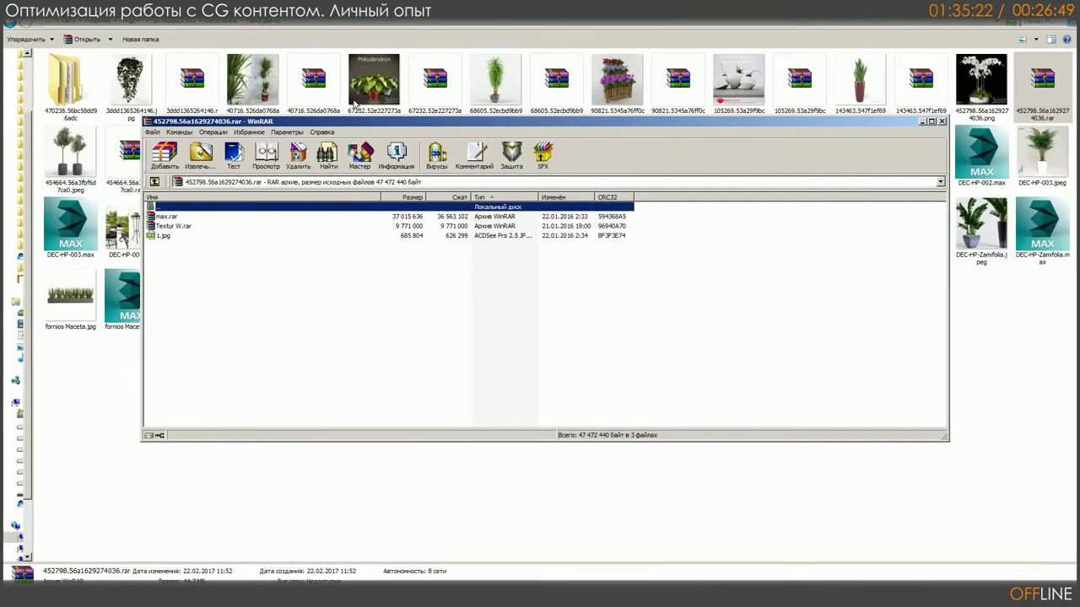
mouse_move(389, 123)
mouse_down()
mouse_move(453, 125)
mouse_move(189, 116)
mouse_move(690, 116)
mouse_move(92, 105)
mouse_move(310, 136)
mouse_move(389, 126)
mouse_up()
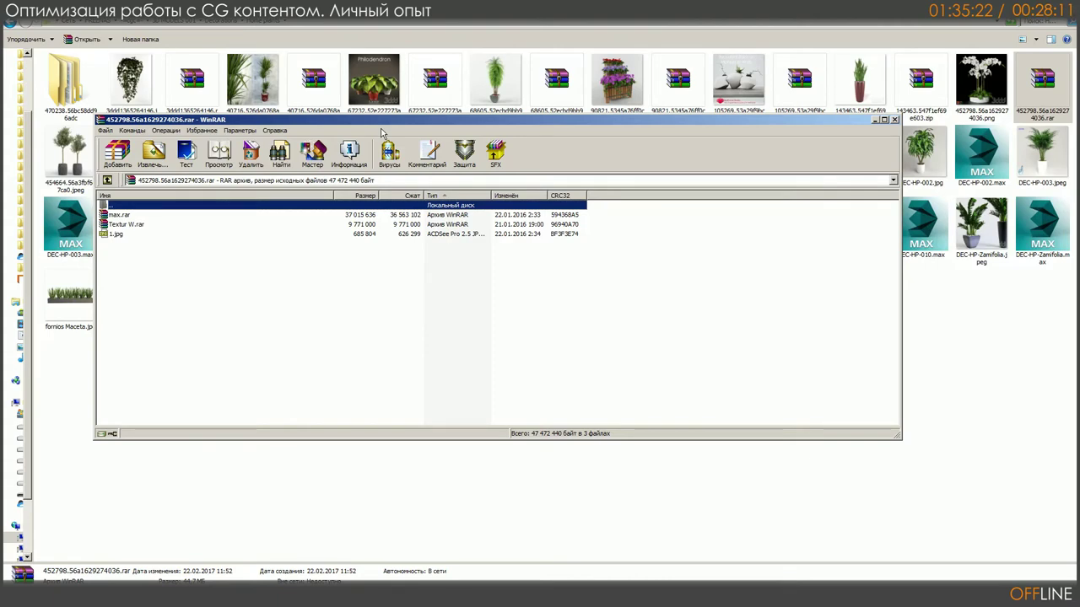
drag(644, 121, 853, 137)
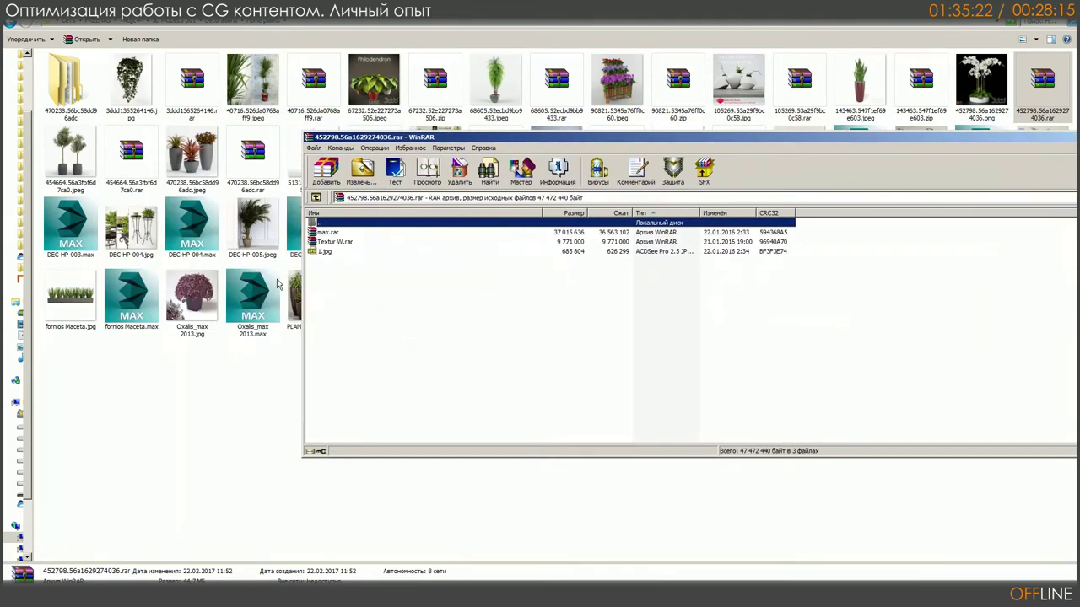
drag(316, 253, 202, 435)
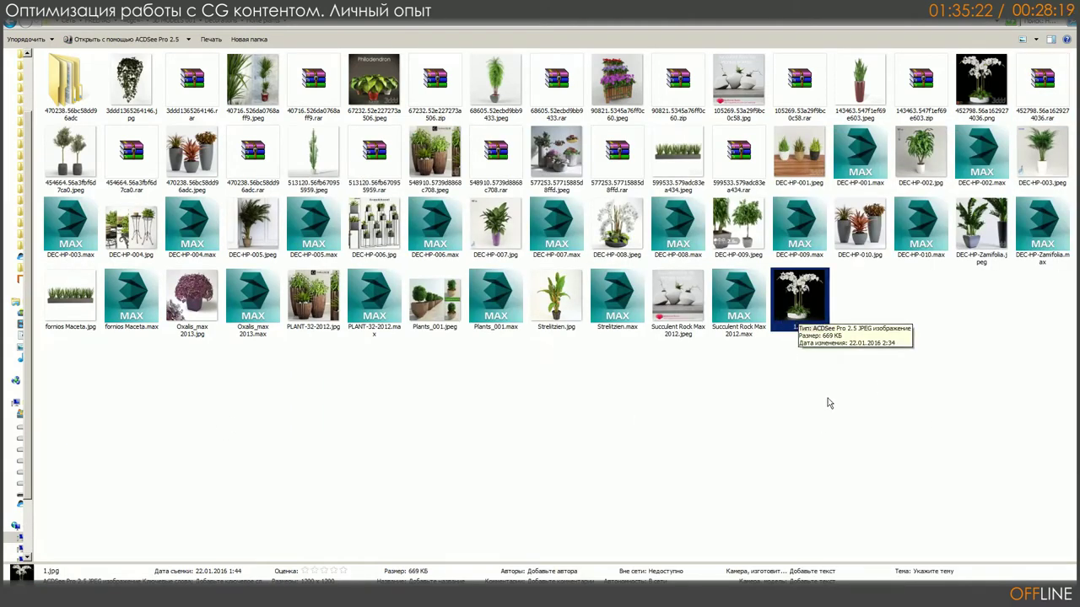
Step: Rename the extracted orchid preview 1.jpg as DEC-HP-011.jpg
right_click(801, 331)
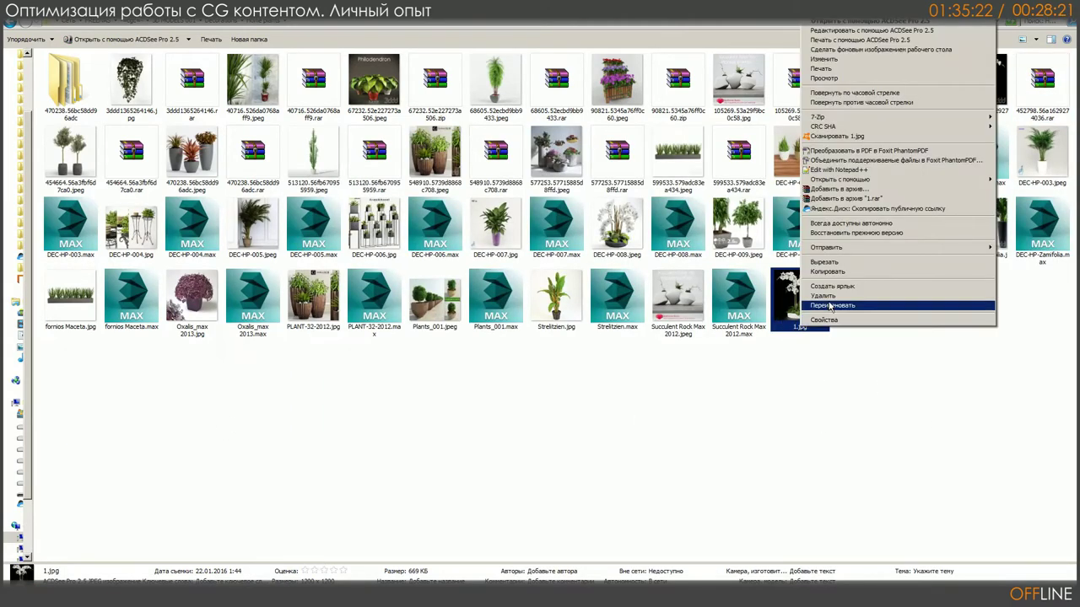
click(822, 307)
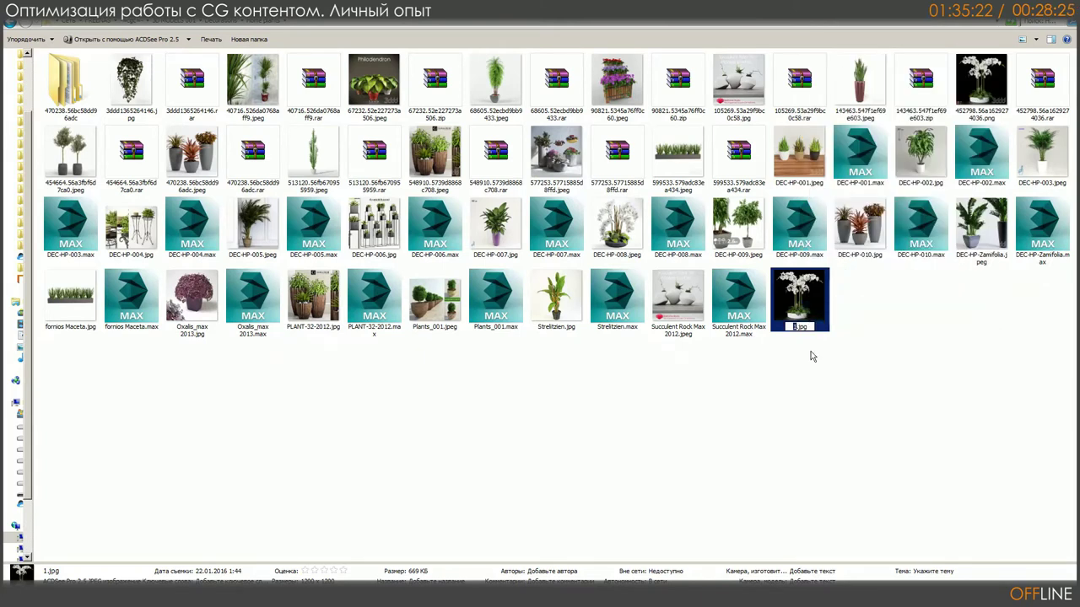
text(DEC-HP-011)
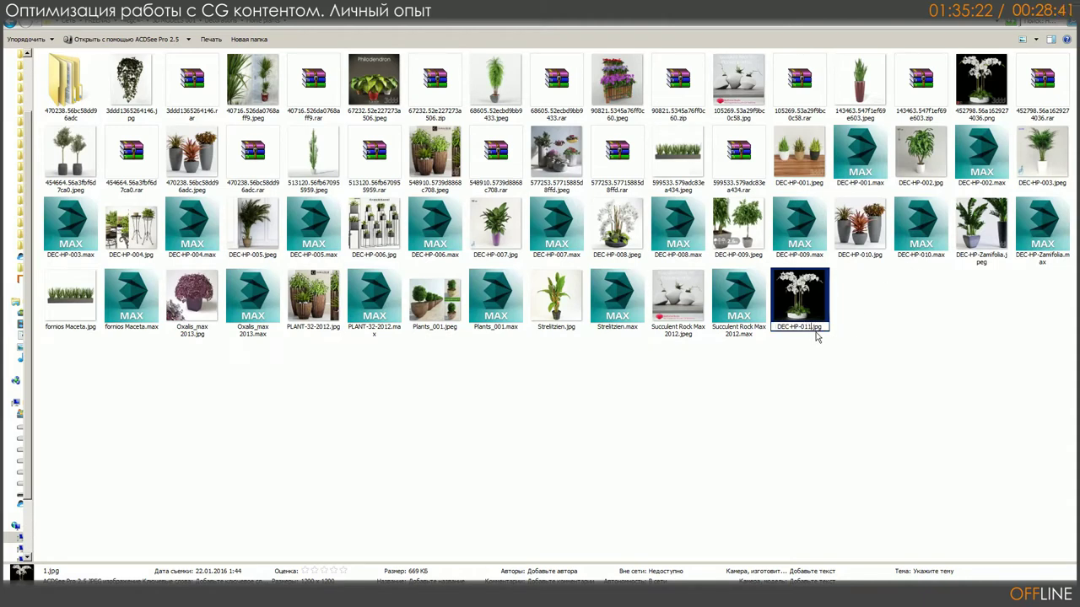
key(Return)
click(798, 329)
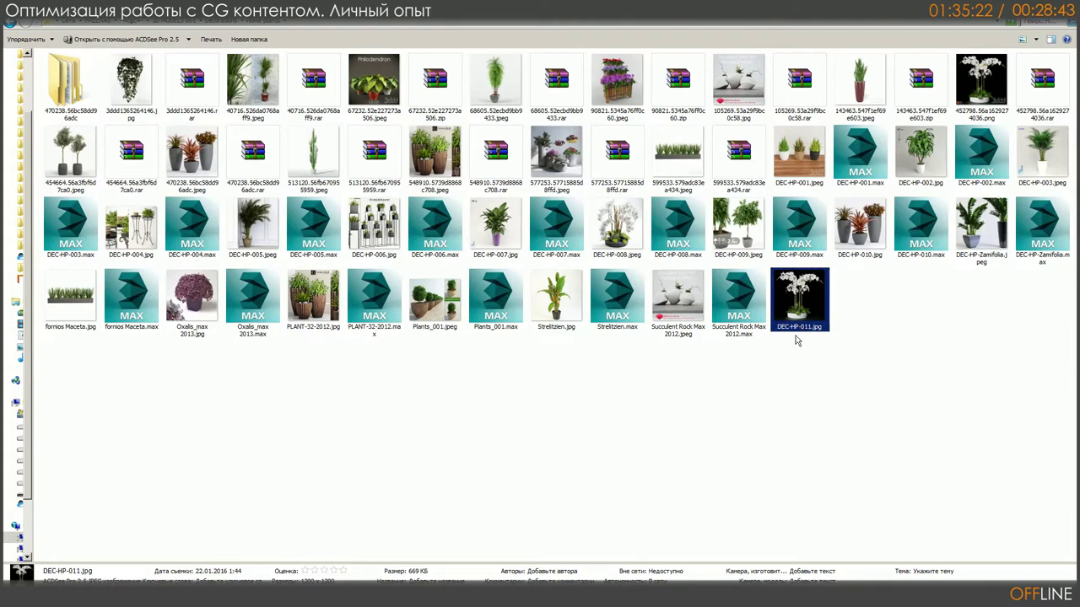
right_click(797, 330)
click(824, 360)
Step: Return to the orchid model archive in WinRAR and extract Textur W.rar from it into the Home plants folder
key(alt+Tab)
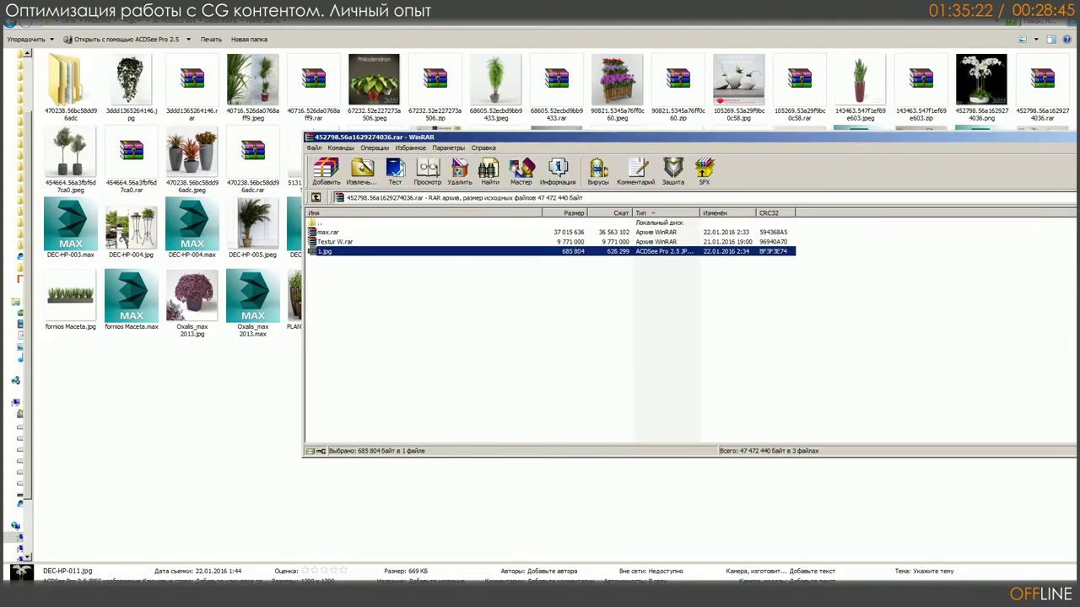
drag(536, 143, 300, 143)
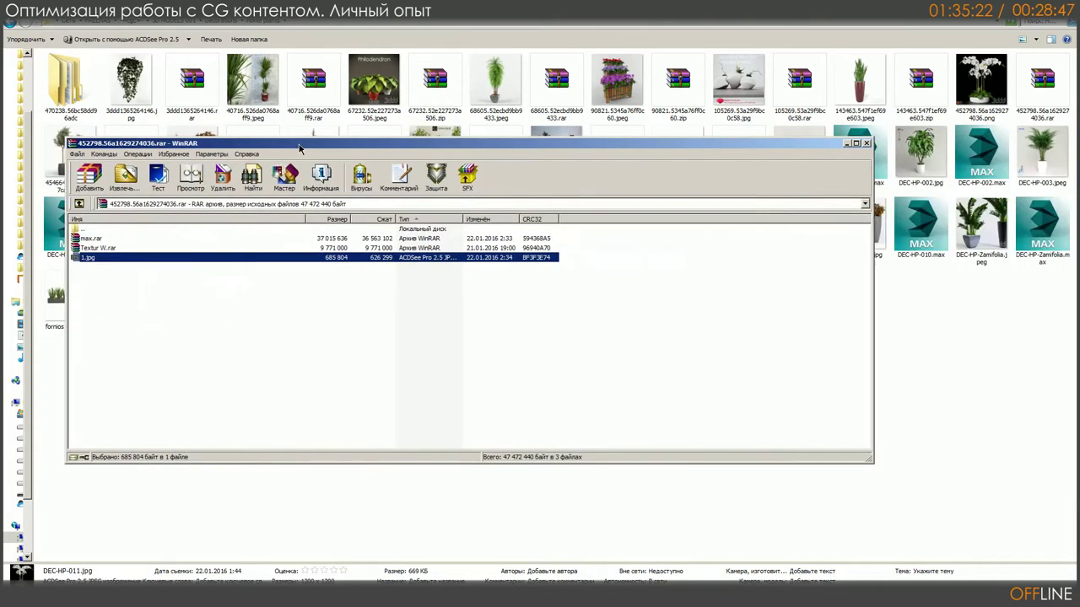
key(alt+Tab)
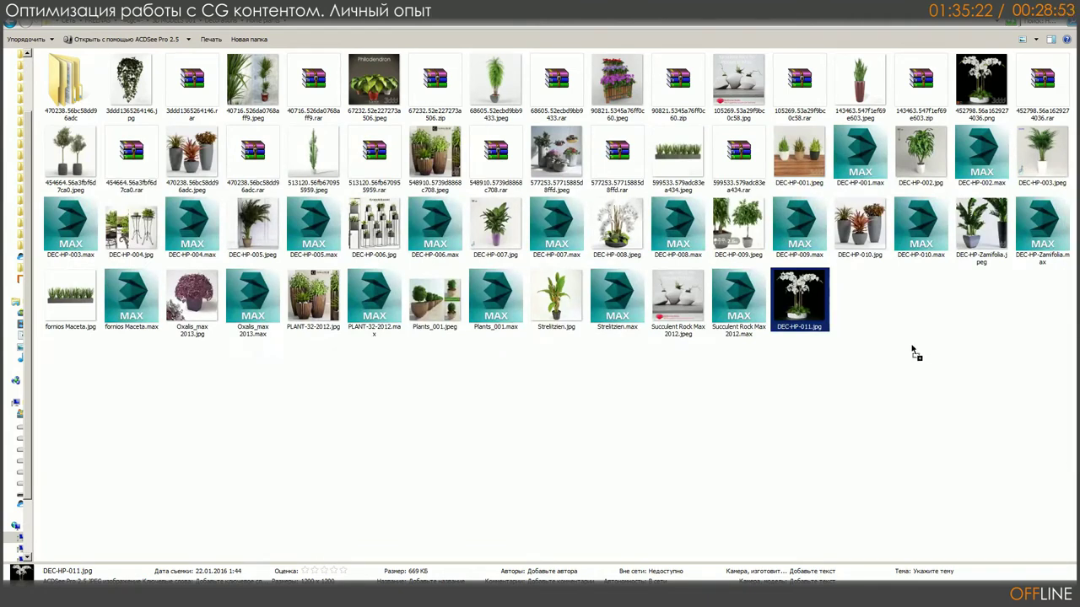
key(ctrl+v)
Step: Open Textur W.rar, view the texture files in its Textur W folder and go back to the Home plants window
double_click(860, 303)
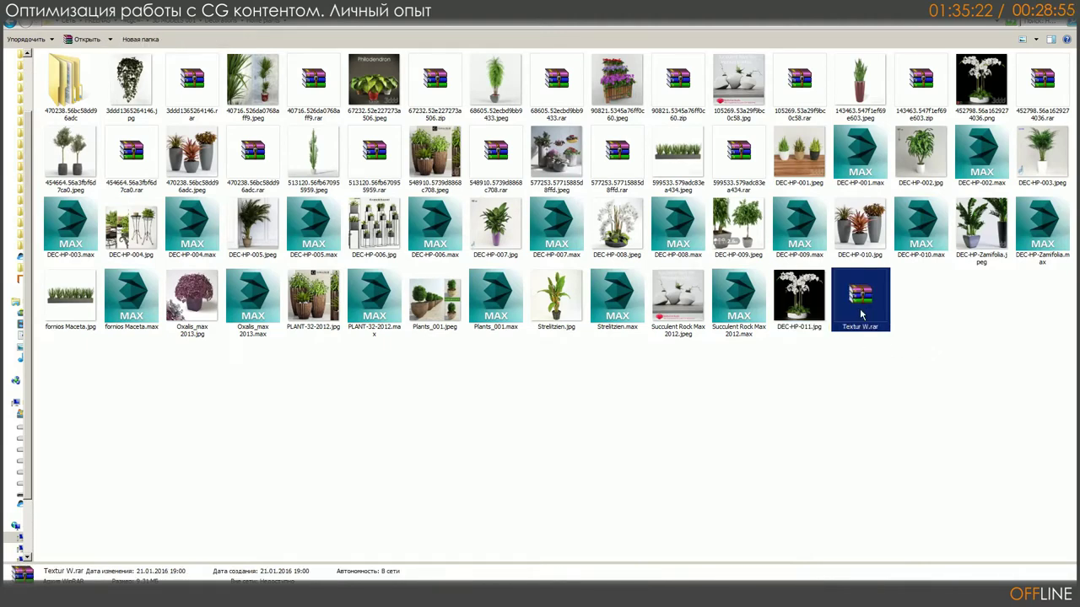
double_click(29, 101)
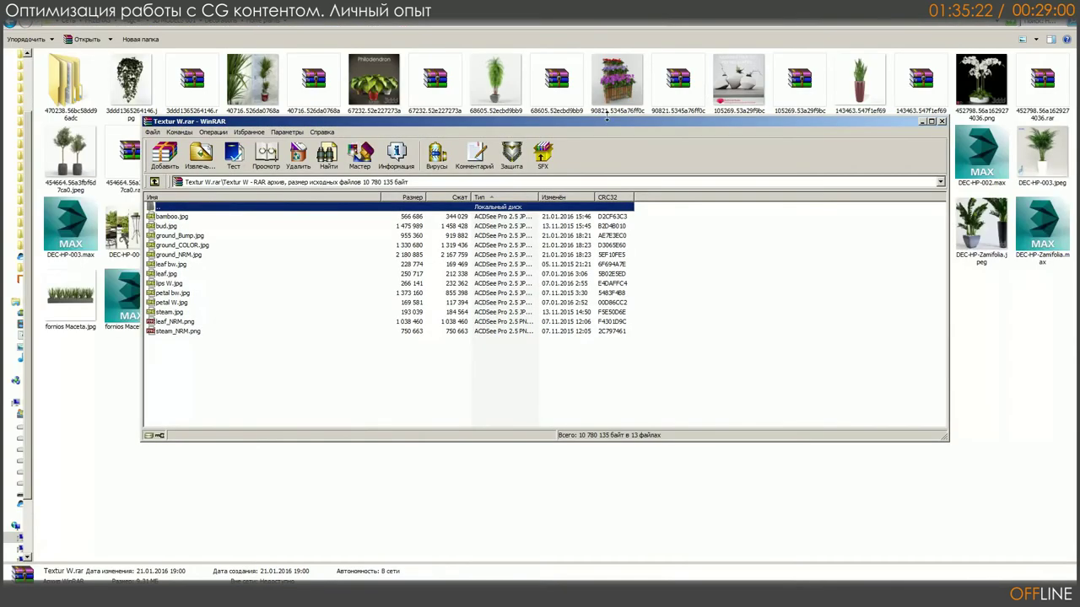
key(alt+F4)
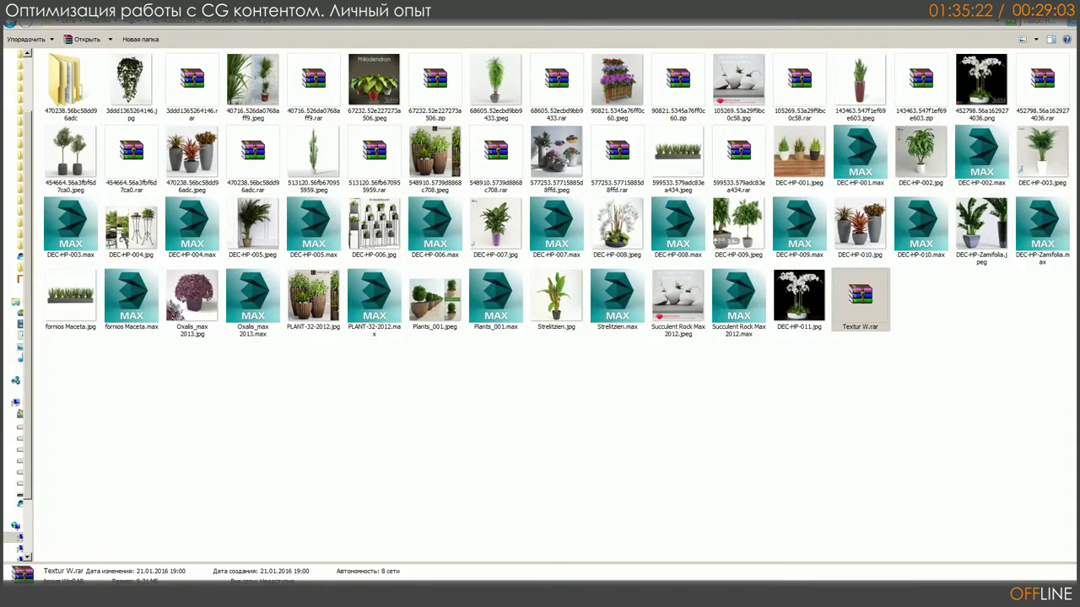
Step: Go back to Decorations, point out its _Maps and plant subfolders, briefly reopen Home plants and return to Decorations
click(217, 24)
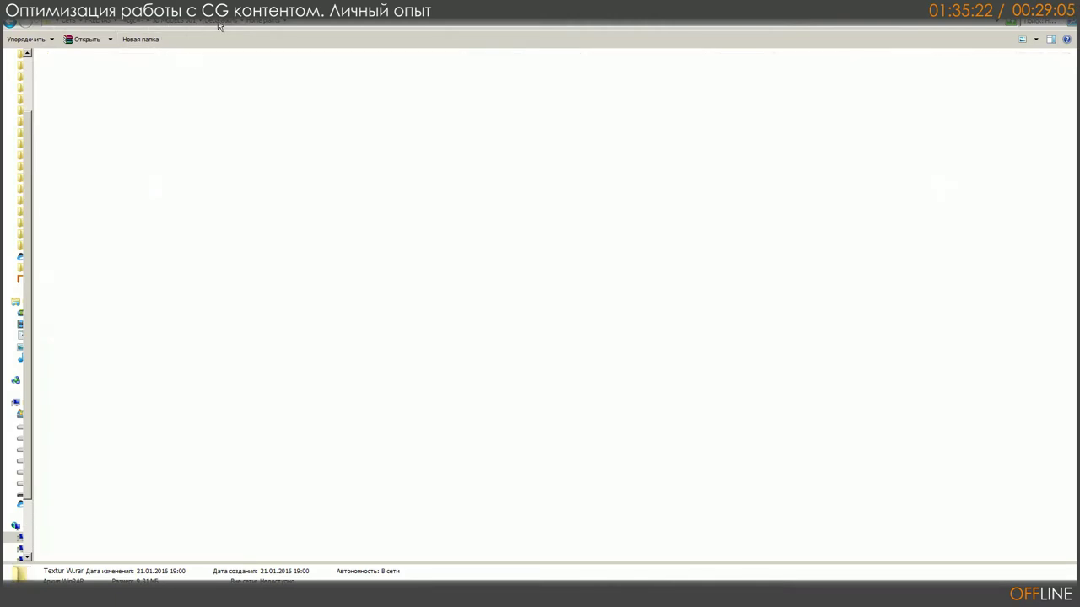
click(66, 98)
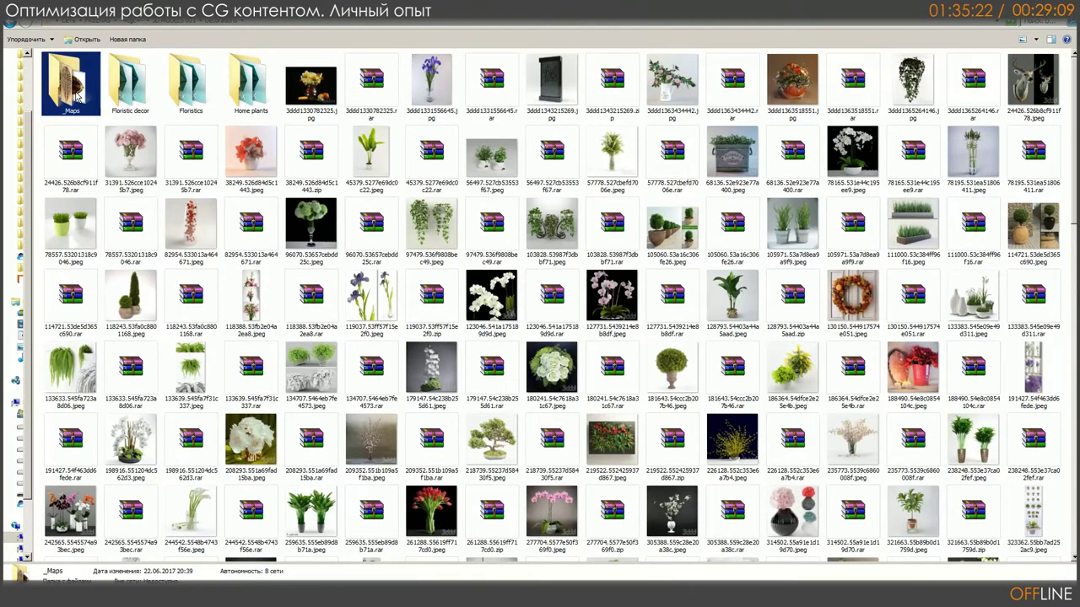
click(127, 108)
click(216, 103)
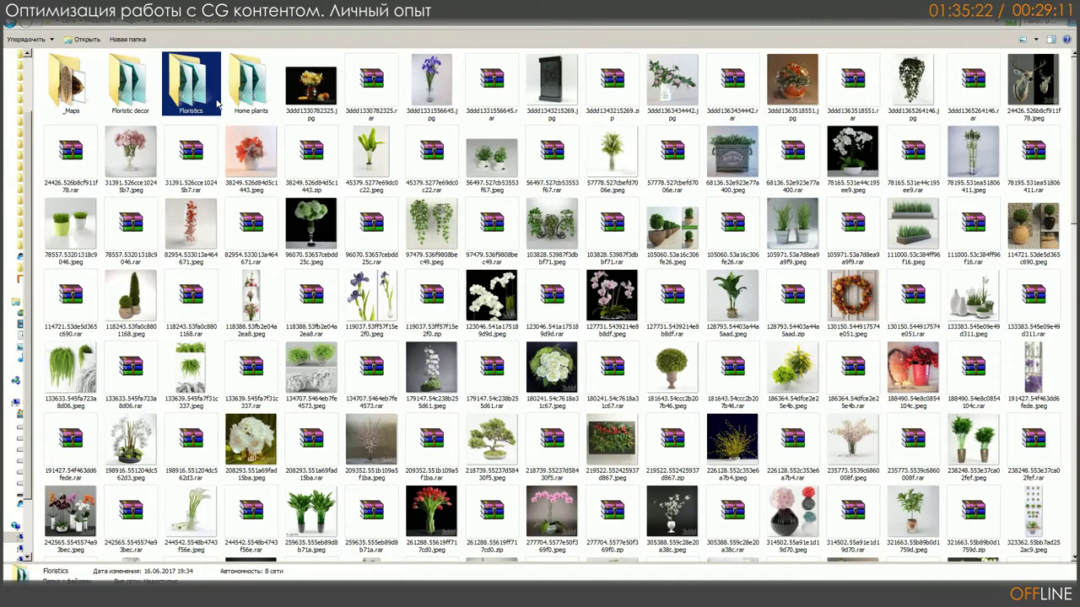
double_click(256, 101)
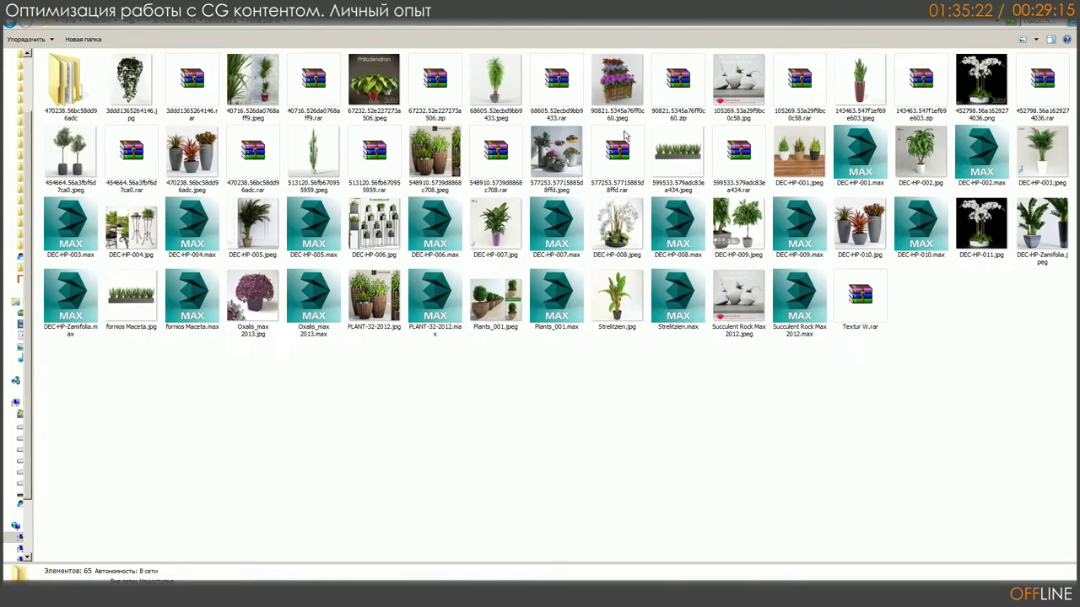
click(217, 22)
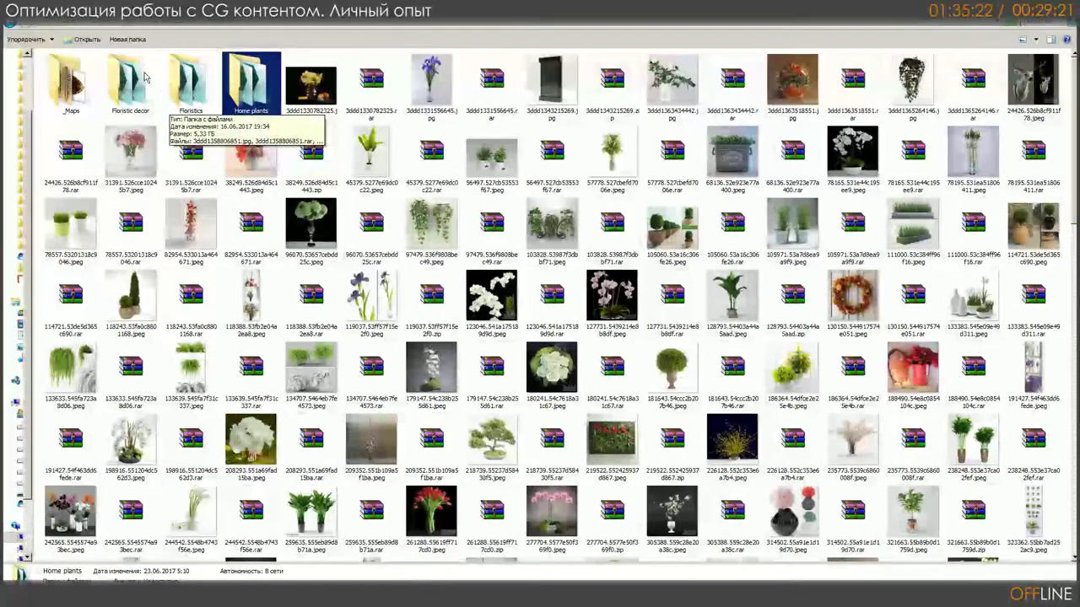
Step: Try to move the Textur W textures into Decorations' _Maps folder, then cancel the move at the duplicate bamboo.jpg conflict
click(73, 108)
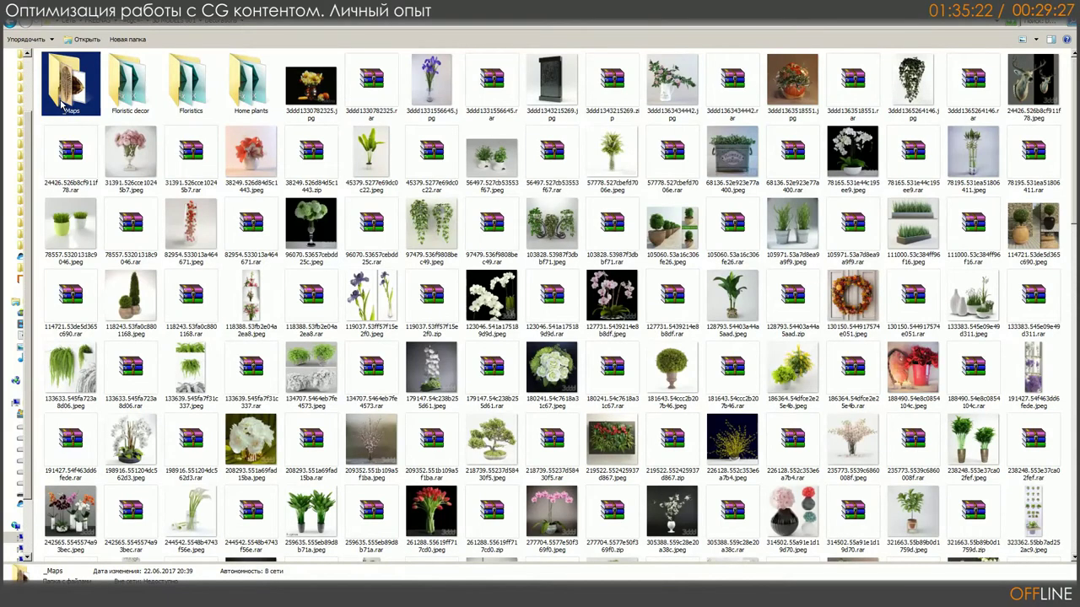
mouse_move(62, 105)
drag(61, 100, 62, 100)
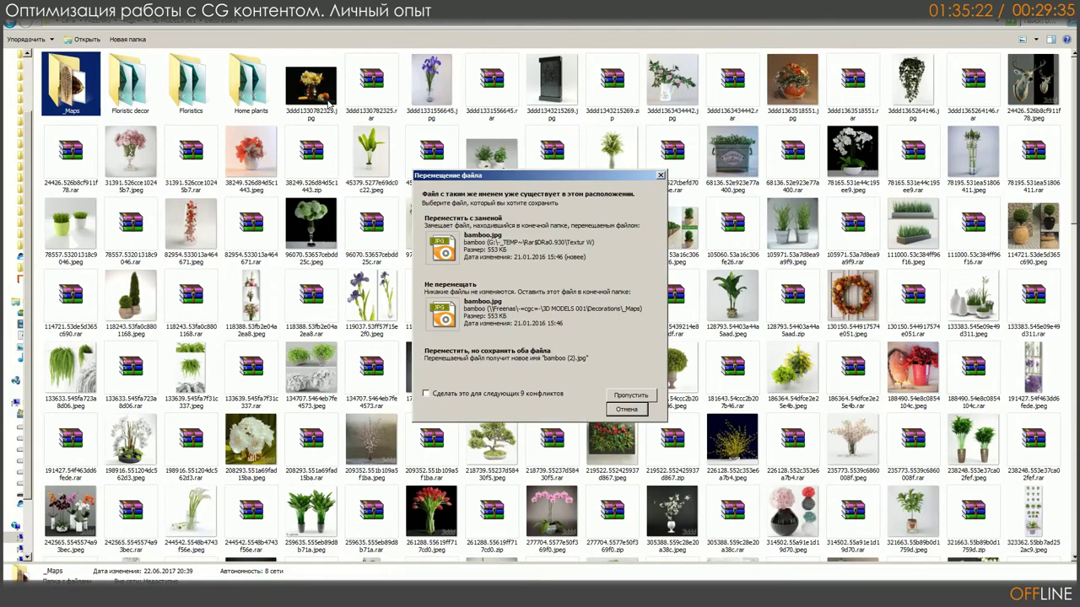
drag(591, 176, 649, 56)
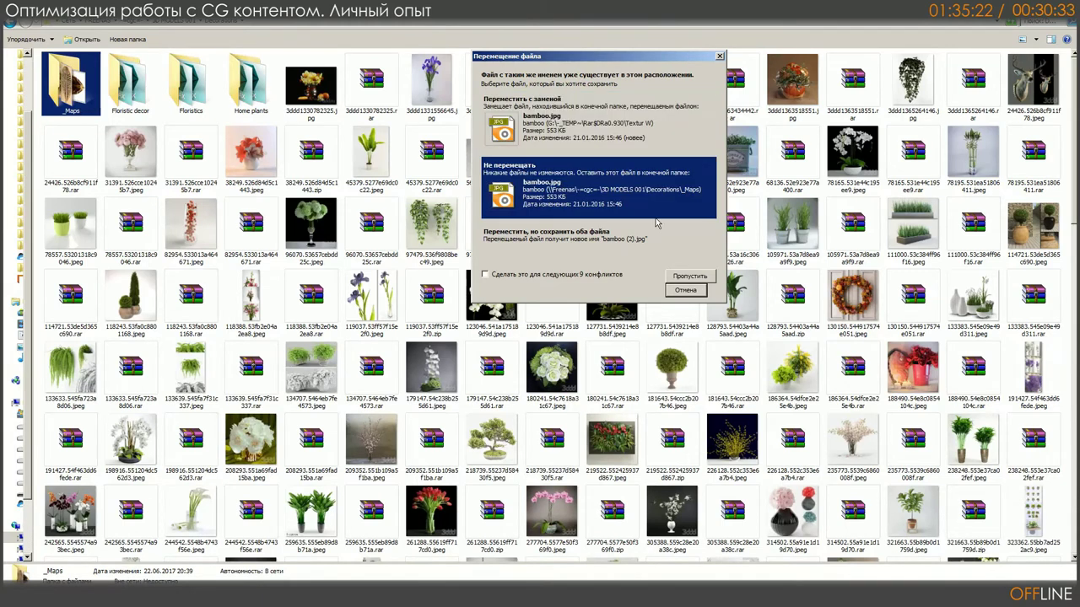
click(683, 290)
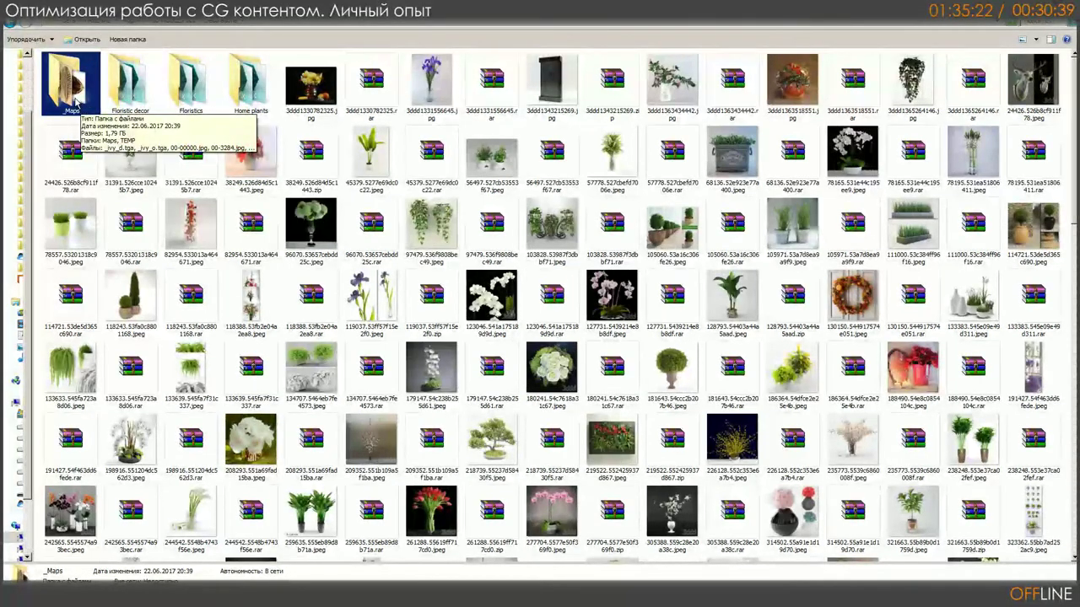
Step: Open _Maps, place the Textur W texture files in its TEMP subfolder and open TEMP to view them
double_click(77, 101)
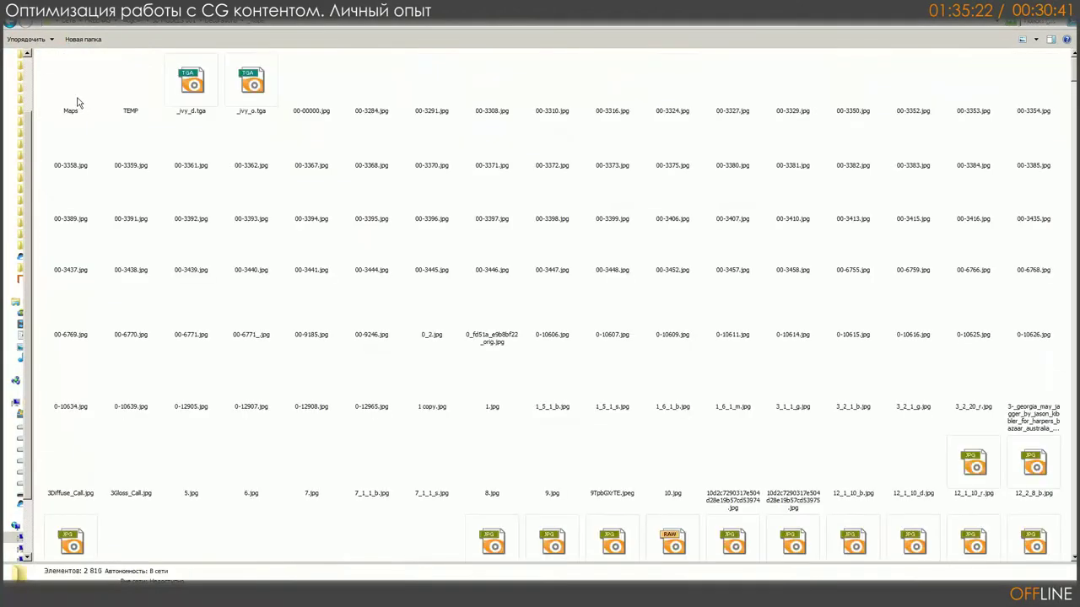
click(133, 84)
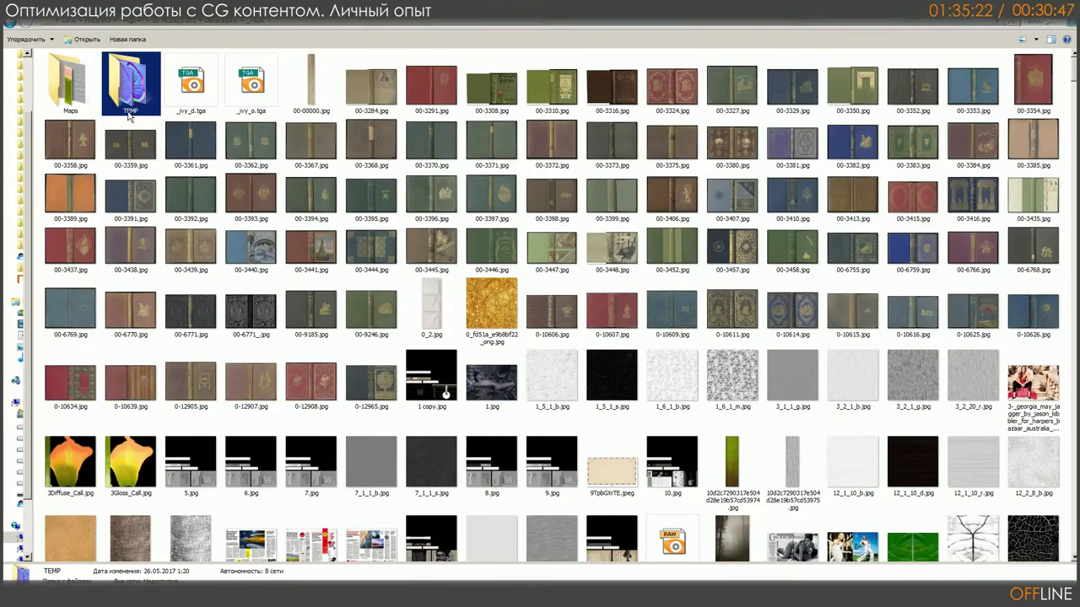
click(125, 91)
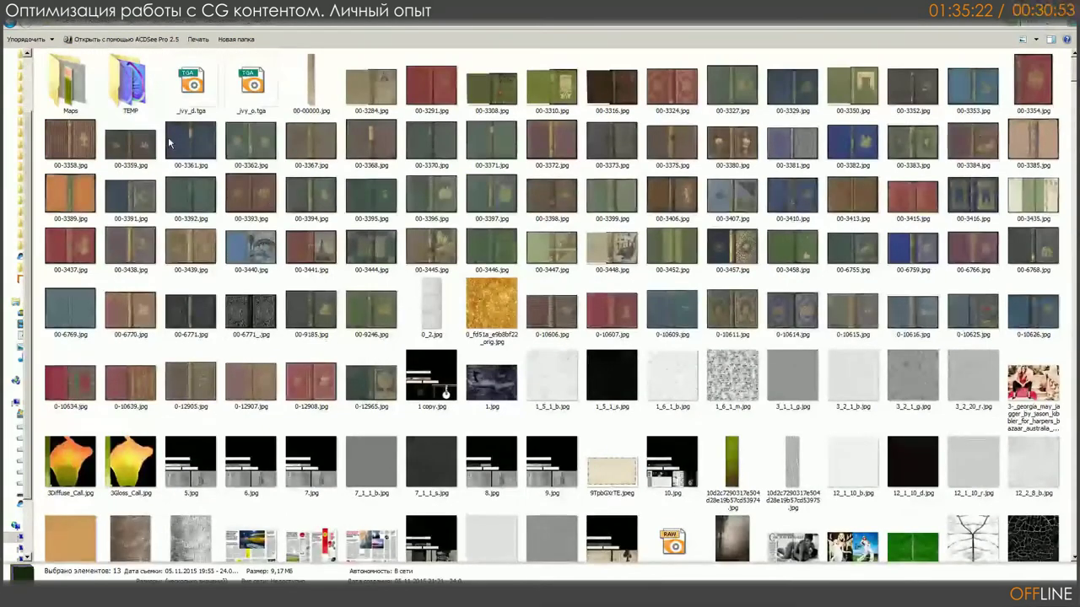
double_click(142, 94)
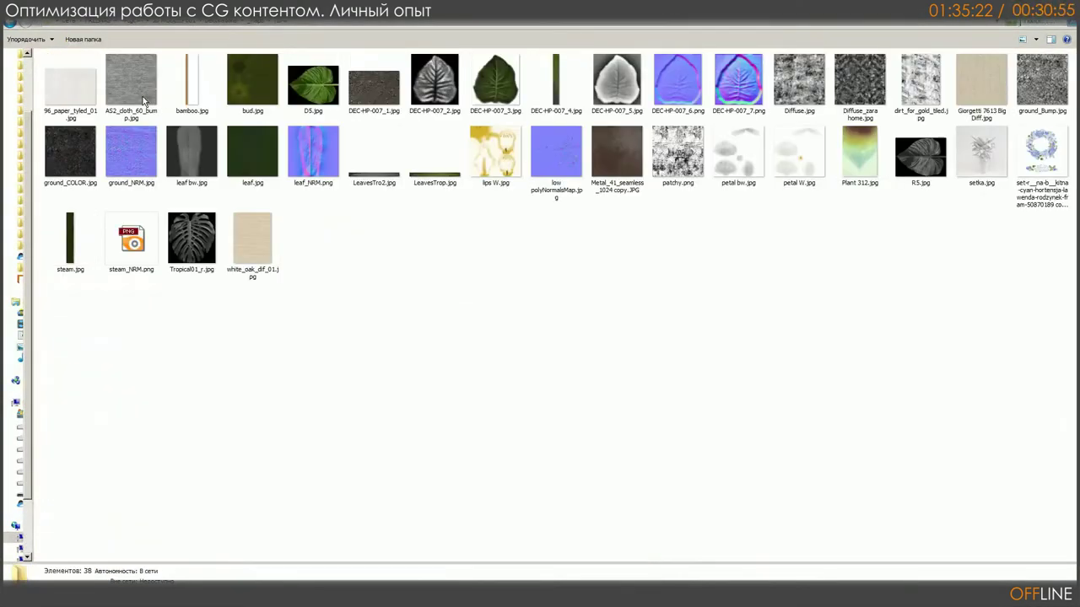
Step: Return through Decorations to Home plants and extract the ORCHID W 5 Vray (2011).max scene into it
click(254, 26)
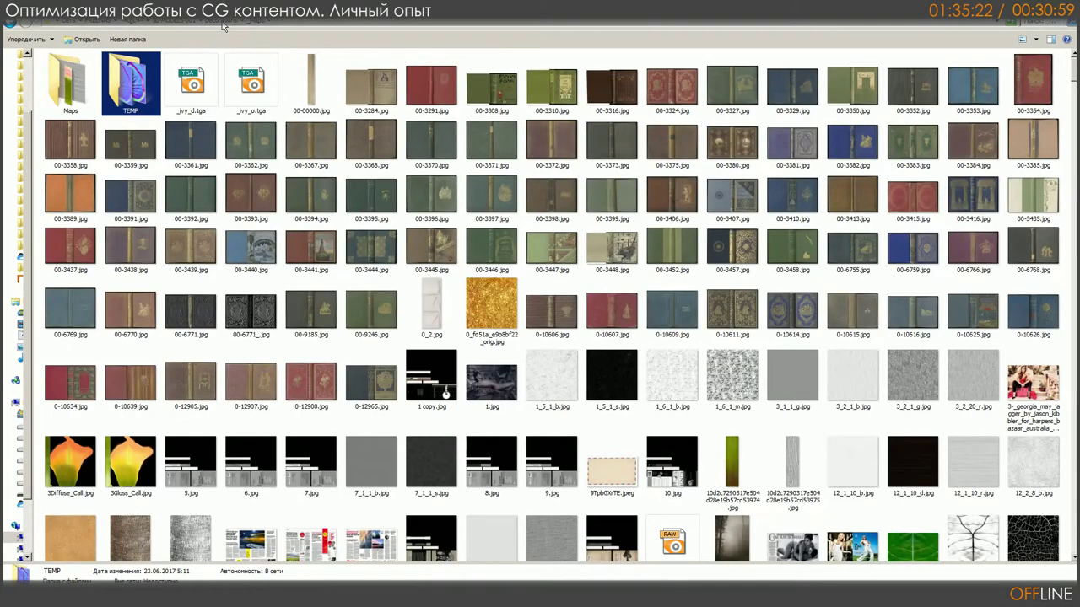
click(224, 26)
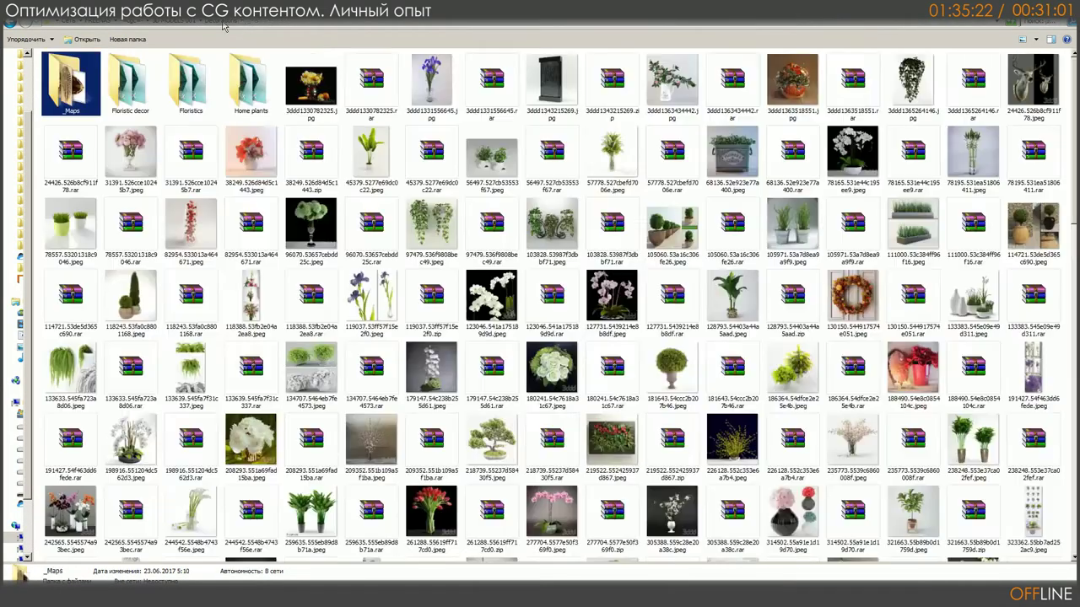
click(243, 88)
double_click(244, 88)
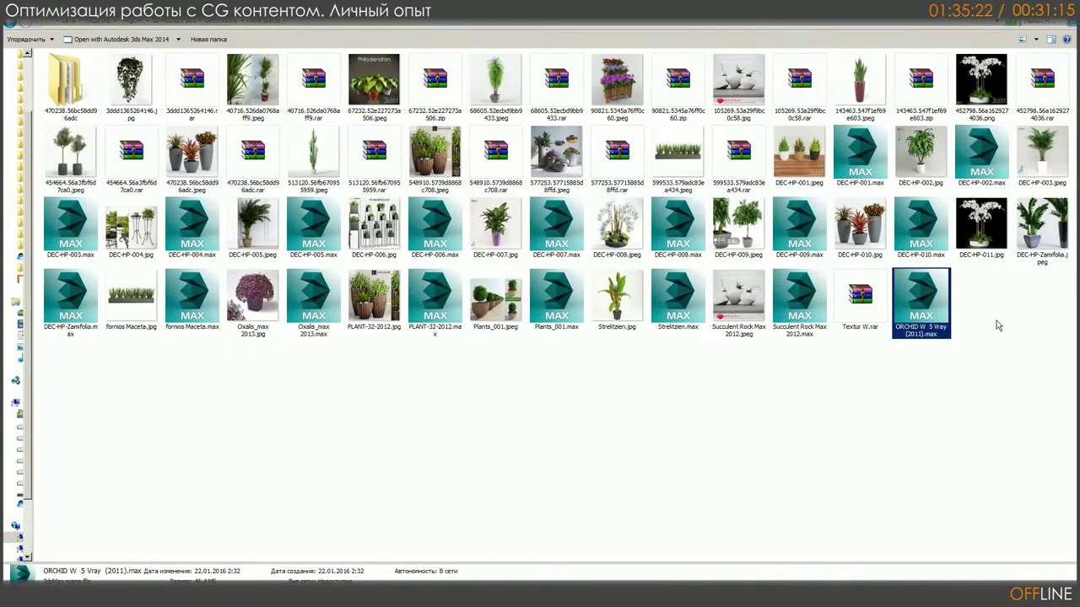
Step: Rename the ORCHID W 5 Vray (2011).max scene as DEC-HP-011 to match its preview image, then refresh the folder
click(992, 257)
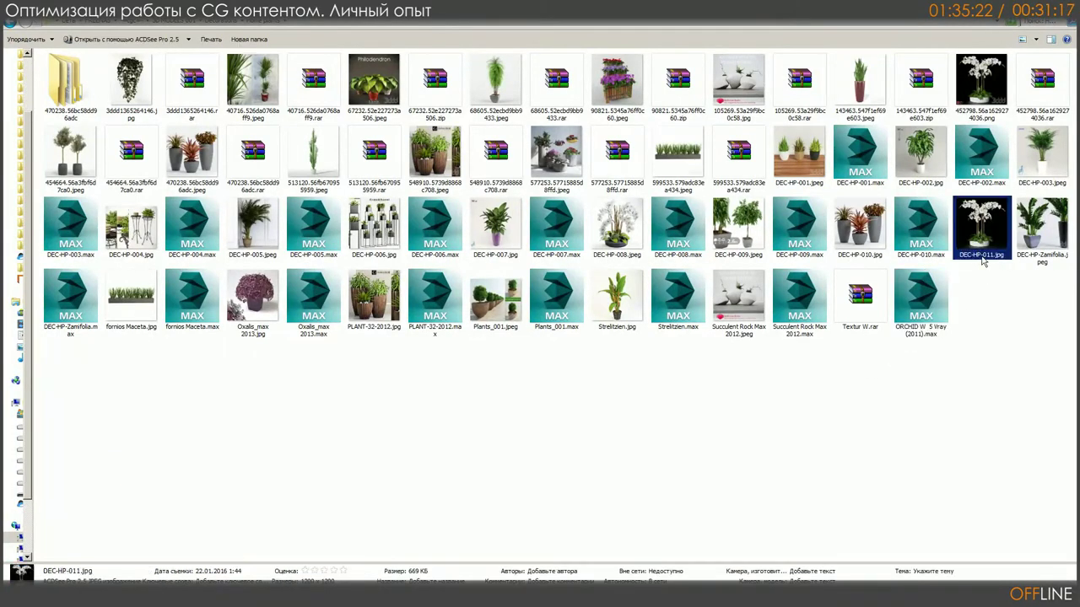
right_click(982, 254)
key(Escape)
click(909, 333)
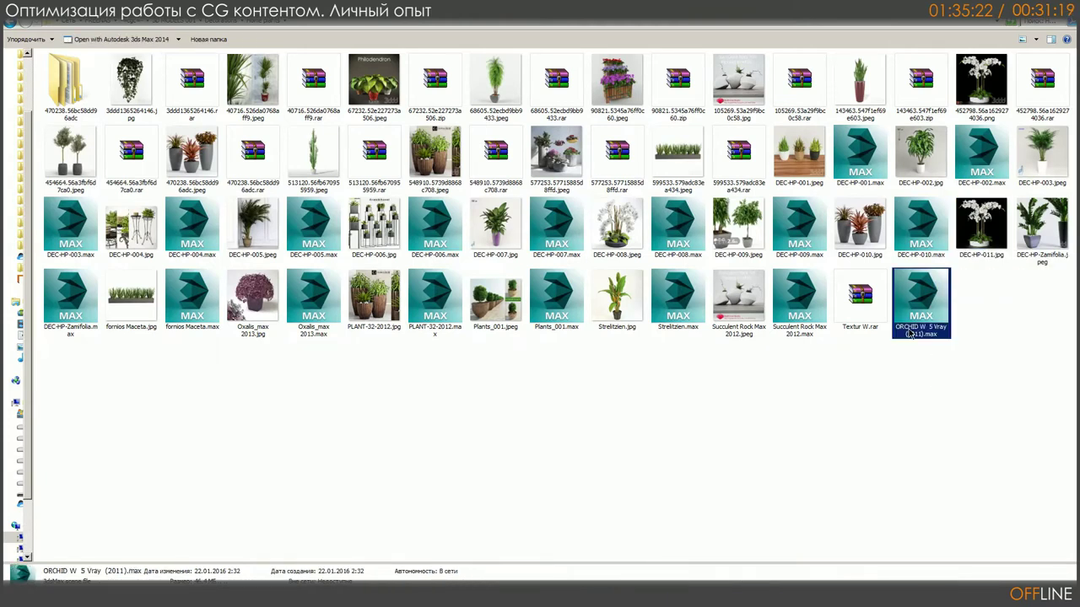
click(911, 334)
text(DEC-HP-011)
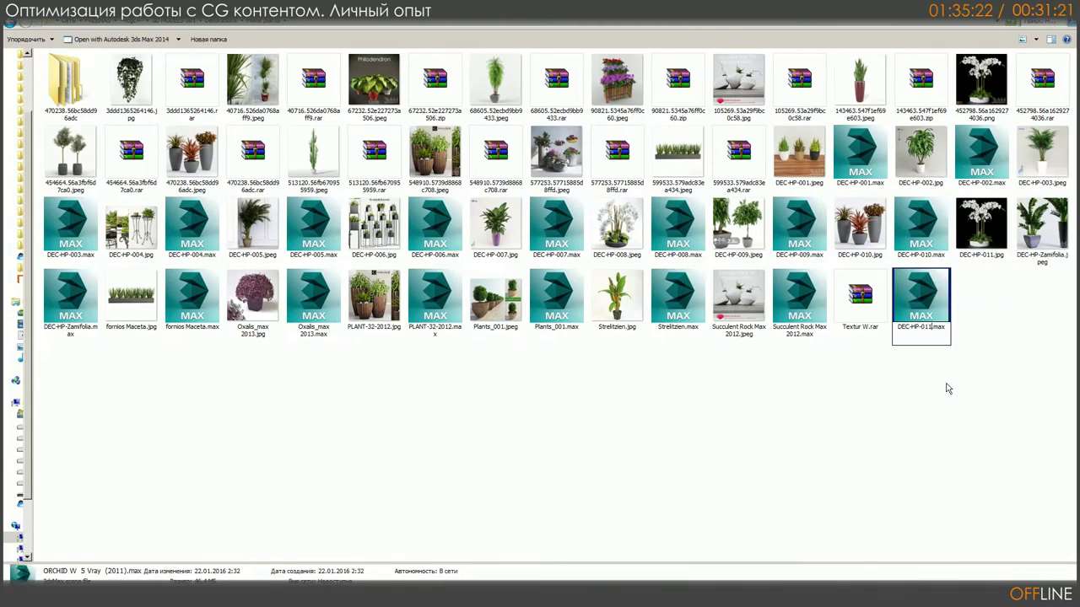
click(947, 386)
right_click(954, 378)
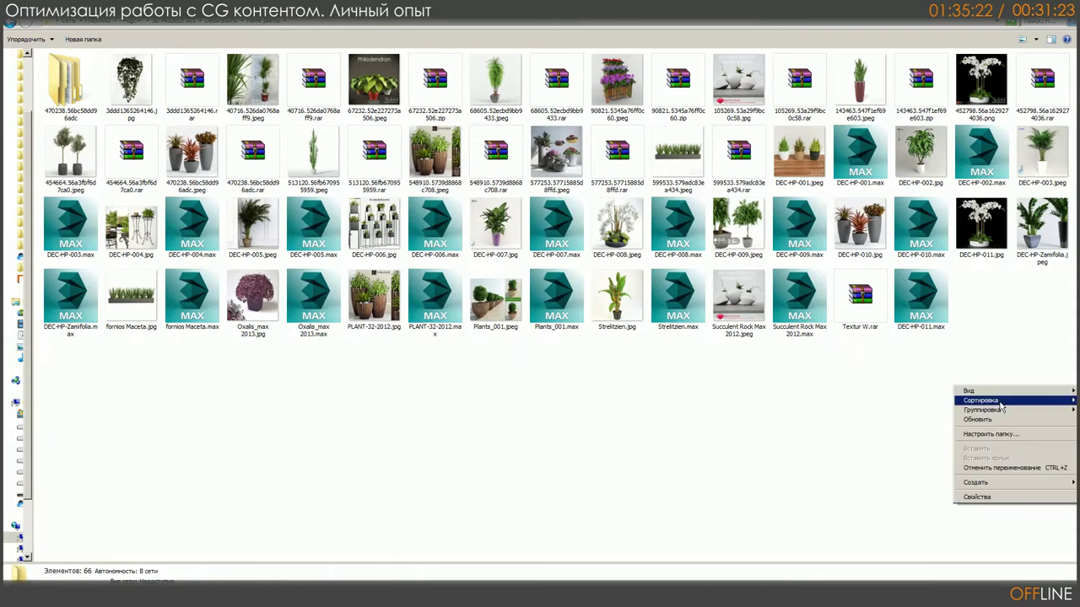
click(987, 419)
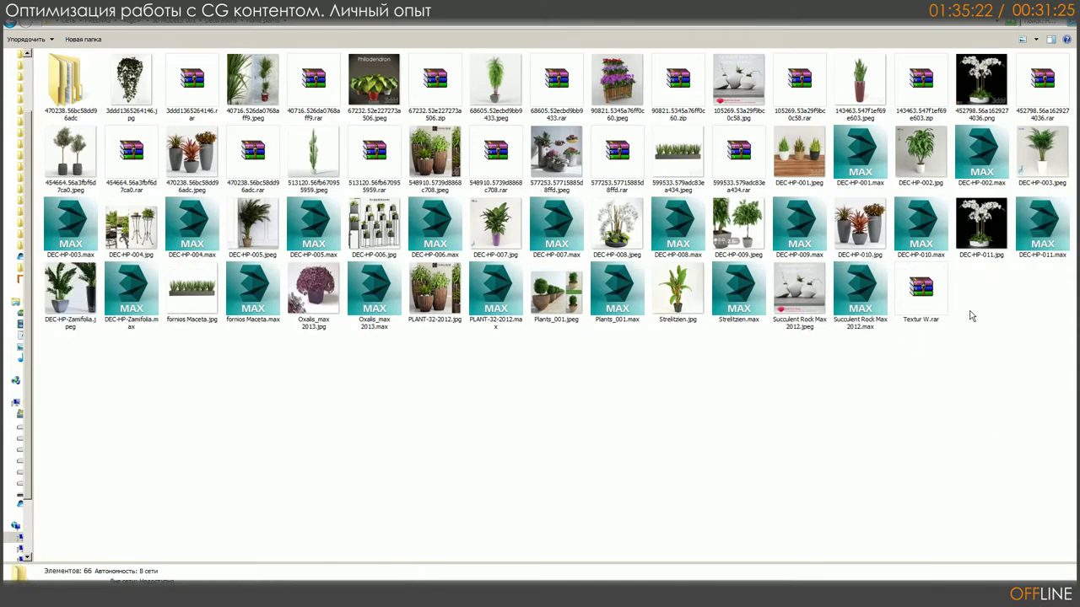
Step: Permanently delete the Textur W.rar archive from the Home plants folder
click(925, 309)
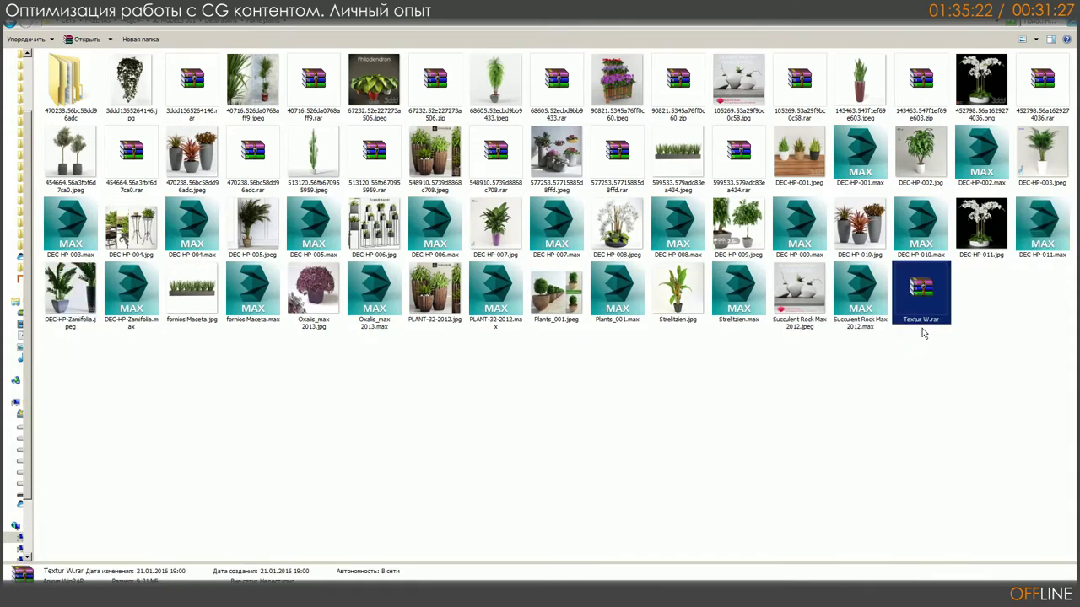
key(shift+Delete)
click(584, 346)
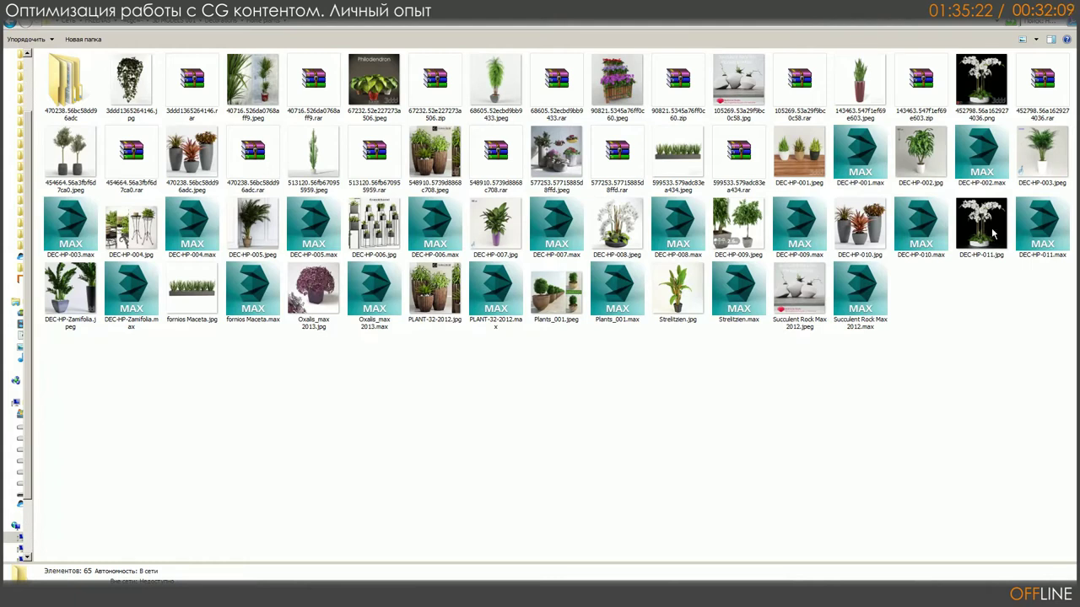
Step: Switch to 3ds Max and open DEC-HP-011.max from Decorations\Home plants by its network path, discarding changes to the current scene
click(1041, 224)
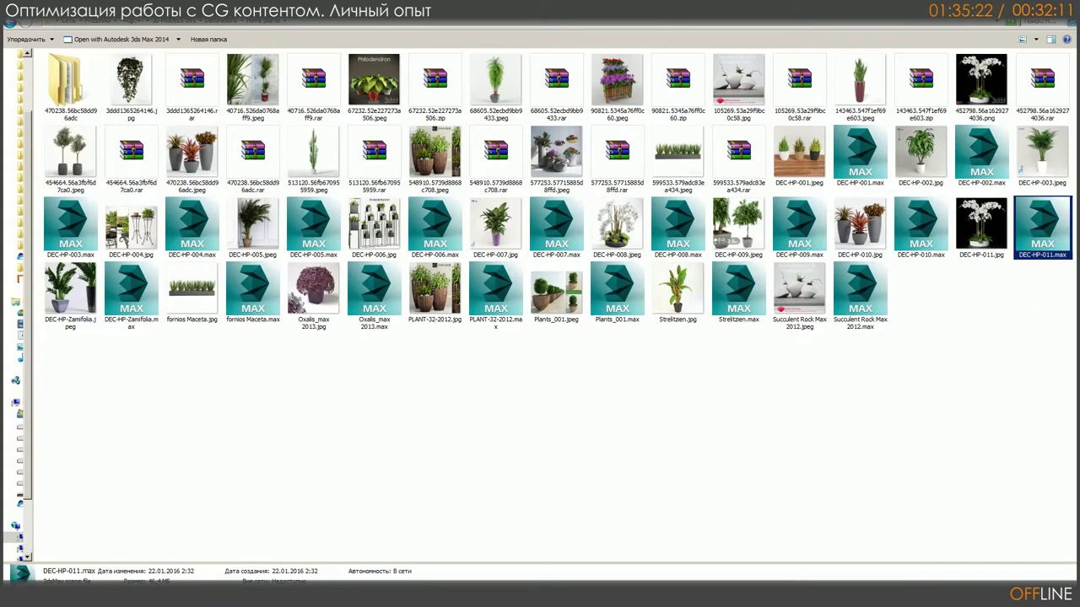
click(945, 343)
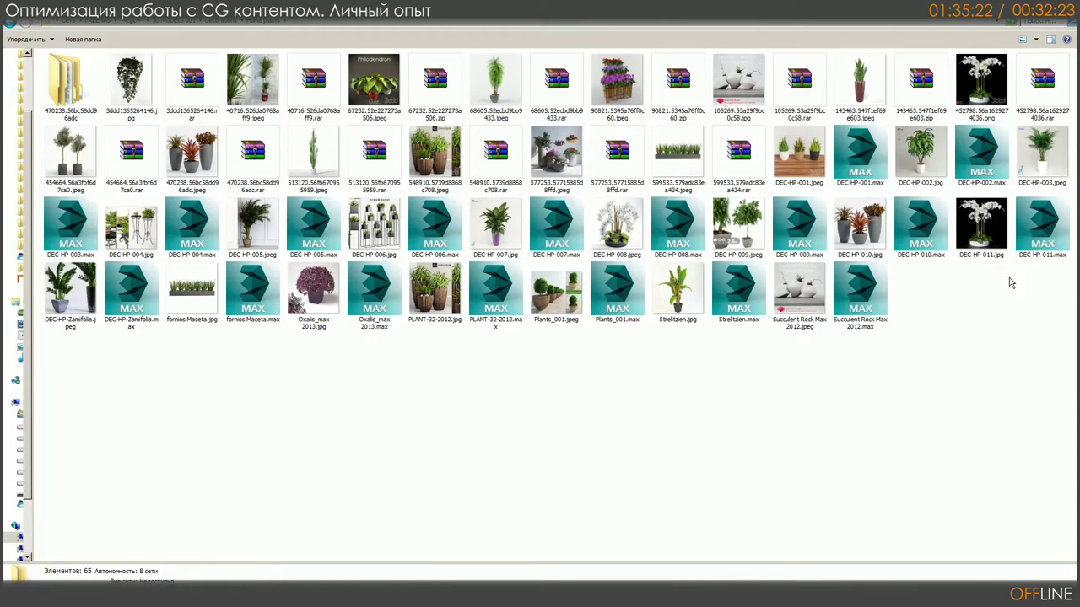
click(1043, 239)
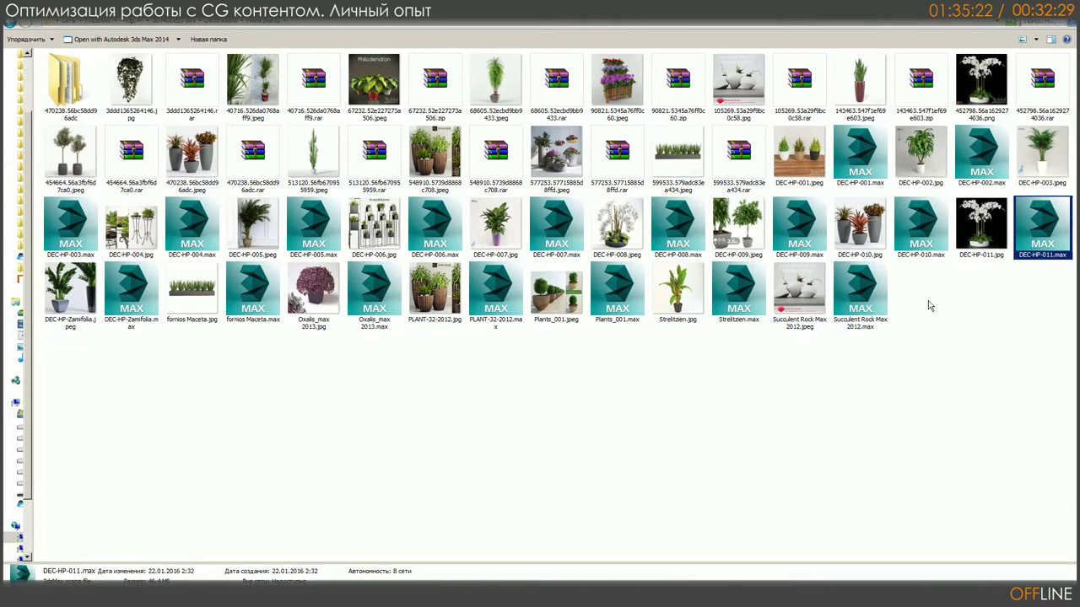
mouse_move(50, 594)
click(109, 580)
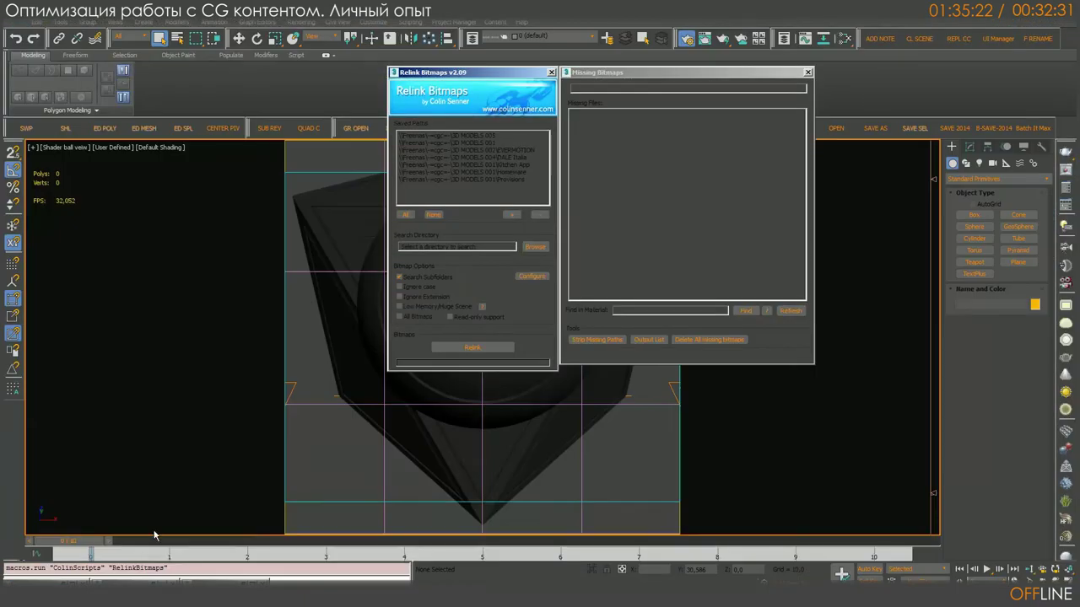
key(ctrl+o)
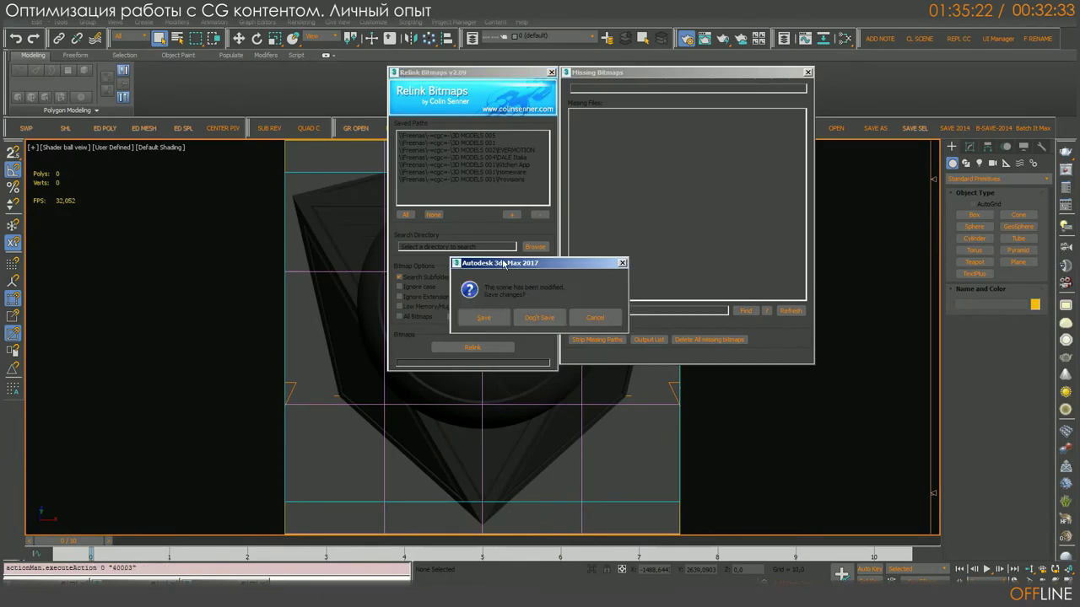
click(549, 321)
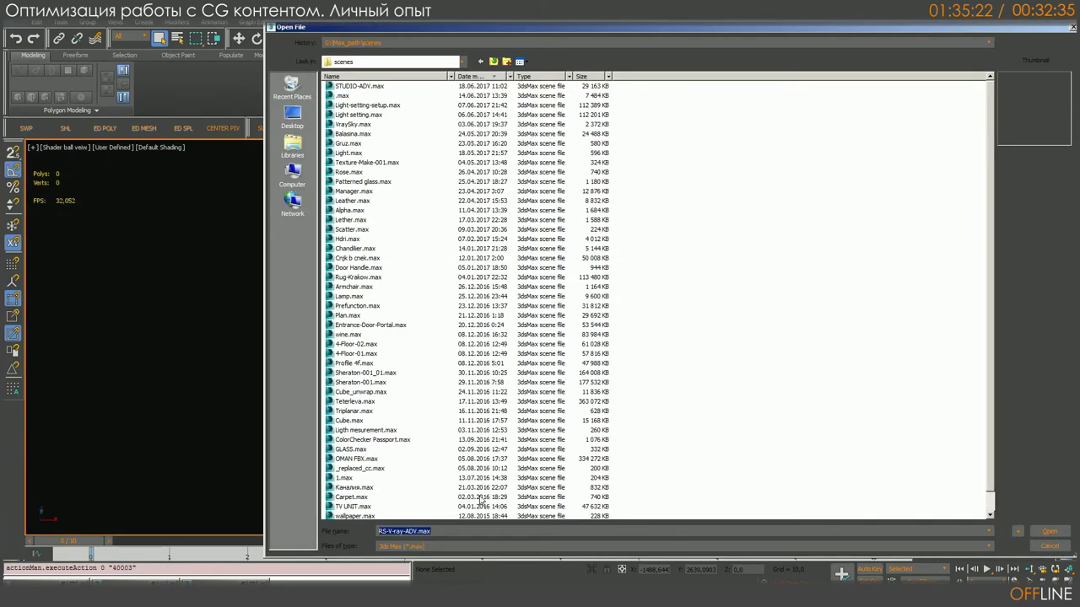
text("\\Freenas\~cgc~\3D MODELS 001\Decorations\Home plants\DEC-HP-011.max")
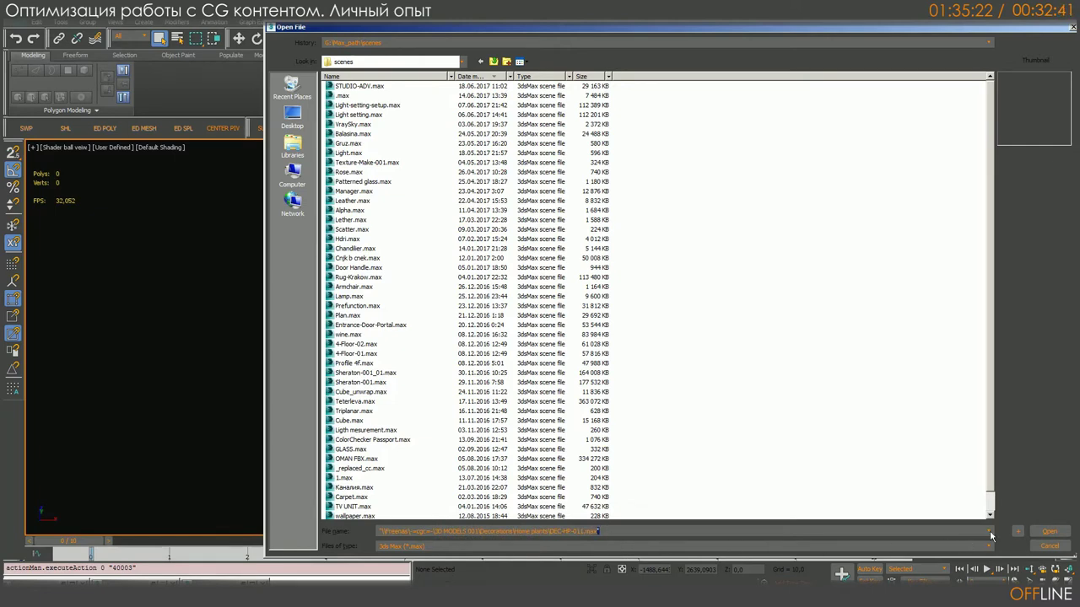
click(1048, 531)
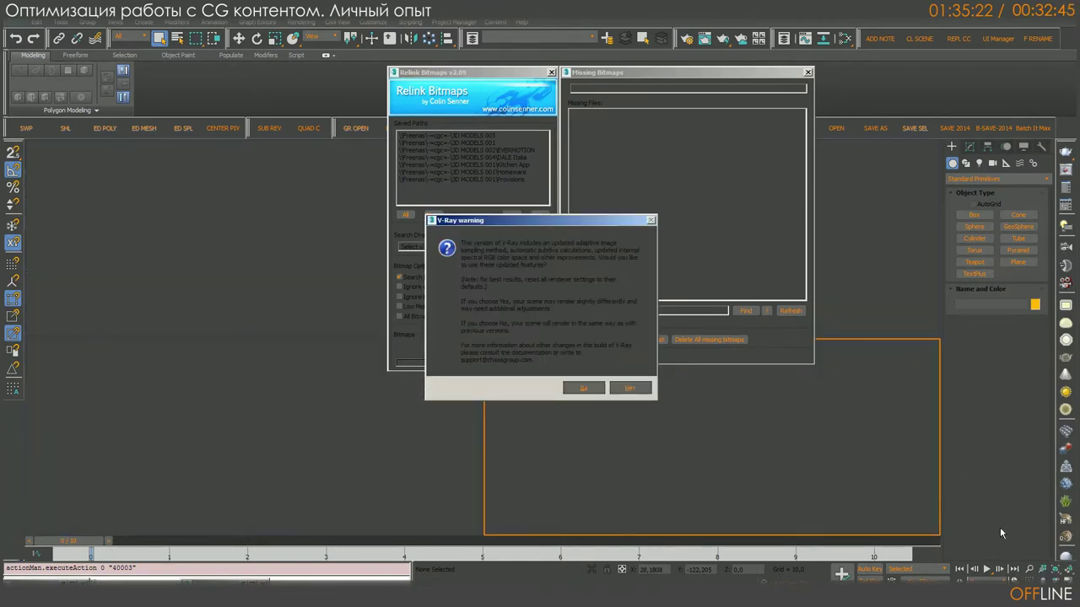
Step: Finish loading the scene with V-Ray's updated features and the file's own unit scale, continuing past the missing external files
click(583, 388)
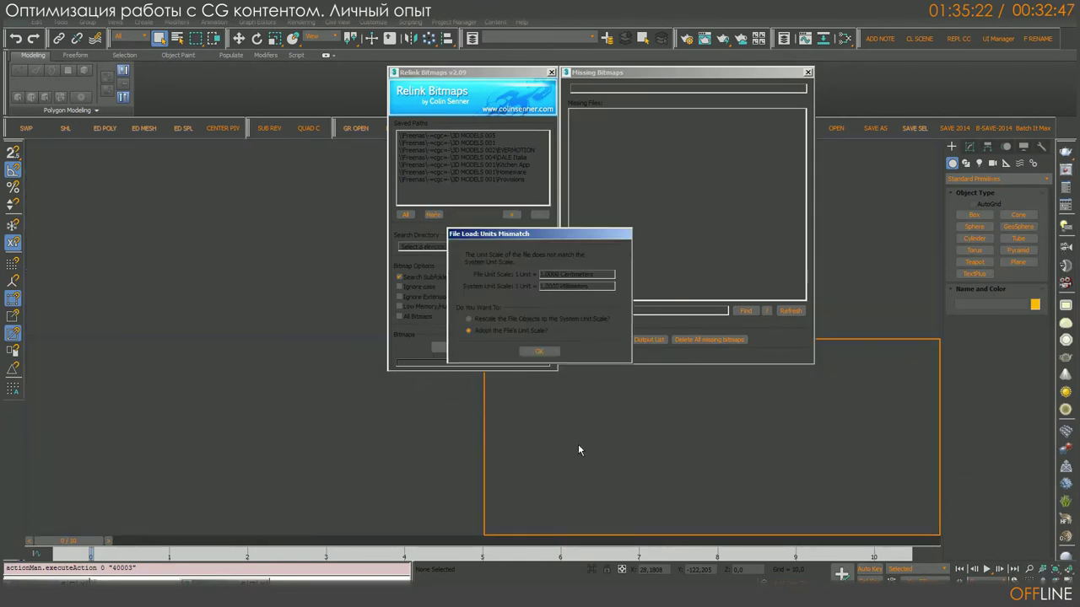
click(538, 354)
click(538, 353)
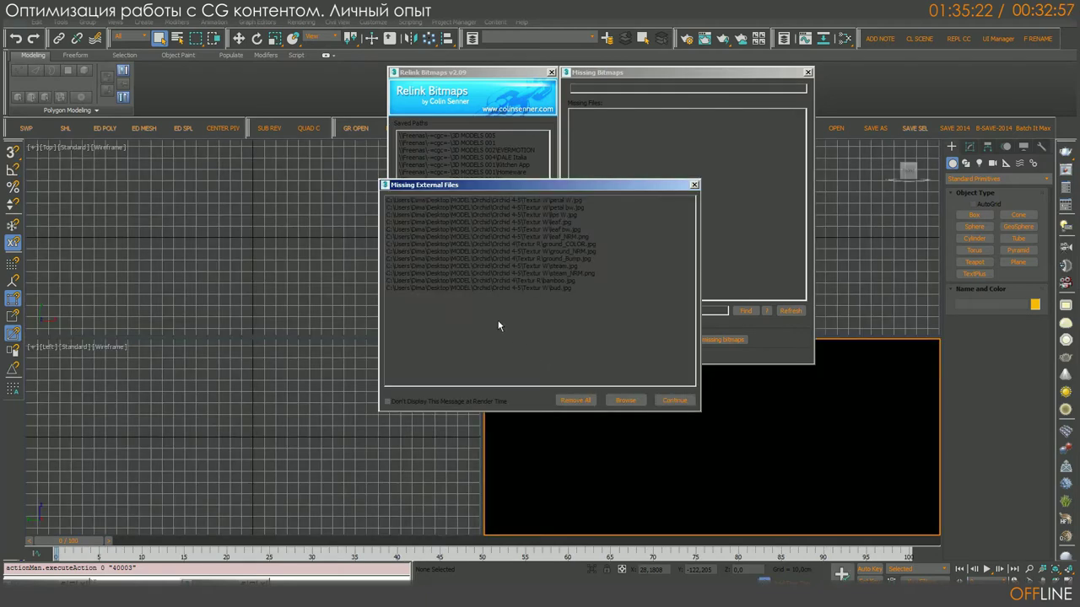
drag(582, 184, 524, 60)
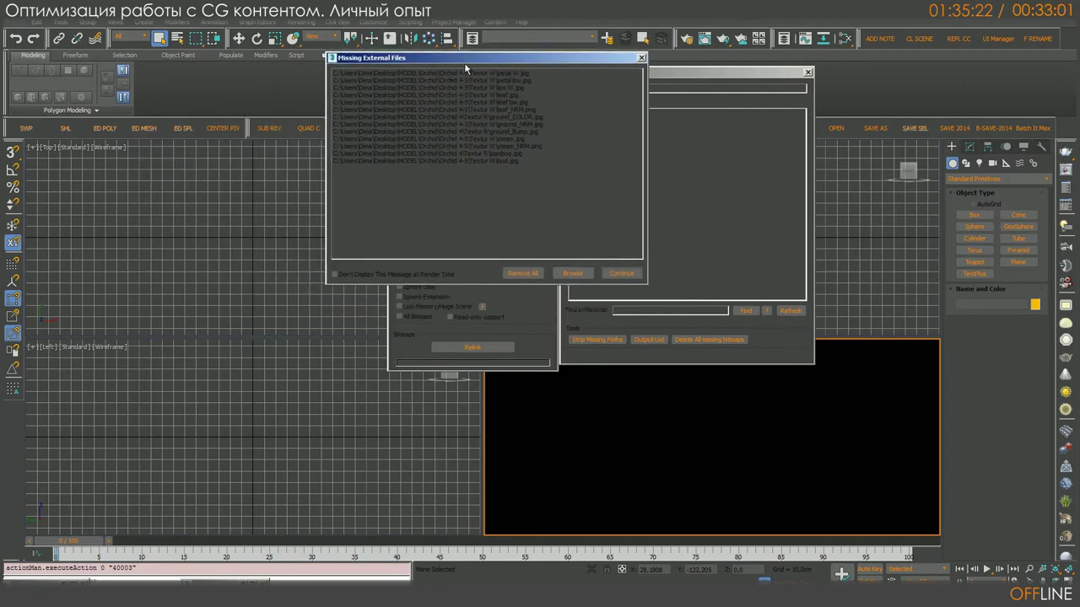
click(621, 273)
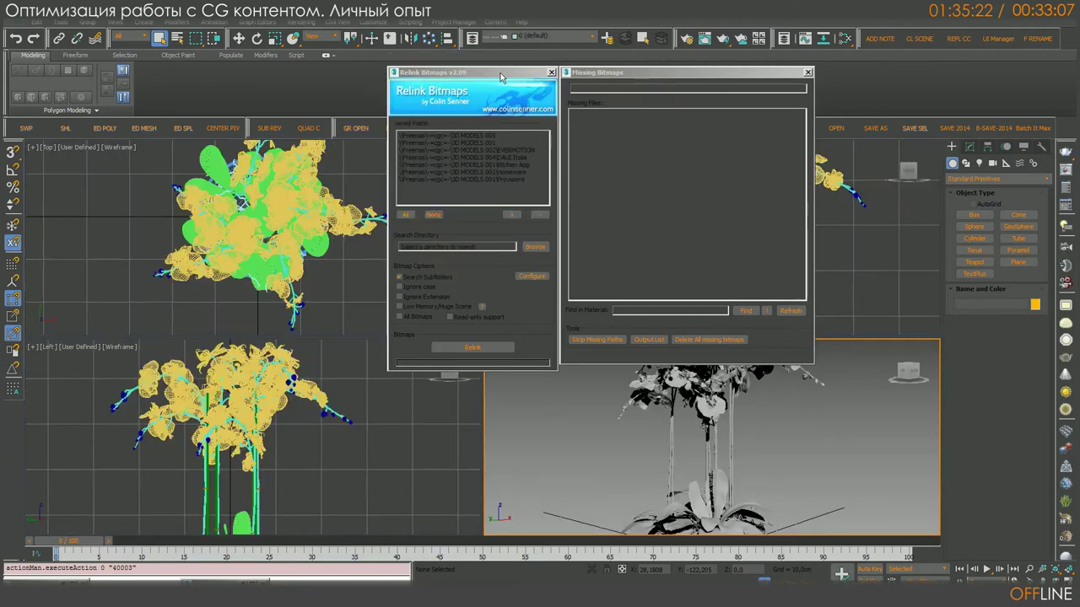
Step: Refresh the Missing Bitmaps list for the orchid scene and reposition the Relink Bitmaps windows over the viewports
drag(500, 78, 548, 77)
click(842, 311)
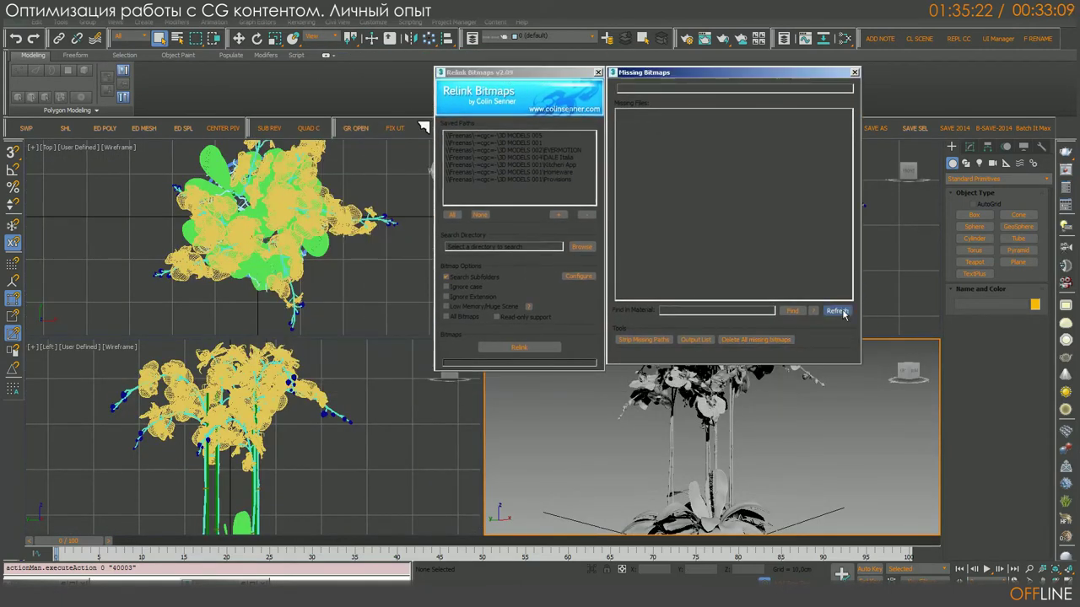
drag(534, 72, 507, 75)
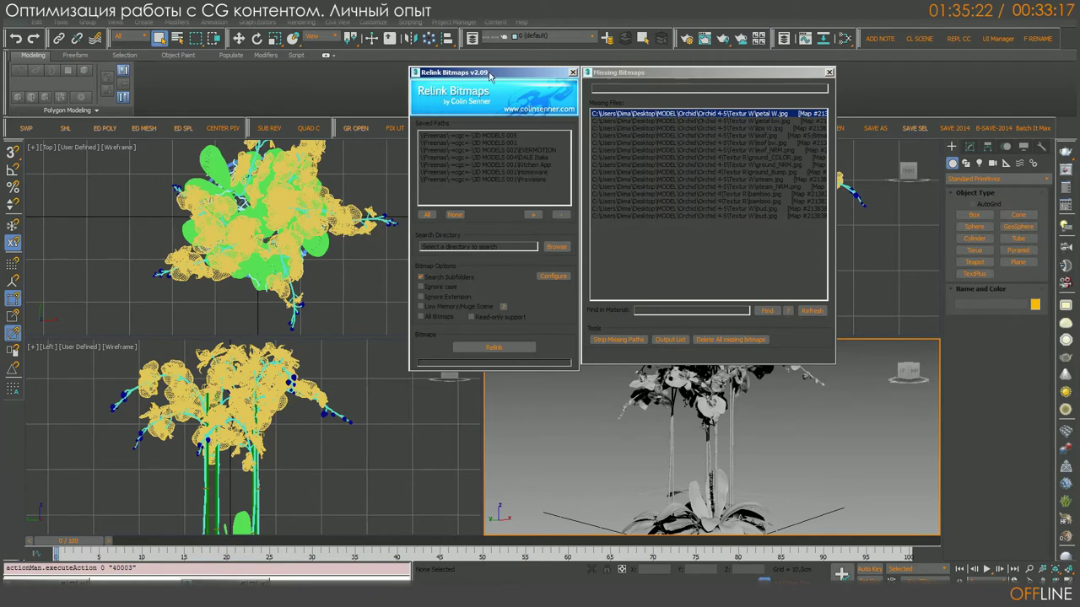
drag(521, 81, 568, 112)
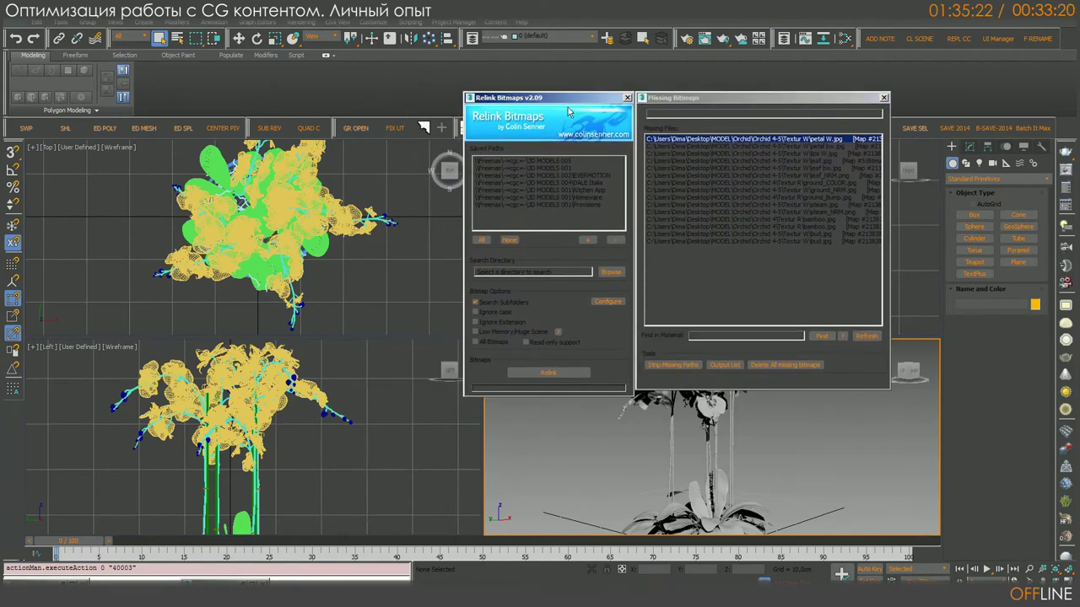
click(593, 242)
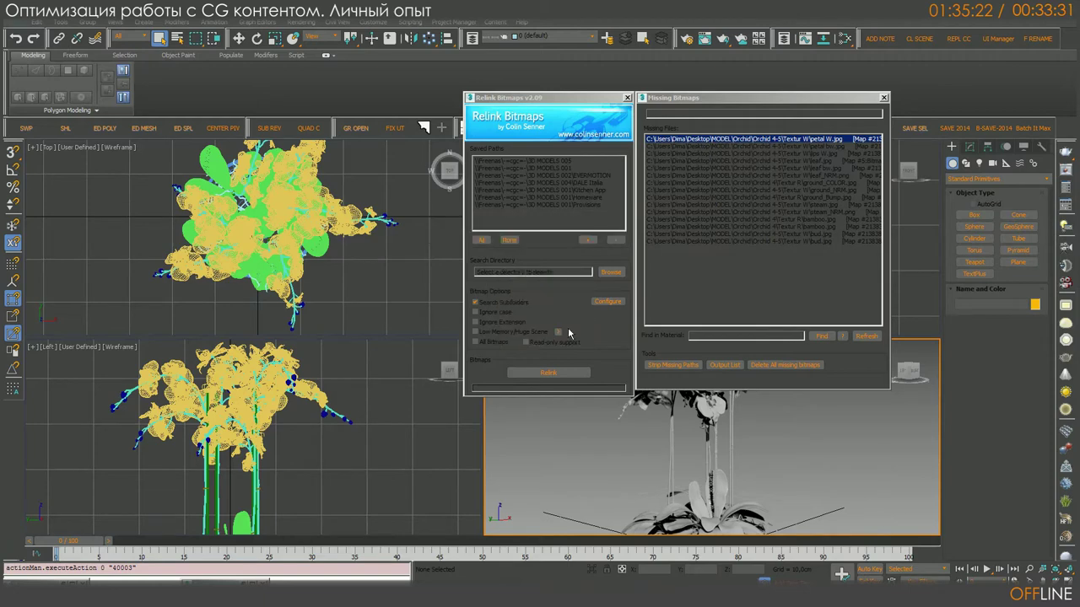
click(586, 245)
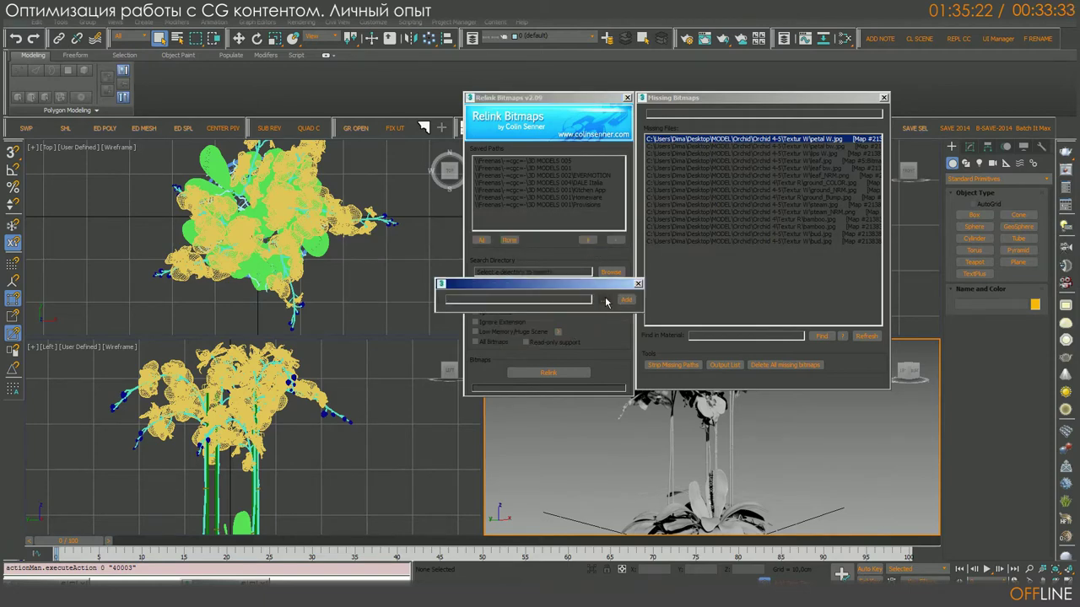
click(604, 299)
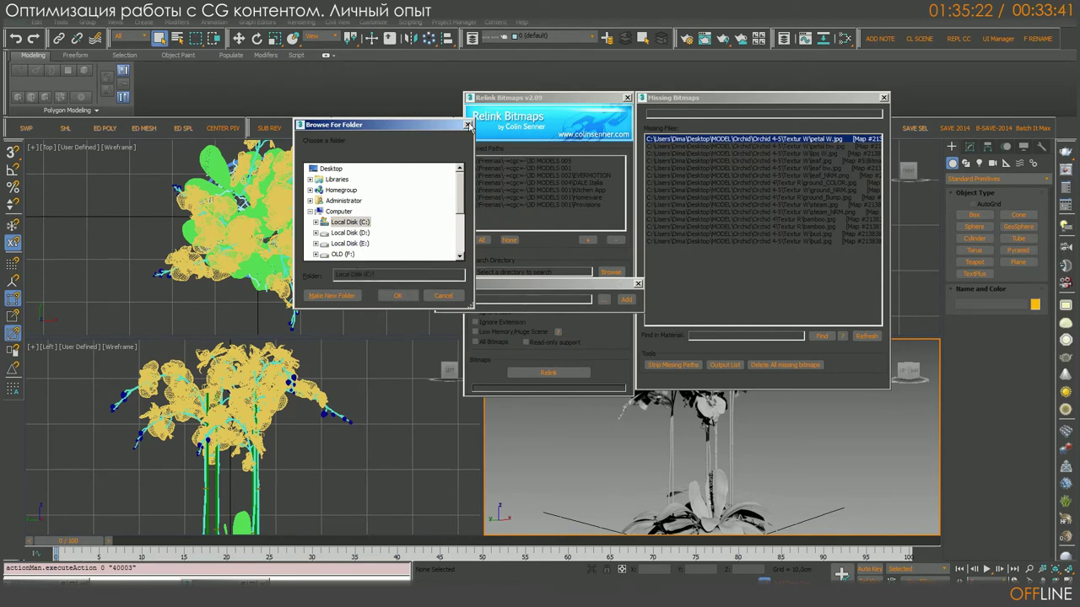
click(408, 296)
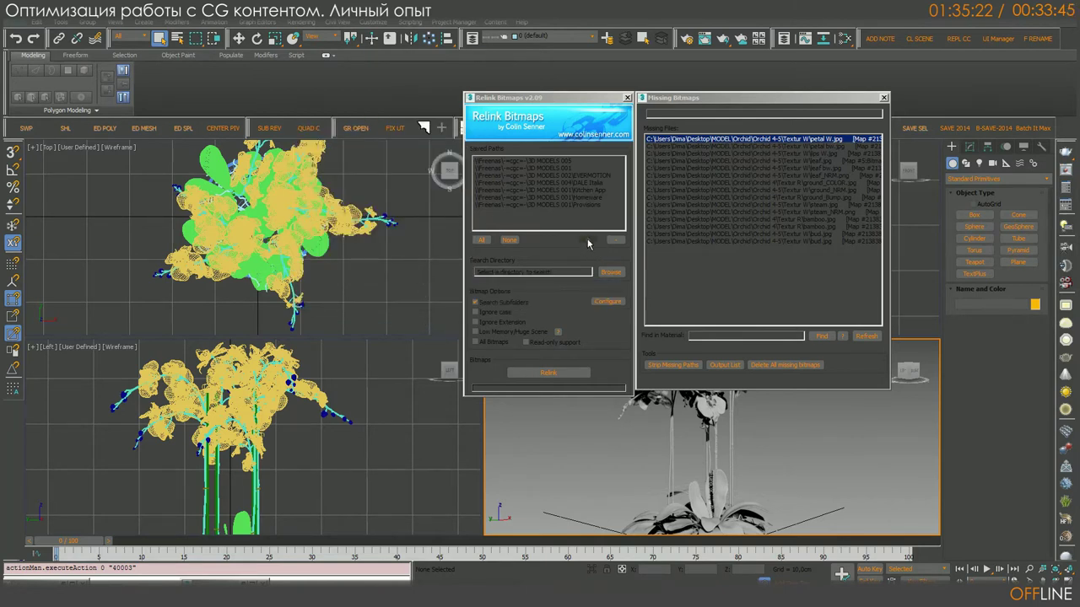
Step: Start adding a saved path in Relink Bitmaps and copy the network path of the Decorations folder from Windows Explorer
click(588, 240)
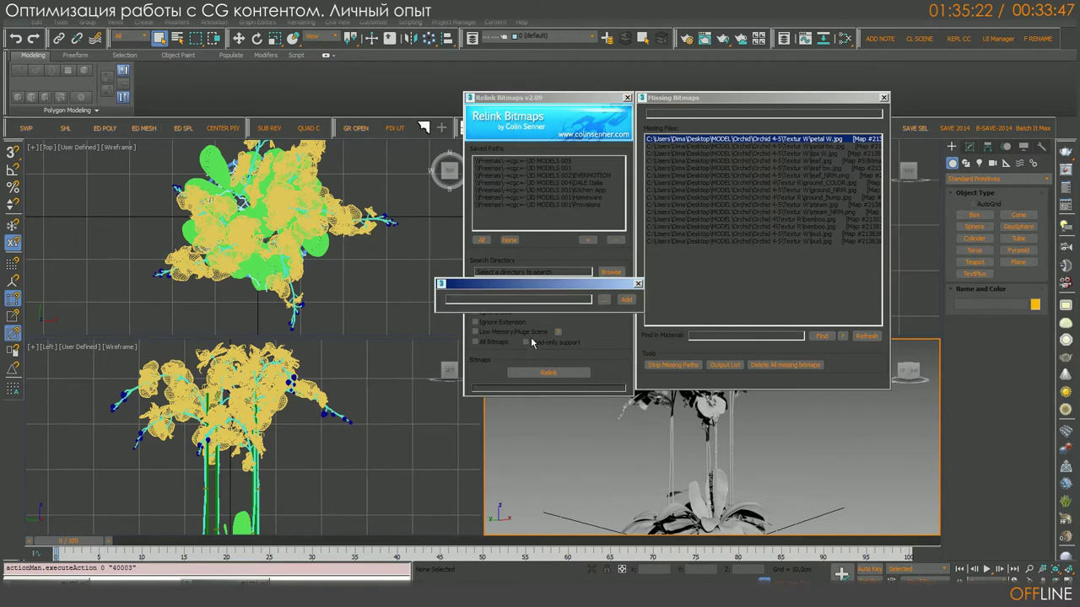
click(605, 302)
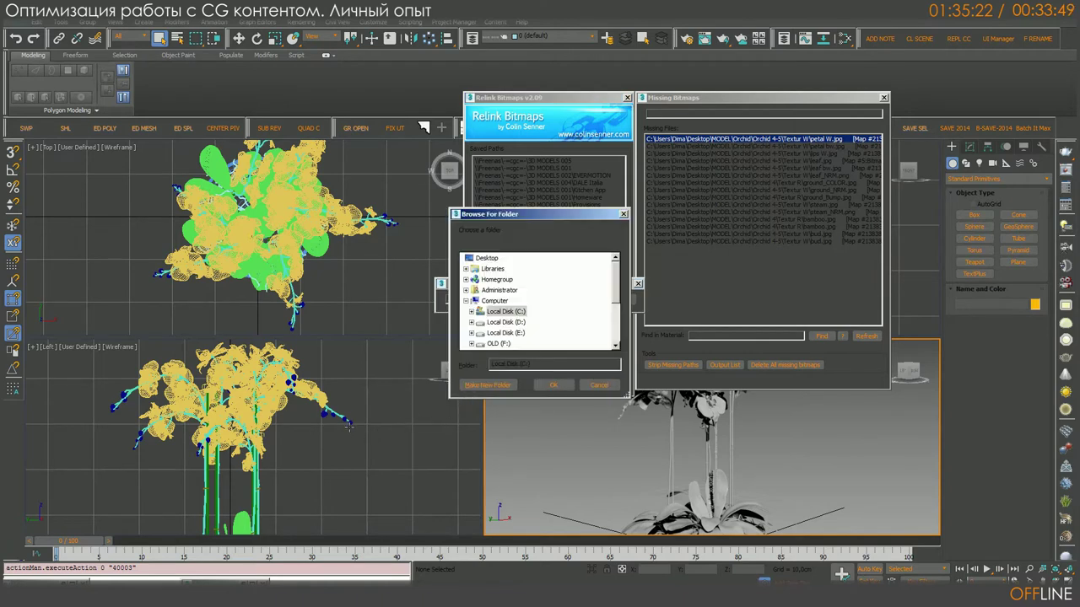
click(42, 580)
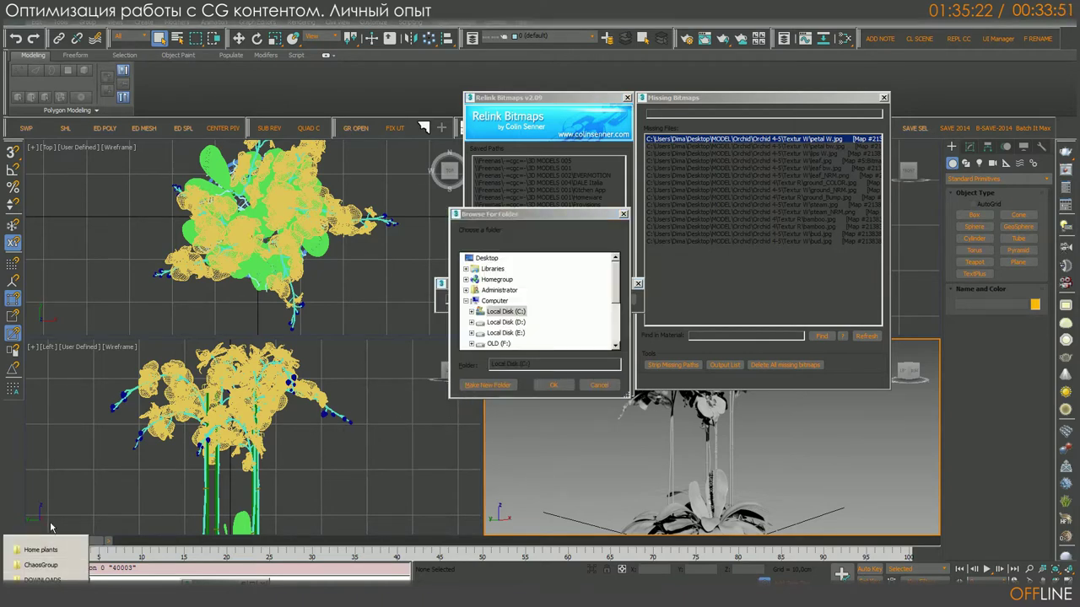
click(47, 554)
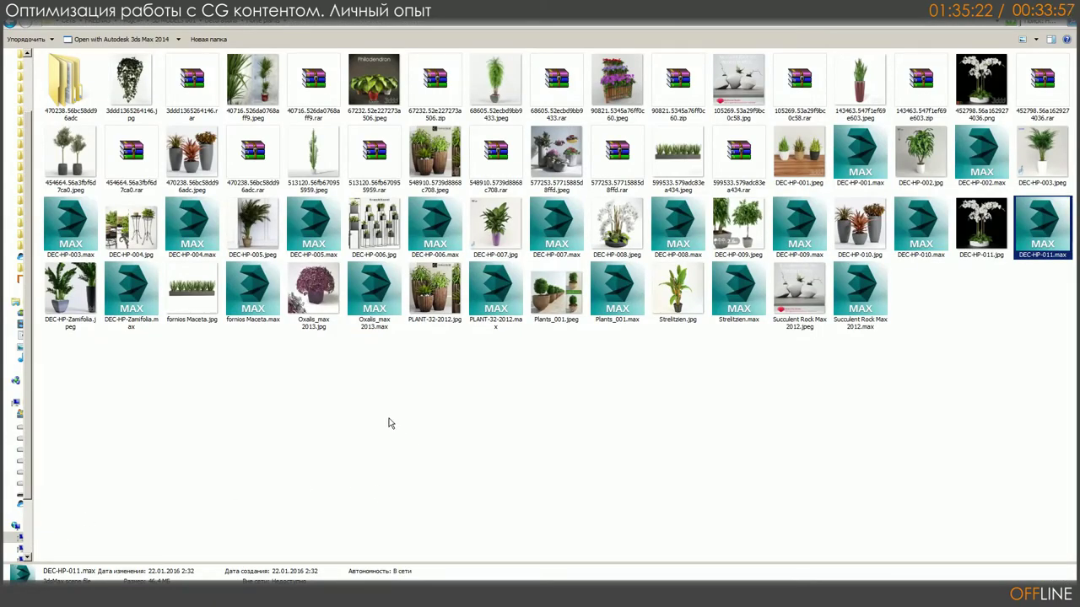
click(224, 27)
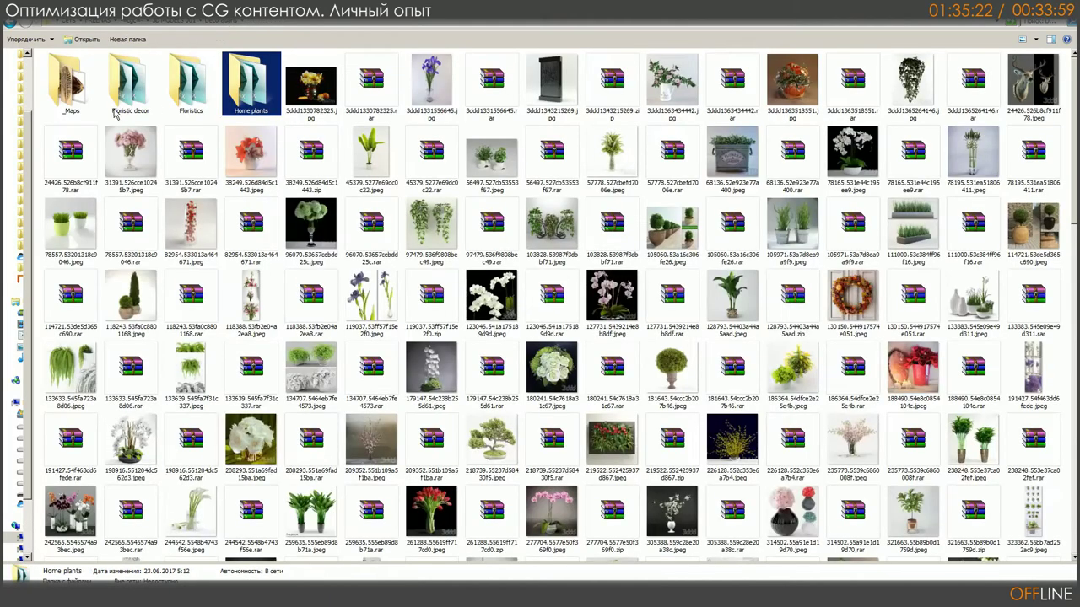
click(66, 95)
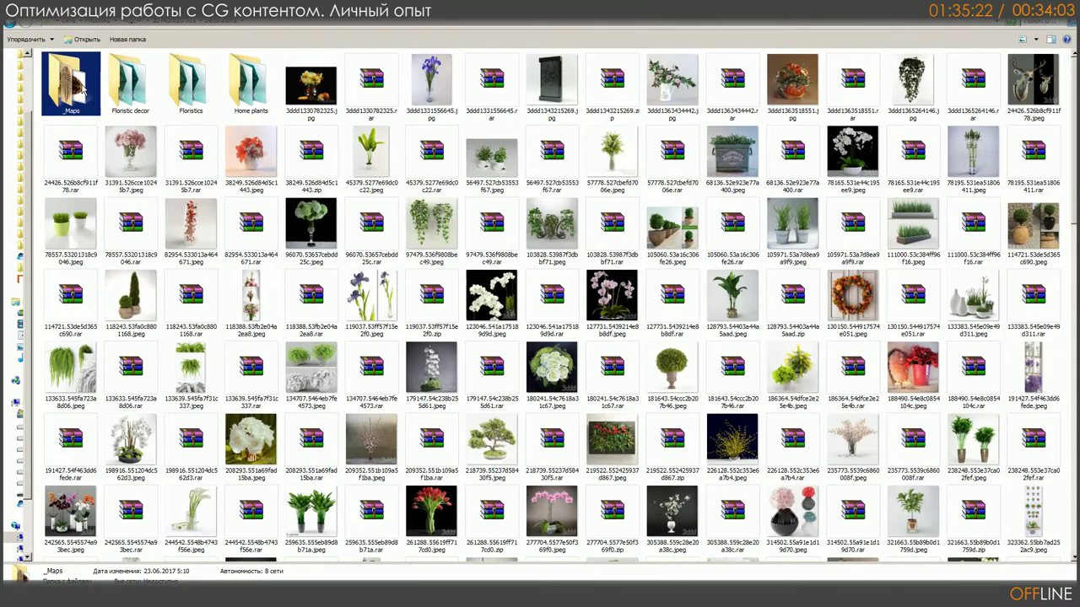
click(265, 25)
right_click(152, 22)
click(176, 50)
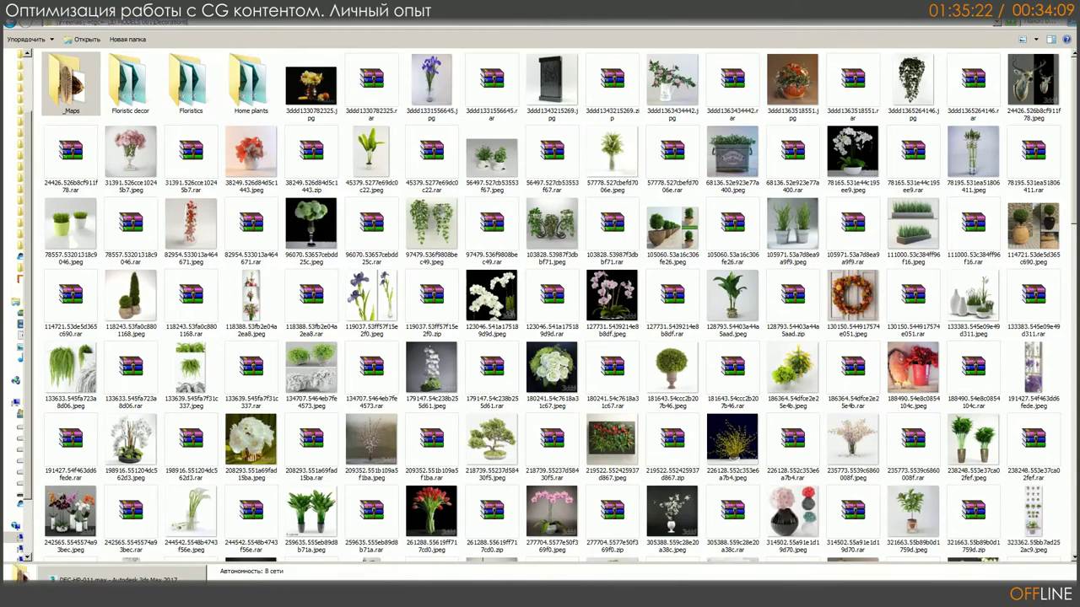
Step: Return to 3ds Max and set \\Freenas\~cgc~\3D MODELS 001\Decorations as the folder for the new saved path
key(alt+Tab)
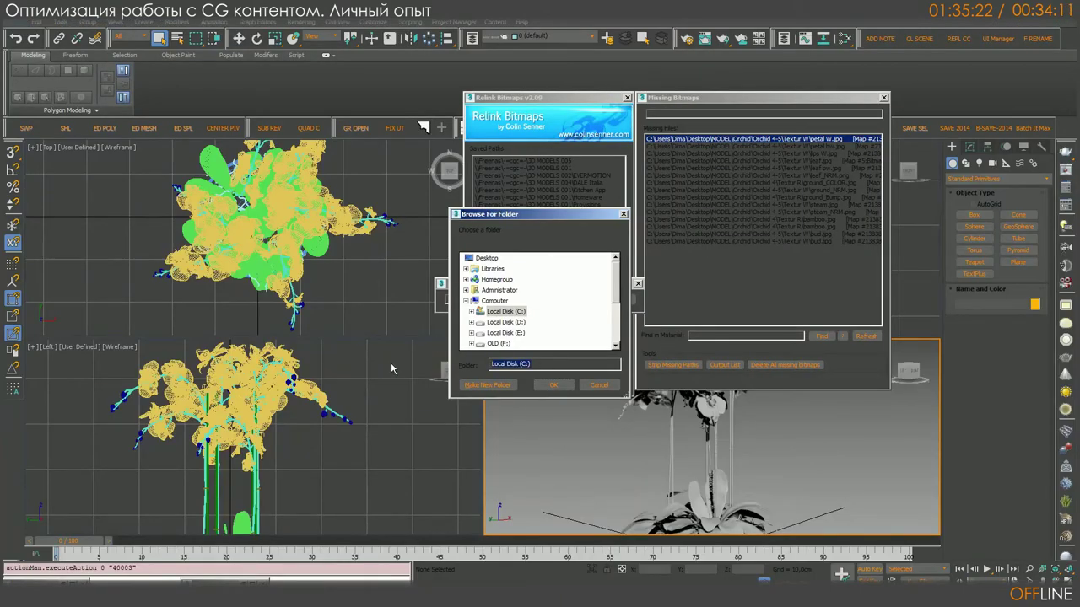
text(\\Freenas\~cgc~\3D MODELS 001\Provisions)
click(553, 385)
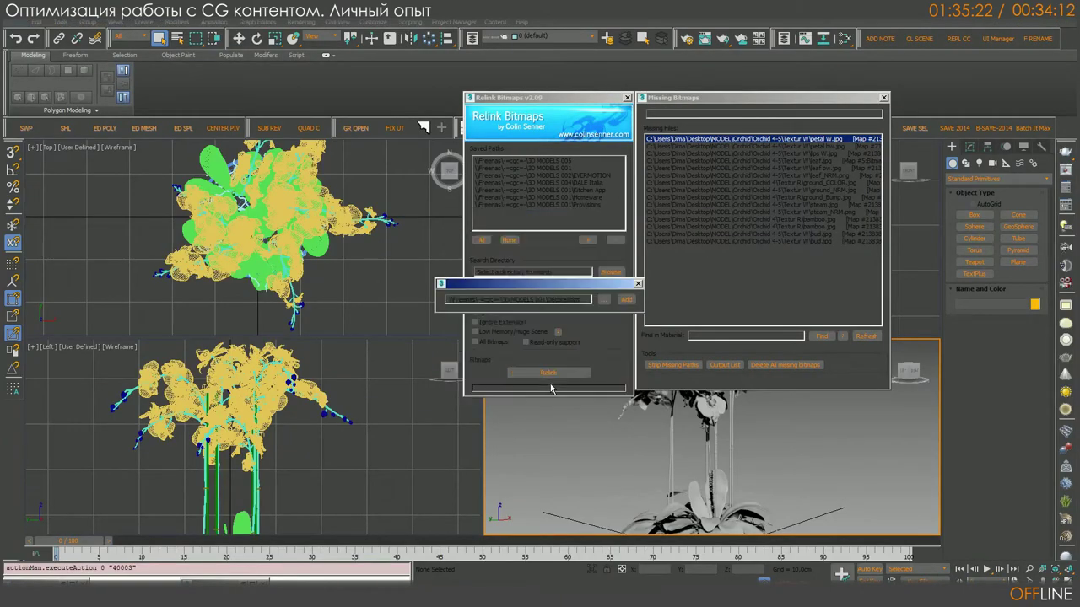
Step: Add the Decorations folder to the saved paths, relink the orchid's missing bitmaps from it, and close Relink Bitmaps
click(626, 299)
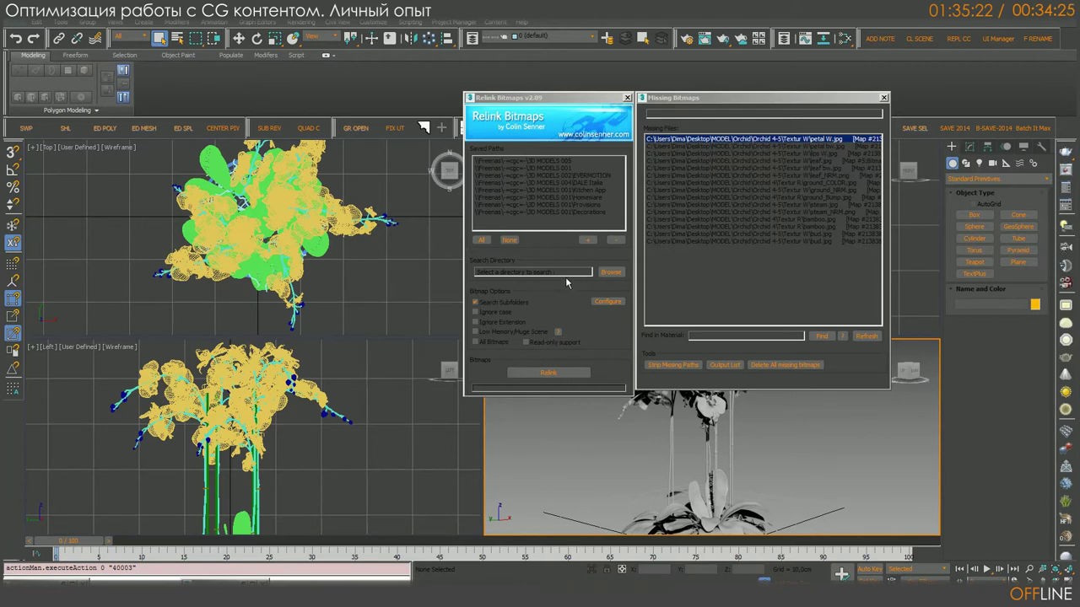
click(586, 211)
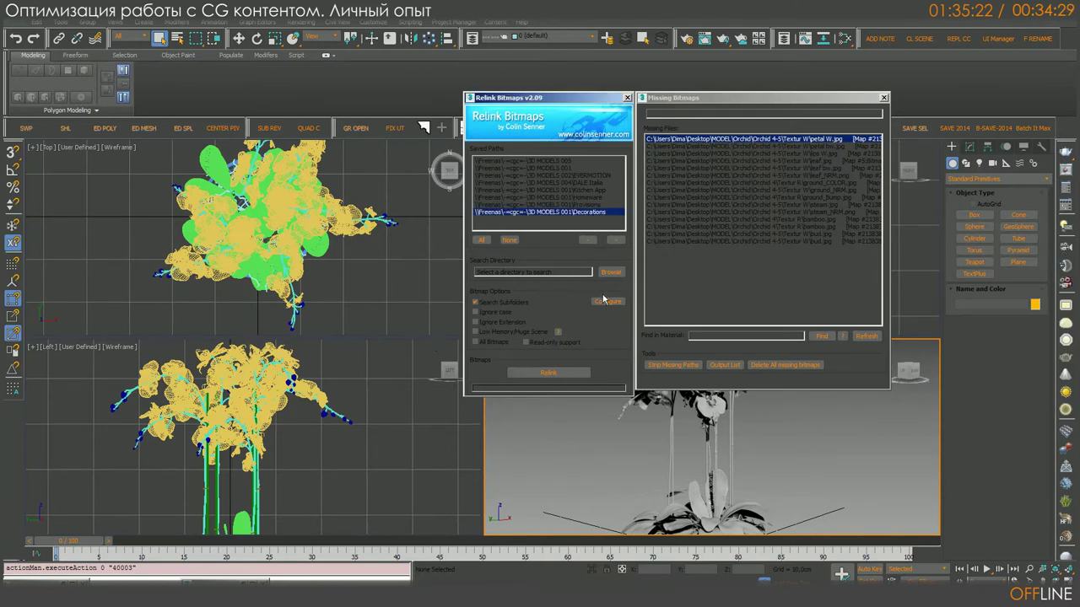
click(565, 376)
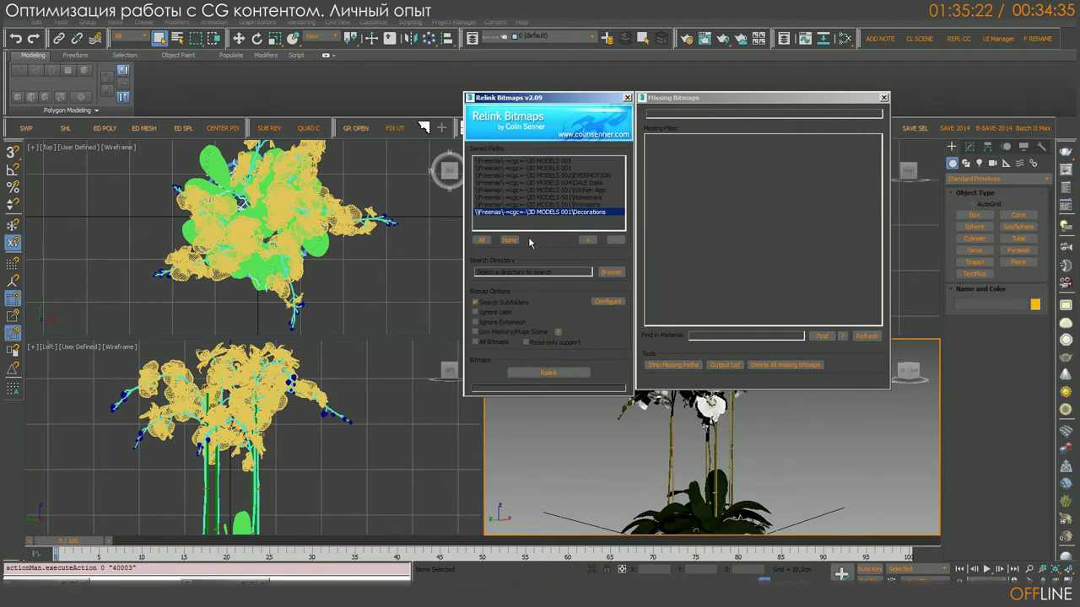
drag(571, 101, 484, 80)
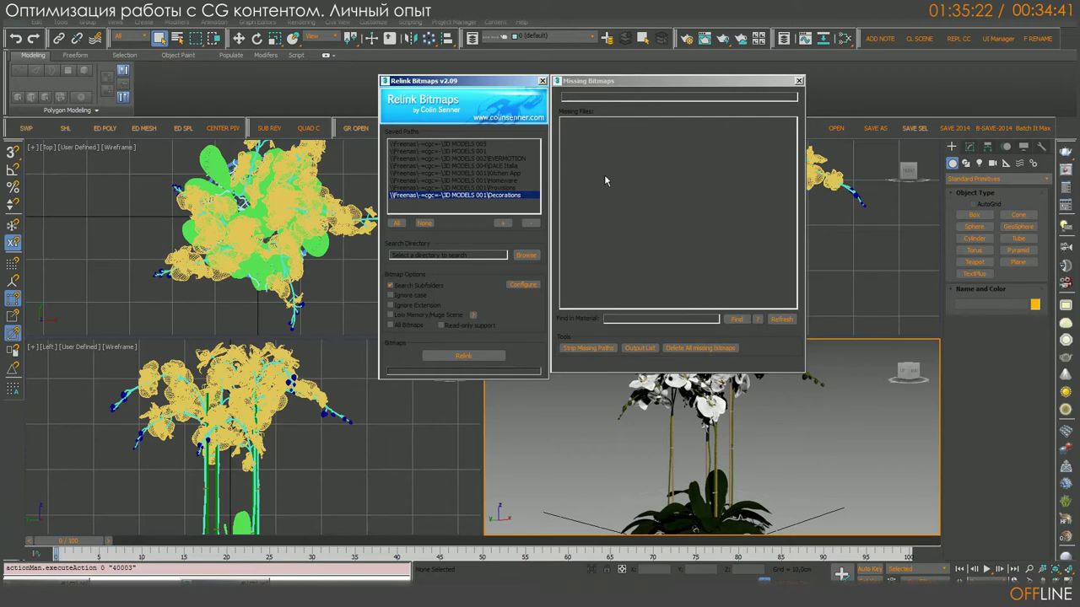
click(543, 81)
Step: Open Asset Tracking, refresh the orchid scene's asset list and widen the Name, Full Path and Status columns
key(shift+t)
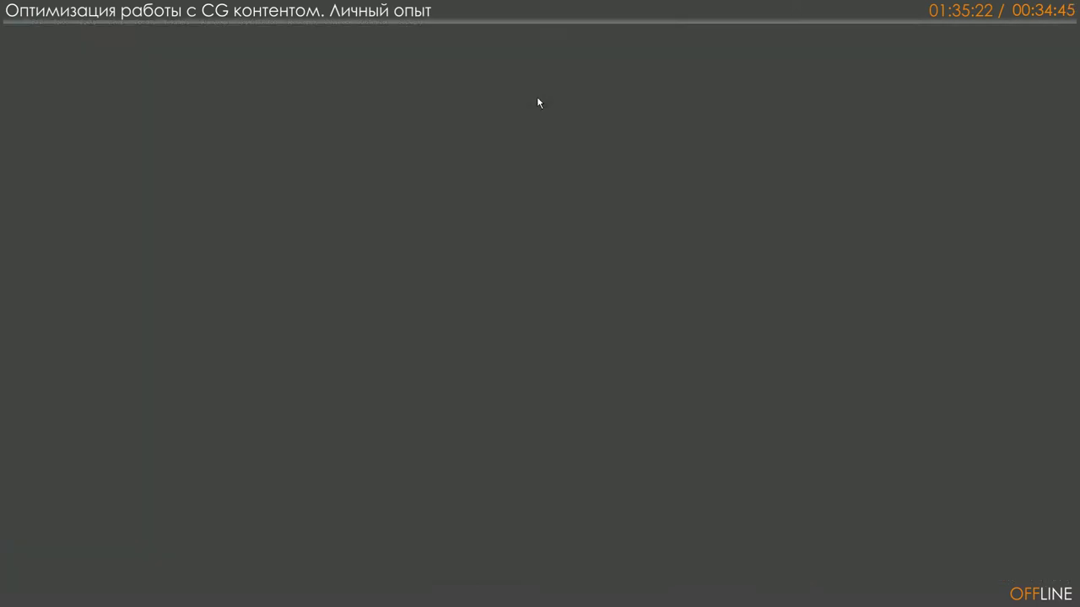
drag(249, 44, 366, 44)
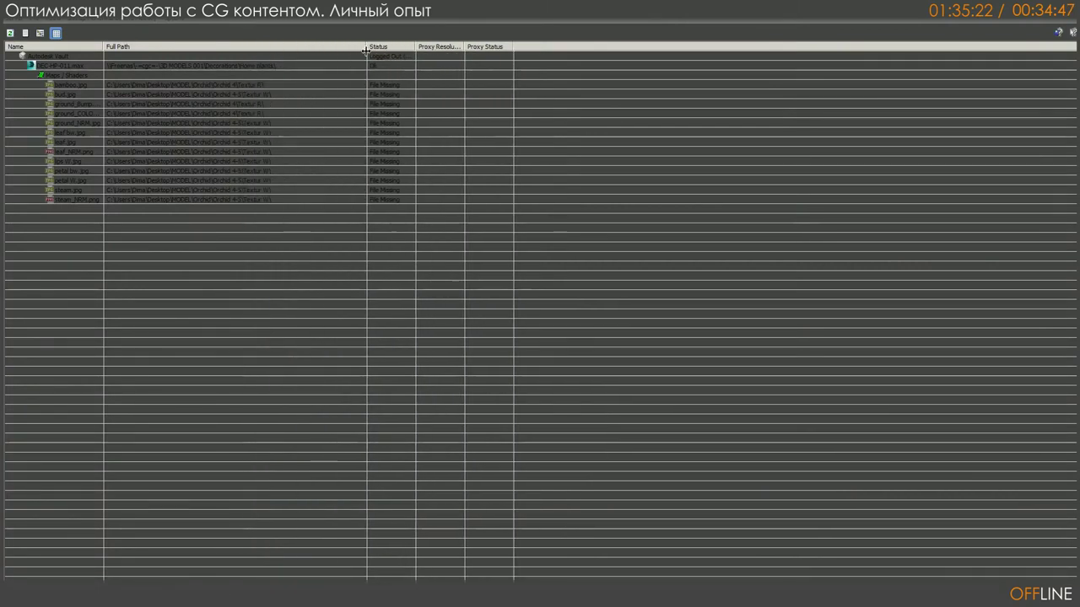
right_click(174, 191)
click(314, 385)
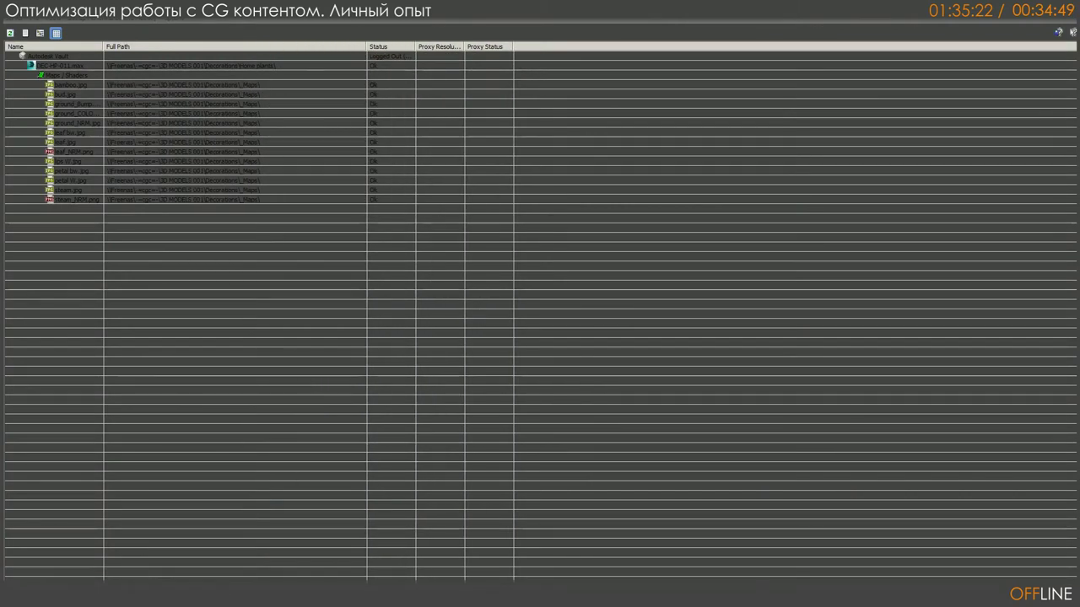
drag(367, 47, 400, 46)
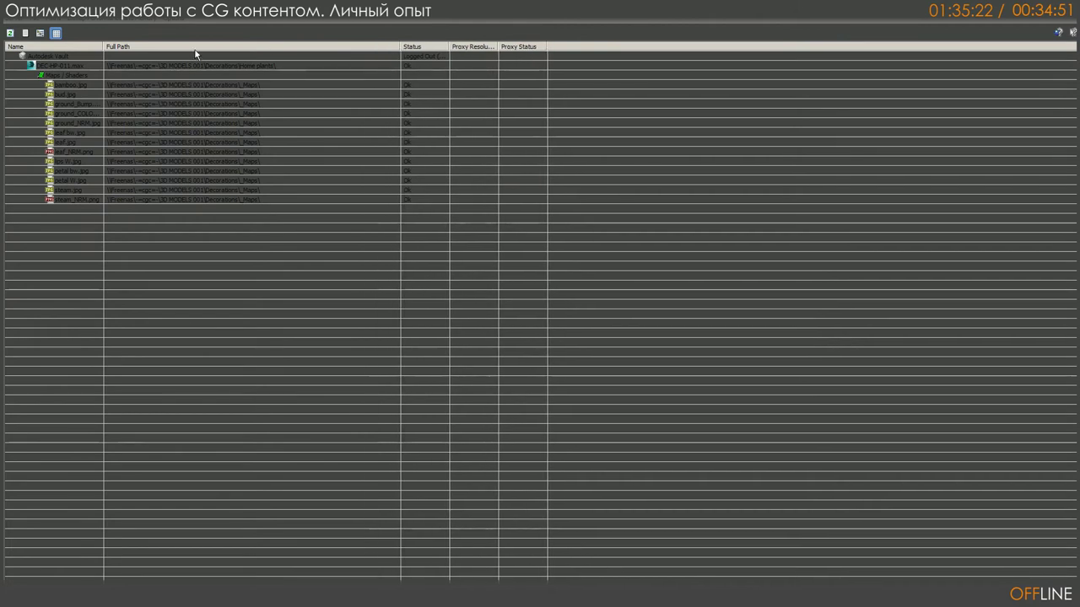
drag(103, 46, 179, 48)
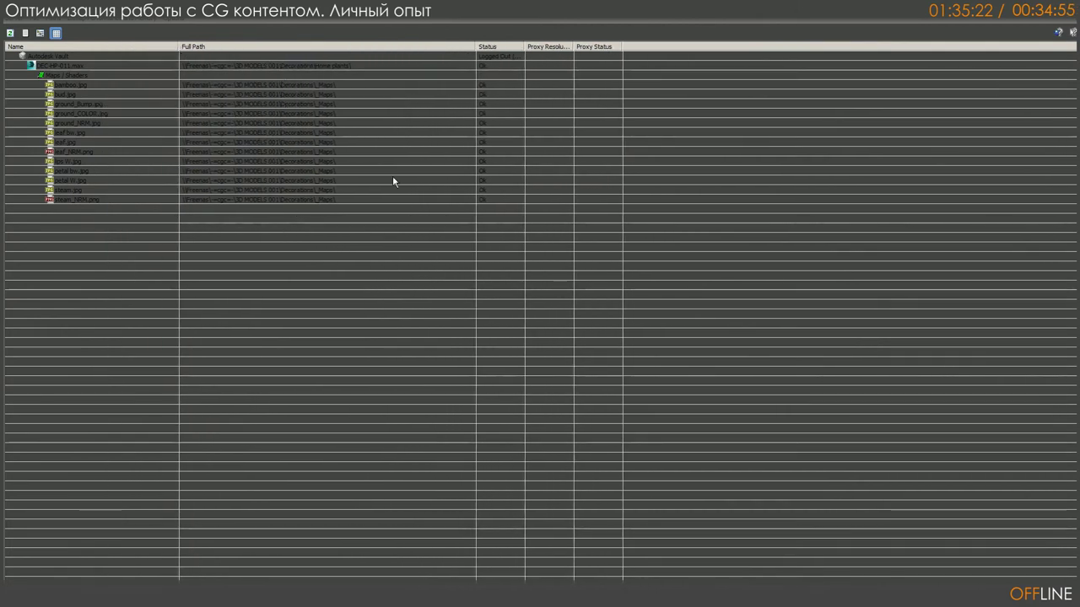
drag(524, 46, 648, 46)
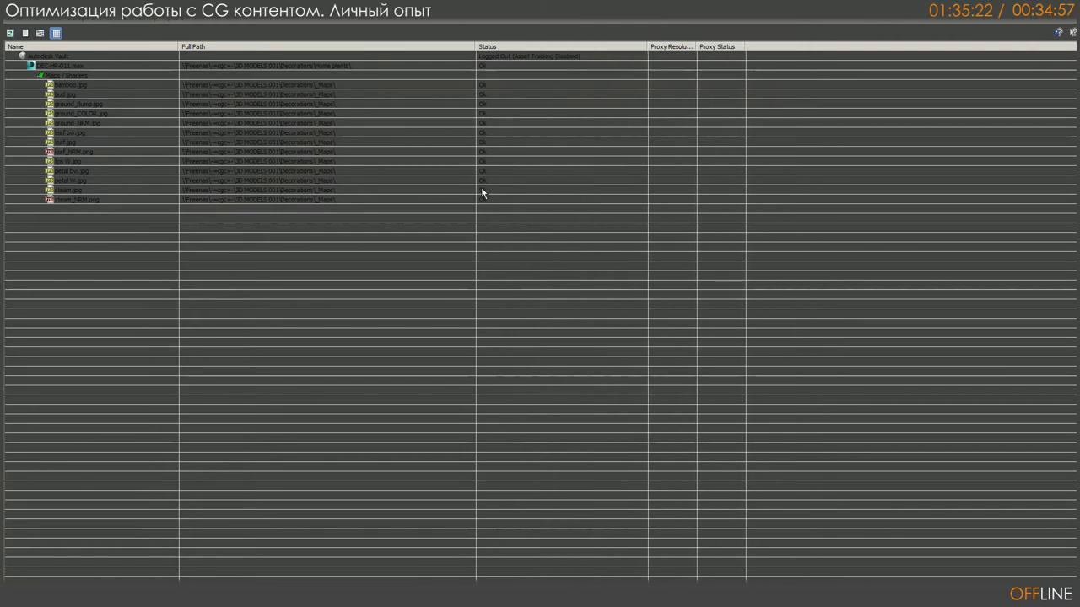
Step: Check the full paths and statuses of the relinked orchid textures and close Asset Tracking
click(246, 200)
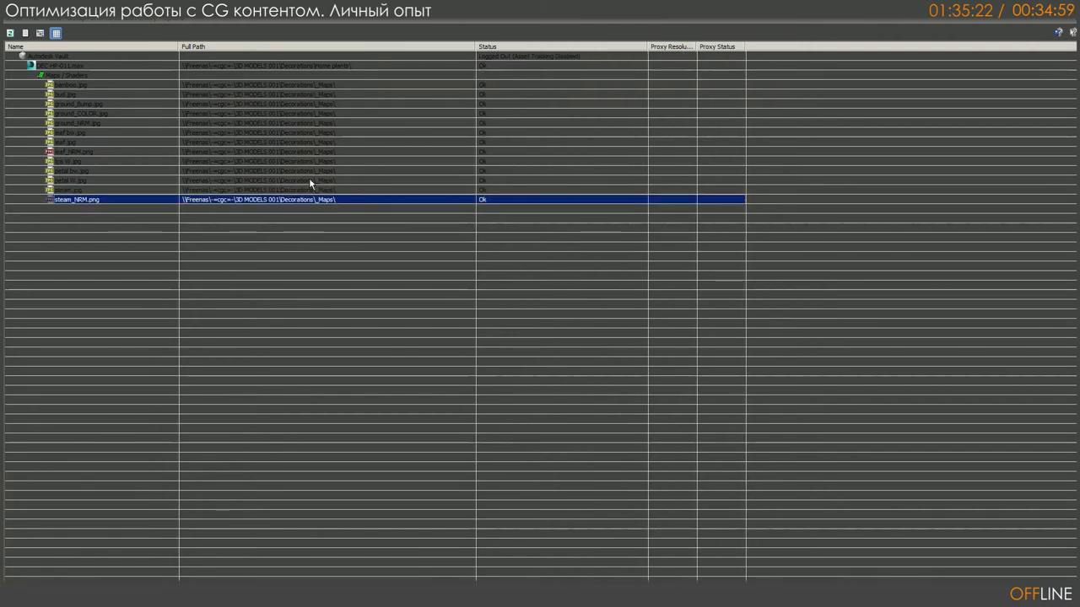
click(298, 133)
click(307, 104)
click(304, 88)
click(306, 123)
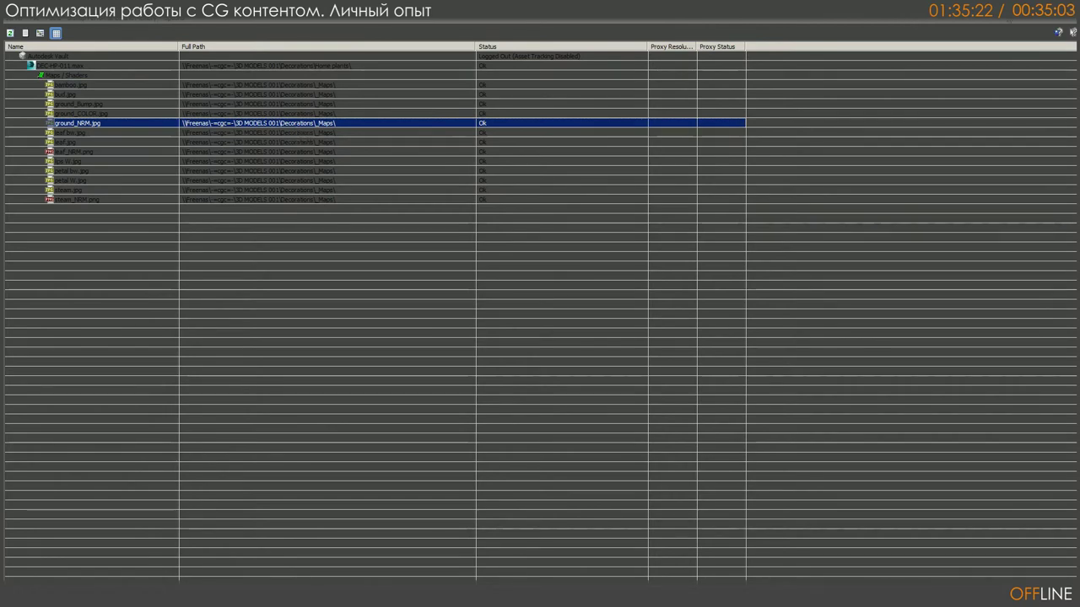
key(shift+t)
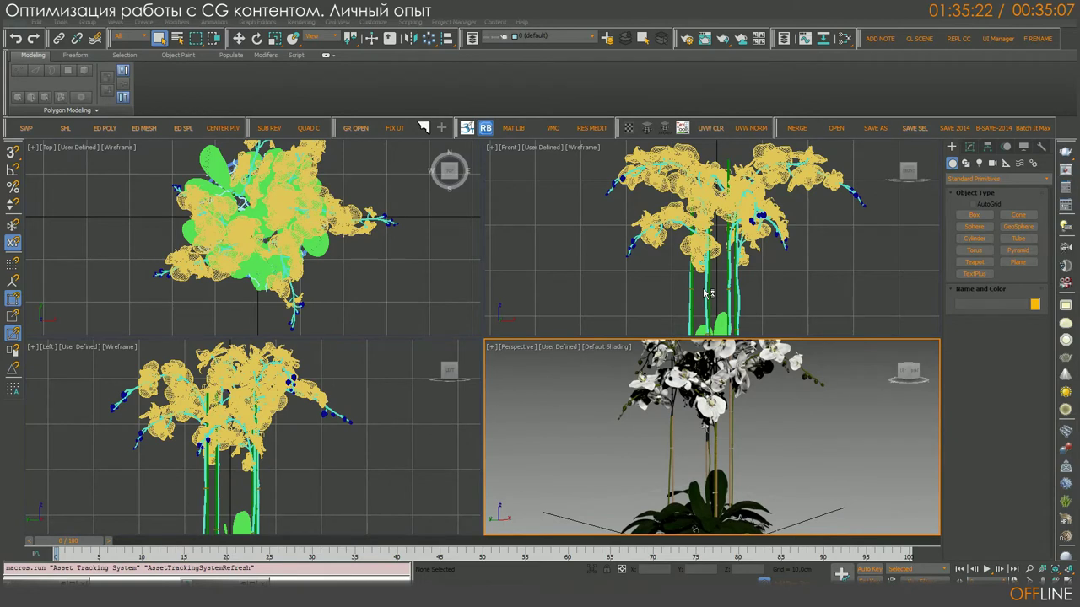
Step: Reopen Relink Bitmaps, review the saved library paths from Provisions up to EVERMOTION, and close it
key(shift+r)
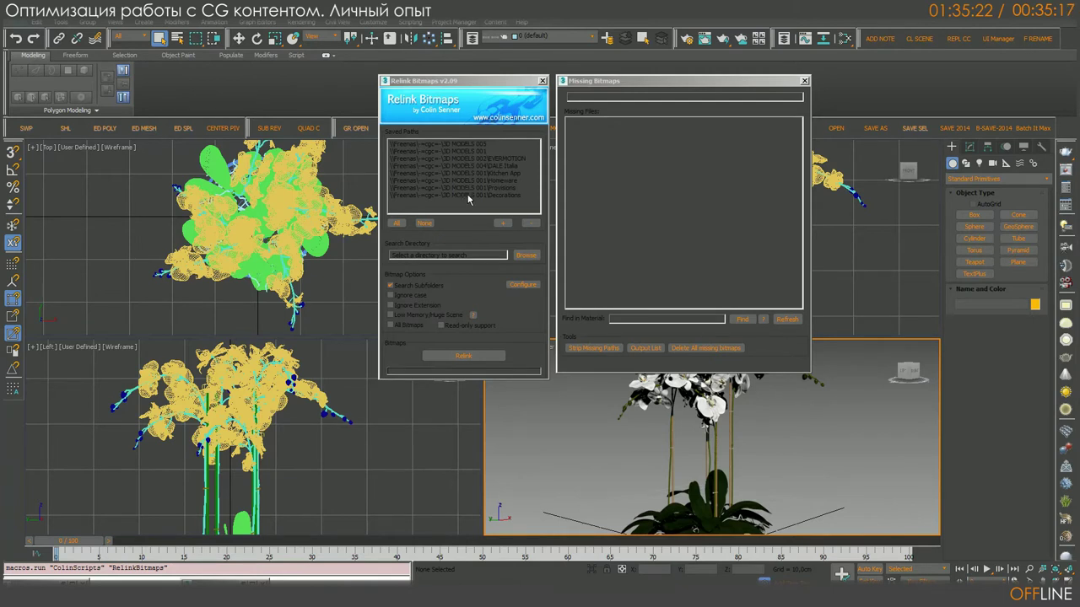
click(436, 188)
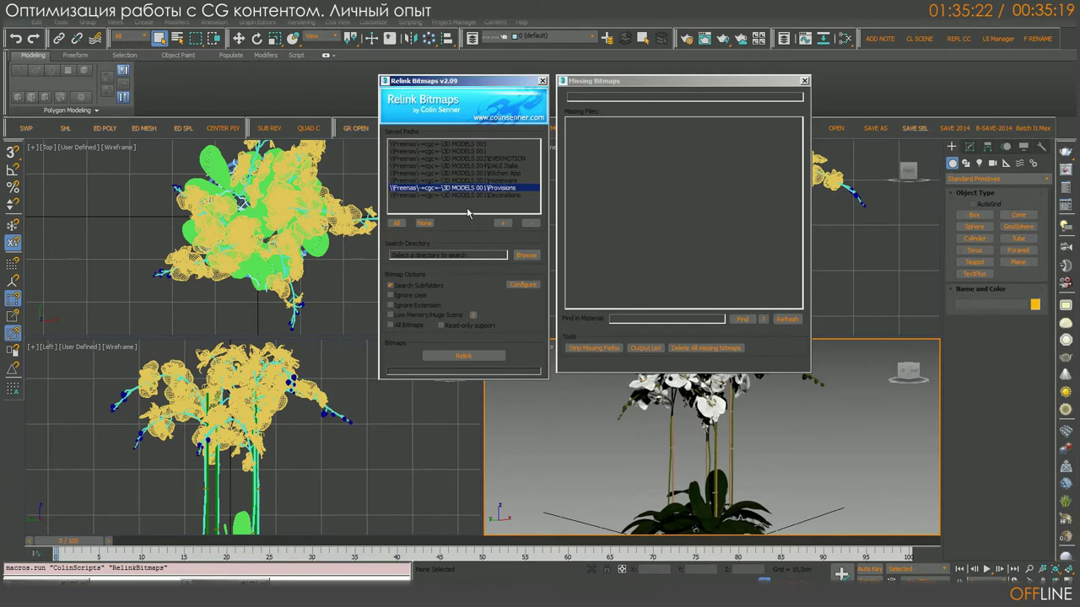
click(476, 181)
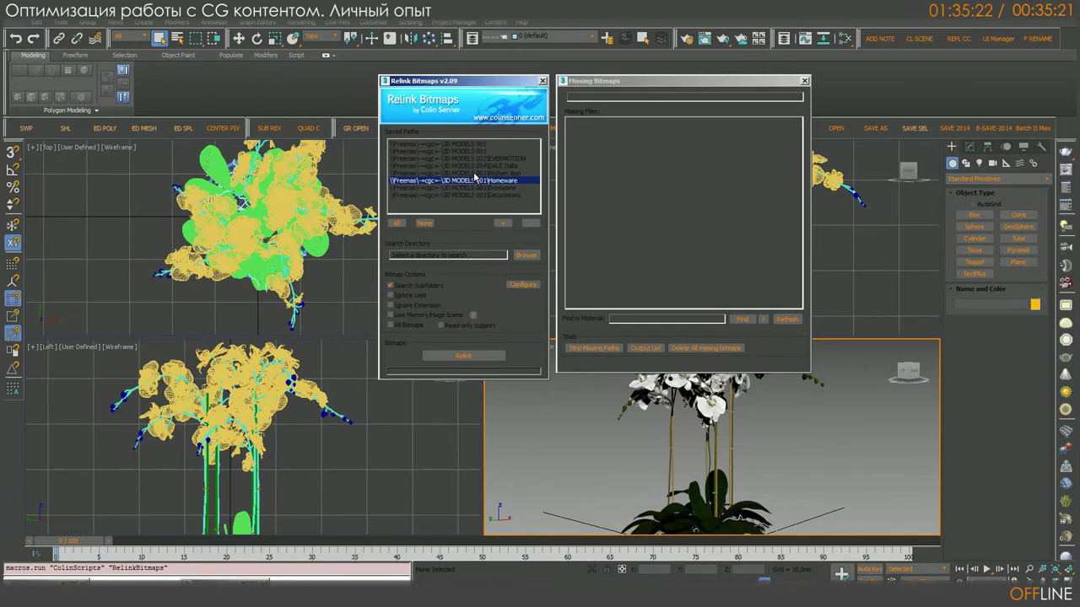
click(474, 174)
click(469, 166)
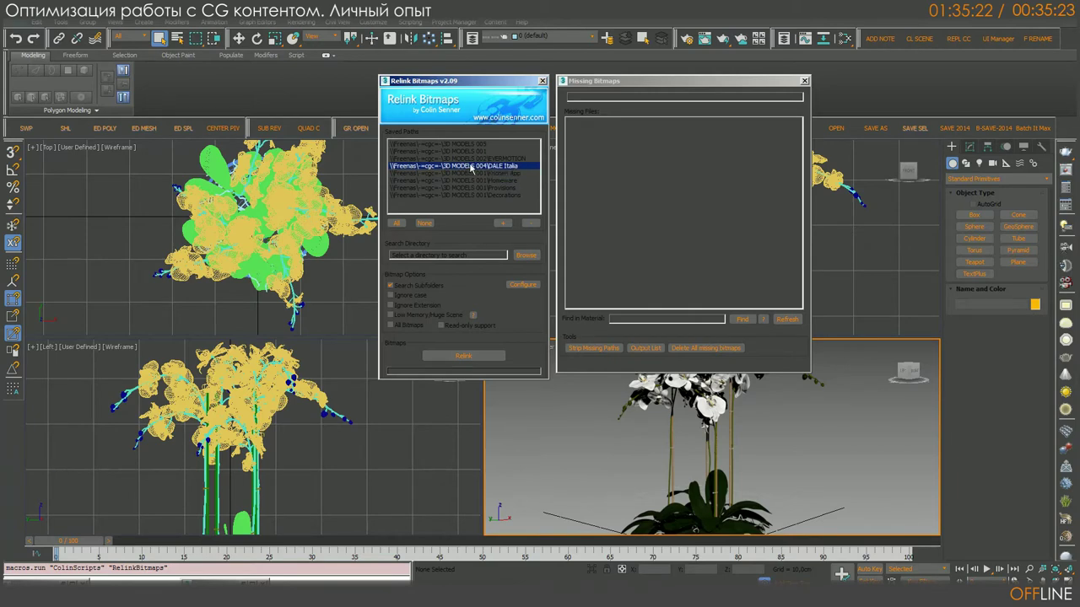
click(469, 159)
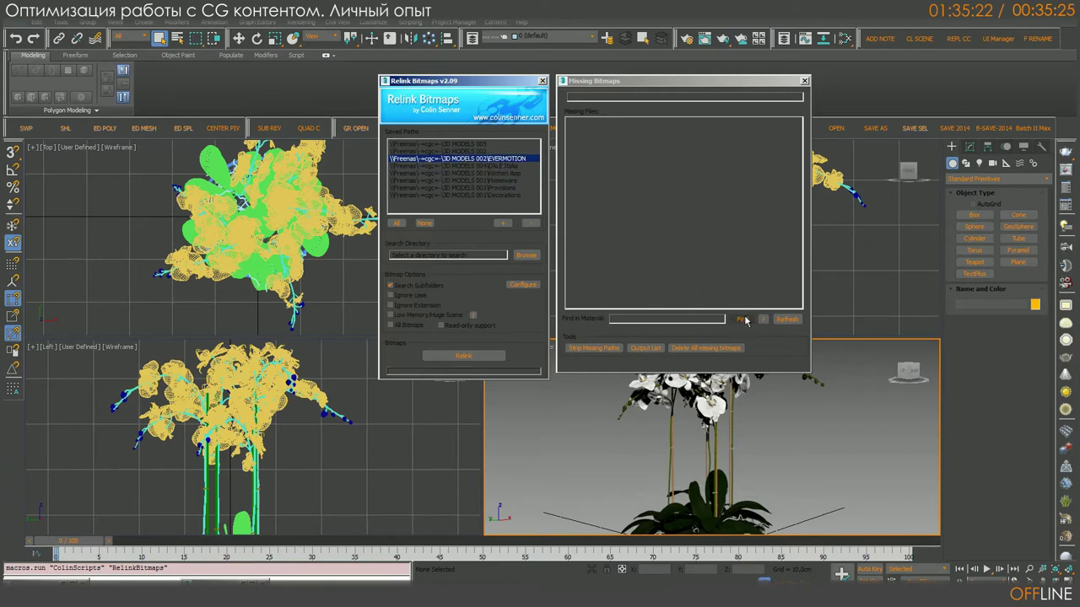
drag(492, 81, 512, 58)
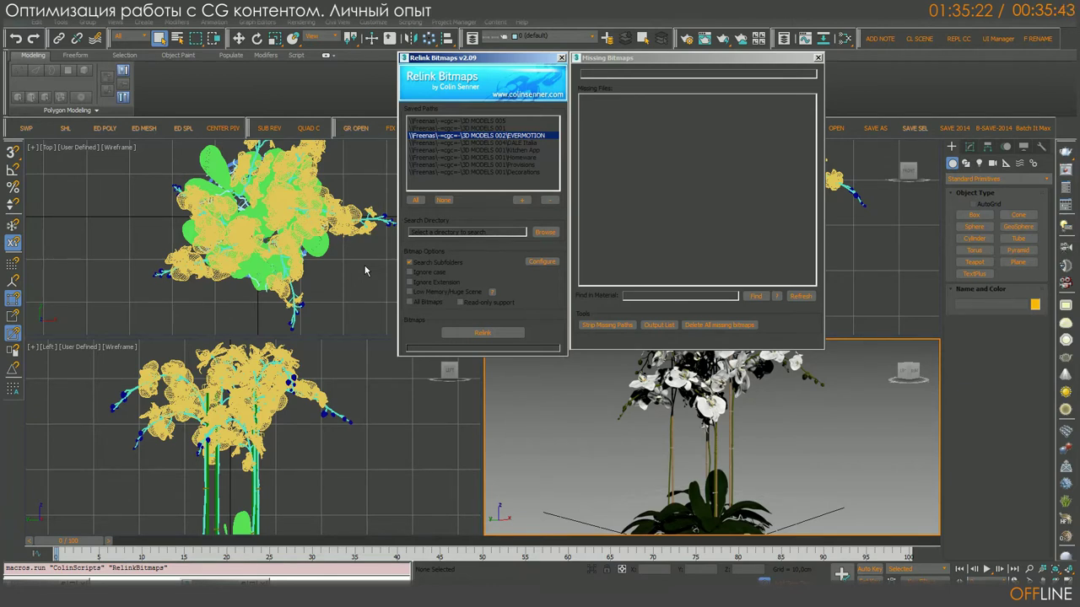
click(561, 58)
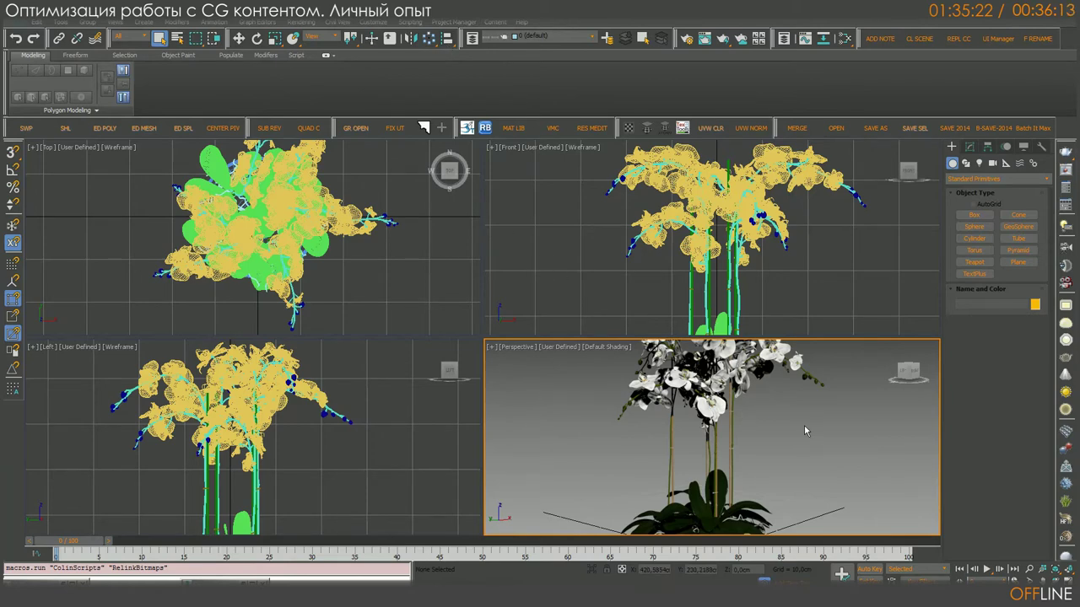
Step: Reopen DEC-HP-011.max without saving the scene changes, continuing through the loading prompts
click(759, 358)
click(698, 243)
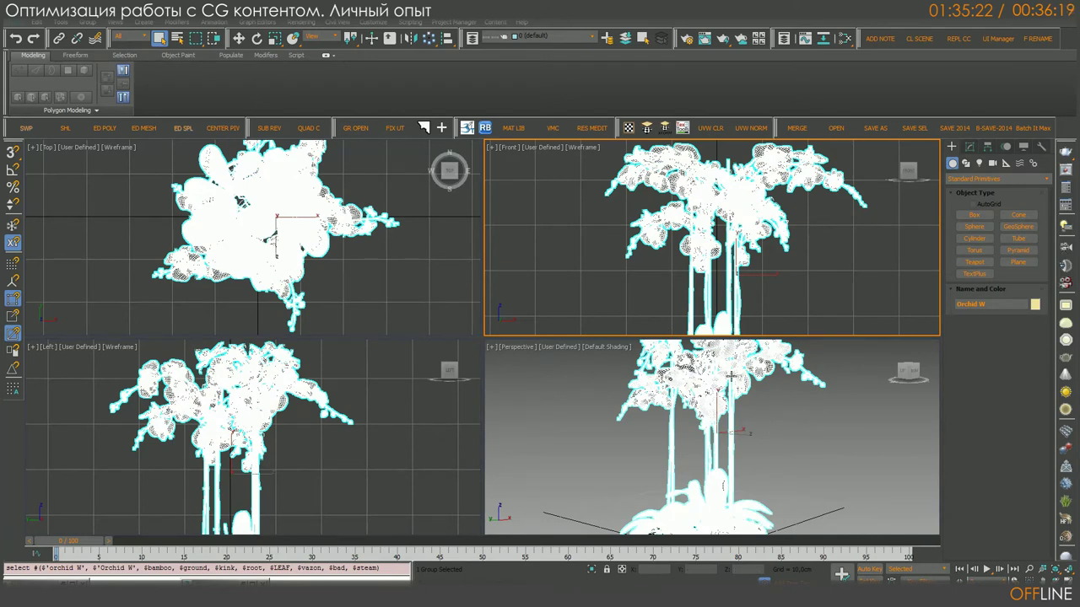
key(ctrl+o)
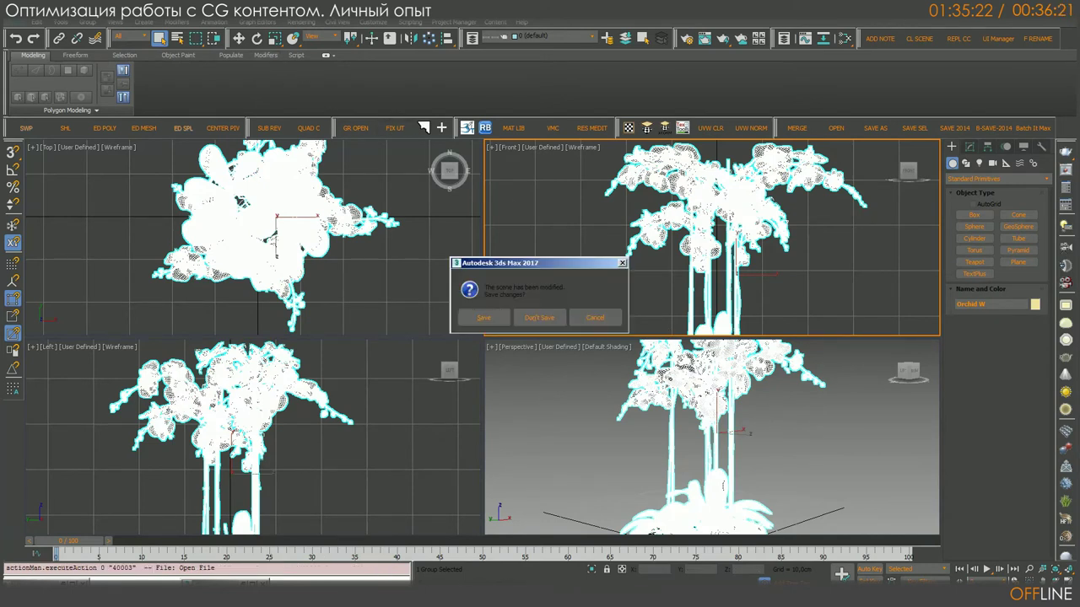
click(539, 317)
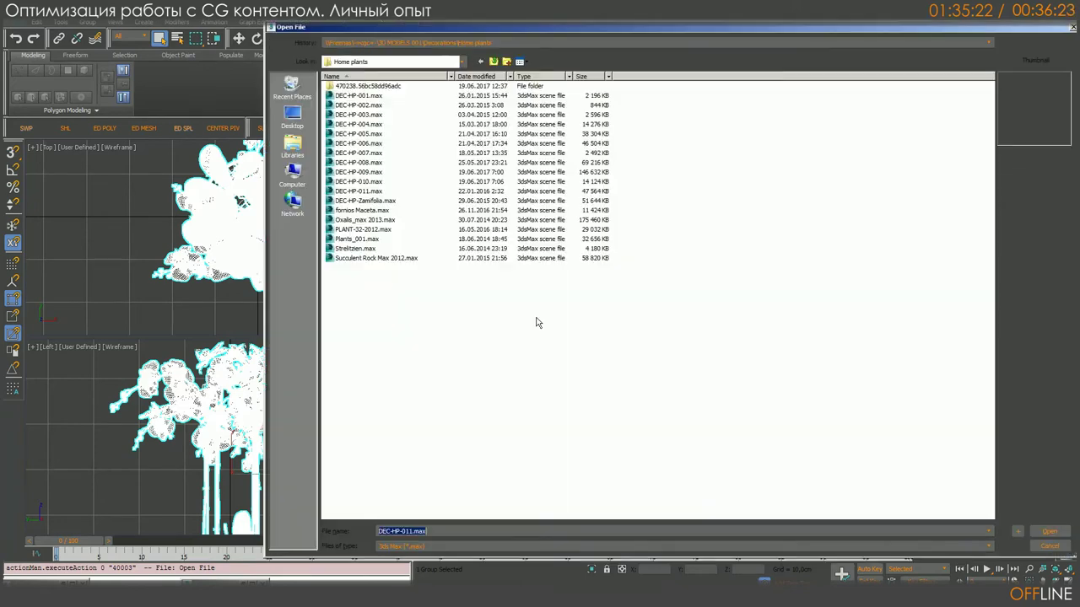
click(1049, 532)
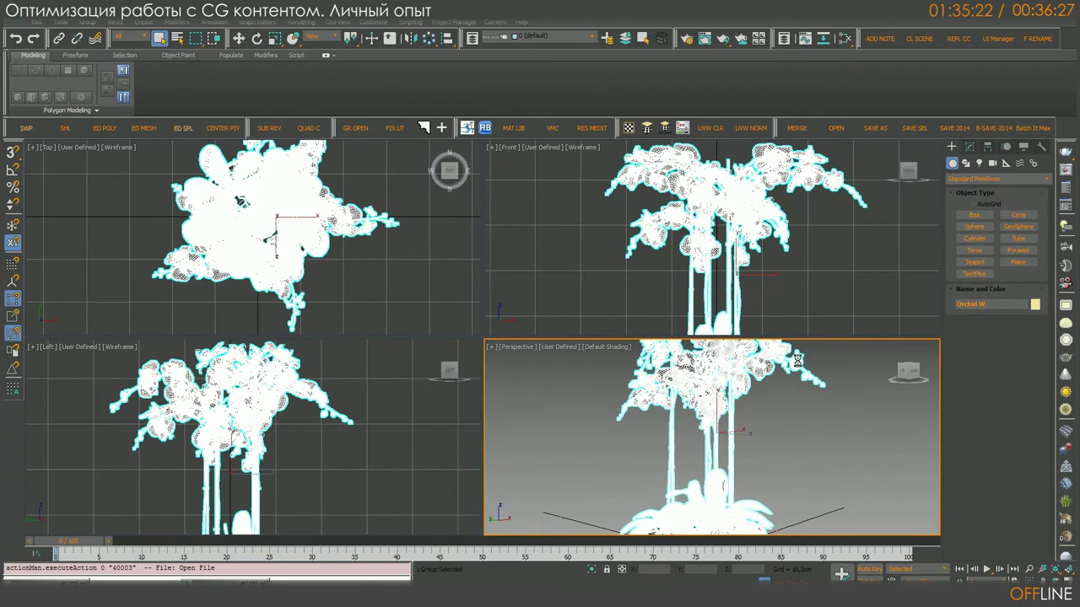
click(594, 390)
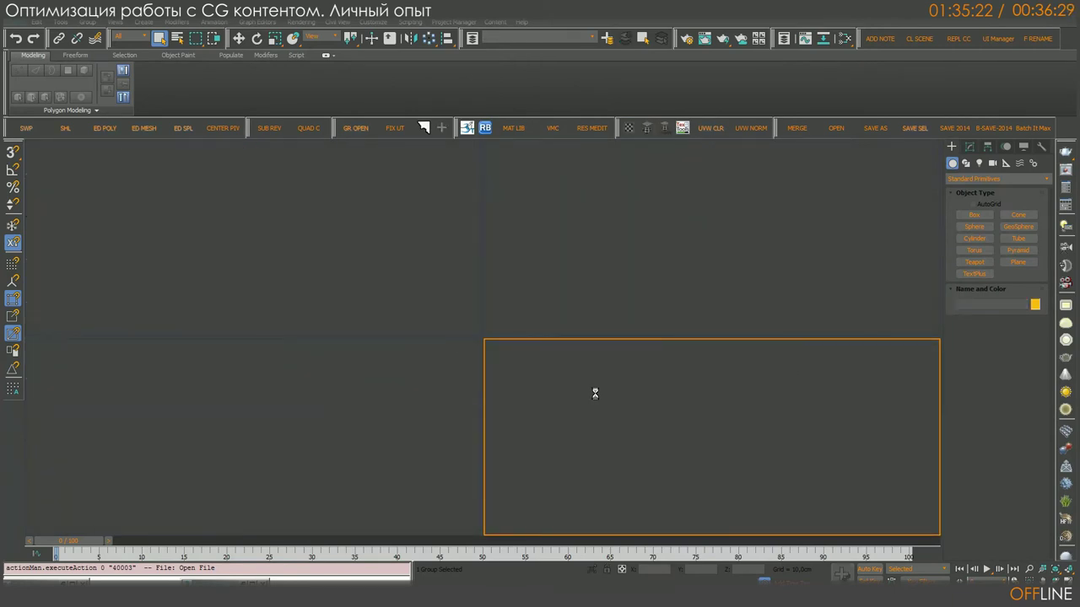
click(673, 409)
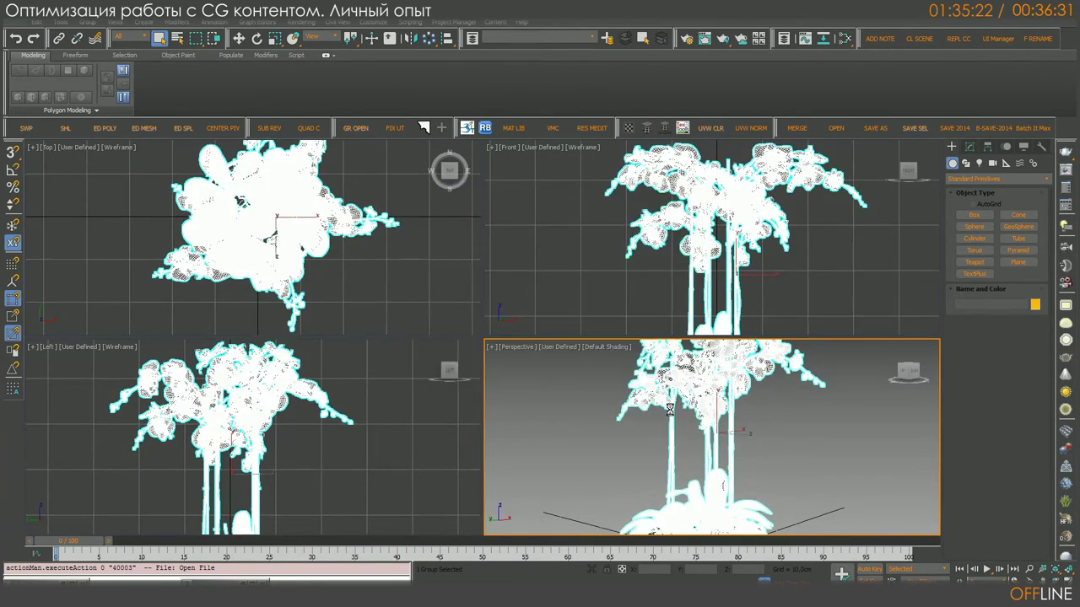
click(806, 437)
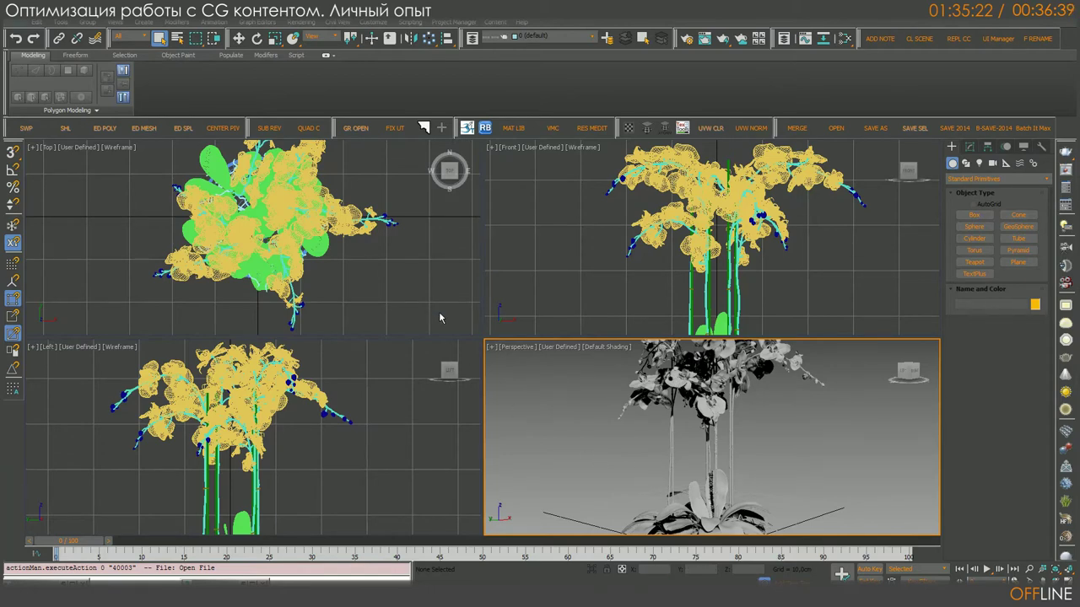
Step: Select all missing orchid textures from bamboo.jpg to steam_NRM.png in Asset Tracking and open the Specify Assets Path dialog for them
key(shift+t)
click(79, 199)
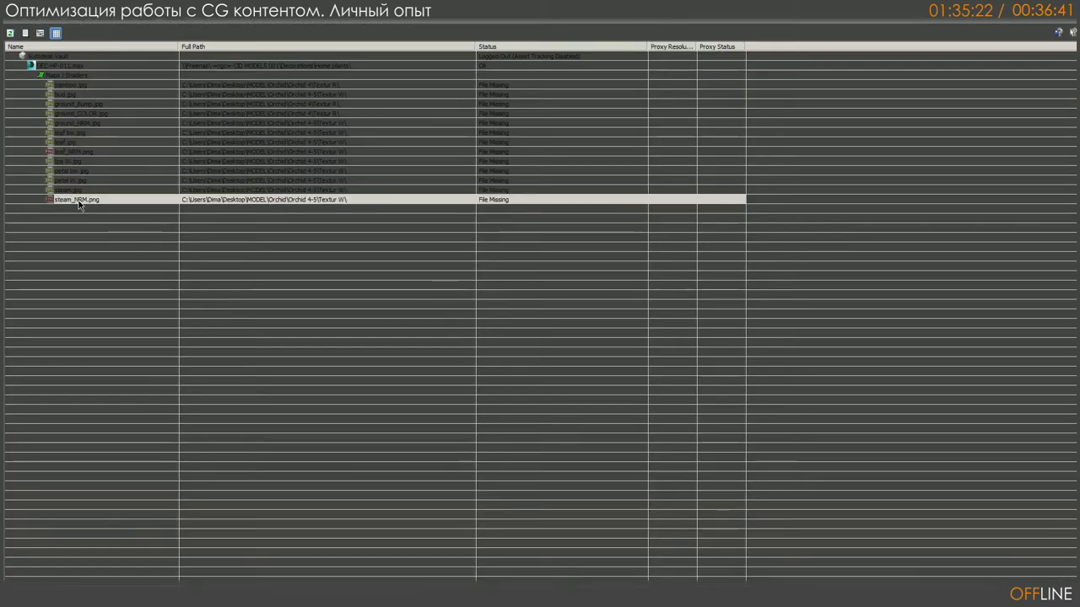
shift+click(82, 87)
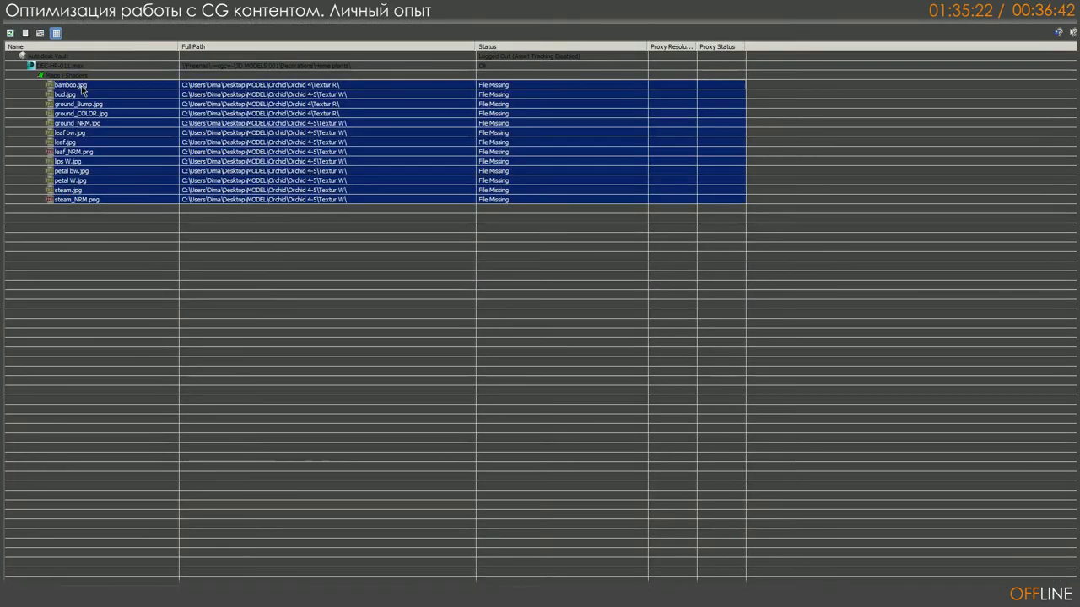
right_click(92, 152)
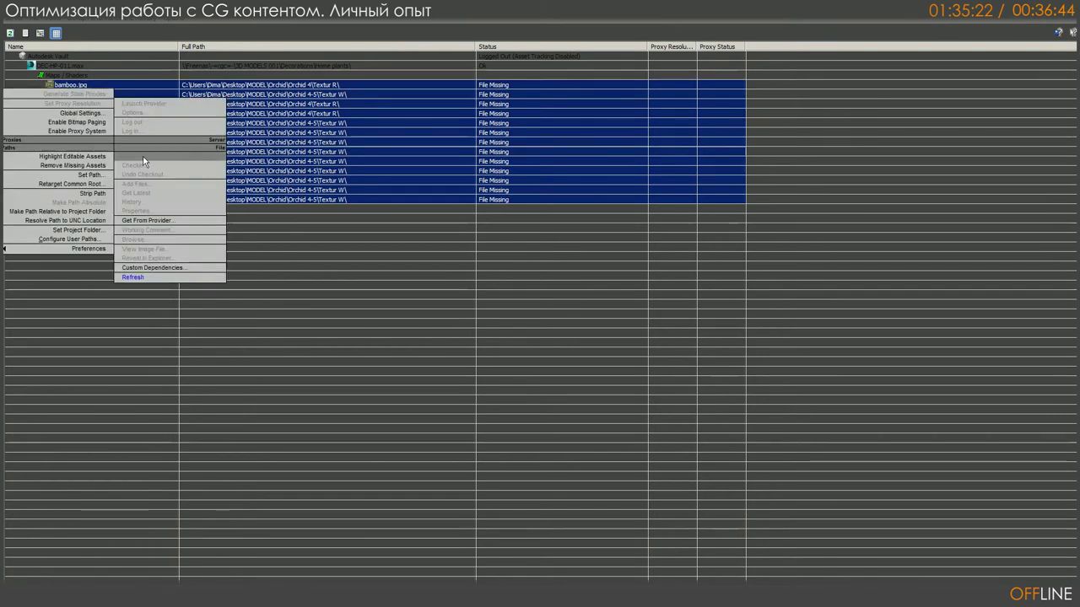
click(90, 175)
drag(525, 267, 529, 166)
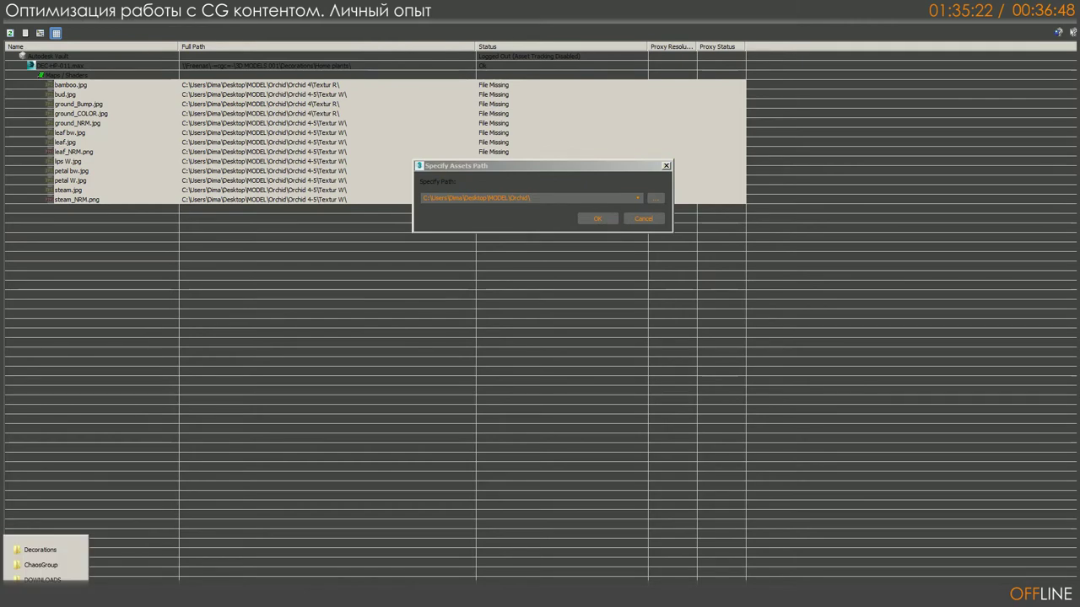
Step: Find the TEMP maps folder in Windows Explorer and set \\Freenas\-=cgc=-\3D MODELS 001\Decorations\_Maps\TEMP as the selected textures' path in 3ds Max
click(40, 550)
double_click(70, 84)
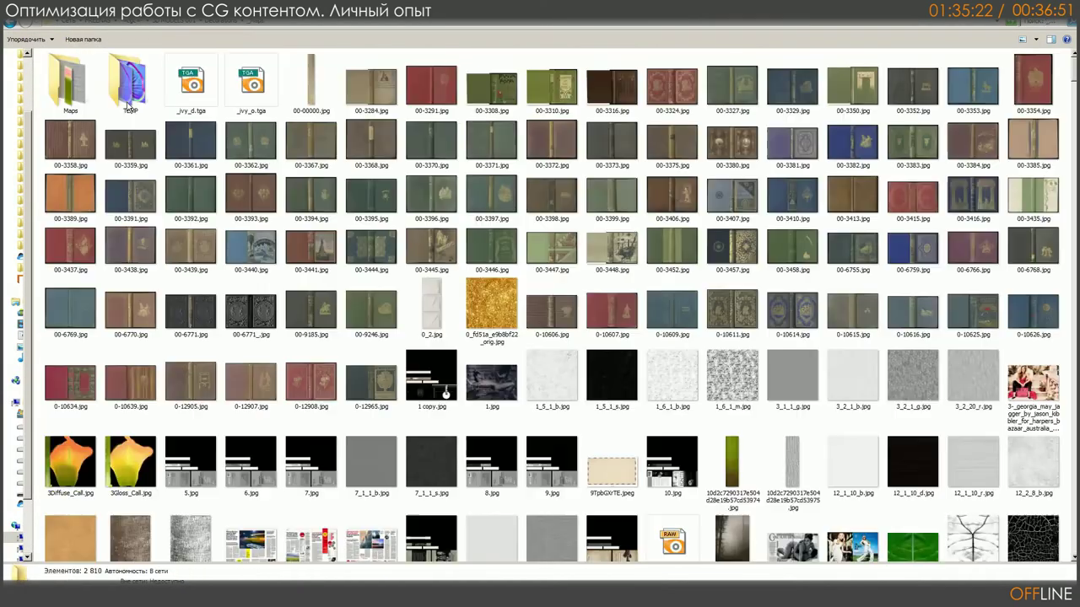
double_click(131, 81)
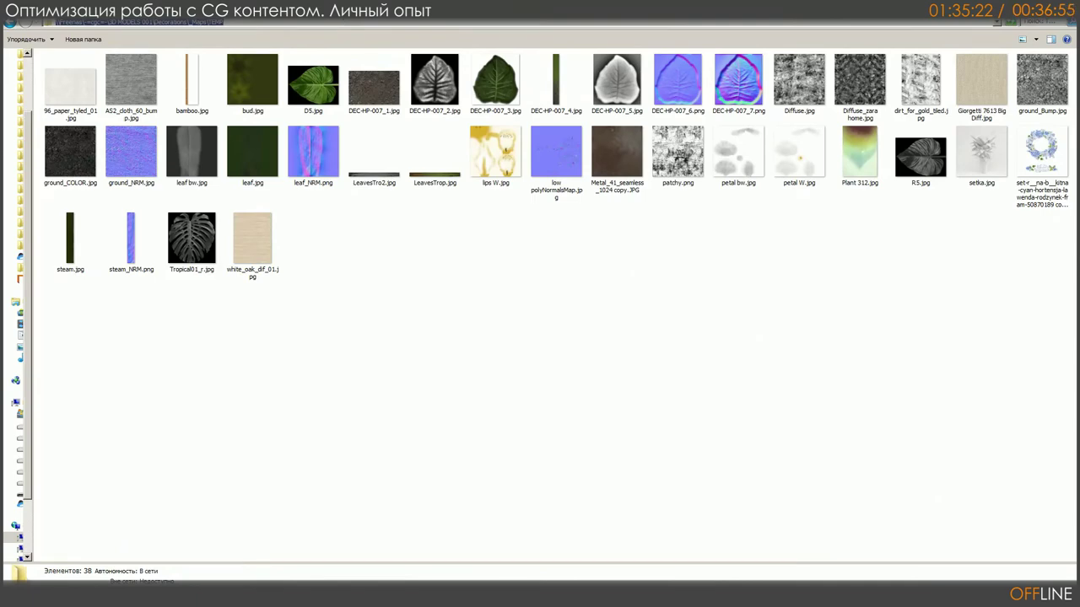
key(alt+Tab)
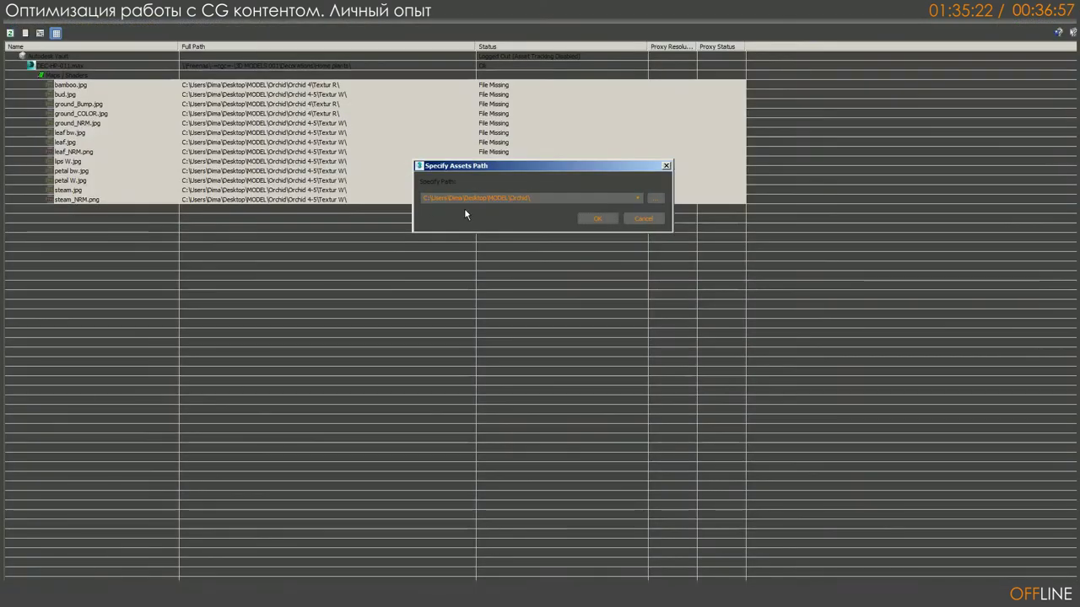
click(597, 219)
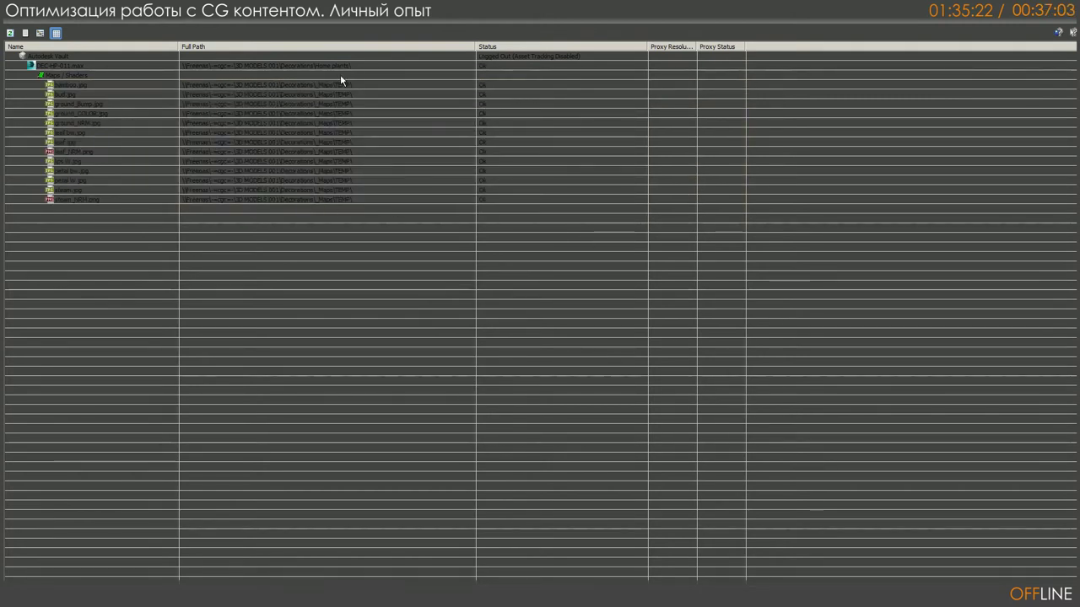
Step: Widen the Name column in Asset Tracking and select all the scene's texture maps, from bamboo.jpg down to the last PNG
drag(179, 46, 221, 46)
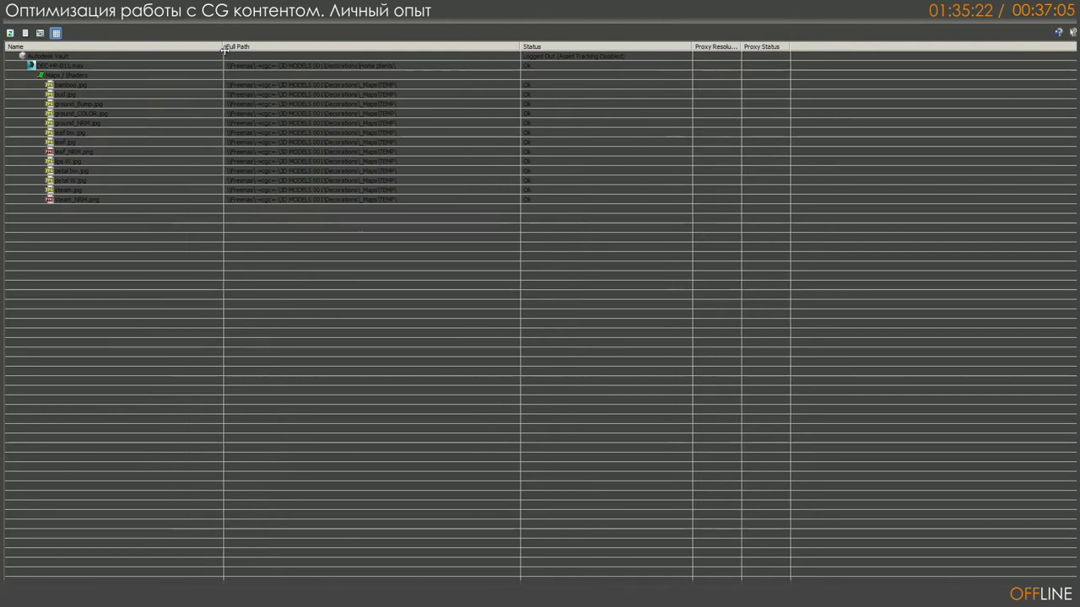
click(76, 86)
shift+click(74, 199)
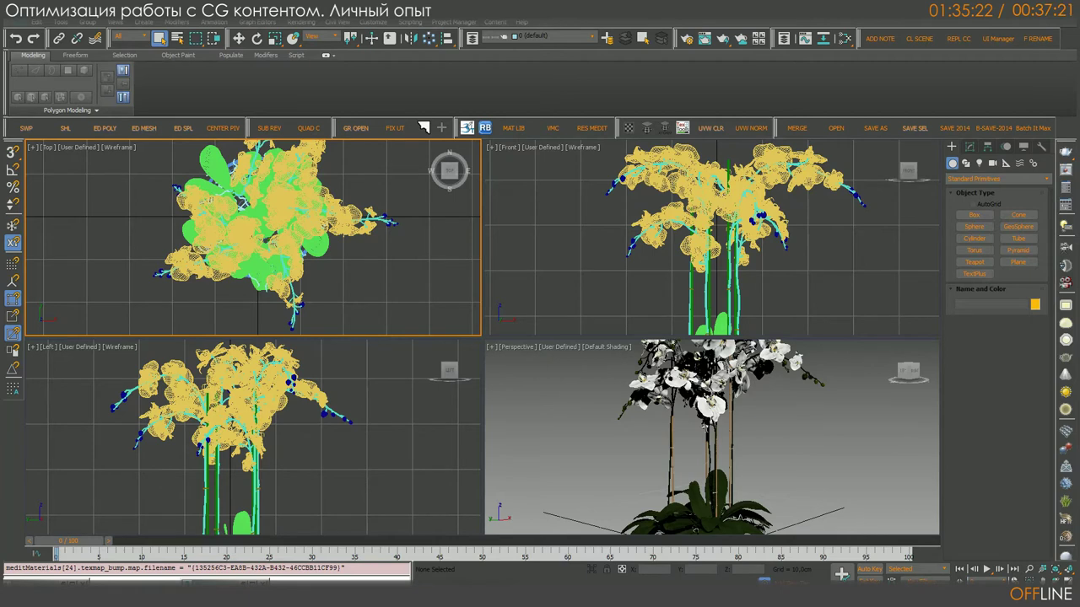
Step: Batch-rename the selected texture files with the prefix DEC-HP-011 using the file renaming script, and close the script window
click(1037, 39)
drag(547, 286, 545, 195)
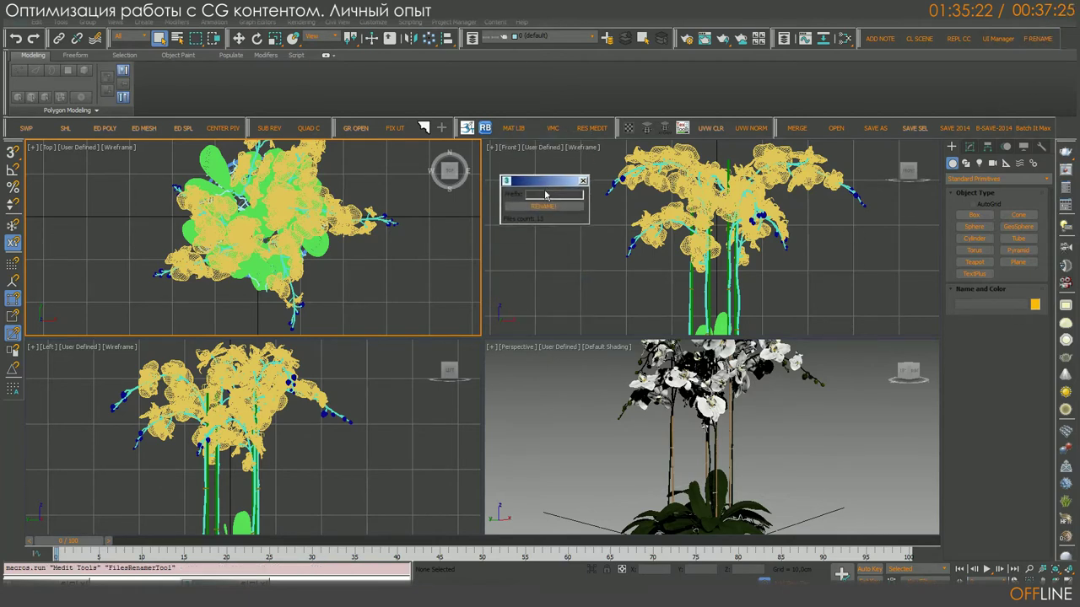
click(542, 195)
drag(552, 181, 551, 171)
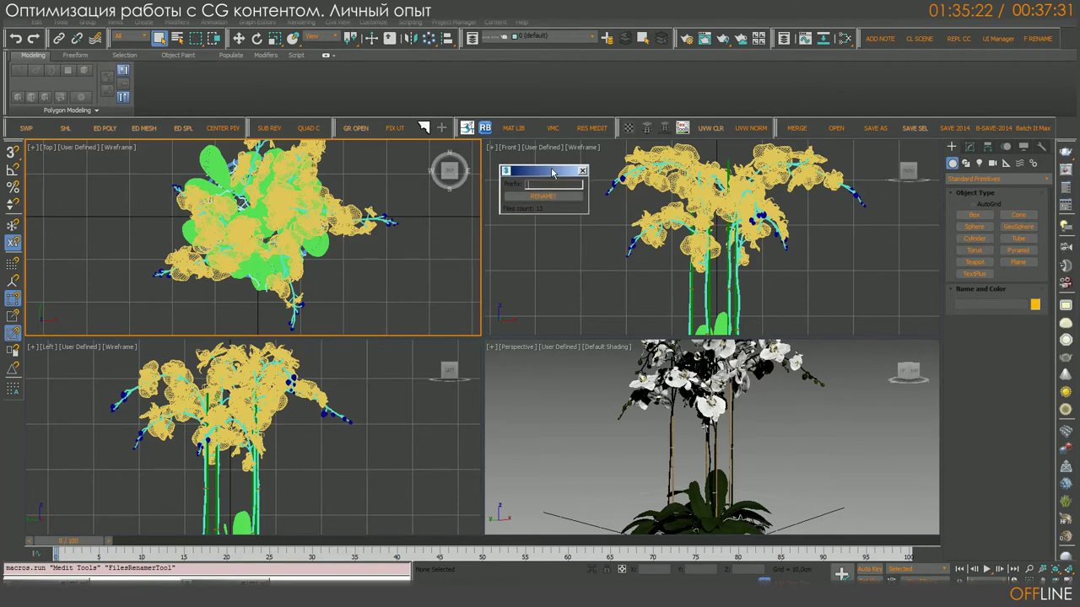
click(545, 183)
click(549, 184)
key(Return)
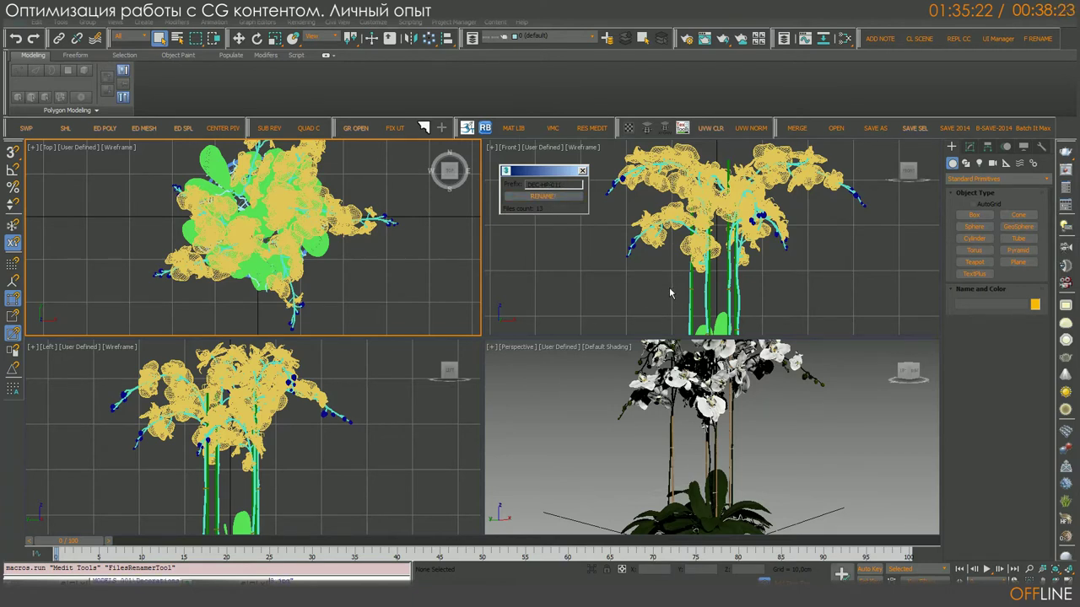
click(582, 171)
click(580, 177)
Step: Check the new names of the texture maps in Asset Tracking, from DEC-HP-011_1.jpg to DEC-HP-011_9.jpg
key(shift+t)
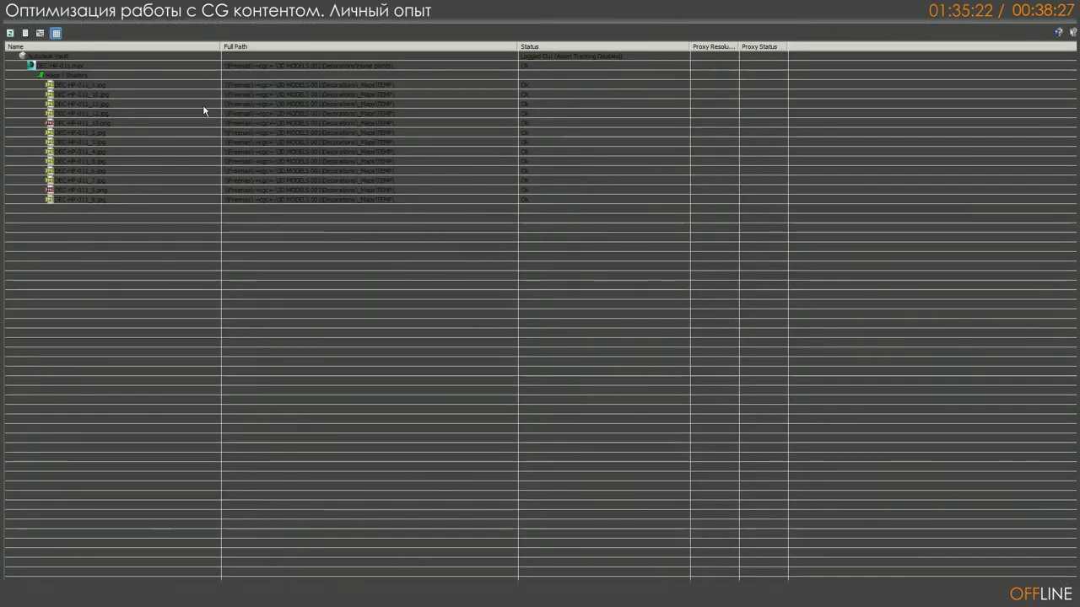
click(80, 85)
click(96, 198)
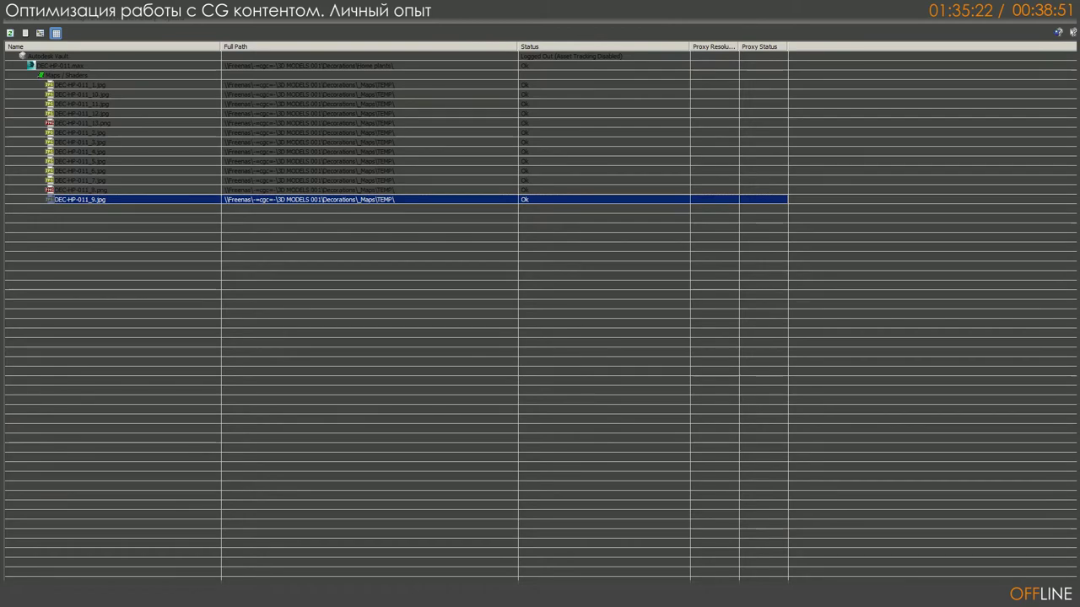
key(shift+t)
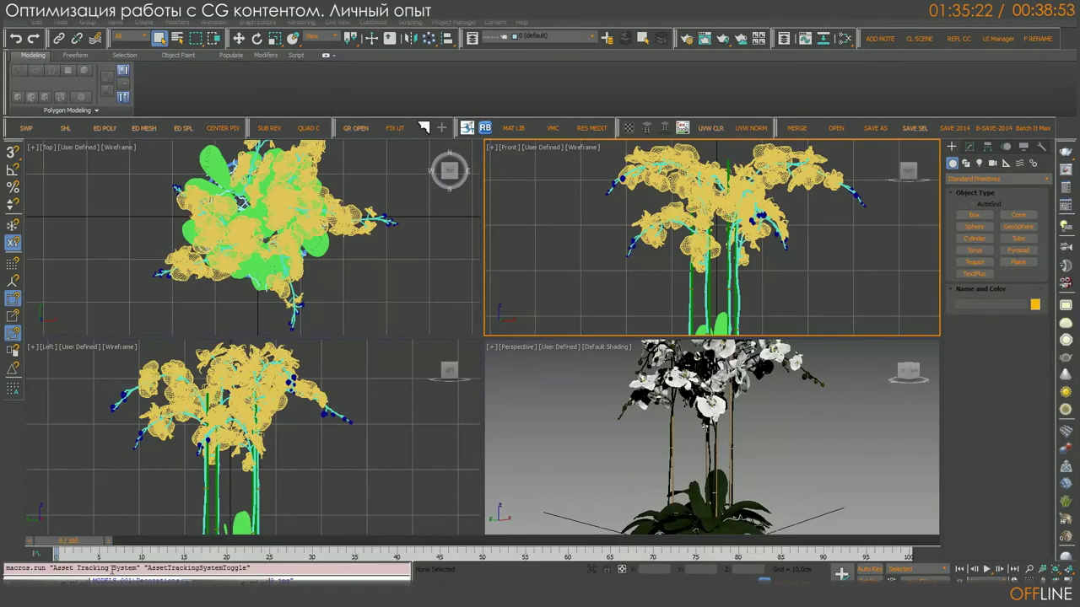
Step: Switch to Windows Explorer and move DEC-HP-011_1.jpg through DEC-HP-011_13.png from the TEMP folder to the parent _Maps folder
click(47, 561)
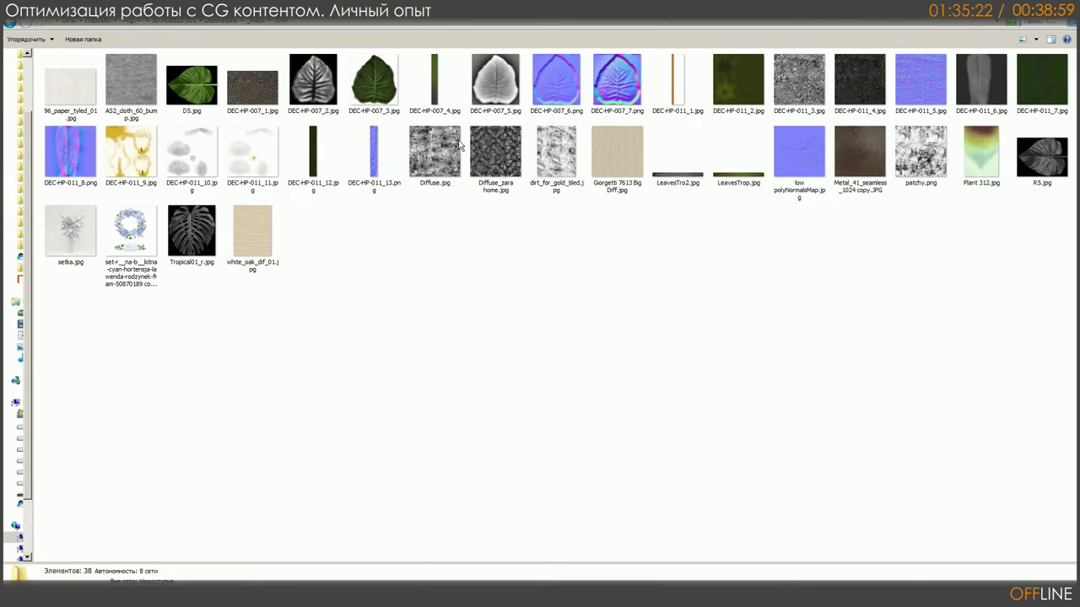
click(743, 91)
click(693, 95)
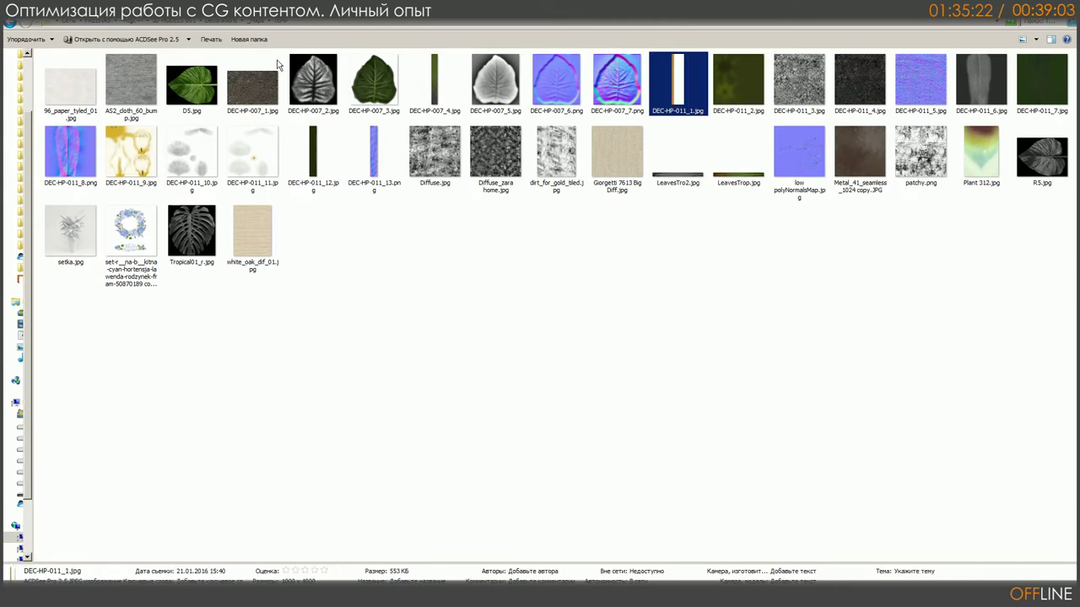
shift+click(371, 169)
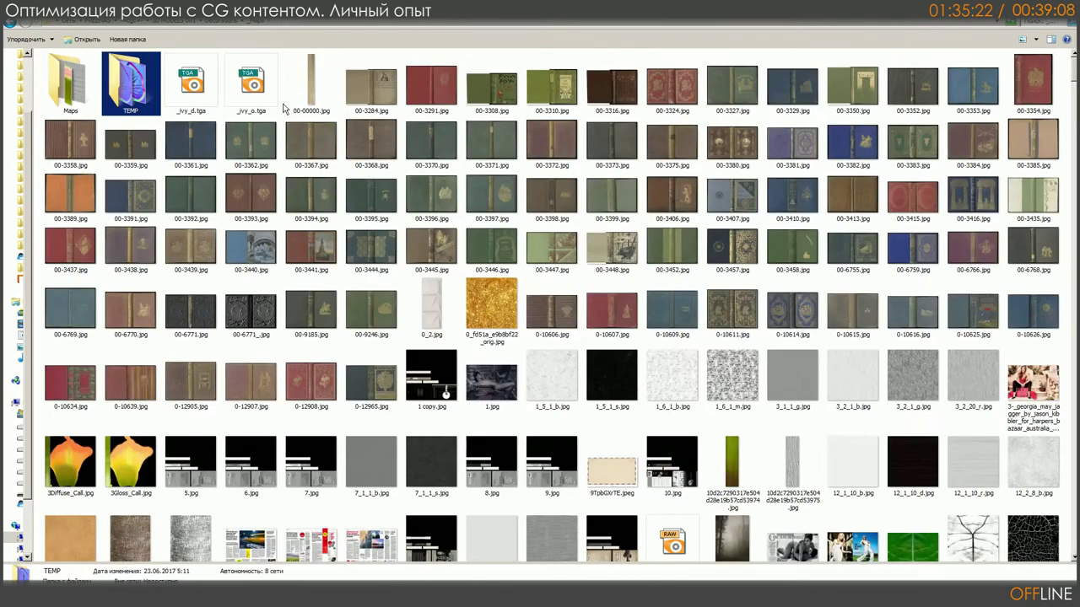
click(287, 108)
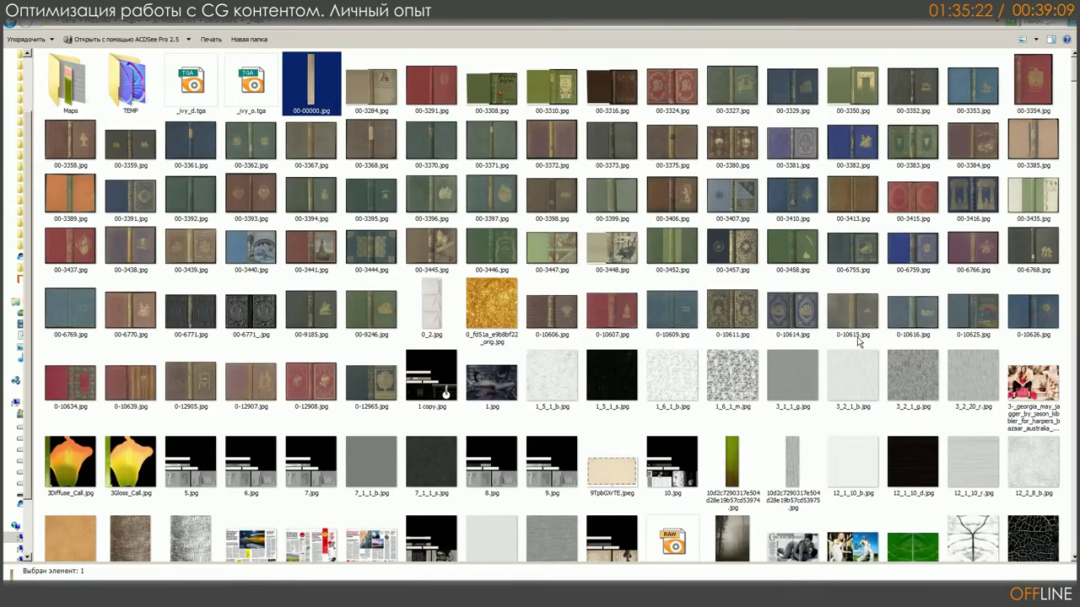
key(ctrl+v)
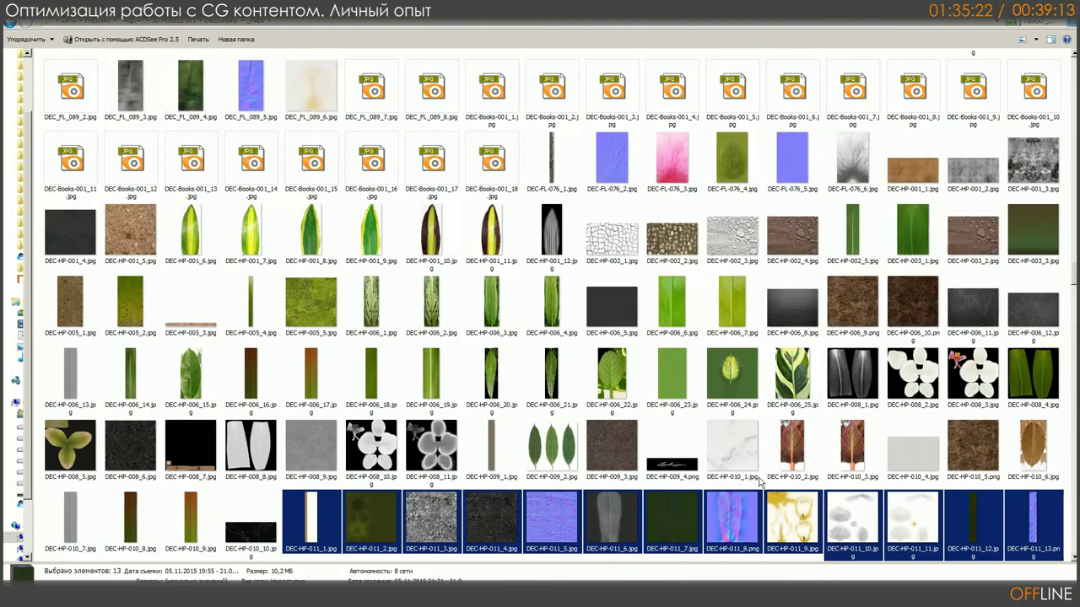
Step: Check the pasted DEC-HP-011 maps among the other textures and go up to the folder containing _Maps
scroll(792, 340, down, 3)
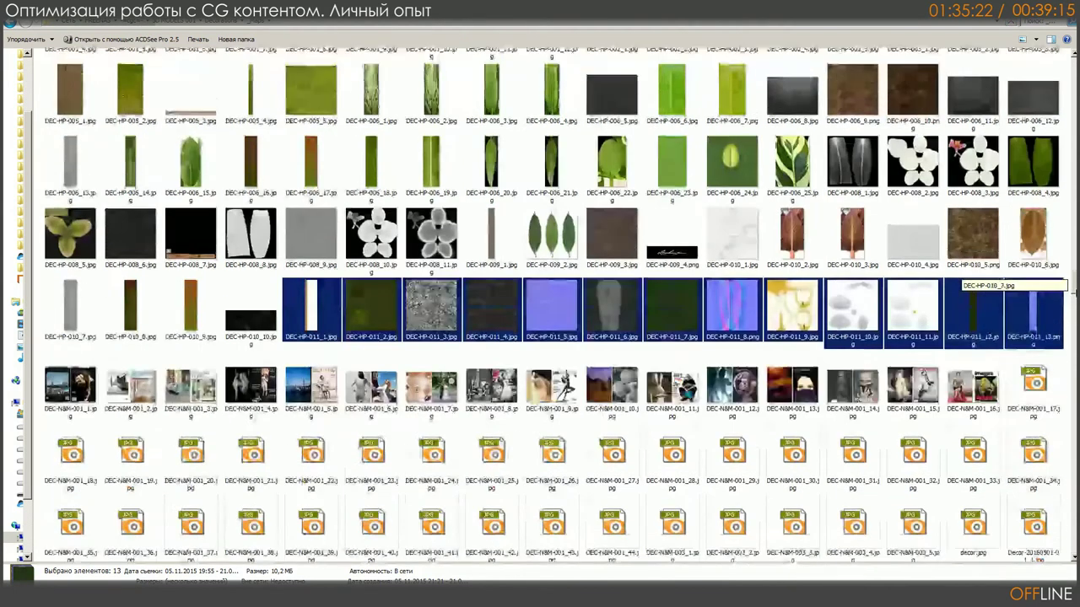
click(438, 322)
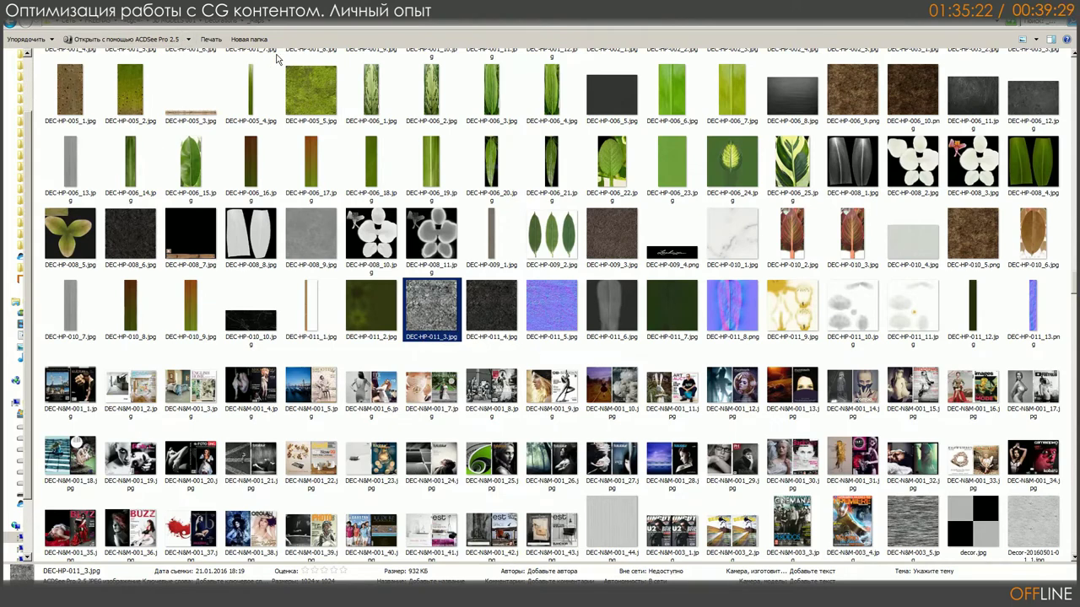
click(240, 31)
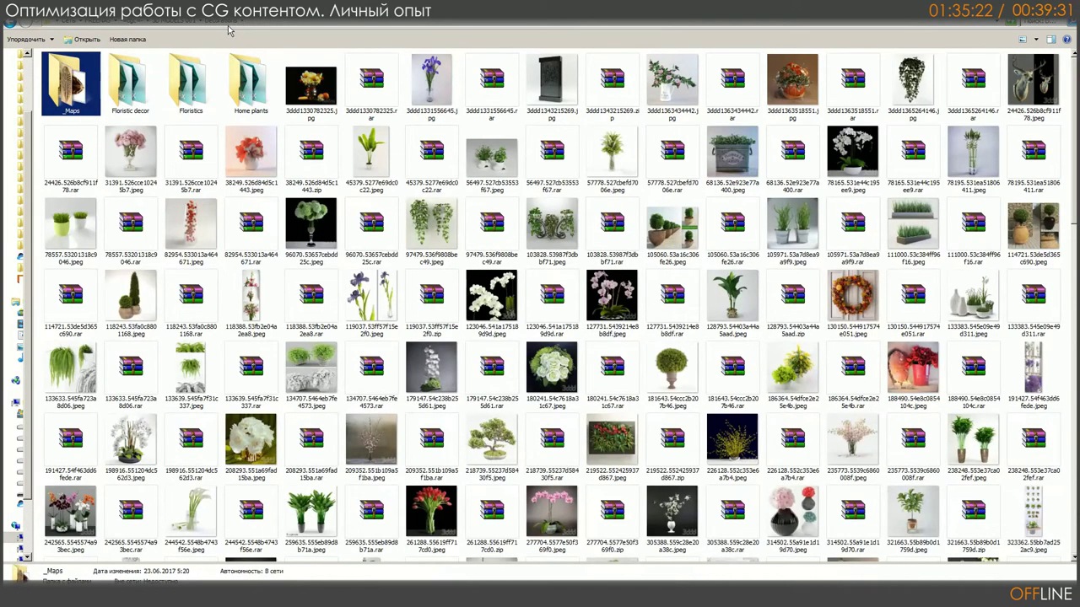
Step: Switch back to 3ds Max and check the orchid's texture paths in Asset Tracking and its base in the Front viewport
click(114, 580)
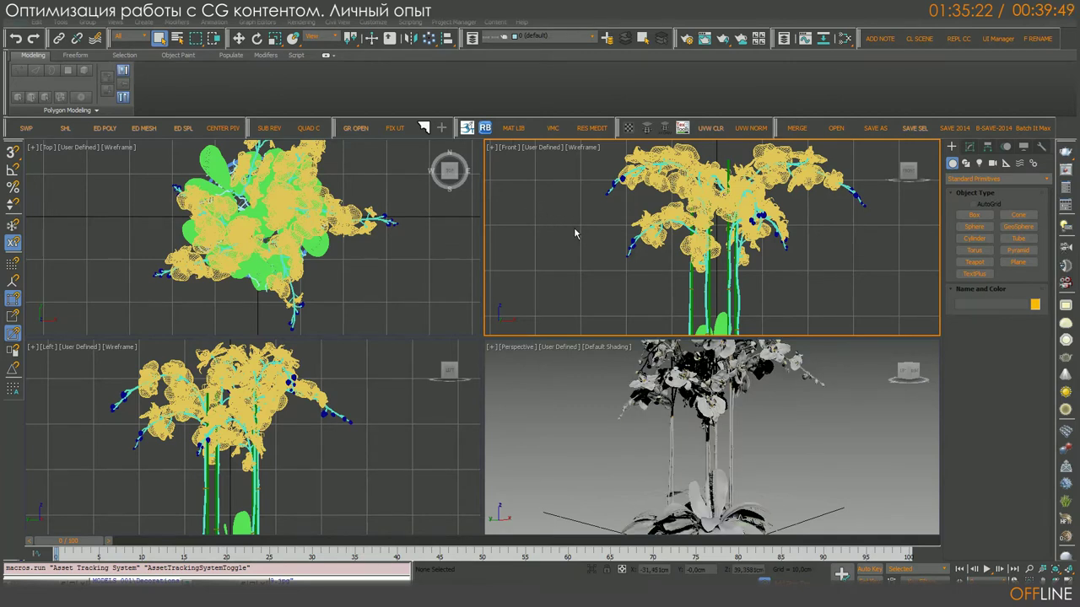
middle_drag(554, 234, 610, 211)
middle_drag(572, 244, 572, 255)
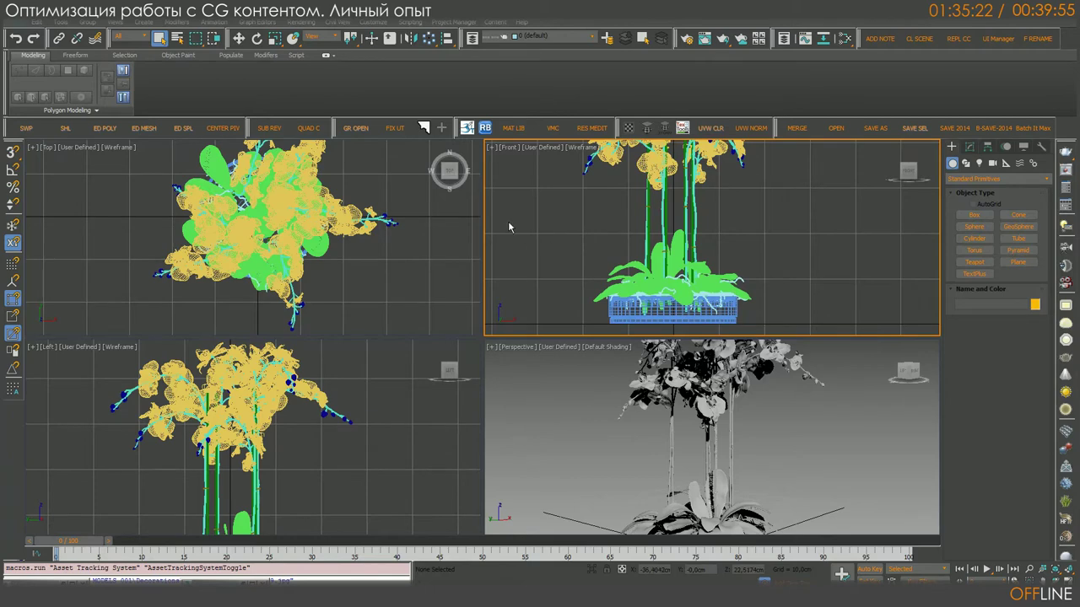
key(shift+t)
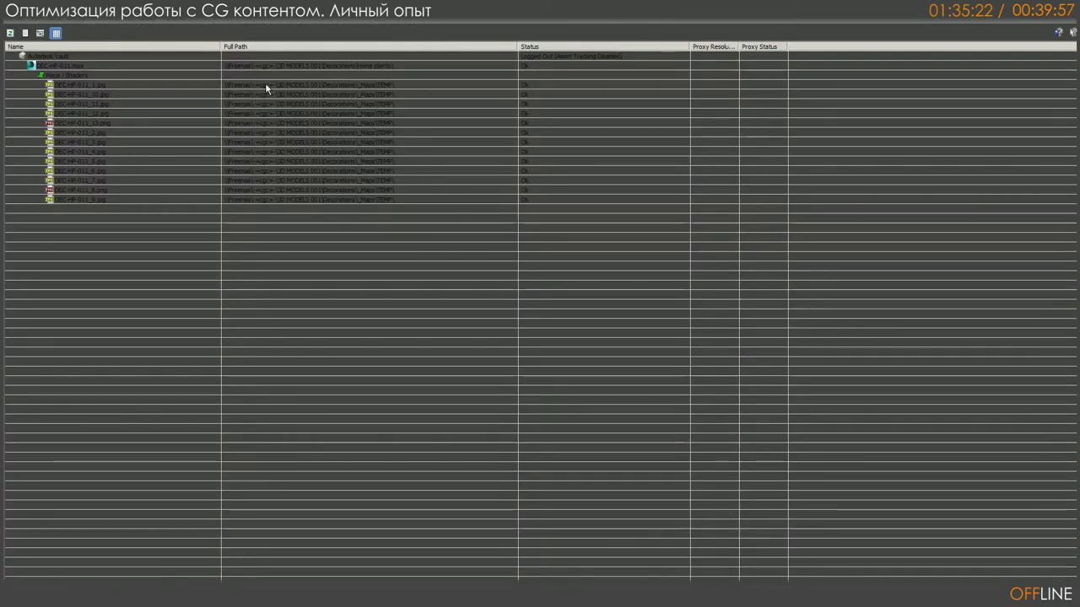
key(shift+t)
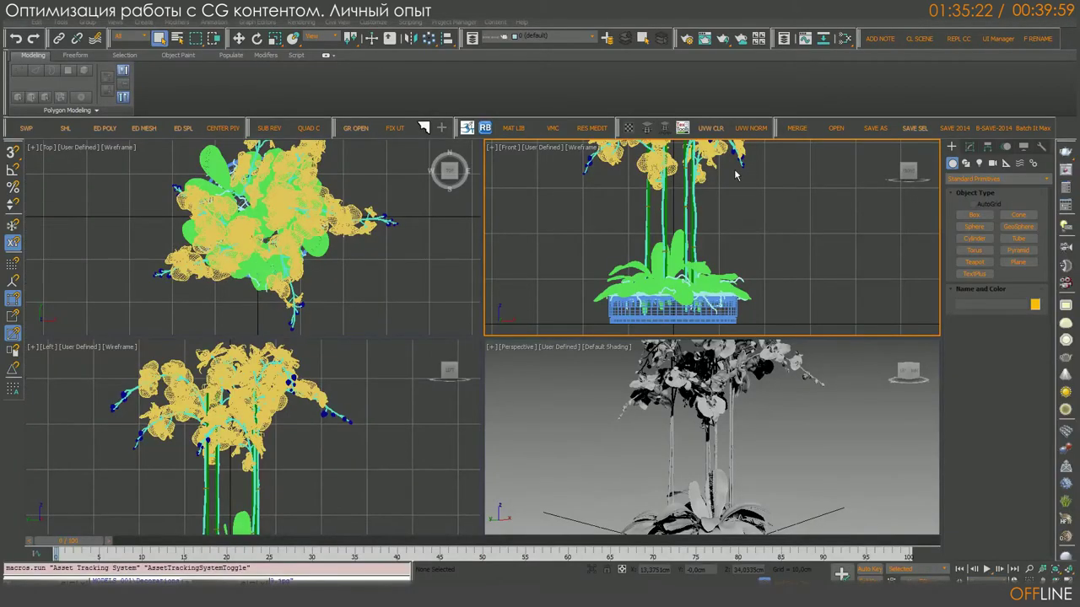
scroll(762, 244, up, 2)
scroll(779, 223, down, 2)
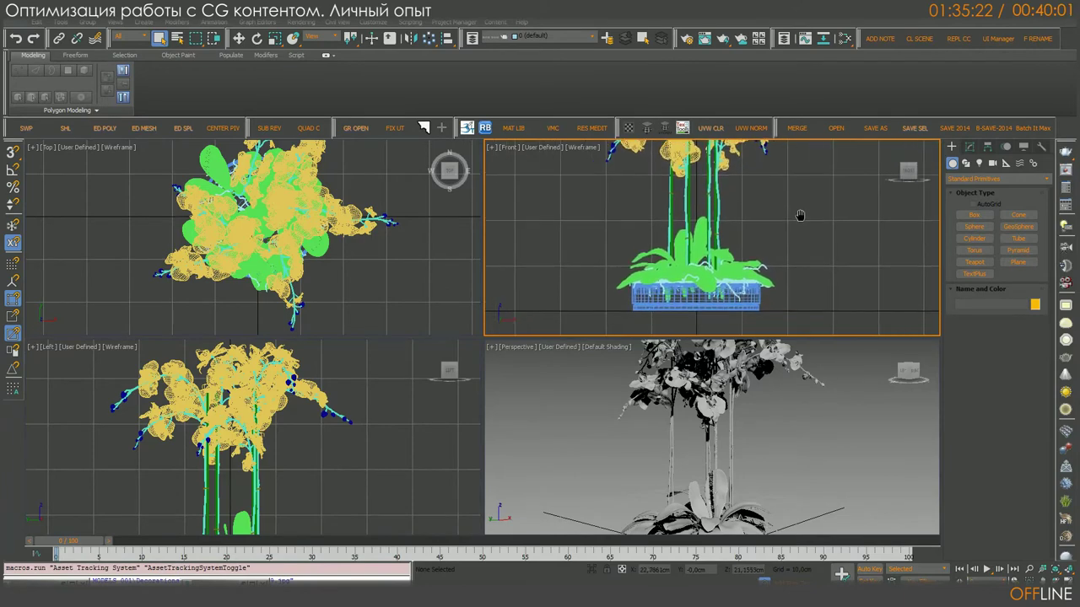
Step: Open the Mr. Clean scene clean-up script and run its scene check
click(920, 38)
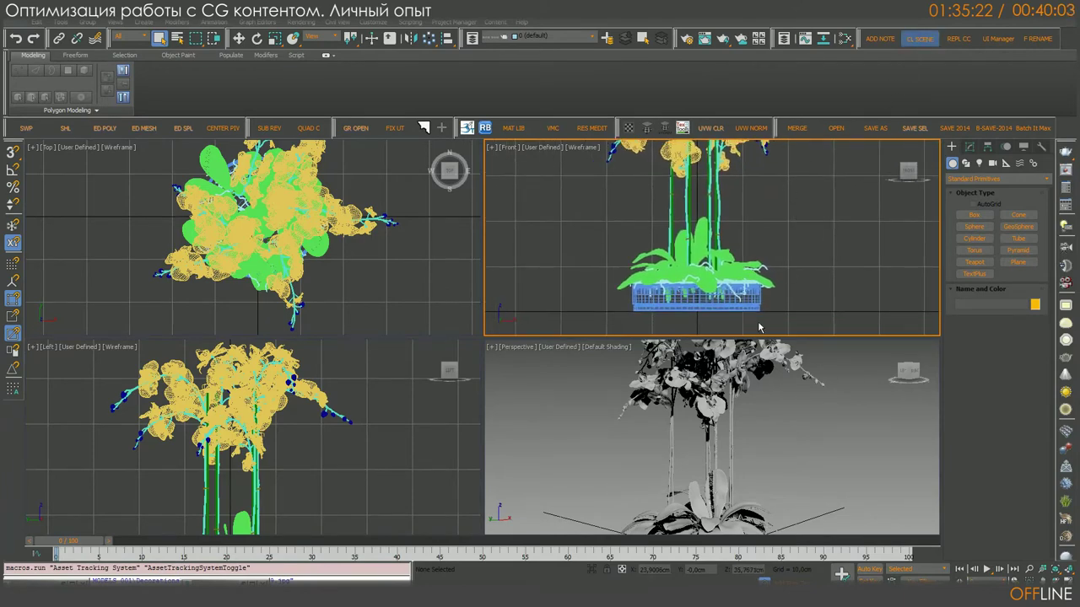
drag(540, 94, 506, 0)
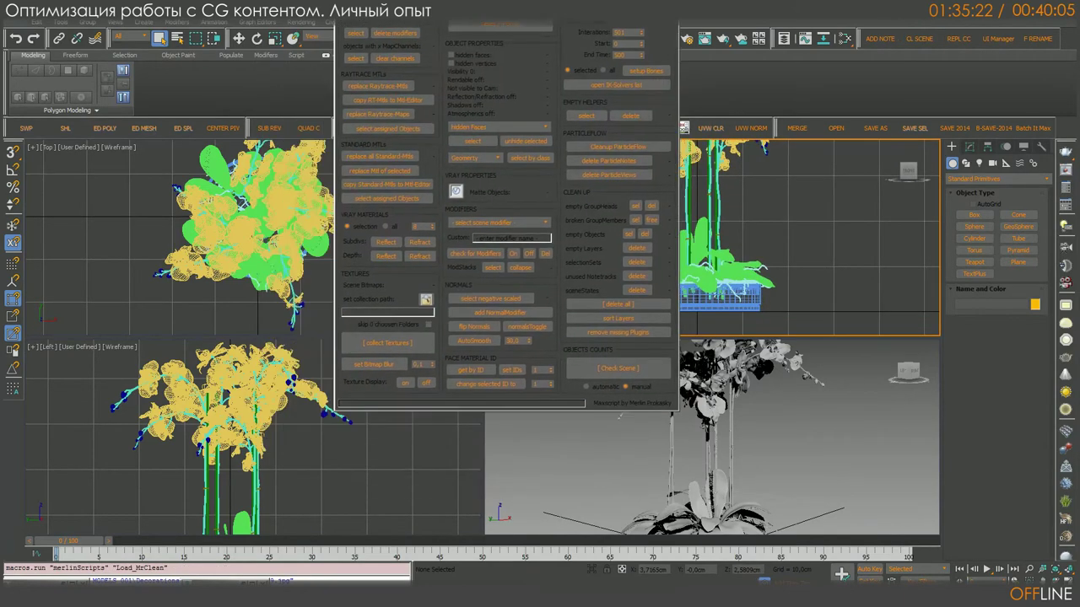
drag(609, 206, 624, 266)
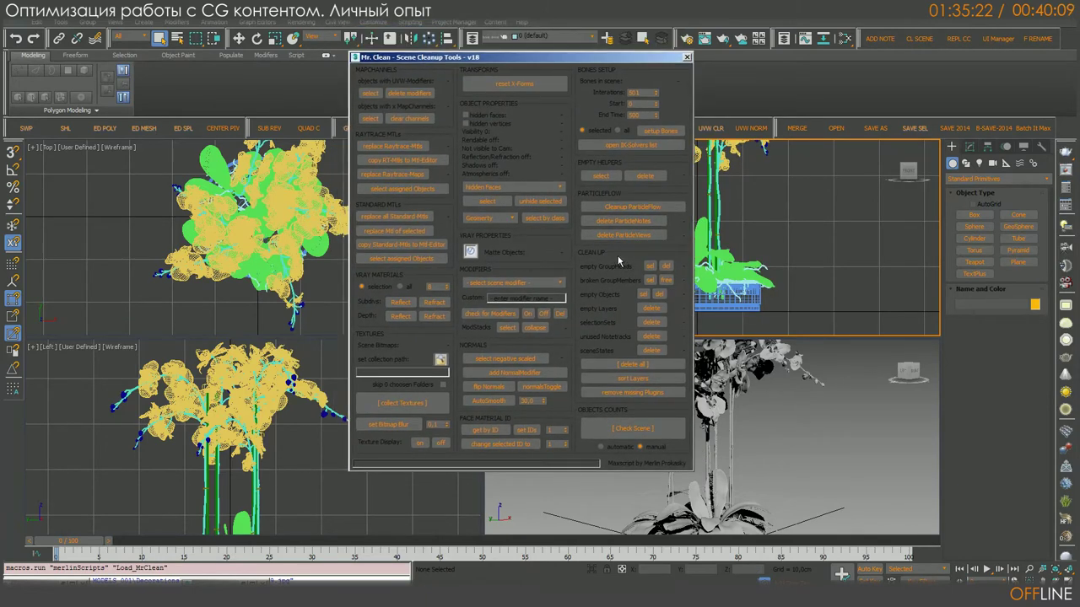
click(635, 429)
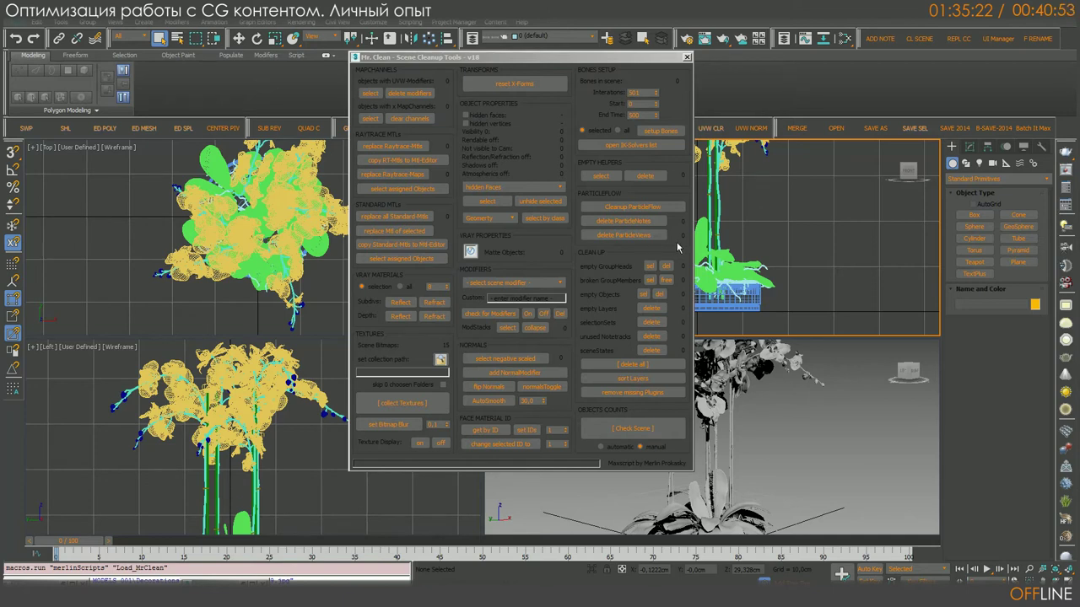
Step: Run the ParticleFlow clean-up and the deletion of ParticleNotes and ParticleViews, dismissing each message
click(635, 206)
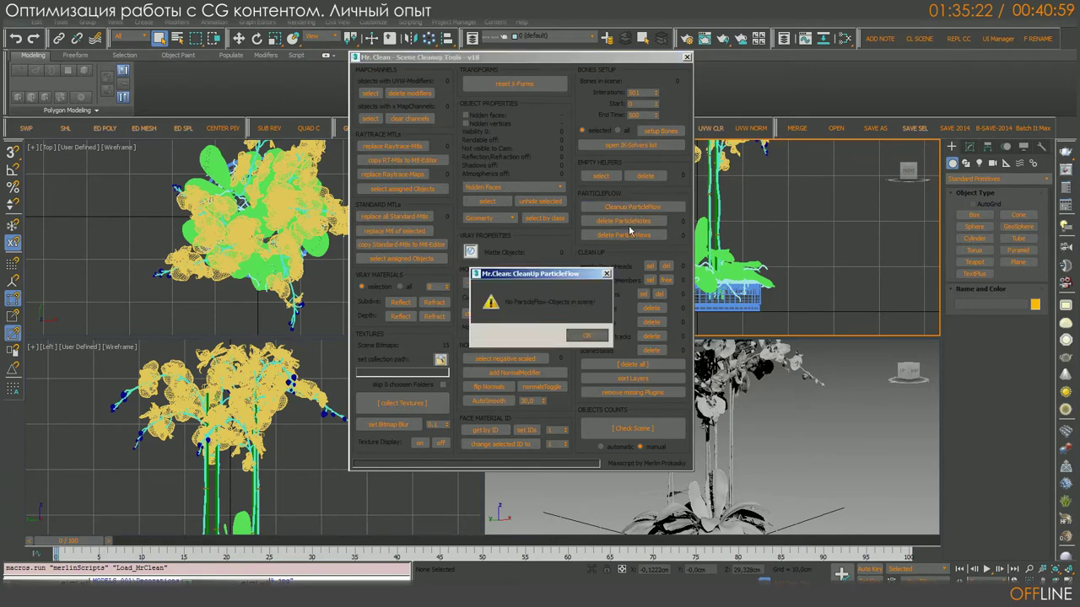
click(586, 336)
click(624, 221)
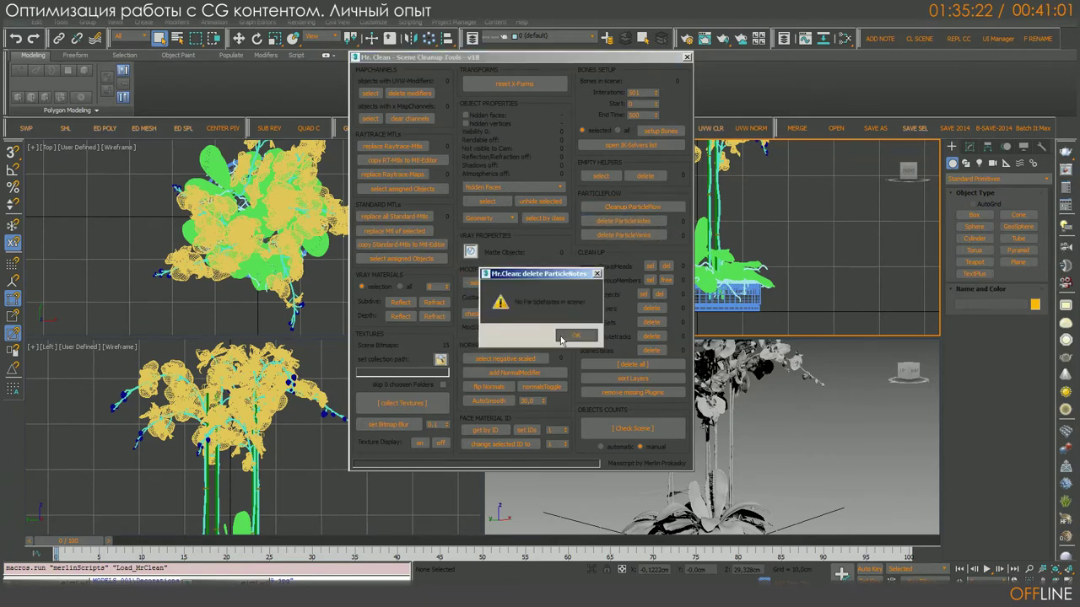
click(580, 336)
click(654, 237)
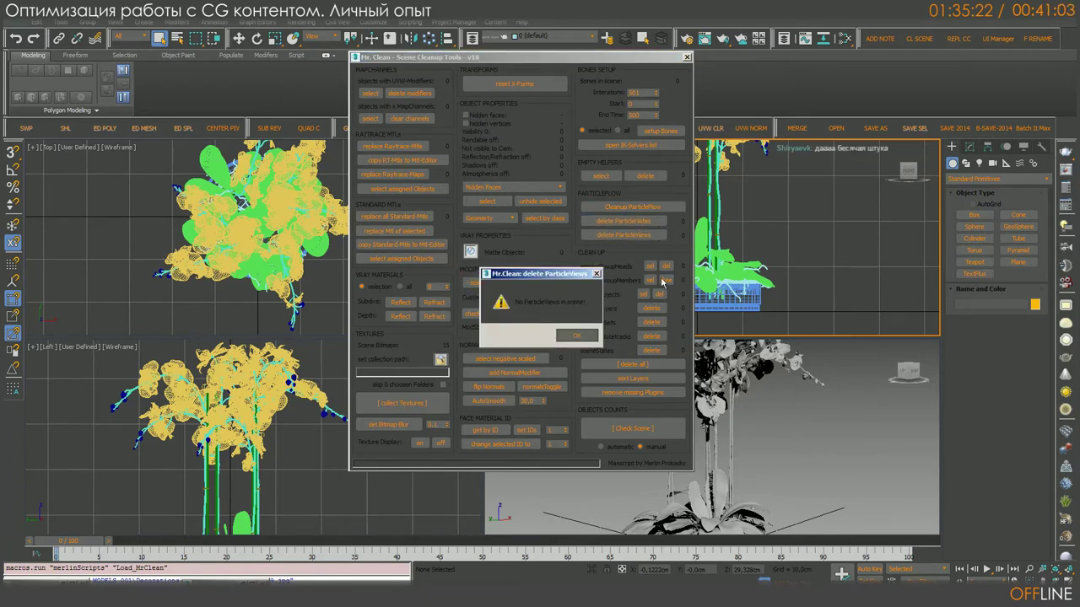
click(562, 343)
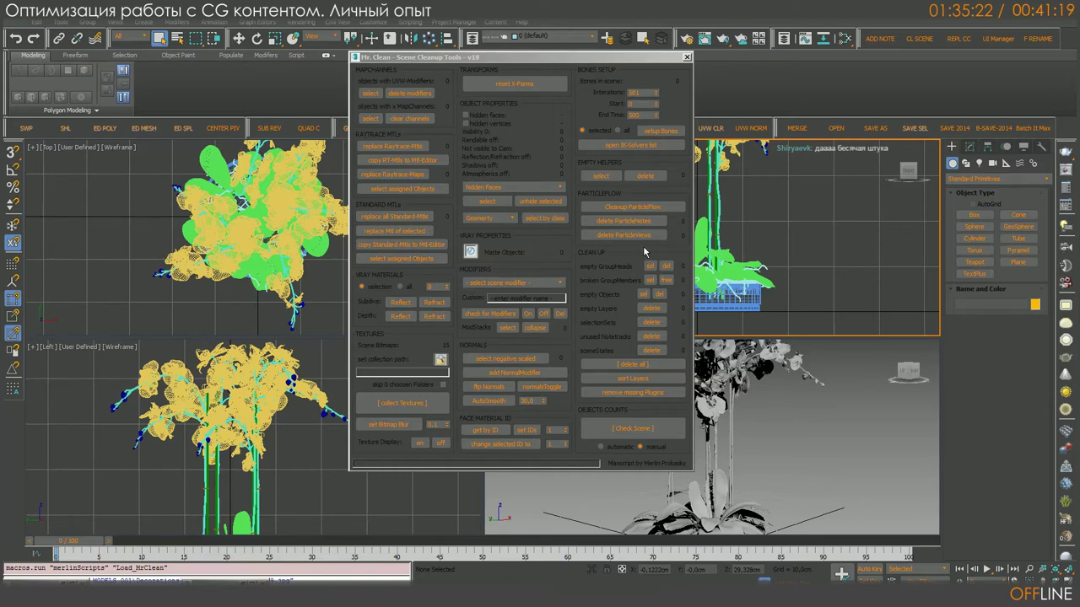
Step: Move the Mr. Clean window aside, hide the grid in the Top and Front viewports, and frame the whole scene in Top
drag(607, 59, 540, 40)
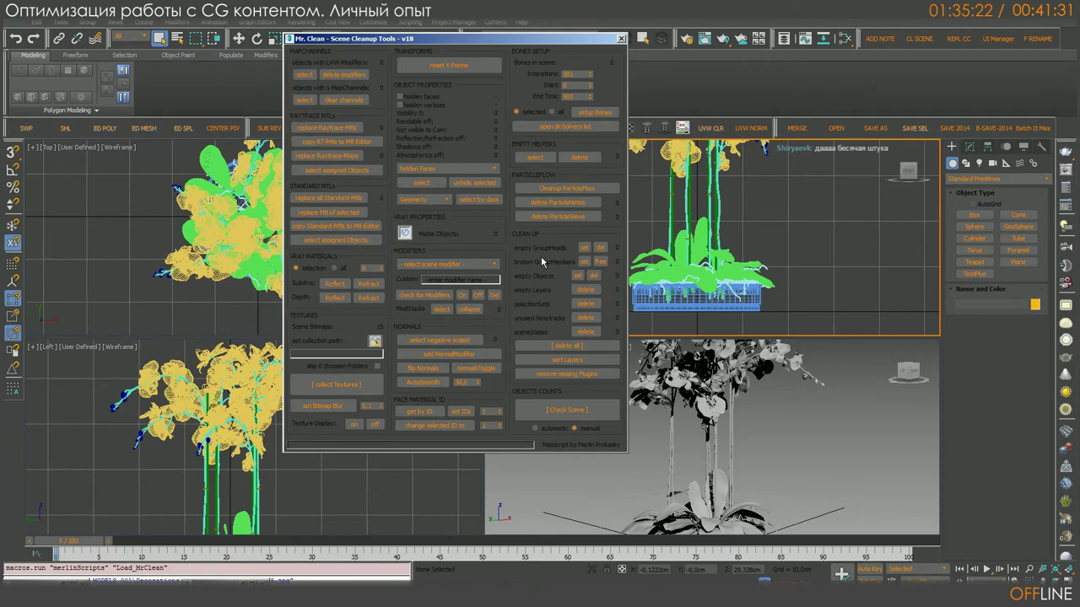
drag(567, 39, 785, 59)
scroll(330, 258, down, 10)
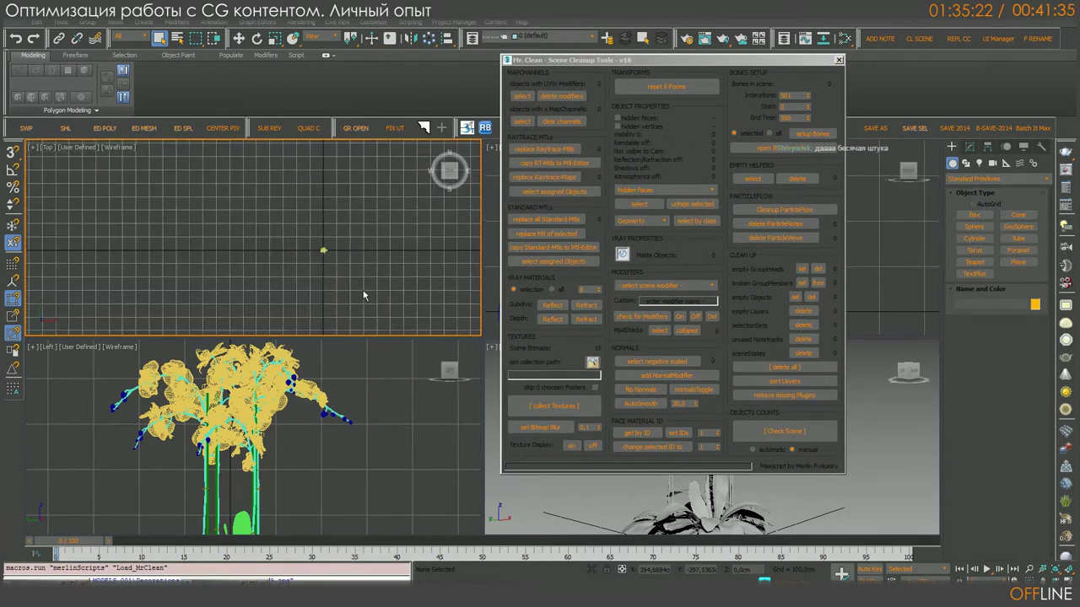
right_click(363, 295)
key(g)
right_click(855, 373)
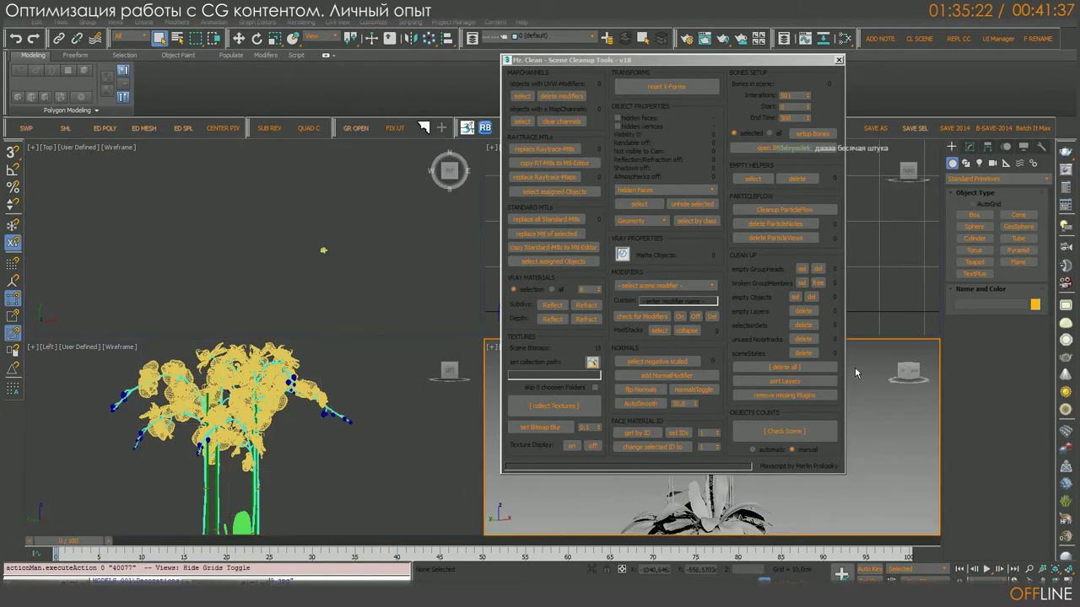
right_click(856, 321)
key(g)
right_click(344, 232)
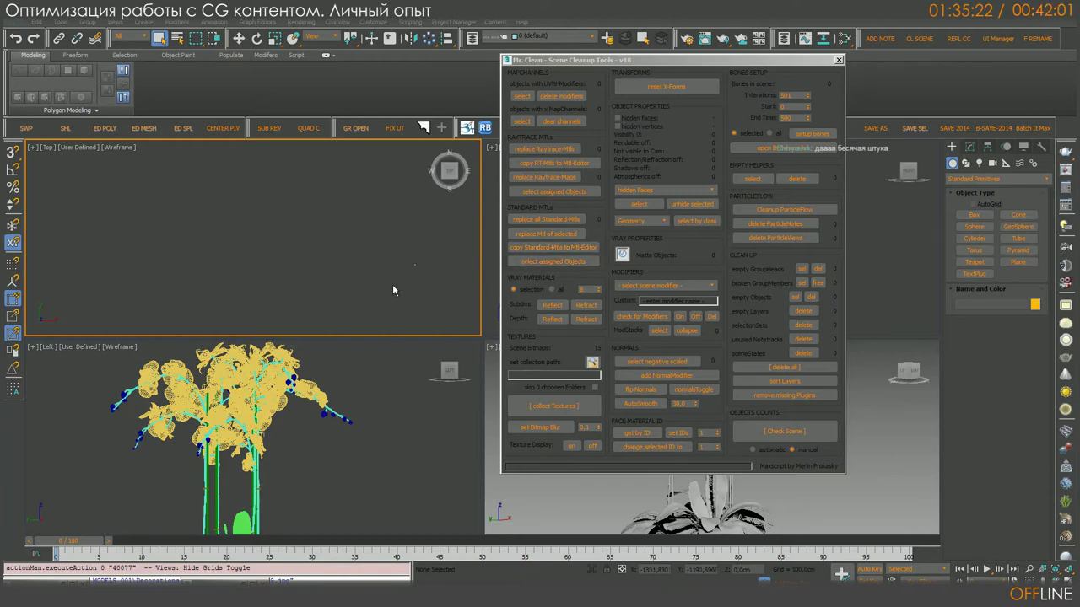
key(z)
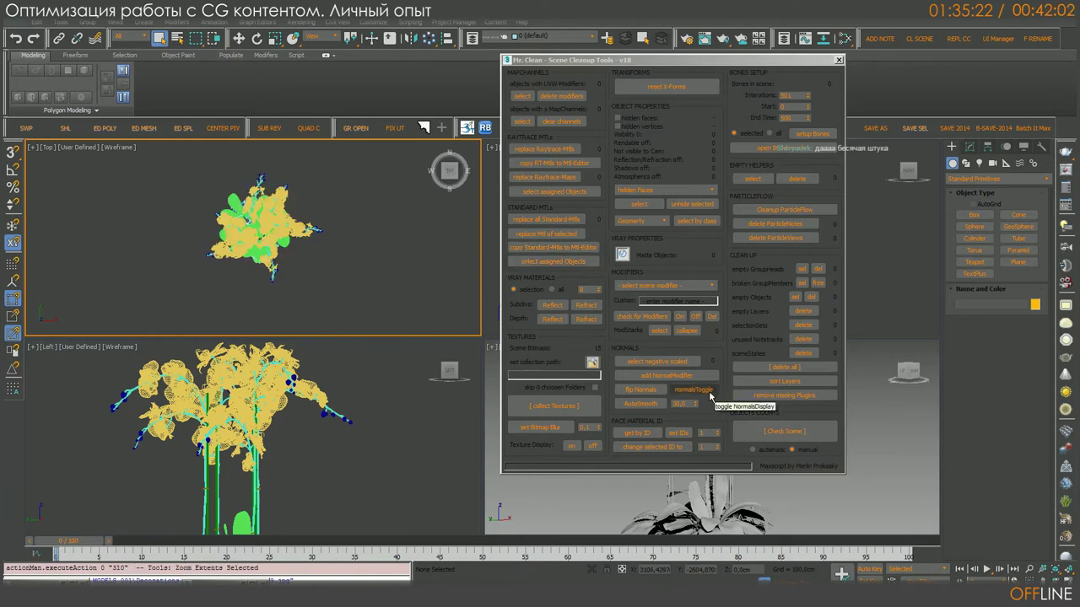
Step: Delete the scene's empty layers with Mr. Clean
click(803, 312)
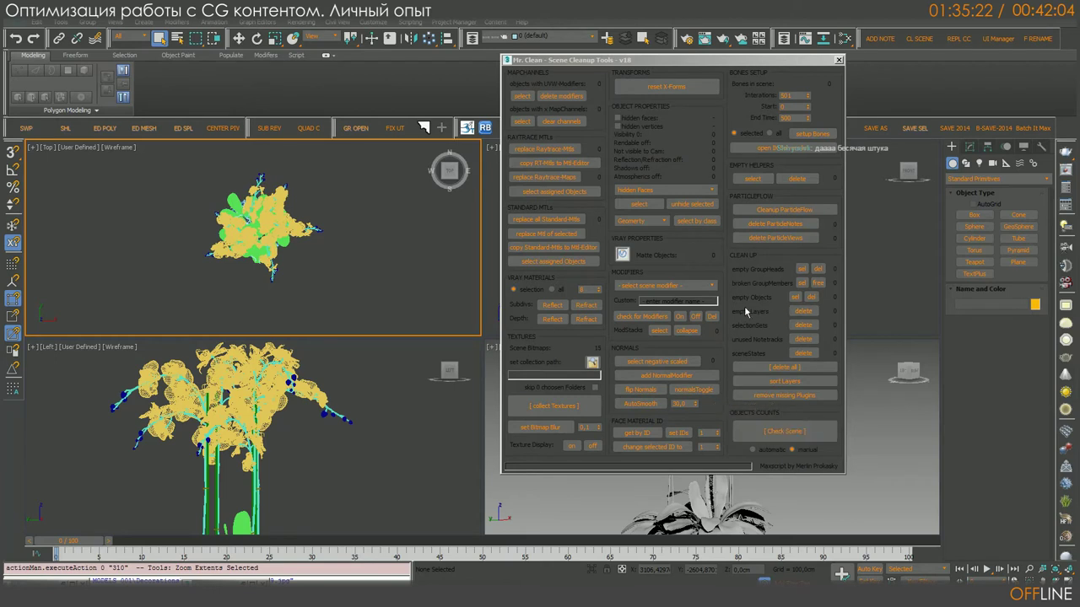
Step: Create a box about 38.9 cm long, 34.8 cm wide and 23.8 cm high beside the orchid in the Top viewport, moving the Mr. Clean window aside
click(974, 214)
middle_drag(390, 256, 250, 252)
drag(330, 211, 403, 291)
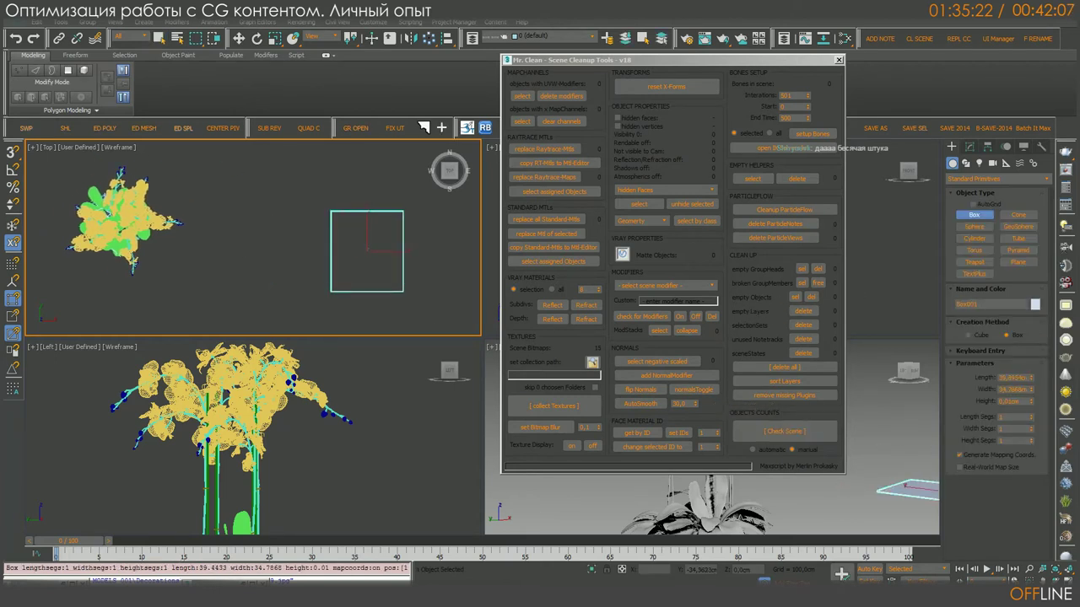
click(403, 270)
drag(772, 64, 722, 38)
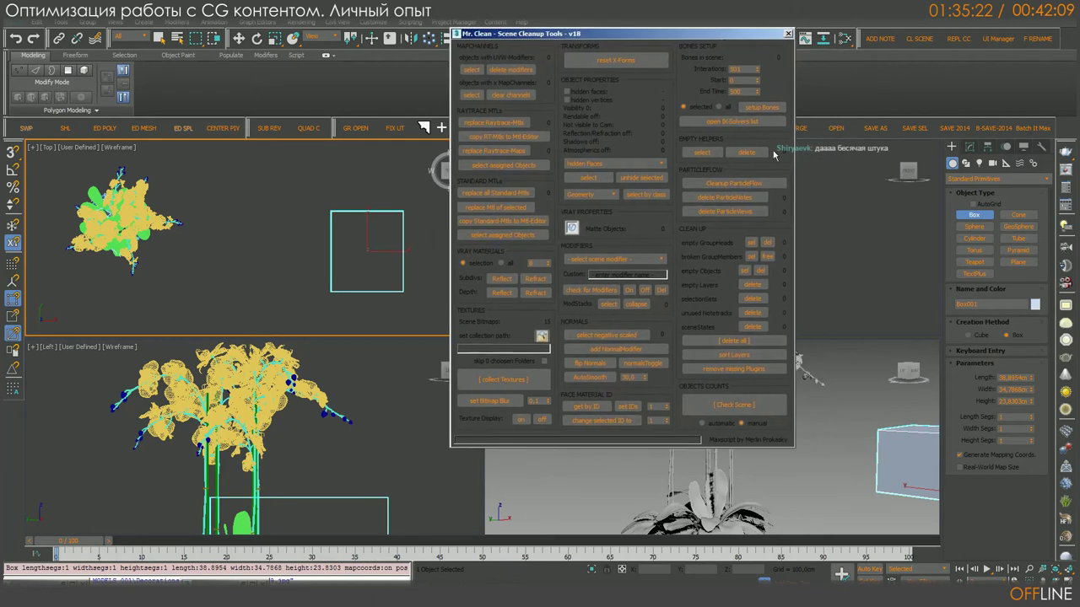
scroll(835, 447, up, 3)
Step: Convert the box to an Editable Poly and delete its only element, keeping the emptied object in the scene
click(969, 147)
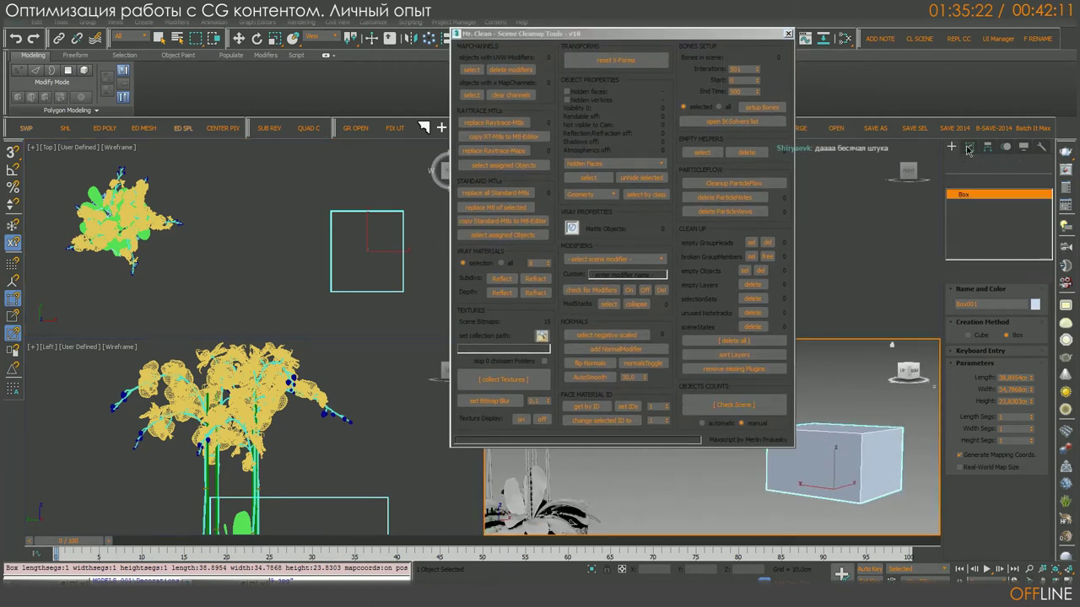
right_click(964, 346)
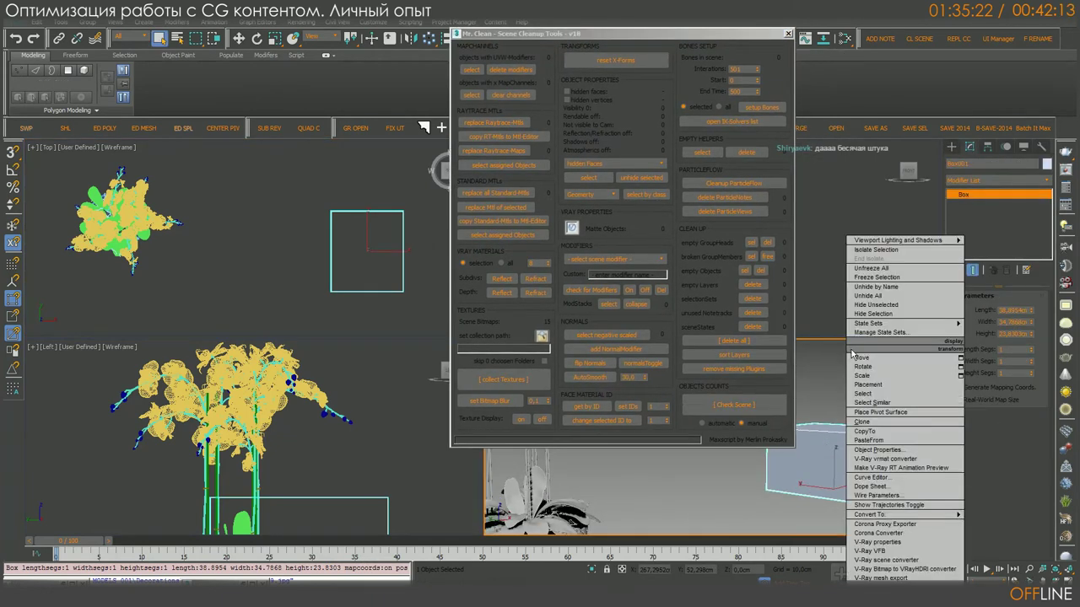
mouse_move(944, 517)
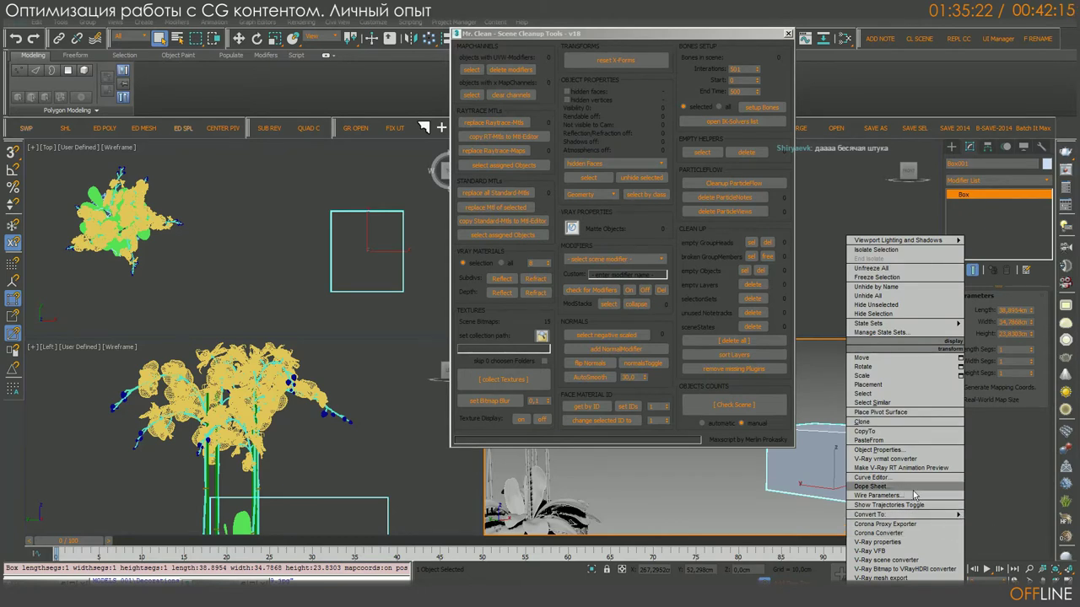
click(1017, 524)
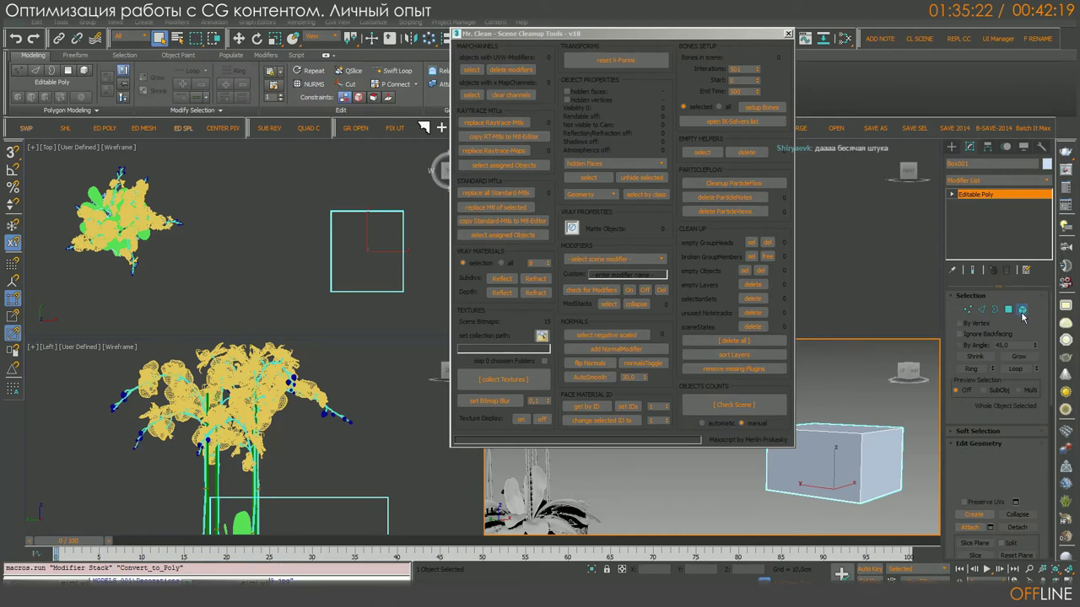
click(857, 477)
key(Delete)
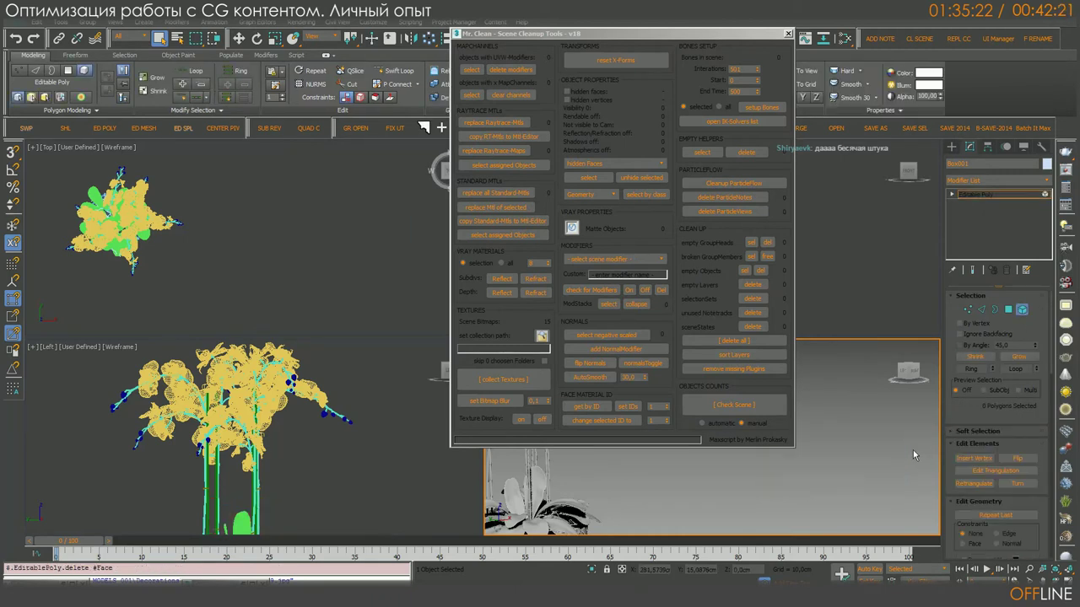
key(5)
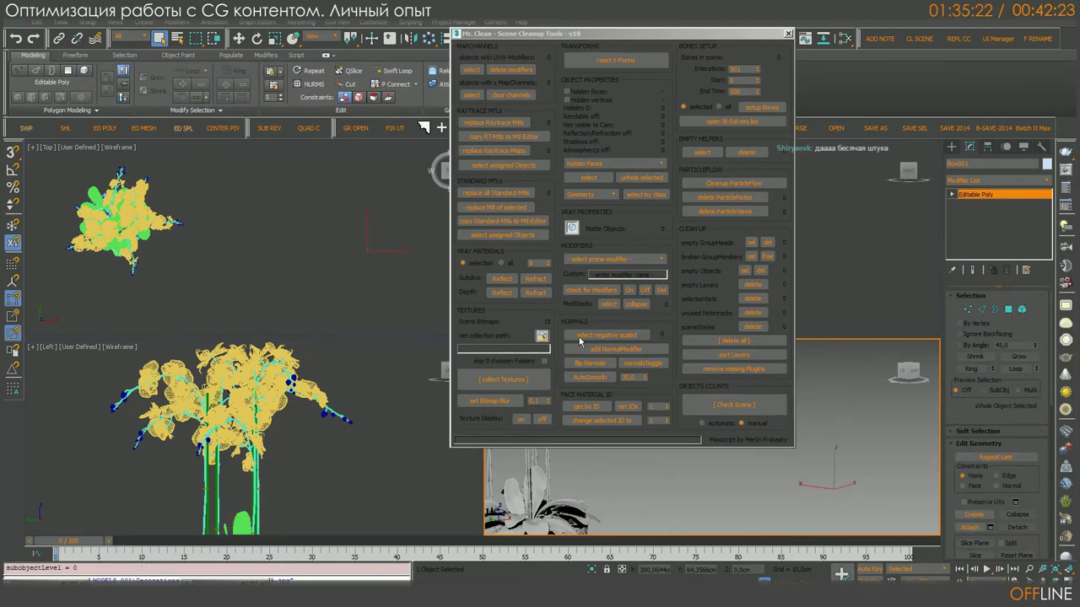
Step: Raise the emptied box by about 22.7 cm, and select all scene objects before clearing the selection
click(241, 39)
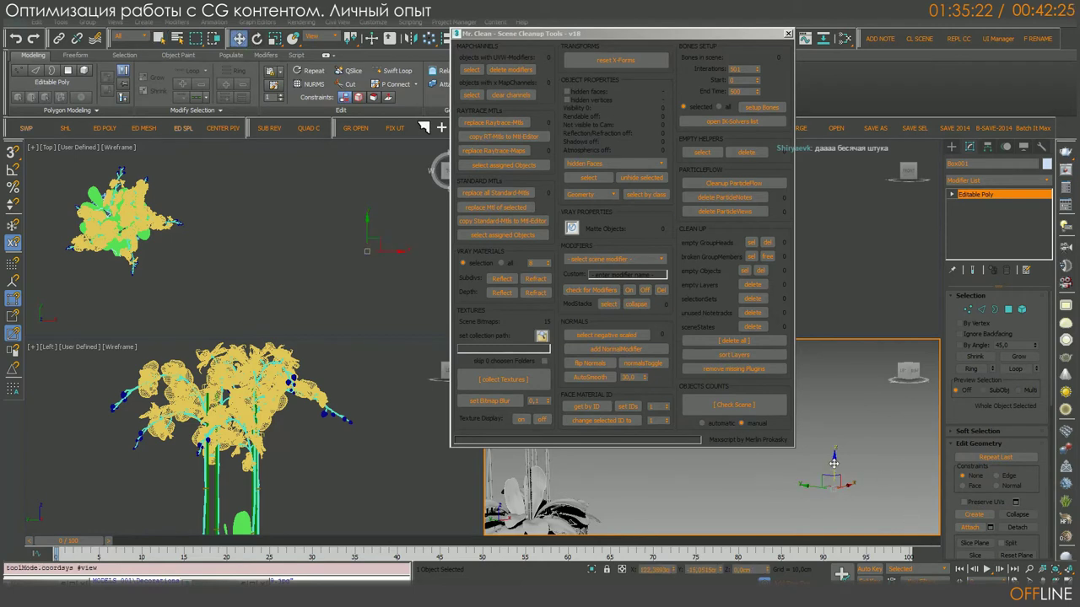
scroll(327, 238, down, 8)
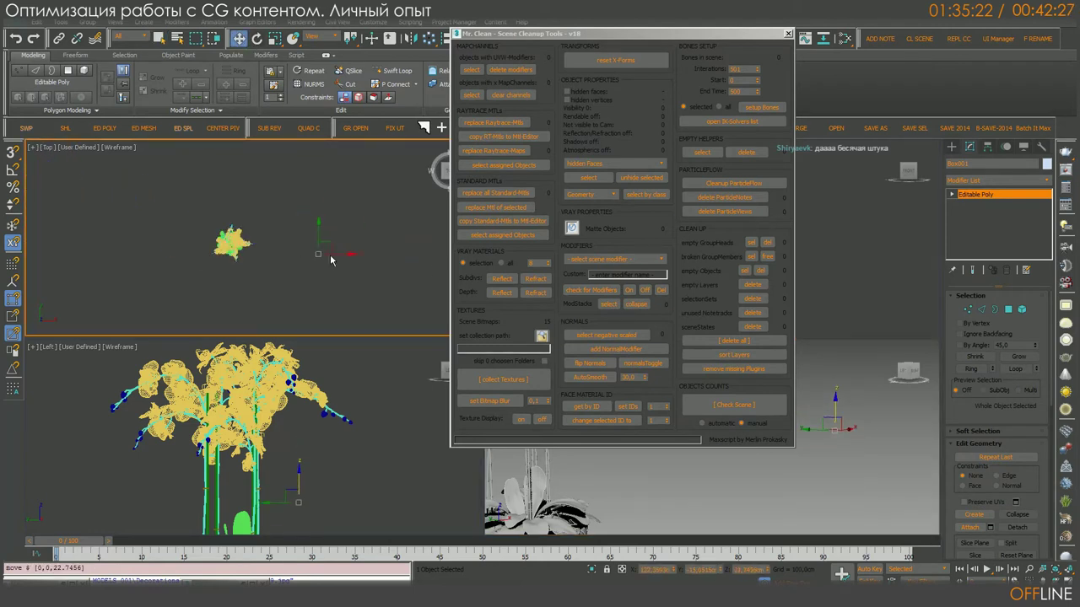
click(110, 221)
key(ctrl+a)
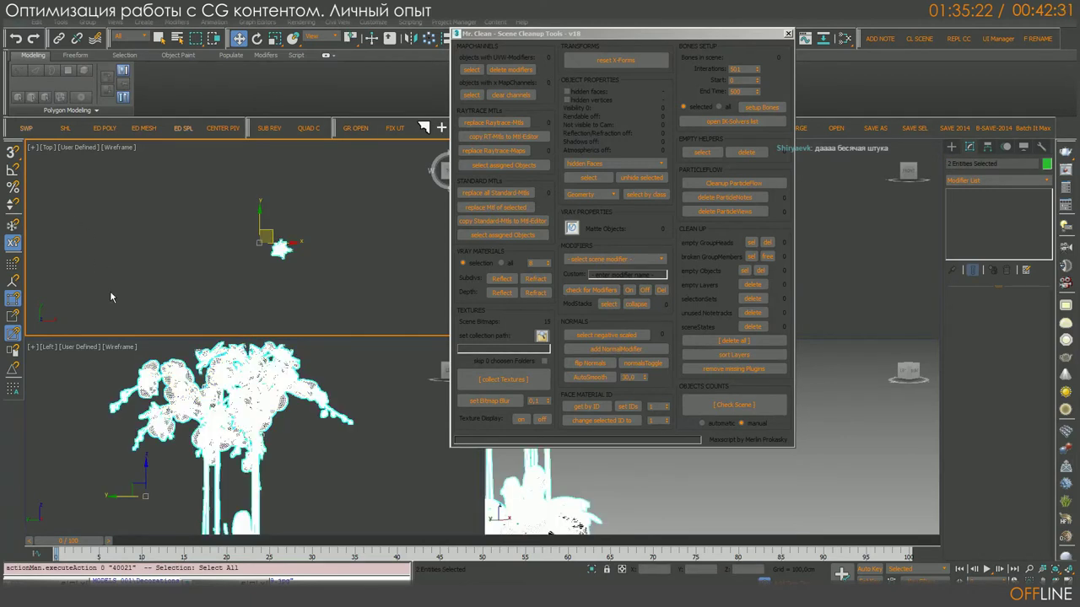
middle_drag(134, 245, 188, 240)
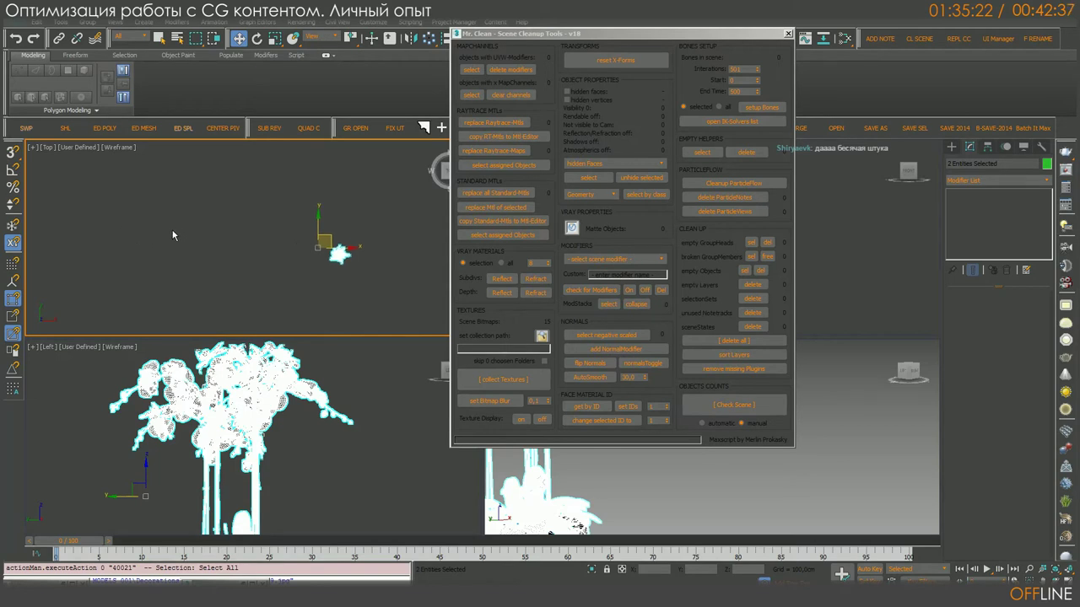
click(174, 233)
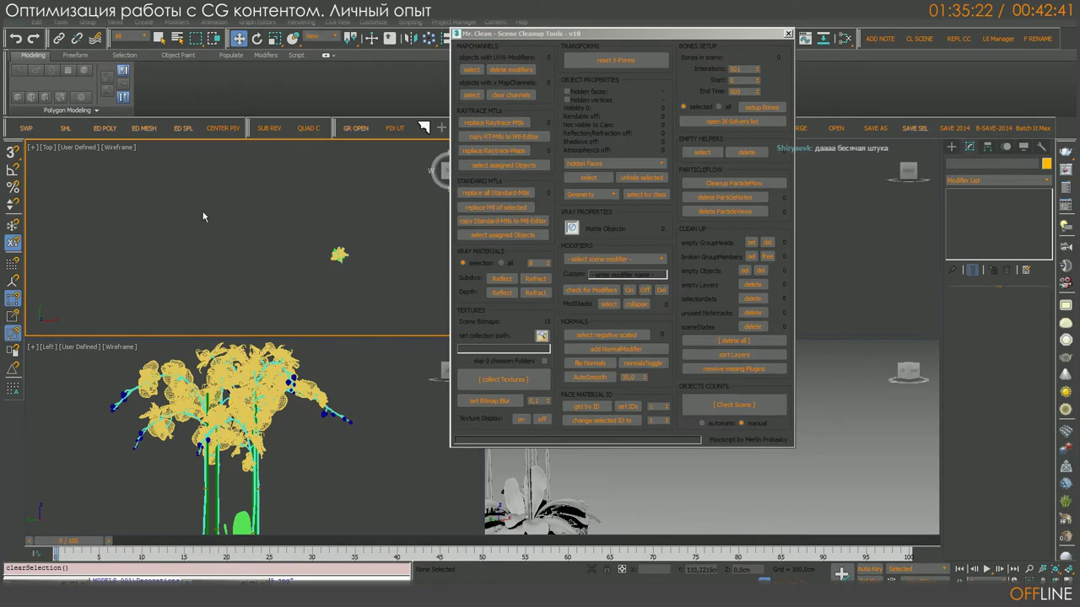
Step: Rerun Mr. Clean's scene check and delete the empty objects from the scene
click(727, 404)
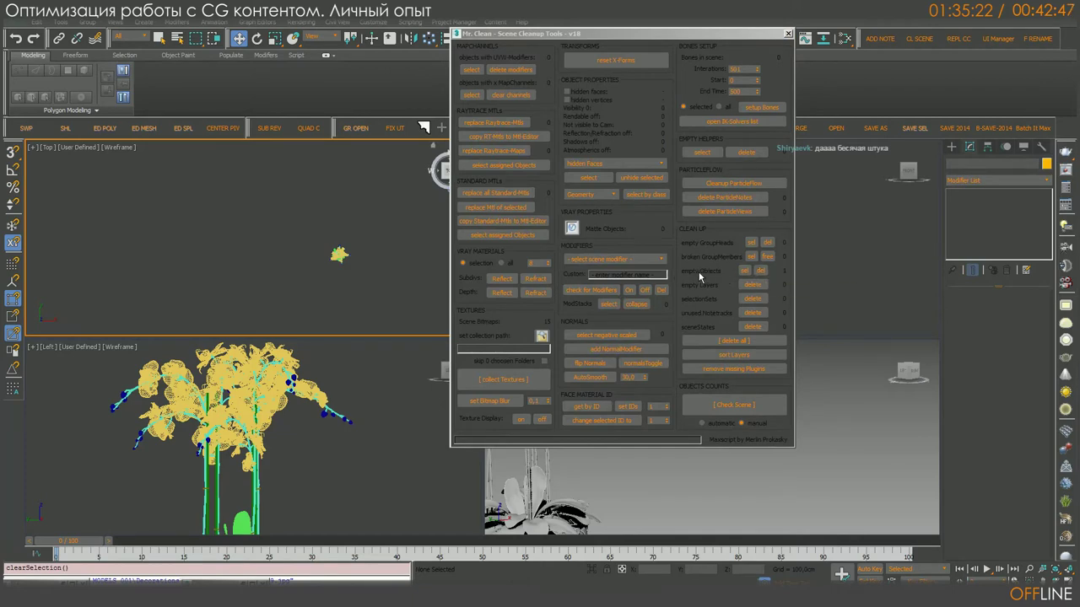
click(759, 273)
drag(709, 39, 722, 41)
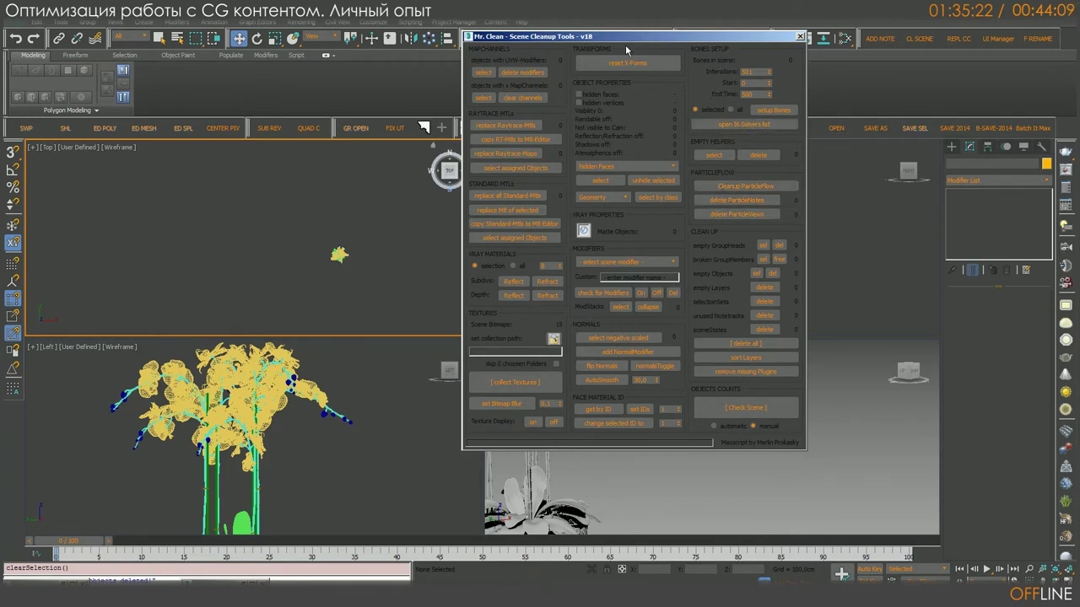
drag(543, 37, 579, 32)
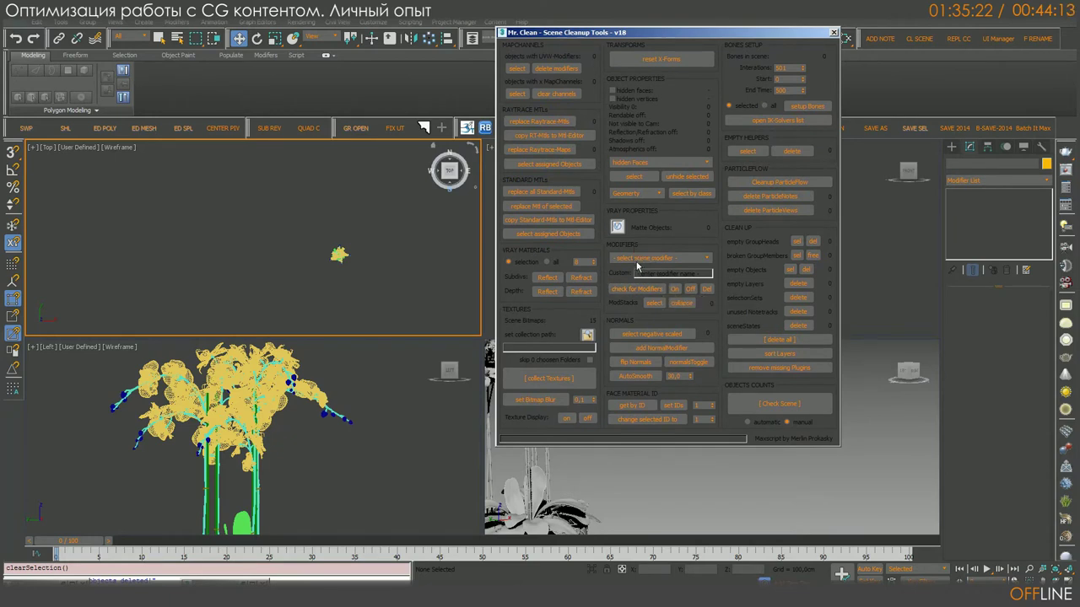
click(640, 259)
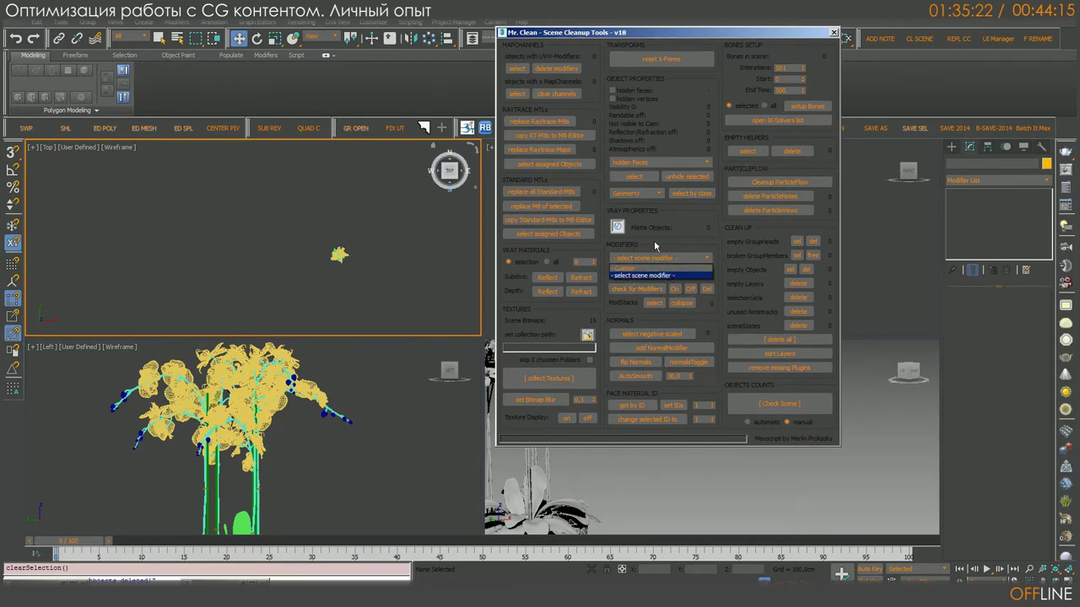
click(655, 245)
click(656, 259)
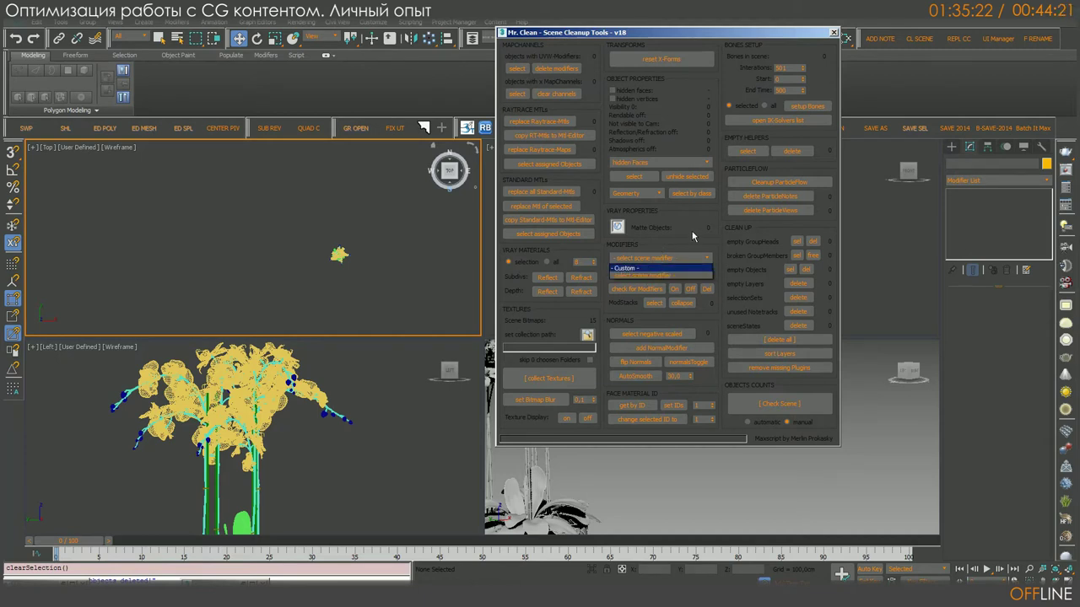
click(681, 257)
click(687, 264)
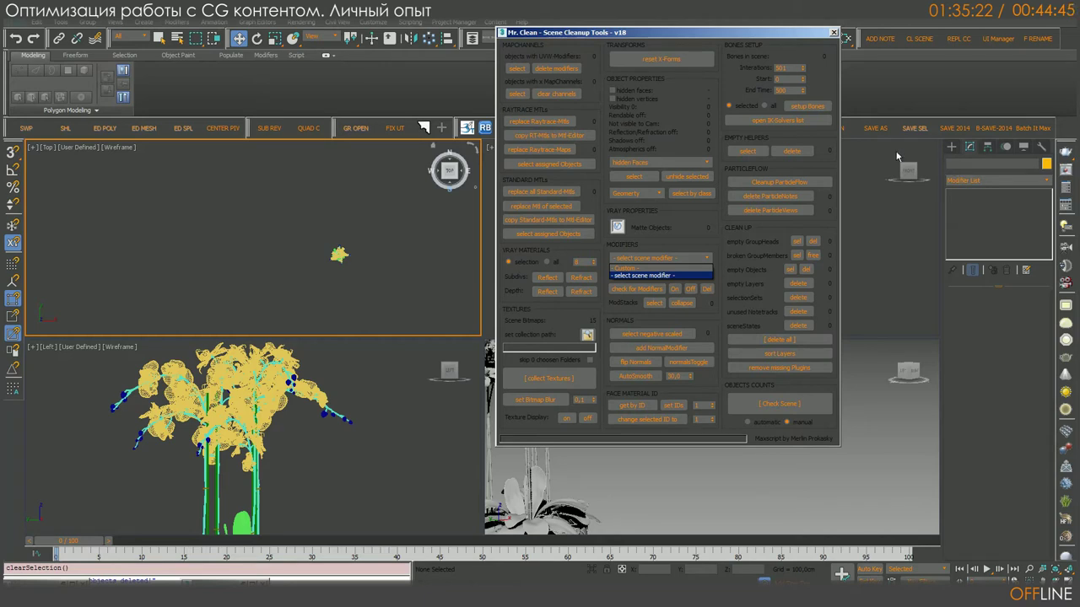
click(953, 149)
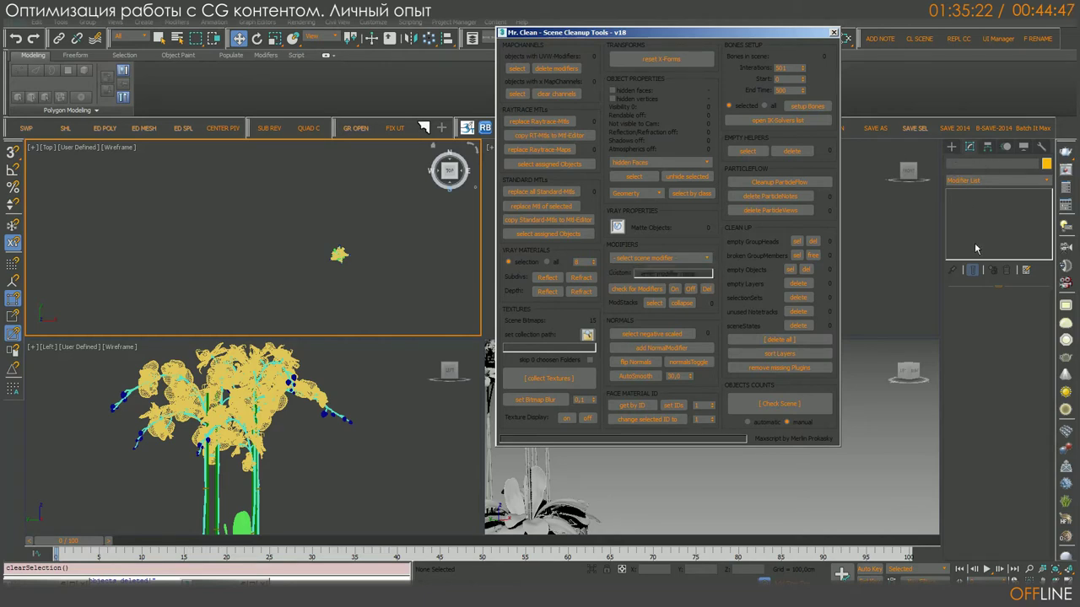
Step: Create a box about 114.7 cm long, 130.2 cm wide and 77.5 cm high beside the orchid in the Top viewport
click(953, 147)
click(974, 215)
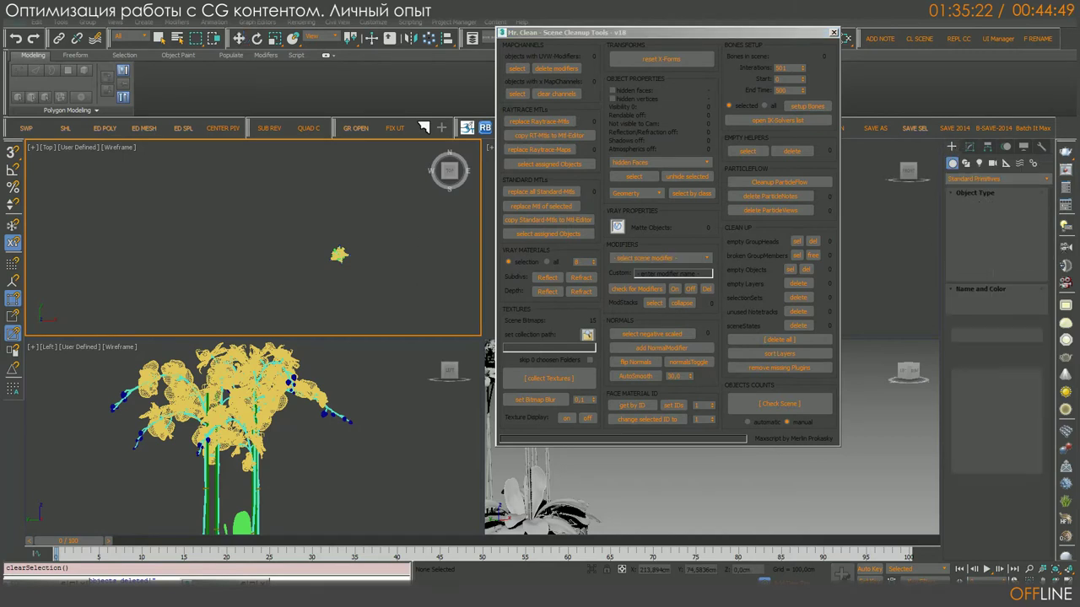
drag(401, 226, 448, 267)
click(449, 244)
click(970, 147)
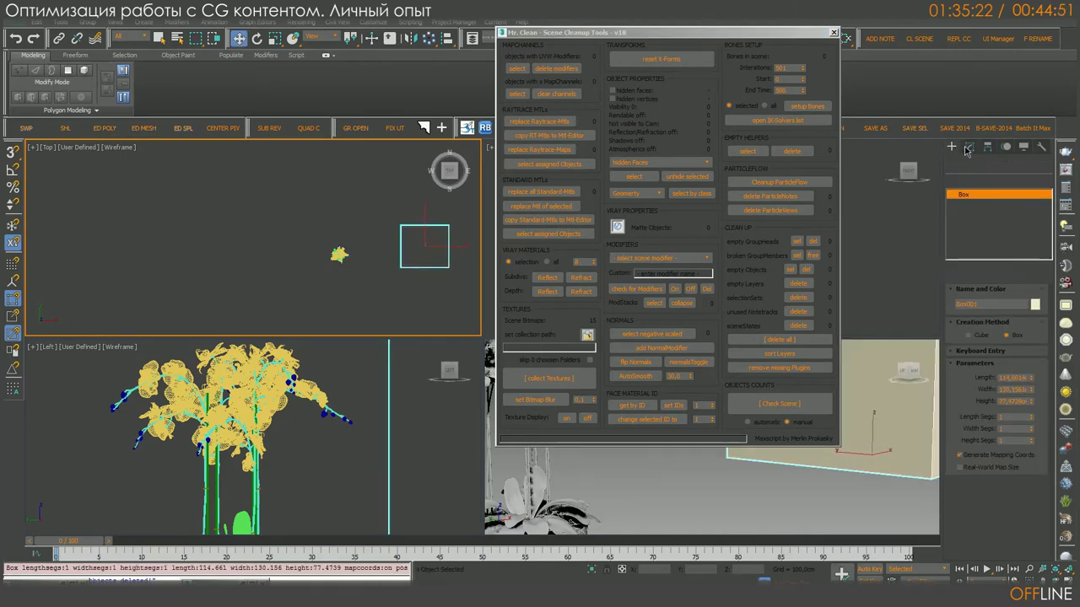
key(w)
Step: Add a VRayDisplacementMod modifier to the box beside the orchid
click(1046, 180)
scroll(1004, 379, down, 10)
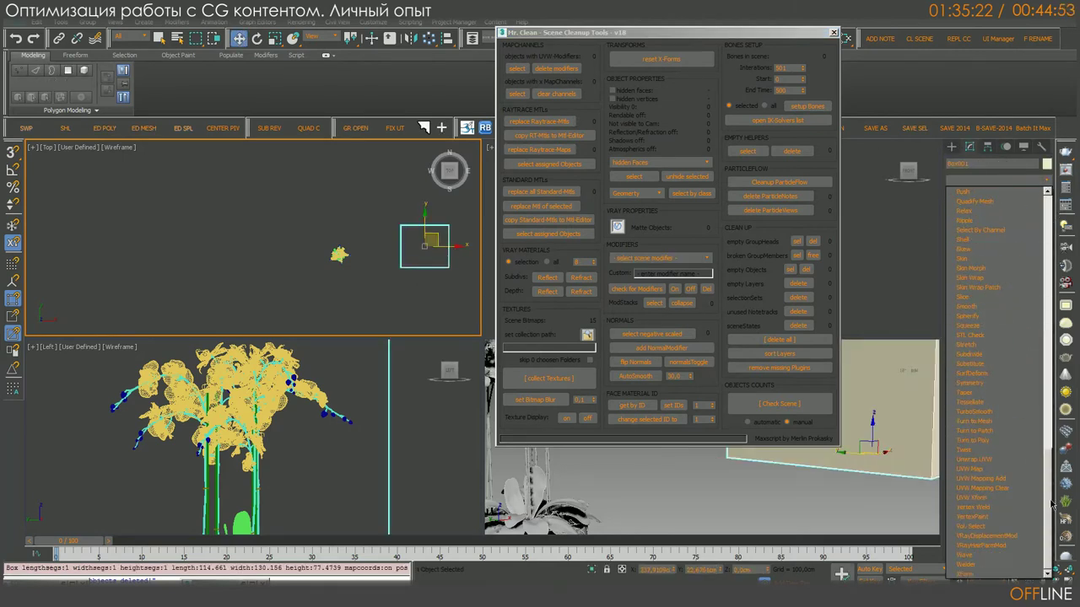
click(1011, 537)
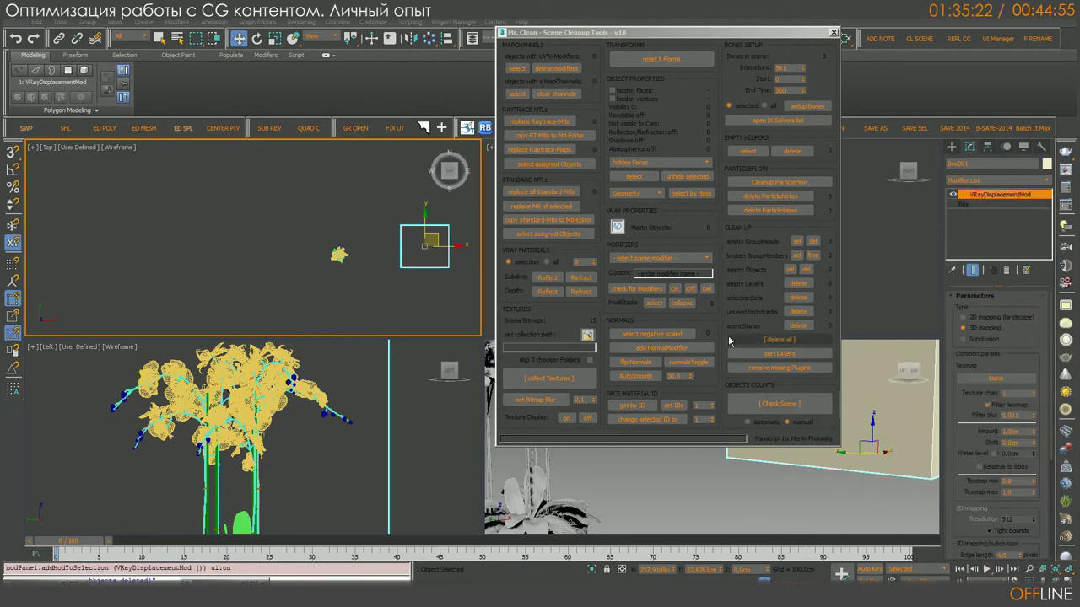
Step: Check the scene for VRayDisplacementMod with Mr. Clean, clear the selection, and select the objects that carry modifier stacks
click(707, 260)
click(645, 283)
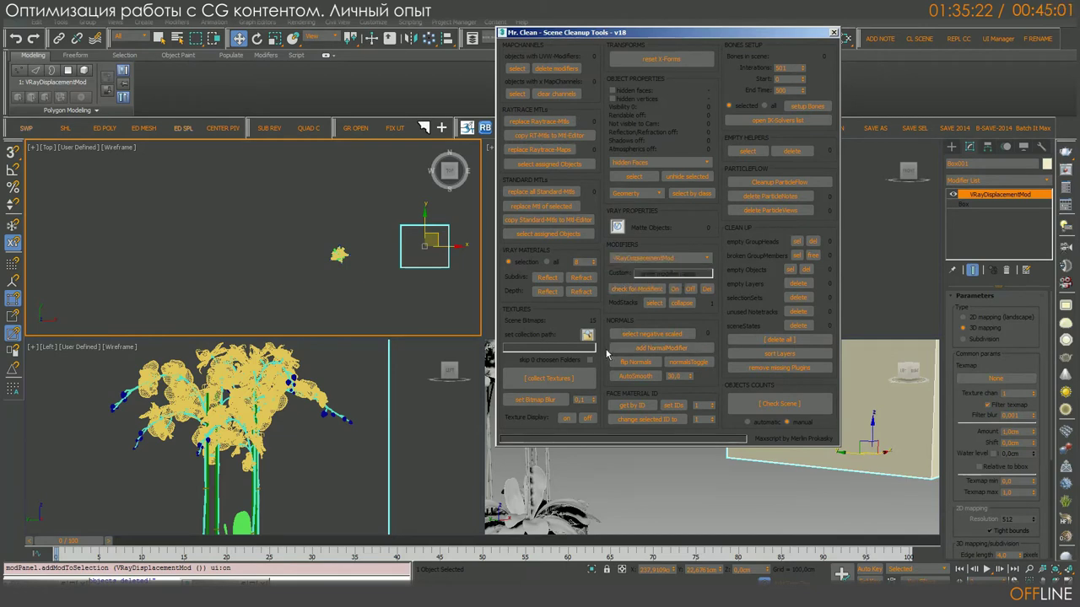
click(628, 288)
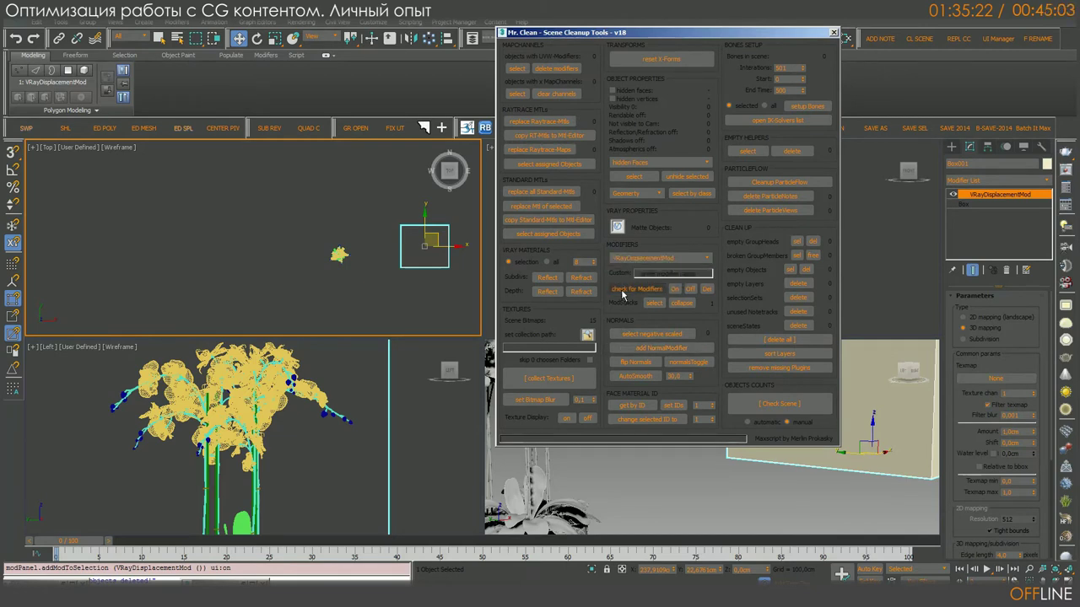
click(344, 194)
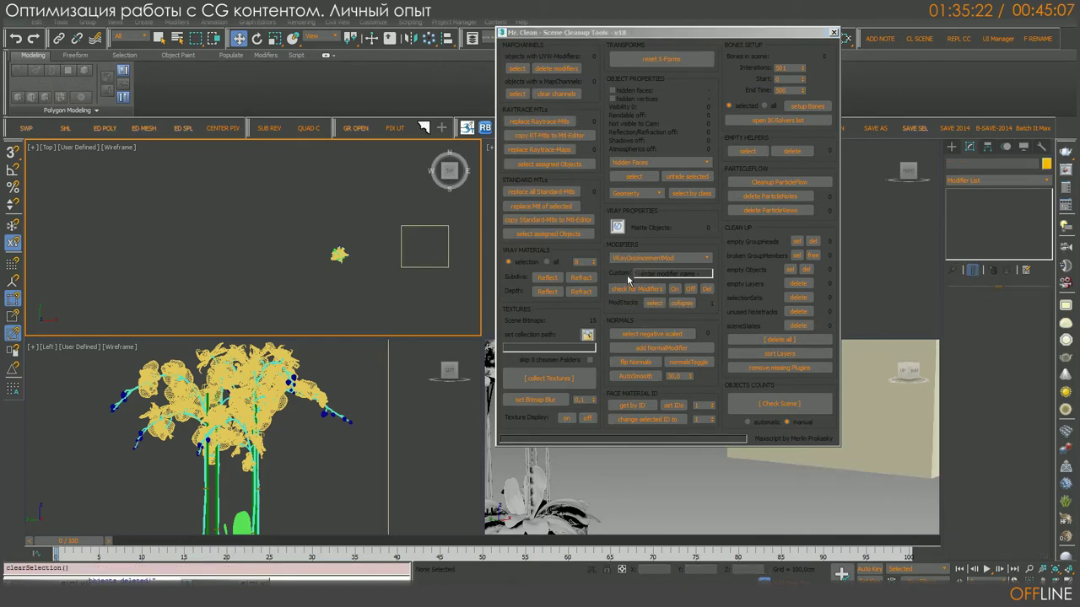
click(653, 305)
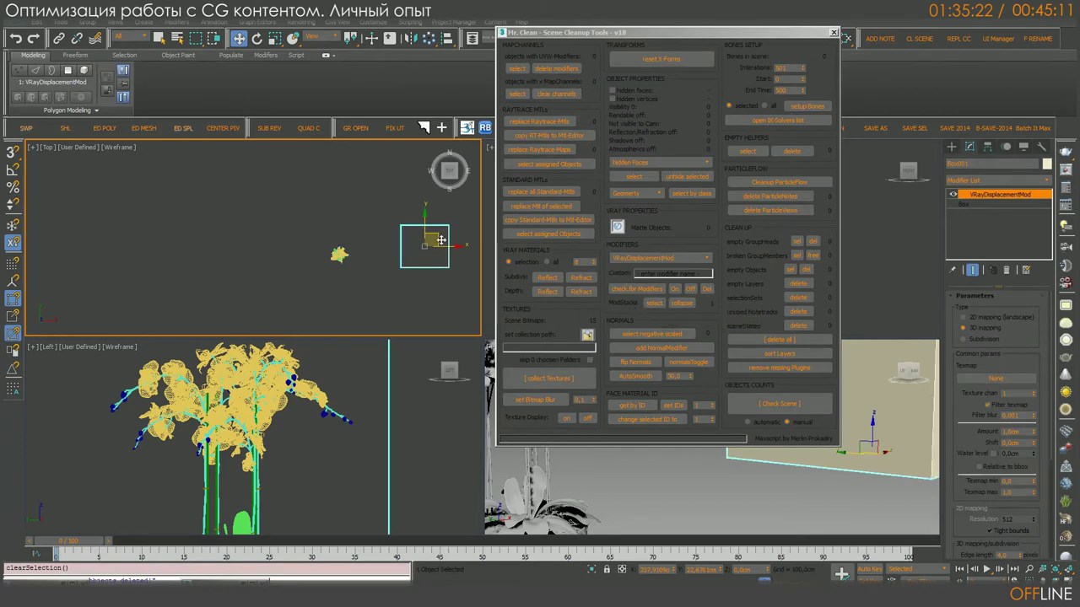
Step: Delete the VRayDisplacementMod from the box and check the scene for that modifier again with Mr. Clean
right_click(1010, 197)
click(992, 207)
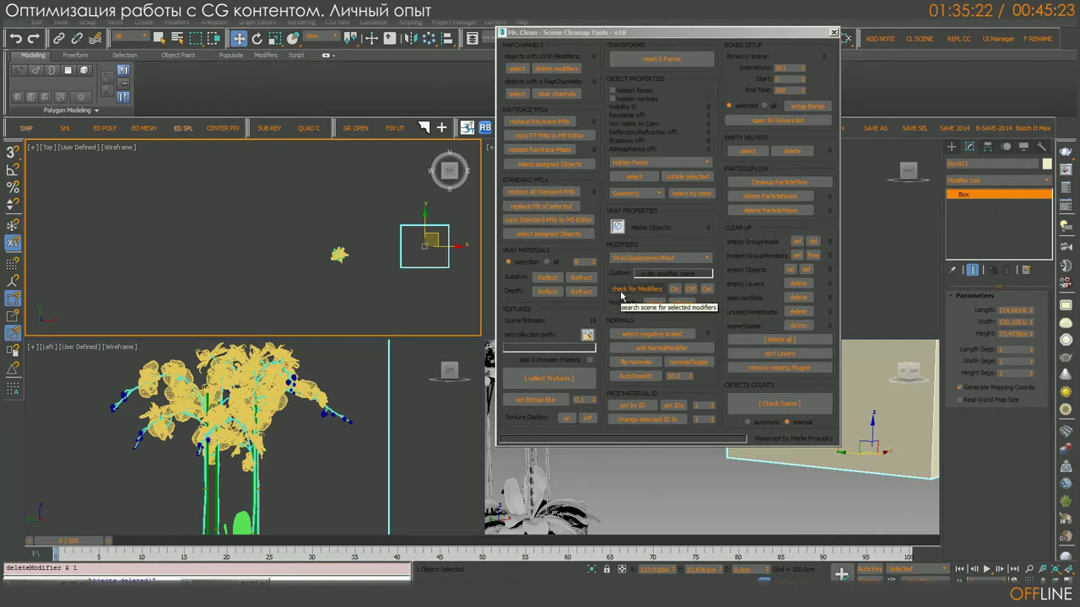
click(622, 295)
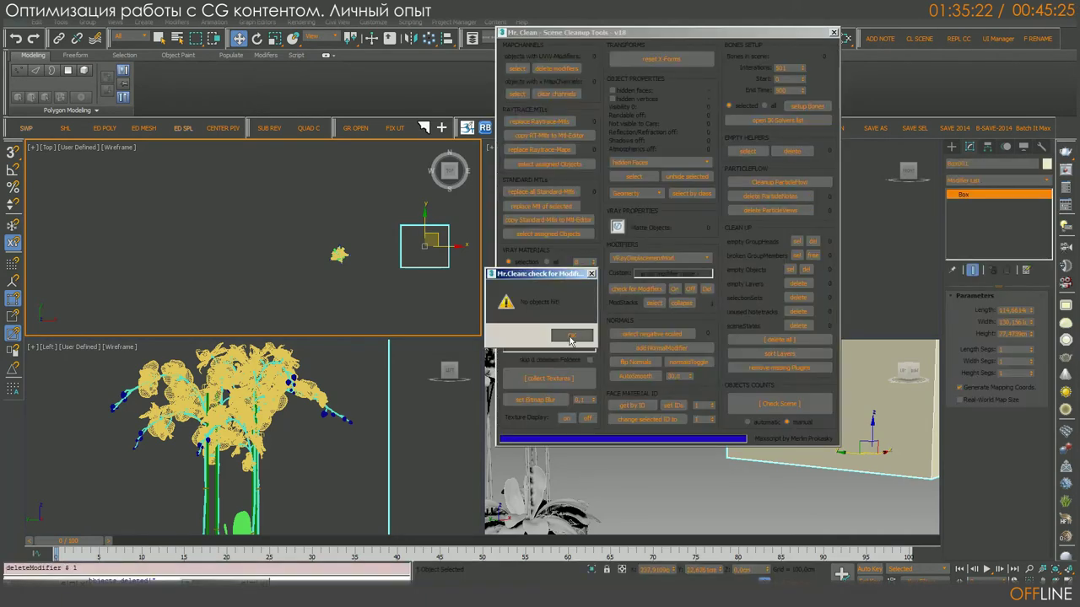
click(571, 337)
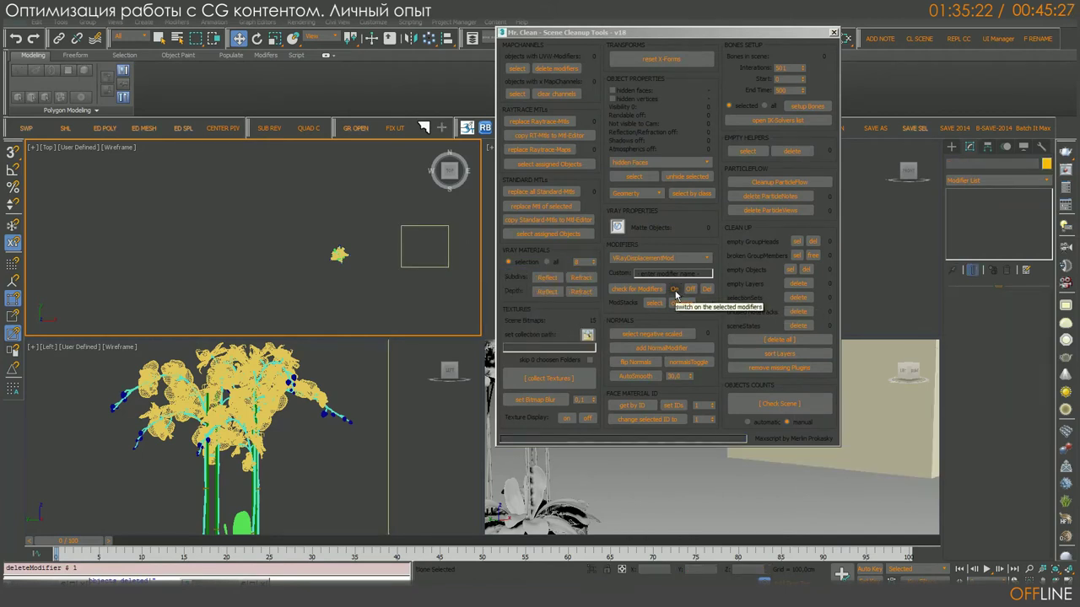
click(675, 291)
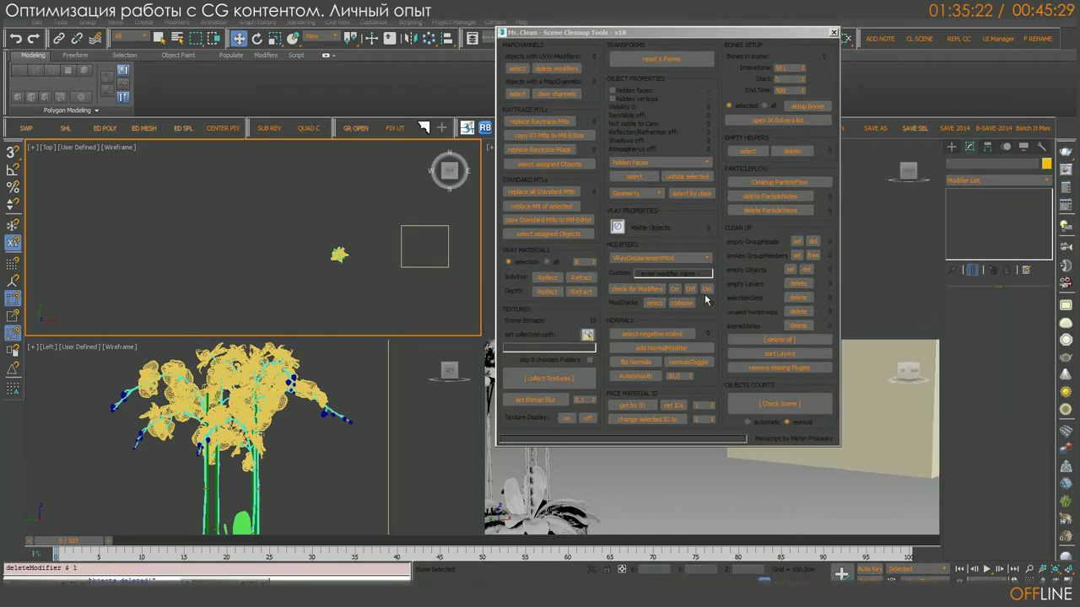
Step: Select the box beside the orchid and add a TurboSmooth modifier to it
click(430, 261)
click(1046, 180)
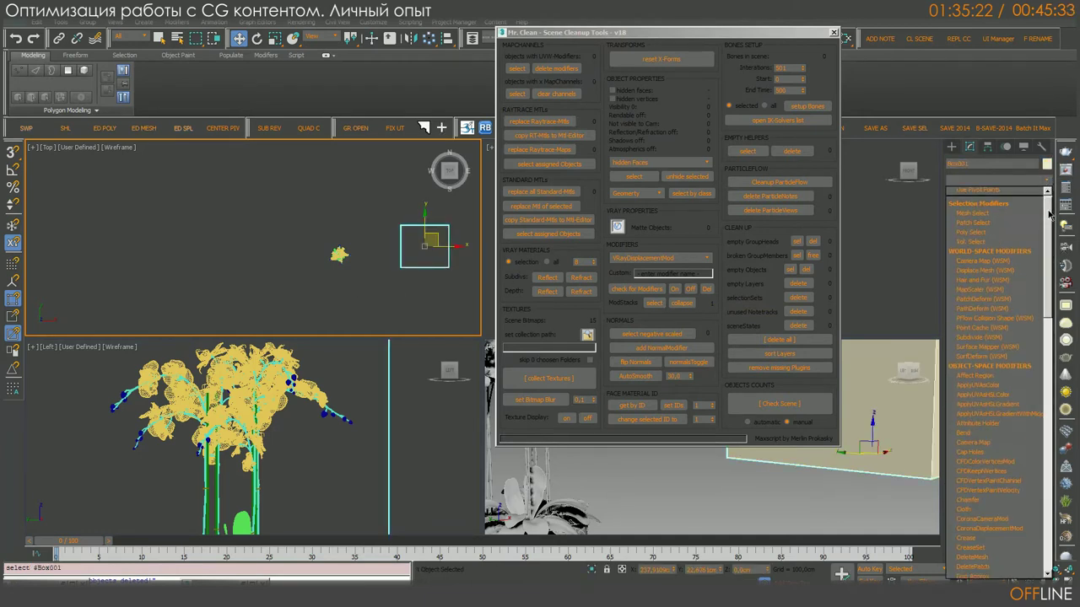
drag(1050, 215, 1047, 472)
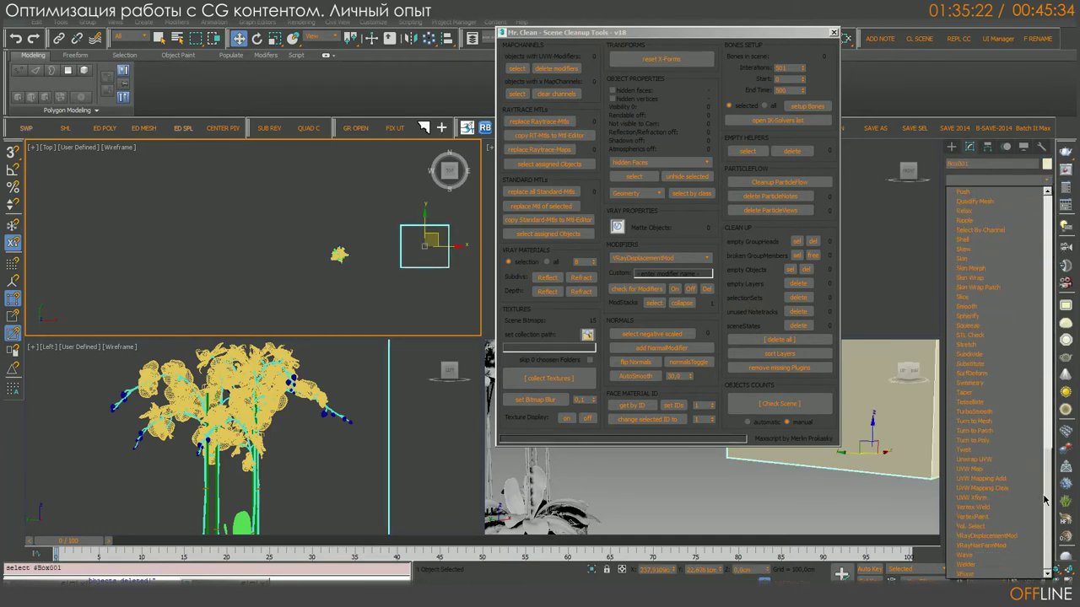
click(990, 412)
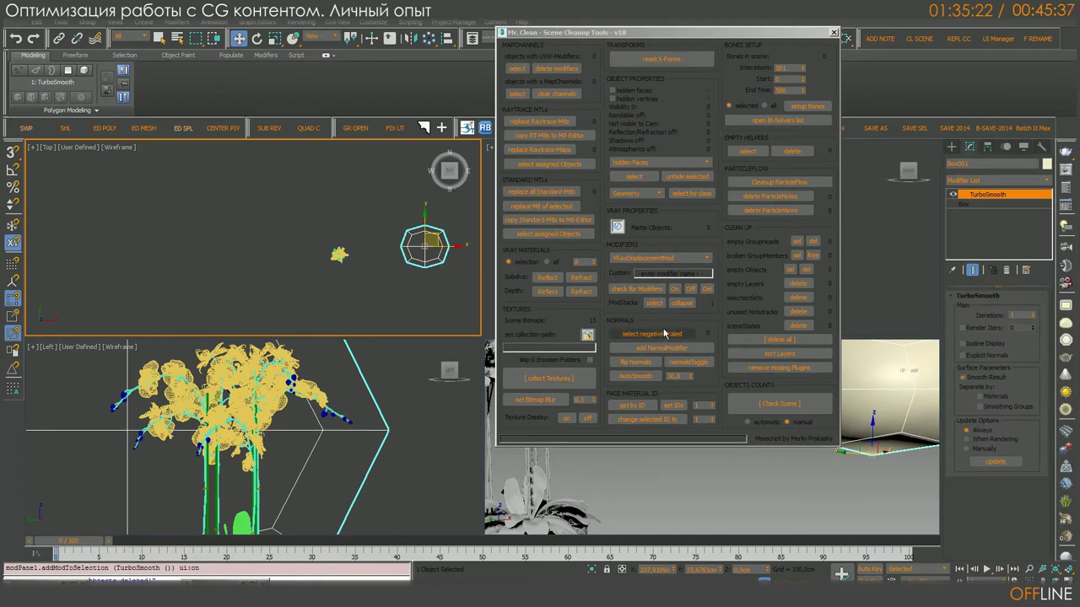
Step: Check the scene for VRayDisplacementMod with Mr. Clean again and switch its scene modifier choice to TurboSmooth
click(634, 289)
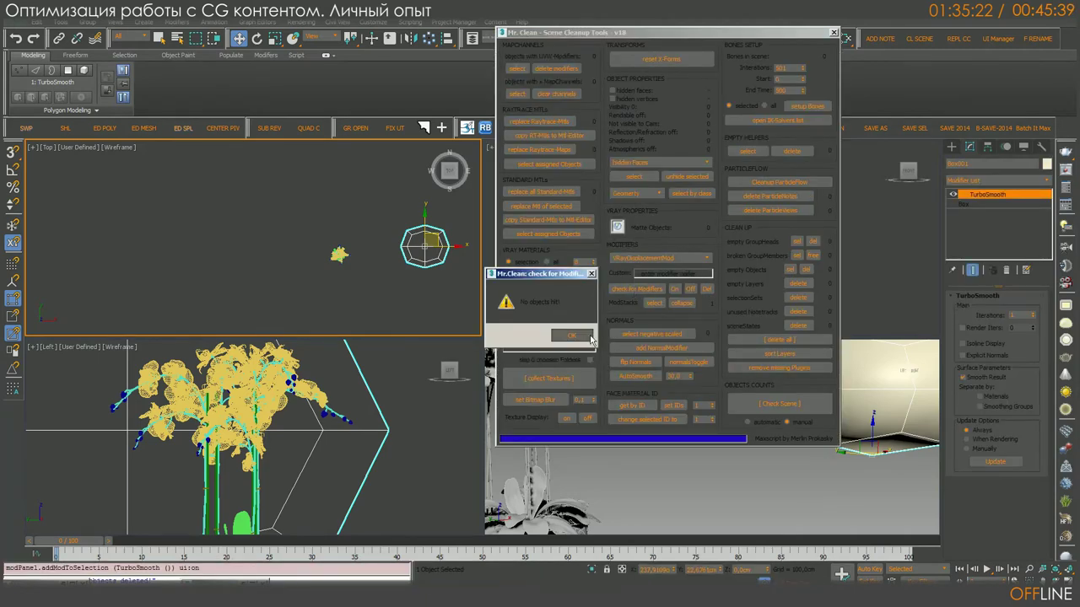
click(572, 336)
click(681, 258)
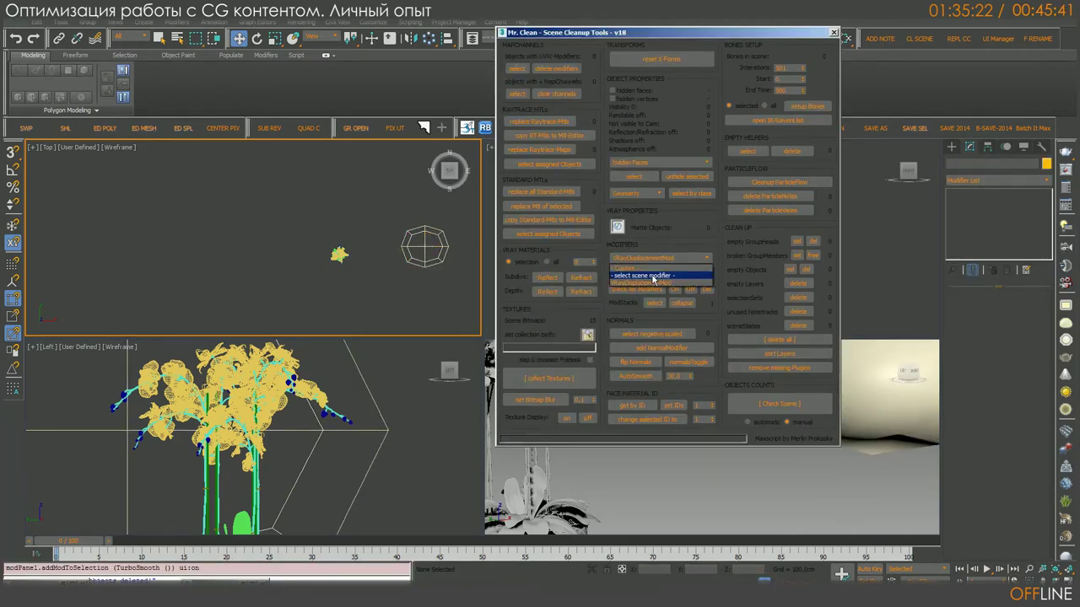
click(652, 279)
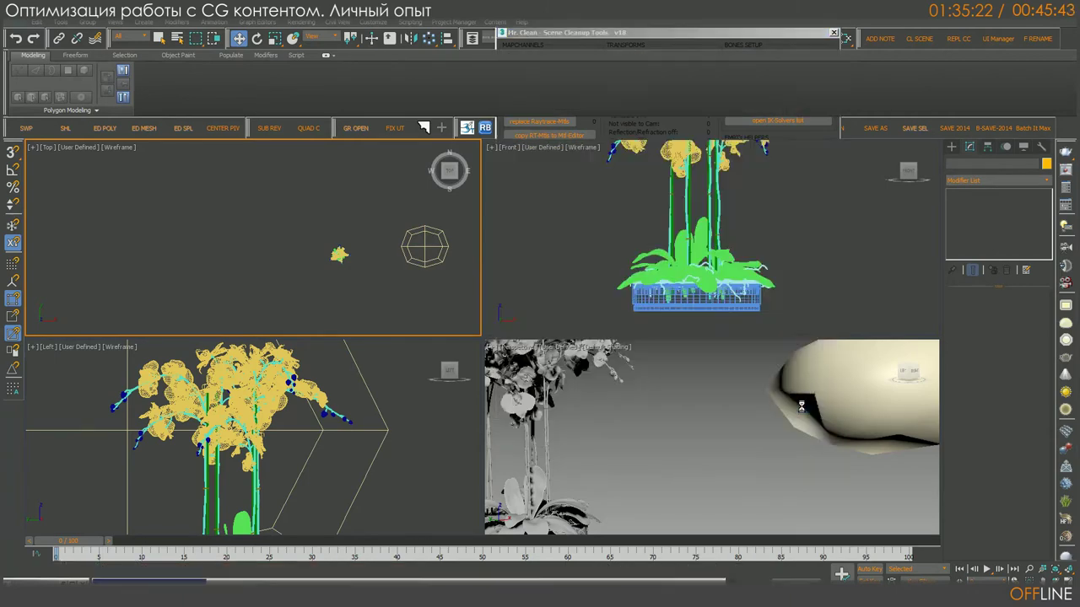
click(707, 259)
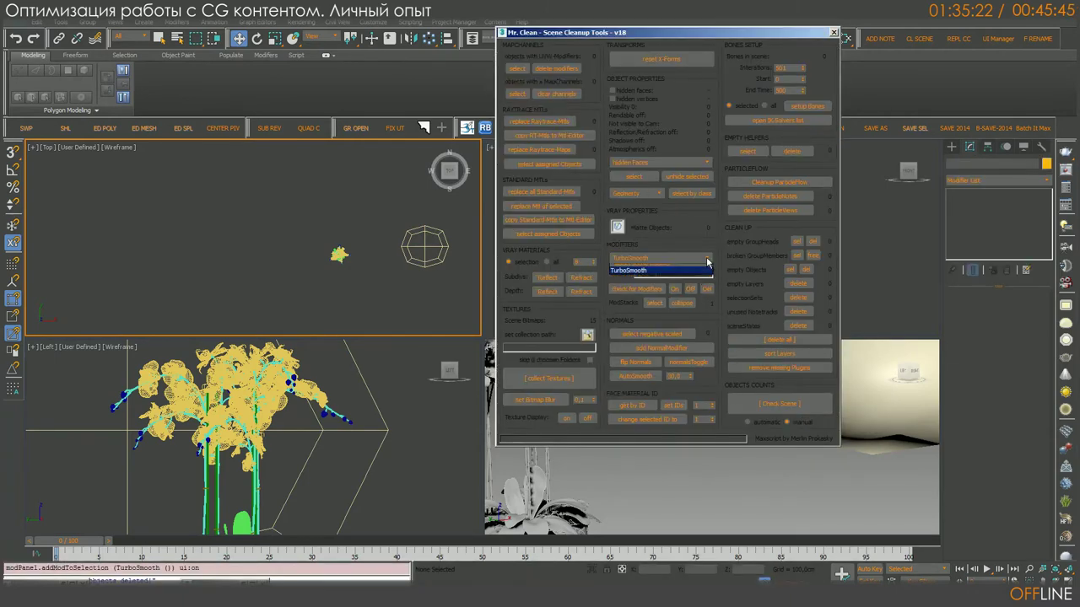
click(707, 270)
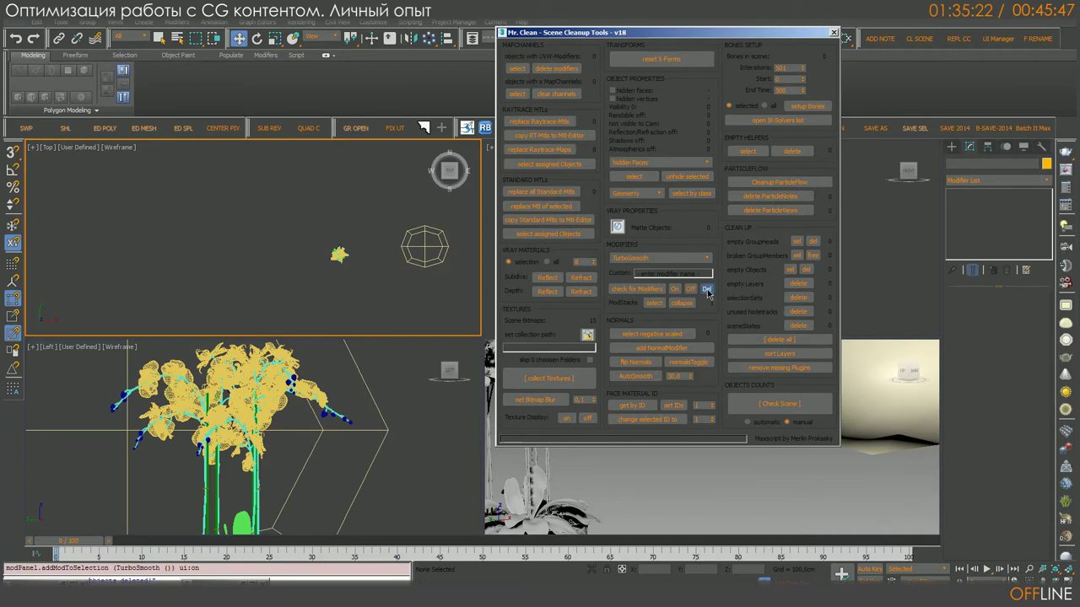
Step: Use Mr. Clean to select the object with a modifier stack and delete its TurboSmooth modifier
click(706, 290)
click(582, 339)
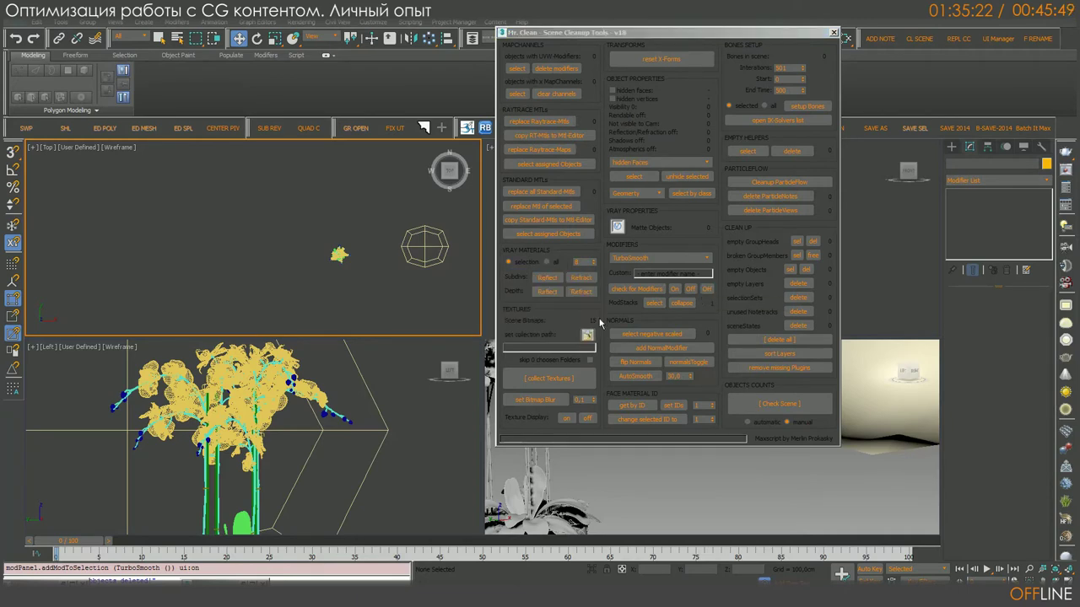
click(654, 303)
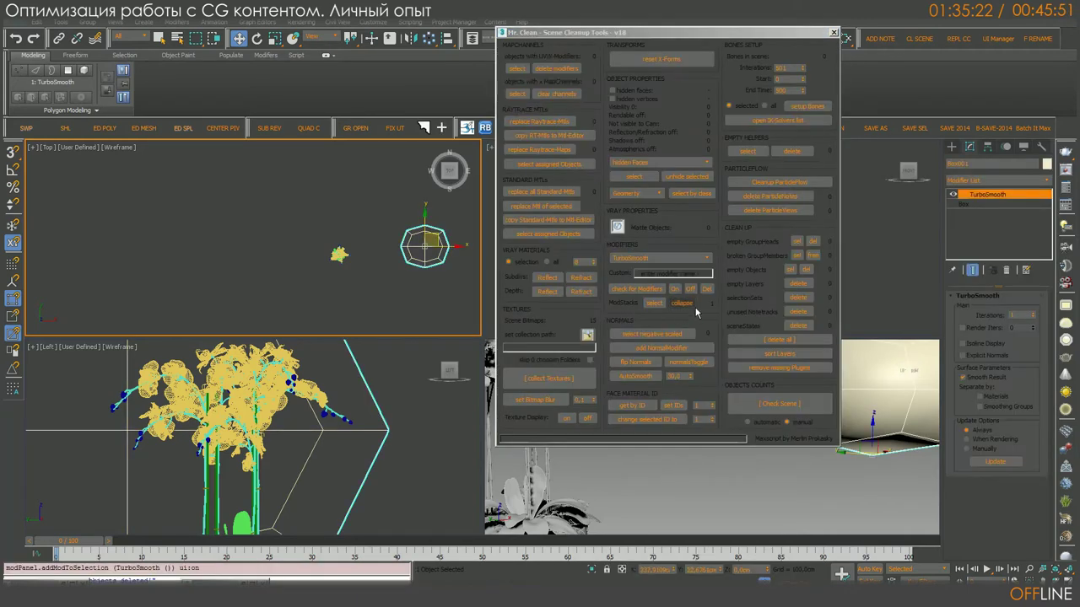
click(707, 291)
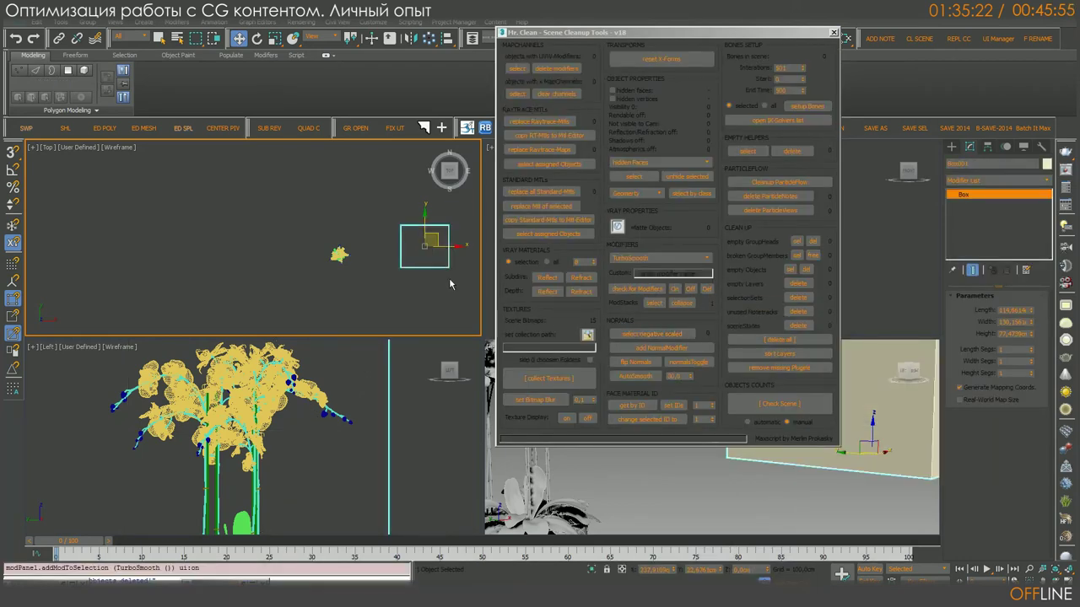
Step: Make two independent copies of the box and place them beside it in the Top view
middle_drag(449, 284, 289, 266)
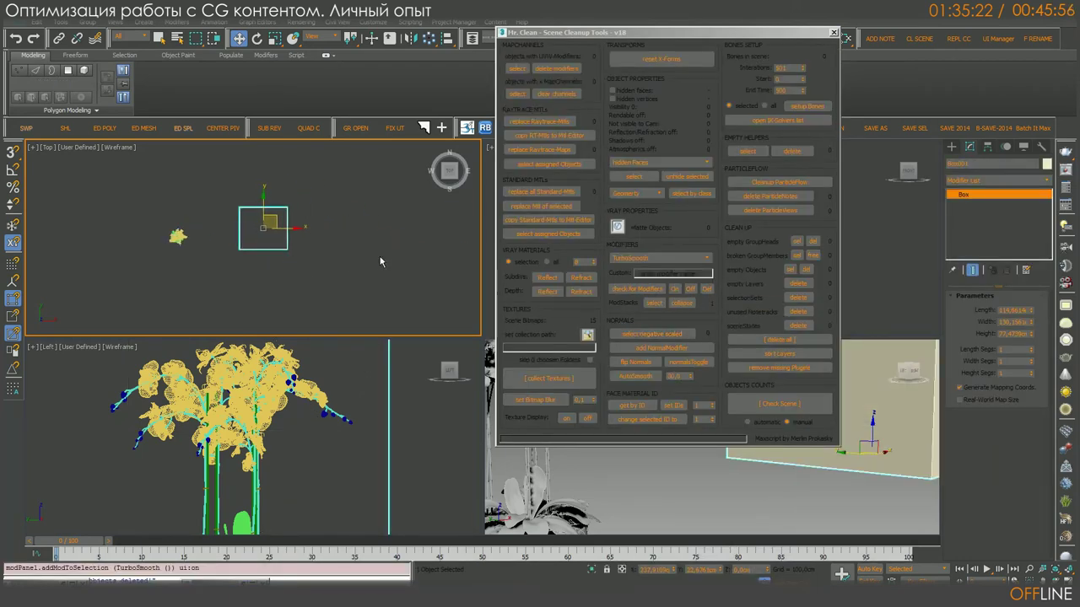
click(650, 333)
middle_drag(380, 304, 351, 294)
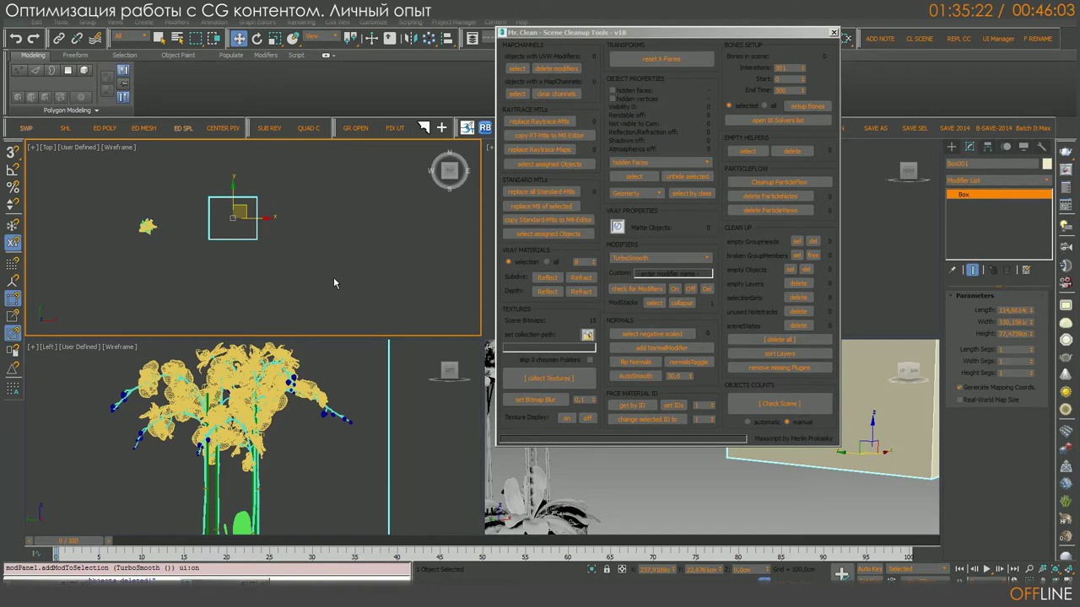
mouse_move(248, 208)
shift+mouse_down()
mouse_move(329, 223)
mouse_move(328, 171)
mouse_move(406, 258)
shift+mouse_up()
click(541, 348)
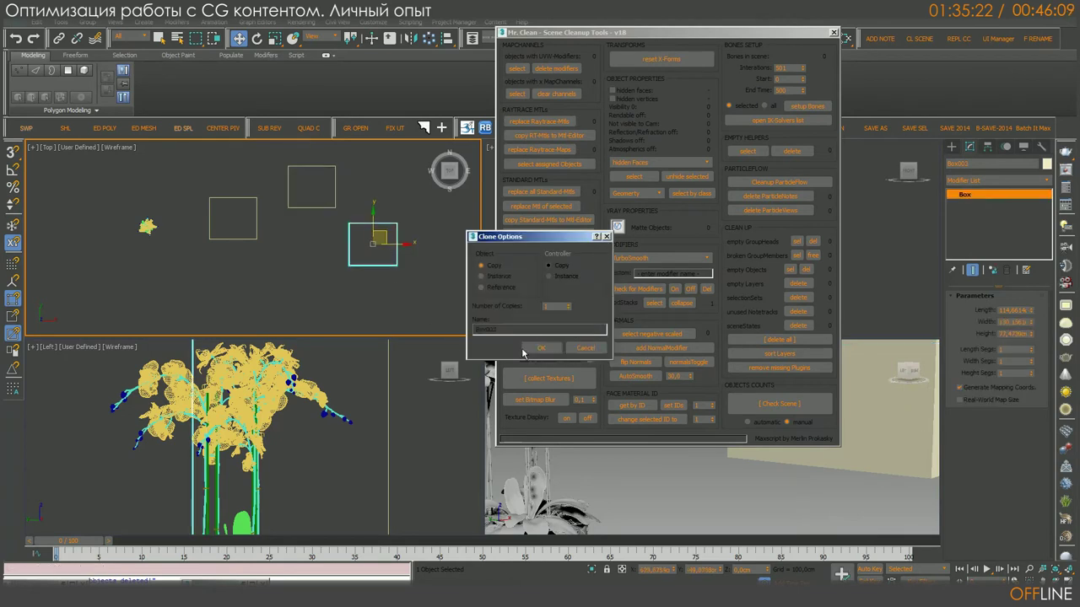
click(542, 349)
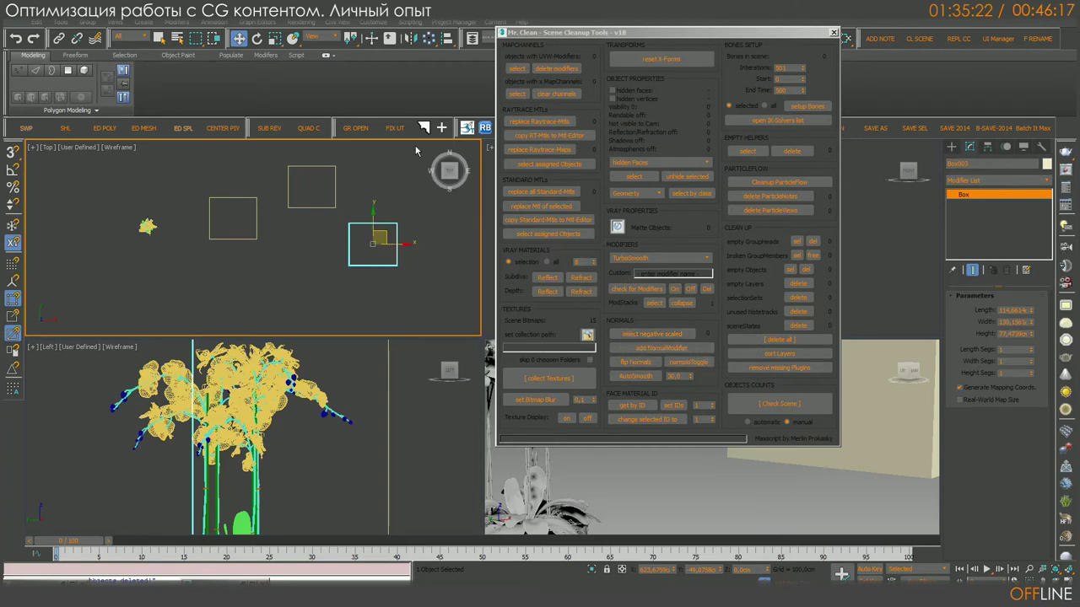
Step: Examine the scale values of the newest box copy in the Perspective view and compare them with those of the other copy
click(274, 38)
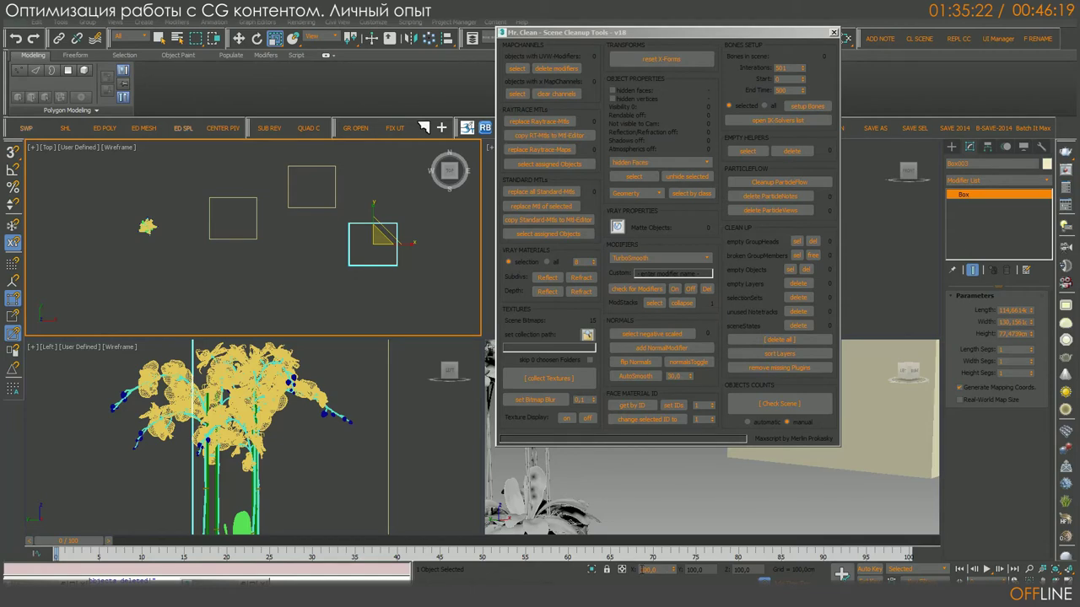
click(657, 570)
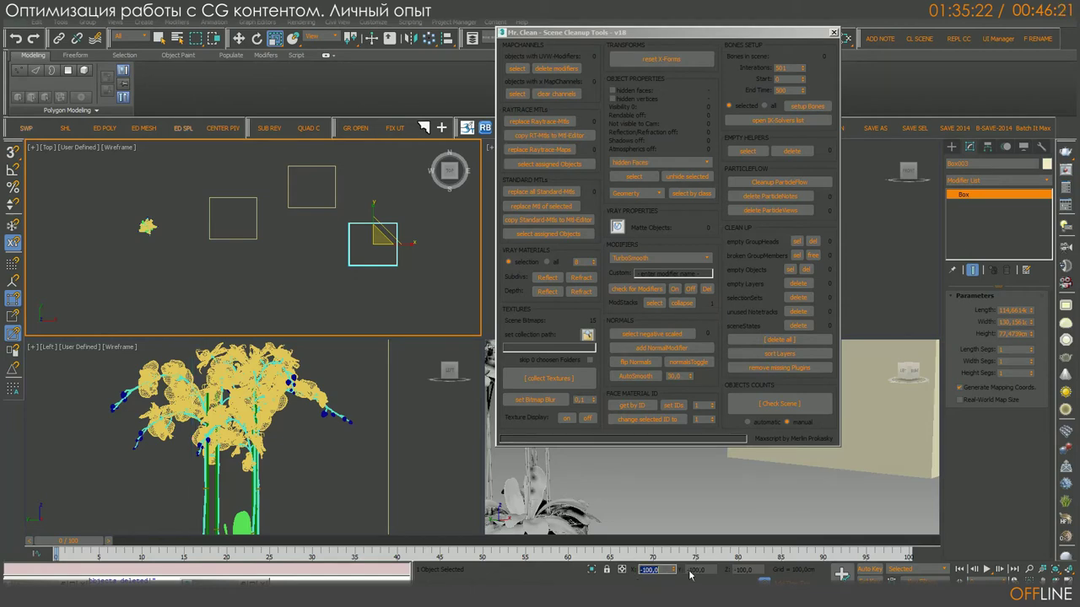
drag(801, 34, 452, 83)
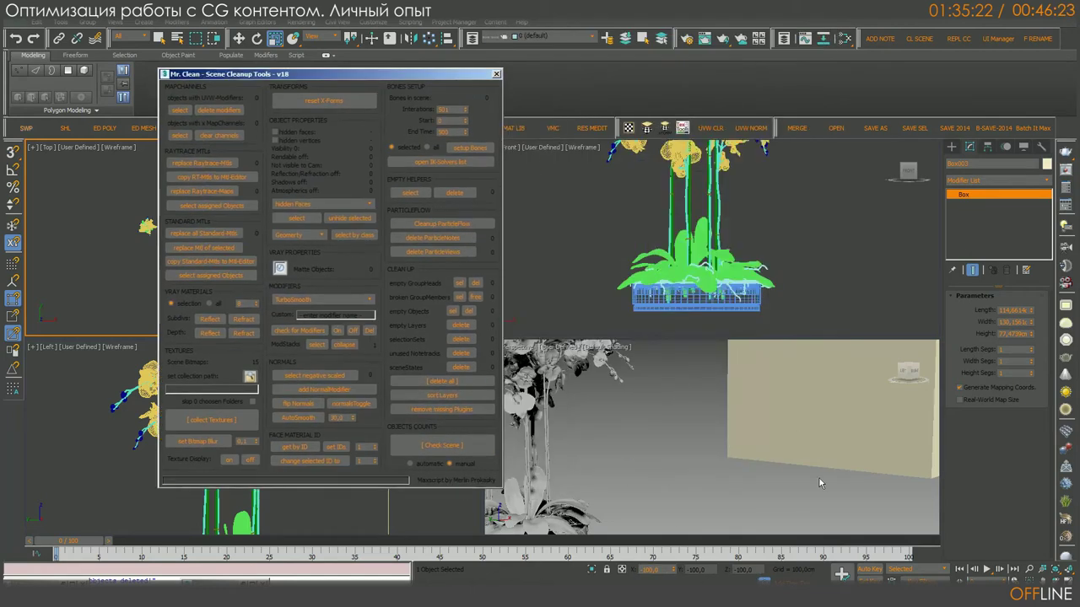
right_click(784, 483)
key(z)
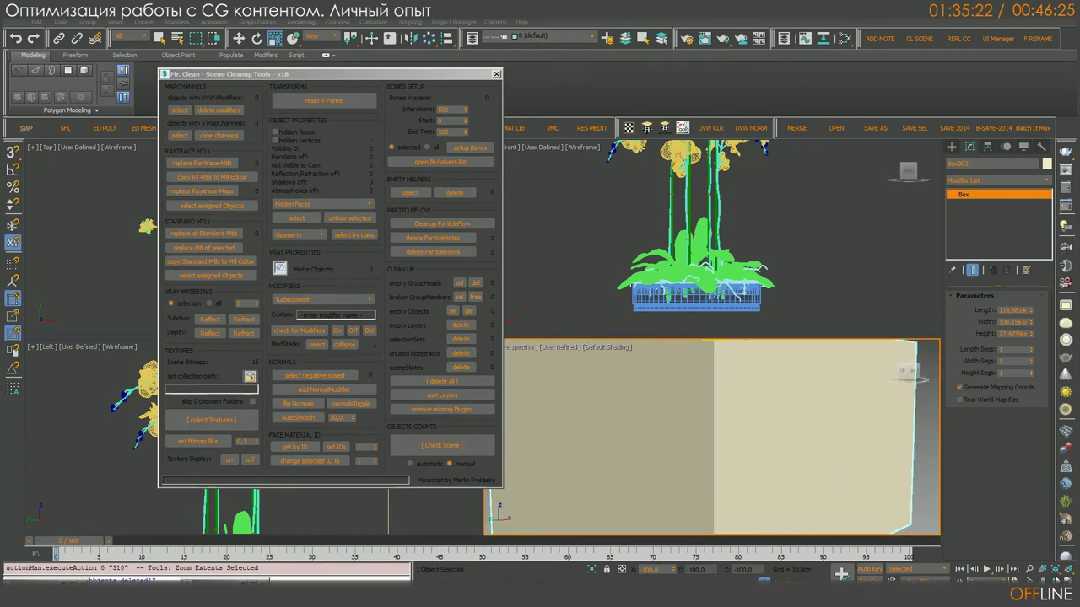
scroll(700, 429, down, 10)
scroll(682, 445, up, 5)
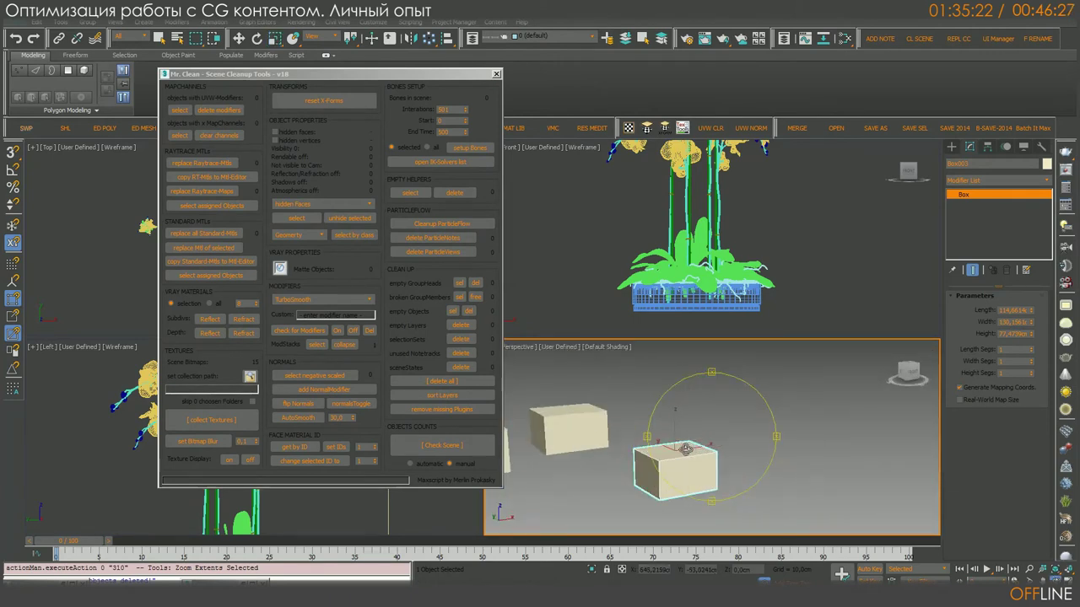
key(r)
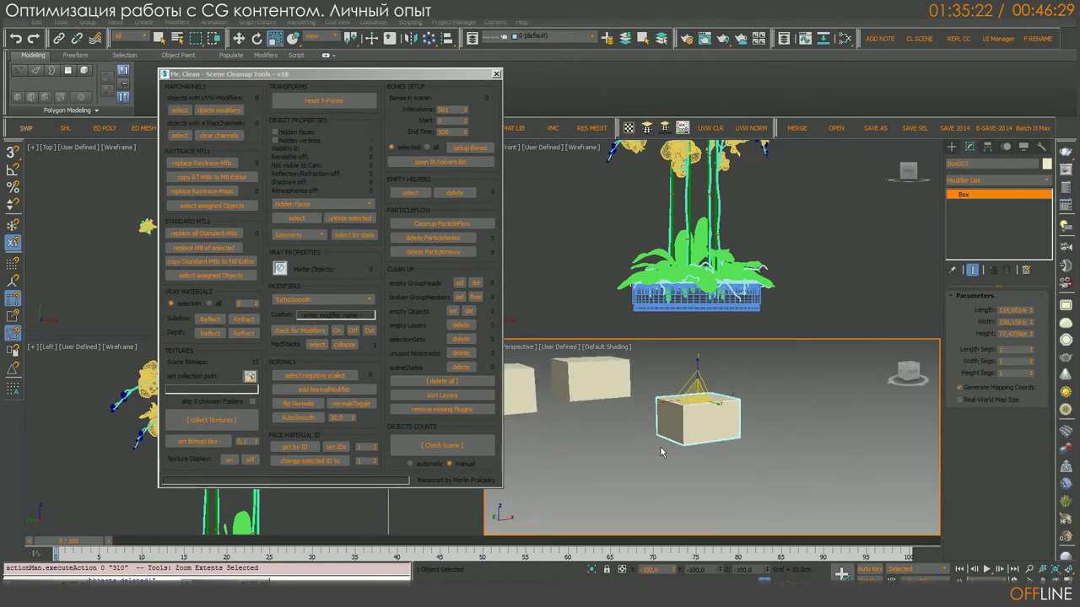
middle_drag(660, 453, 701, 474)
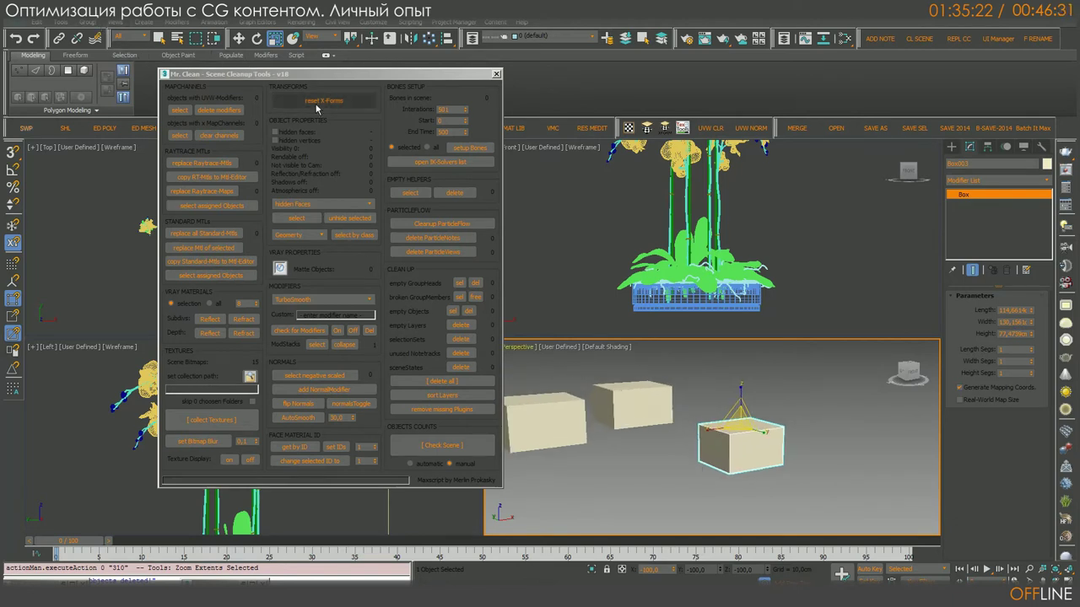
click(631, 409)
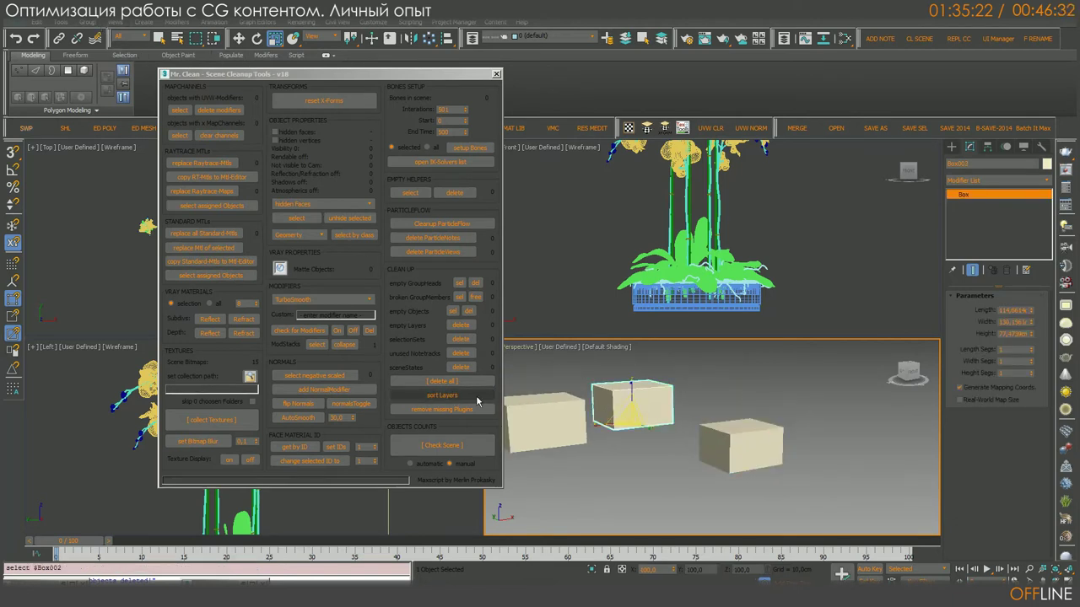
click(654, 570)
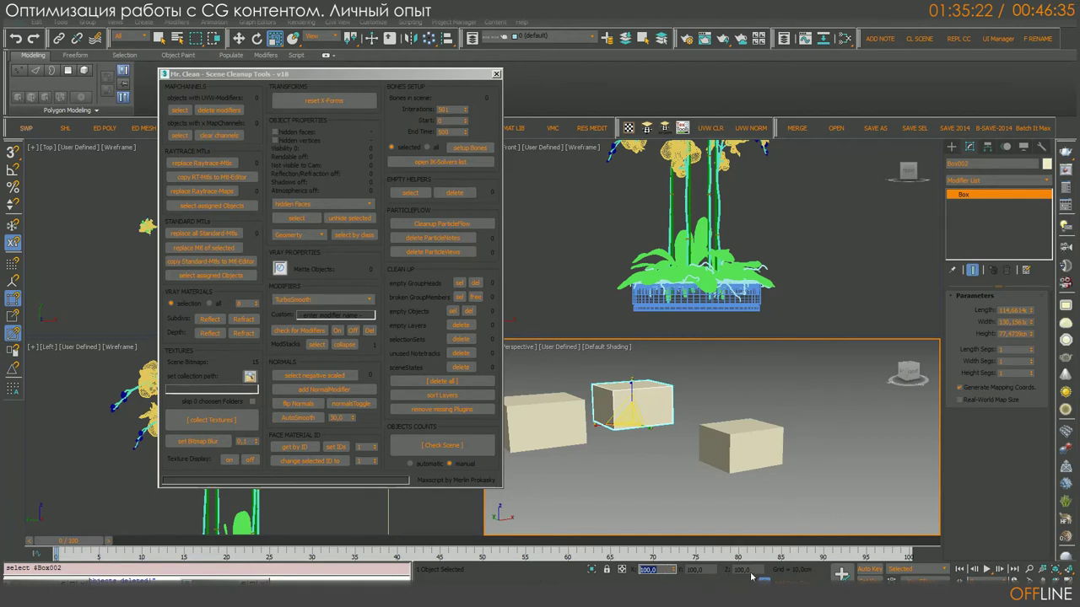
Step: Mirror the selected box across the X axis as an instance and move the mirrored box about 360 cm along X
click(87, 22)
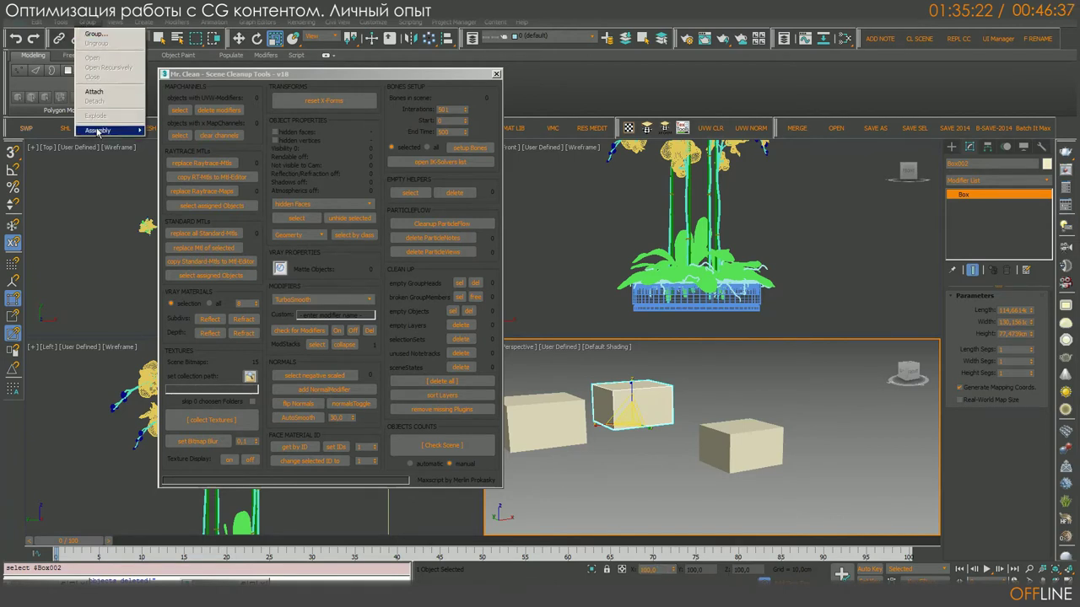
mouse_move(61, 22)
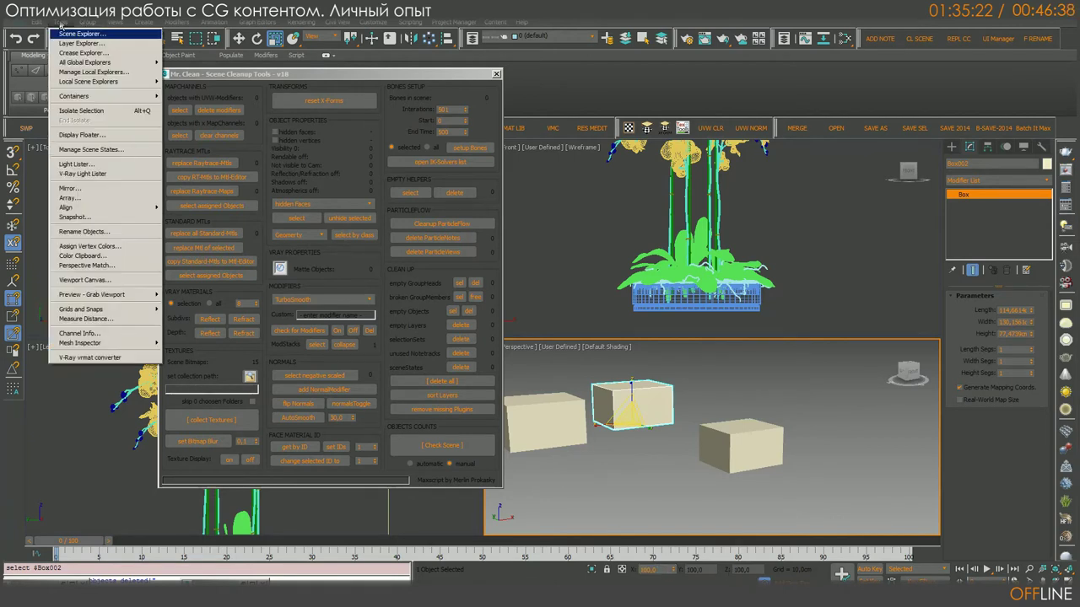
click(71, 188)
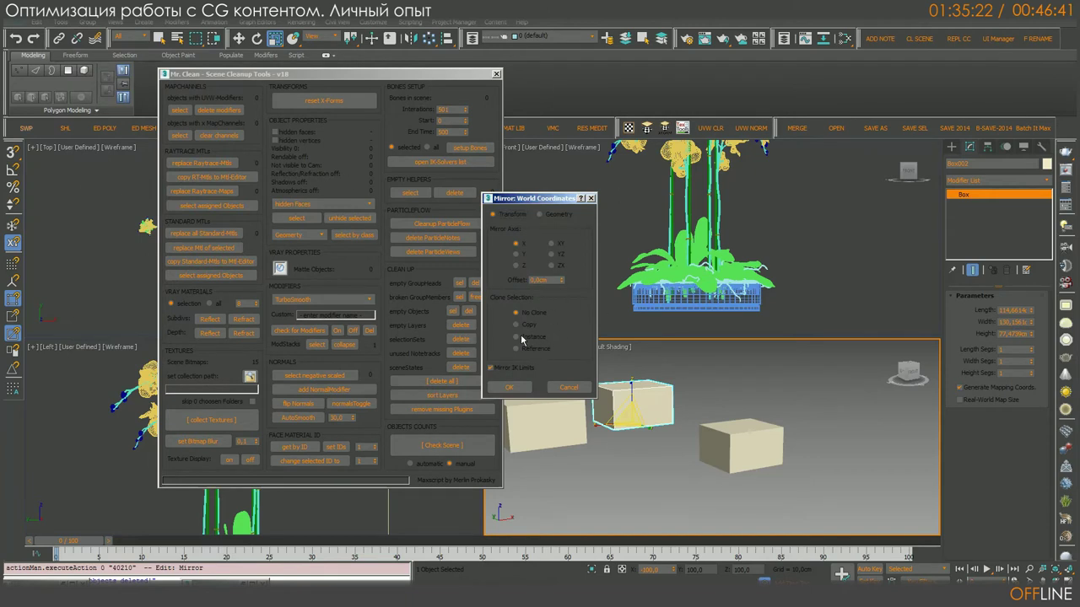
click(520, 336)
click(510, 388)
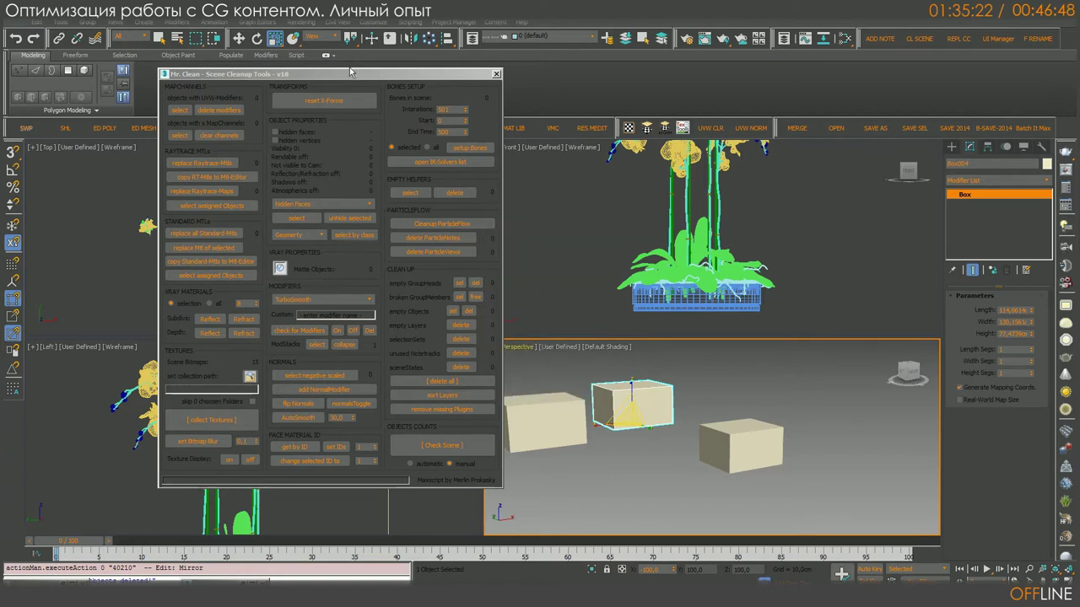
click(239, 38)
drag(653, 418, 789, 403)
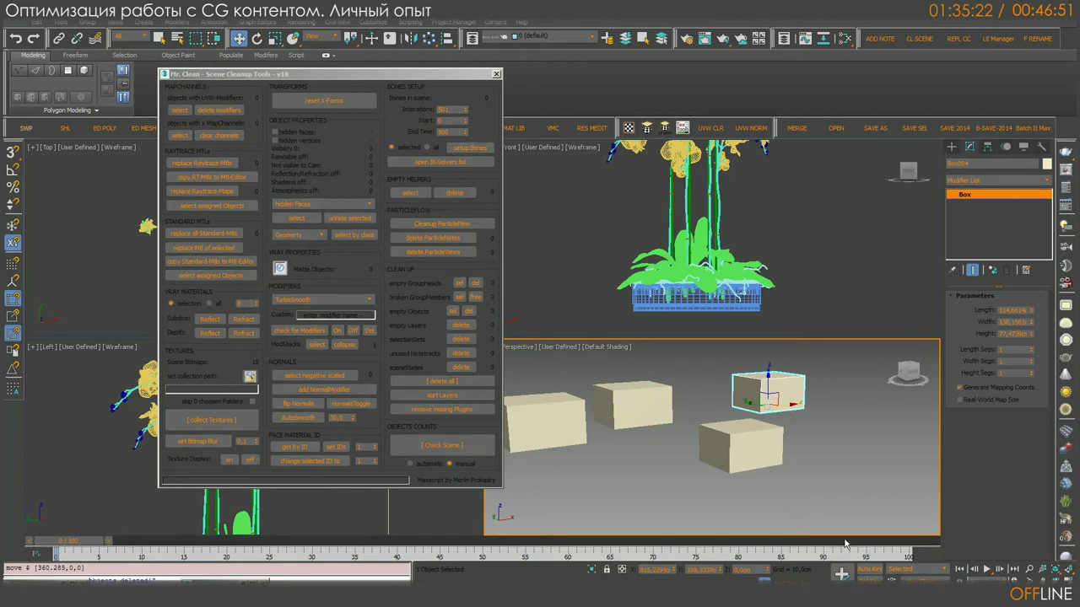
Step: Run Mr. Clean's scene check and inspect the scale values of the mirrored instance and the box in front of it
click(275, 38)
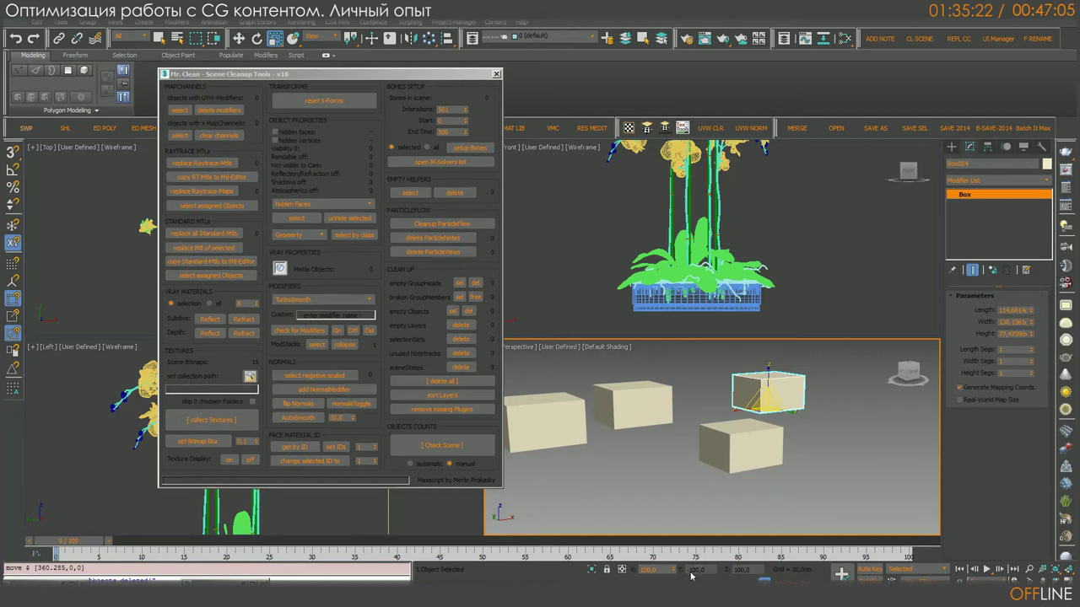
click(442, 444)
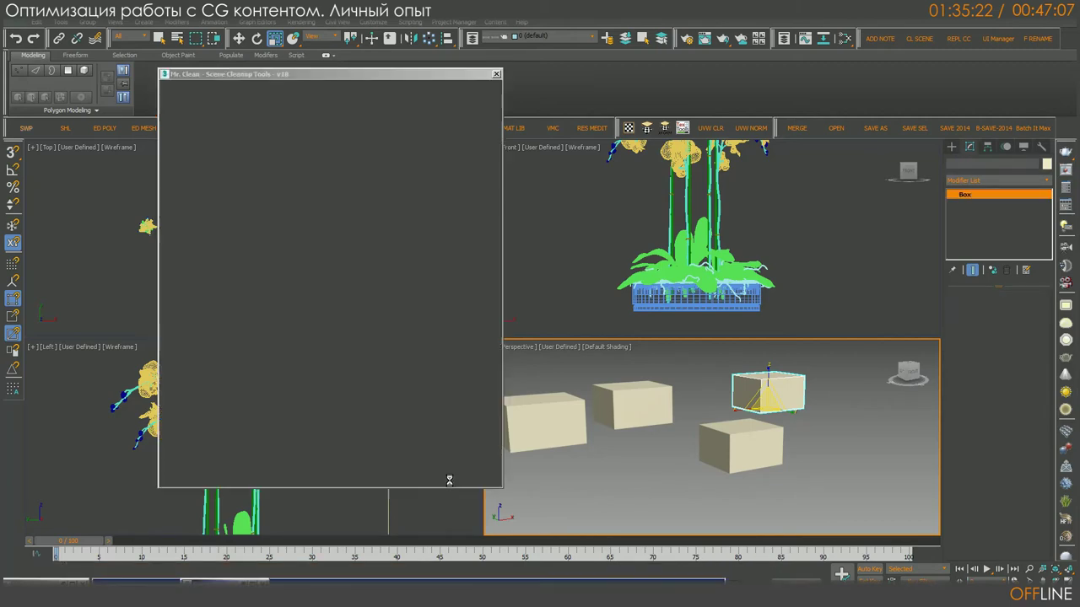
drag(405, 76, 437, 66)
click(736, 471)
click(766, 392)
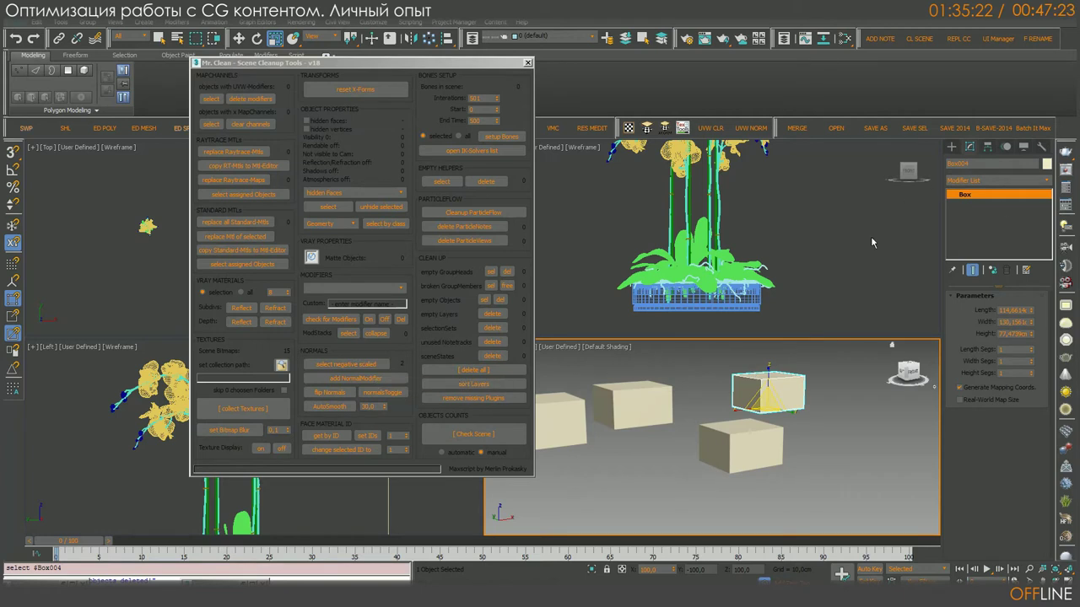
drag(470, 65, 343, 177)
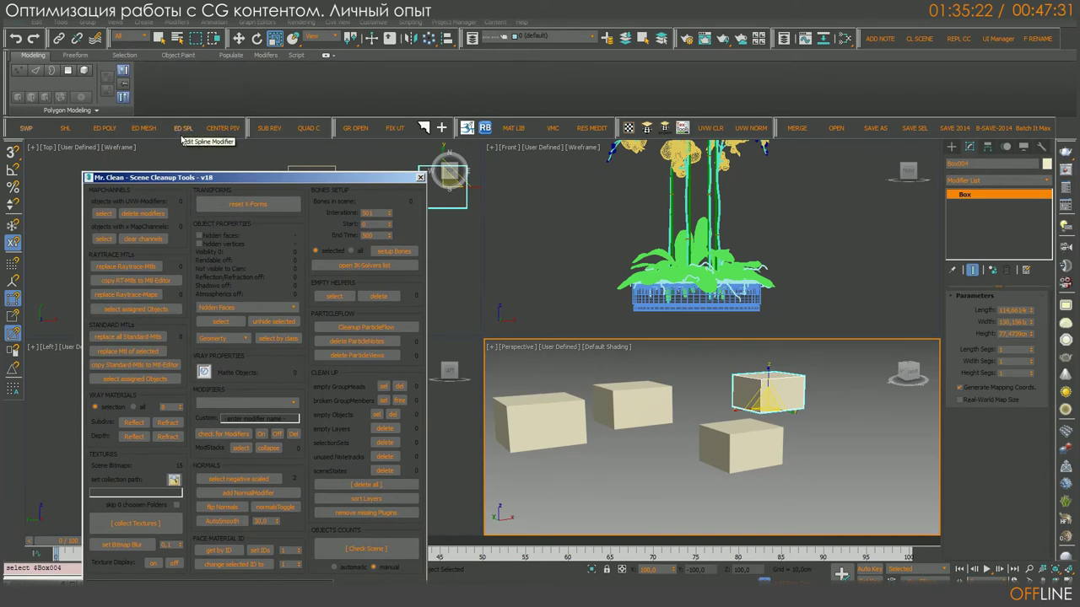
drag(251, 178, 309, 157)
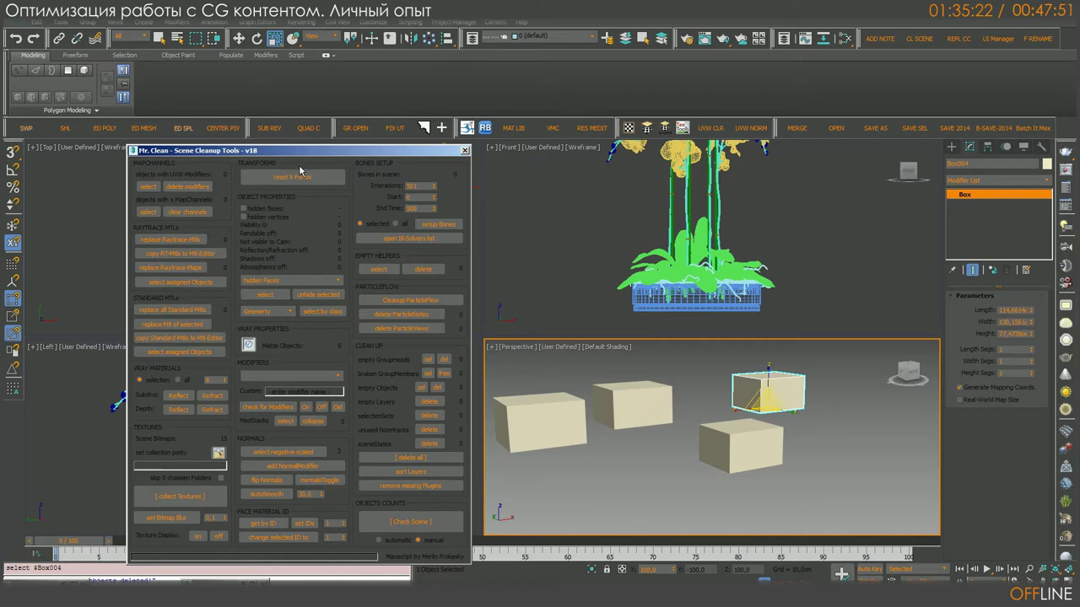
click(300, 171)
drag(415, 155, 418, 157)
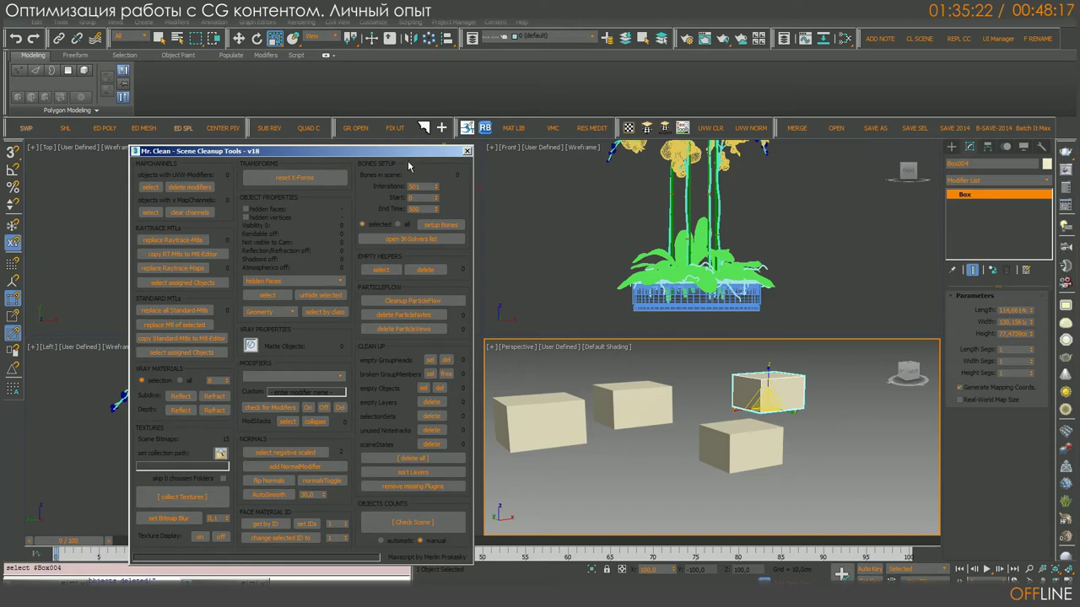
Step: Clear the selection, open the Slate Material Editor, and collapse the GLS.mat library group
click(815, 461)
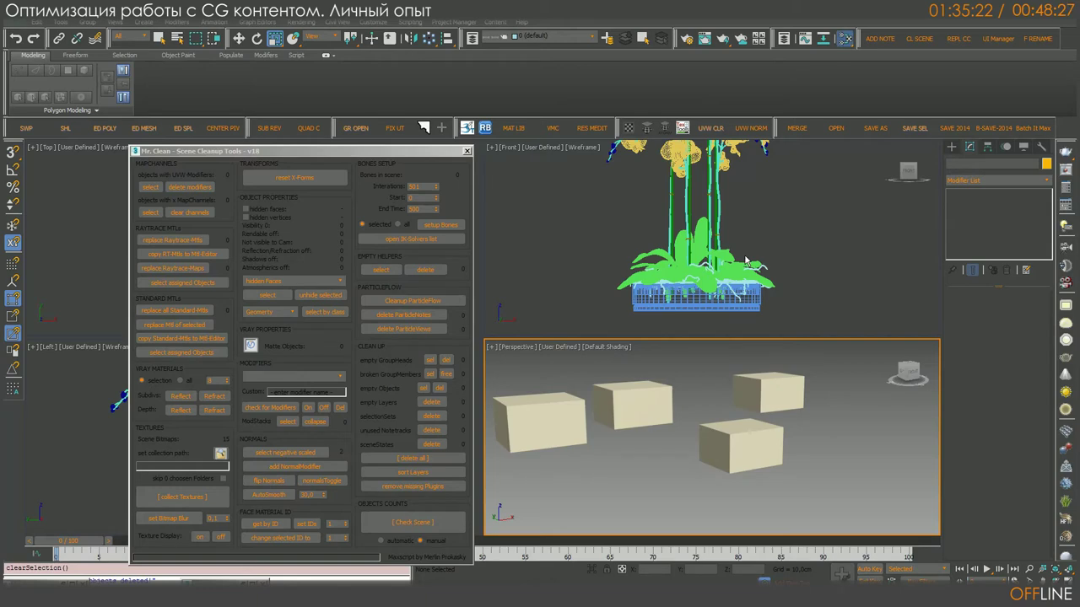
key(m)
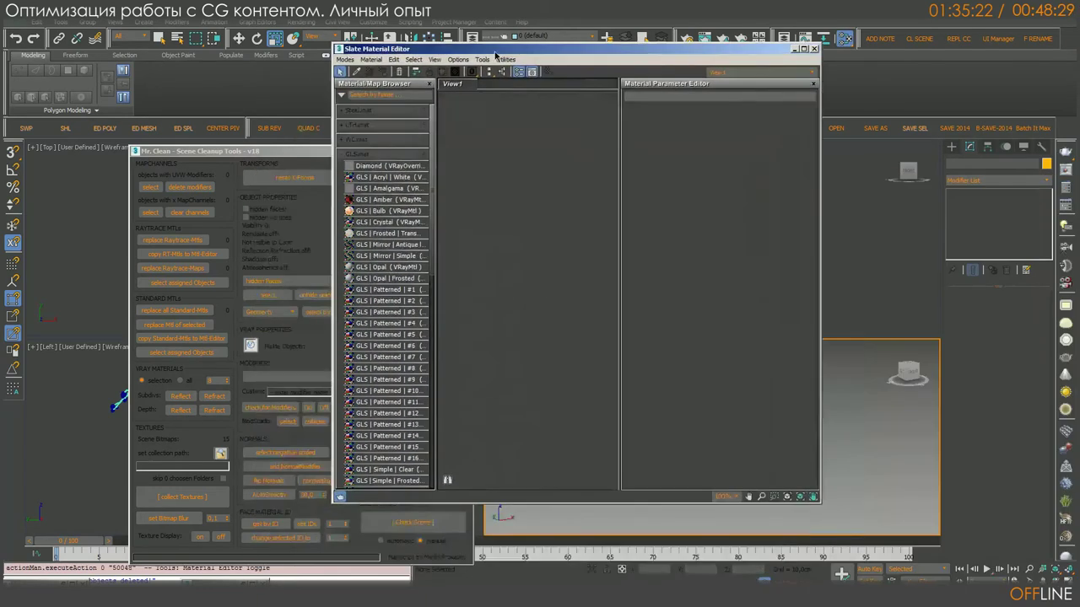
click(371, 153)
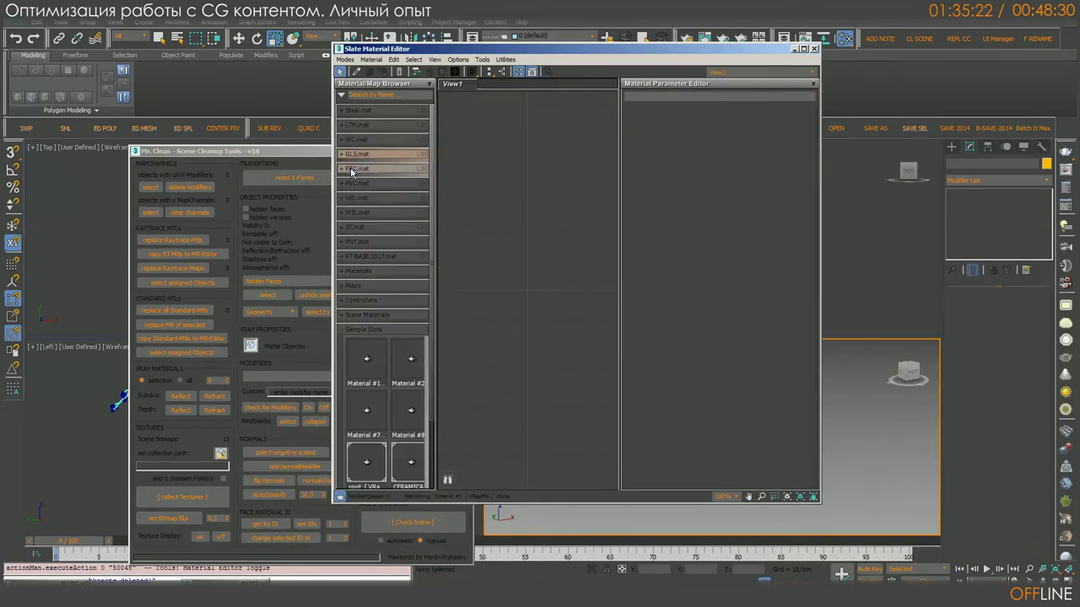
Step: Expand the General group of the Maps library and add a Cellular map to the node view
click(376, 329)
click(358, 285)
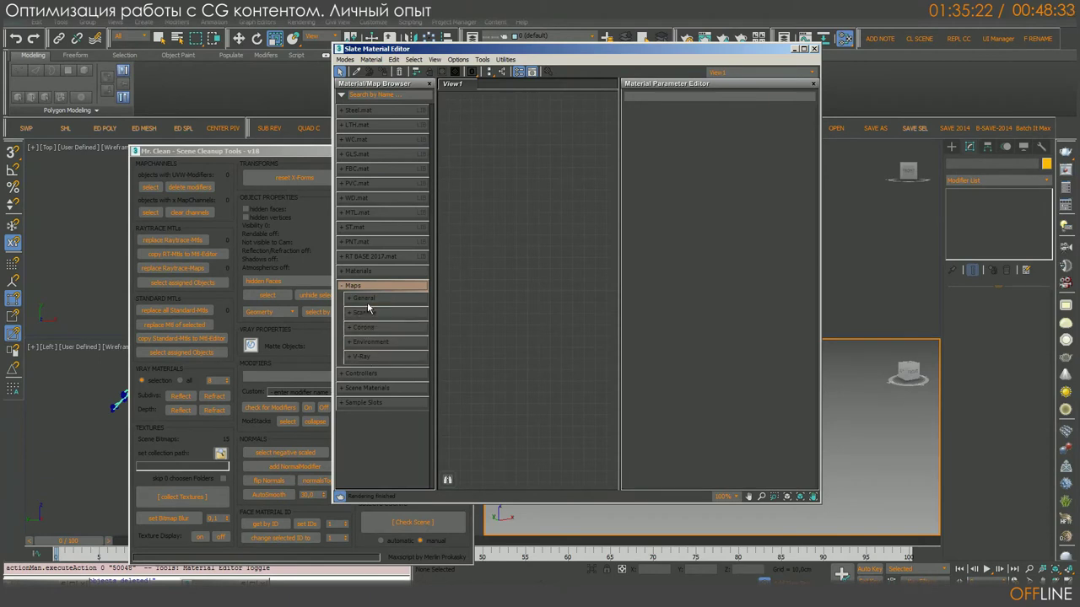
click(380, 358)
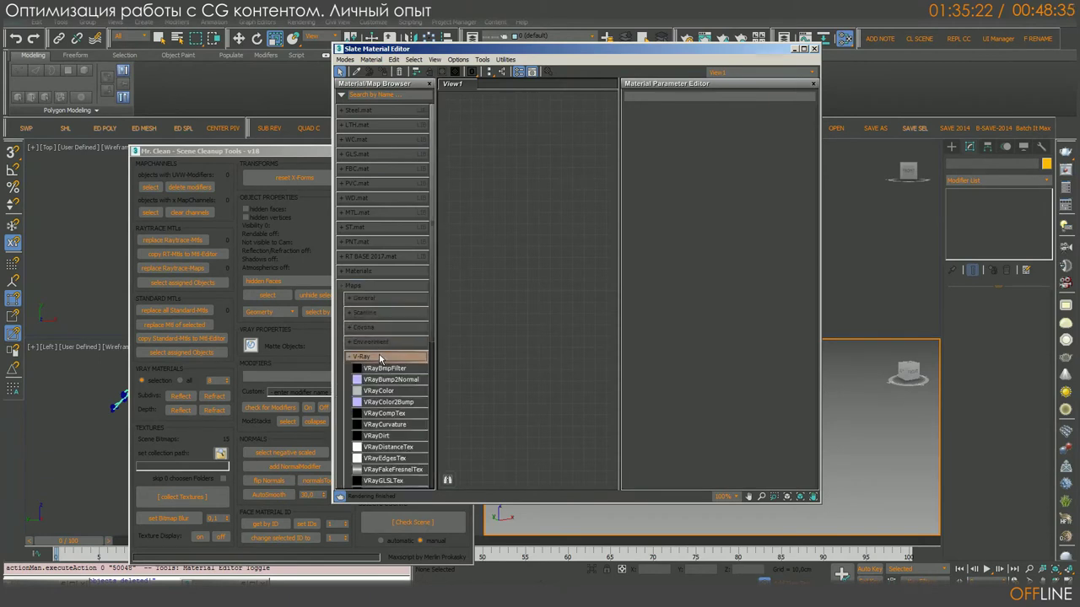
click(378, 299)
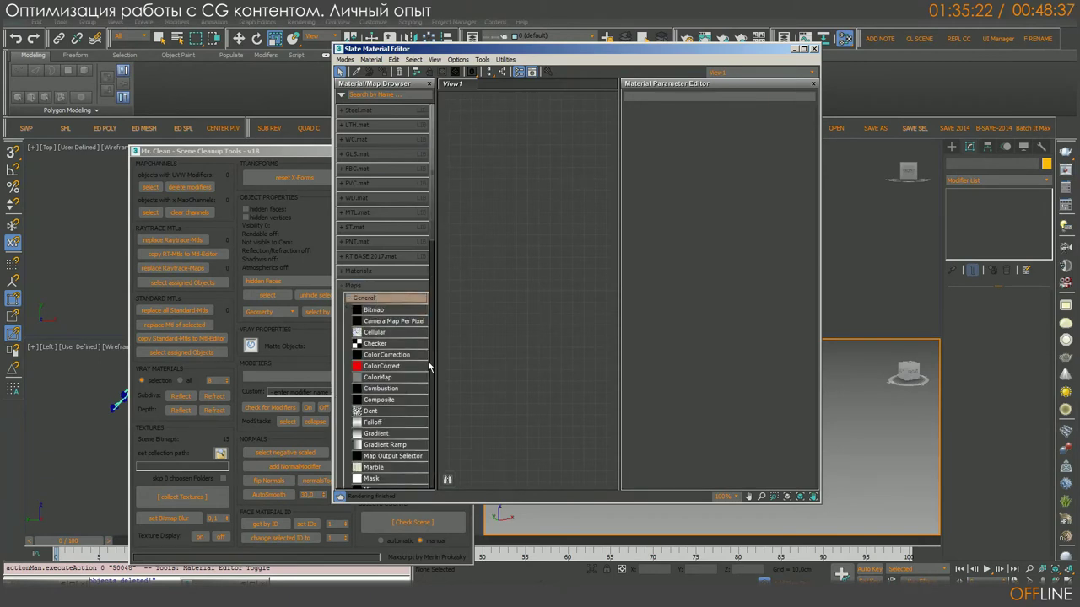
click(405, 337)
drag(405, 337, 500, 289)
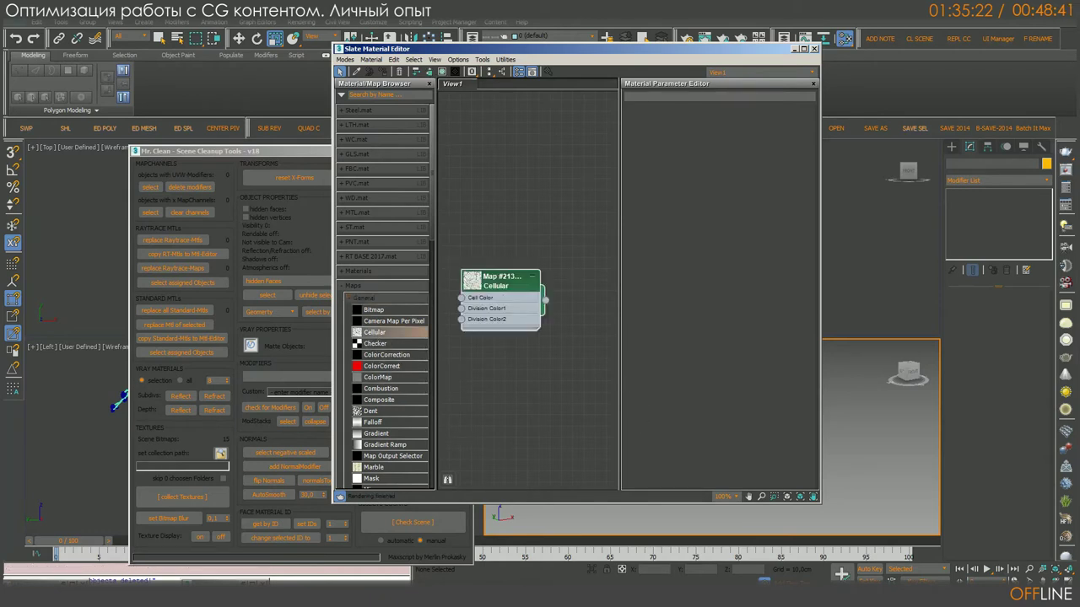
Step: Add Dent, Noise and Perlin Marble maps to the node view with the parameter editor hidden, and close the material editor
click(812, 87)
click(378, 412)
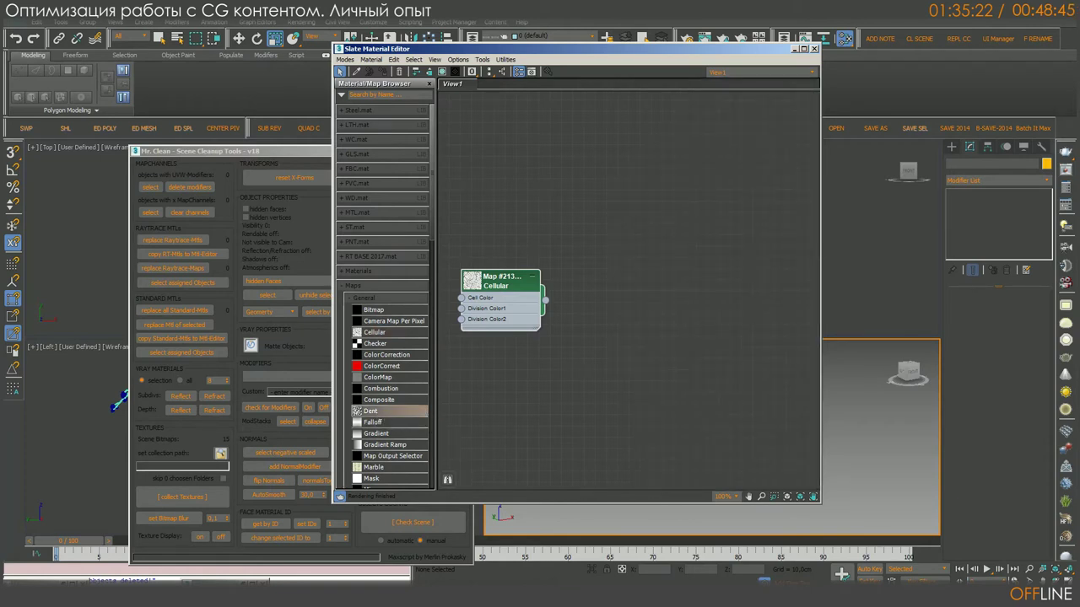
drag(371, 411, 658, 247)
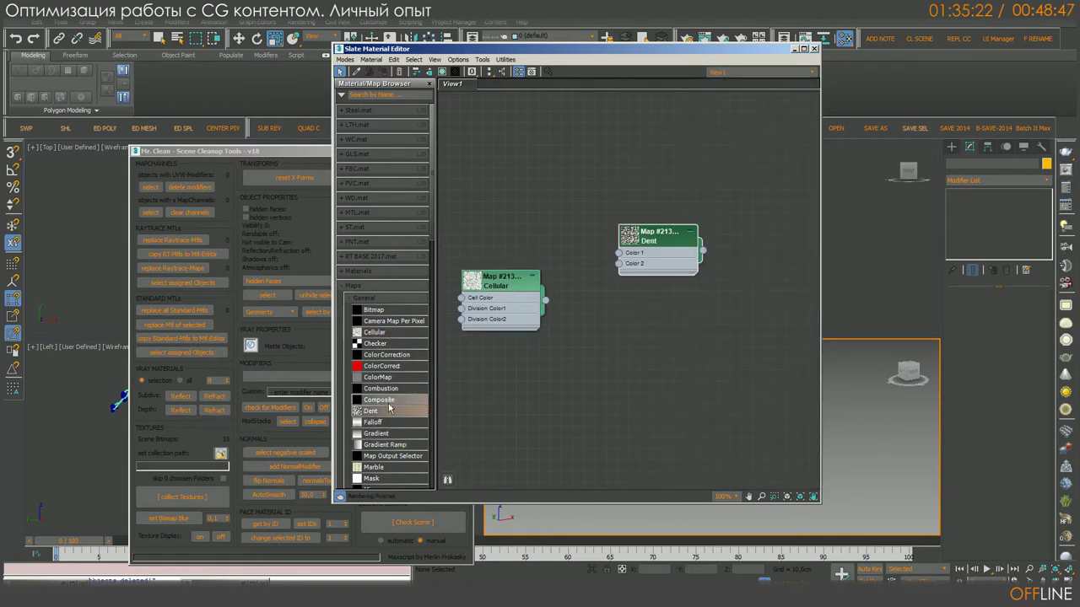
click(381, 422)
scroll(386, 426, down, 3)
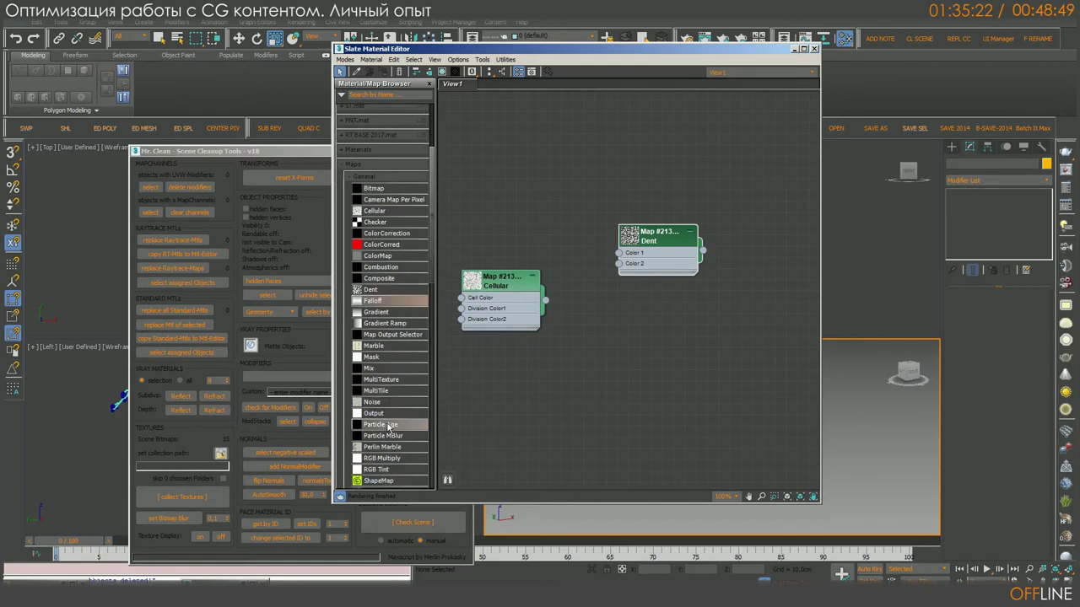
drag(371, 402, 646, 392)
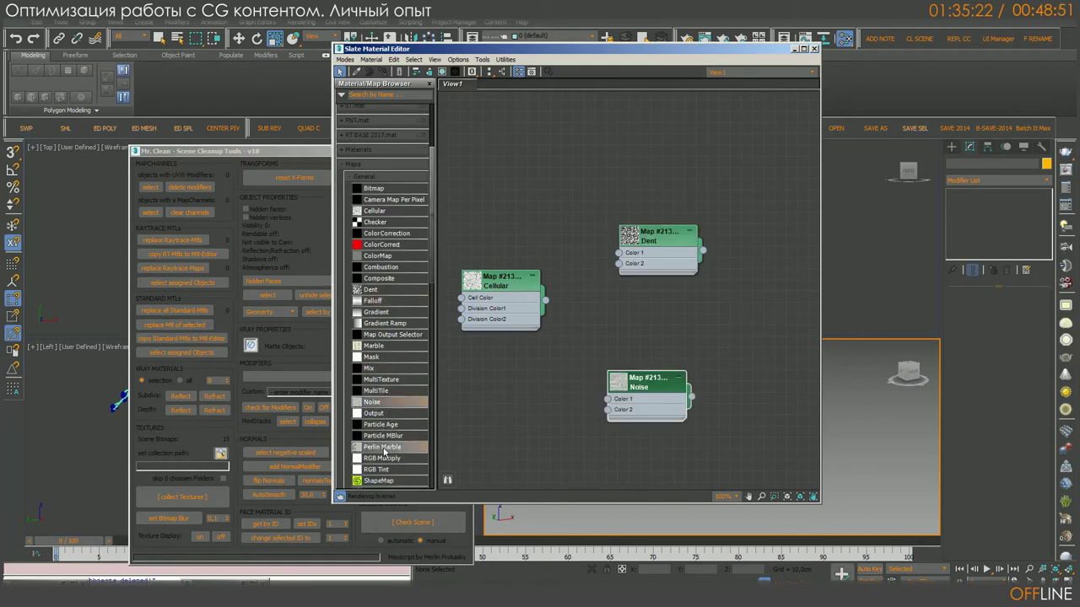
drag(384, 453, 530, 151)
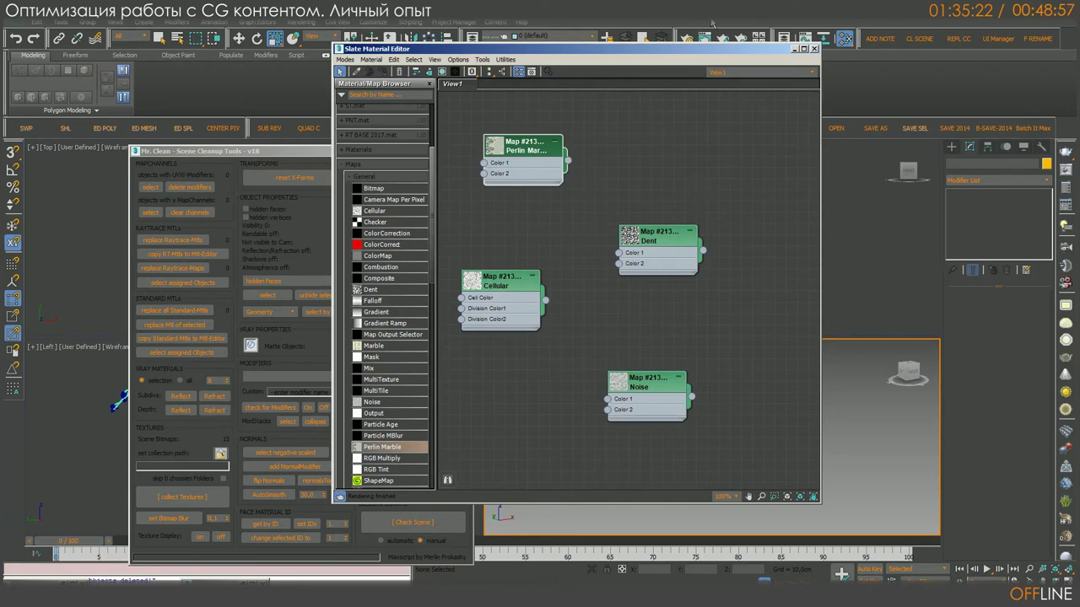
click(813, 48)
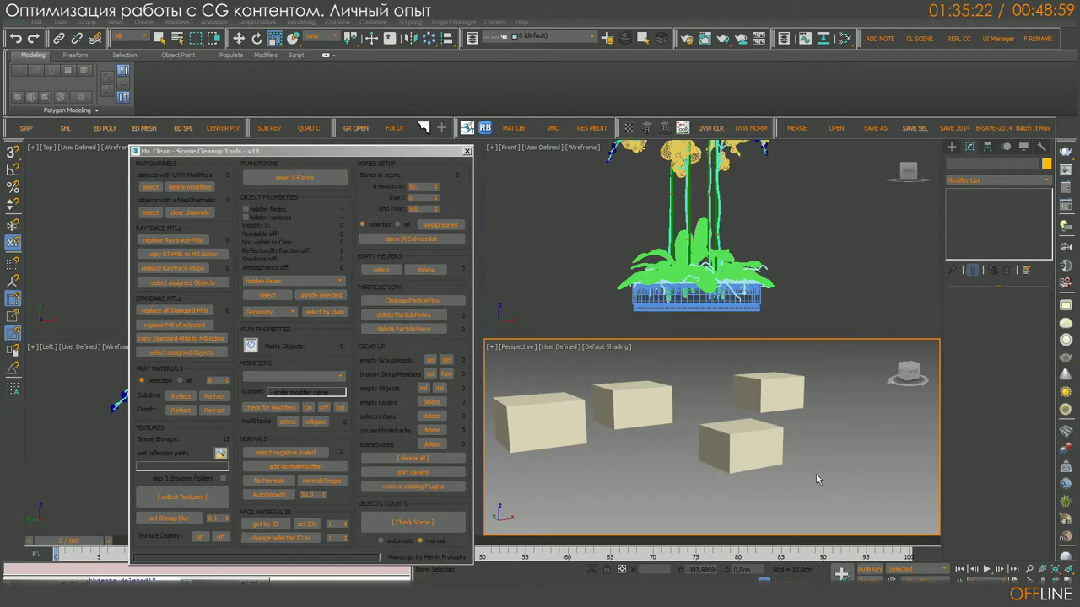
Step: Scale the front box non-uniformly to about -212% in X and -186% in Z, leaving it selected
click(753, 449)
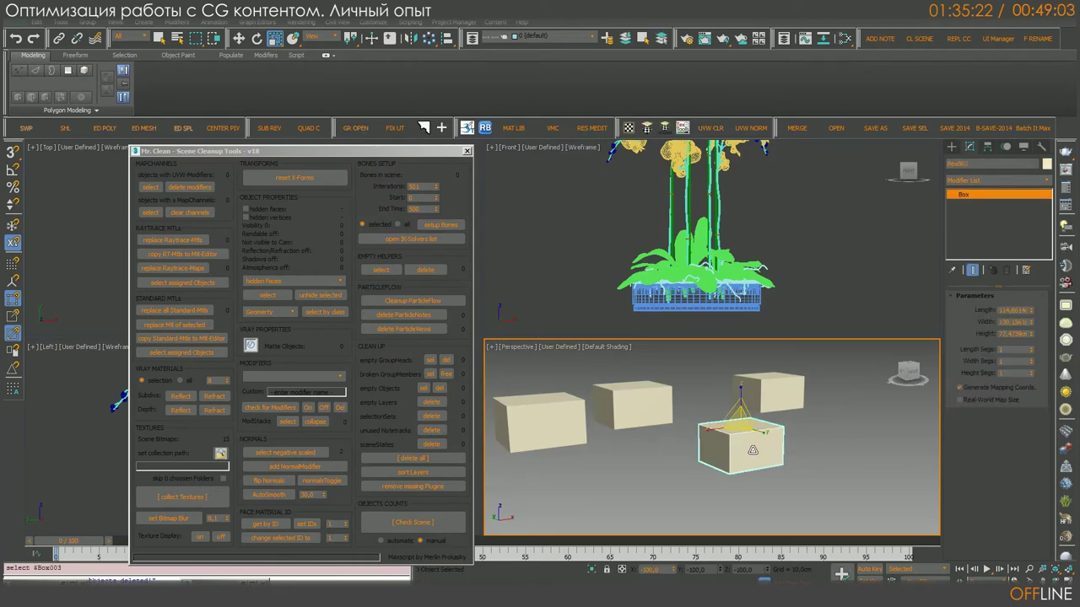
drag(740, 393, 668, 436)
click(788, 512)
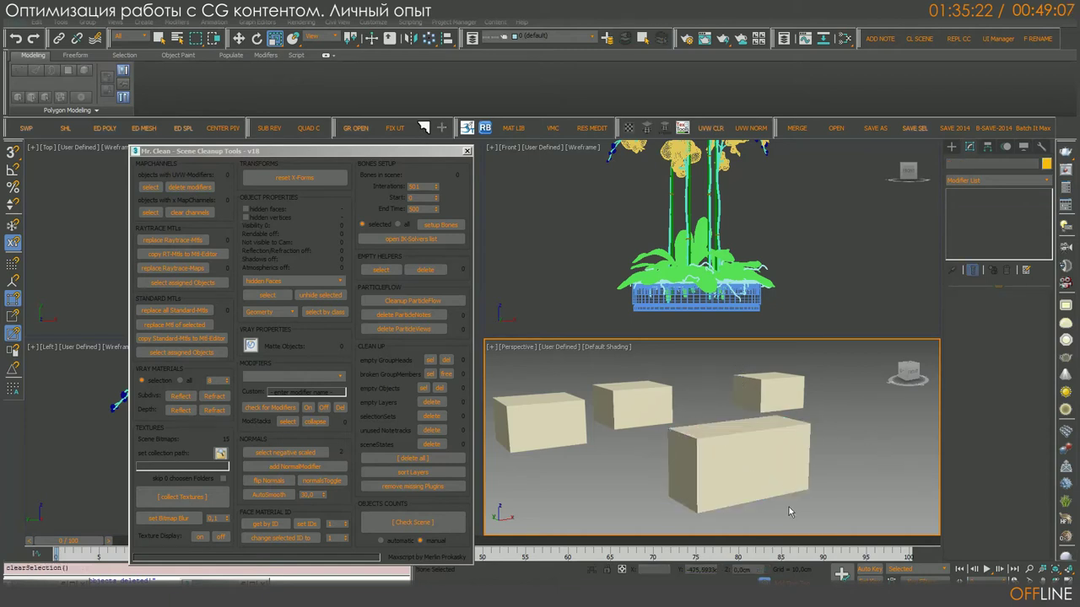
click(747, 448)
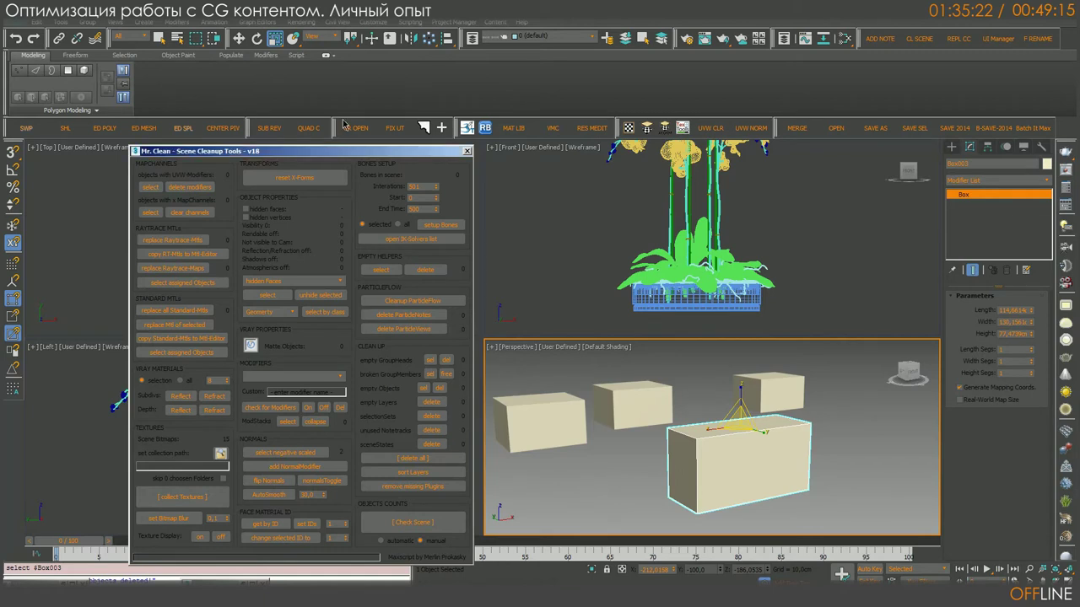
Step: Maximize the Perspective view and use Mr. Clean's scene check to look for negatively scaled objects
drag(380, 150, 428, 108)
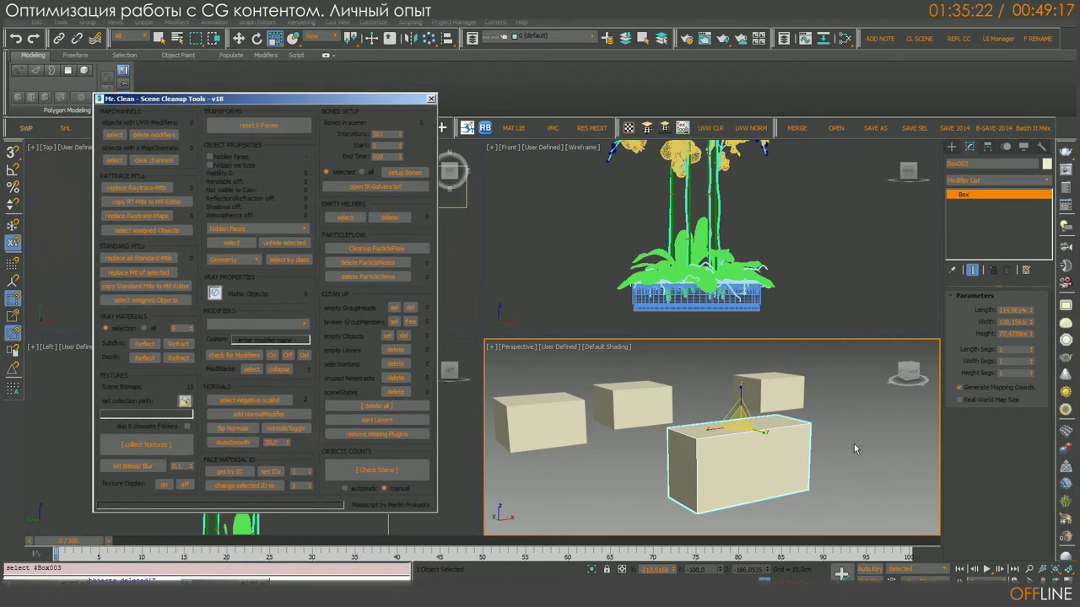
key(alt+w)
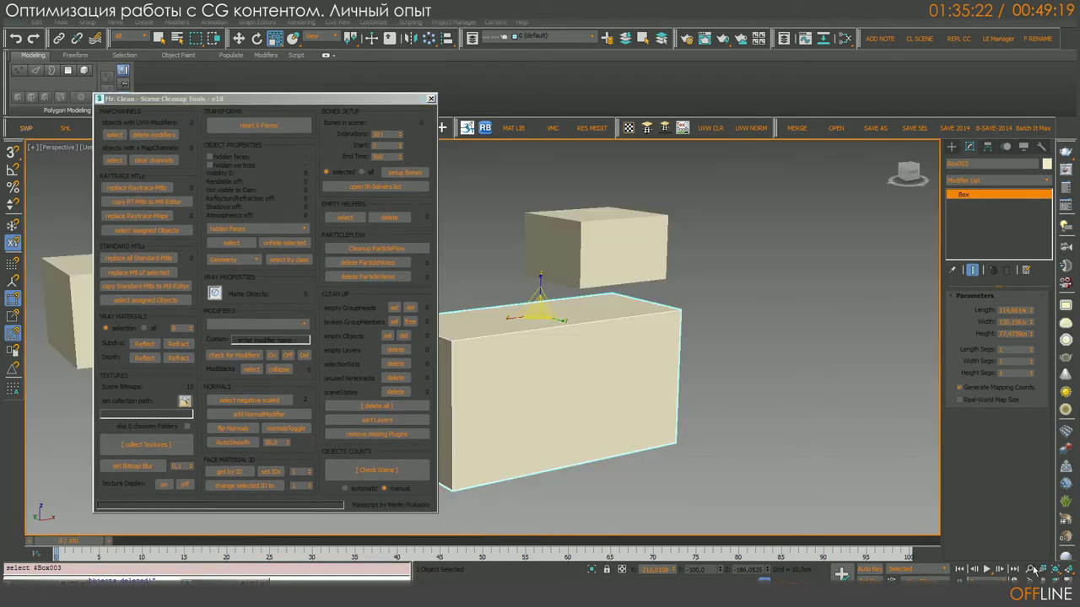
scroll(682, 405, up, 2)
middle_drag(682, 405, 788, 411)
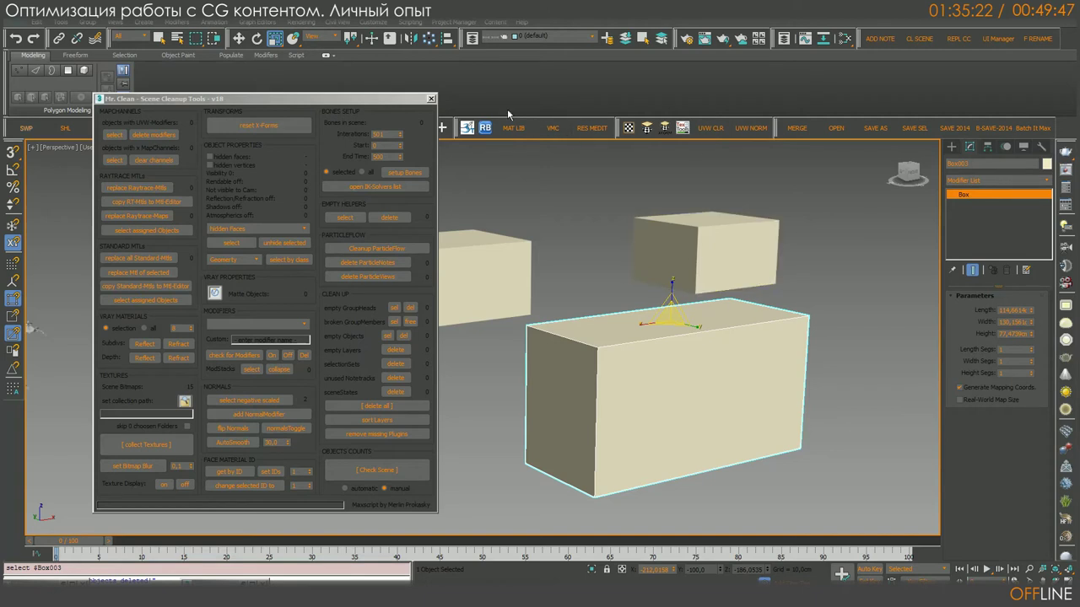
drag(396, 99, 527, 19)
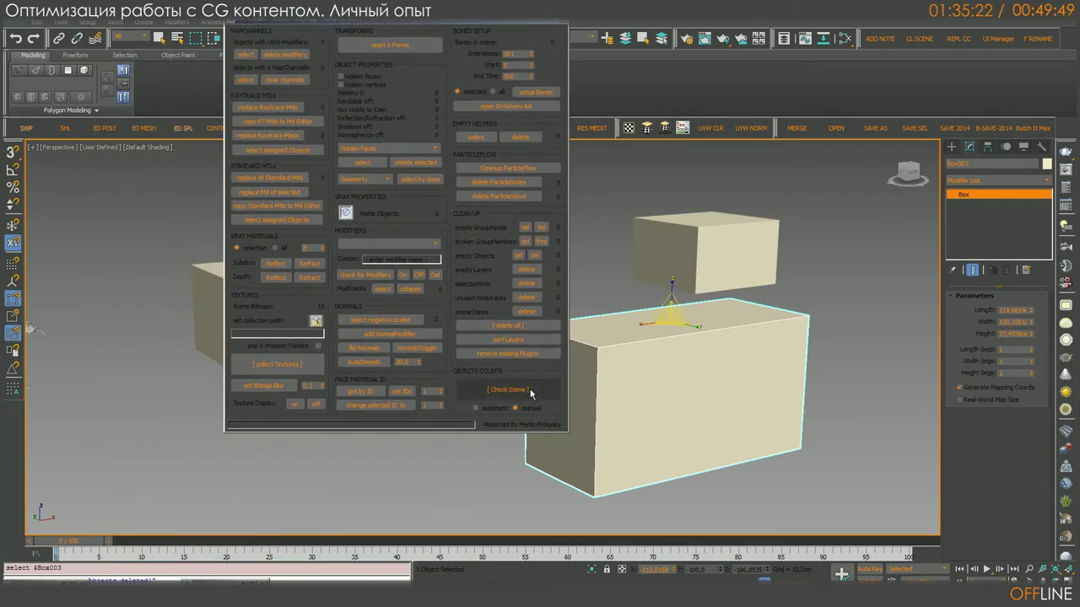
click(530, 393)
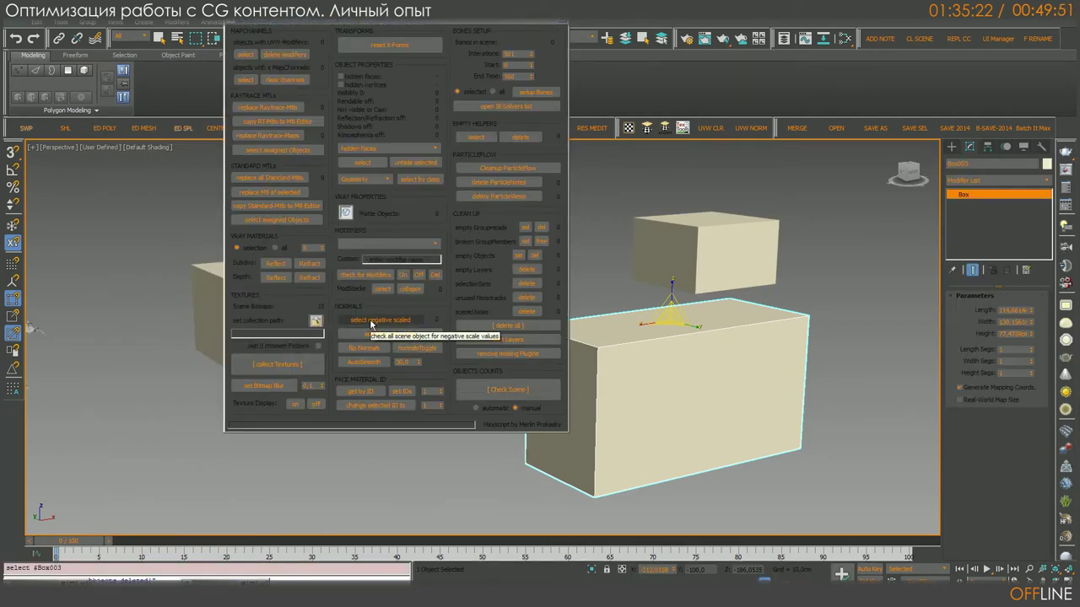
click(363, 321)
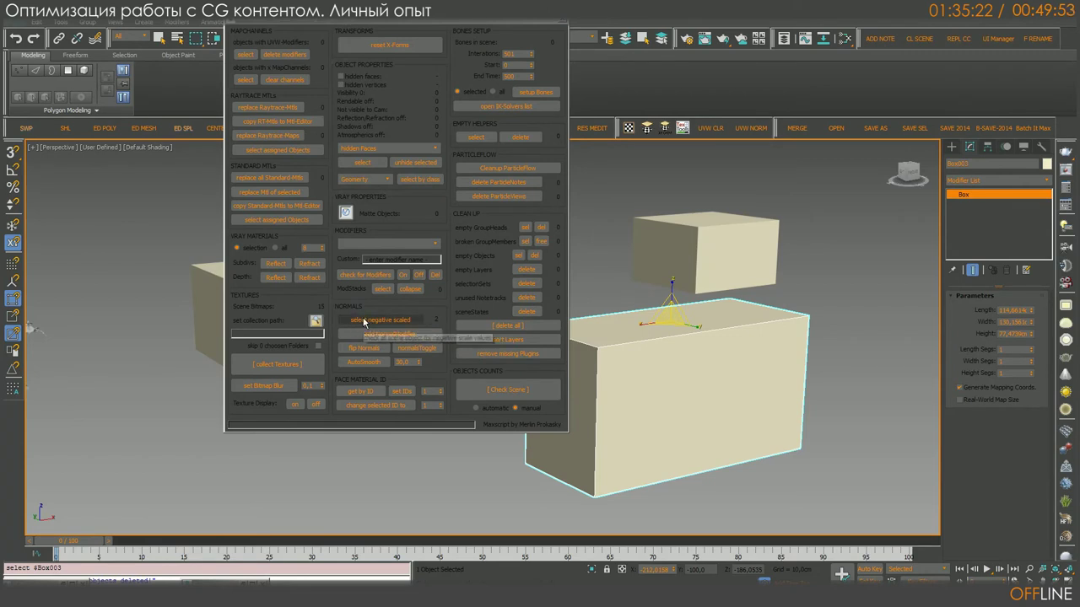
drag(456, 18, 274, 102)
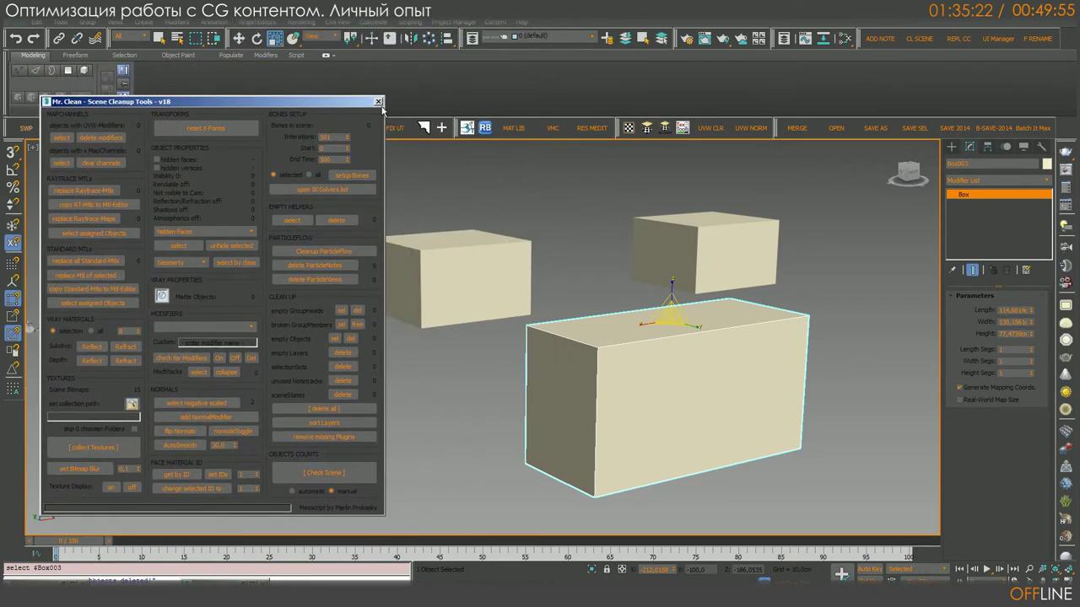
Step: Scale the enlarged front box uniformly down to about 97% of its size
click(561, 271)
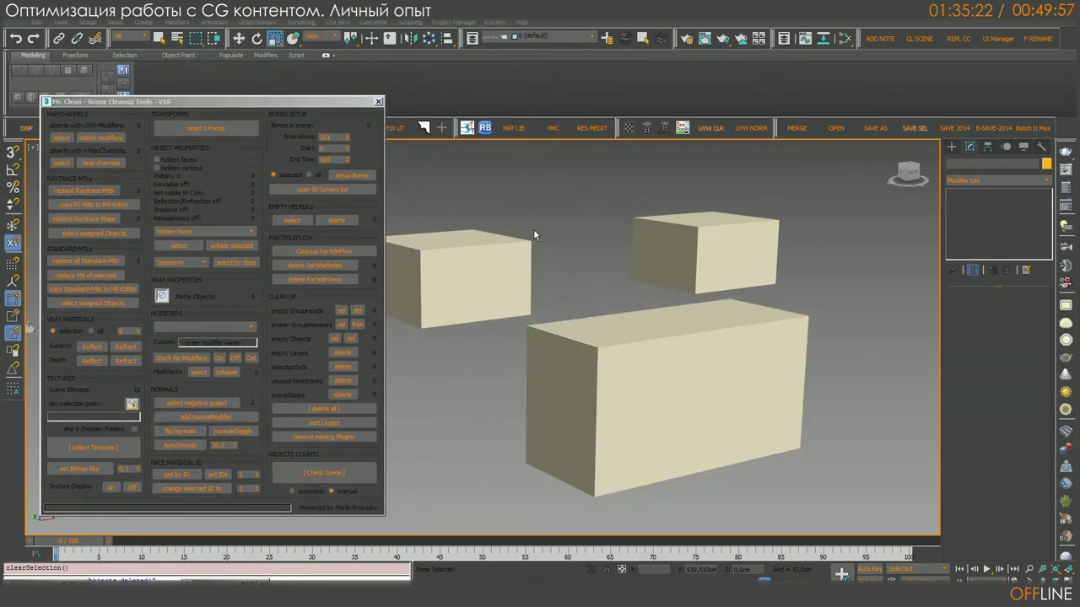
click(661, 402)
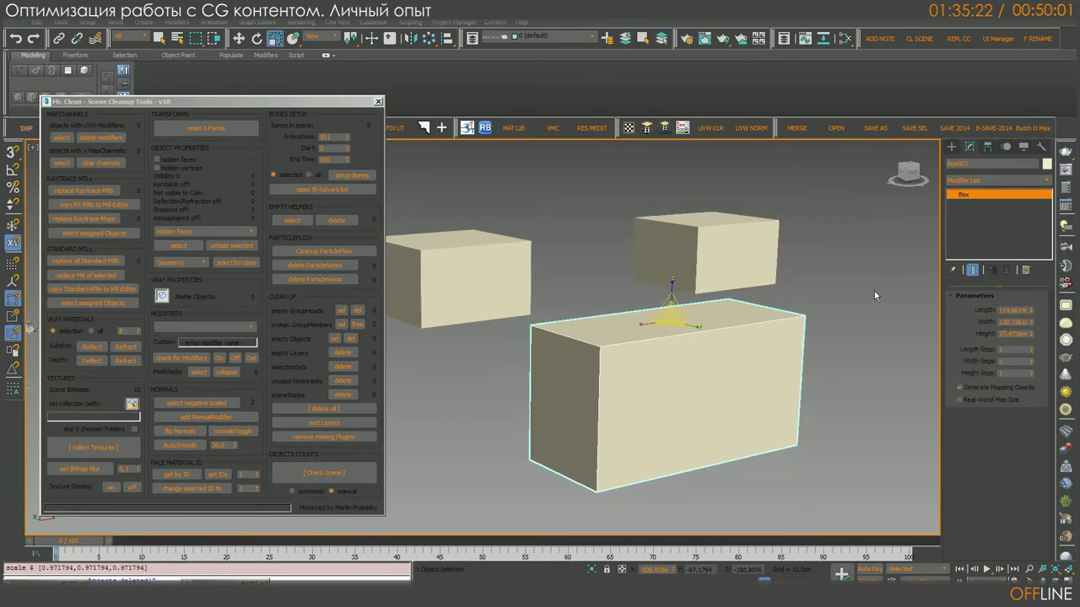
middle_drag(874, 296, 828, 293)
Step: Draw a plane about 85.5 by 260 cm in front of the large box and convert it to an Editable Poly
click(951, 147)
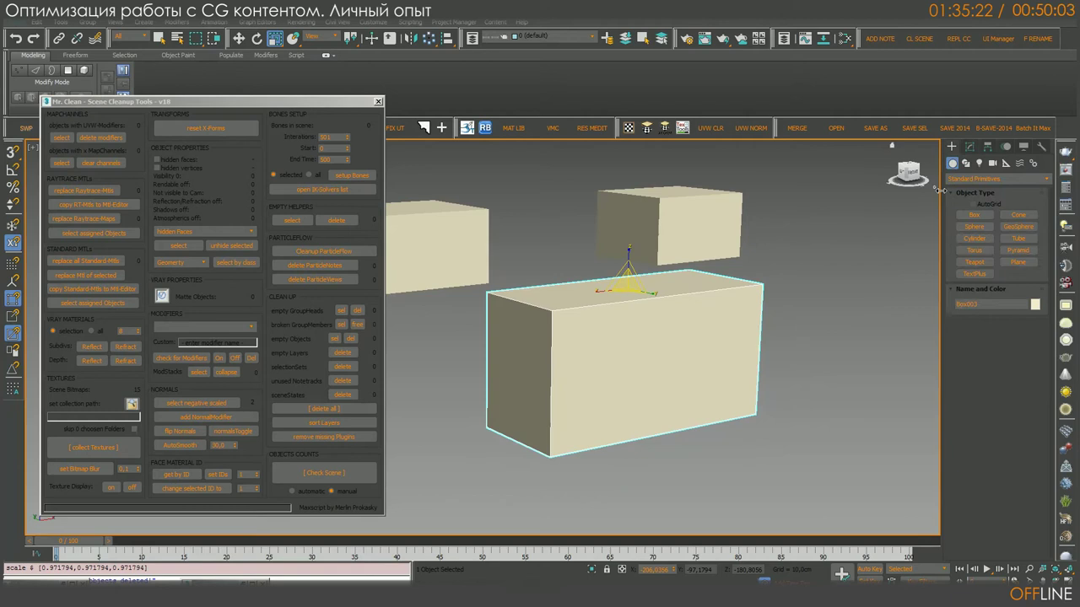
click(1017, 263)
drag(839, 393, 611, 511)
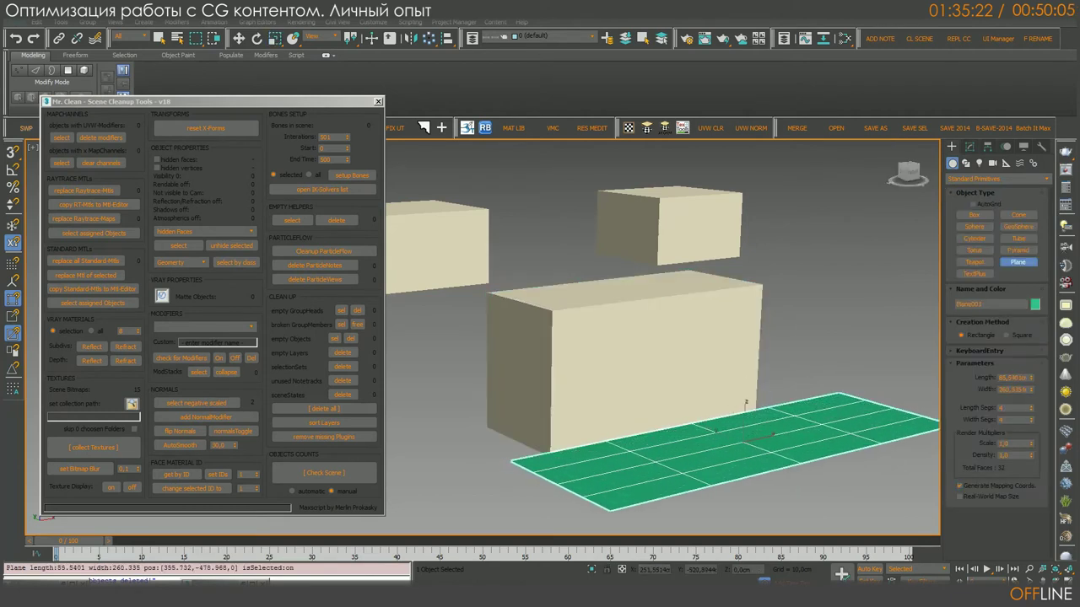
key(r)
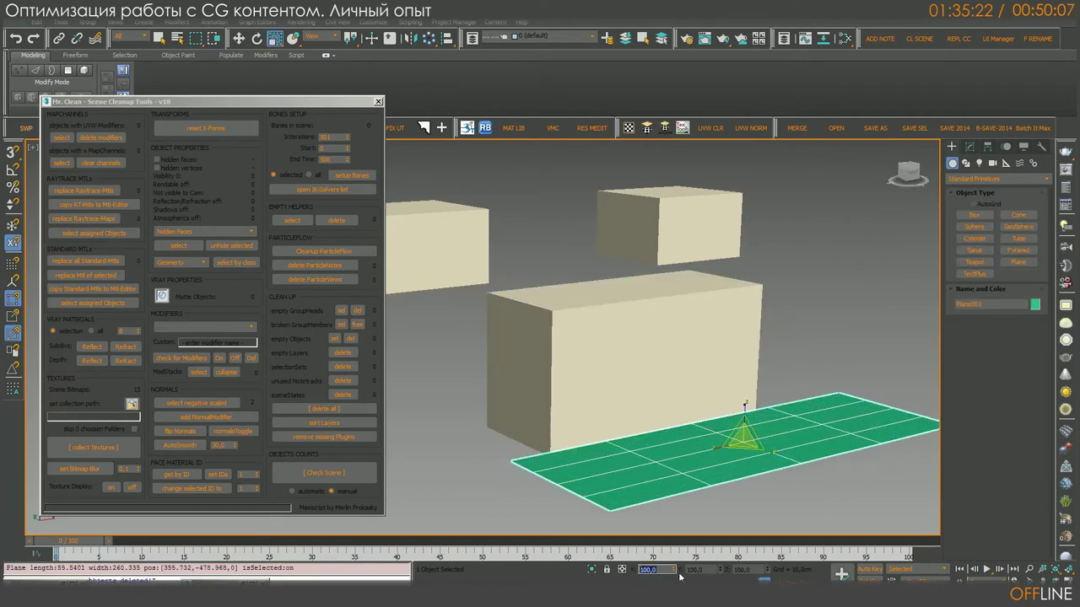
right_click(614, 325)
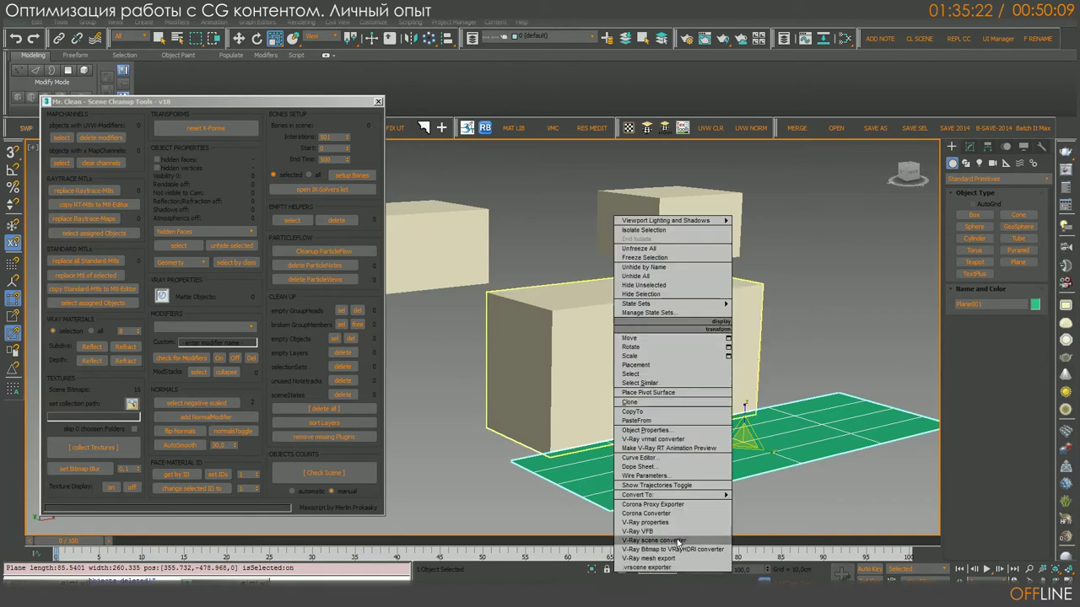
mouse_move(679, 495)
click(767, 504)
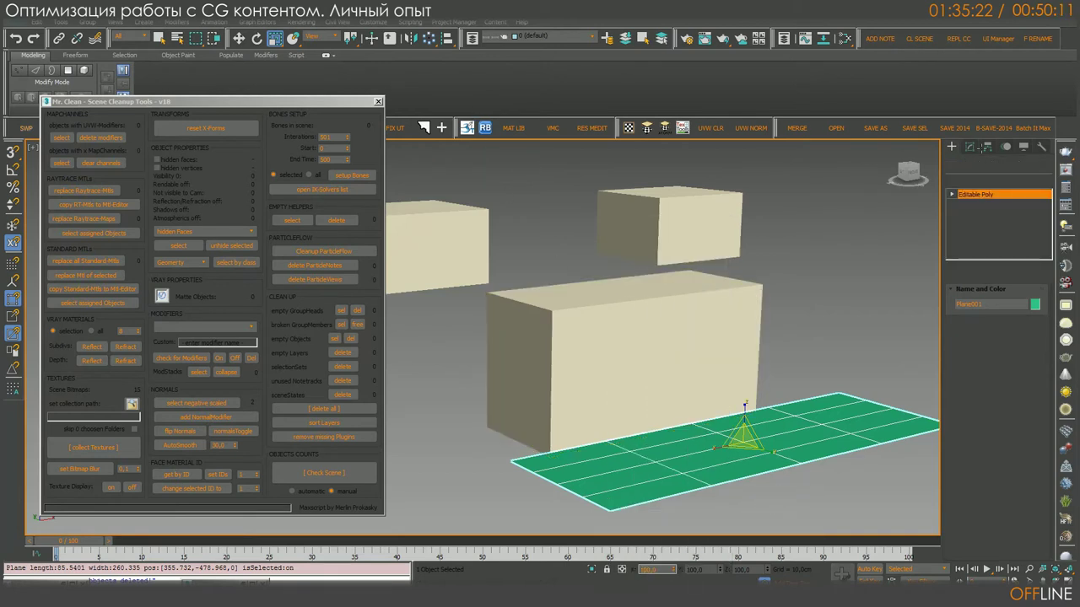
Step: Attach the large front box to the plane and select all polygons of the combined mesh
click(970, 527)
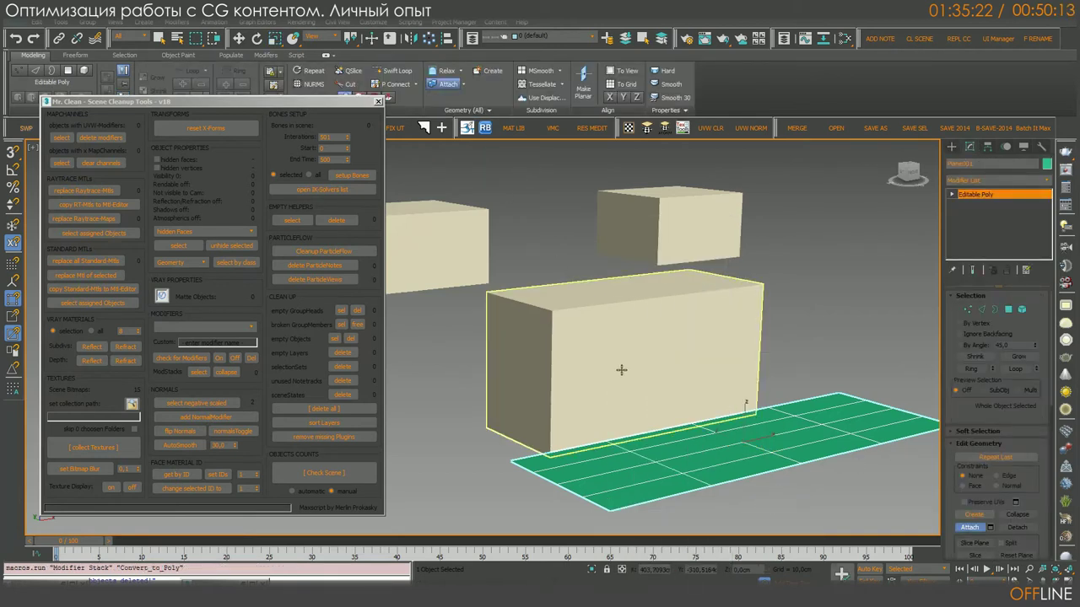
click(622, 372)
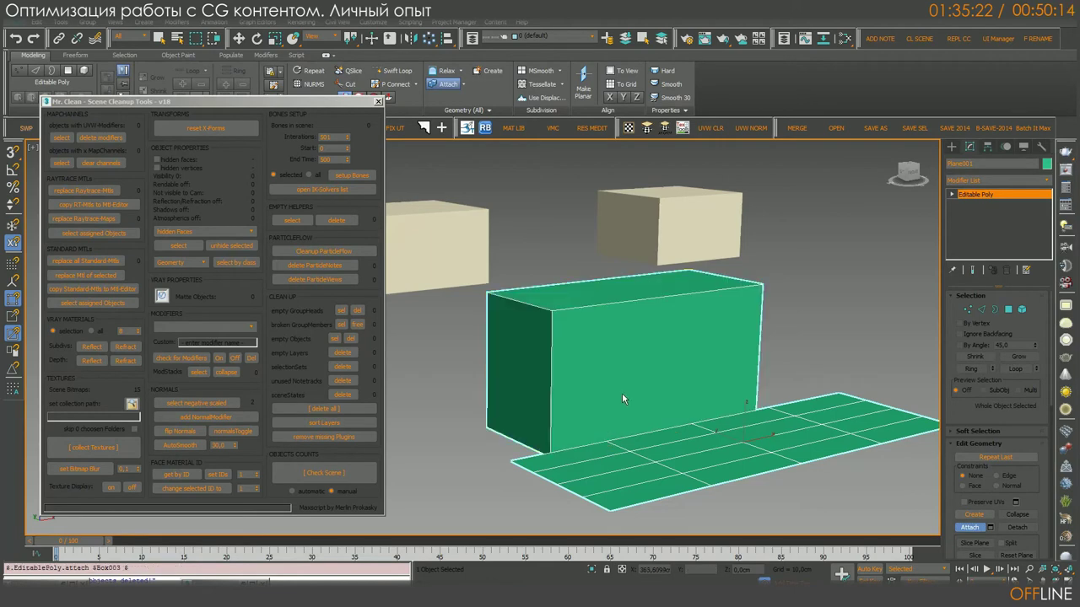
click(1008, 309)
click(835, 405)
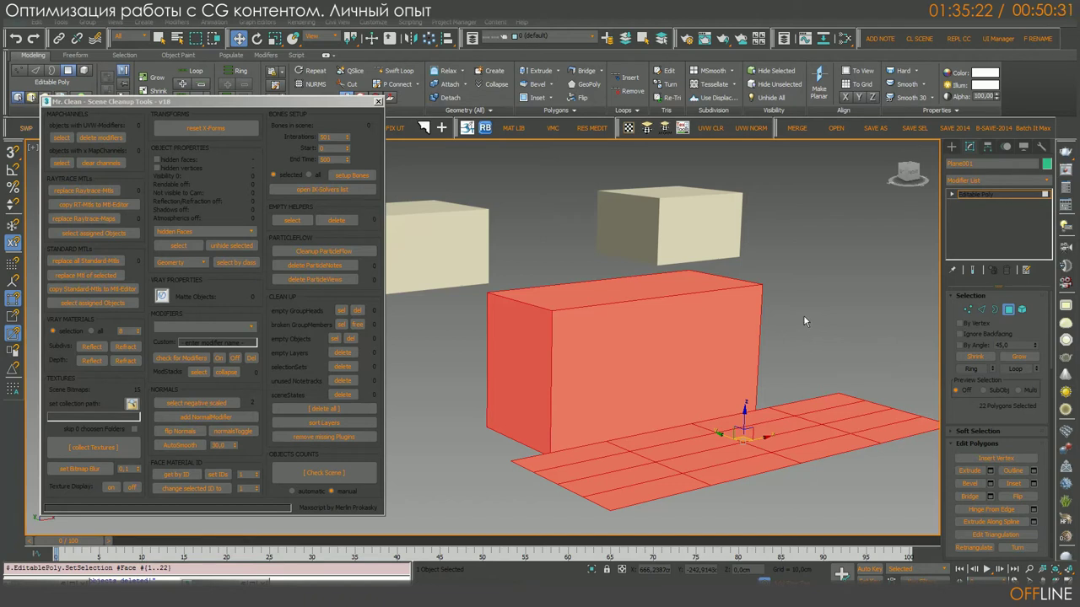
Step: Undo the polygon selection and the attachment of the box to the plane
key(ctrl+z)
key(ctrl+z)
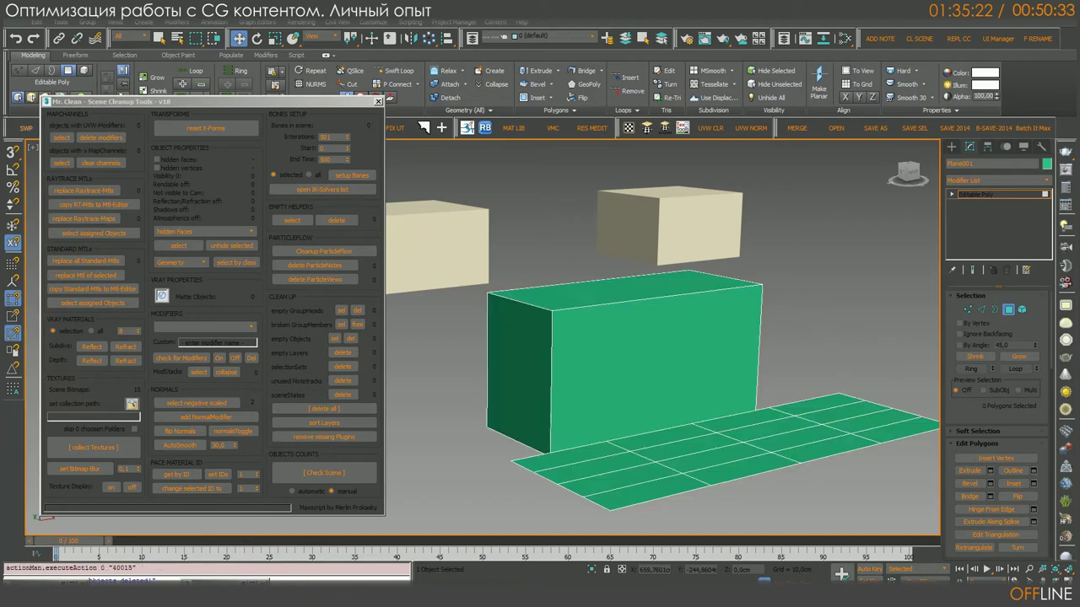
key(6)
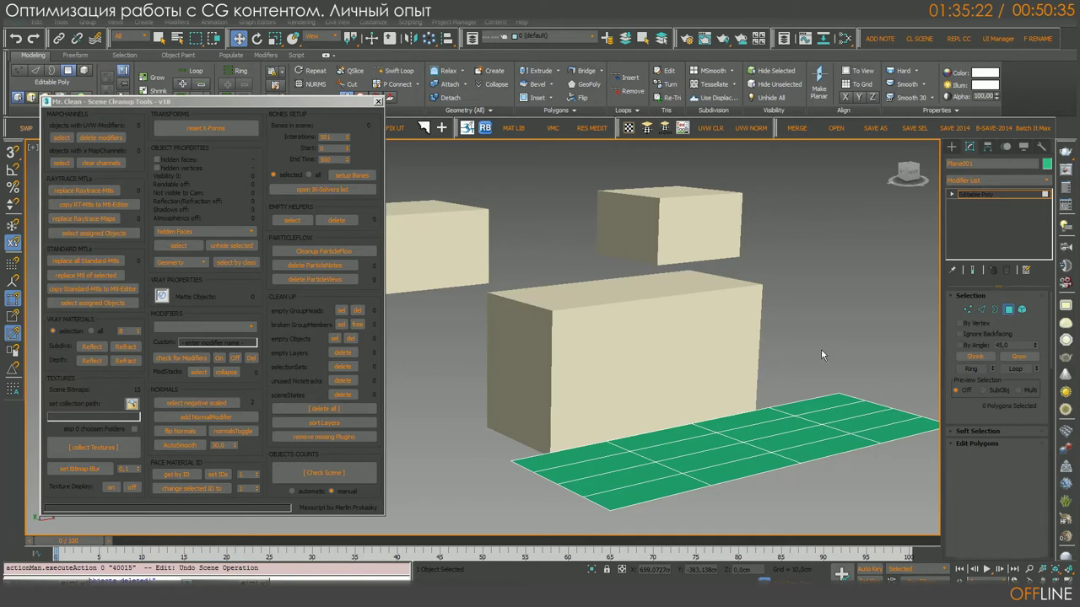
Step: Apply Reset XForm to the large front box and show its modifier stack
click(663, 344)
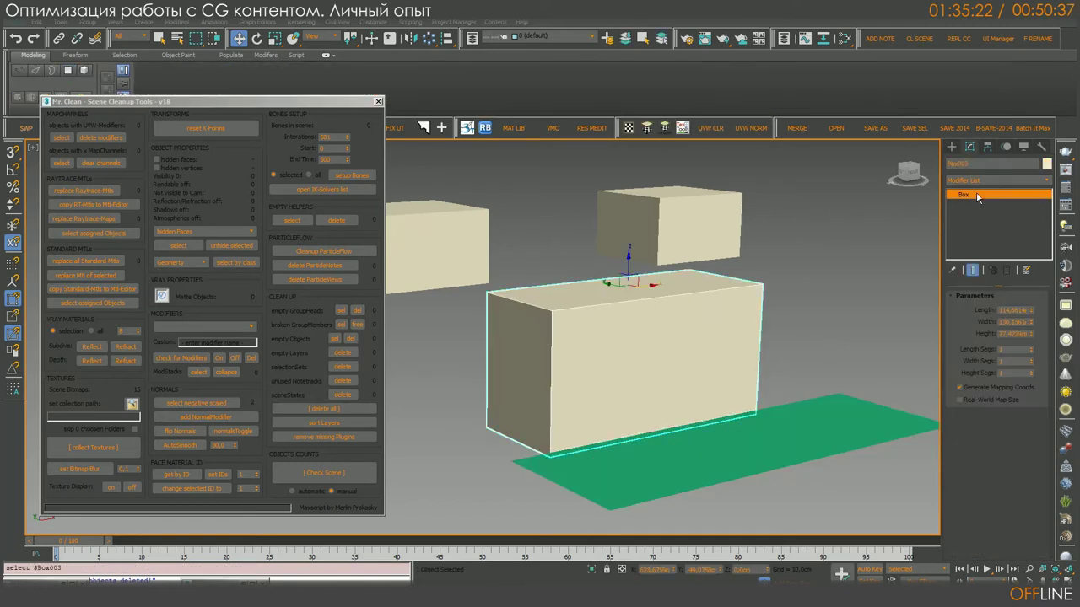
click(1042, 148)
click(995, 286)
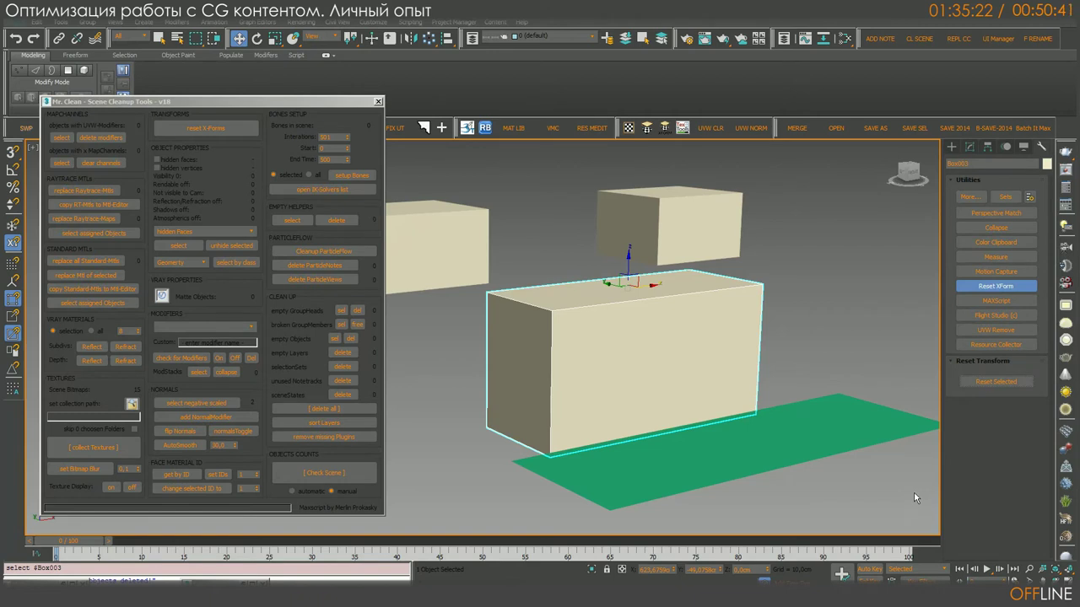
click(999, 384)
click(969, 147)
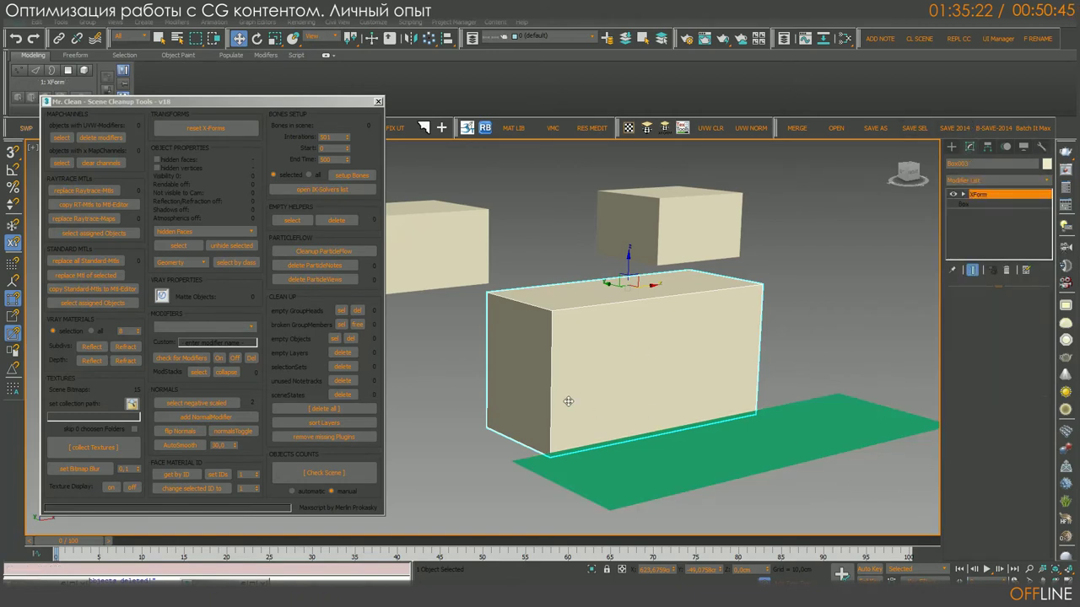
Step: Convert the large front box to an Editable Poly and flip the normals of all its polygons
right_click(659, 366)
mouse_move(700, 515)
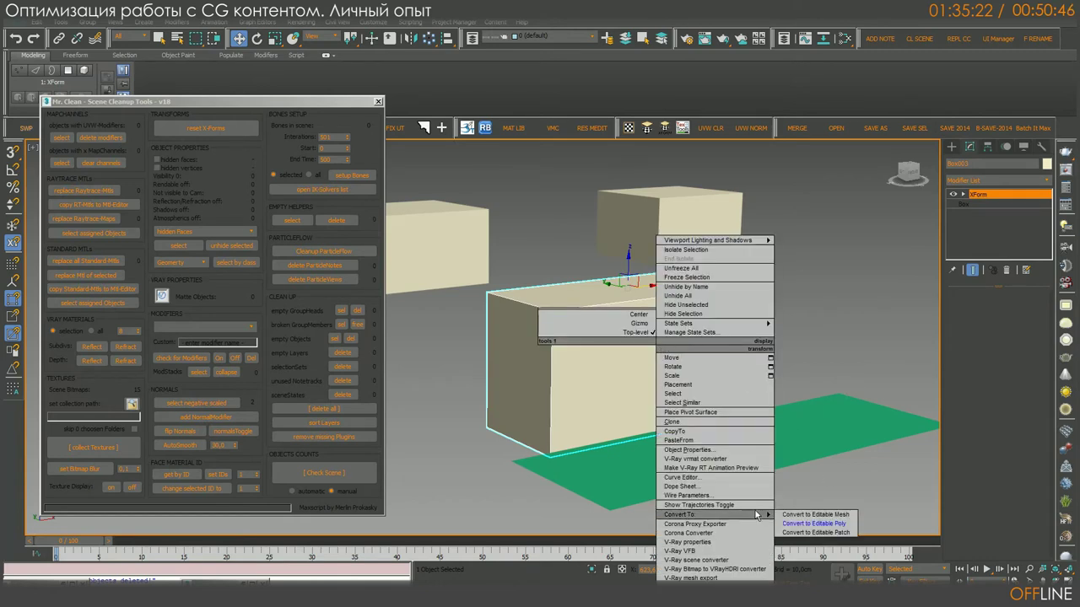
click(815, 522)
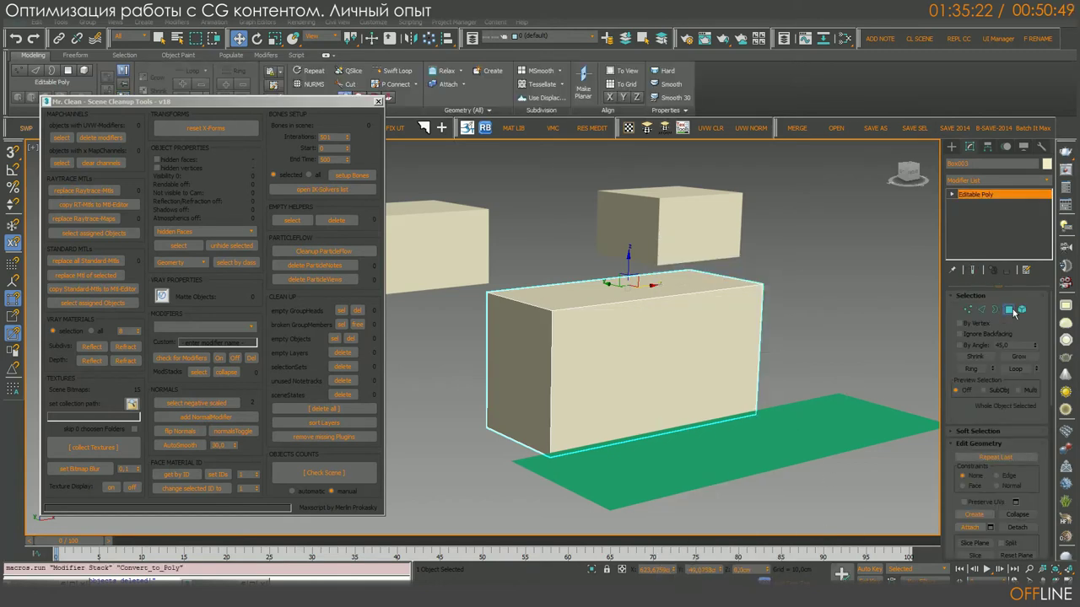
click(1008, 310)
key(ctrl+a)
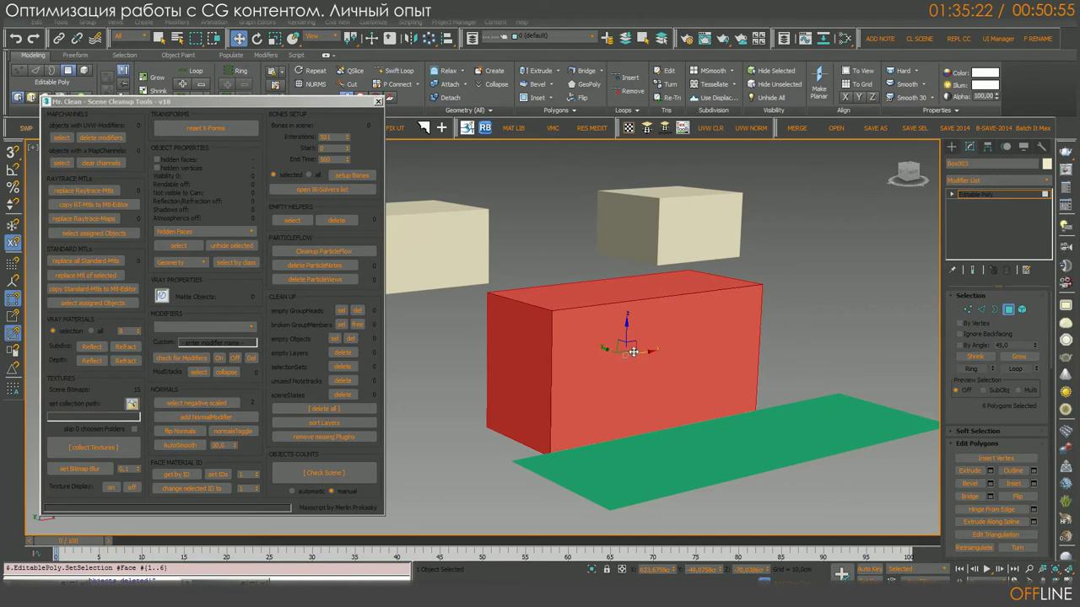
scroll(973, 418, down, 5)
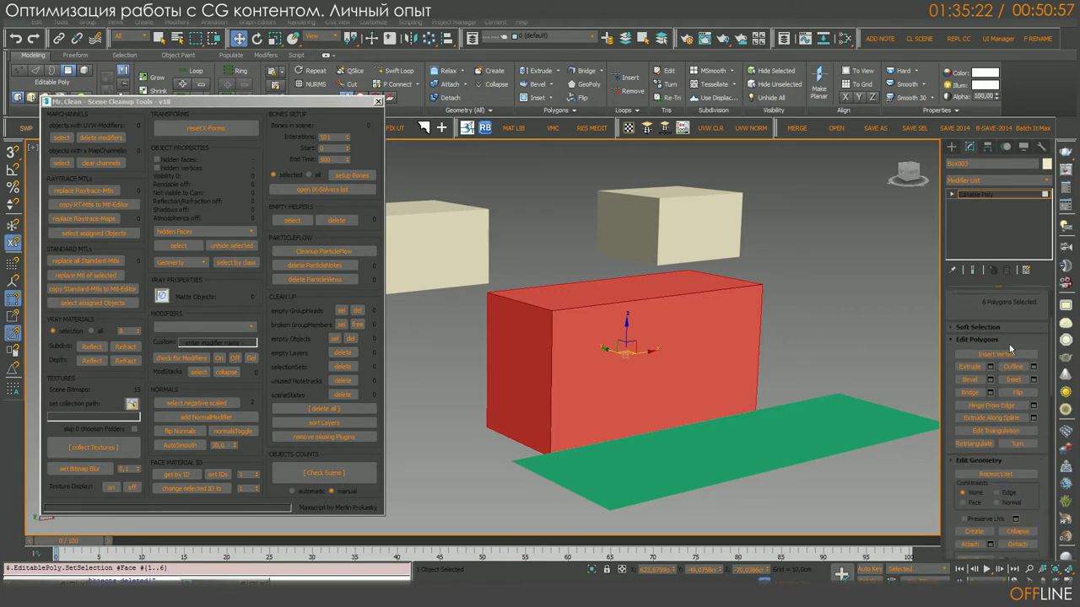
click(1016, 341)
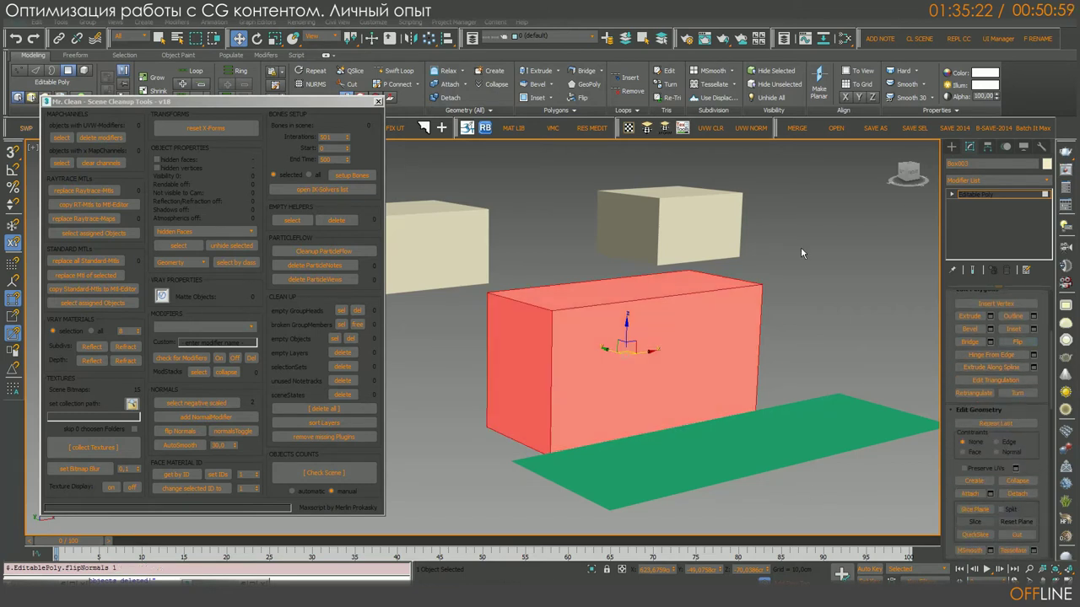
click(979, 194)
Step: Convert the smaller box behind the large one to an Editable Poly and select all its polygons
click(713, 253)
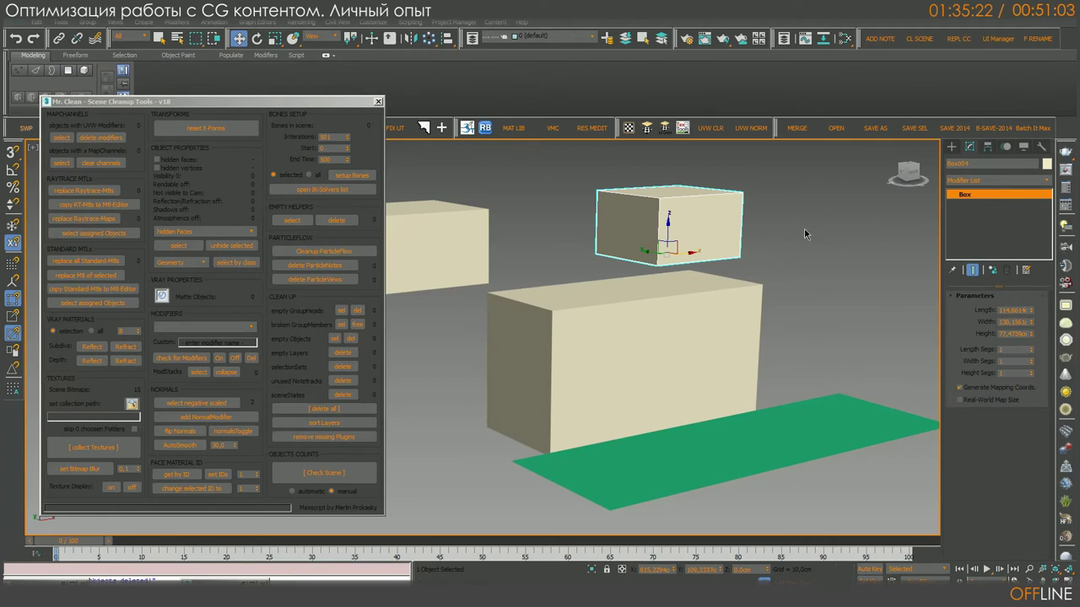
right_click(885, 230)
mouse_move(899, 397)
click(978, 405)
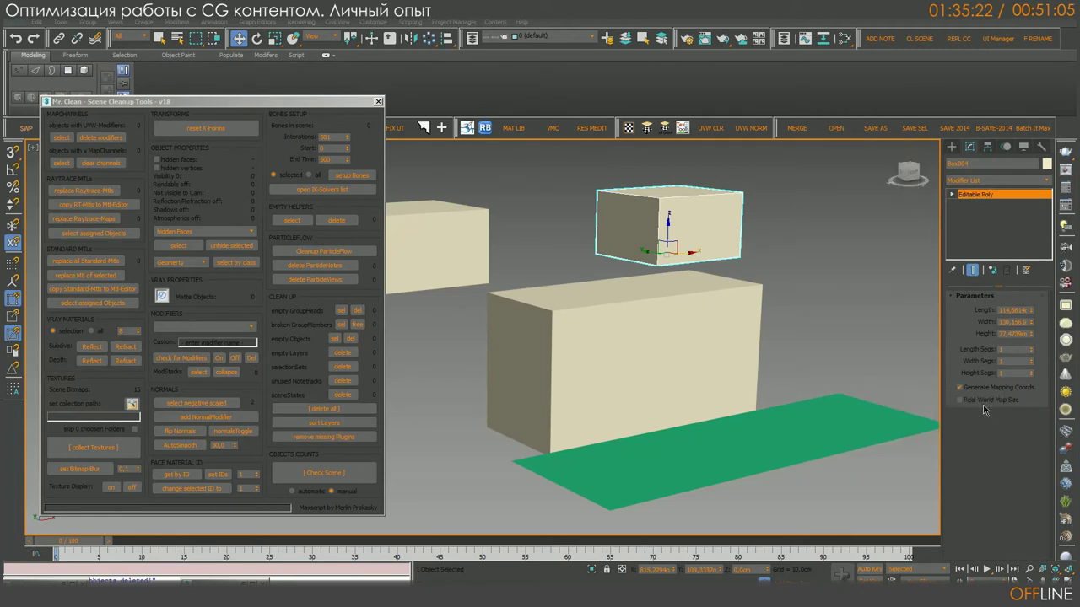
middle_drag(778, 265, 843, 308)
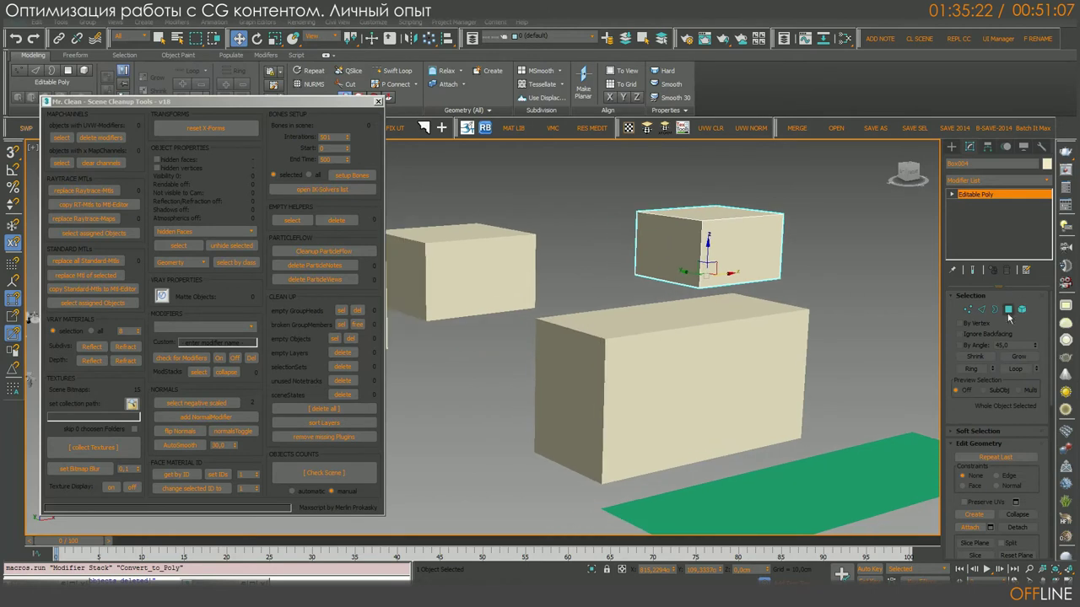
click(1006, 312)
key(ctrl+a)
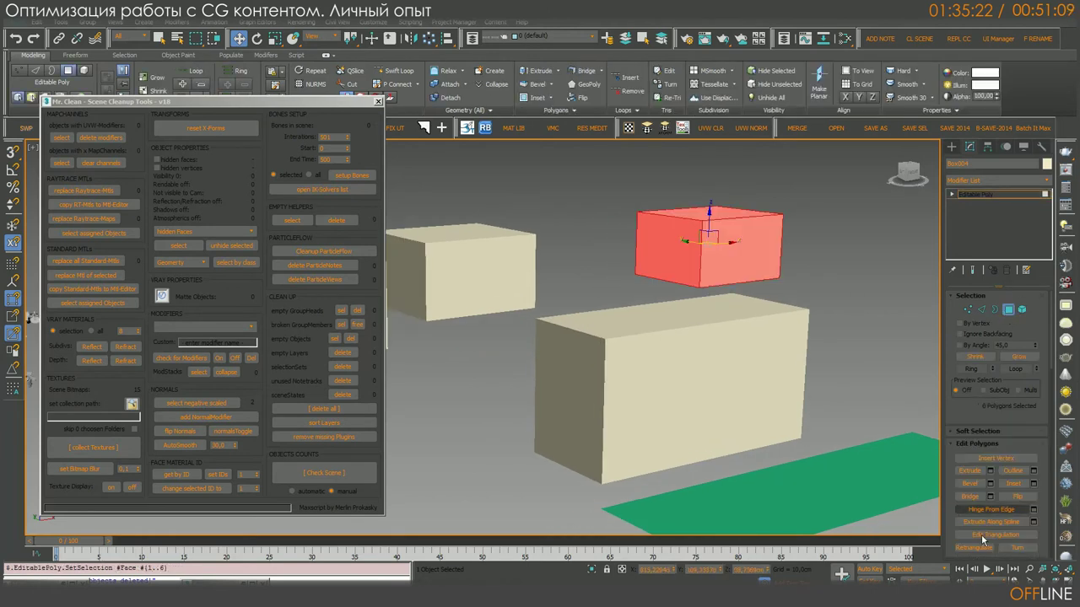
scroll(710, 460, up, 5)
middle_drag(710, 460, 738, 372)
scroll(738, 372, down, 5)
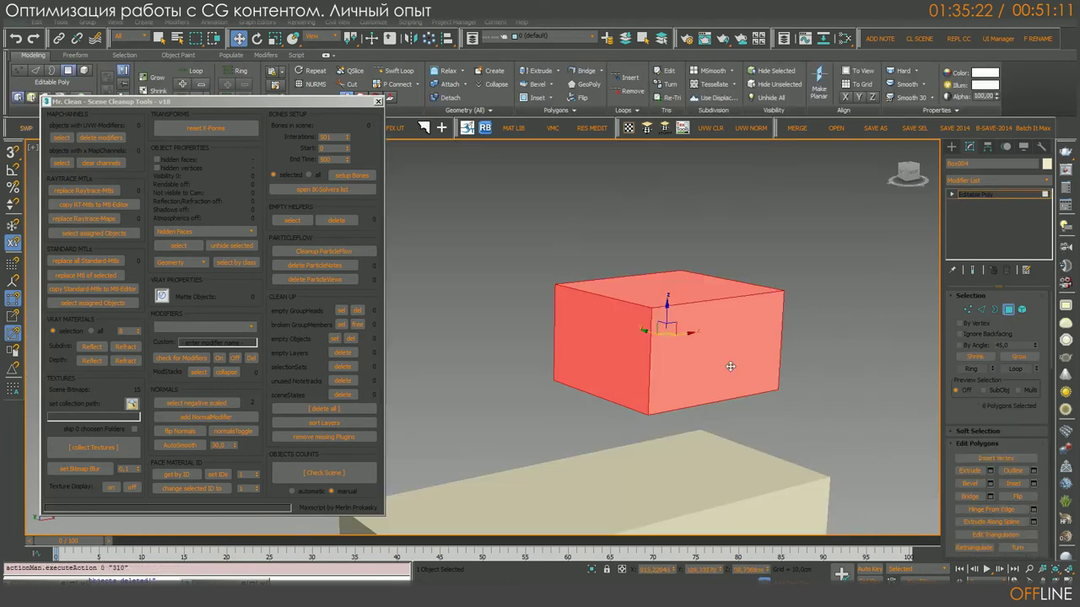
Step: Activate the Scale tool, clear the polygon selection and check the smaller box's scale values at object level
click(276, 39)
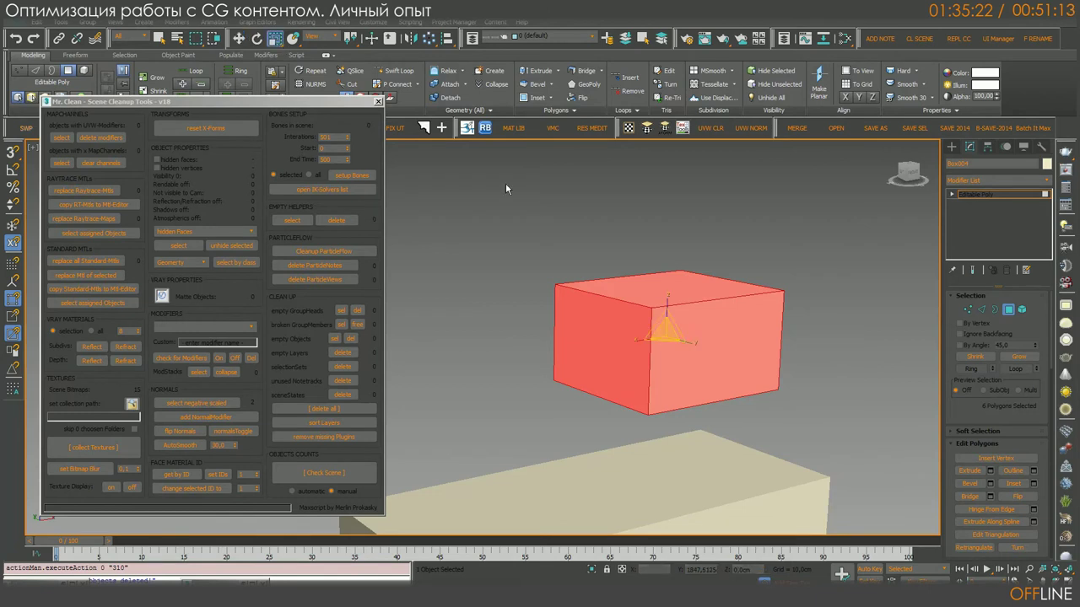
click(498, 281)
click(1007, 310)
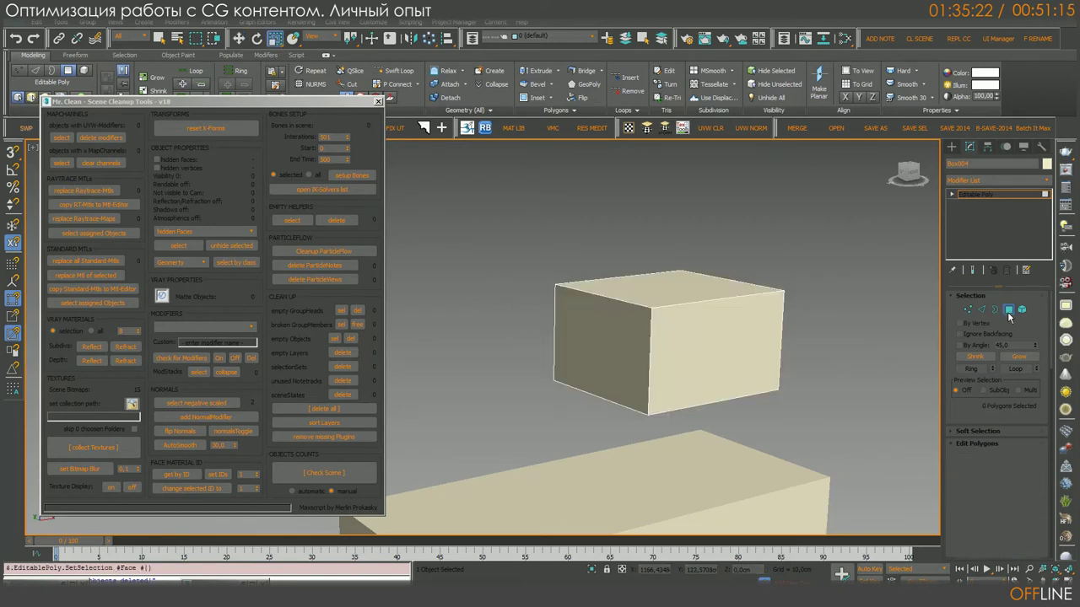
click(1007, 311)
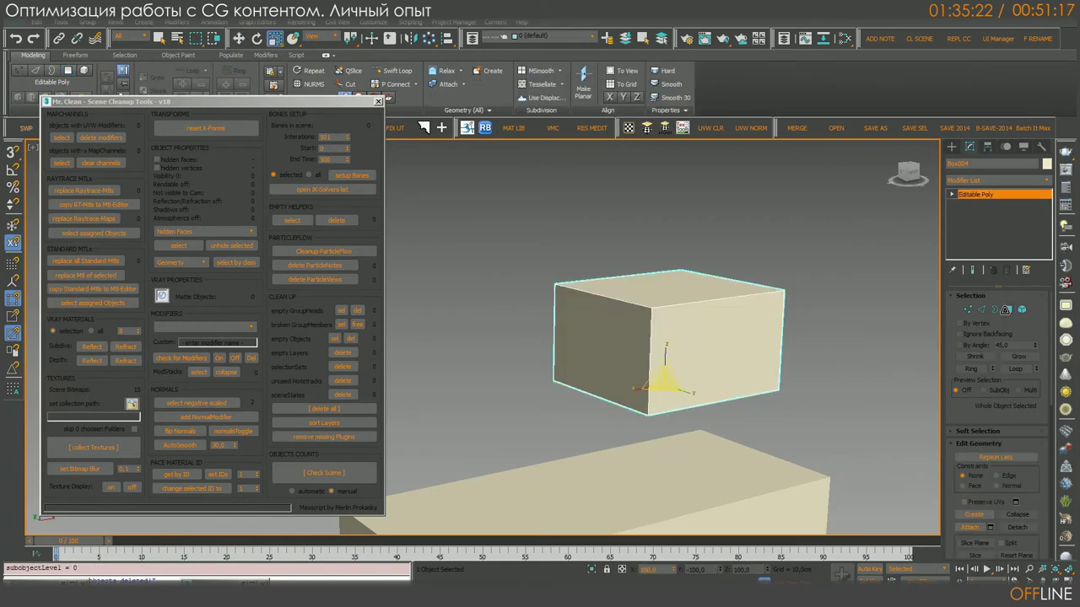
Step: Select the smaller box's polygons together and individually to examine their facing, and recheck its scale values at object level
key(4)
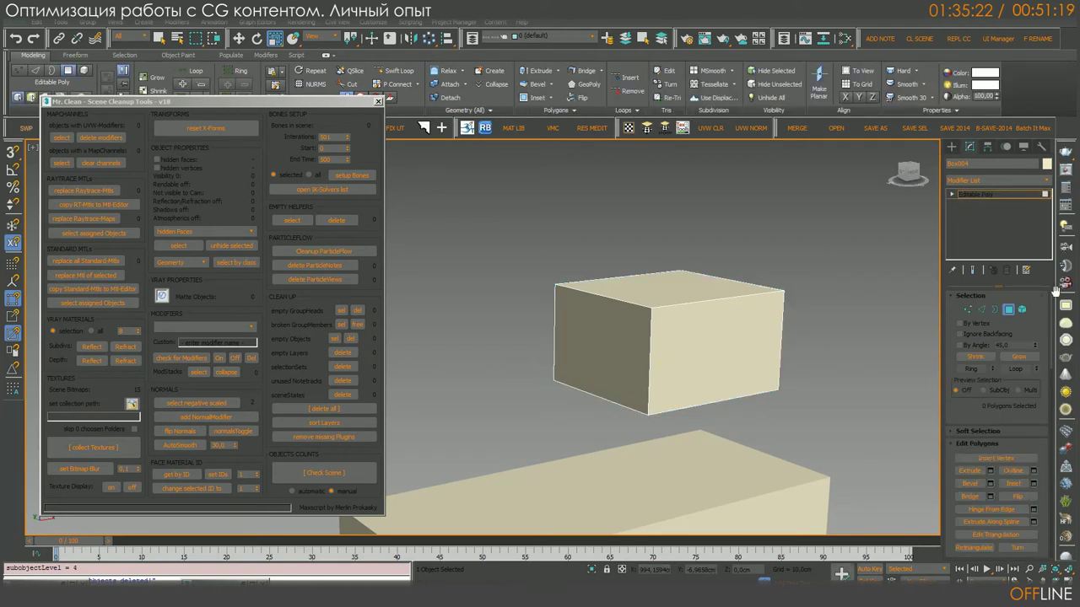
click(682, 352)
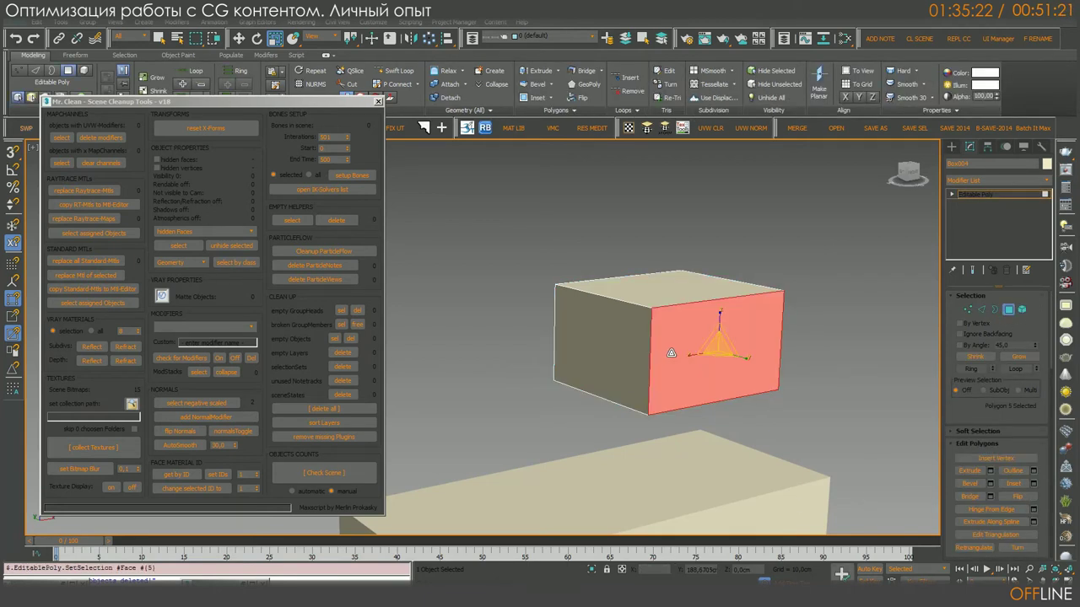
key(ctrl+a)
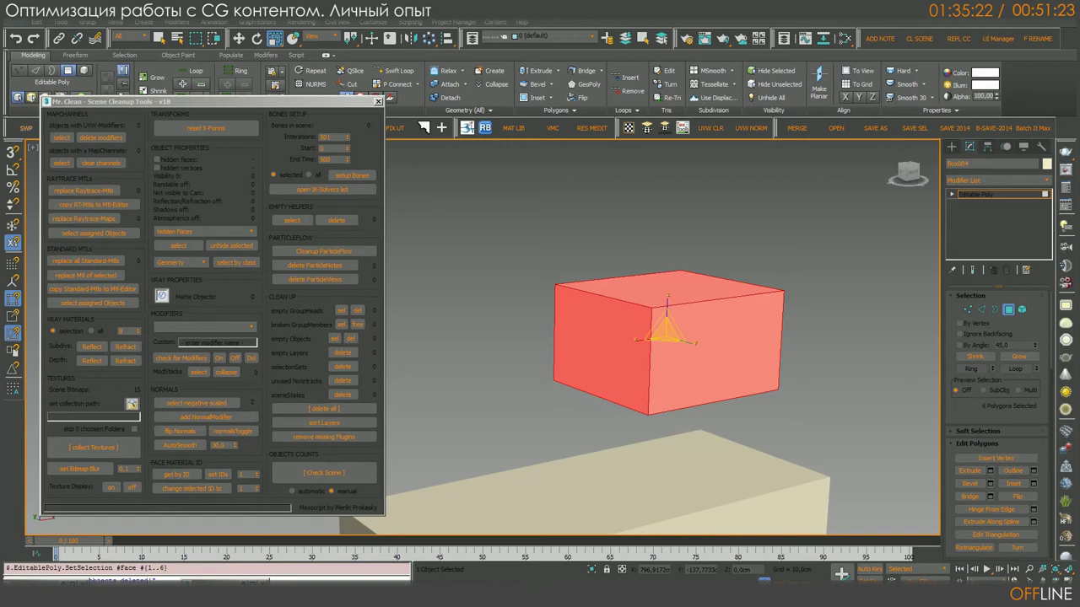
click(841, 471)
click(685, 376)
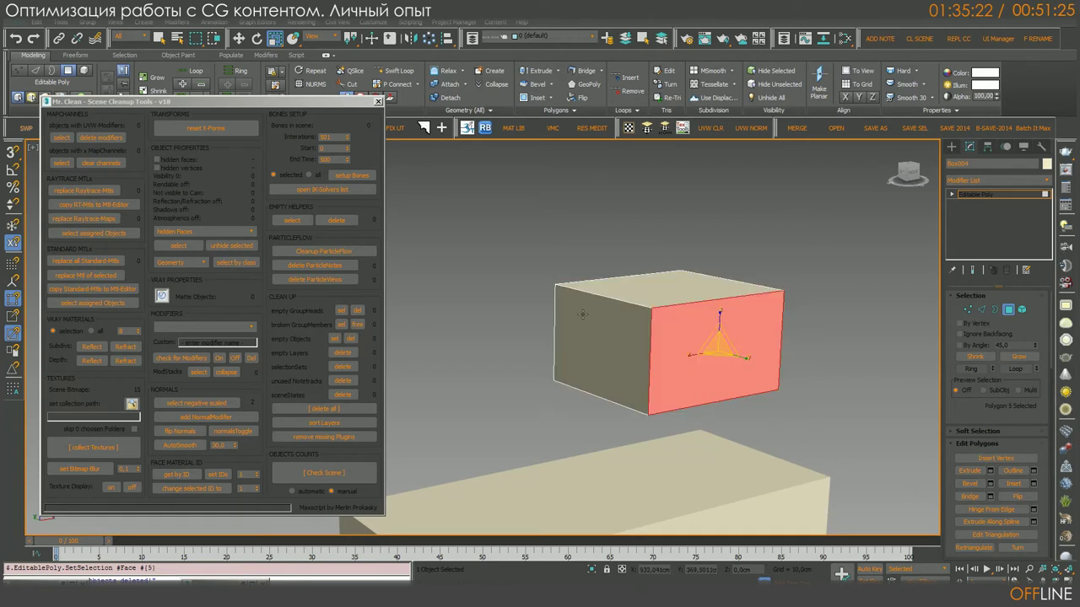
click(582, 314)
click(682, 286)
click(692, 343)
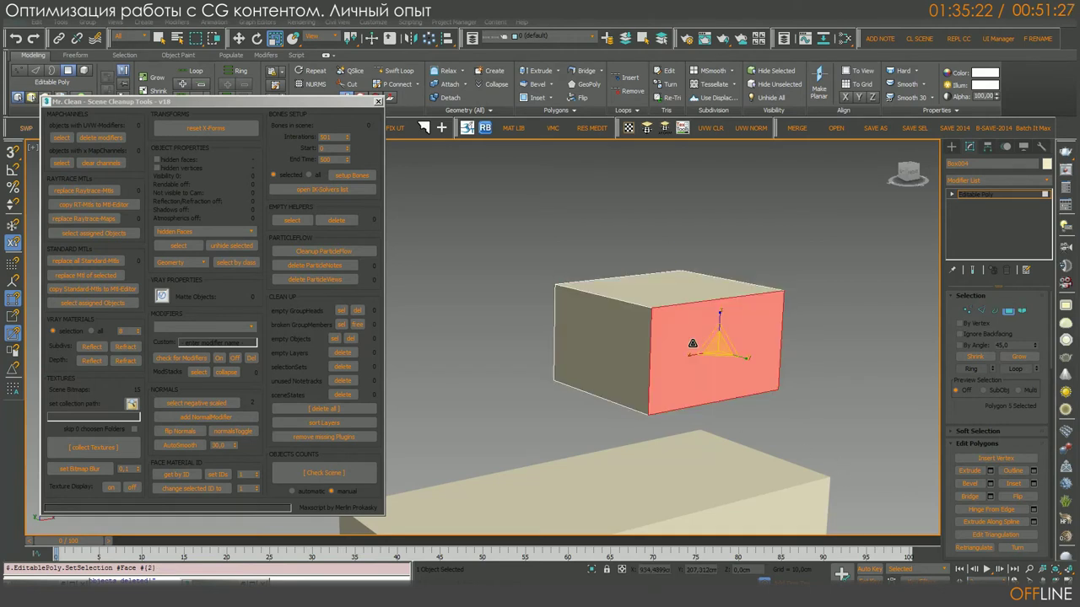
click(620, 342)
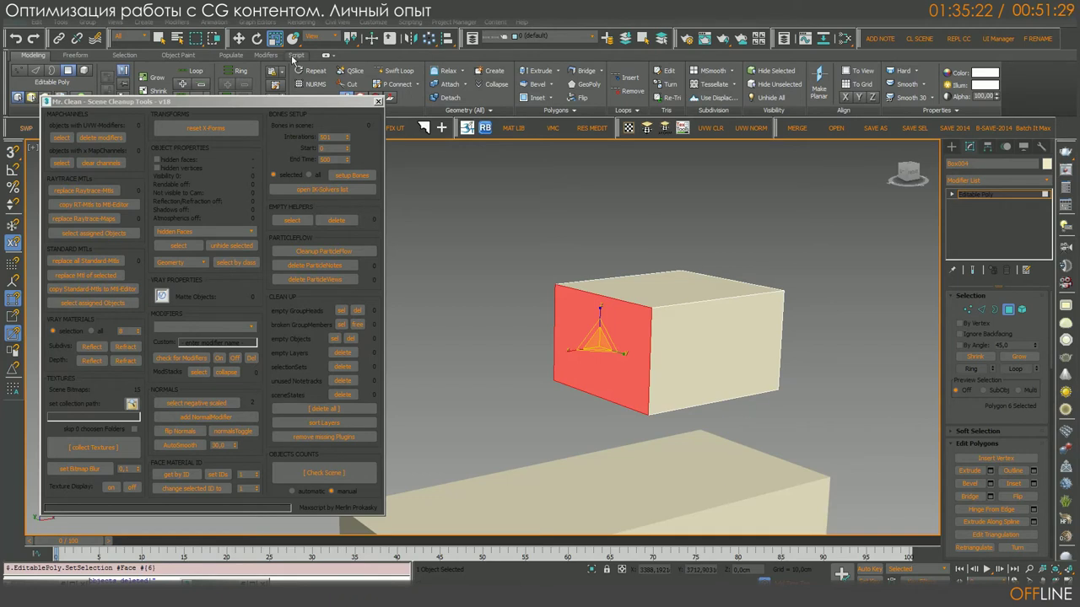
click(1009, 310)
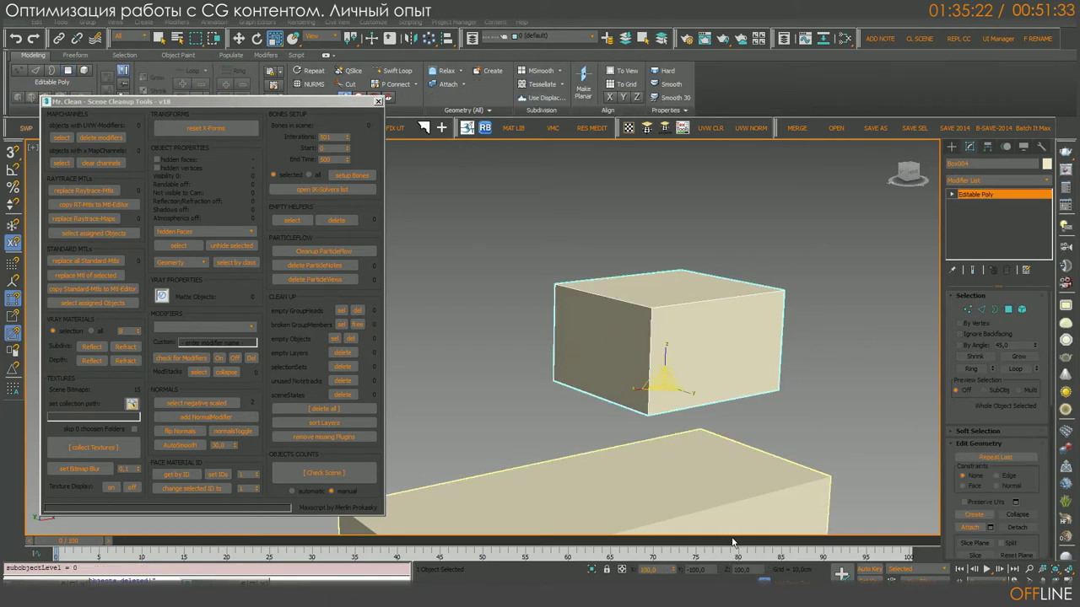
middle_drag(835, 365, 800, 321)
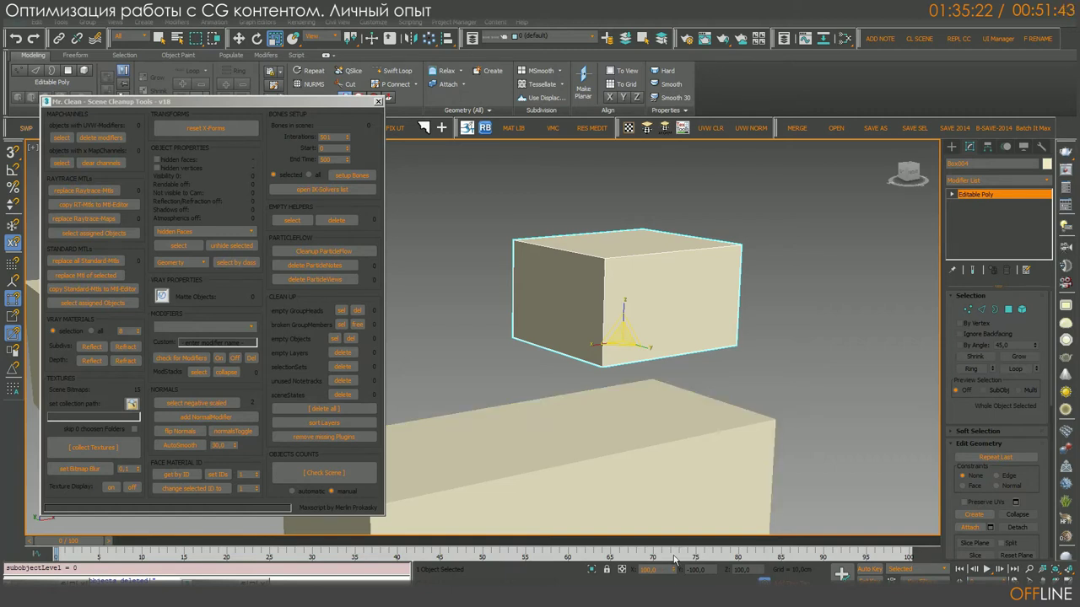
Step: Apply Reset XForm to the smaller box and convert it back to an Editable Poly
click(1041, 147)
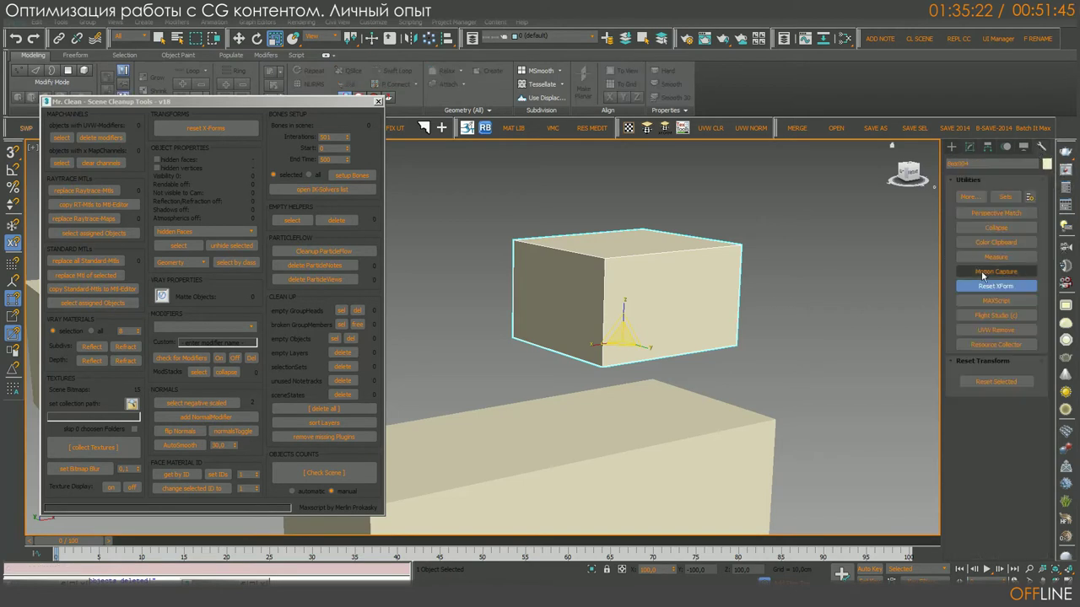
click(996, 381)
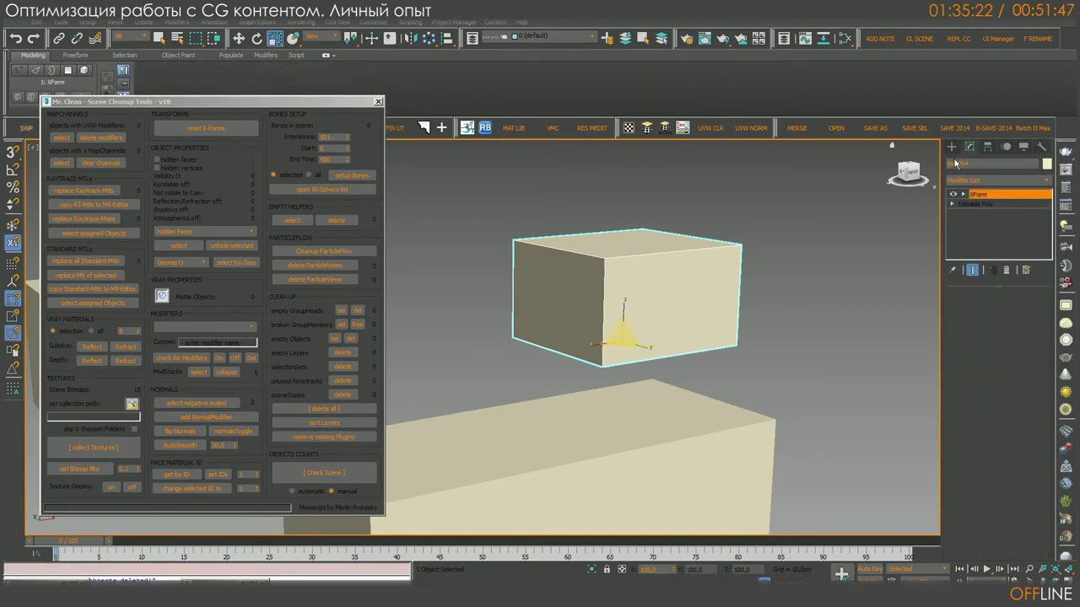
right_click(799, 235)
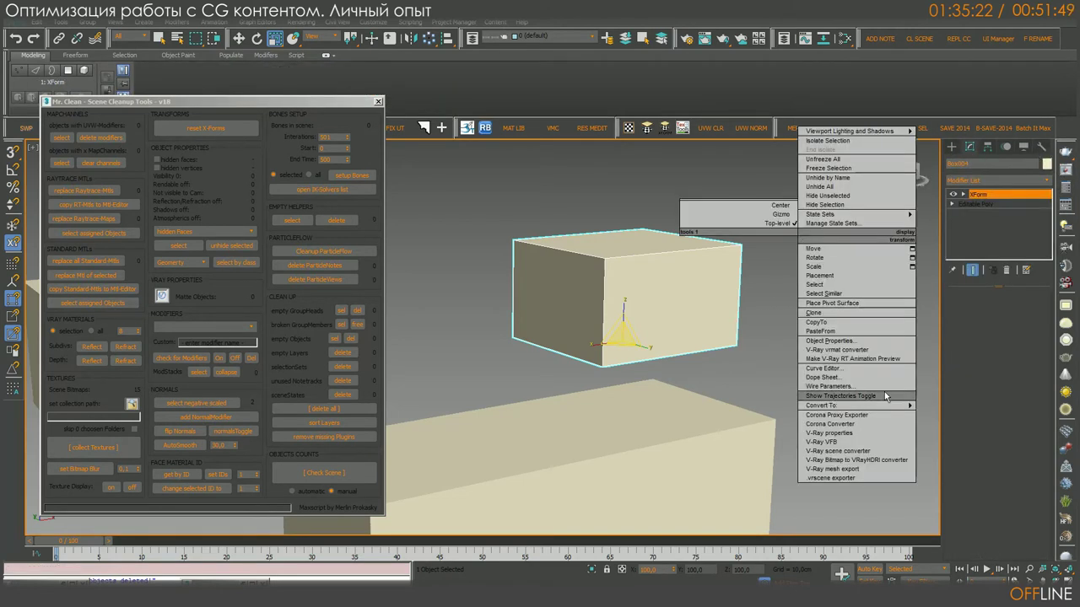
mouse_move(843, 405)
click(957, 415)
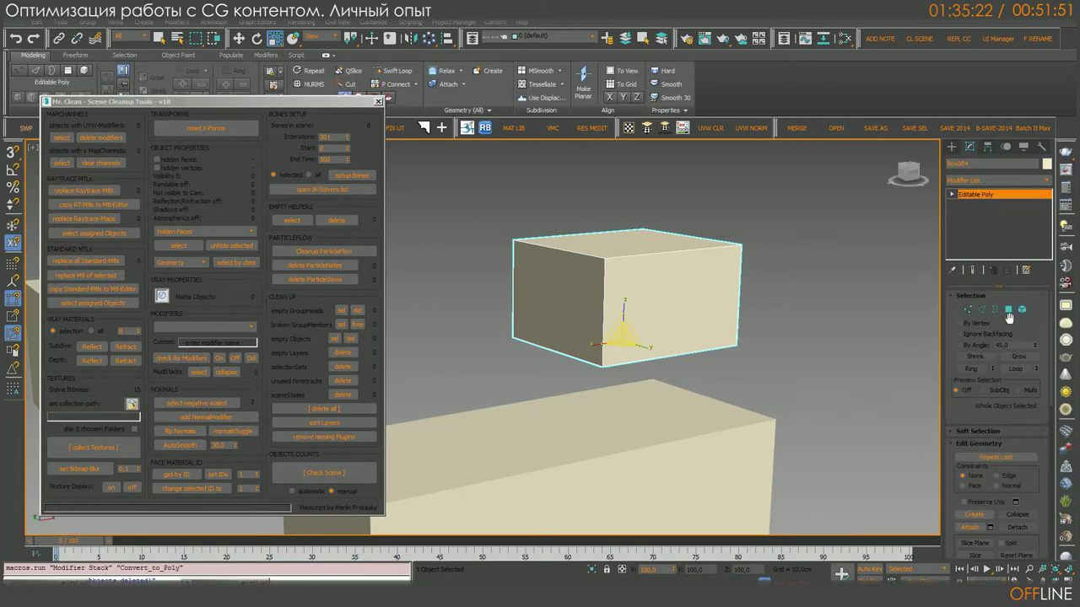
Step: Flip the normals of all polygons of the smaller box and return to object level
click(1008, 311)
key(ctrl+a)
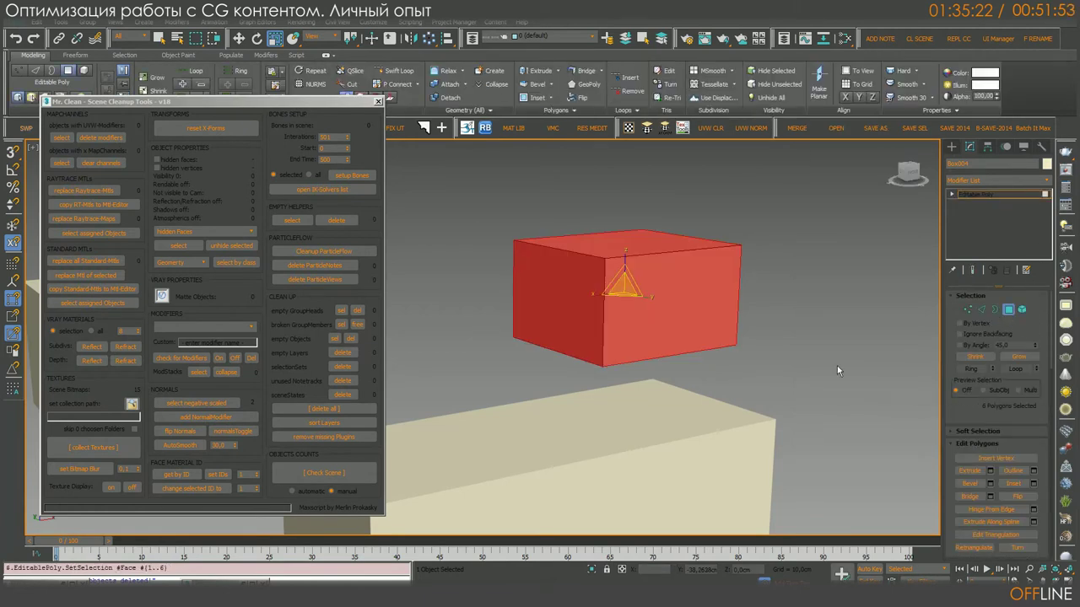
click(1017, 496)
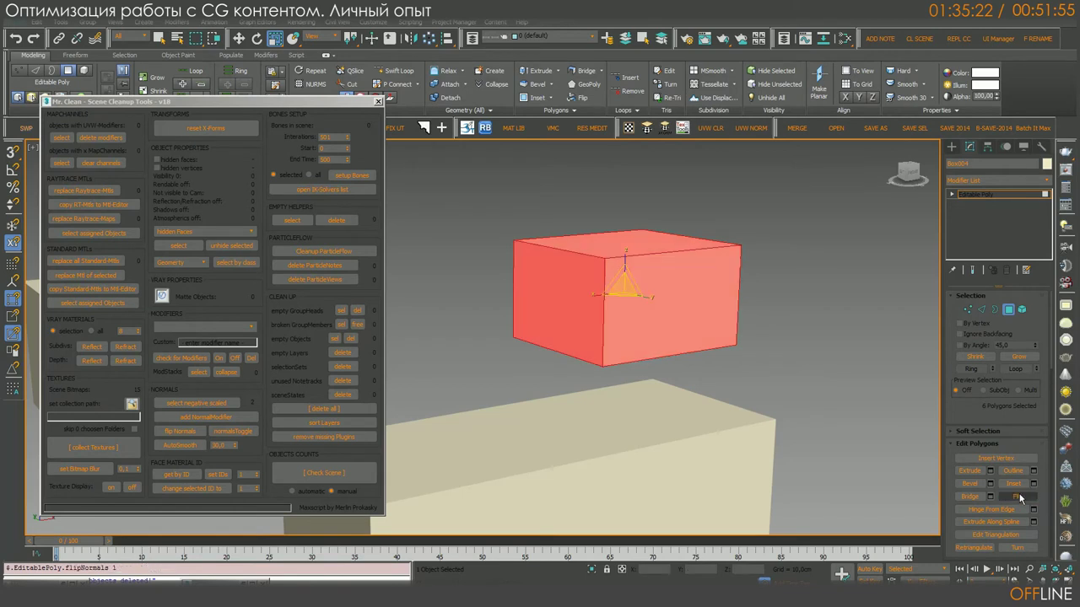
click(1008, 310)
middle_drag(730, 441, 731, 344)
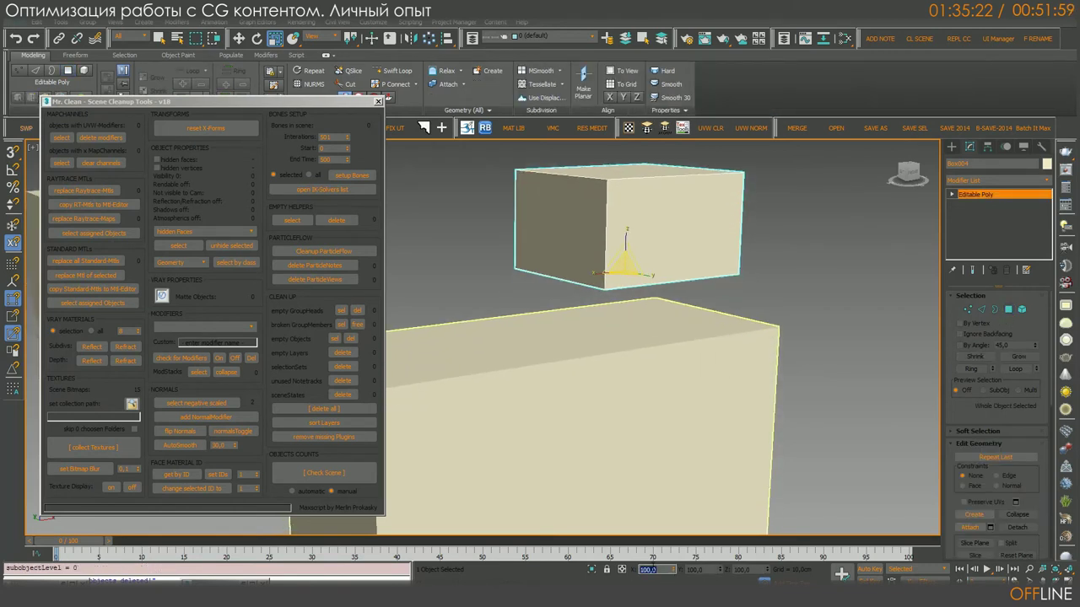
Step: Select the four test boxes and the green plane together
scroll(694, 371, up, 2)
scroll(693, 370, down, 3)
middle_drag(686, 386, 423, 245)
scroll(655, 427, down, 1)
drag(841, 461, 840, 460)
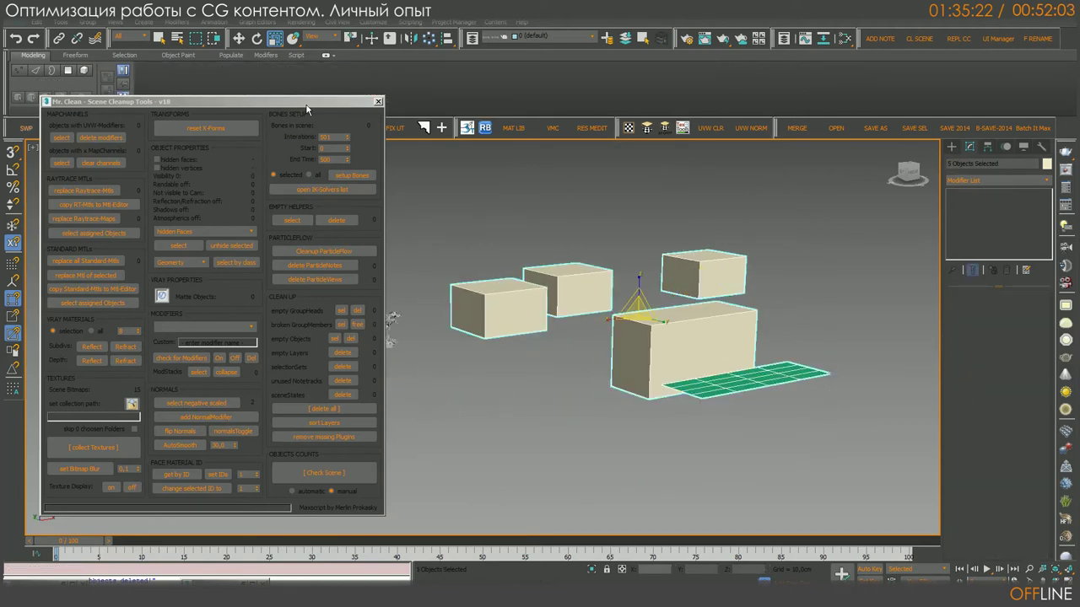
Step: Move the Mr. Clean window off the test objects and examine its cleanup options and modifier filter list
drag(306, 108, 741, 10)
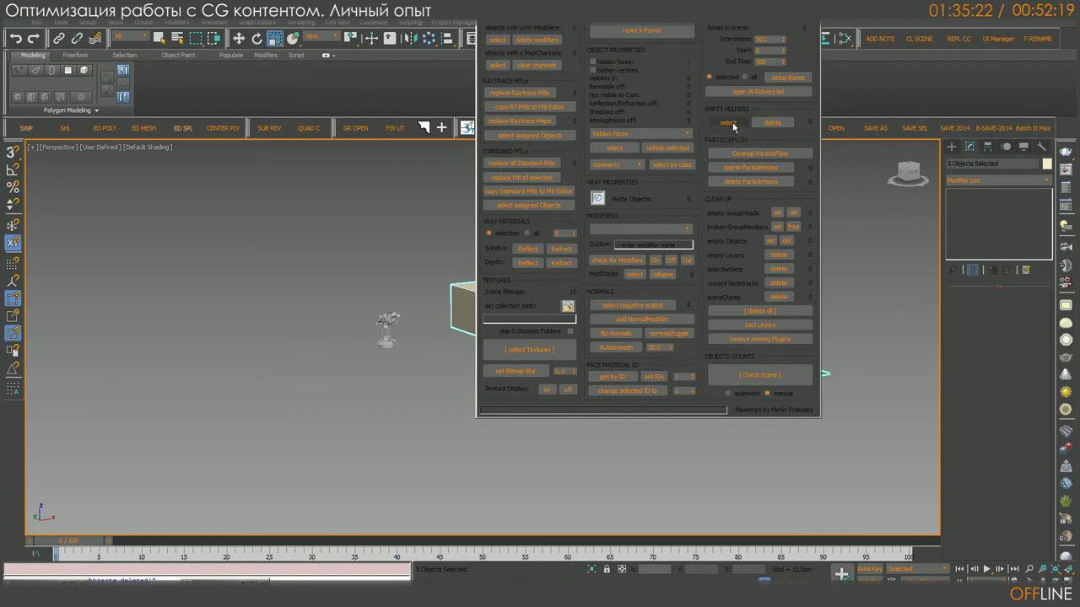
click(765, 184)
drag(688, 17, 628, 27)
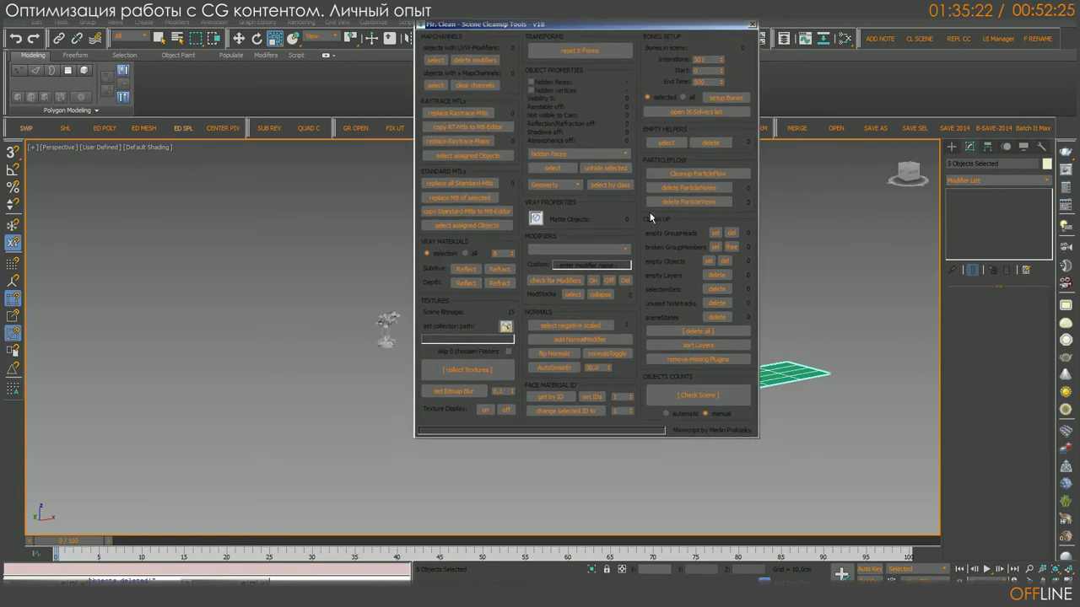
click(626, 250)
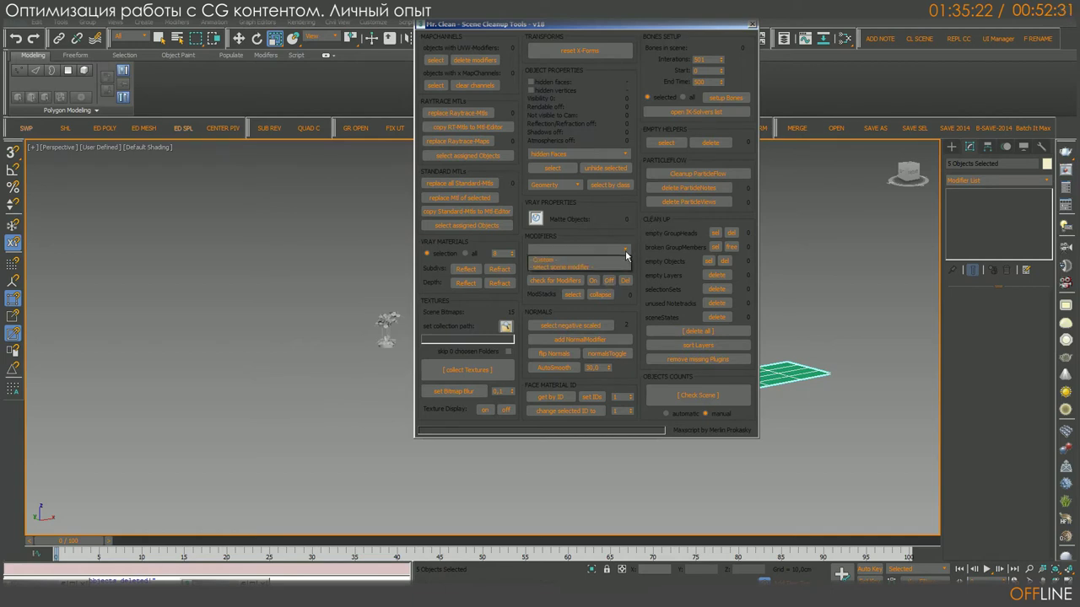
click(544, 260)
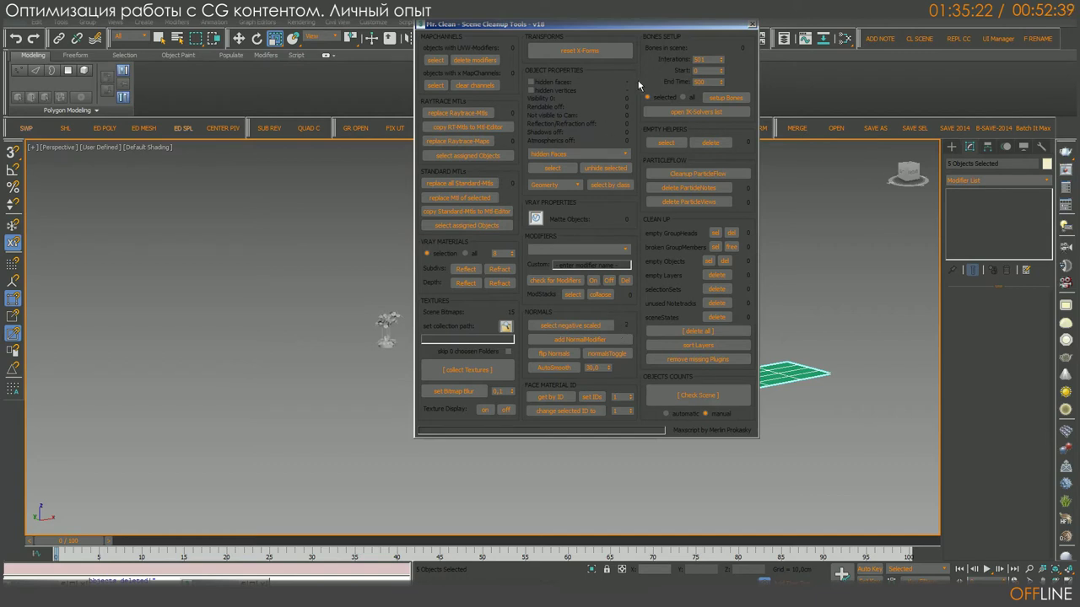
Step: Close the Mr. Clean scene cleanup tool and open the VMC material tool
click(752, 25)
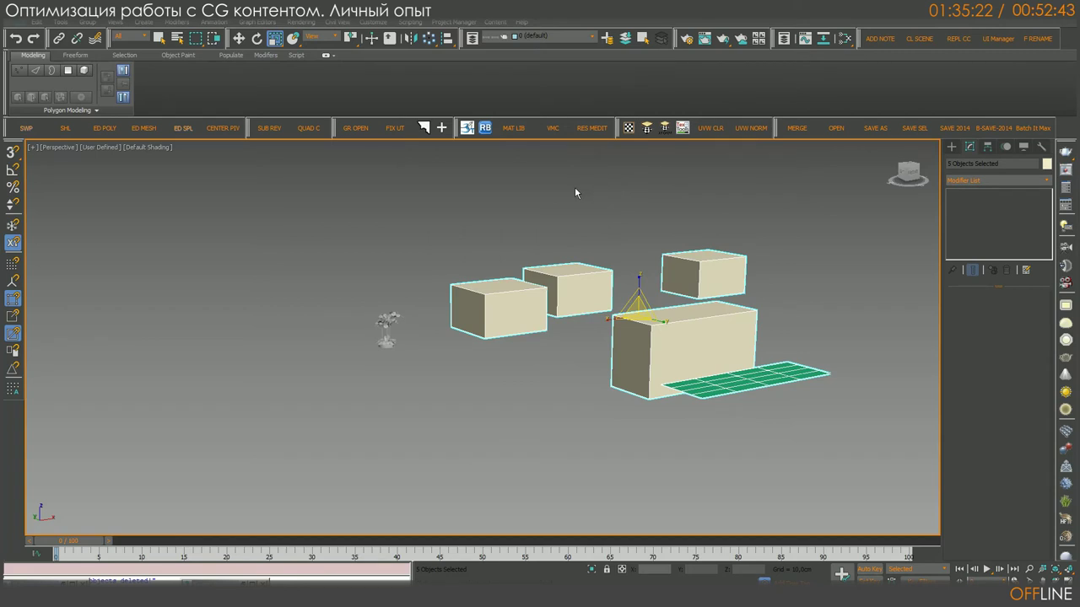
click(552, 128)
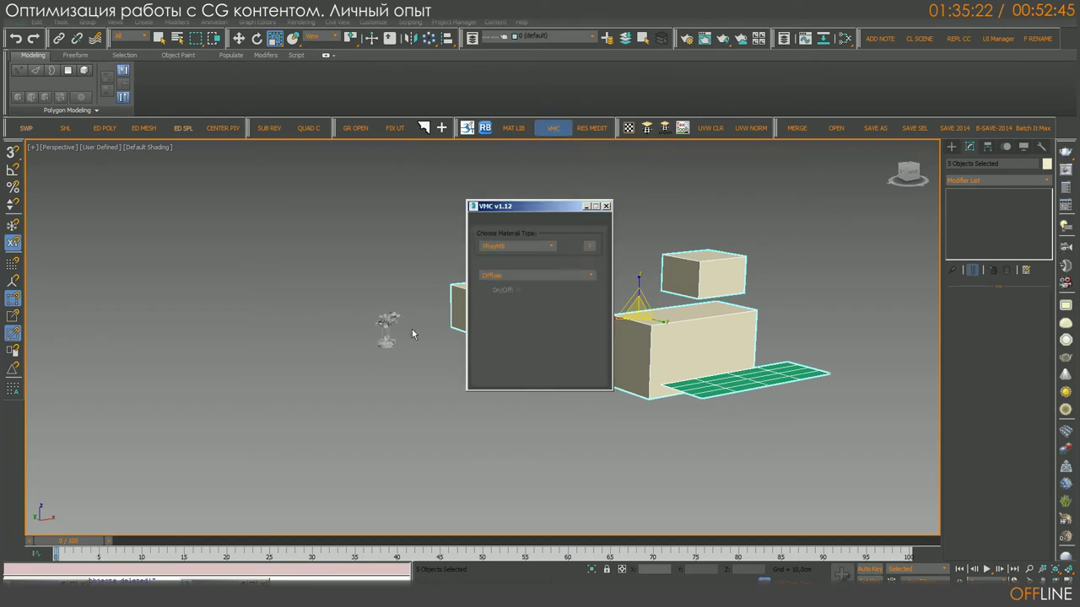
Step: Reposition the VMC window and enlarge it downward until all the Vray Material Control options are exposed
drag(582, 206, 611, 89)
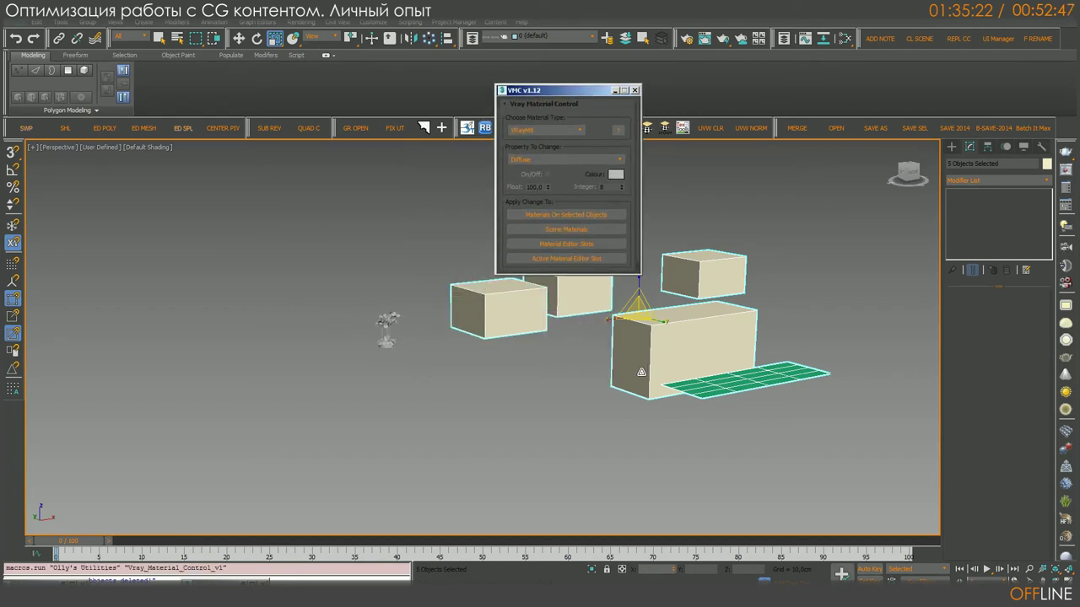
drag(640, 274, 711, 456)
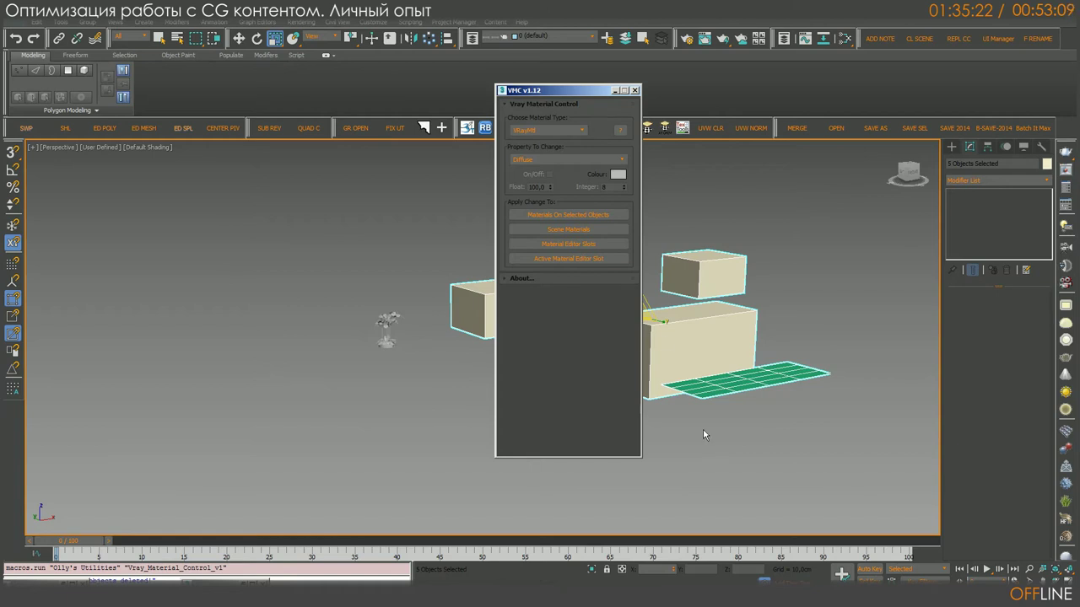
drag(577, 94, 605, 84)
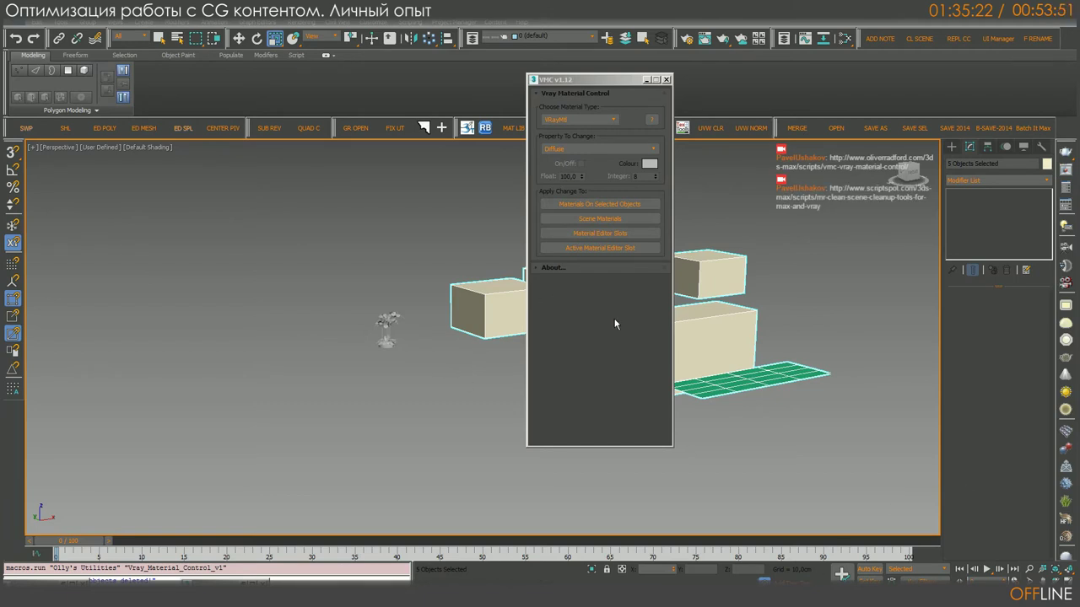
drag(593, 80, 612, 71)
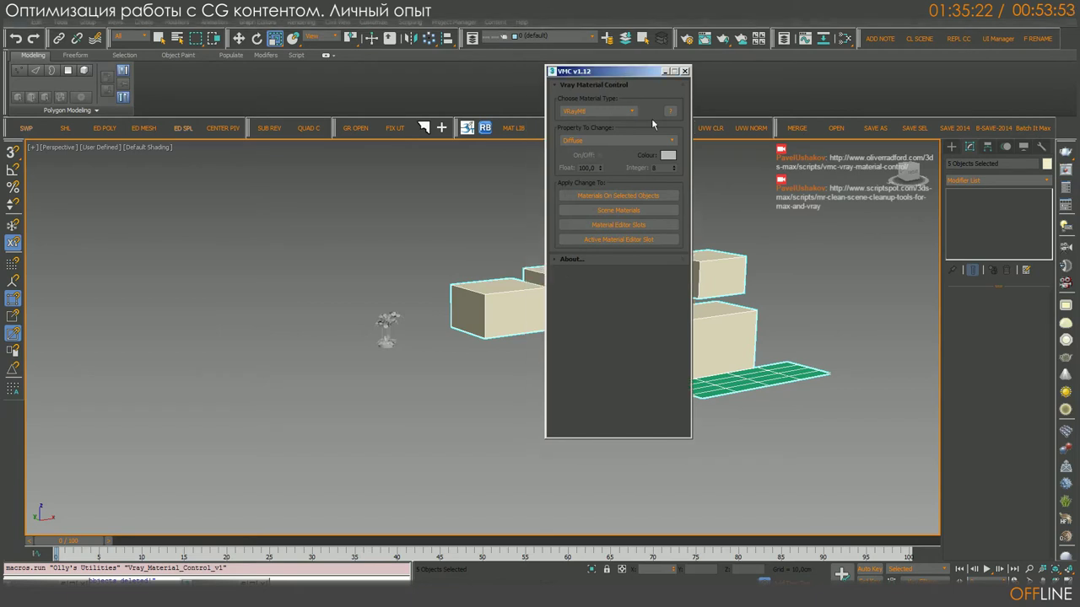
Step: Examine the full list of VRayMtl properties that VMC can change, from Diffuse to the last entry, and close the tool
click(671, 140)
mouse_move(678, 199)
mouse_down()
mouse_move(679, 386)
mouse_move(674, 195)
mouse_up()
scroll(673, 195, up, 1)
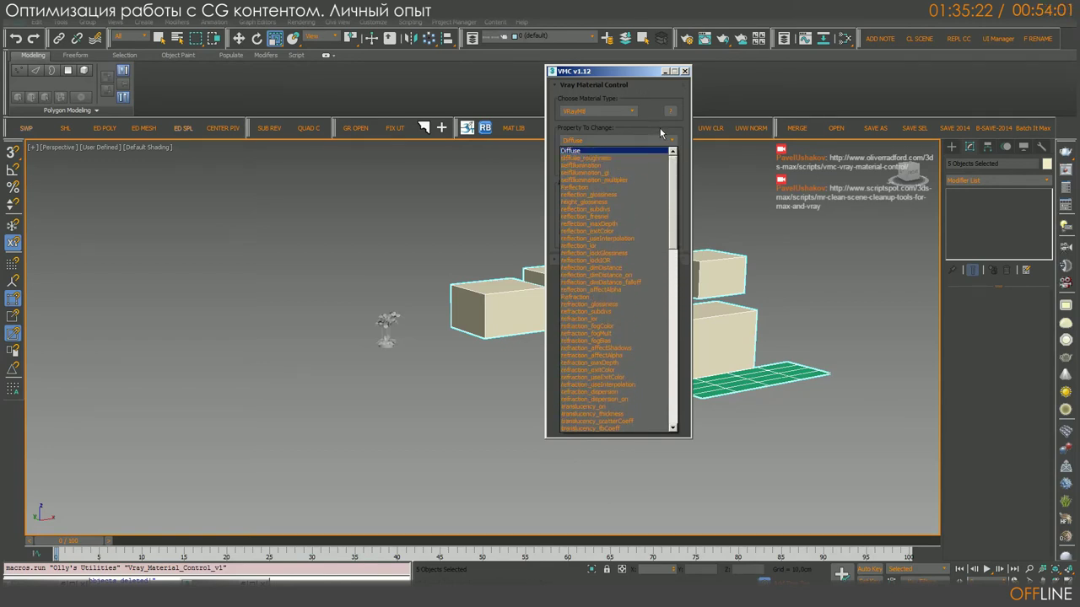
click(660, 131)
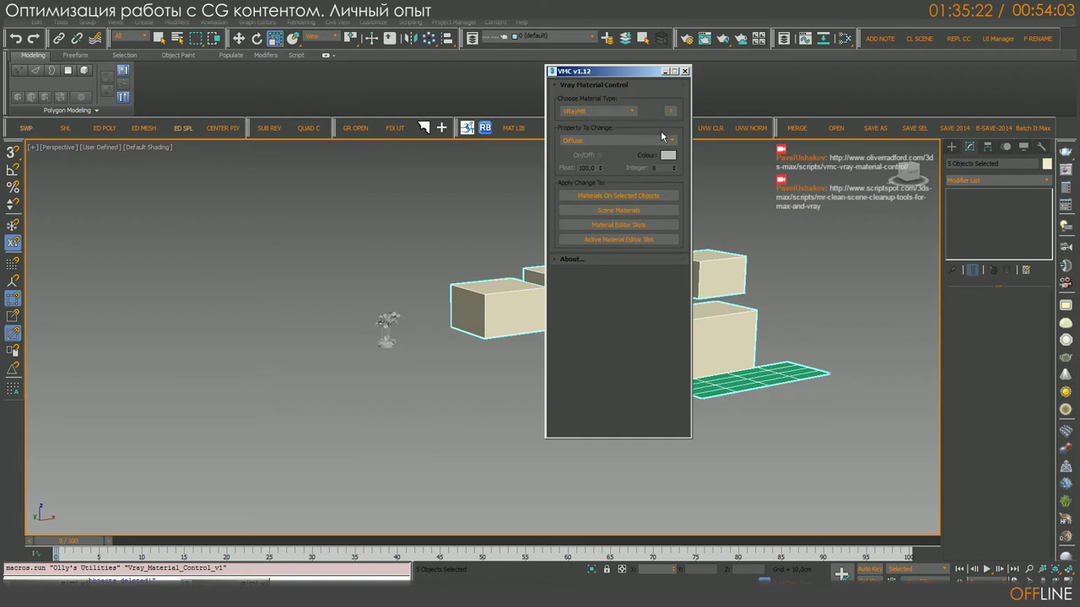
drag(651, 76, 656, 79)
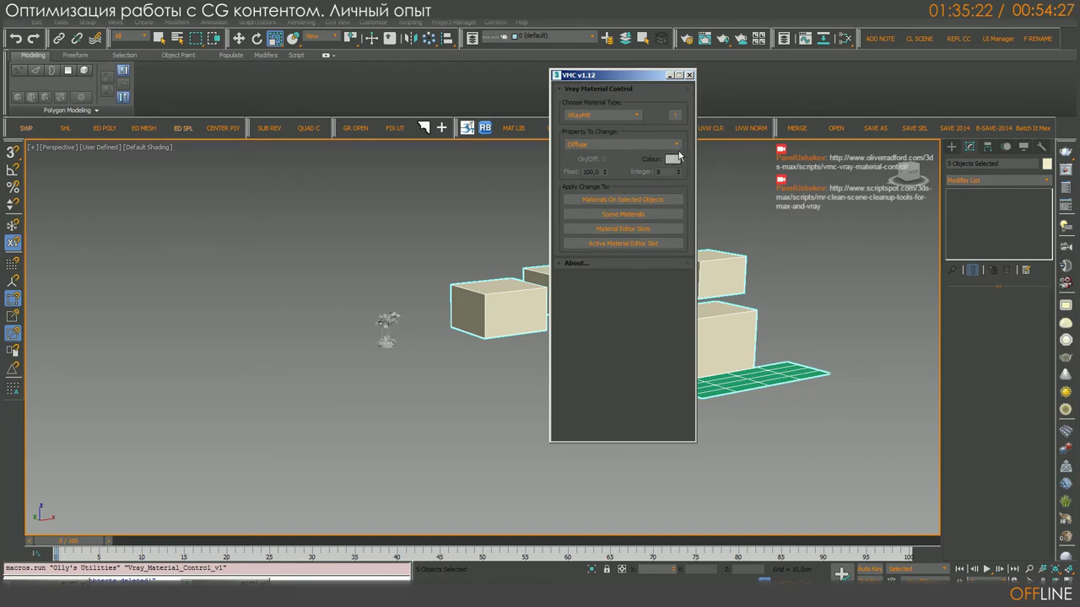
click(675, 145)
drag(680, 181, 684, 385)
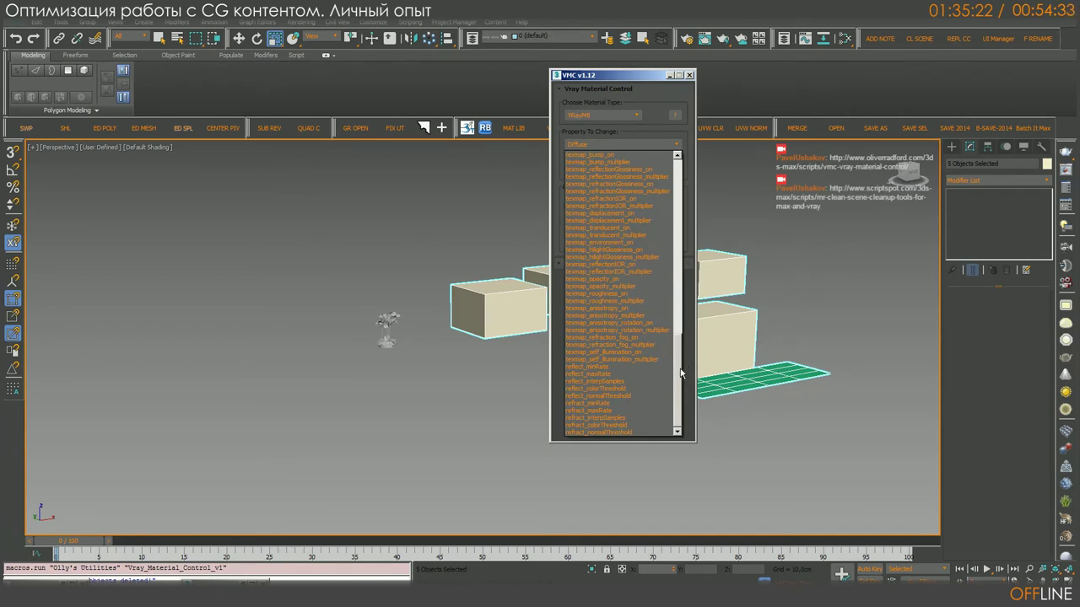
drag(682, 370, 678, 193)
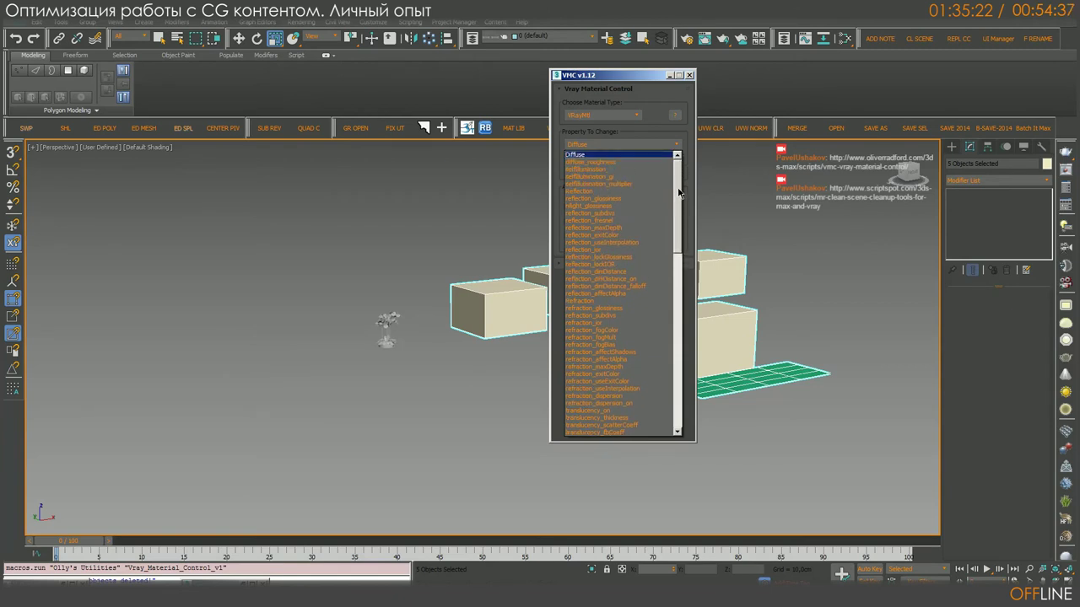
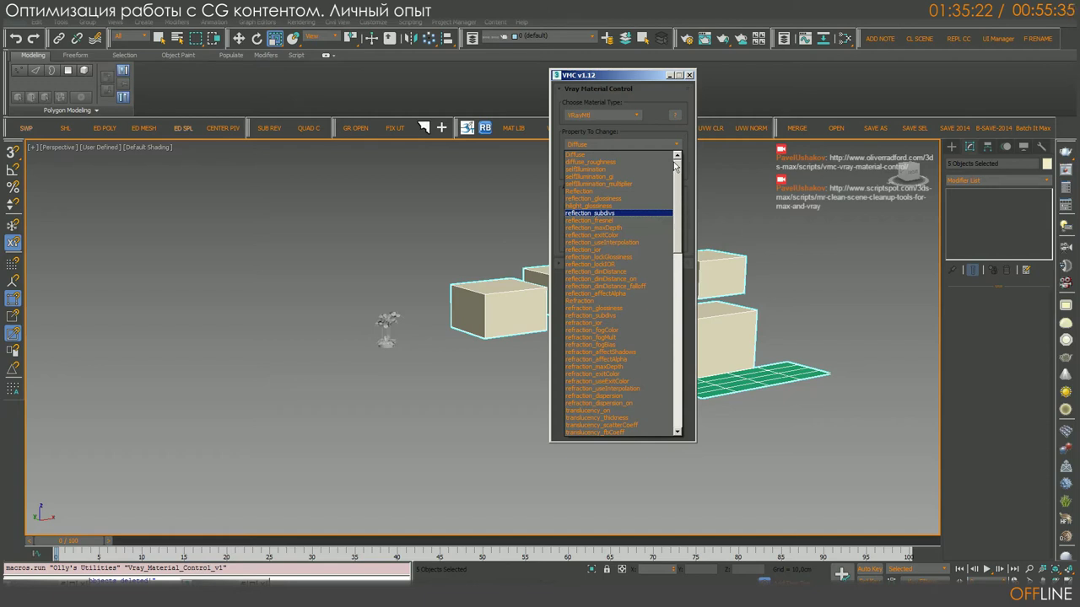
click(648, 77)
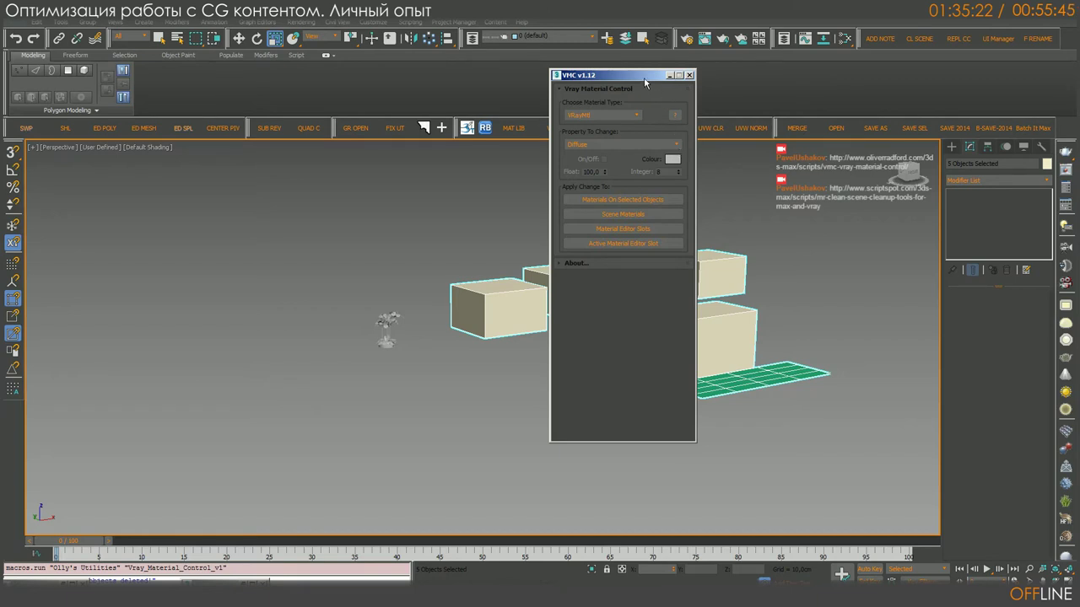
drag(646, 82, 684, 80)
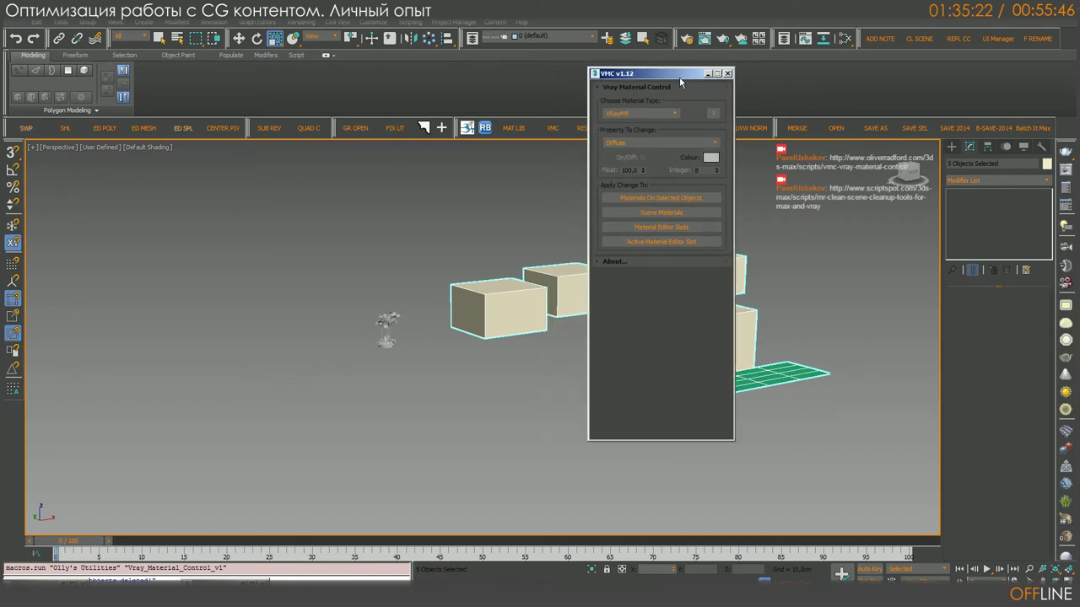
click(727, 73)
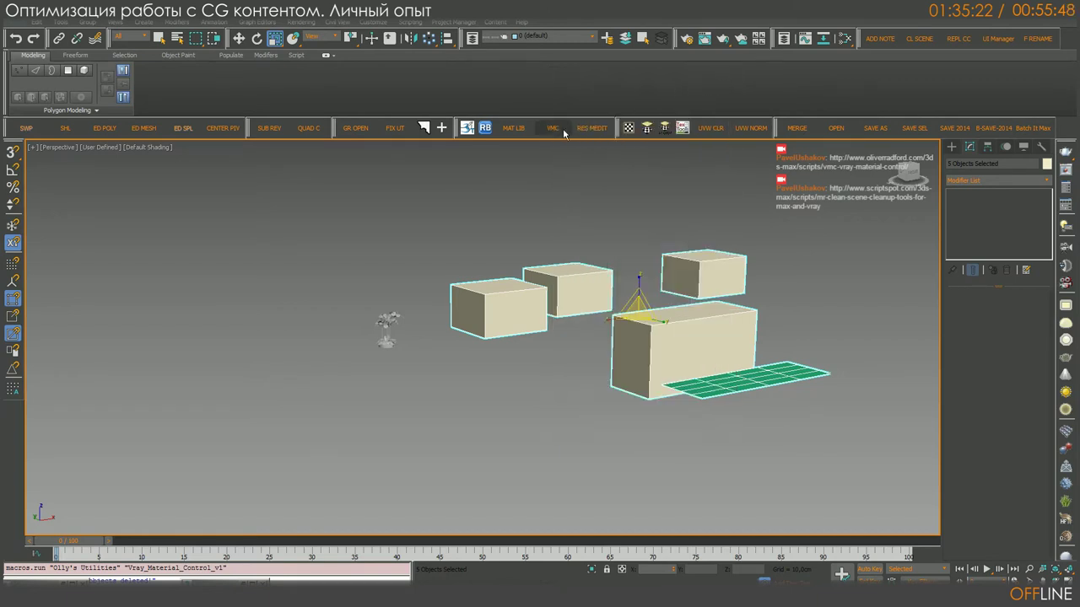
Step: Open the 3ddd Tools texture script, examine its texture search and copy options, and close it
click(467, 127)
drag(458, 118, 506, 159)
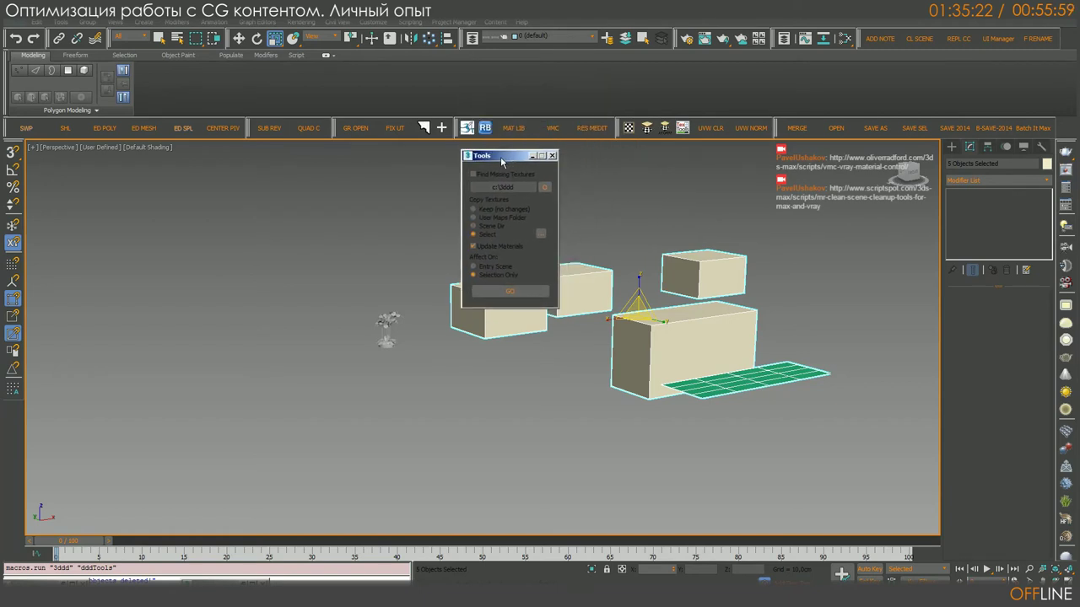
click(552, 156)
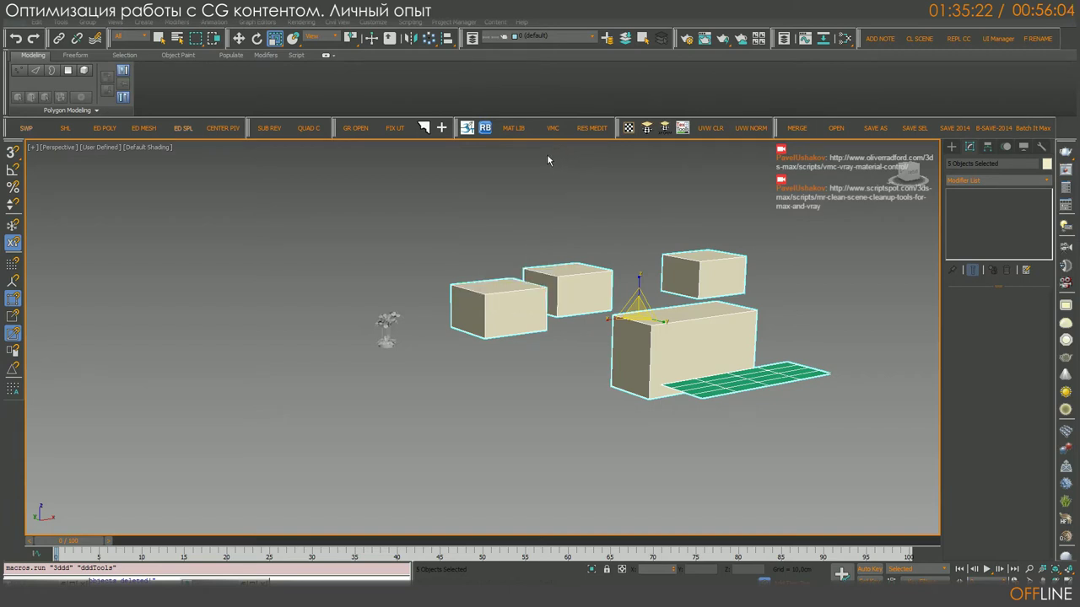
Step: Open Fix Utilities, move it off the test boxes to view its Material Fix lists, and close it
click(396, 128)
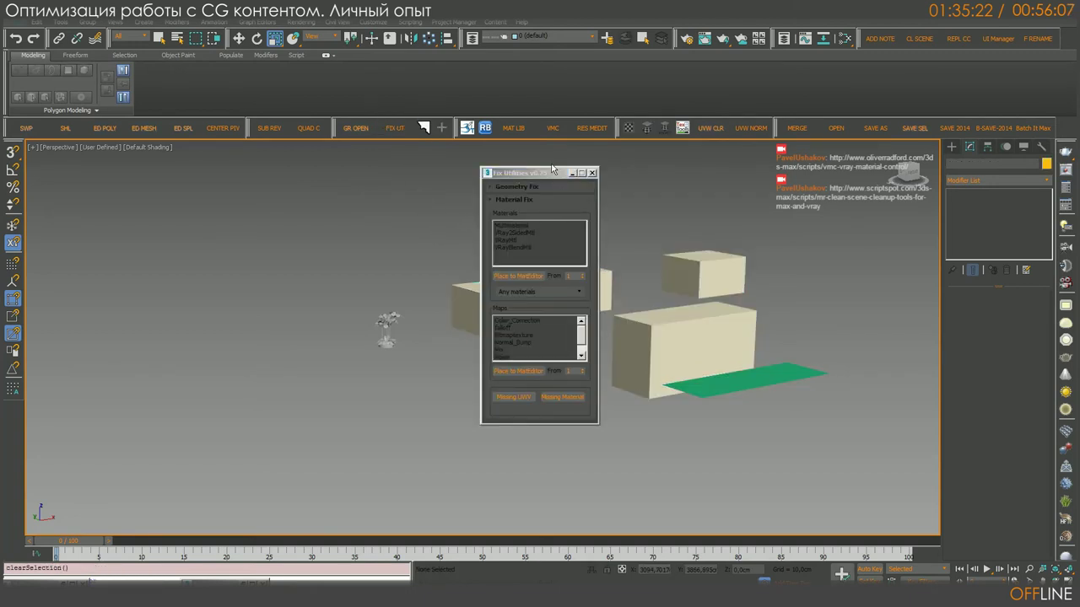
drag(553, 173, 410, 96)
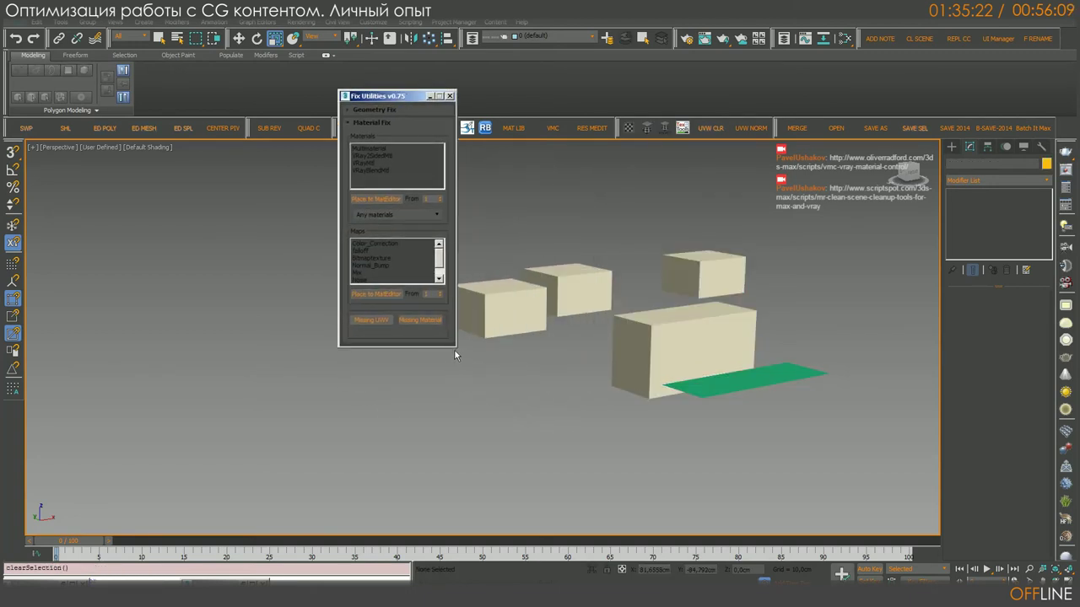
click(572, 426)
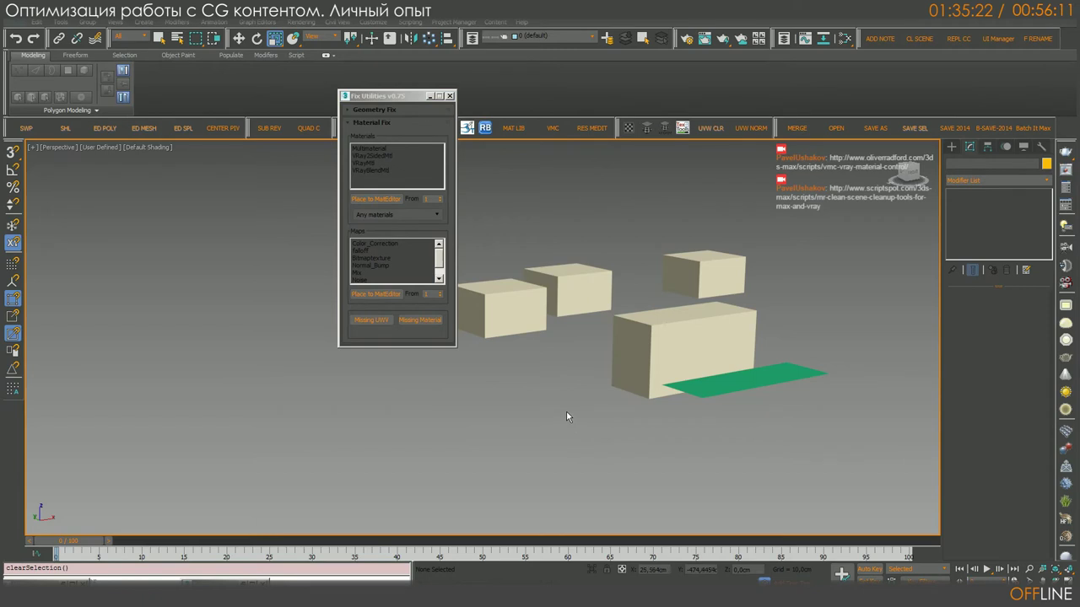
click(449, 97)
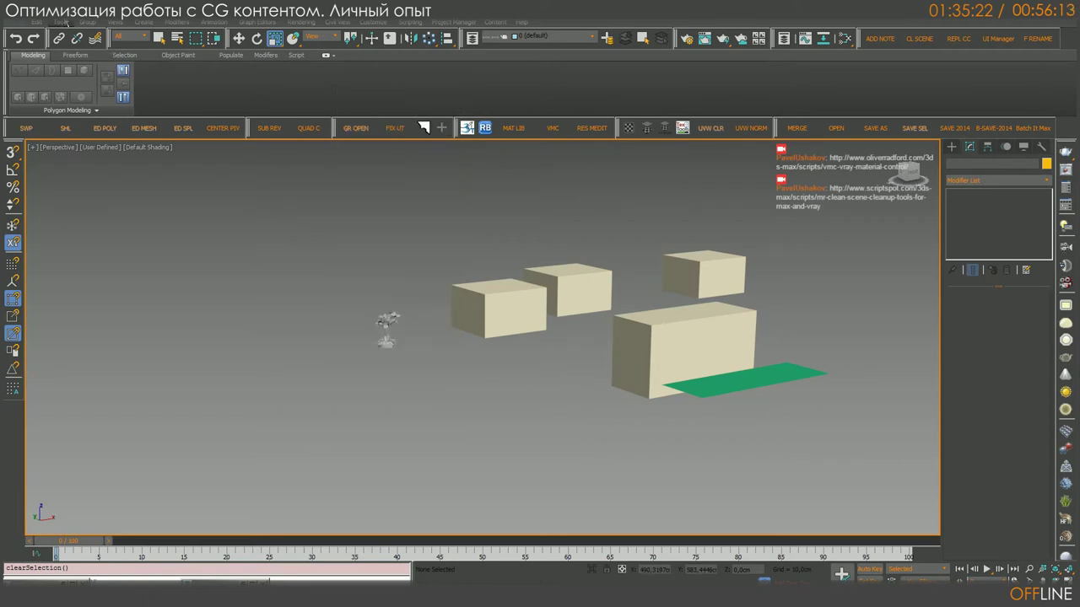
Step: Open the scene Hallway-001-render.max from the office project's SCENE folder, adopting the file's unit scale
key(ctrl+o)
click(552, 318)
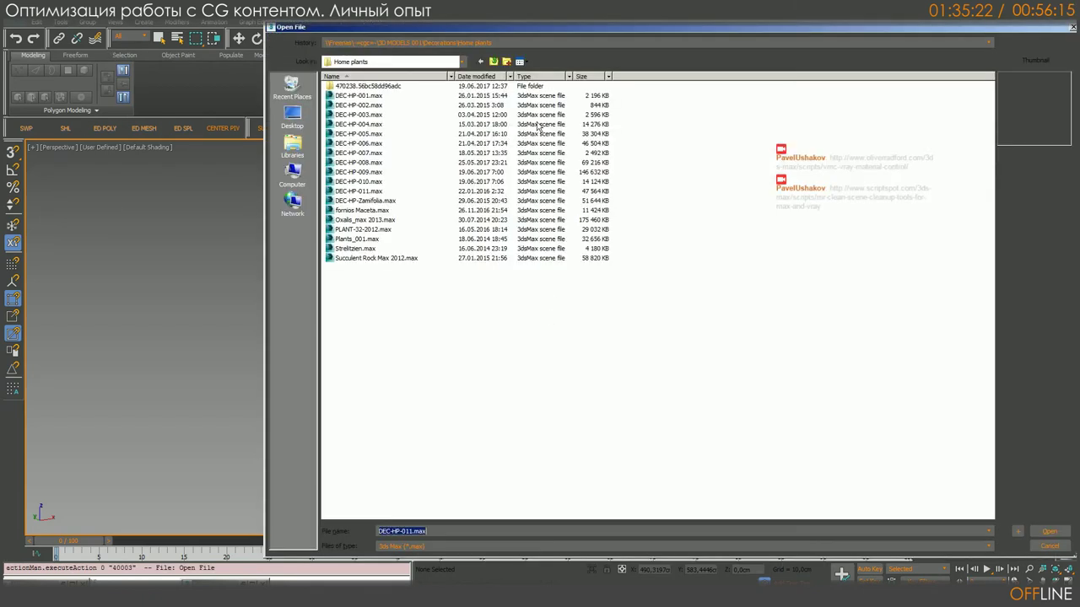
click(481, 44)
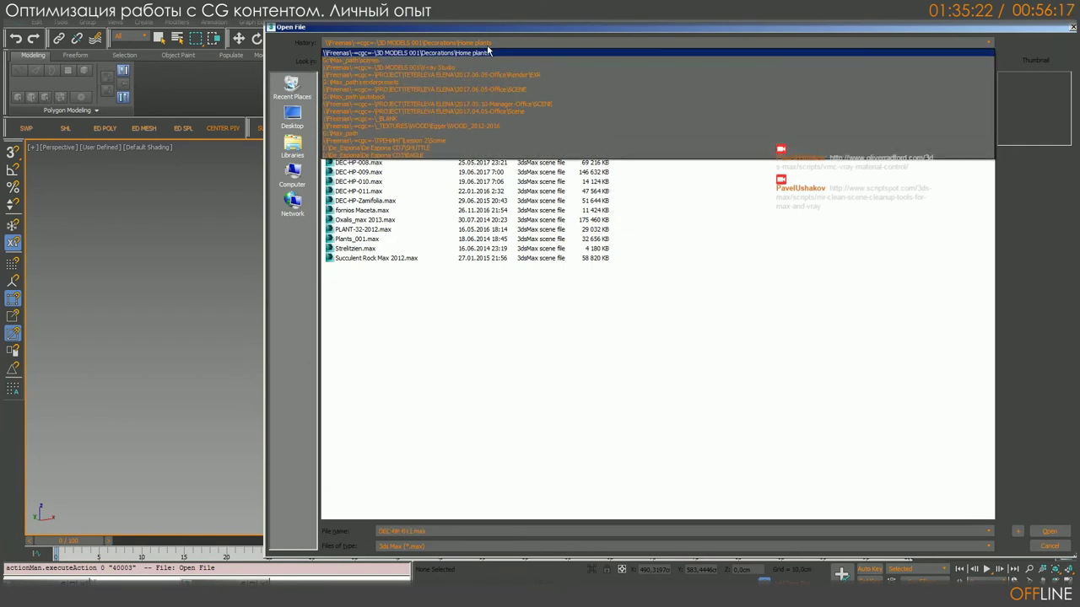
click(511, 88)
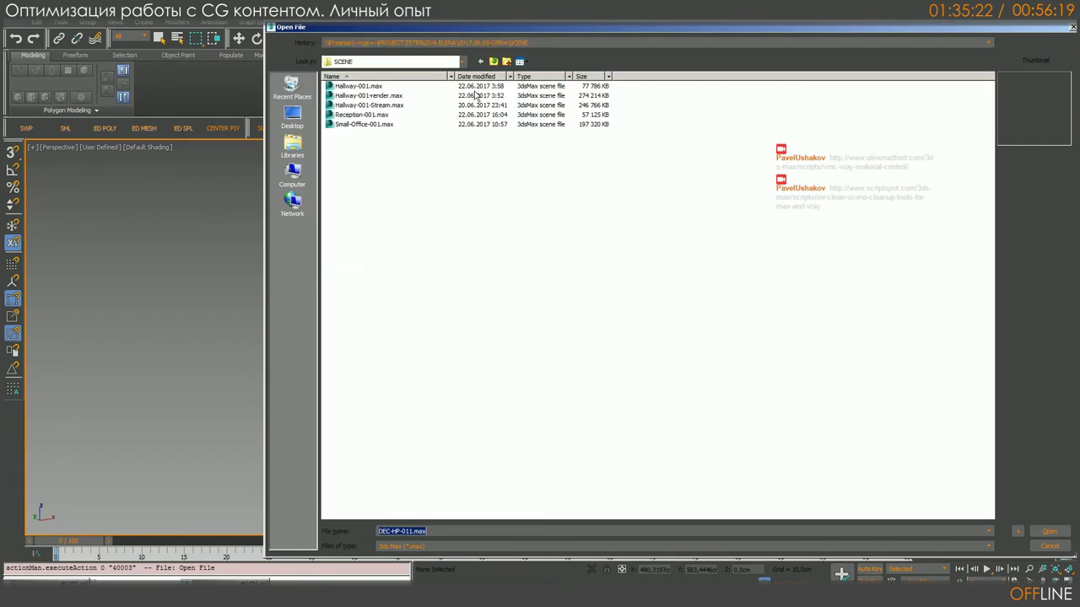
click(370, 88)
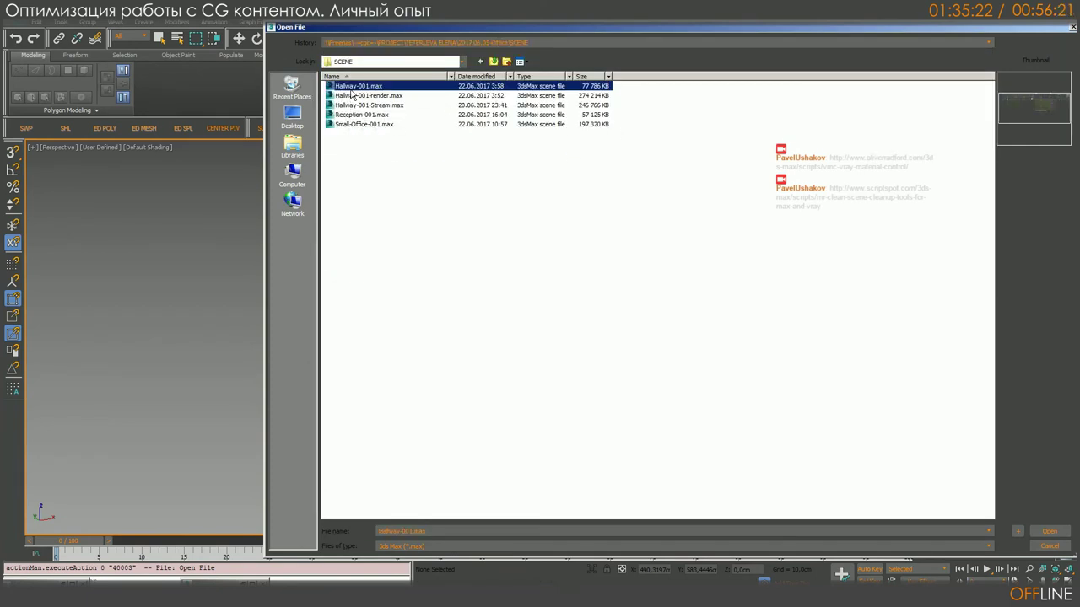
click(366, 96)
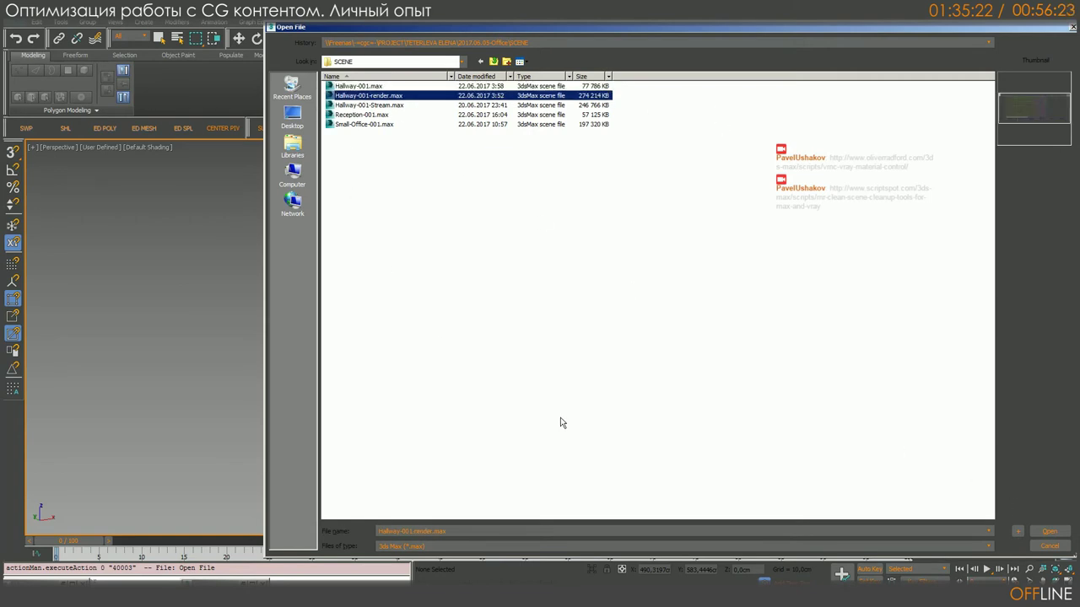
click(1050, 532)
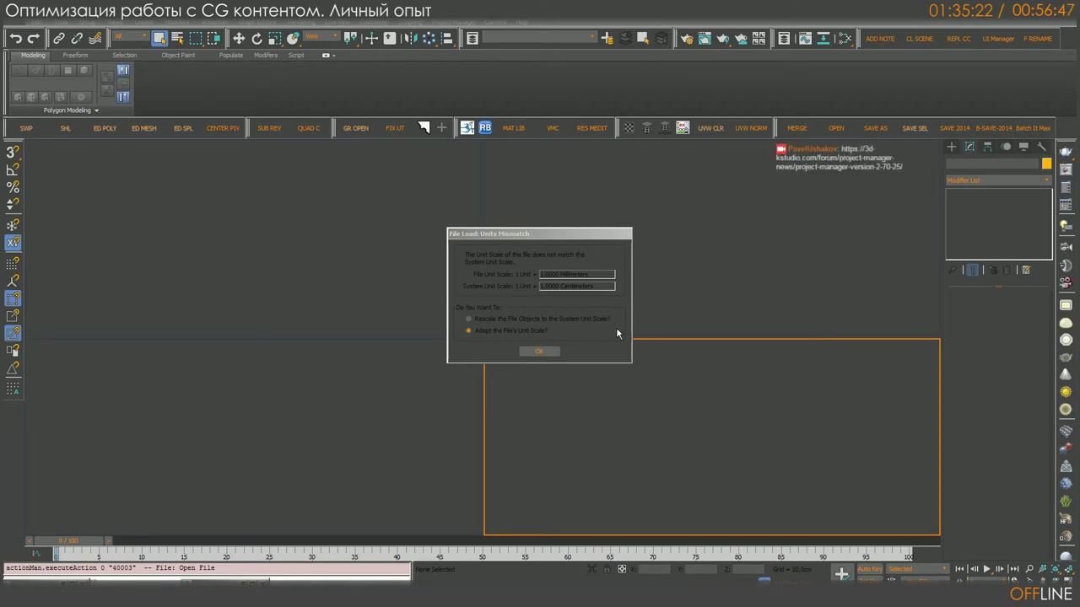
click(537, 350)
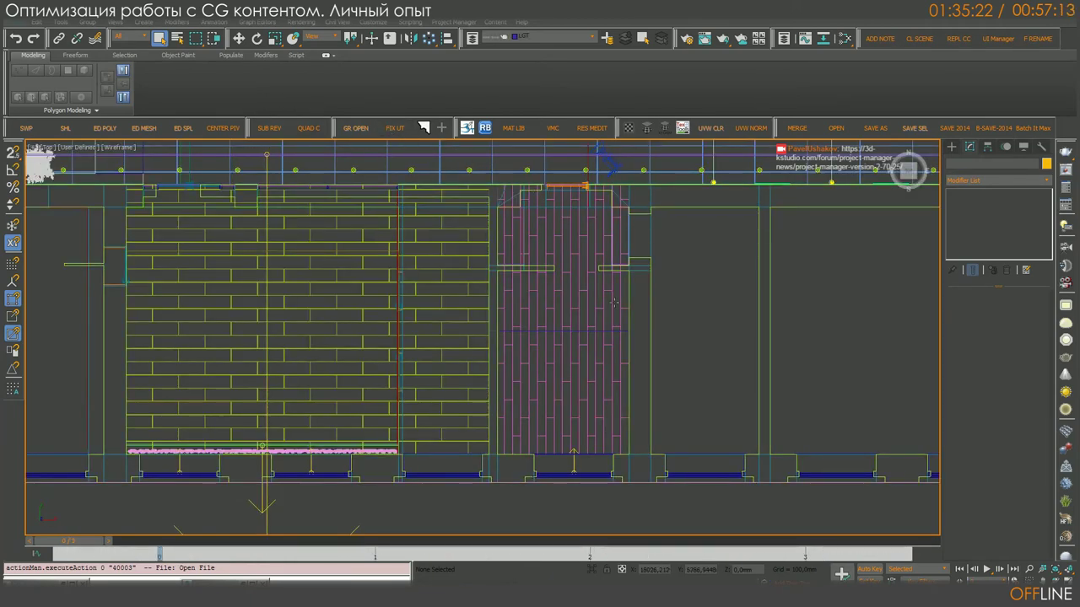
Step: Launch Fix Utilities on the hallway scene with the meeting room in view, and enlarge its window beside the room
middle_drag(613, 289, 637, 295)
scroll(521, 386, down, 3)
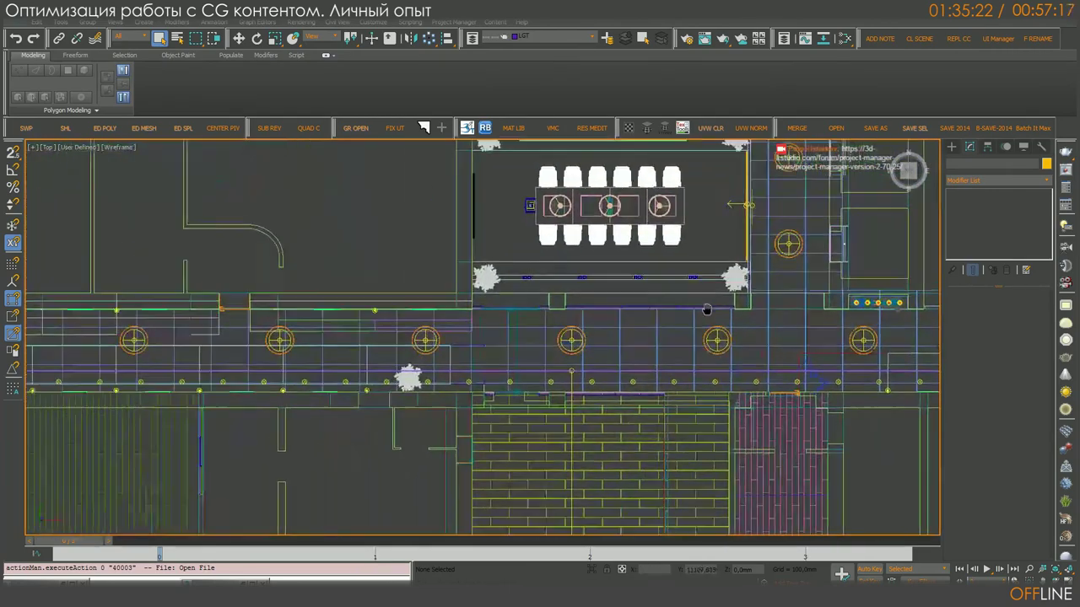
middle_drag(594, 230, 580, 354)
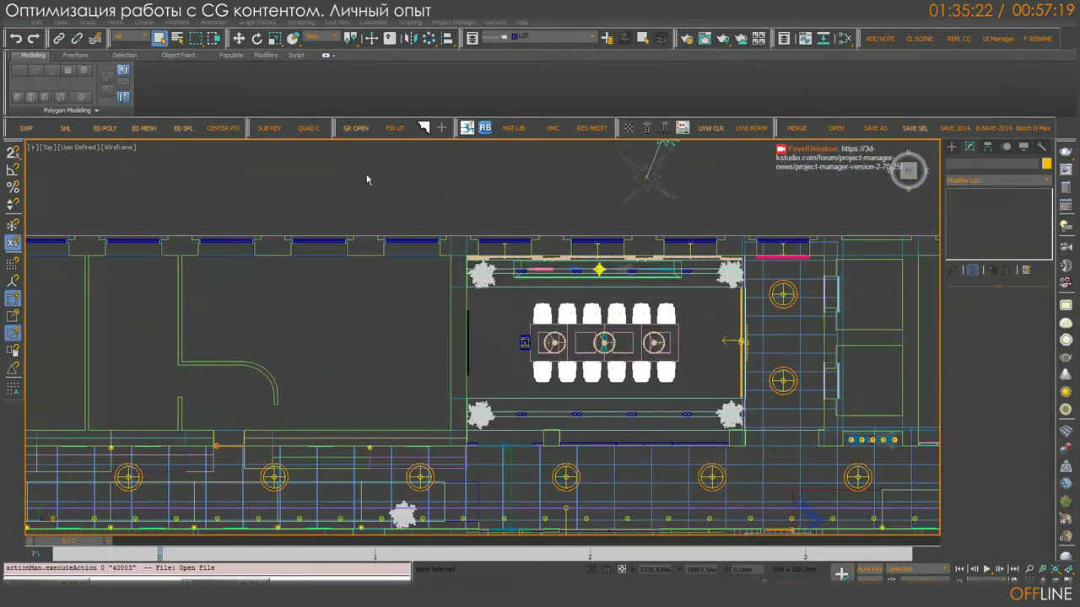
middle_drag(366, 178, 438, 188)
click(394, 127)
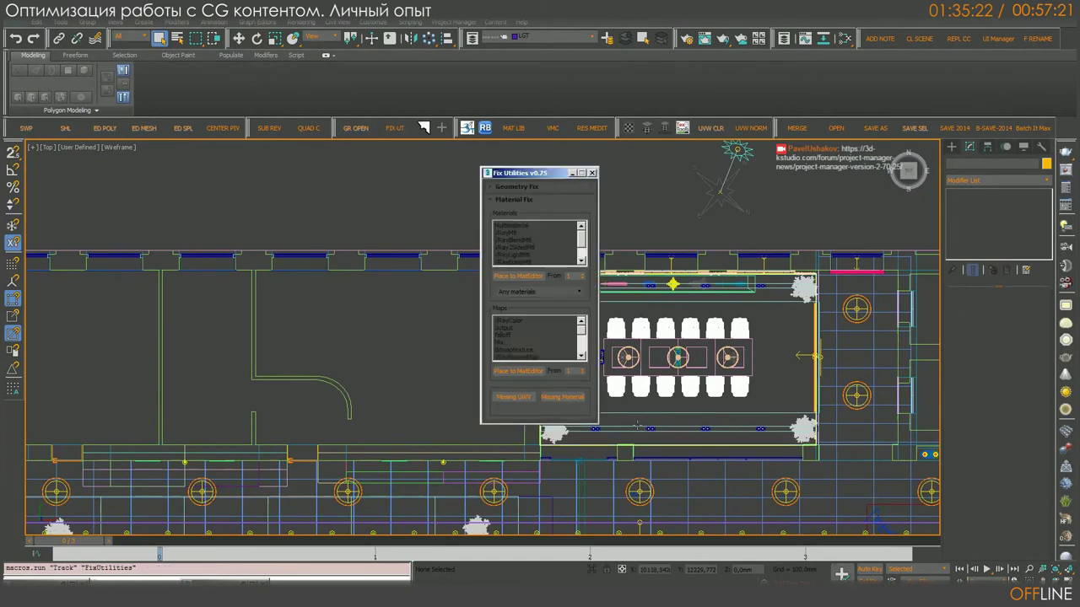
drag(550, 176, 472, 164)
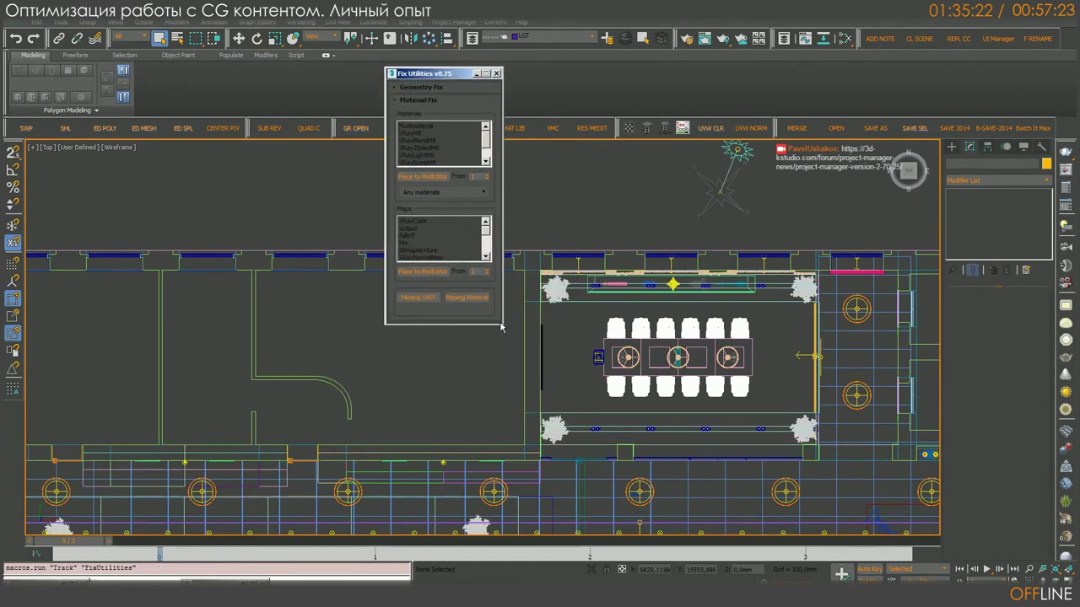
drag(501, 324, 560, 427)
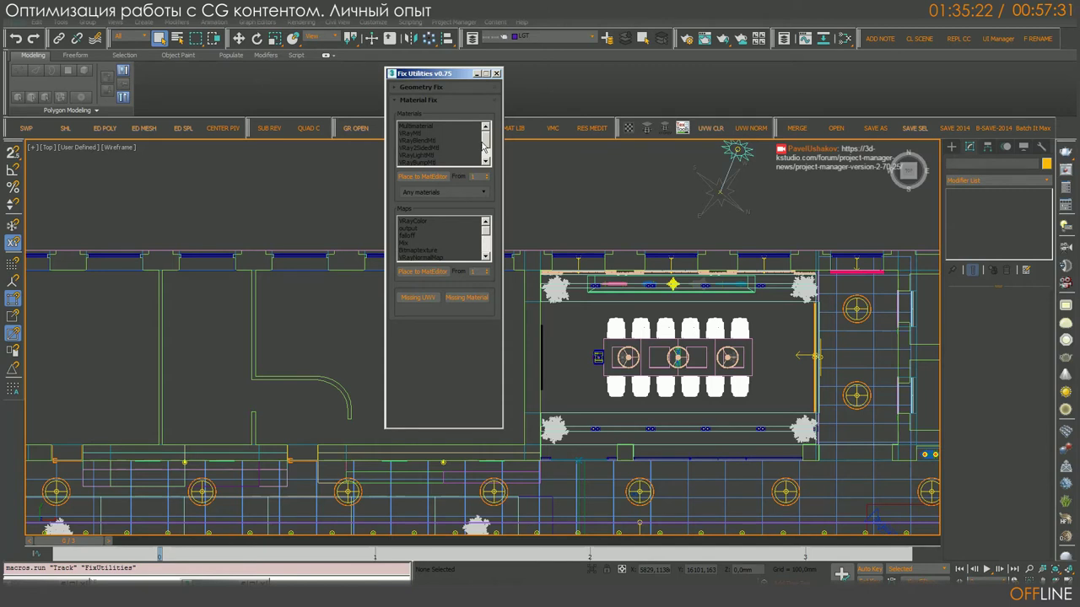
Step: Examine the material types used in the scene in the Material Fix list, highlighting Multimaterial and VRayBumpMtl
scroll(486, 154, down, 1)
drag(486, 153, 487, 134)
click(423, 126)
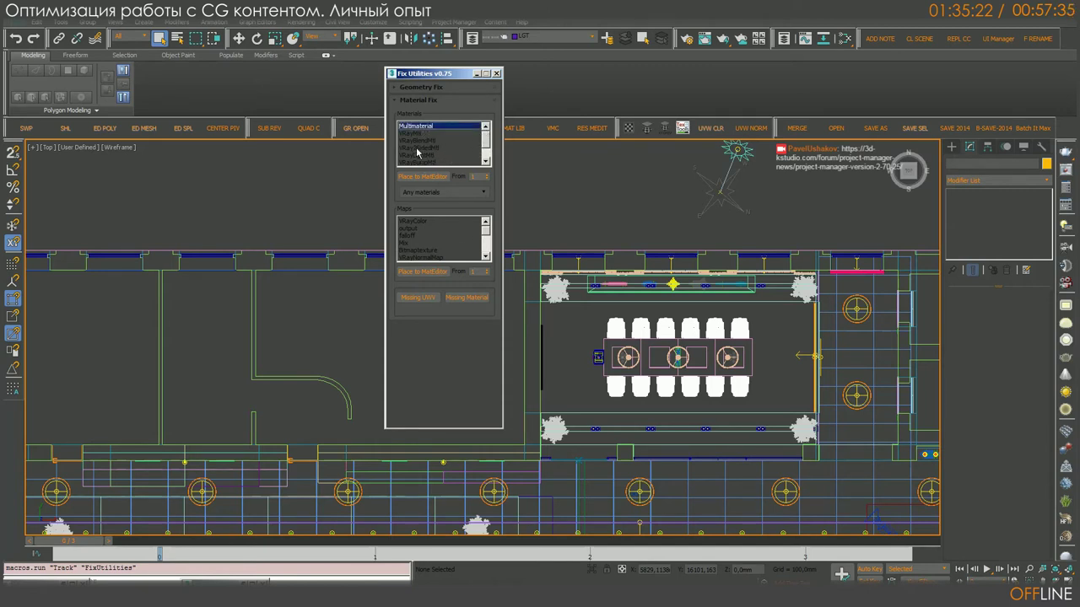
scroll(485, 153, down, 1)
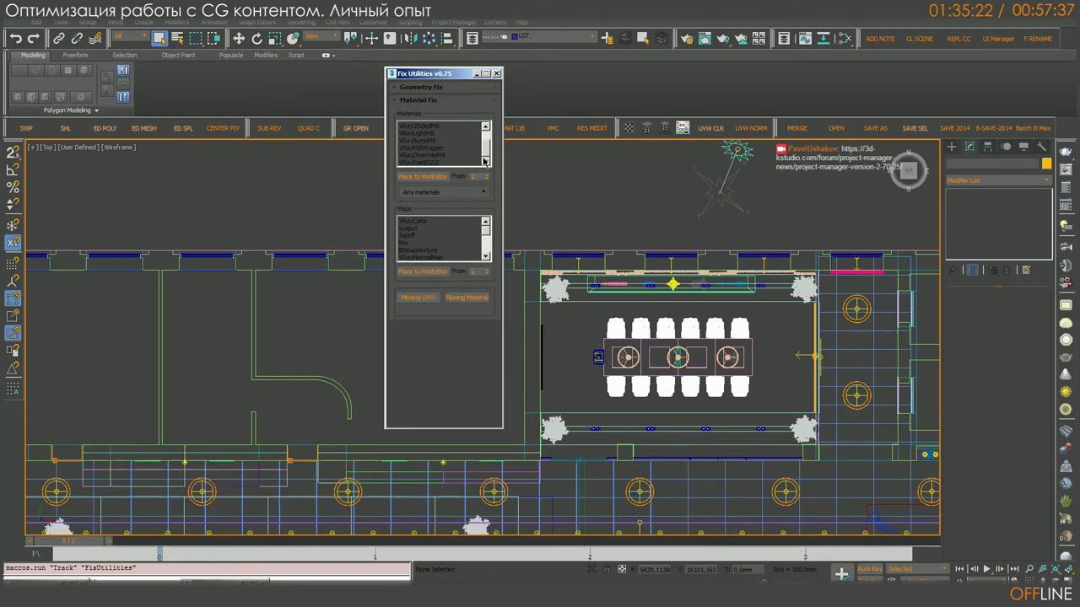
click(431, 163)
drag(438, 167, 415, 141)
scroll(488, 151, up, 2)
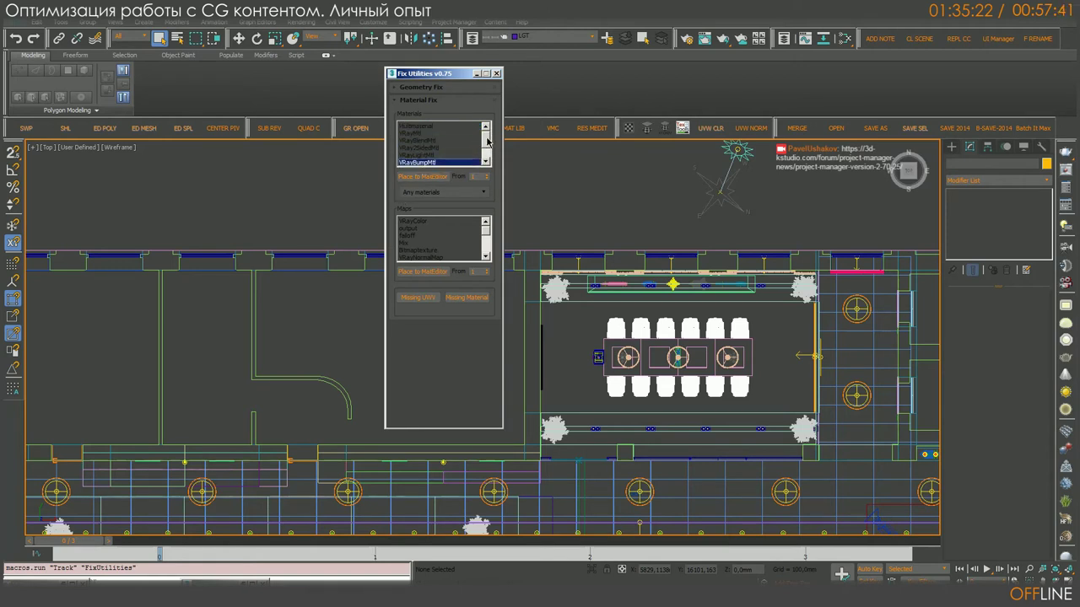
scroll(486, 156, down, 2)
scroll(488, 156, up, 1)
scroll(487, 147, down, 1)
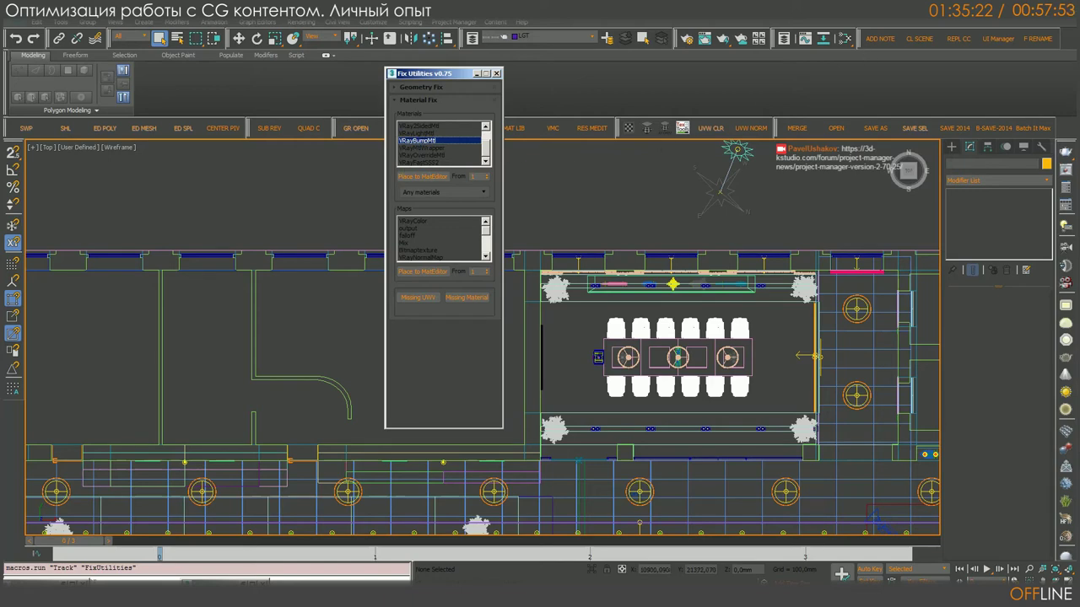
Step: Open the Material Editor, arrange it beside Fix Utilities, and clear its sample slots with the RES MEDIT script
drag(844, 38, 848, 76)
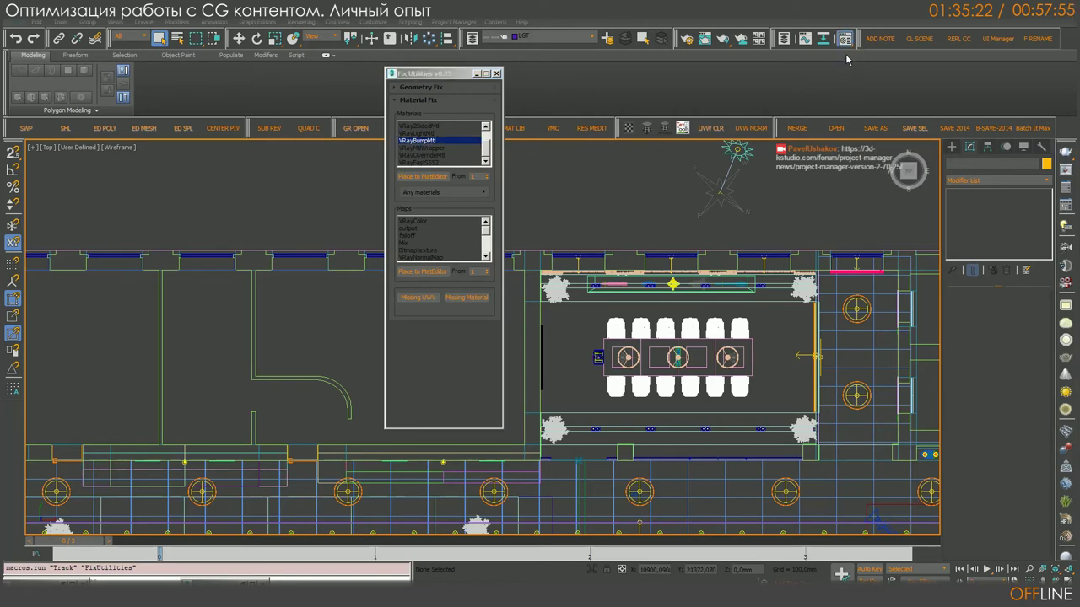
drag(742, 47, 120, 47)
drag(440, 74, 393, 164)
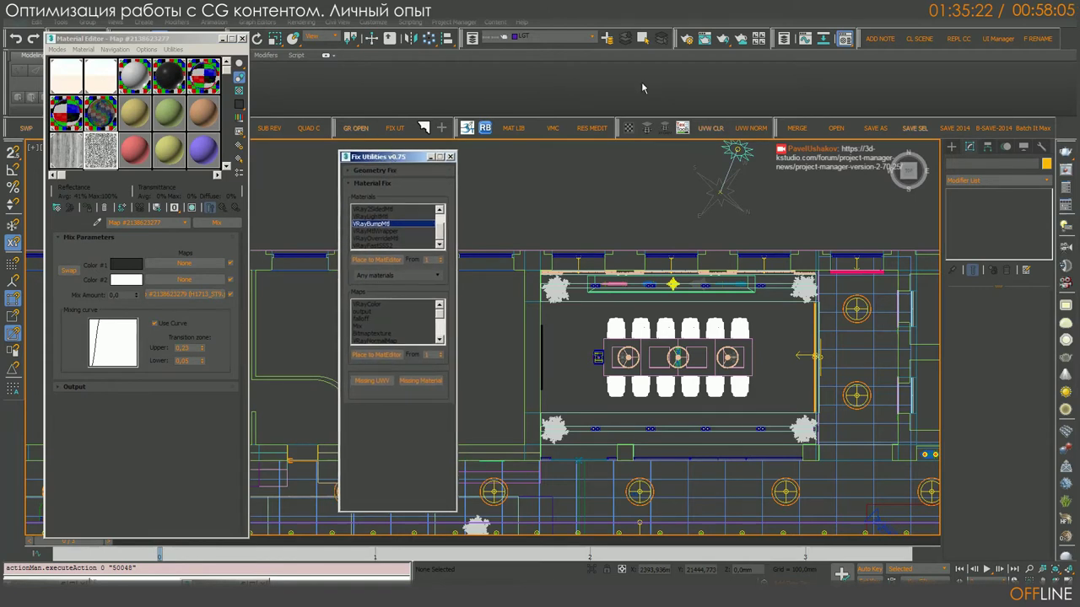
click(590, 128)
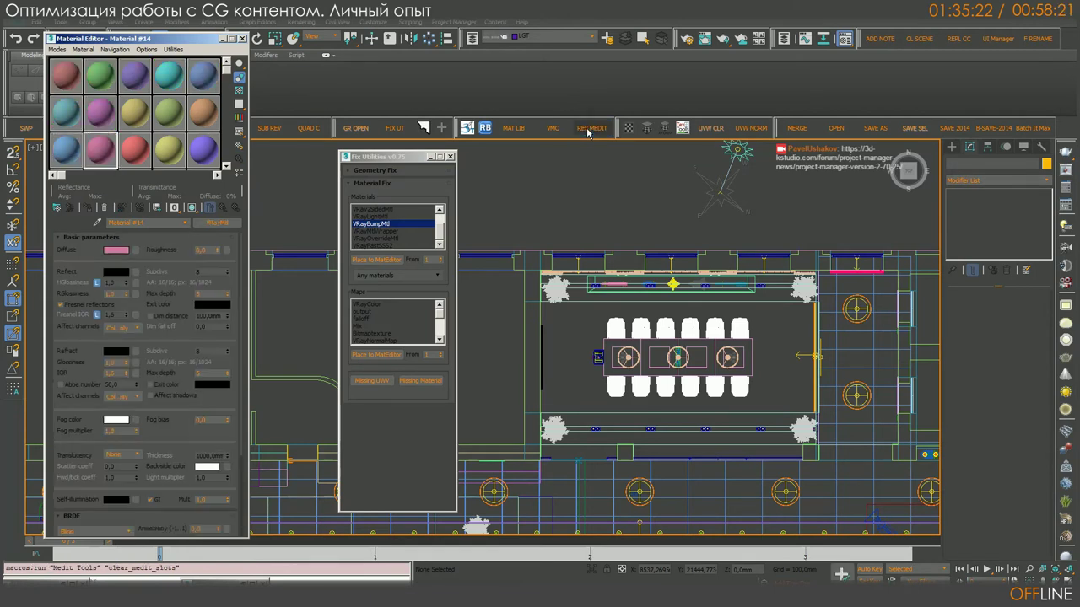
Step: Place the scene's VRayFastSSS2 materials into the Material Editor from the Material Fix list, keeping both windows side by side
click(438, 228)
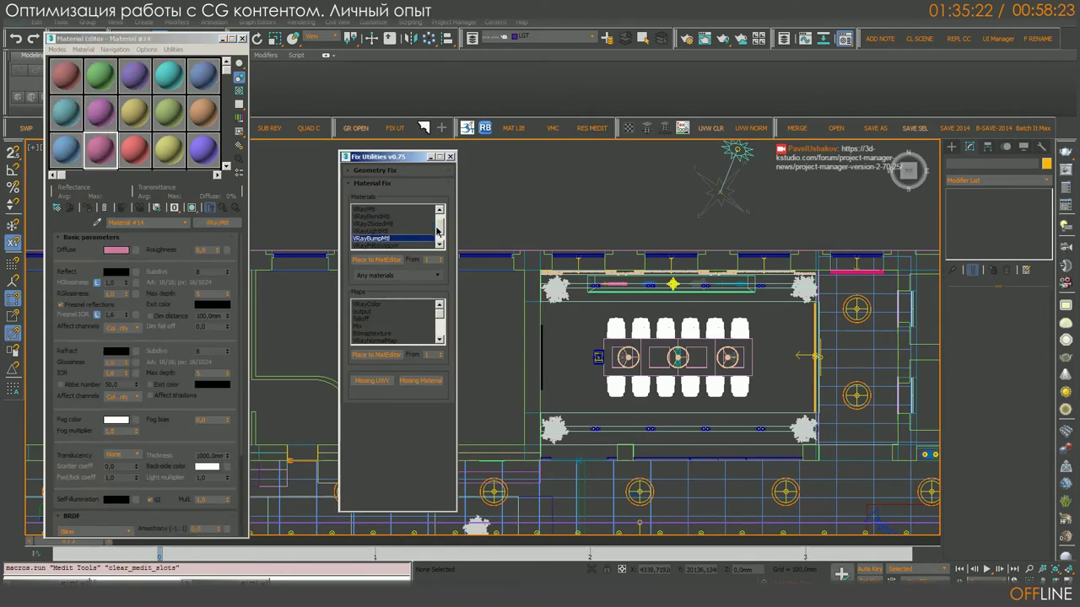
click(438, 228)
drag(368, 215, 376, 251)
drag(393, 160, 449, 87)
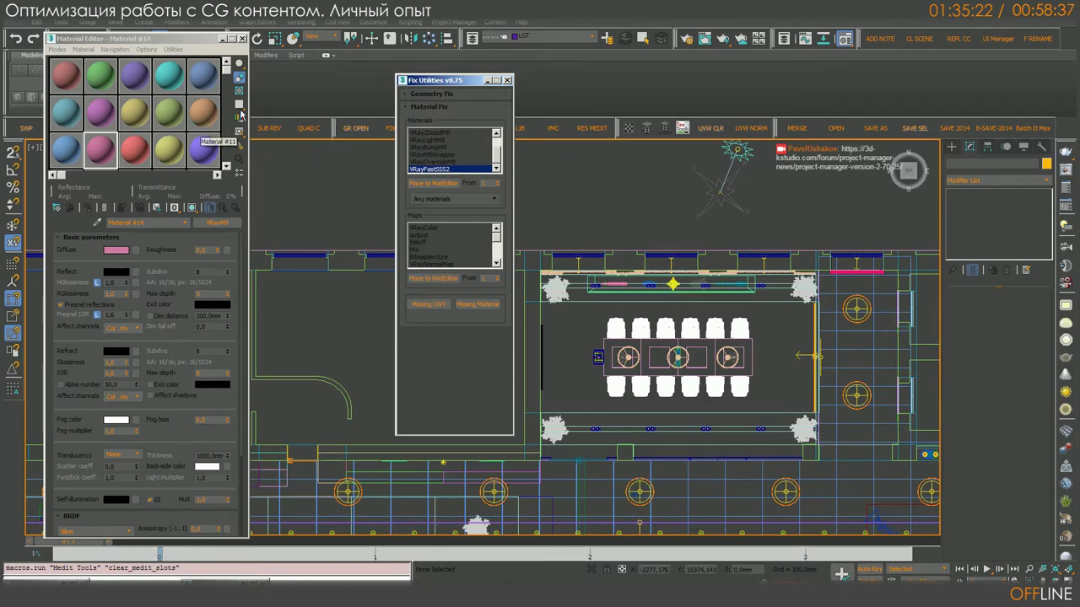
drag(161, 41, 264, 24)
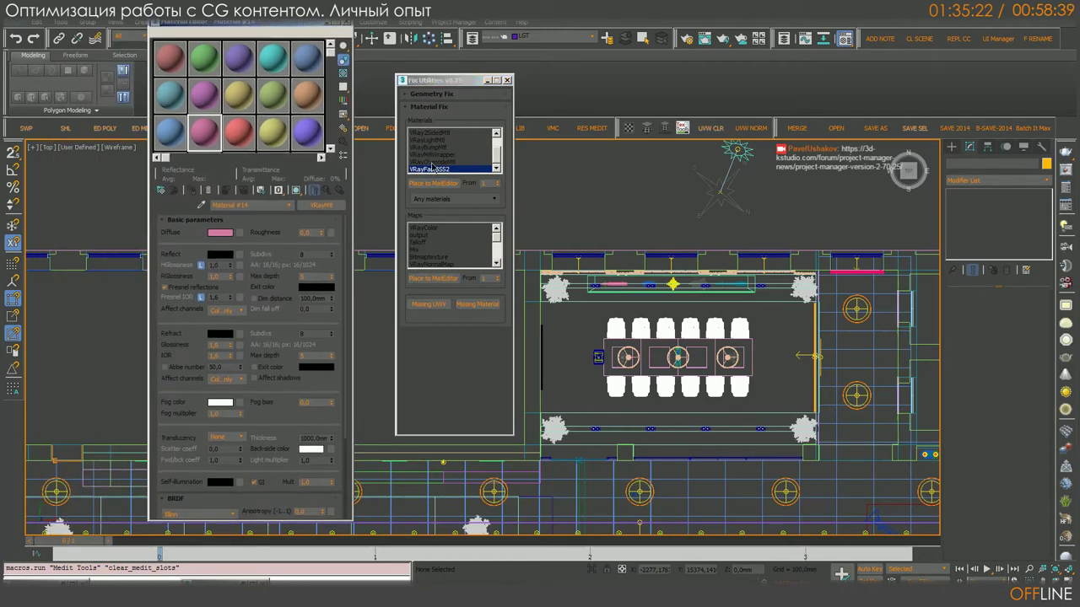
click(430, 168)
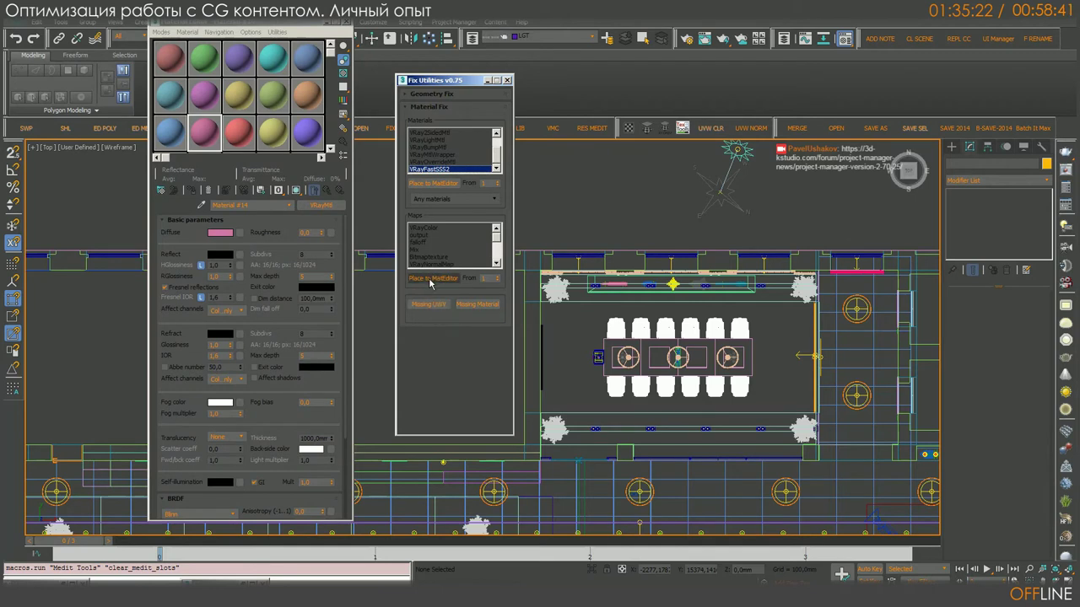
click(432, 183)
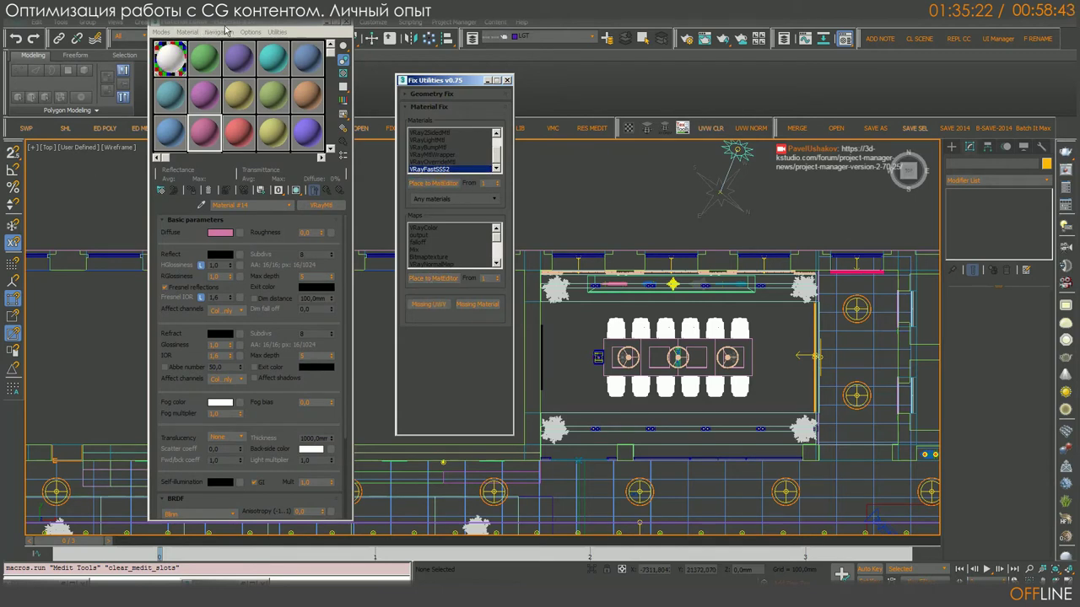
Step: Show the Porcelain material's parameters in the Material Editor and position the editor next to Fix Utilities
drag(226, 29, 286, 43)
click(236, 83)
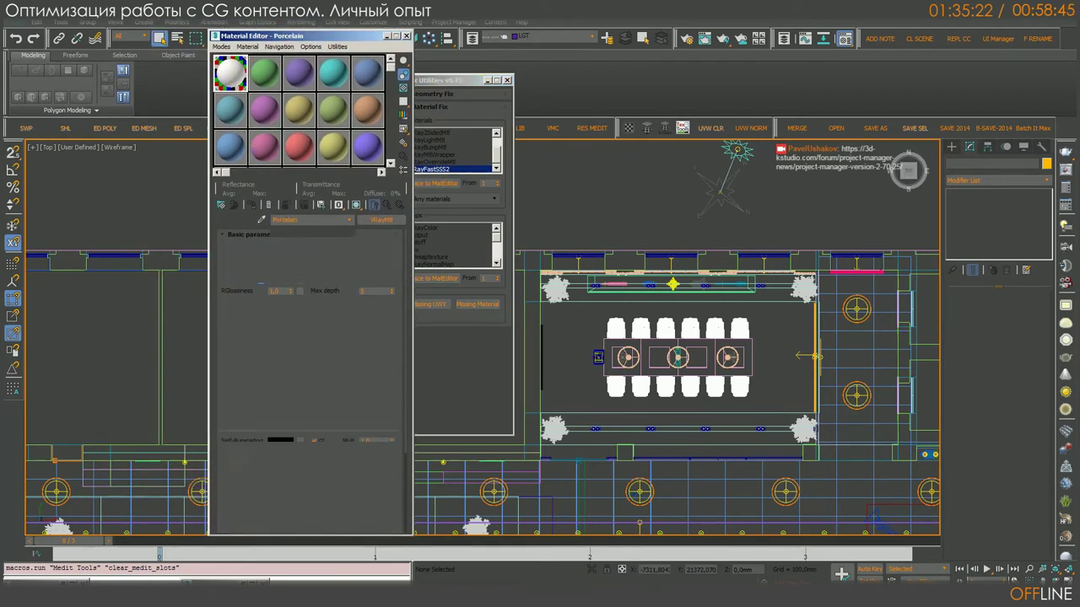
click(337, 45)
click(302, 37)
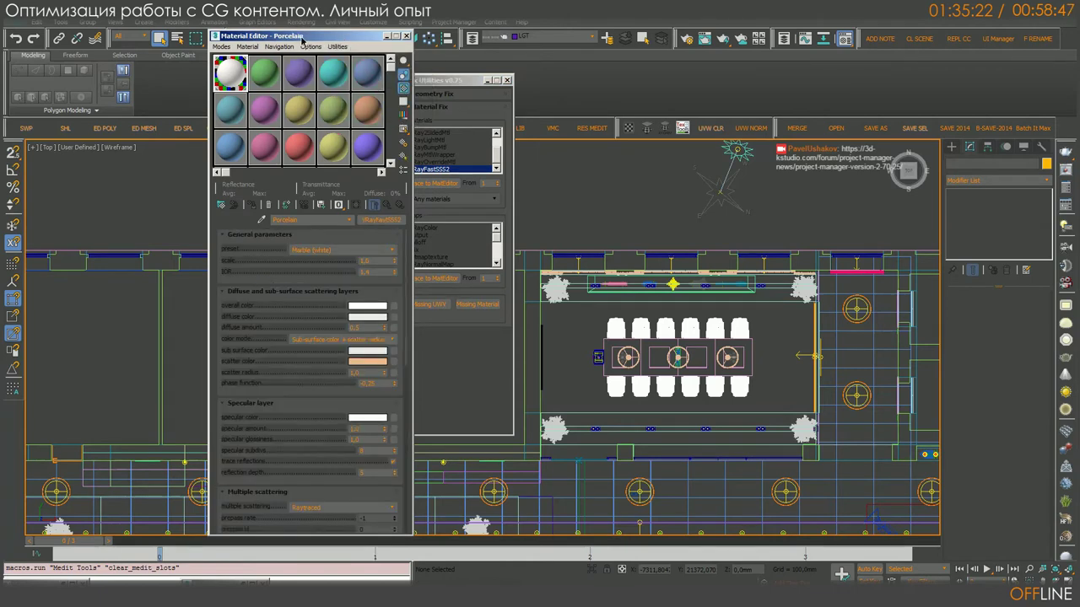
drag(302, 37, 249, 32)
drag(459, 80, 584, 70)
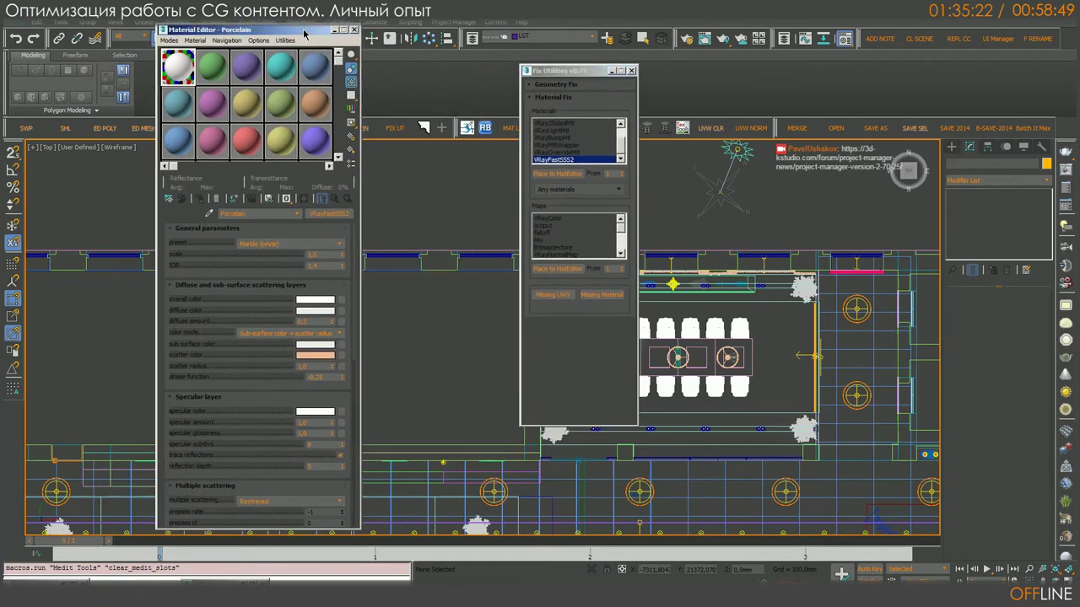
drag(306, 32, 457, 49)
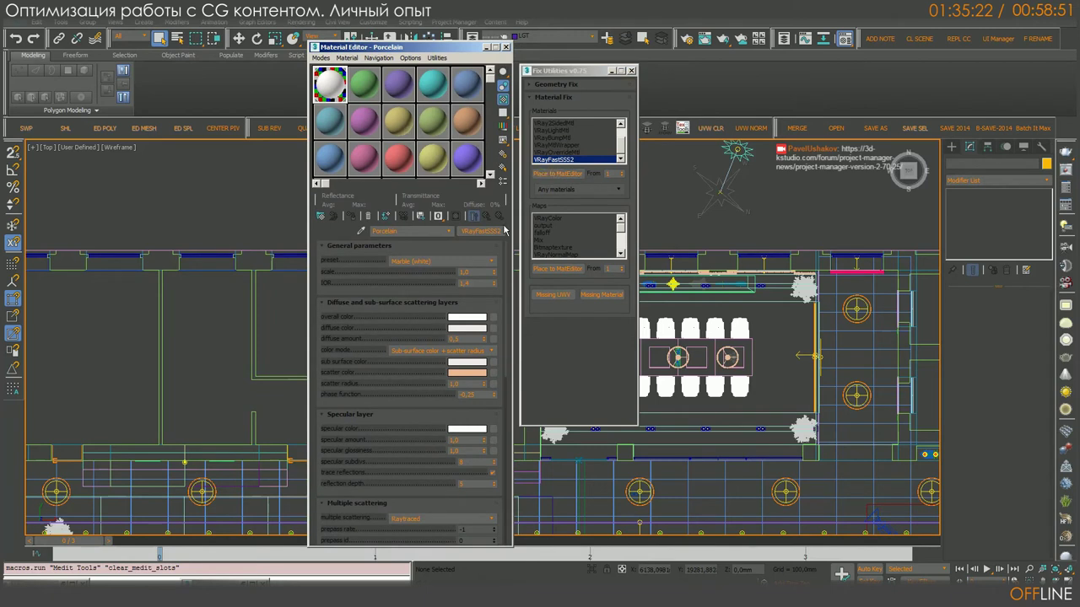
Step: Set the Porcelain material's multiple scattering to Prepass-based illumination map and review the available scattering modes
scroll(438, 385, down, 5)
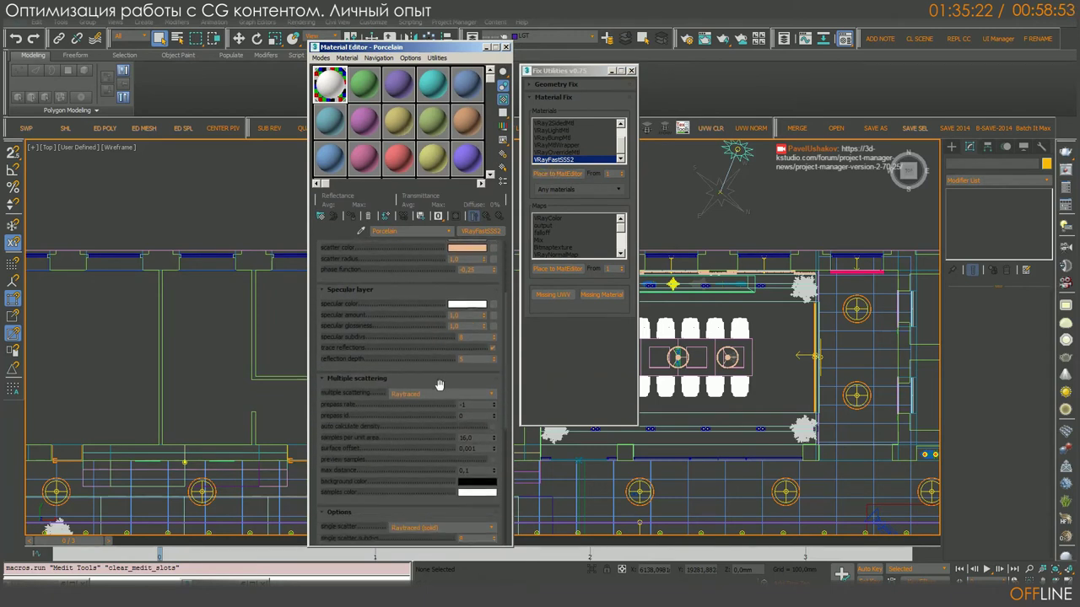
click(437, 394)
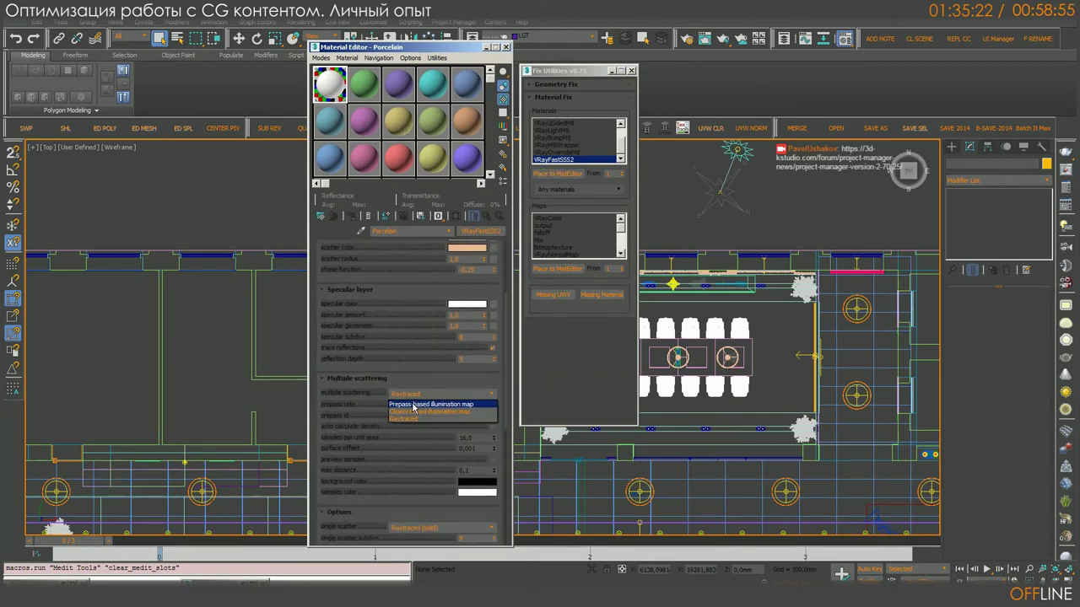
click(413, 405)
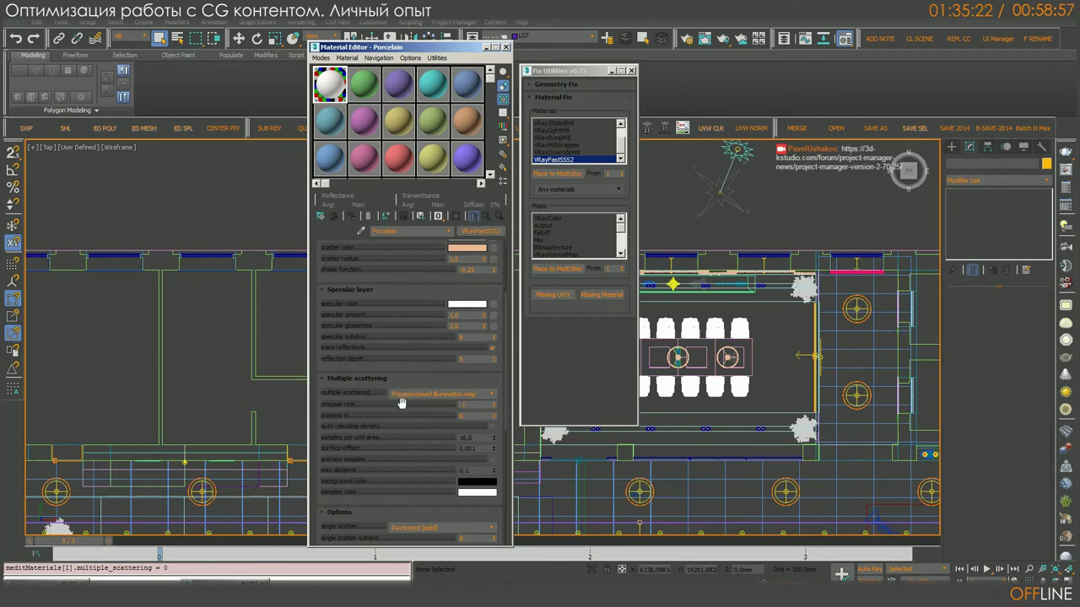
scroll(366, 354, down, 3)
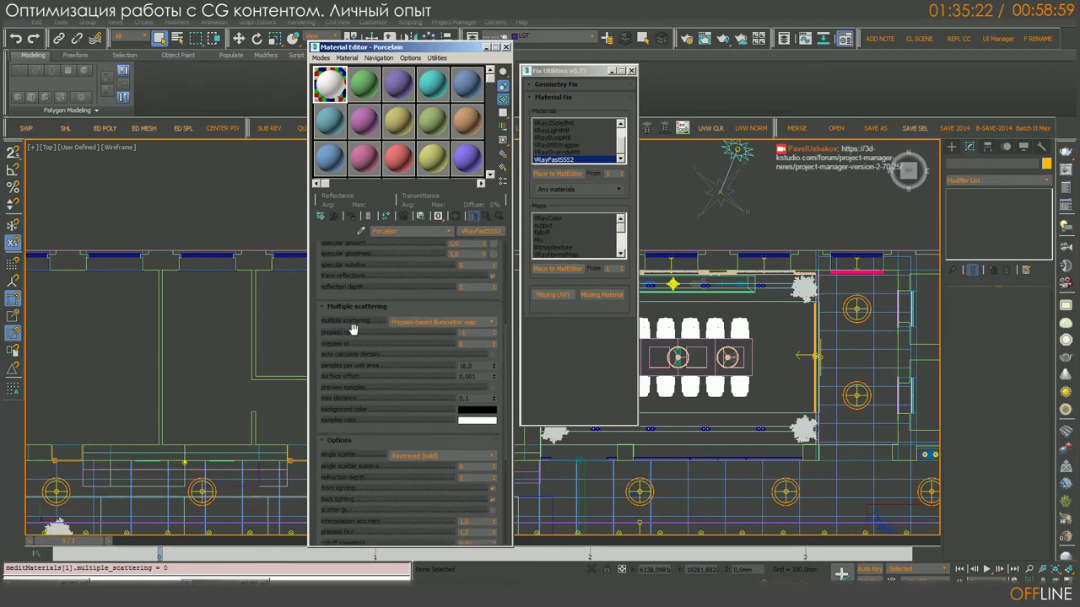
click(432, 322)
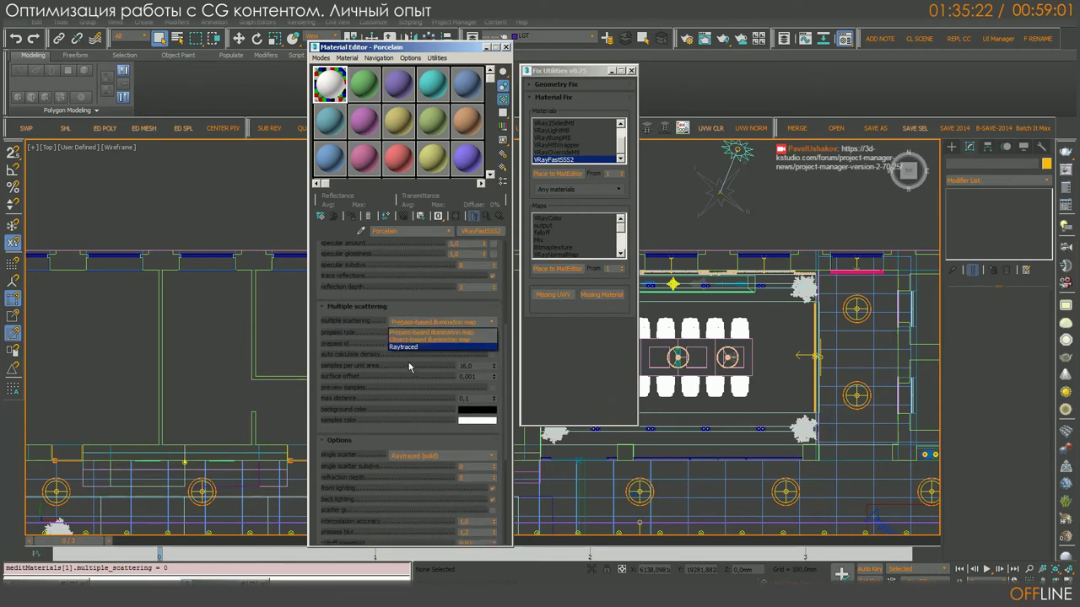
click(395, 376)
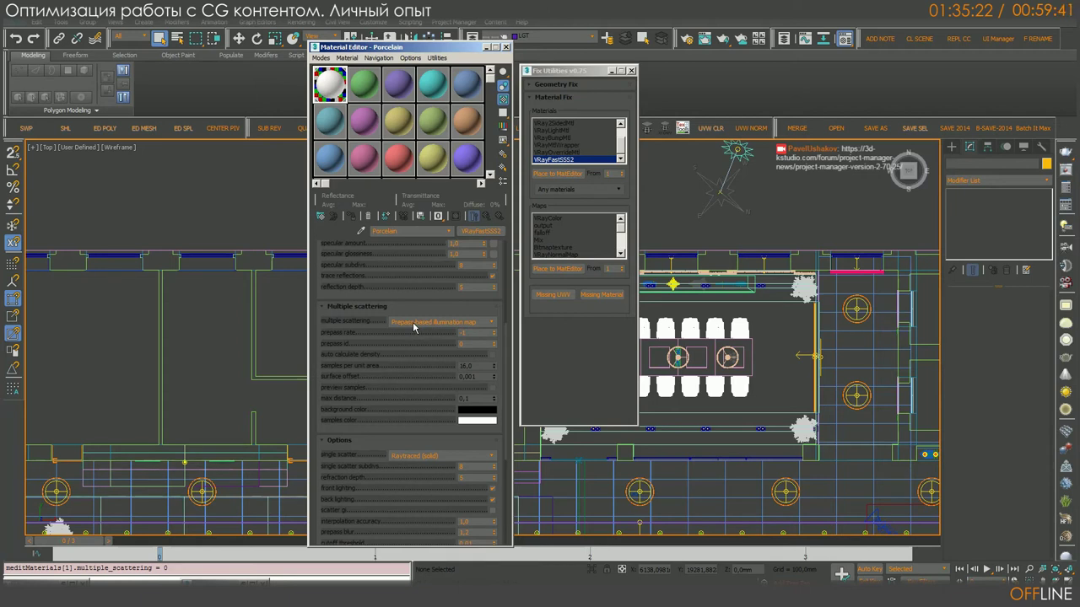
Step: Set the Porcelain material's multiple scattering to Raytraced
click(413, 327)
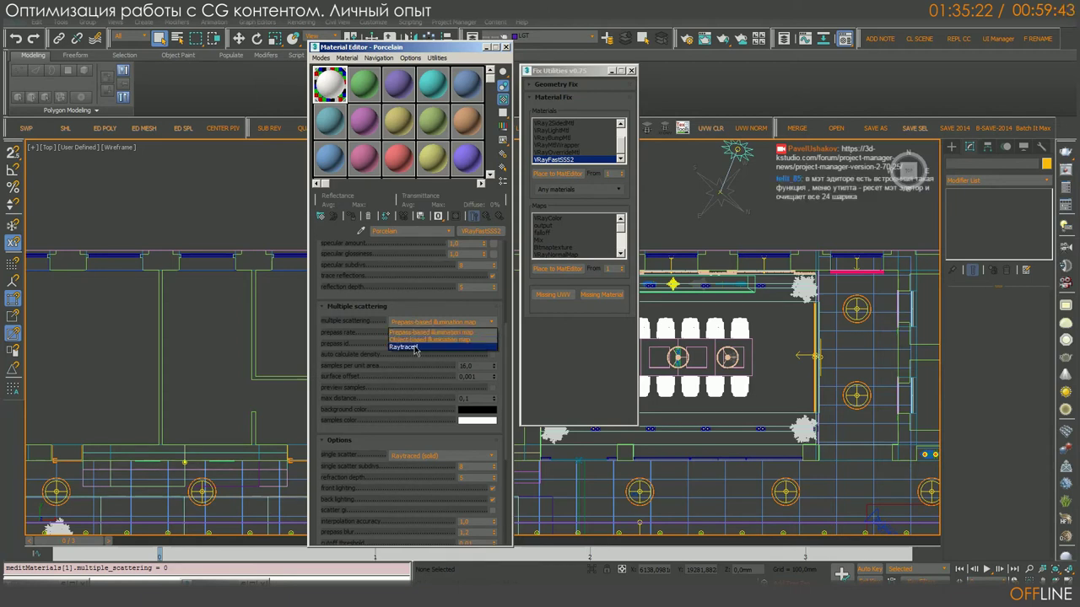
click(403, 348)
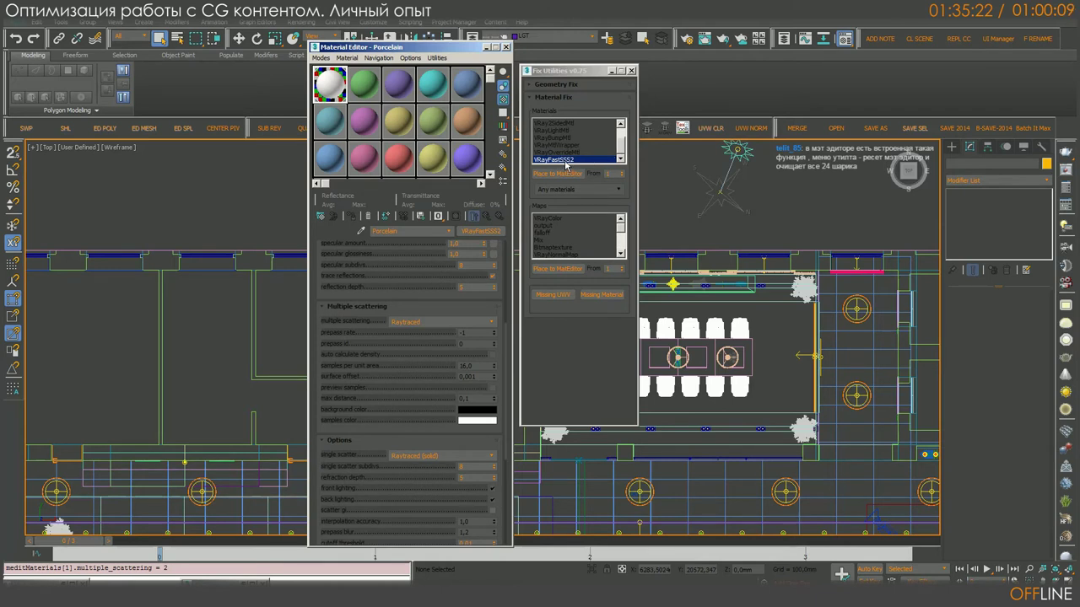
click(443, 328)
click(411, 349)
Step: Move the Material Editor clear of Fix Utilities and reset its slots with the built-in Reset Material Editor Slots command
drag(398, 50, 349, 47)
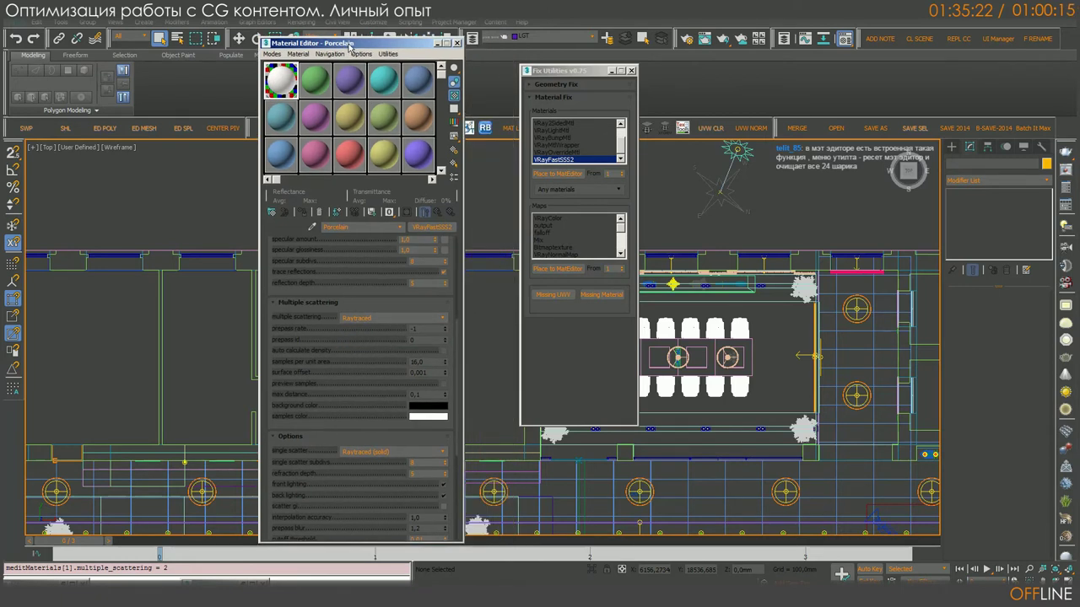
drag(349, 46, 352, 28)
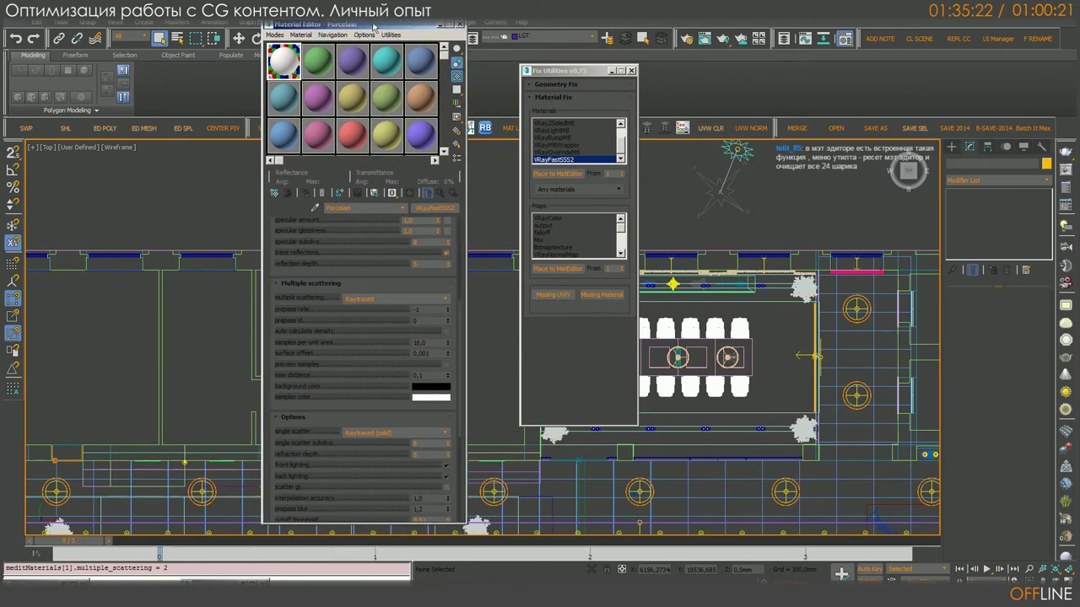
drag(353, 30, 348, 20)
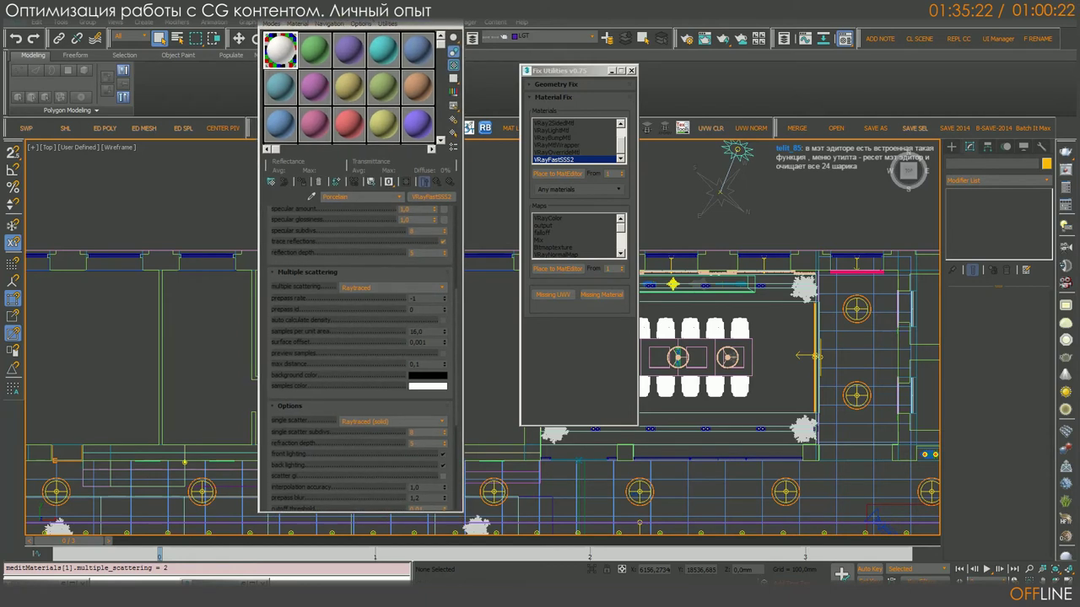
click(387, 23)
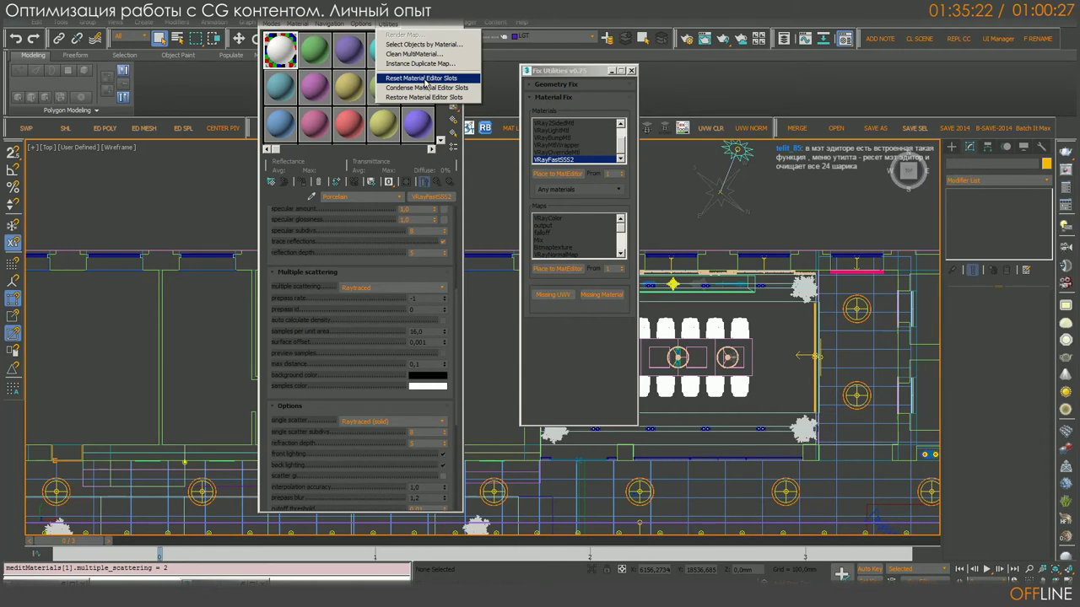
click(424, 78)
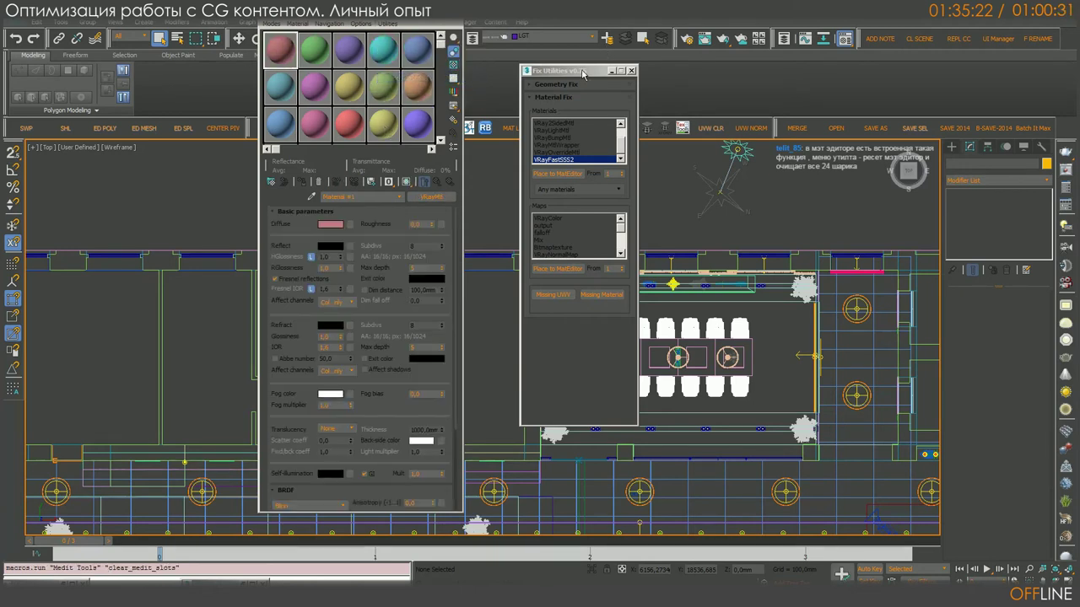
Step: Examine the map types used in the scene in the Material Fix Maps list, highlighting falloff and Mix
drag(578, 72, 552, 82)
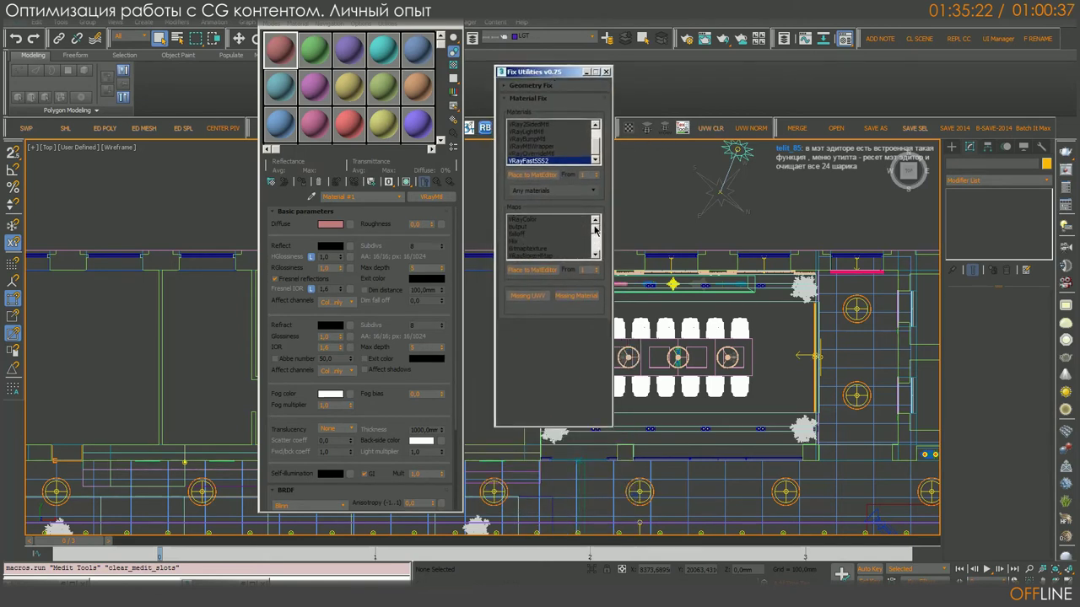
click(564, 220)
click(517, 234)
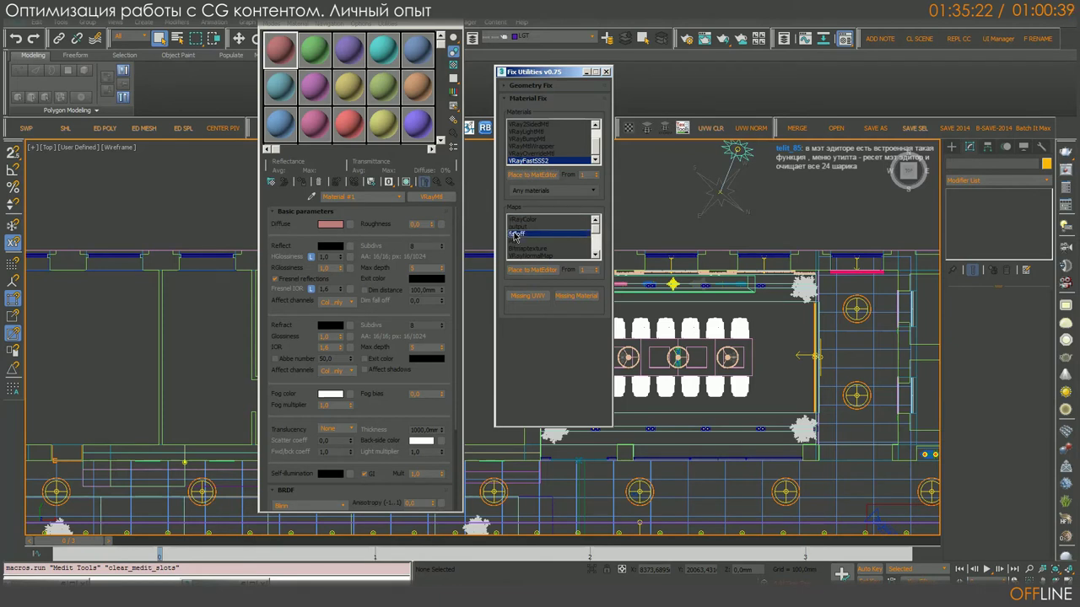
click(517, 242)
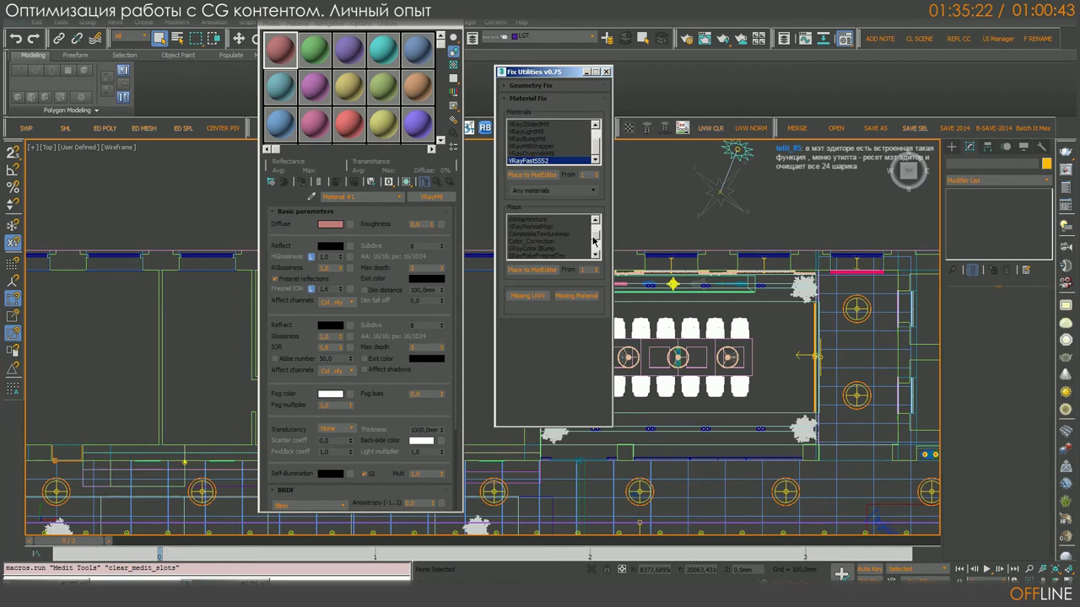
drag(593, 247, 592, 241)
scroll(593, 253, down, 5)
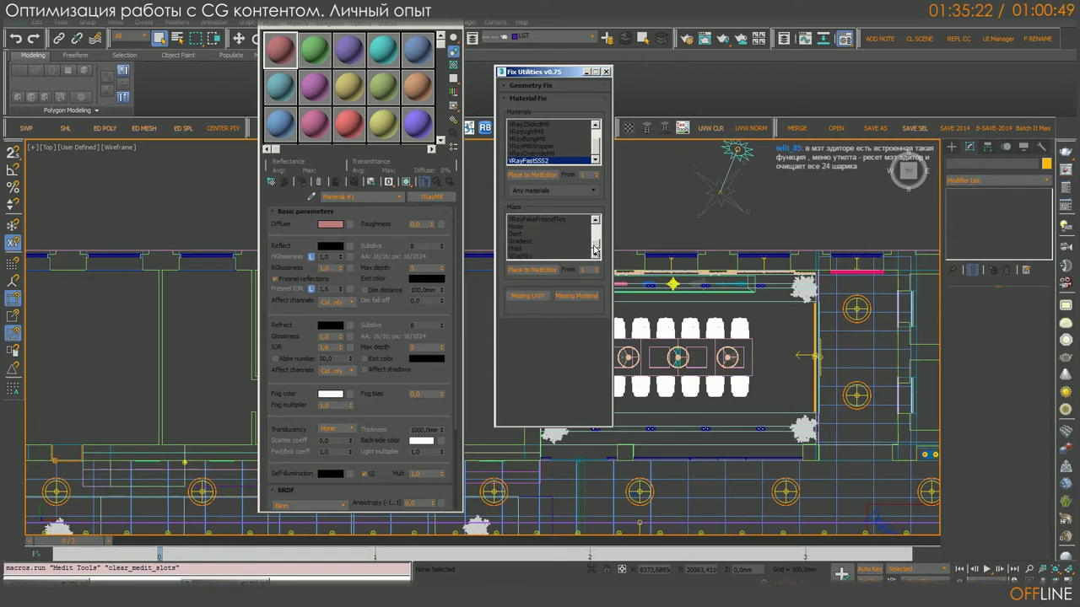
drag(592, 250, 593, 243)
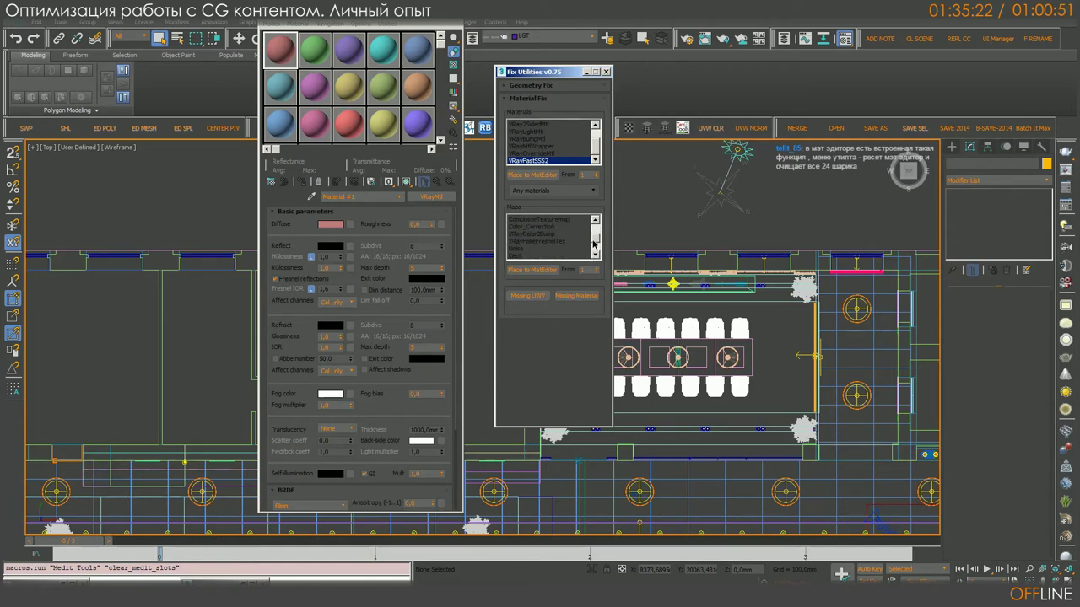
scroll(593, 244, up, 2)
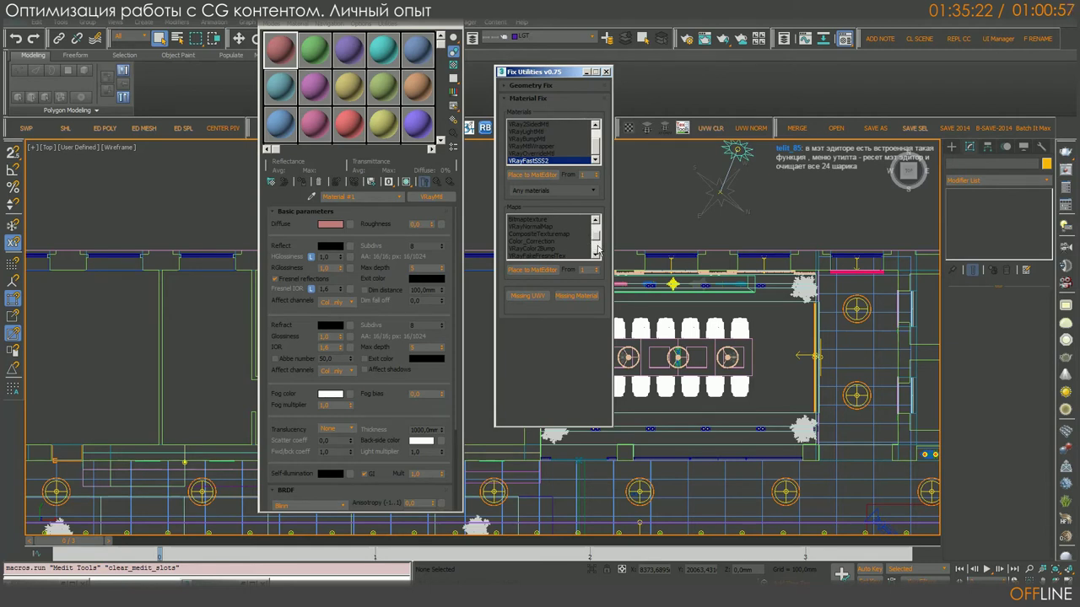
scroll(596, 244, down, 1)
scroll(595, 243, up, 1)
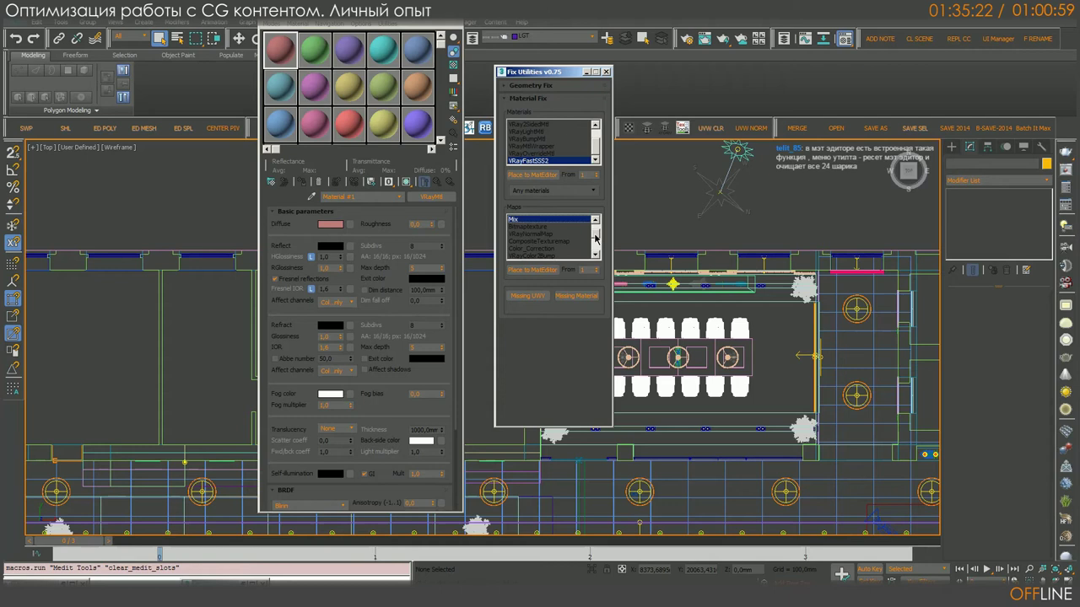
Step: Place the scene's Color_Correction maps into the Material Editor from the Maps list
click(548, 251)
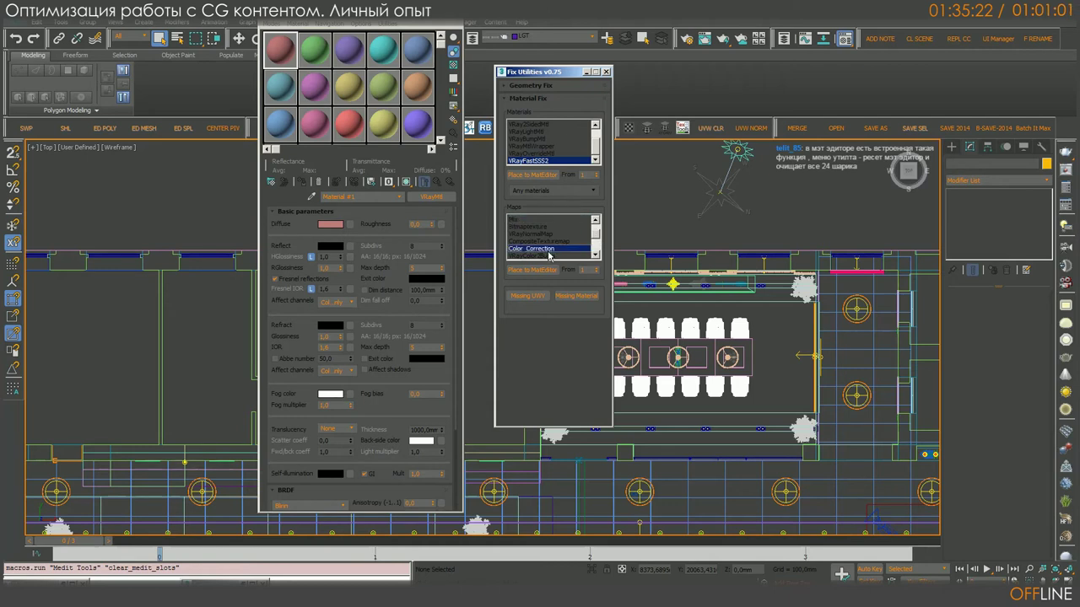
click(594, 257)
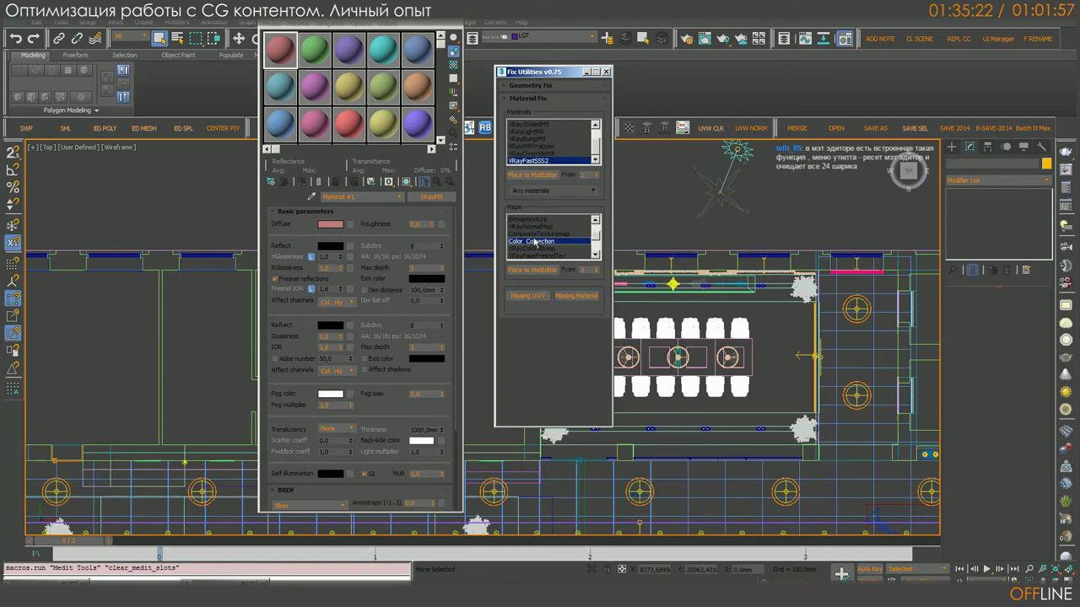
click(531, 271)
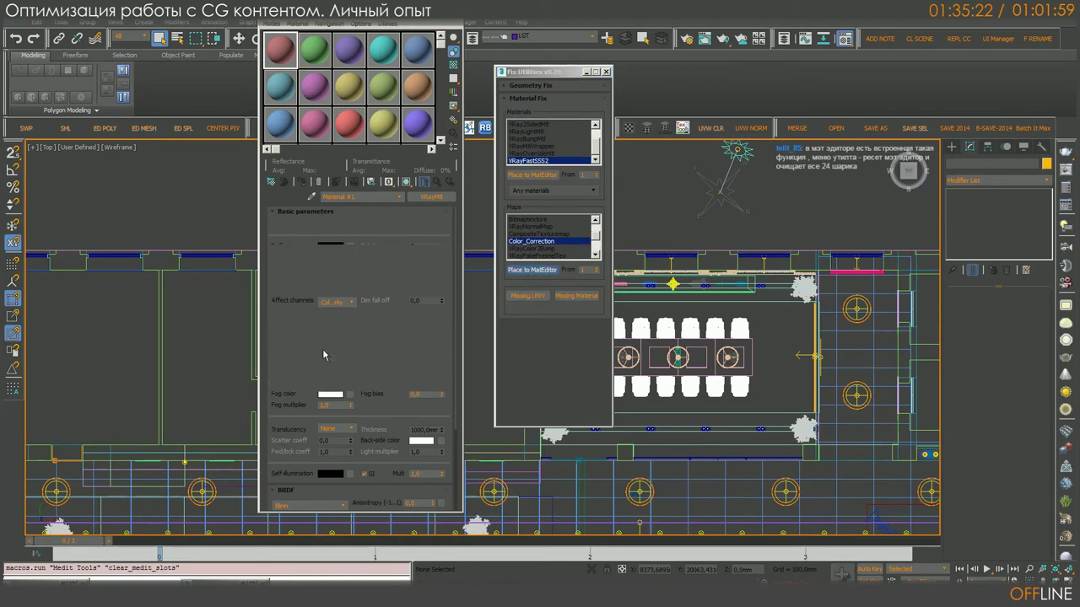
Step: Inspect a placed Color Correction map and run the script that replaces ColorCorrect maps with the Max Color Correction
click(317, 64)
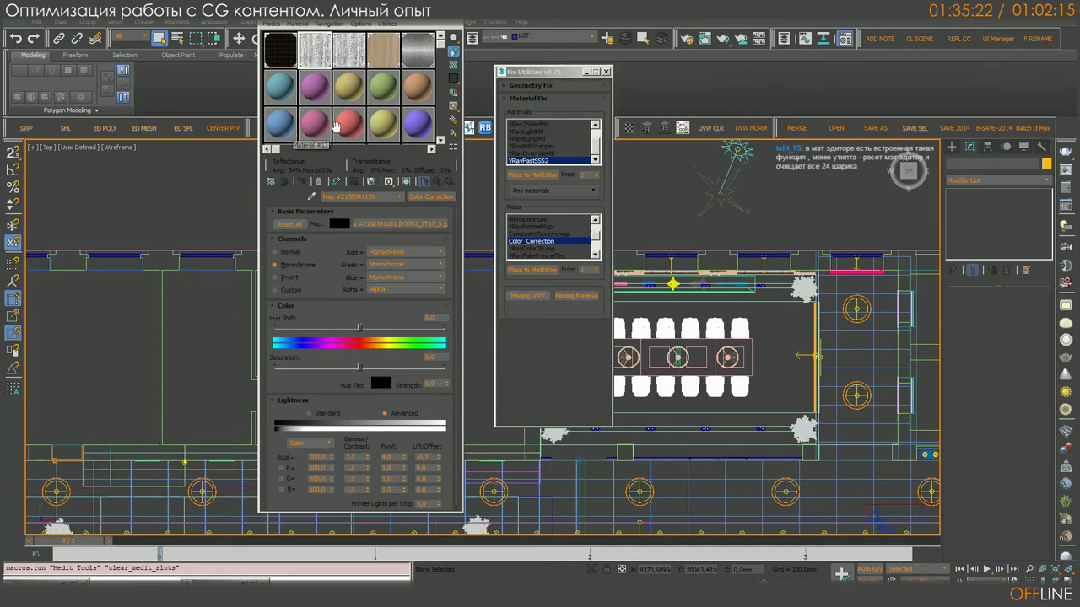
click(952, 40)
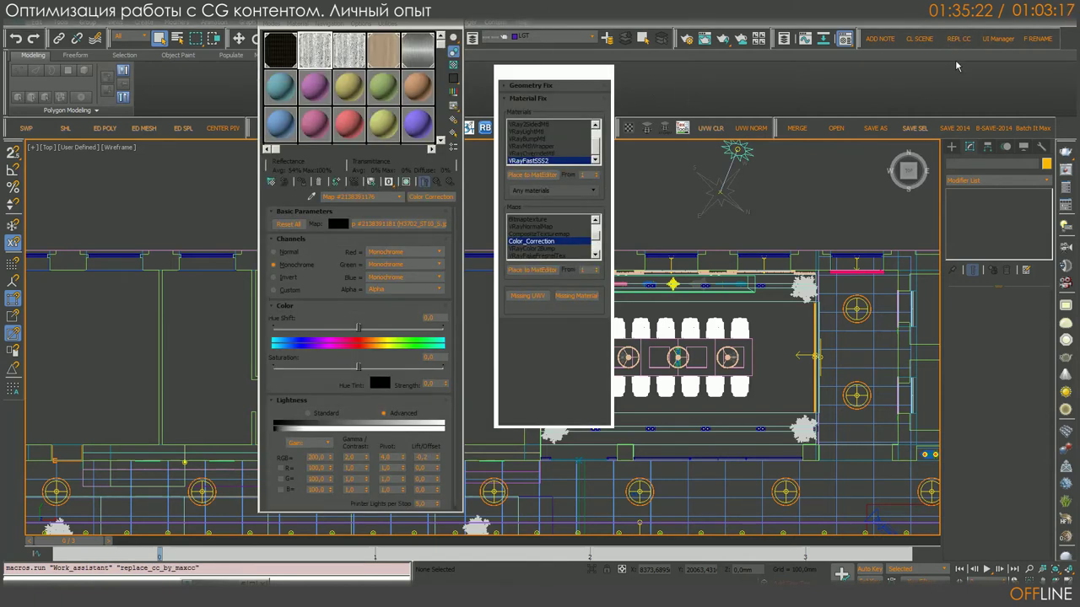
Step: Open the Mr. Clean scene cleanup tools clear of the other windows, examine the remove missing Plugins option, and close the tool
click(919, 38)
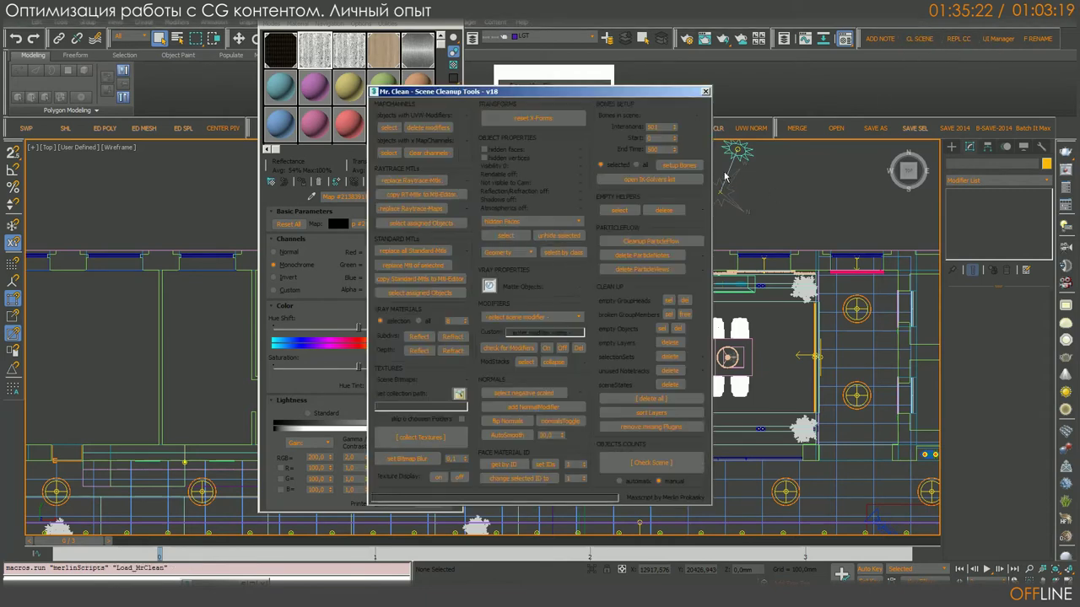
drag(575, 93, 732, 28)
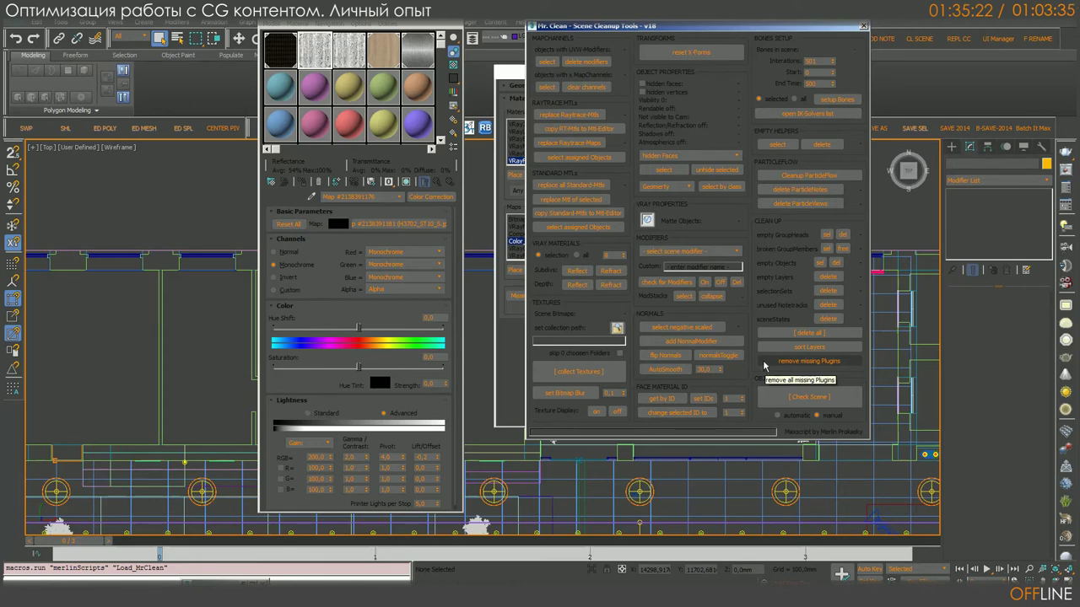
drag(796, 32, 878, 75)
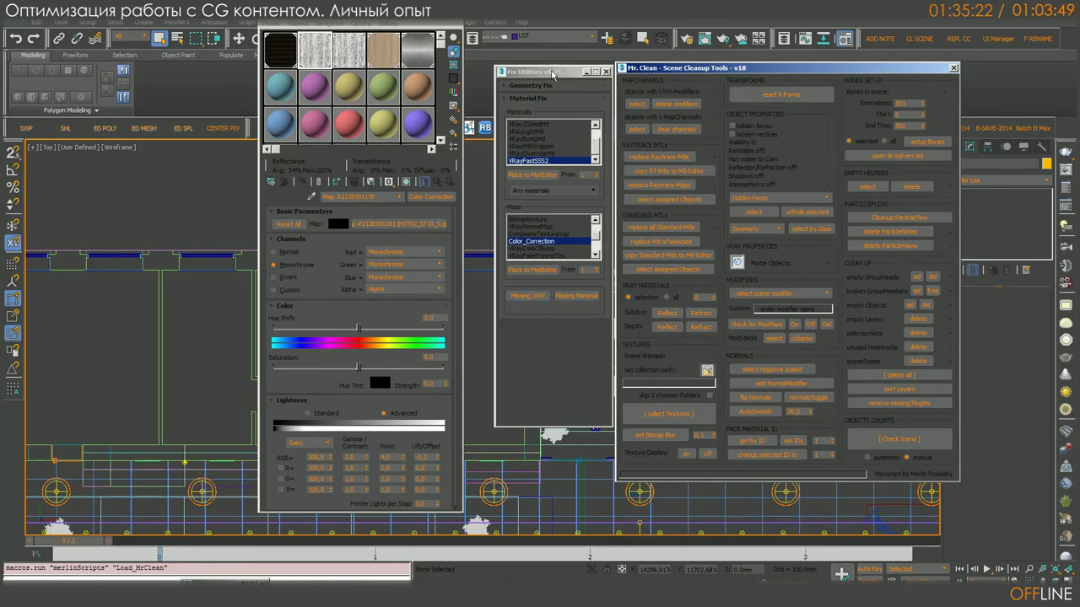
drag(553, 72, 543, 63)
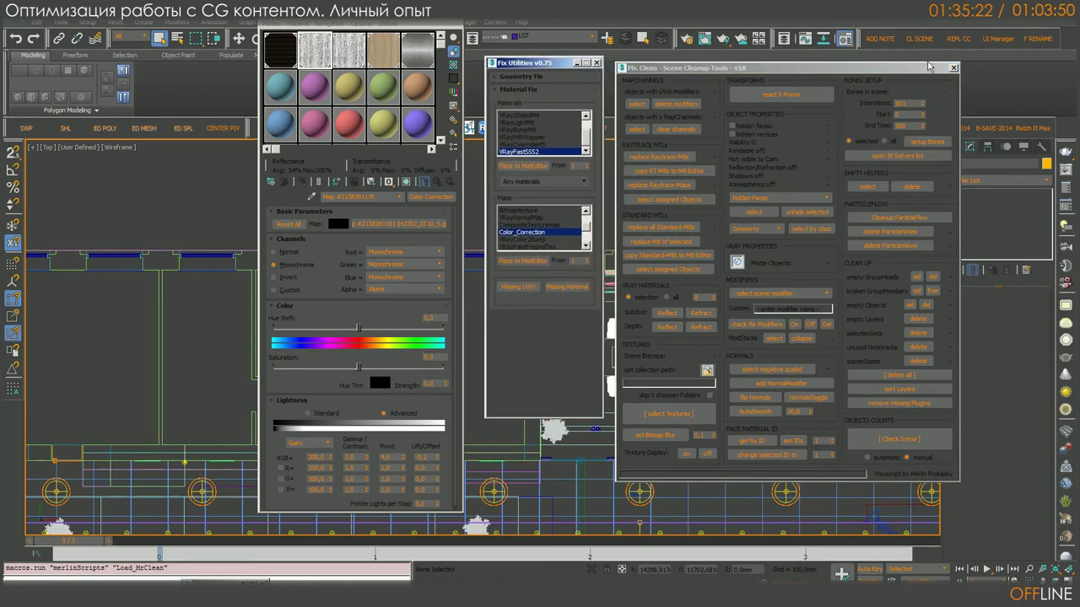
click(910, 404)
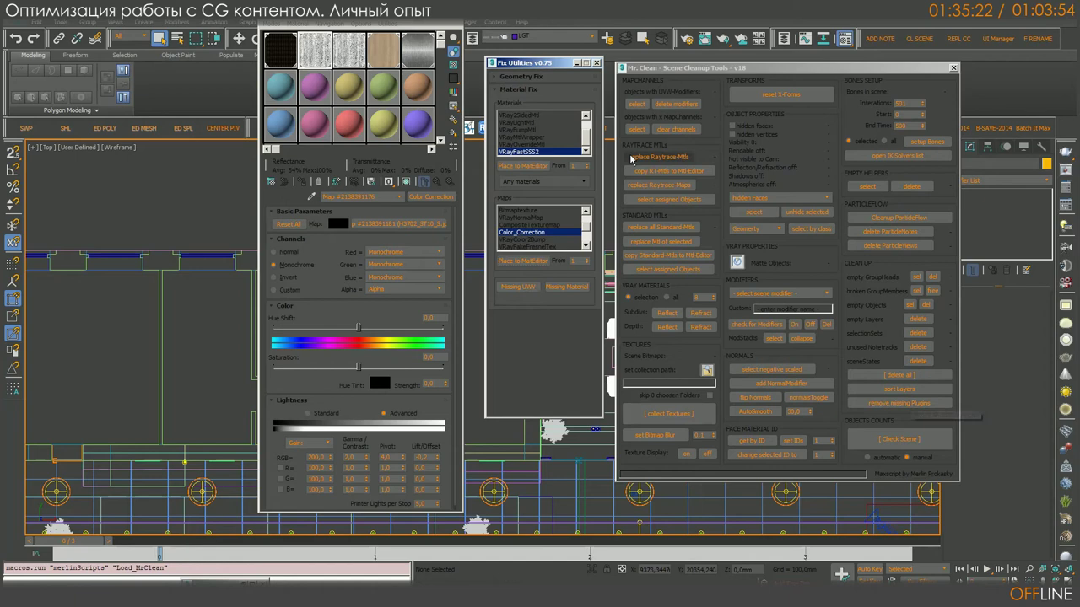
click(954, 68)
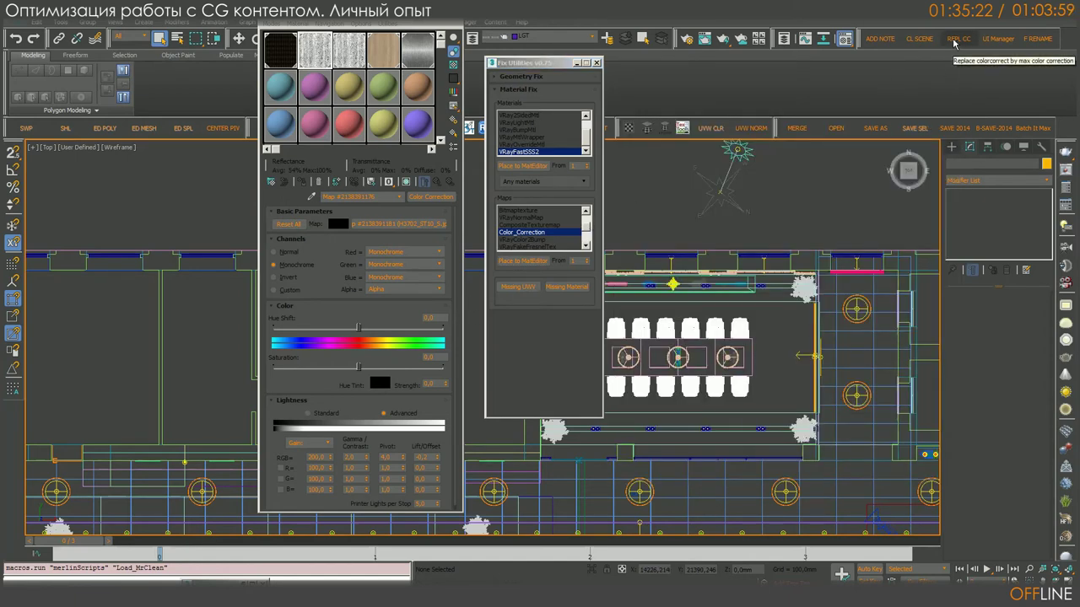
Step: Close the Material Editor and Fix Utilities windows to clear the Top view
click(954, 40)
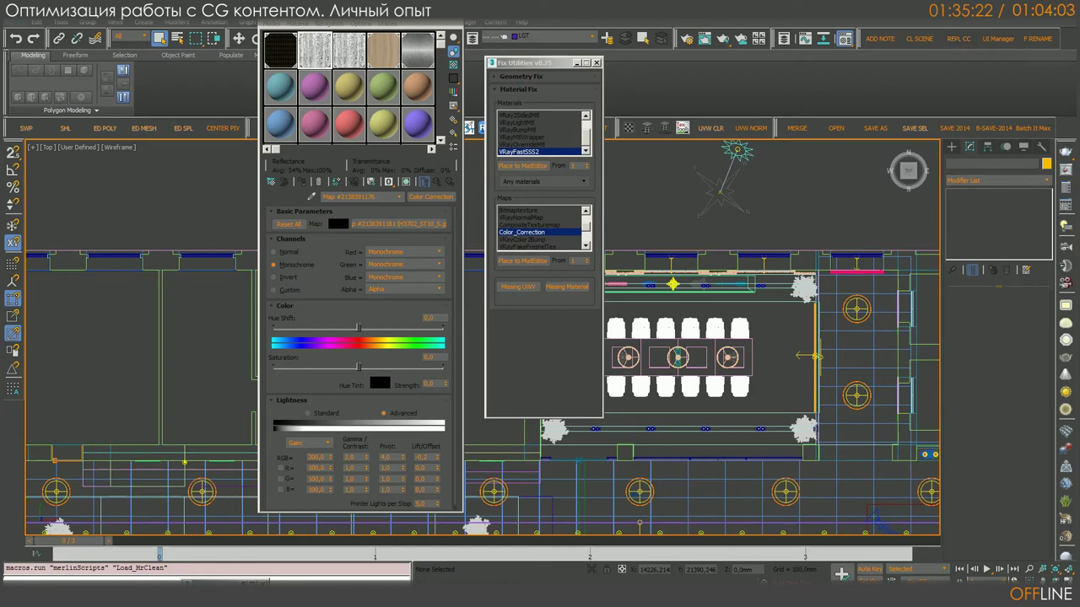
drag(557, 64, 598, 170)
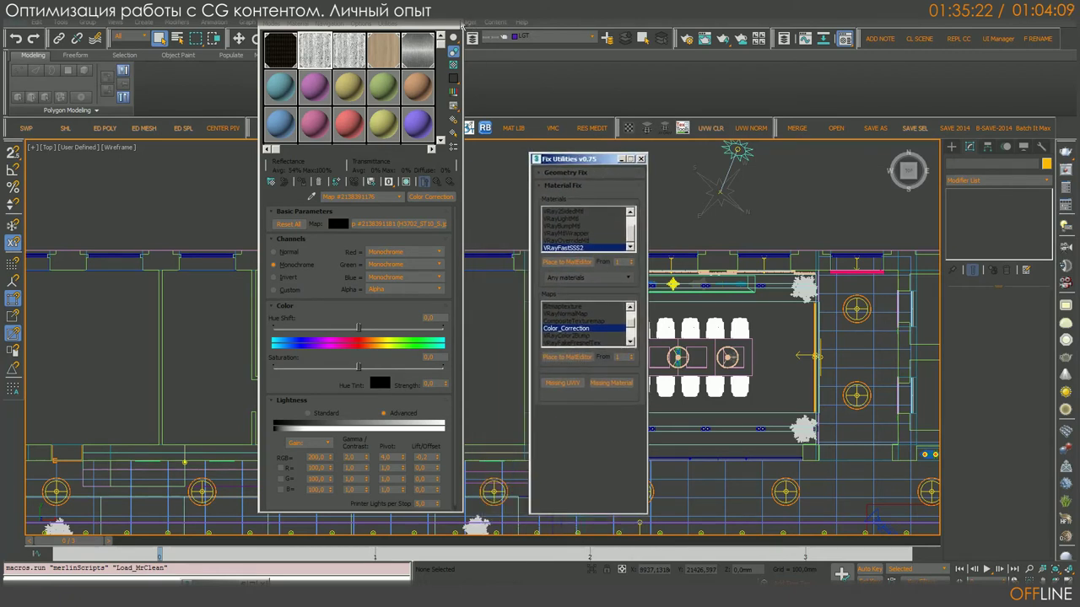
click(461, 25)
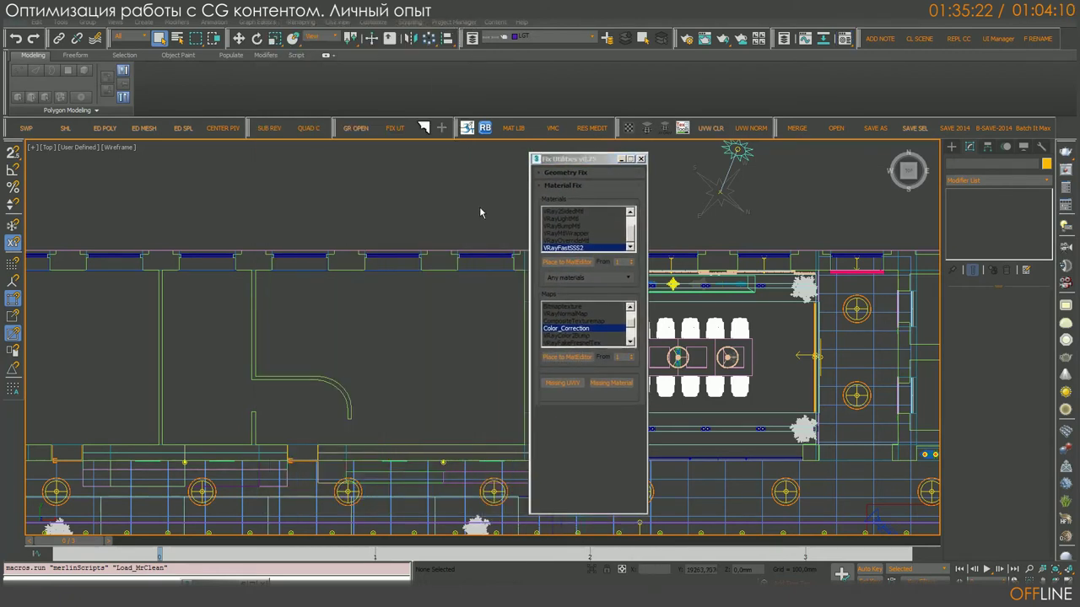
click(640, 159)
middle_drag(242, 204, 238, 287)
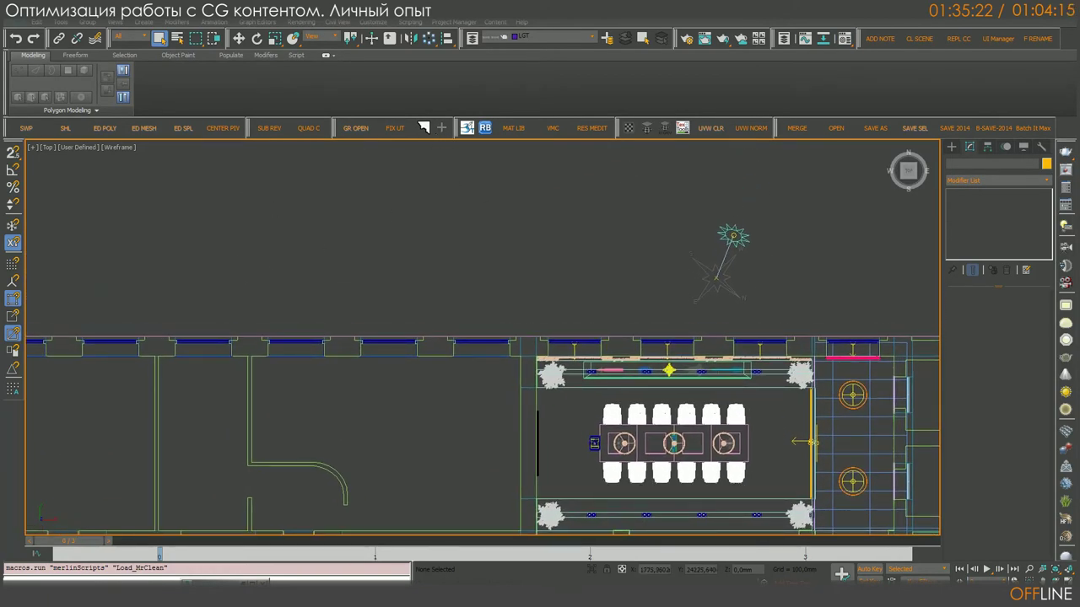
Step: Open the Sweep Profile script beside the plan and widen its catalog pane
click(424, 129)
drag(654, 122, 346, 84)
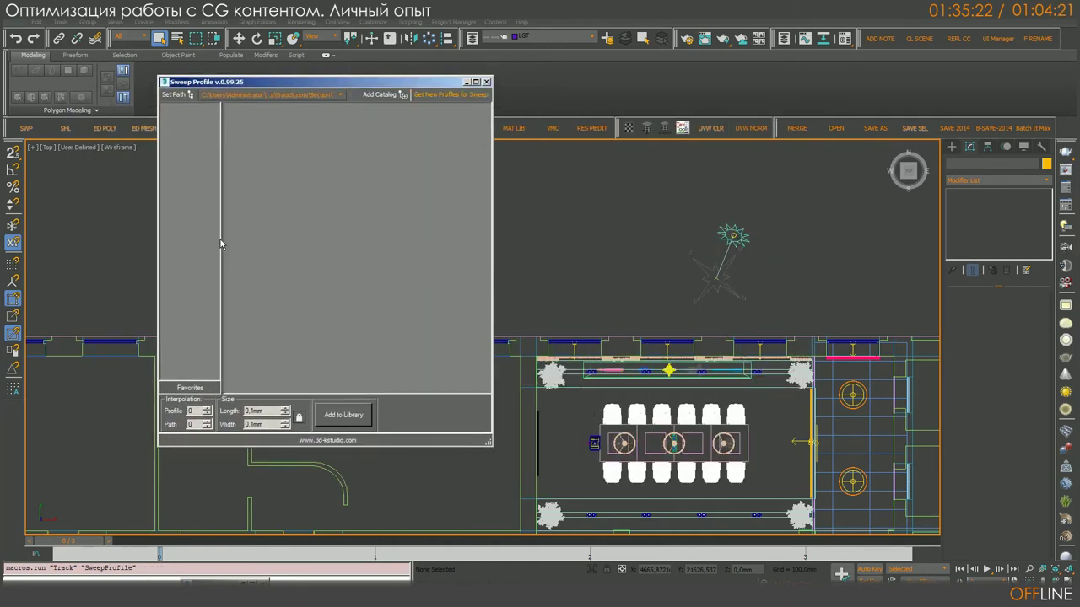
drag(221, 244, 269, 252)
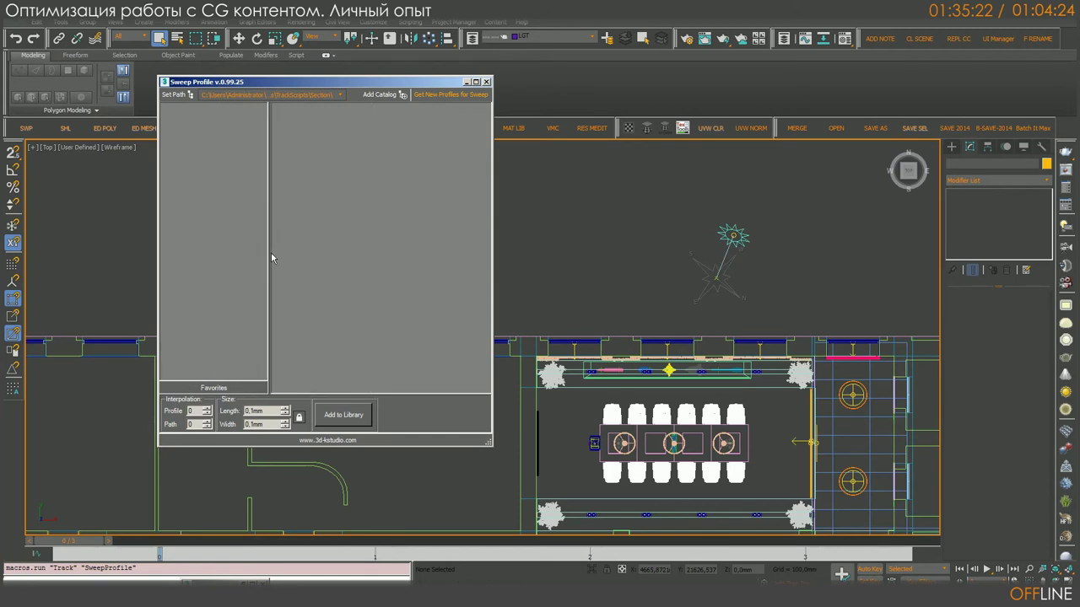
Step: Draw a rectangle spline about 4344 mm wide and 2854 mm long above the meeting room, and close Sweep Profile
click(952, 148)
click(966, 163)
click(1018, 224)
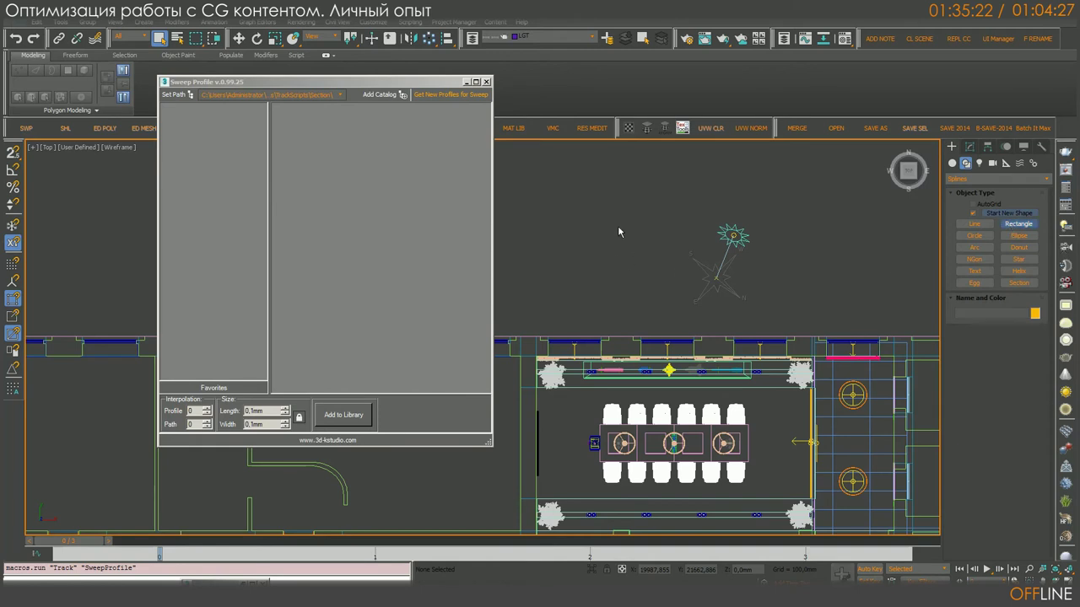
drag(539, 182, 674, 270)
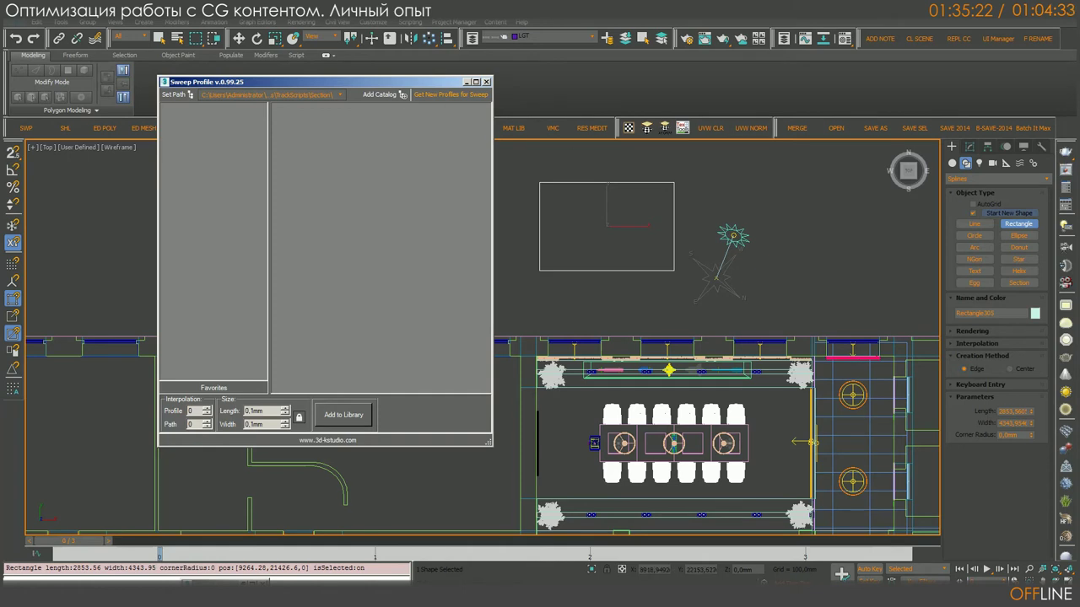
click(486, 81)
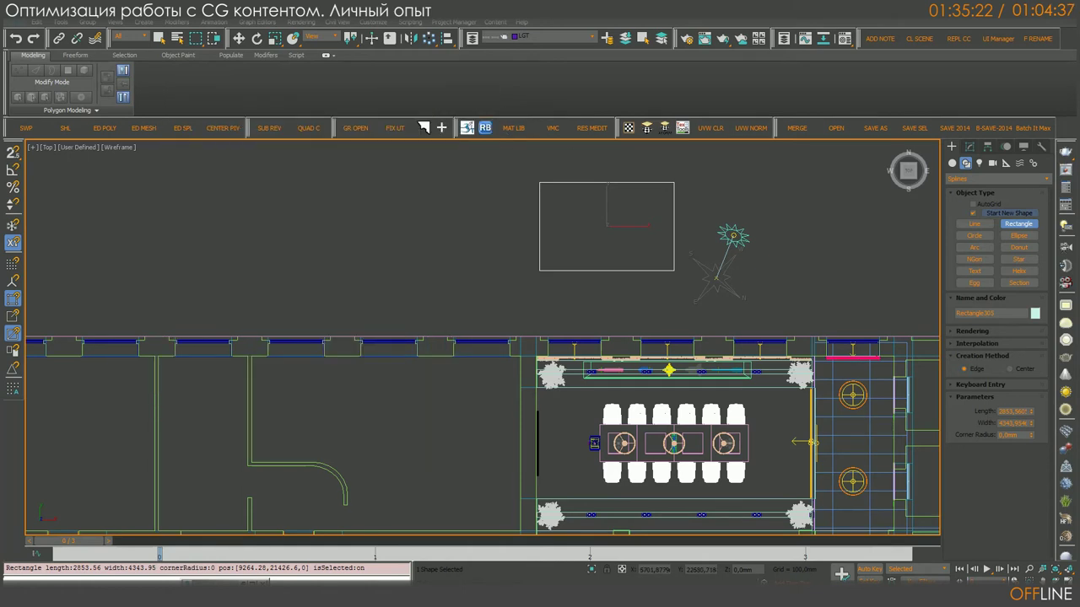
right_click(496, 190)
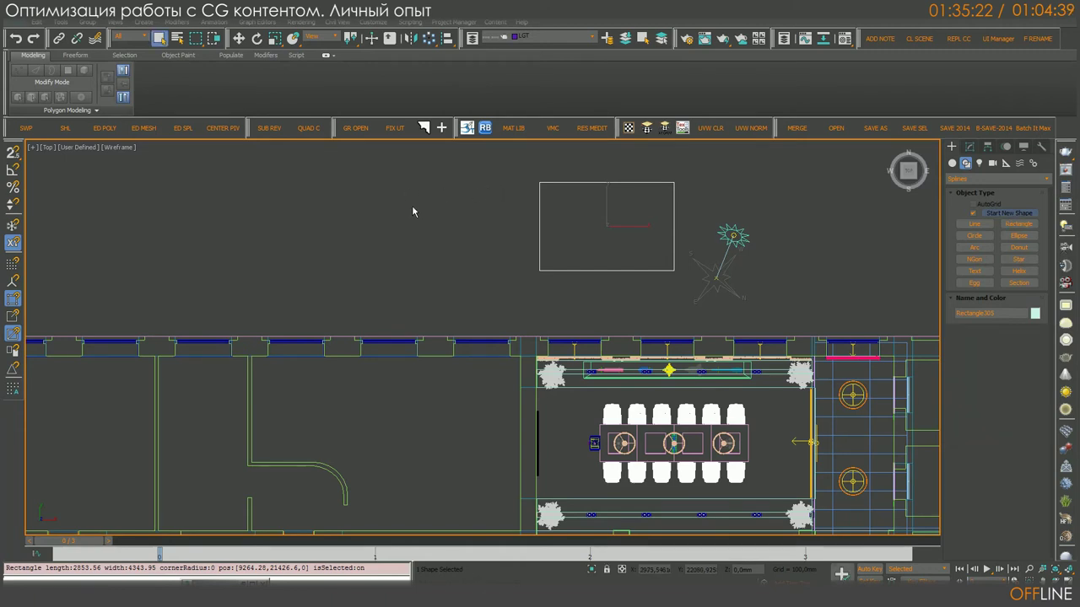
Step: Create a box about 2472 mm long, 2308 mm wide and 1127 mm high in the empty area above the plan
click(442, 129)
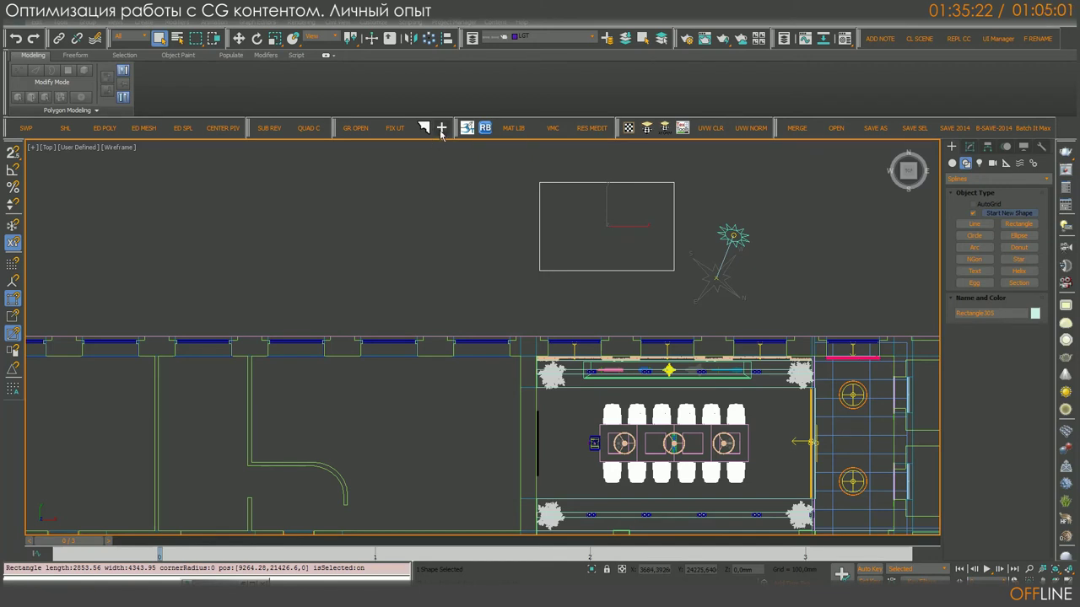
click(952, 163)
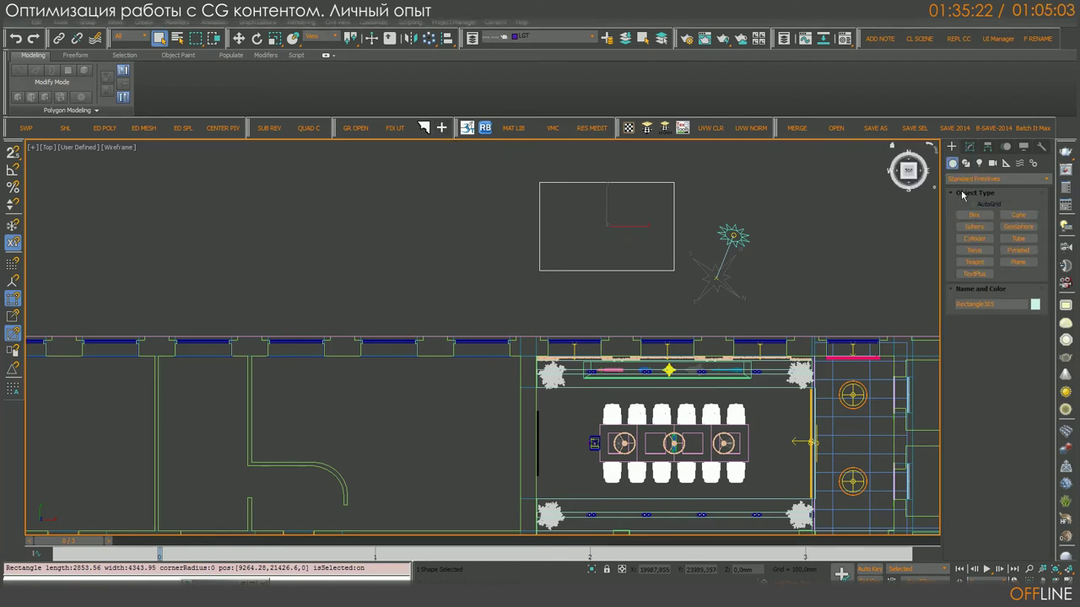
click(975, 214)
middle_drag(591, 338, 734, 440)
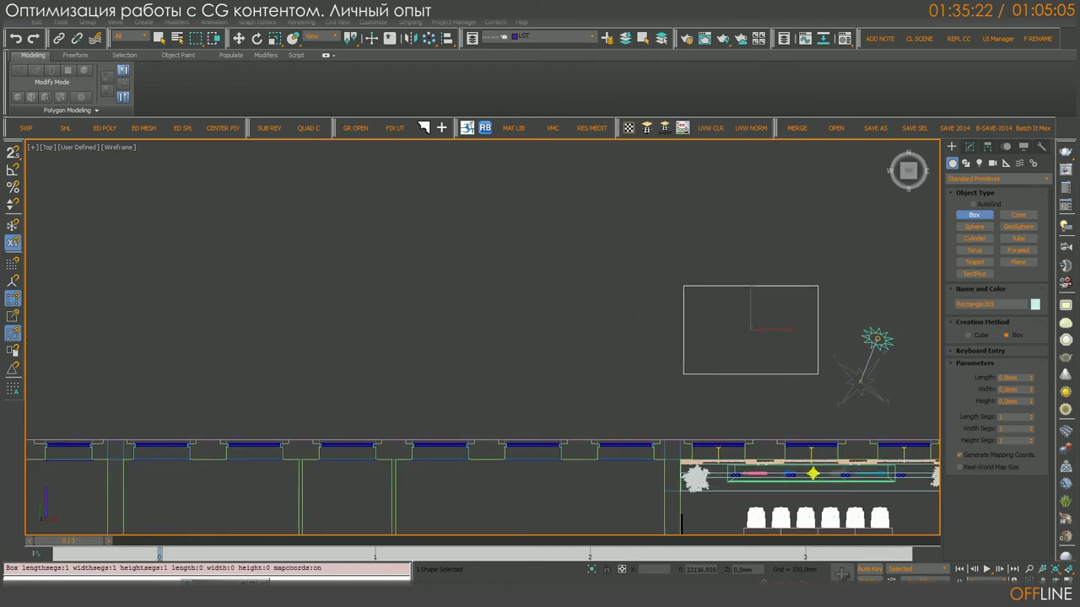
drag(202, 171, 275, 248)
click(275, 219)
right_click(295, 221)
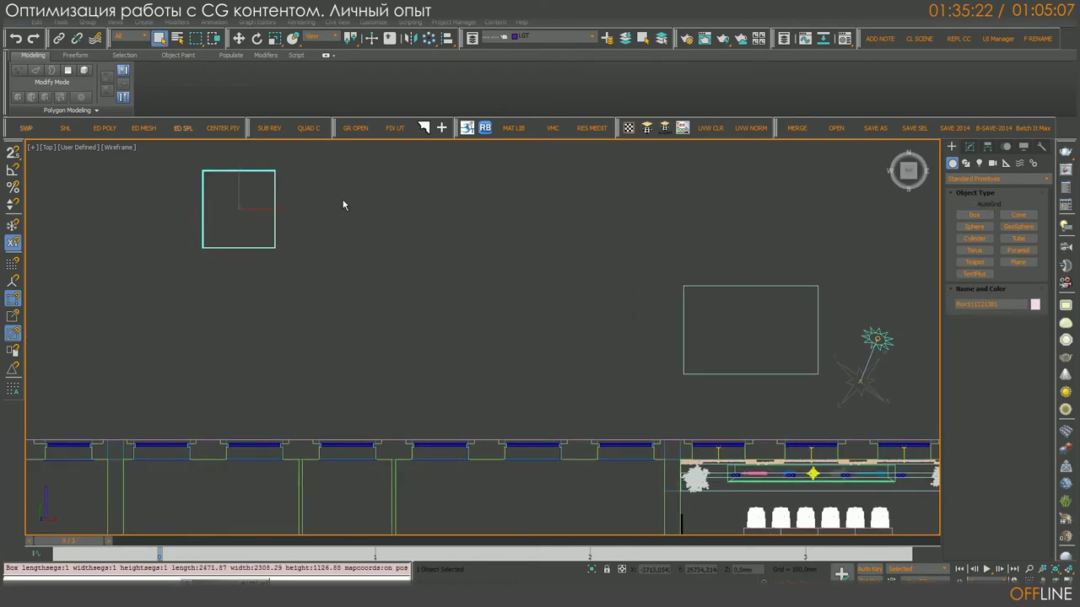
Step: Clone the box as 10 instances in an evenly spaced row along the X axis
click(238, 38)
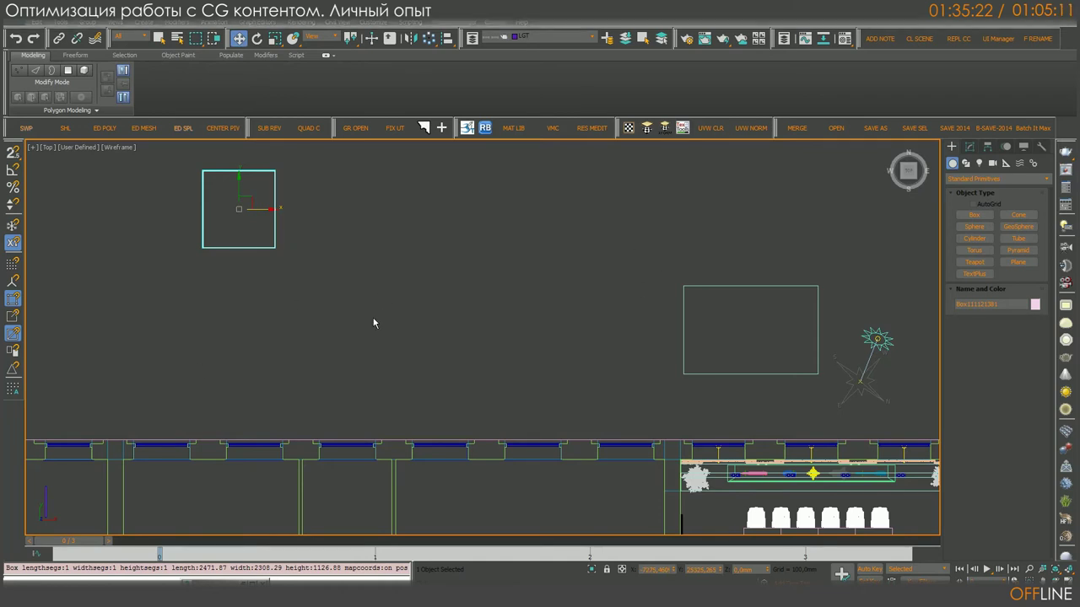
shift+drag(263, 208, 376, 225)
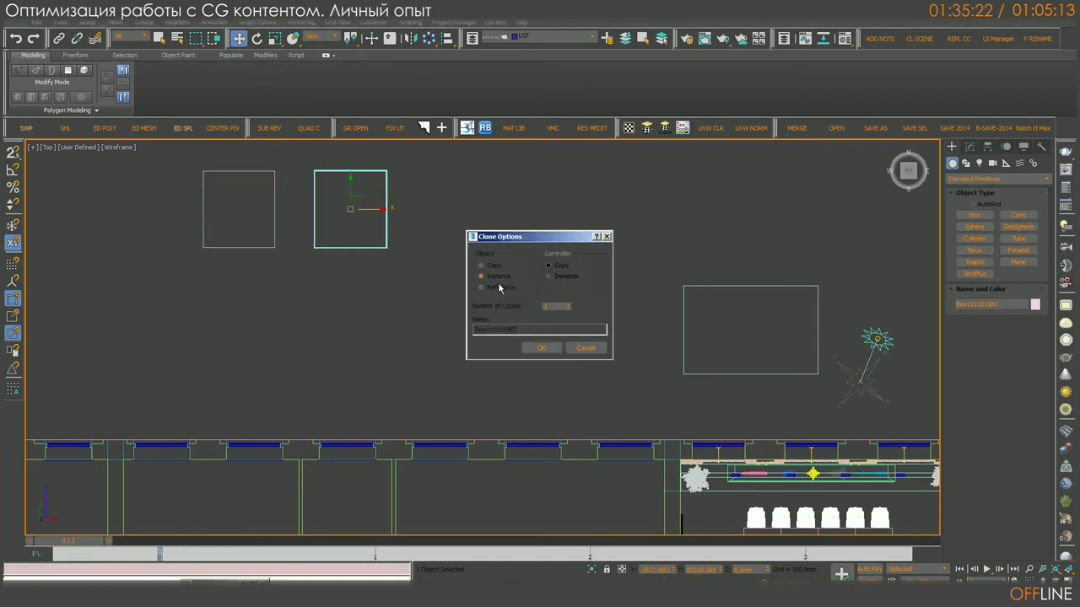
double_click(545, 306)
text(10)
click(543, 348)
scroll(456, 312, down, 2)
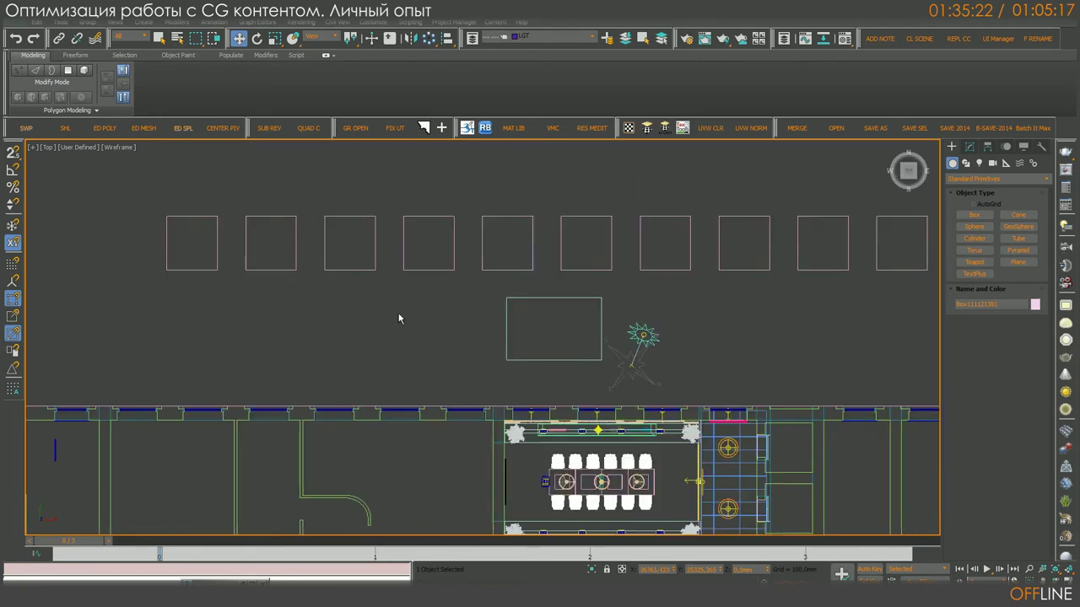
Step: Select all instances of the box with the SelectInstances script, and reduce the selection to a single box in the row
click(217, 244)
click(441, 127)
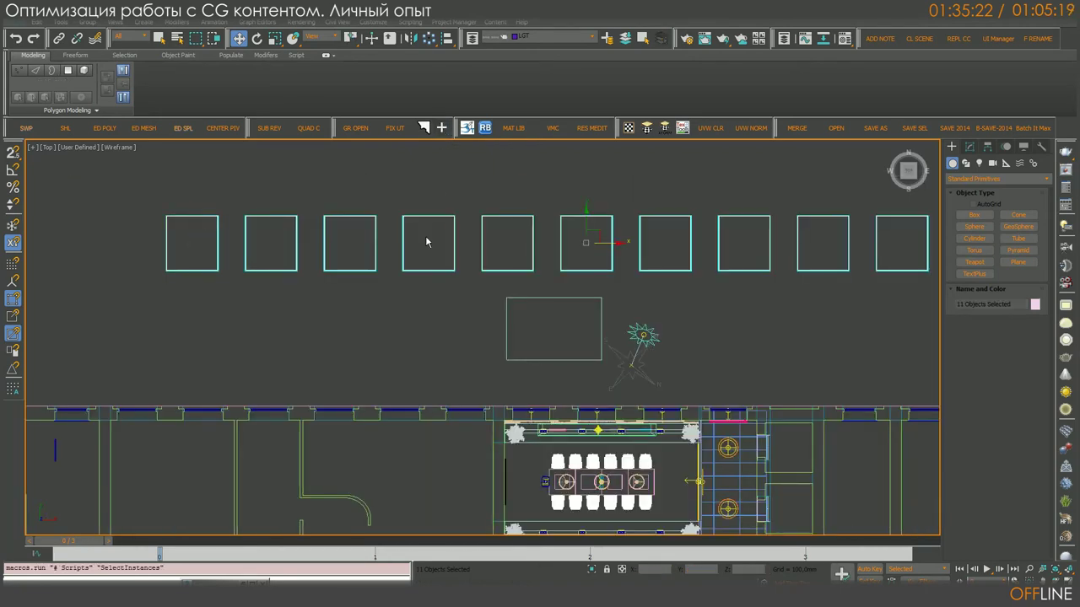
middle_drag(592, 243, 591, 388)
click(426, 307)
click(590, 388)
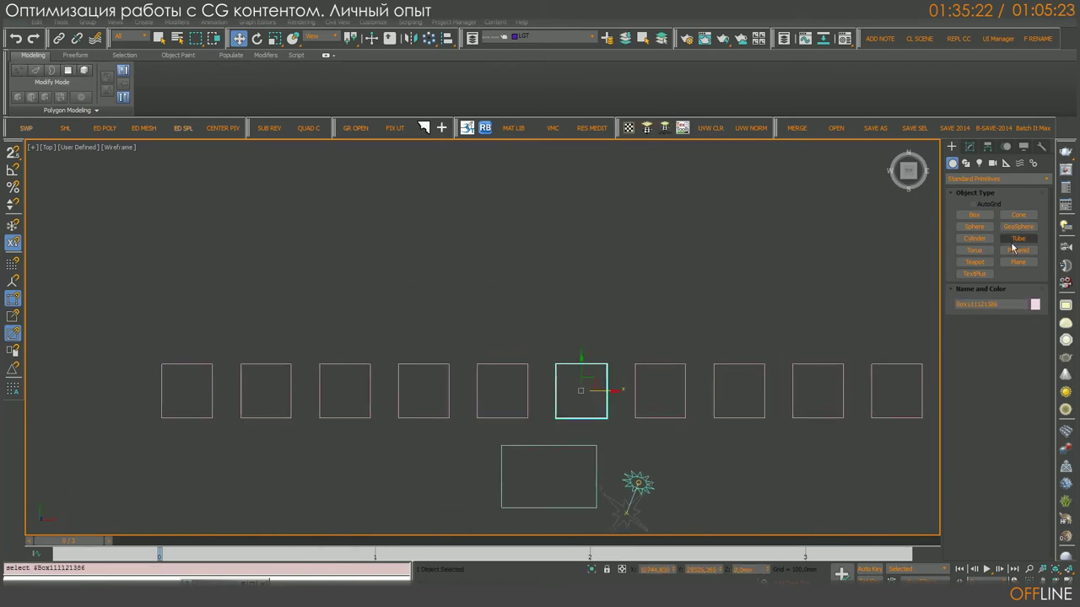
Step: Create a sphere above the row of boxes and shift it slightly within the empty area
click(974, 226)
drag(247, 187, 285, 196)
key(w)
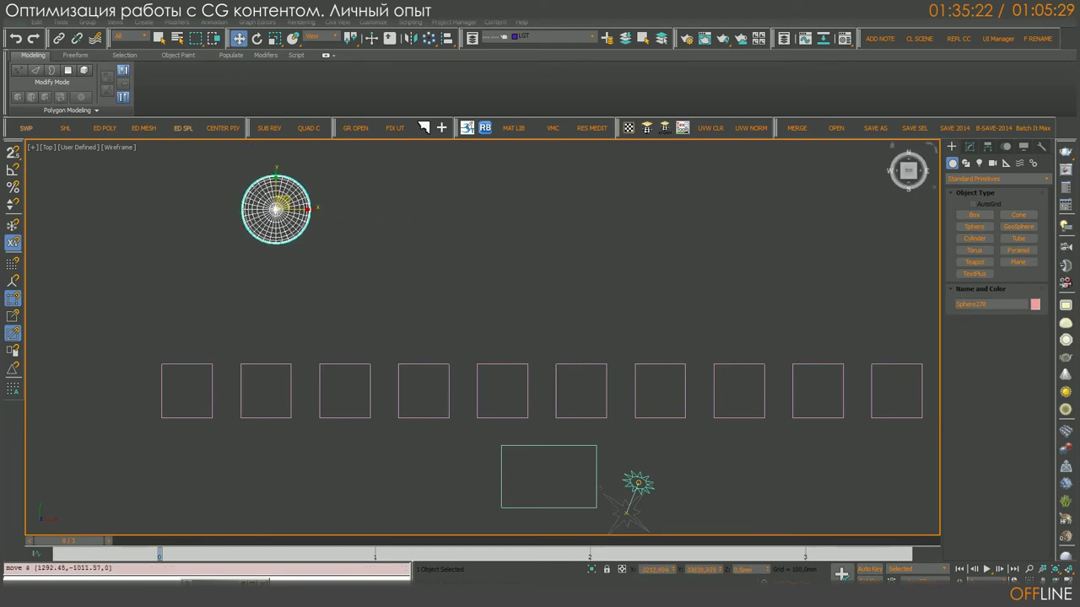
Step: Bring up the Reset XForm utility for the sphere
click(1040, 148)
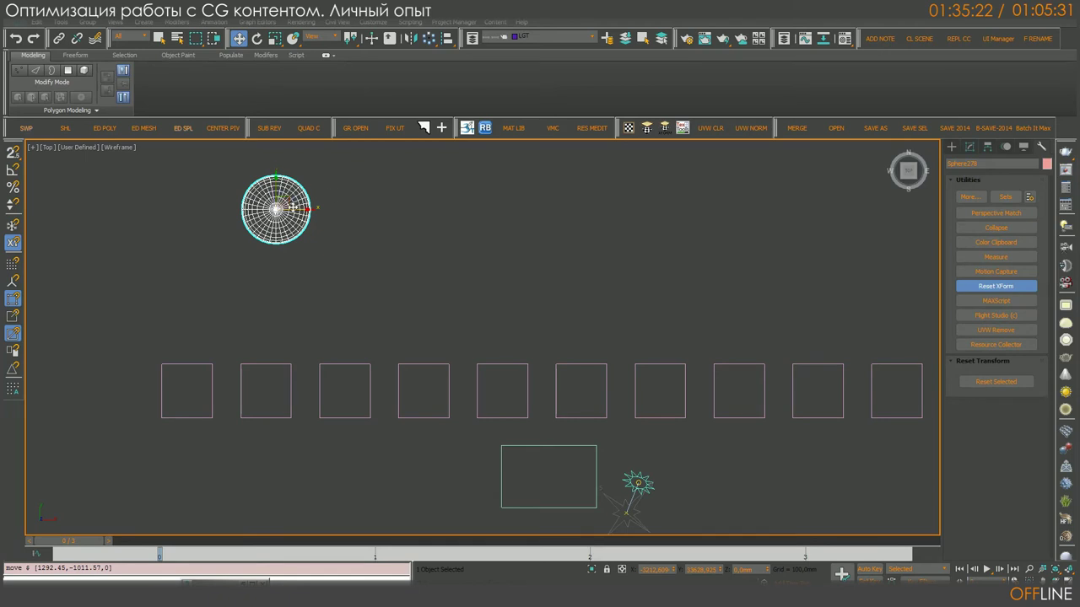
Step: Clone the sphere three times across the area above the row of boxes, the first as an instance and the last as a copy
shift+drag(287, 204, 435, 229)
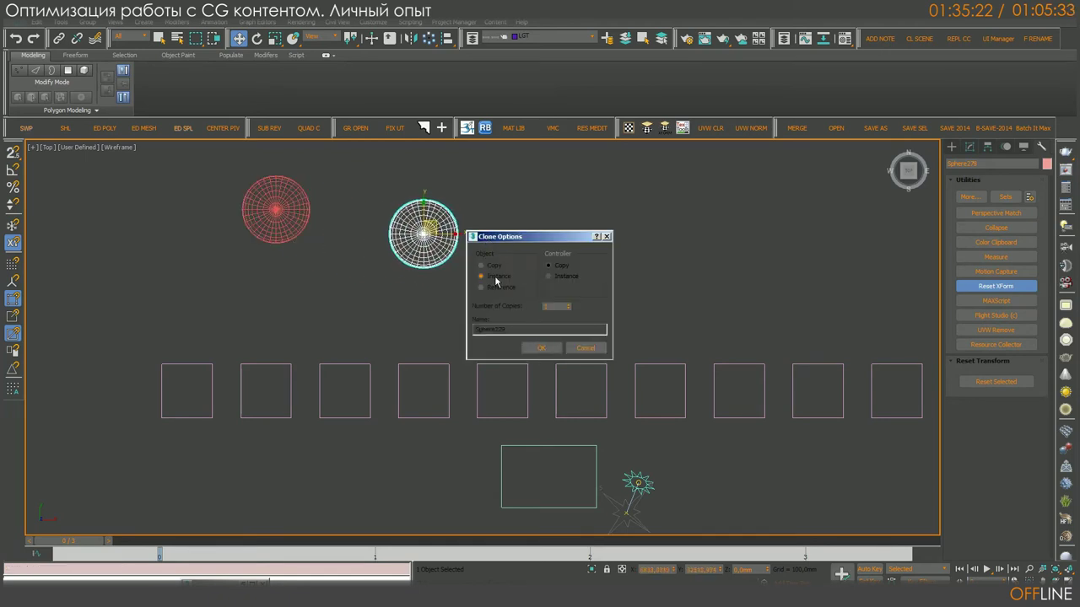
click(541, 348)
shift+drag(436, 218, 609, 182)
click(542, 347)
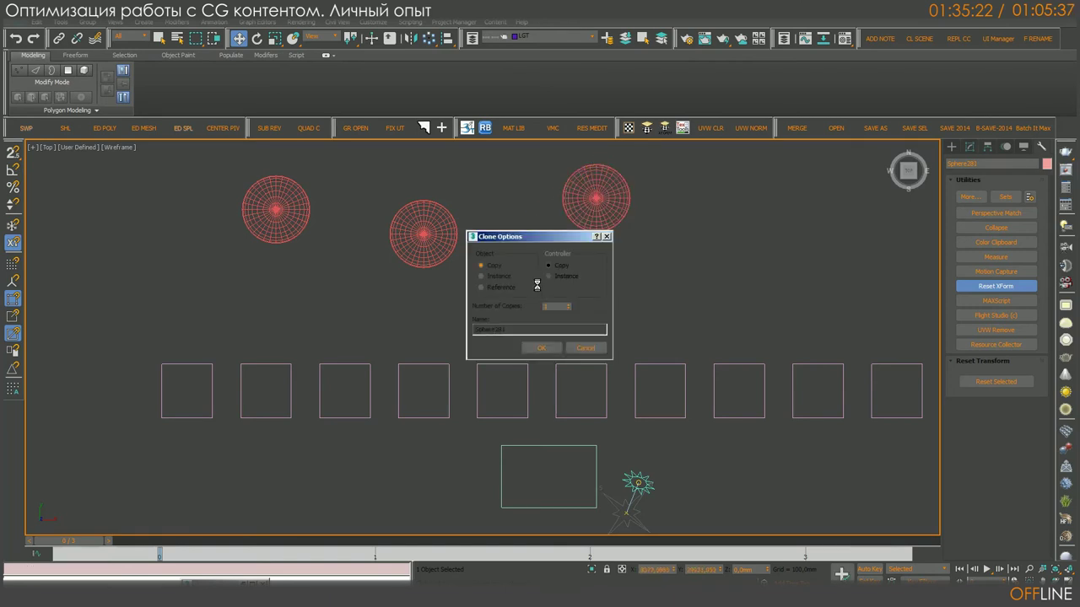
click(542, 347)
Step: Make a copy of the lowest sphere scaled to about 43 percent and move it above the other spheres
key(r)
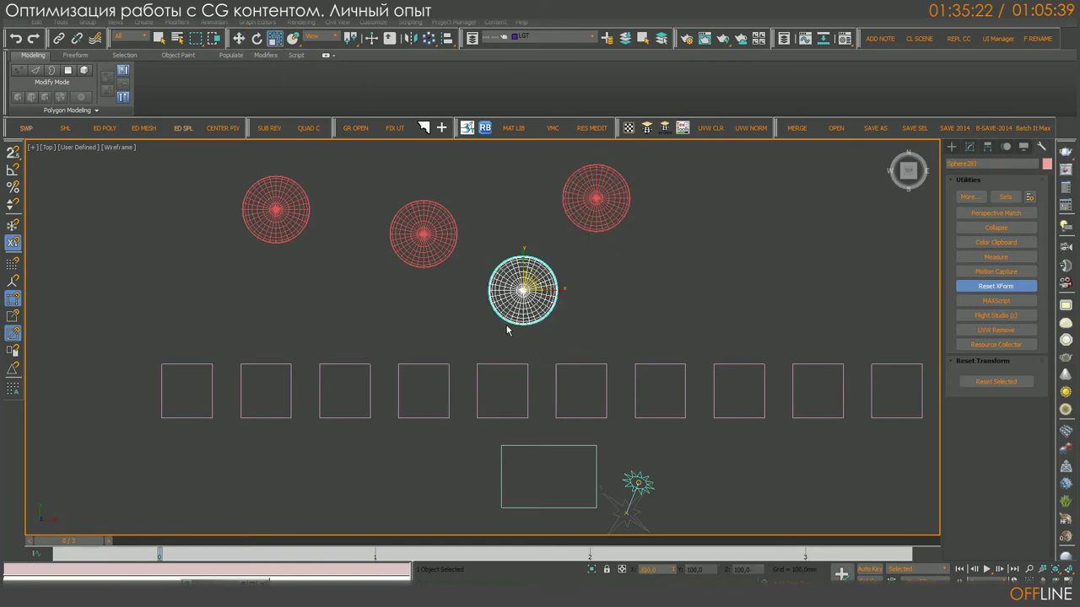
shift+drag(523, 288, 543, 363)
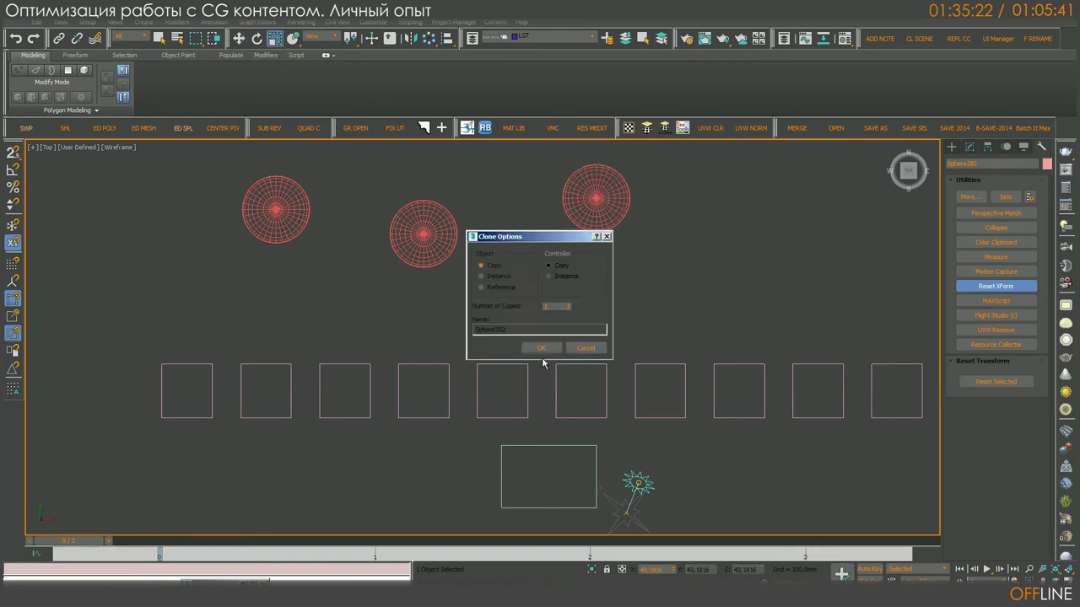
click(548, 350)
key(w)
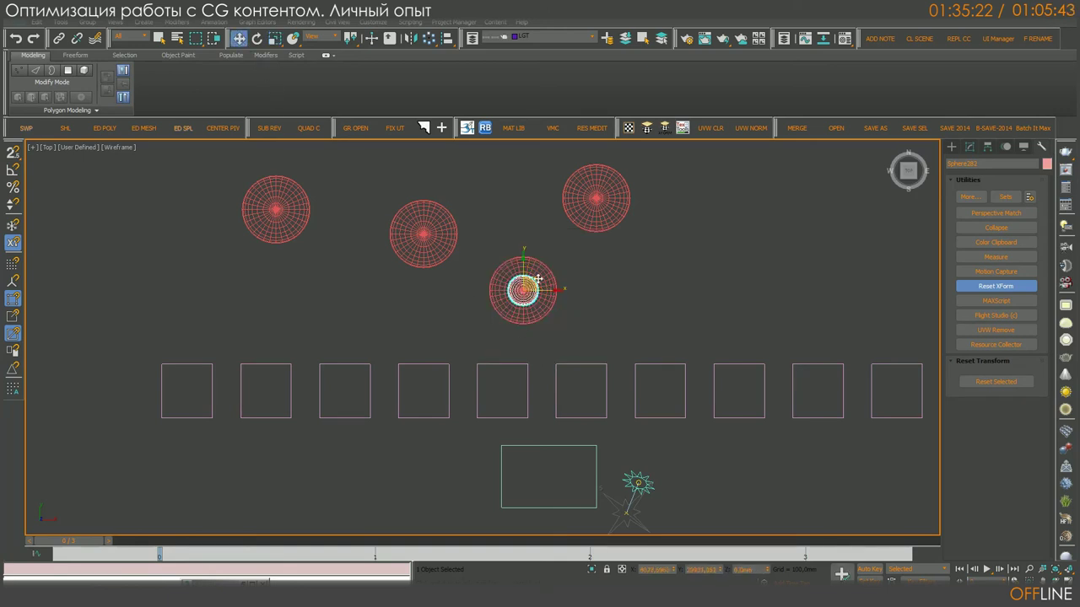
drag(538, 278, 519, 176)
middle_drag(517, 181, 541, 243)
drag(542, 244, 527, 169)
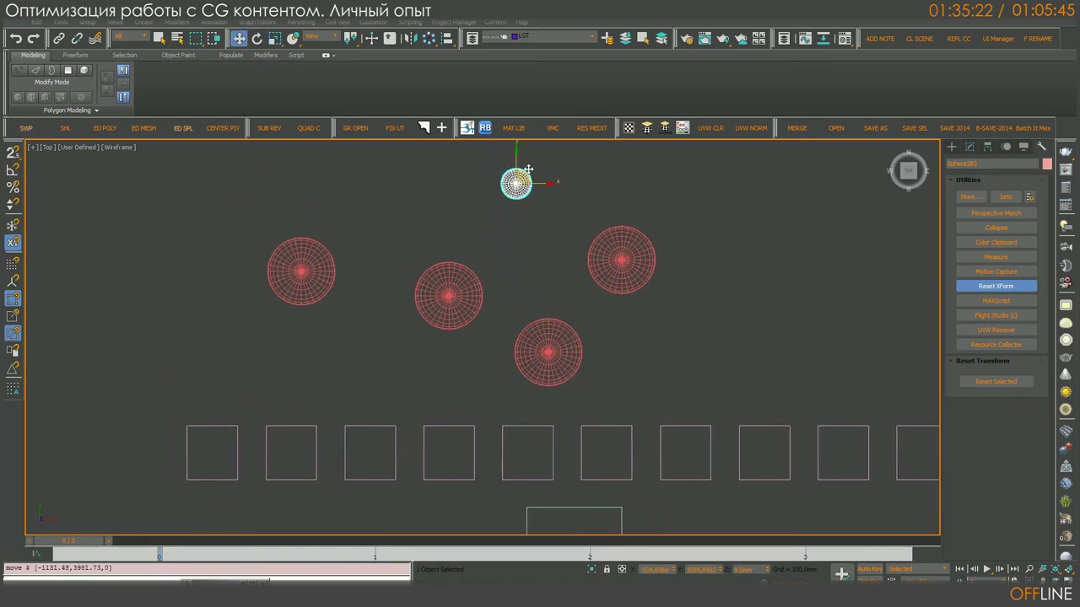
Step: Apply Select Similar to the leftmost sphere to select all the spheres, and clear the selection
middle_drag(527, 170, 545, 136)
click(307, 217)
right_click(307, 217)
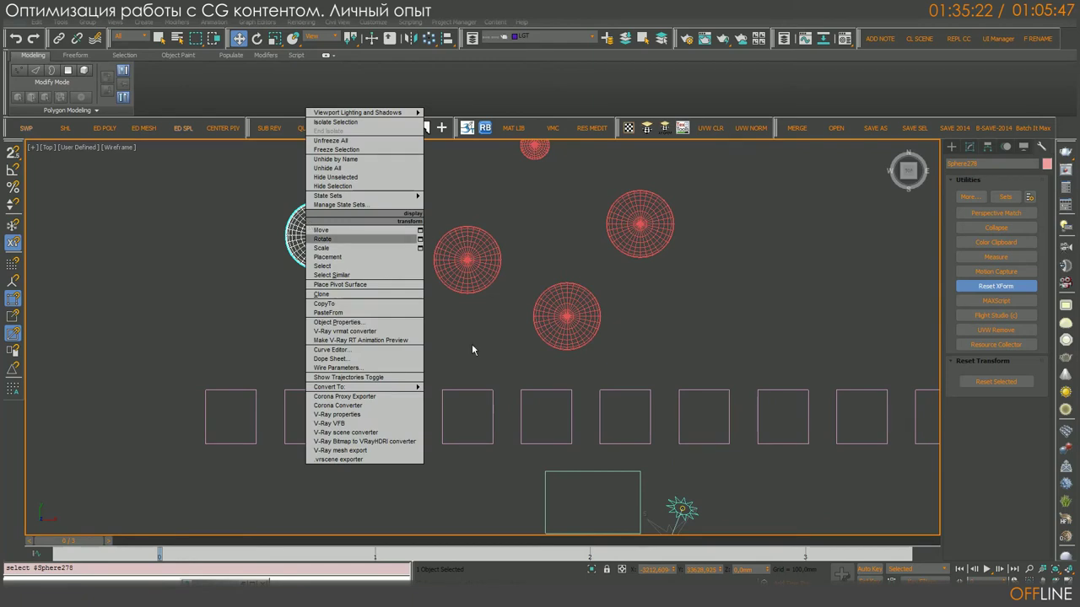
click(345, 275)
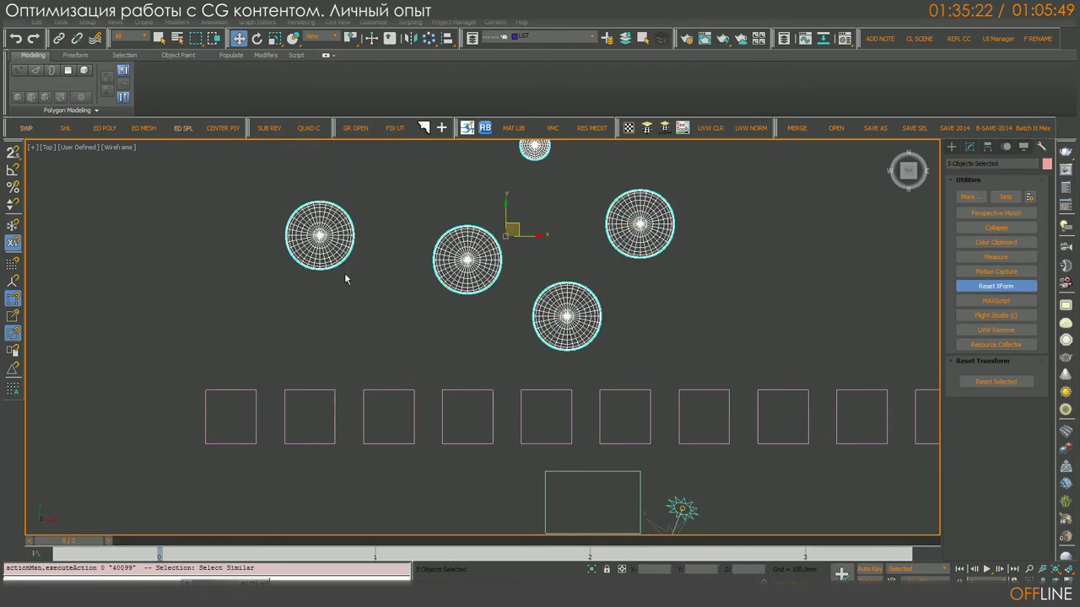
scroll(518, 303, down, 5)
scroll(487, 320, up, 2)
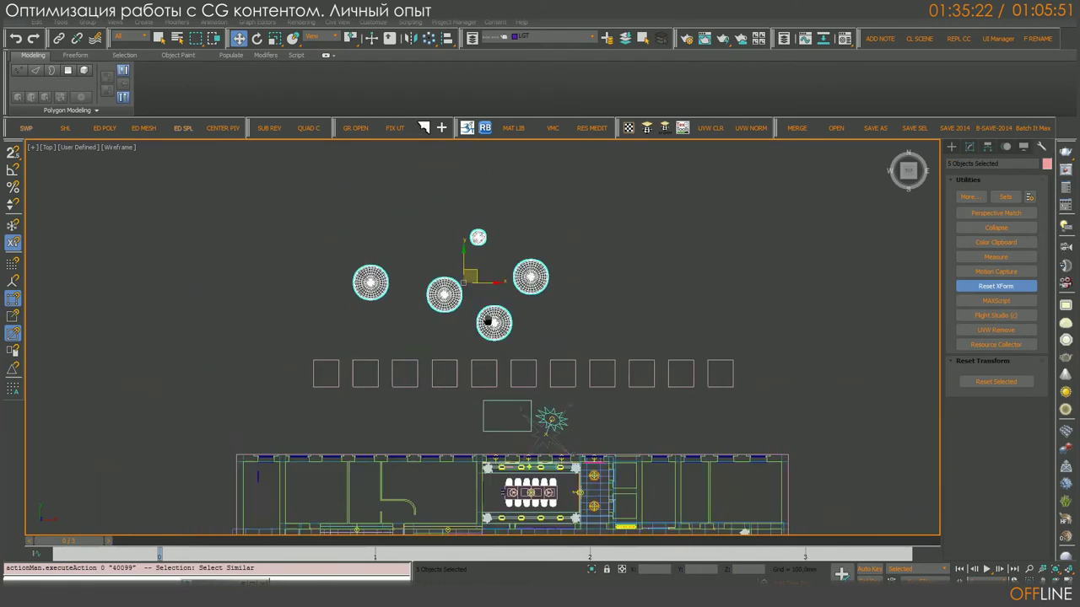
scroll(454, 290, up, 4)
click(569, 250)
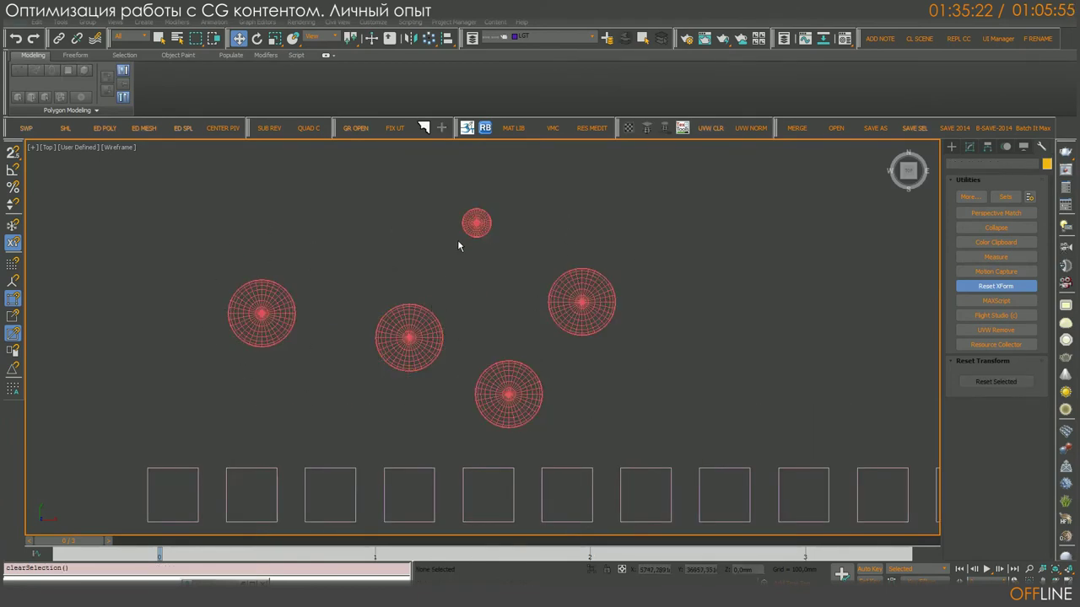
Step: Repeat Select Similar starting from the leftmost large sphere and deselect everything
click(263, 309)
right_click(263, 307)
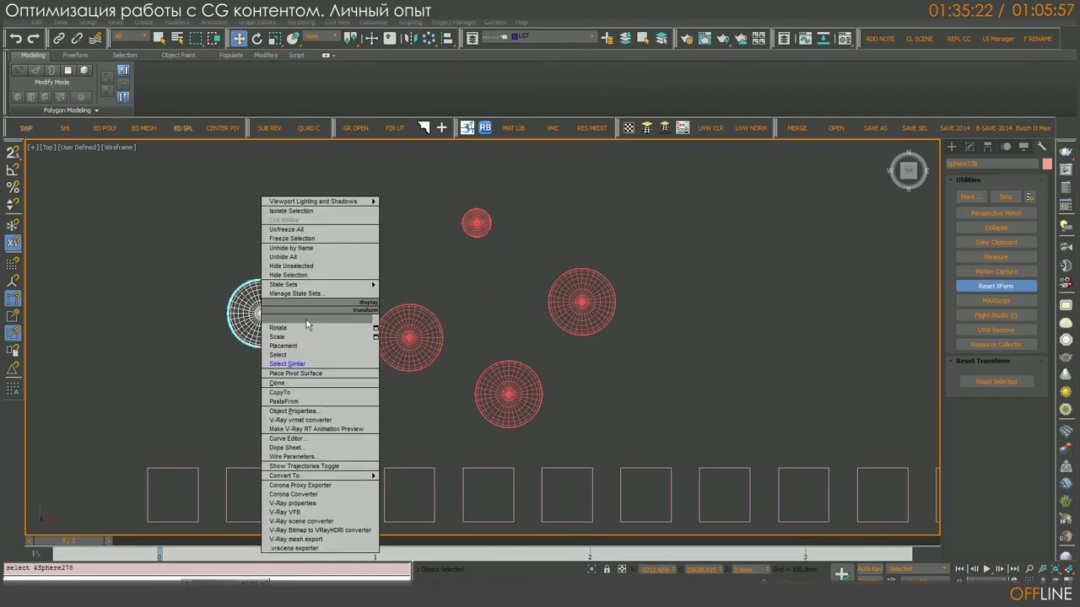
click(317, 364)
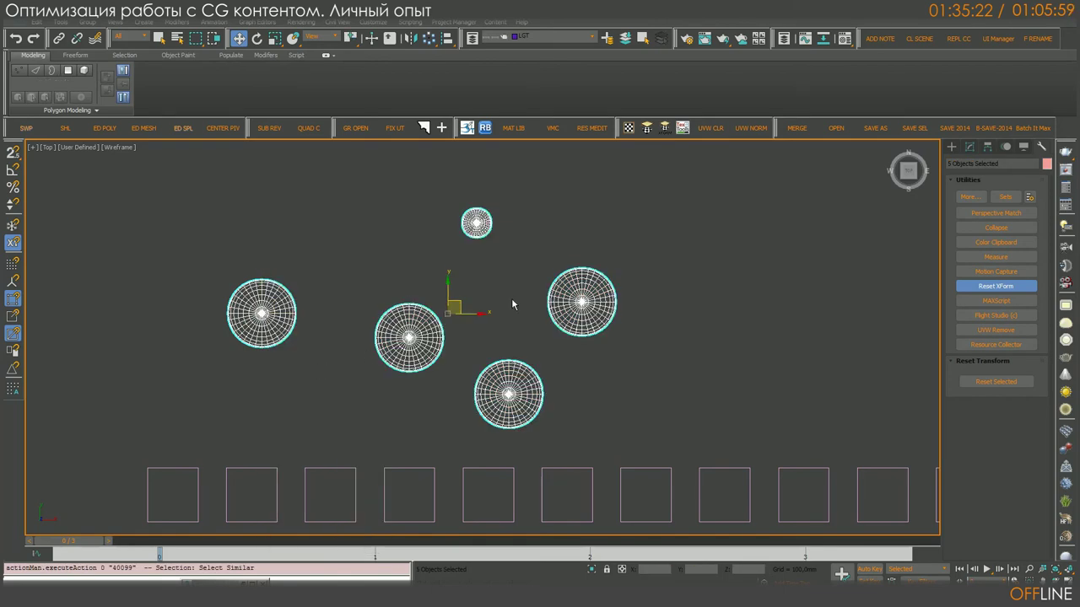
middle_drag(512, 304, 517, 276)
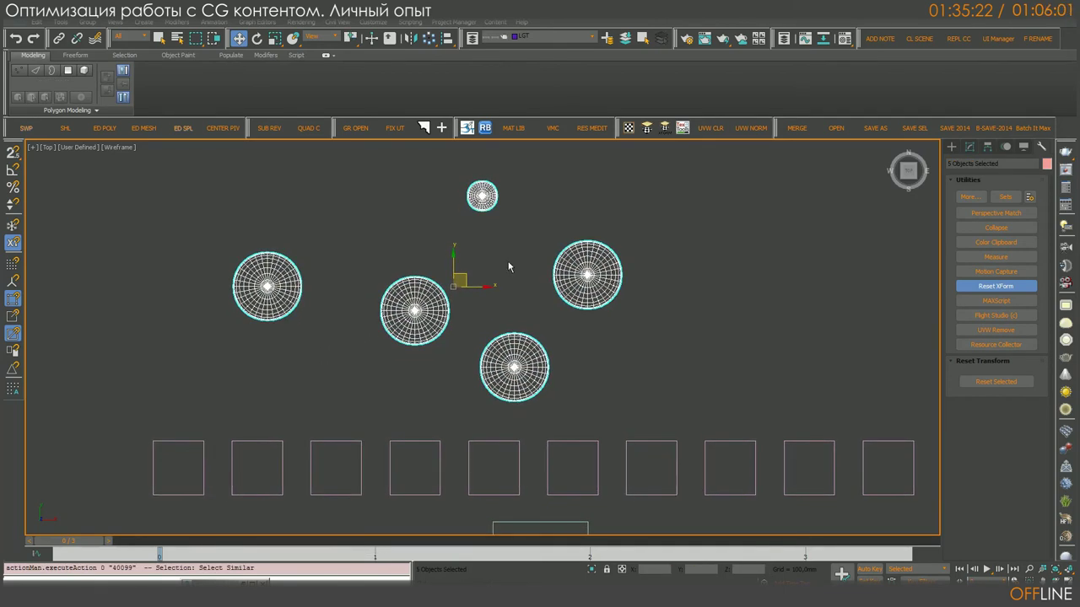
click(690, 256)
middle_drag(711, 259, 679, 283)
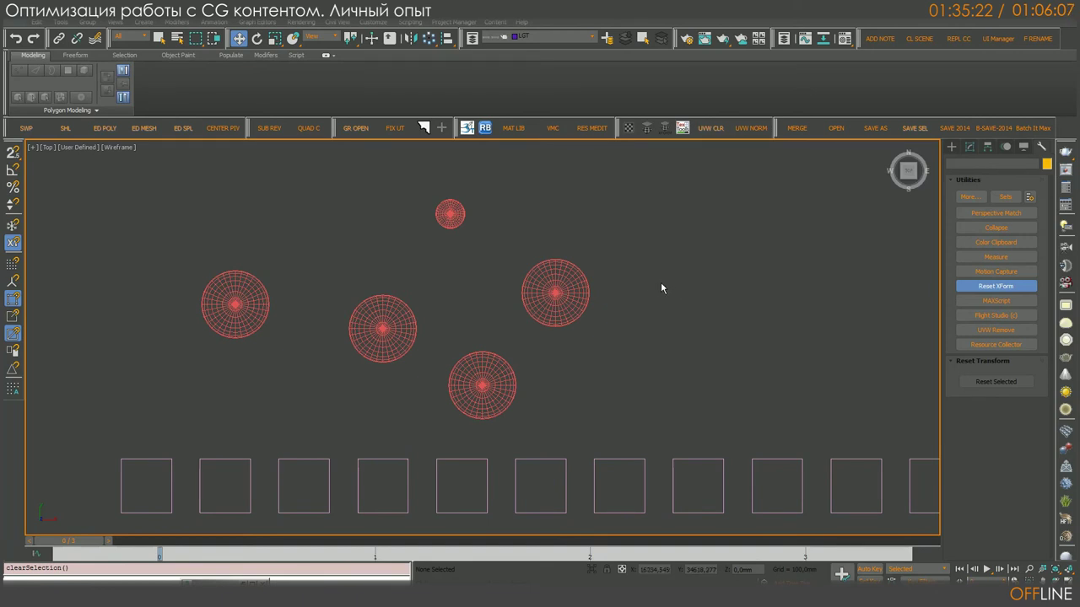
middle_drag(634, 285, 499, 285)
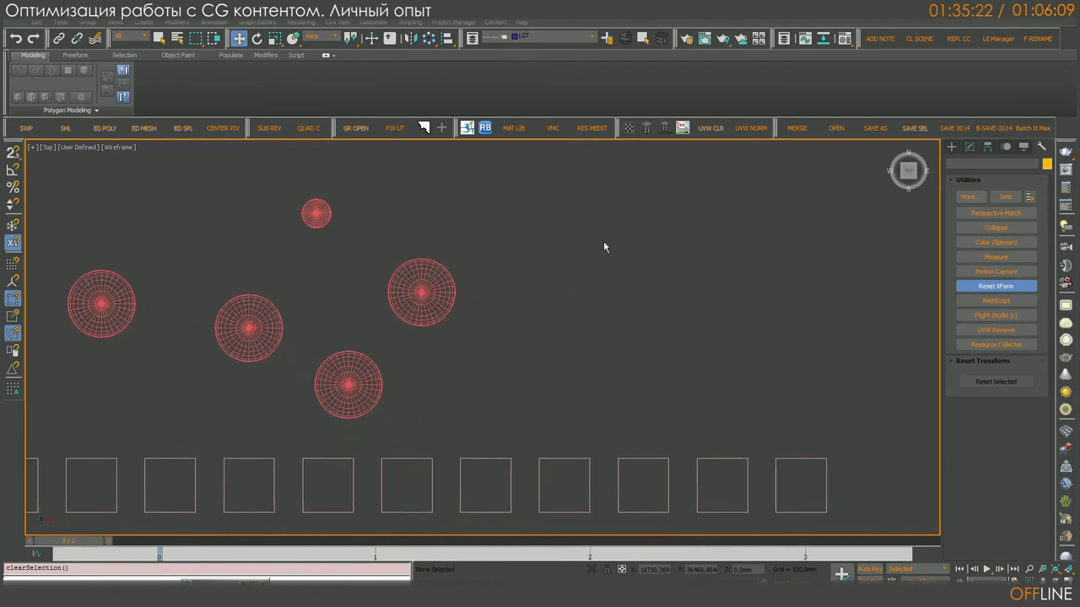
middle_drag(602, 246, 598, 223)
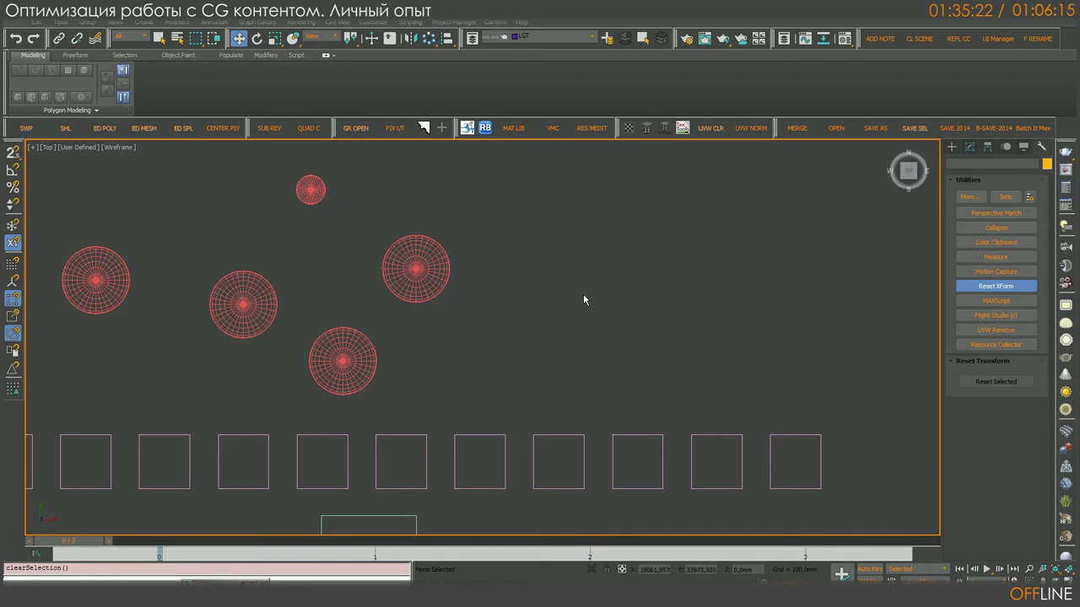
Step: Open the Slate Material Editor maximized, examine the View11 node graph, collapse the Maps group and close the editor
click(846, 42)
drag(850, 49, 845, 74)
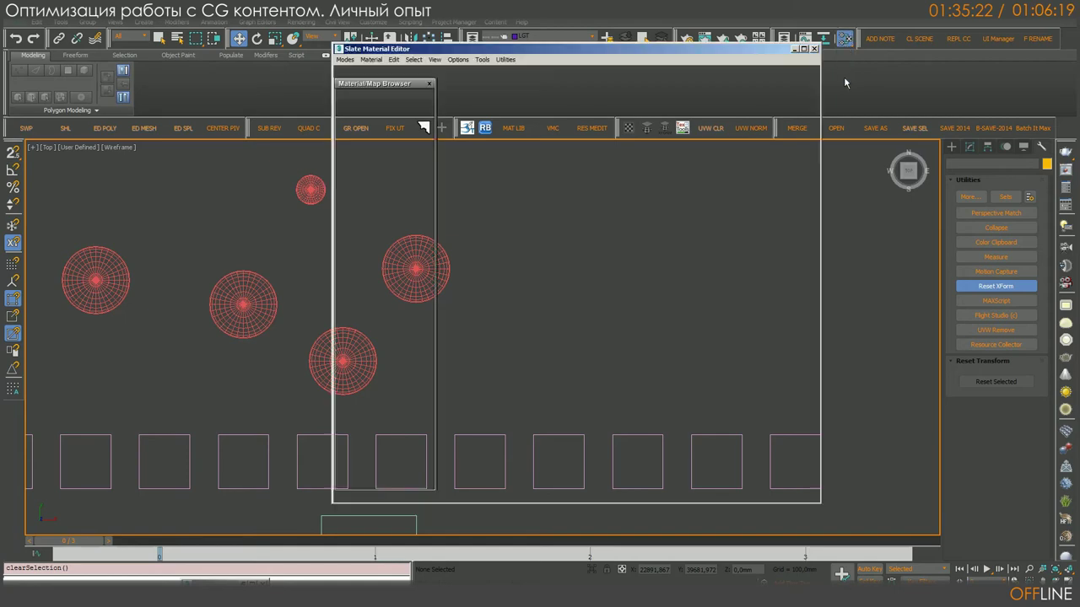
click(803, 49)
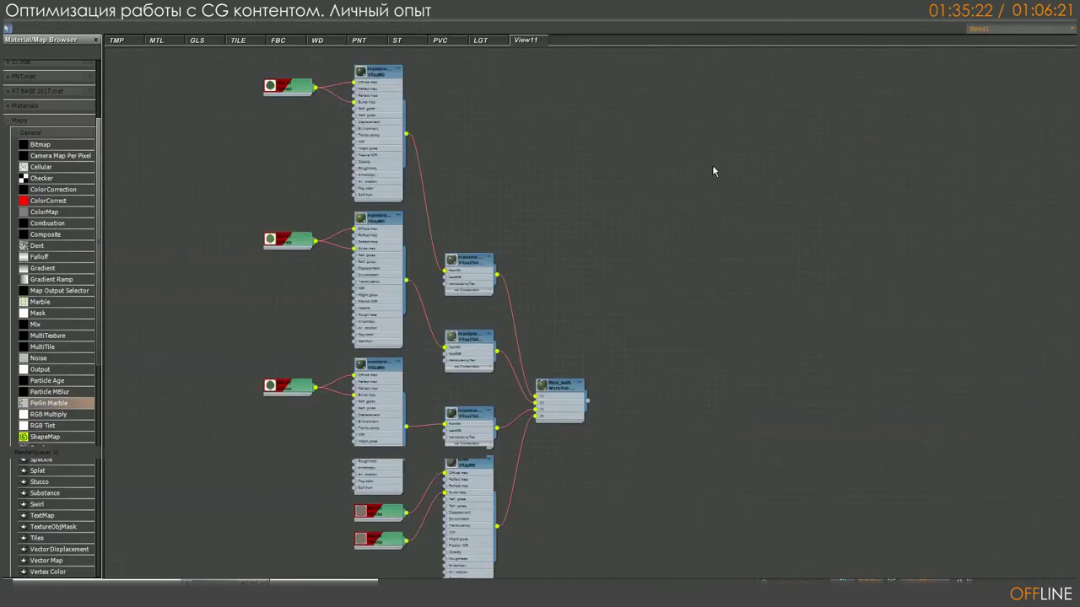
middle_drag(511, 137, 780, 150)
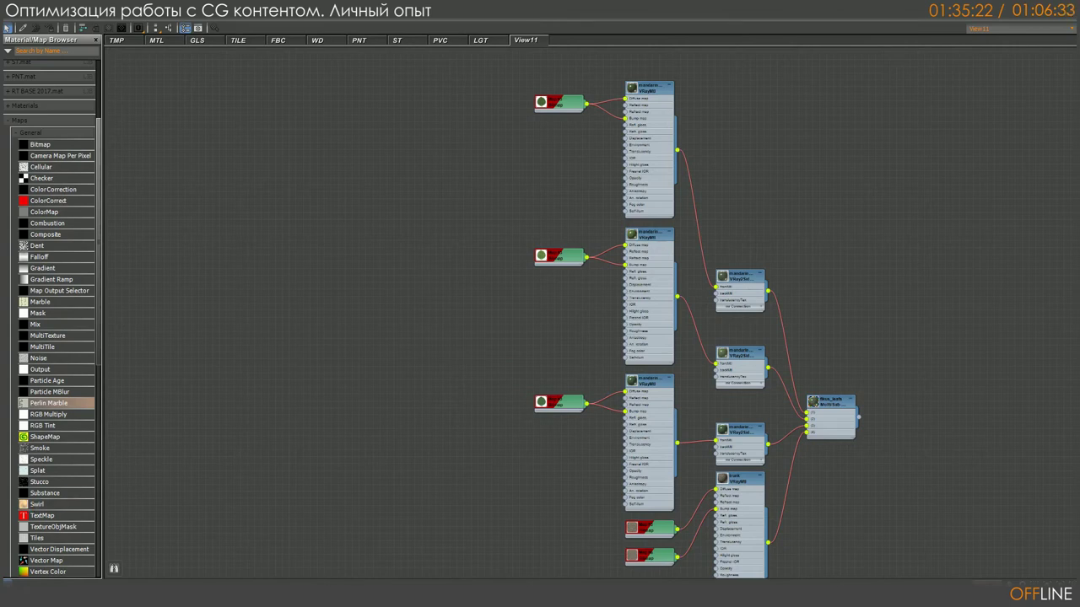
mouse_move(368, 278)
middle_down()
mouse_move(424, 282)
mouse_move(371, 268)
middle_up()
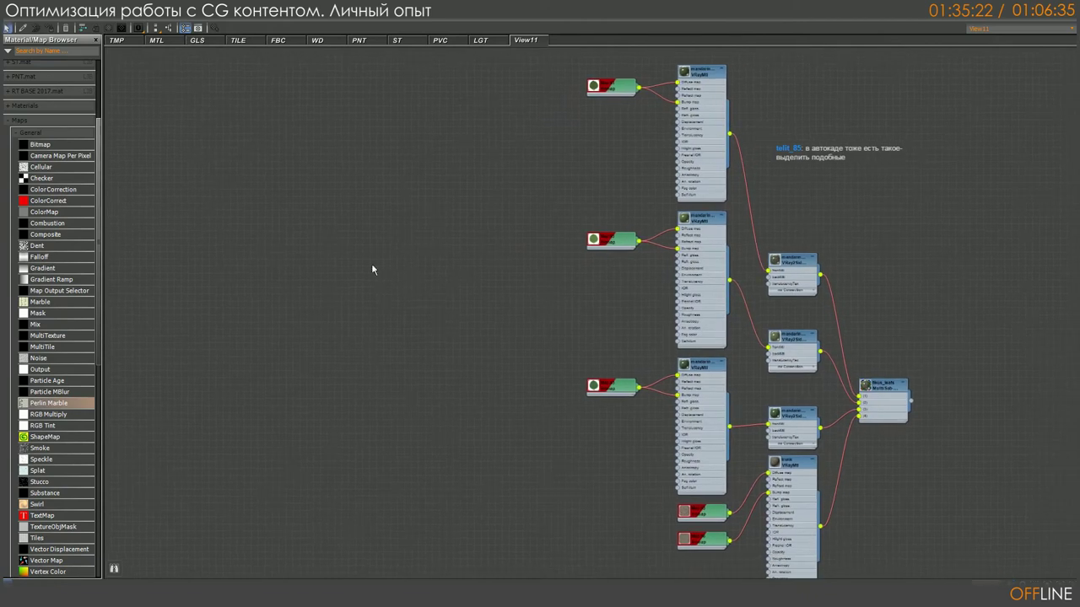
middle_drag(373, 125, 511, 138)
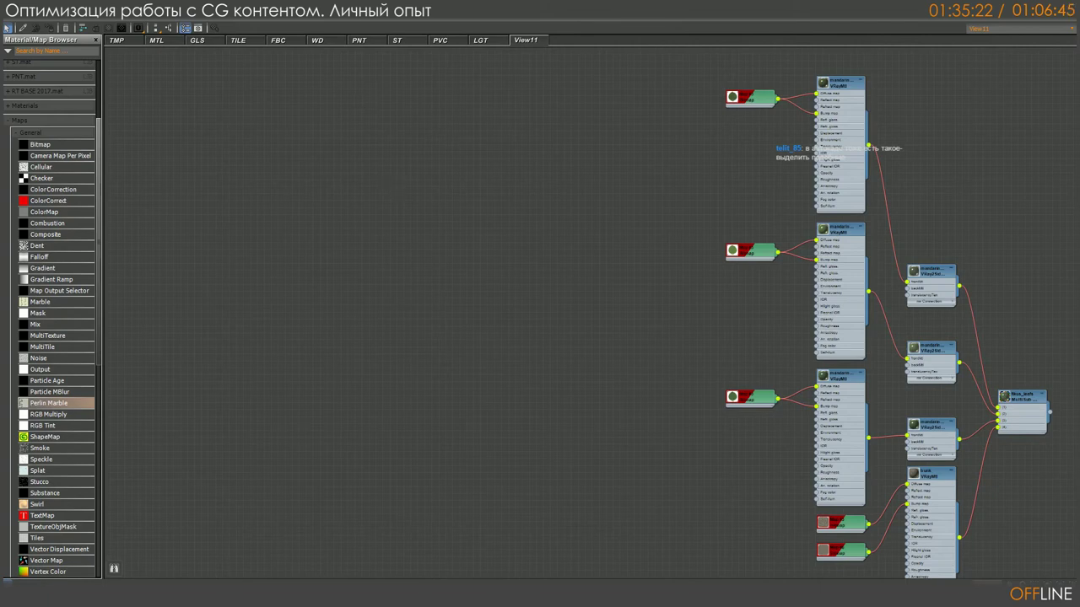
scroll(280, 141, up, 2)
scroll(293, 144, down, 2)
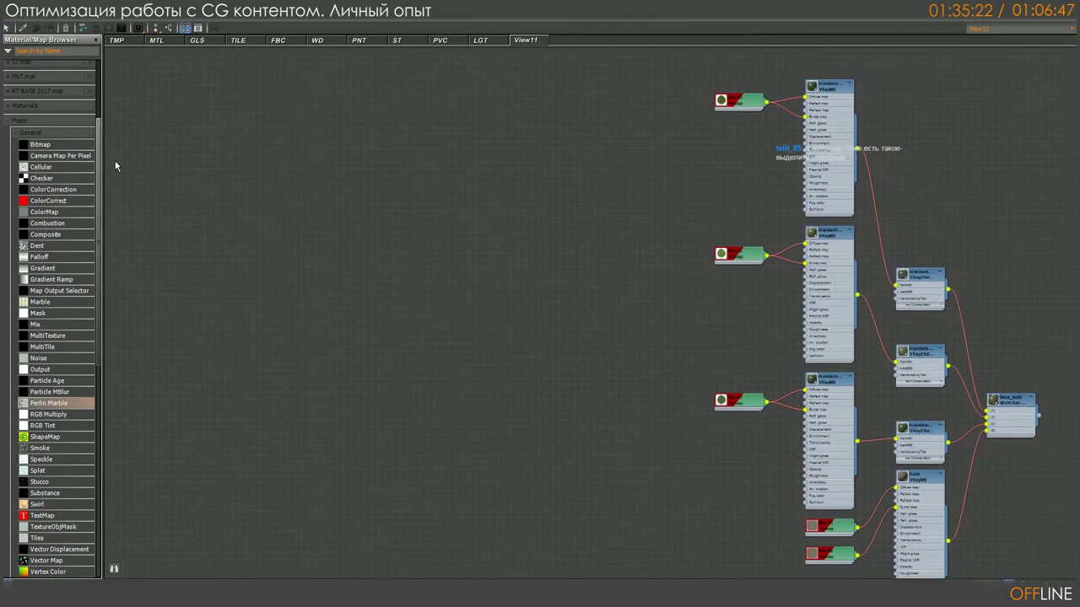
click(24, 121)
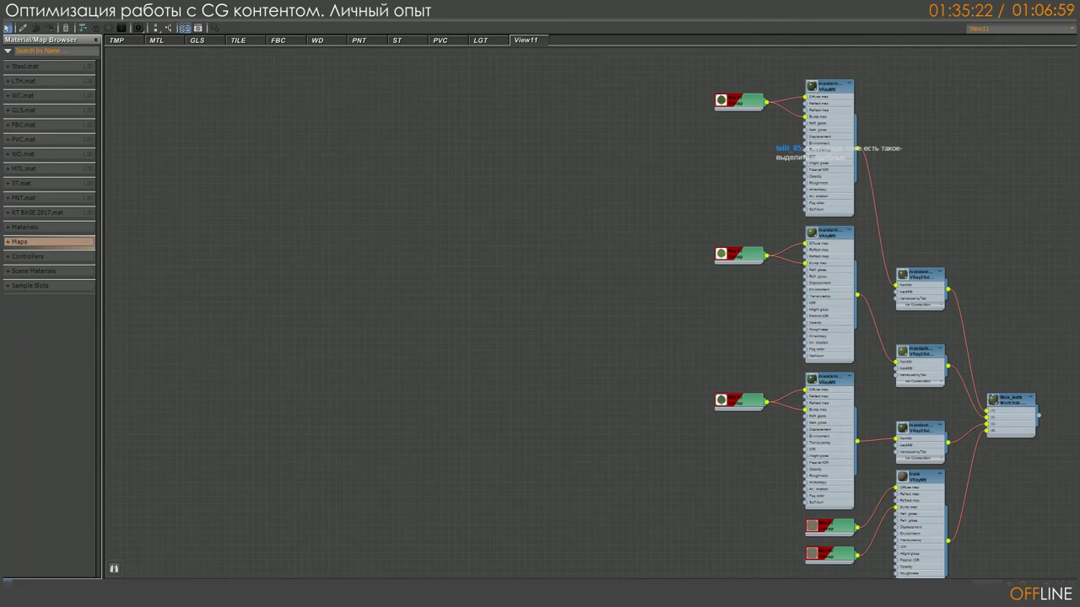
key(m)
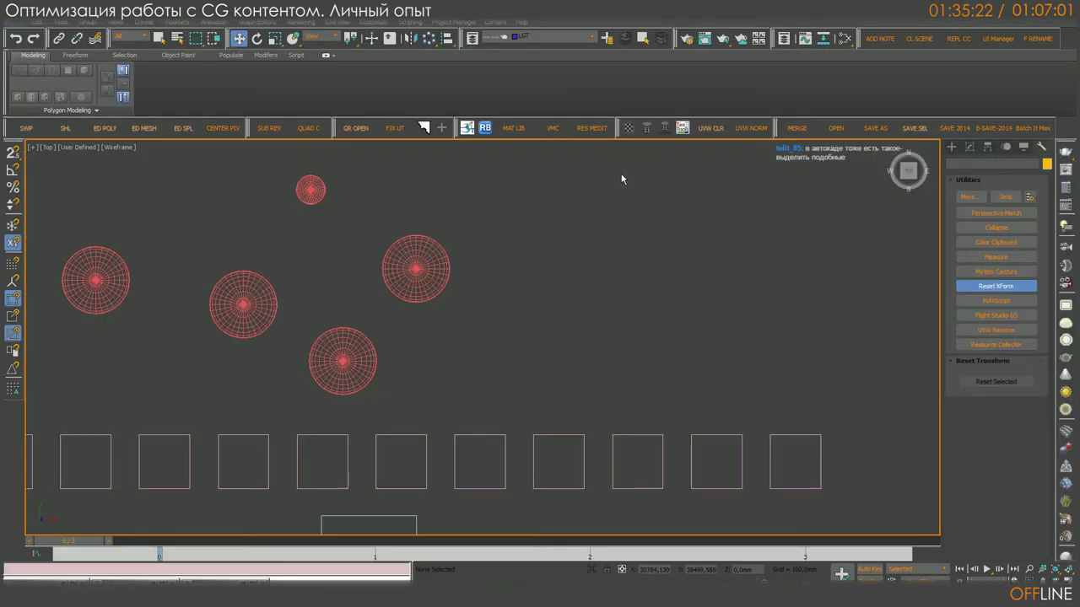
Step: Select the rightmost sphere, open Advanced UV Normalizer and move its window clear of the spheres
click(405, 282)
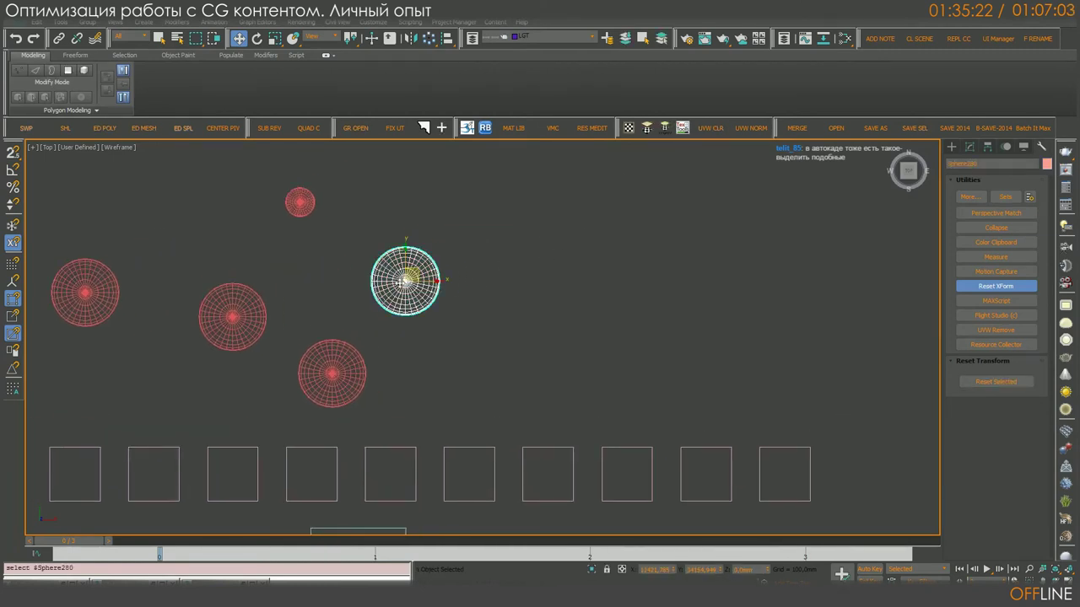
mouse_move(697, 284)
middle_down()
mouse_move(591, 284)
mouse_move(713, 294)
mouse_move(687, 283)
middle_up()
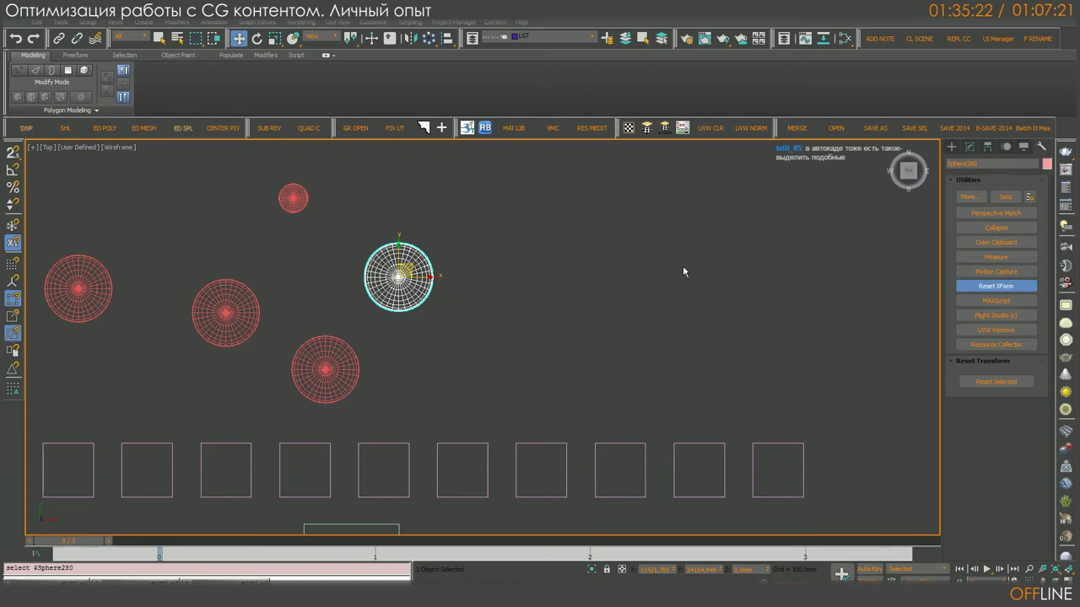
click(749, 130)
drag(547, 172, 803, 157)
middle_drag(624, 243, 463, 269)
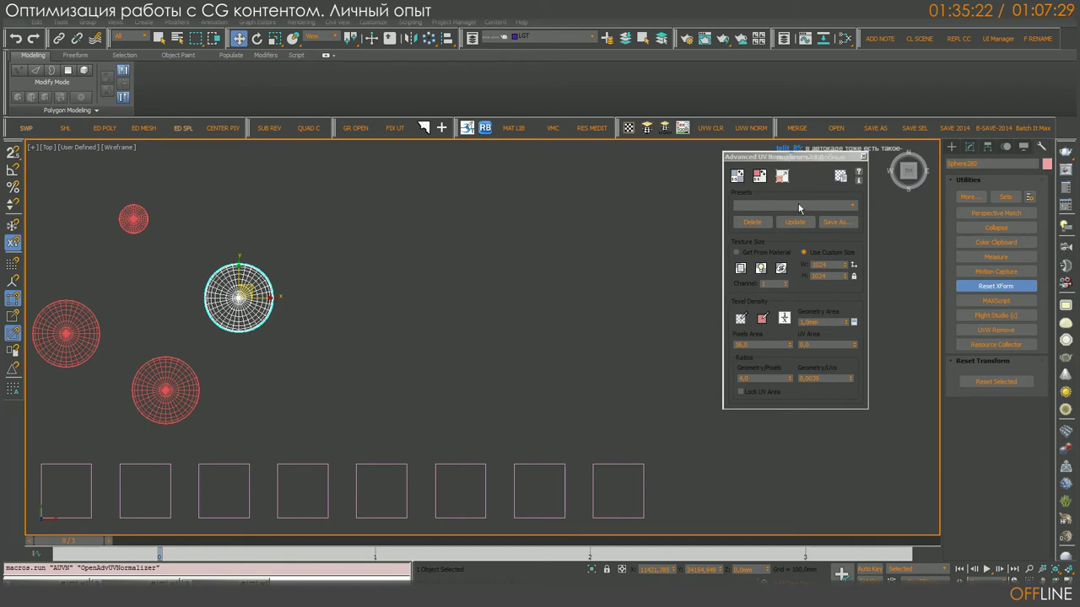
click(952, 147)
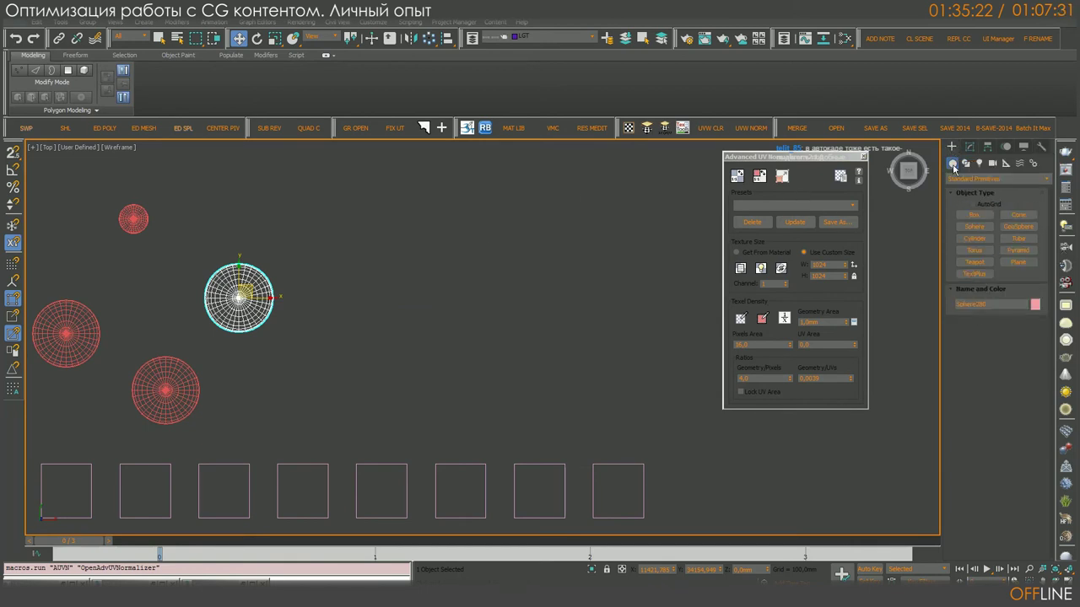
click(974, 215)
middle_drag(536, 267, 503, 242)
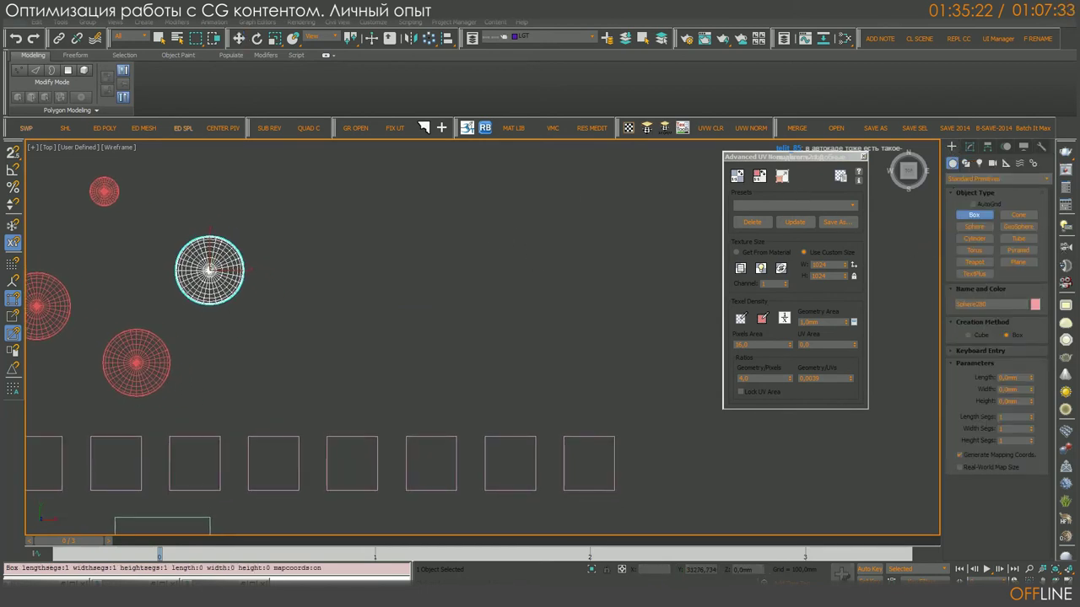
middle_drag(481, 464, 485, 345)
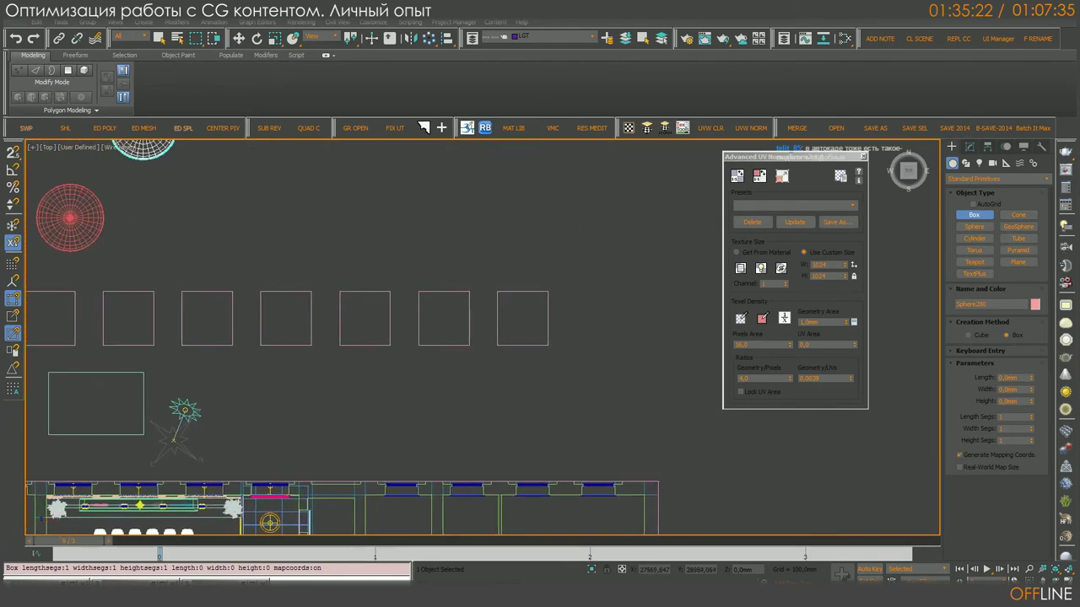
middle_drag(497, 229, 517, 352)
key(w)
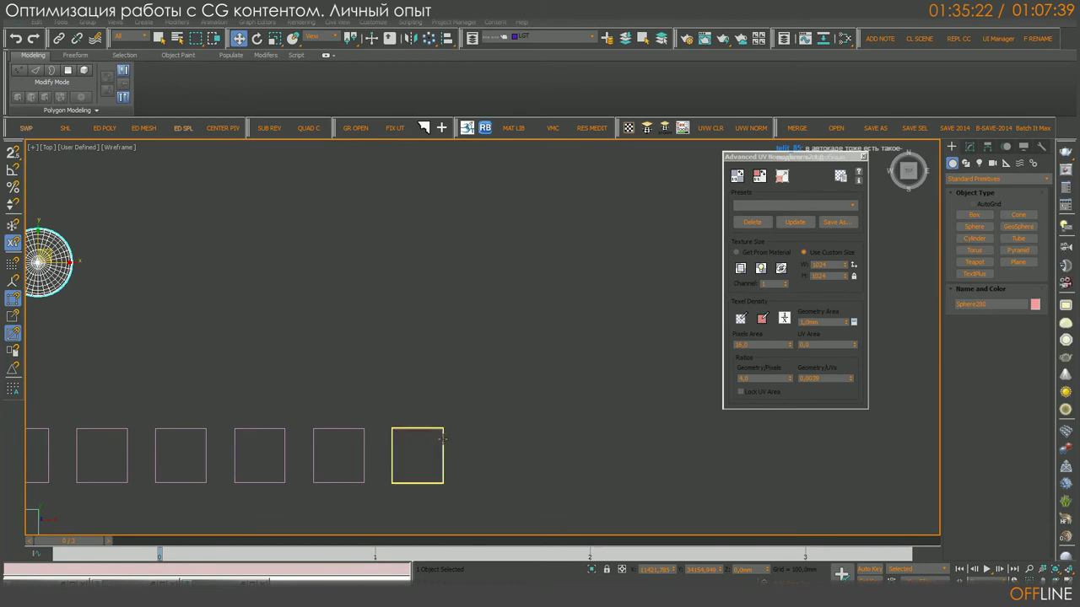
Step: Move the last box of the row up into the empty area beside the spheres and shift the Advanced UV Normalizer window farther from it
click(442, 438)
drag(424, 447, 358, 241)
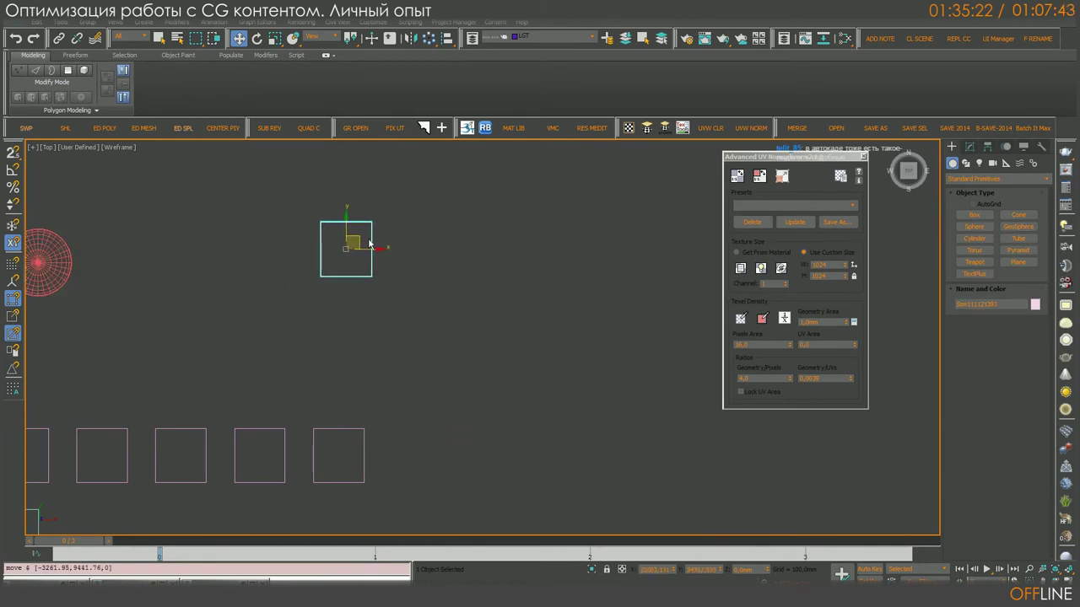
mouse_move(358, 244)
mouse_down()
mouse_move(389, 248)
mouse_move(368, 245)
mouse_up()
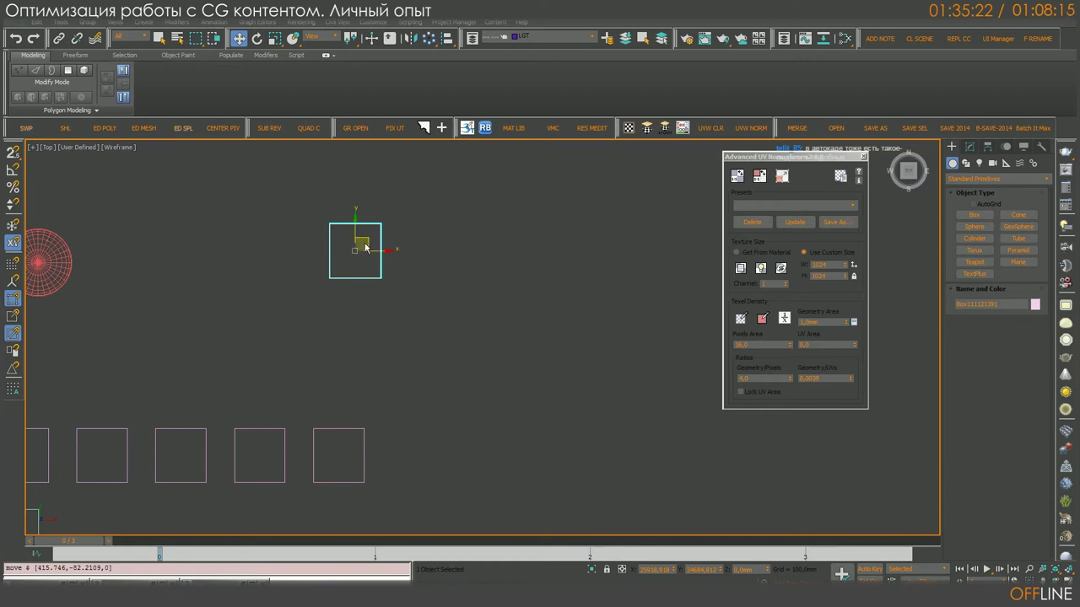
drag(786, 159, 854, 152)
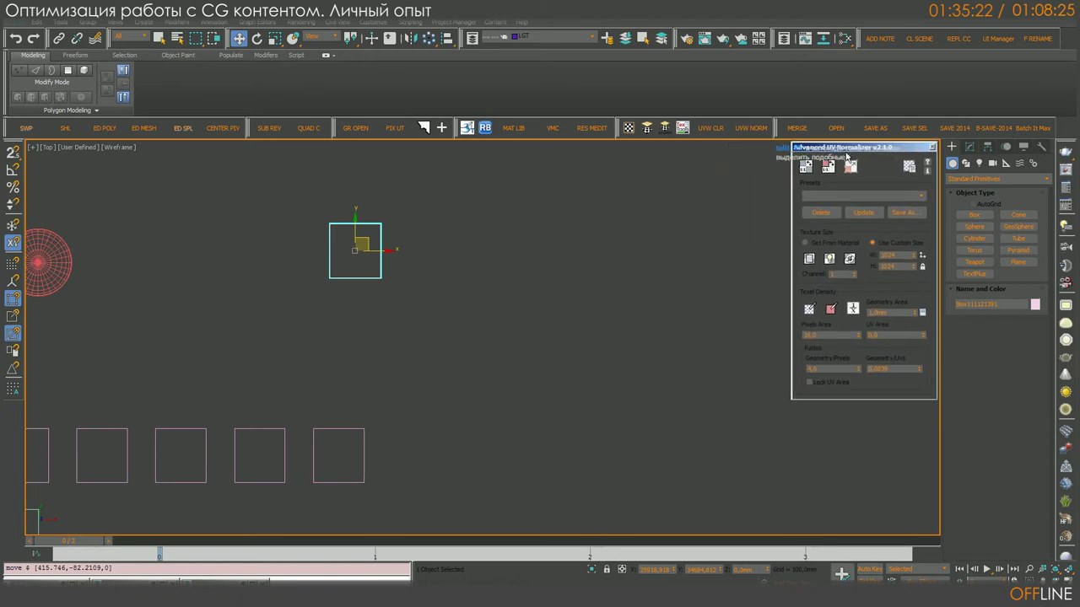
mouse_move(835, 153)
mouse_down()
mouse_move(823, 149)
mouse_move(833, 152)
mouse_up()
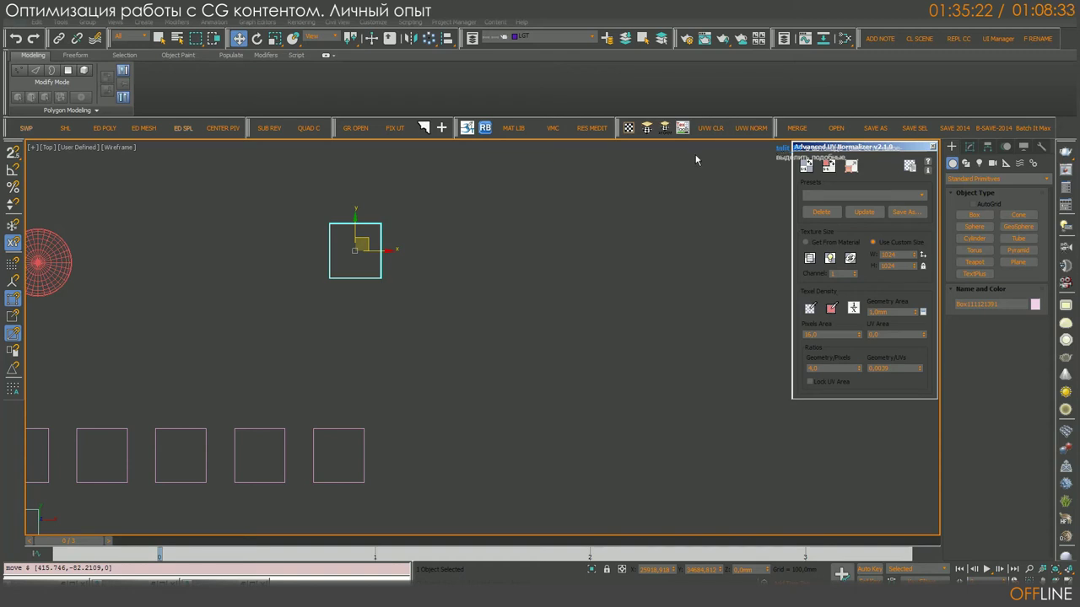
Step: Set the selected box's length, width and height to 1000 mm each
click(974, 216)
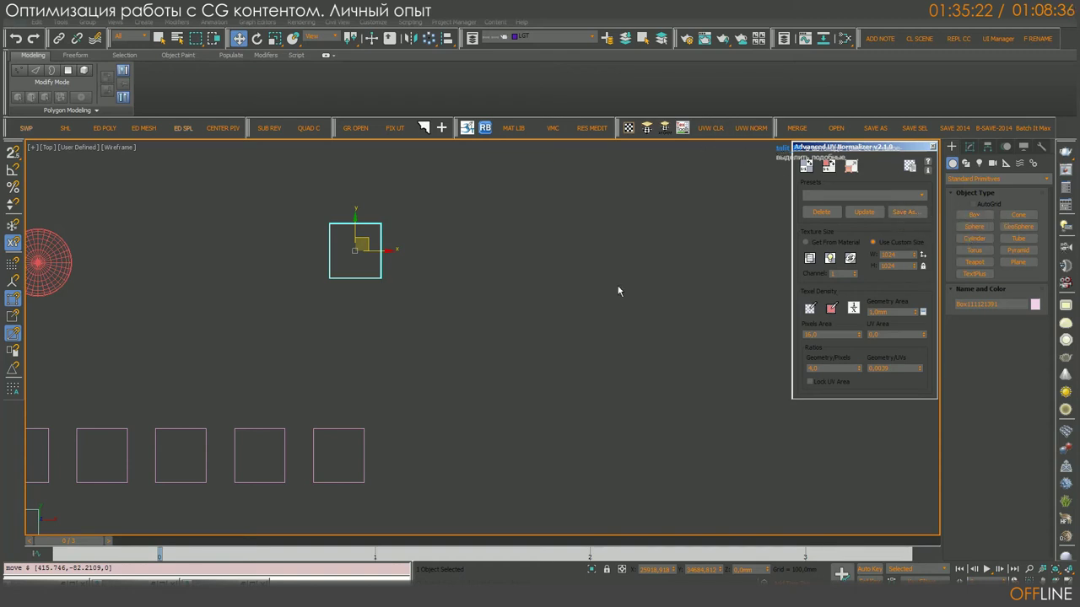
click(969, 146)
click(1012, 311)
text(1000)
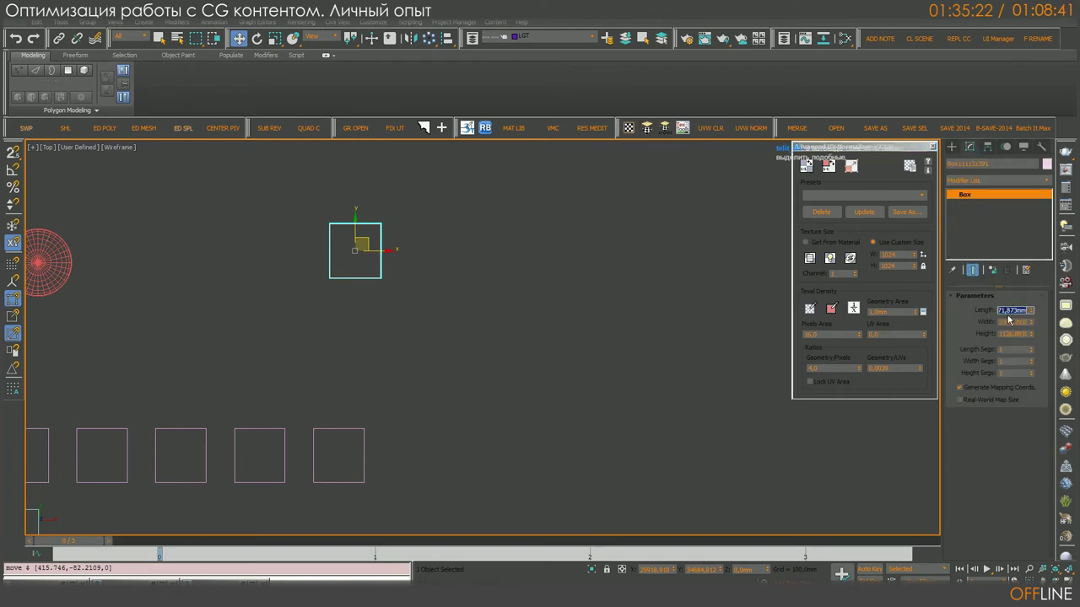
key(Return)
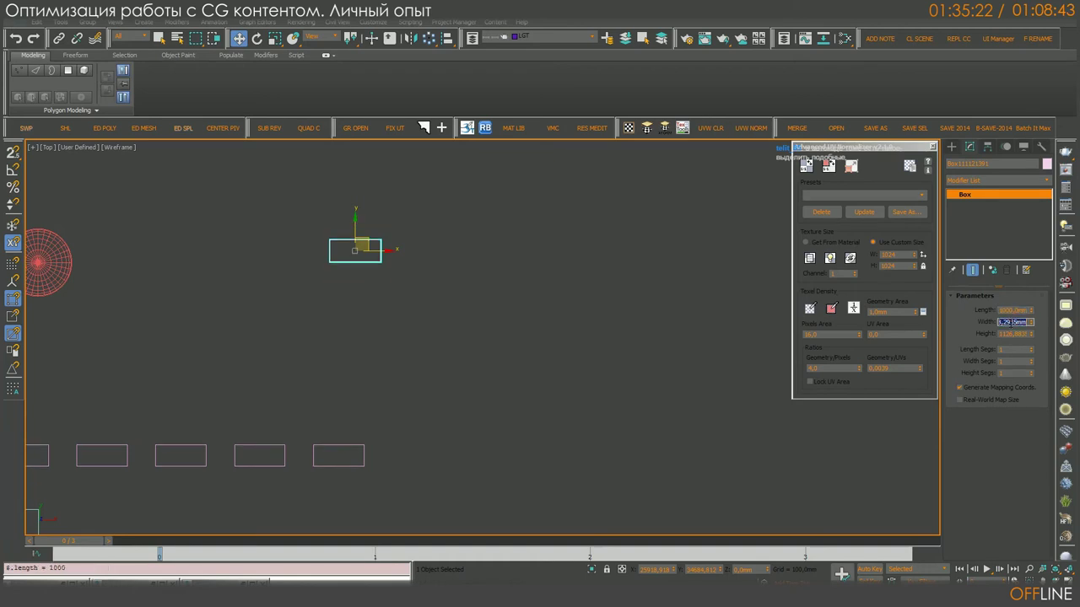
click(1013, 322)
text(1000)
key(Tab)
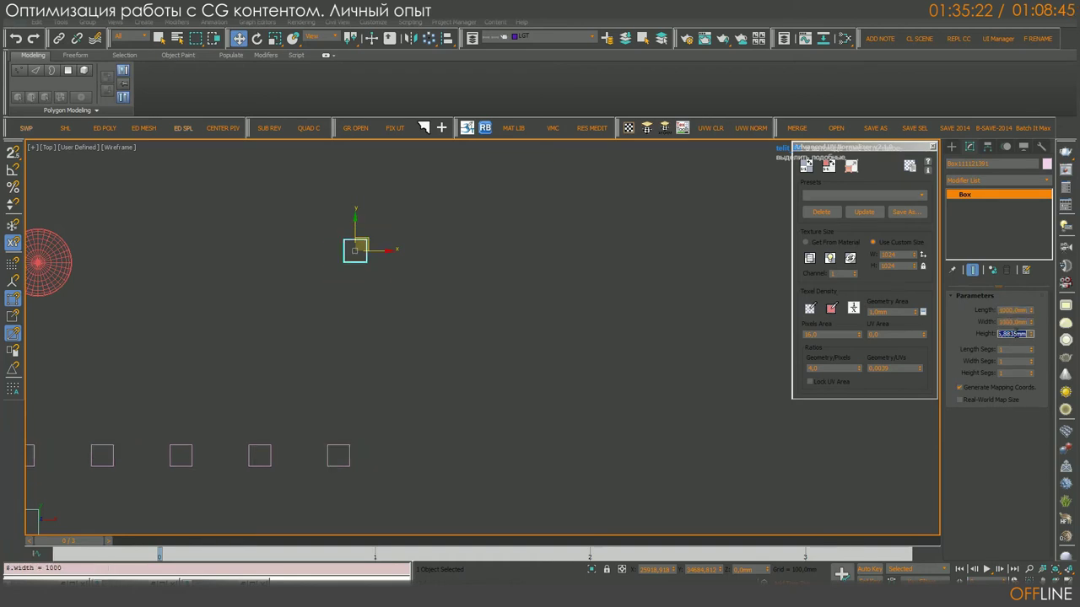
text(1000)
key(Return)
Step: Apply a UVW Map modifier with Box mapping to the selected box and collapse it into the mesh
click(647, 129)
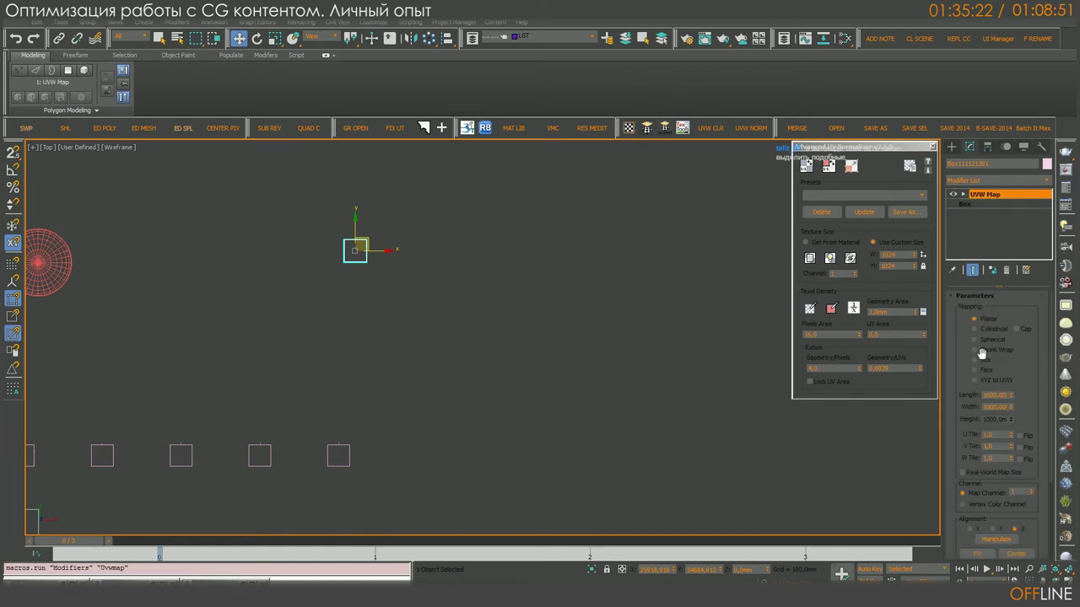
click(976, 361)
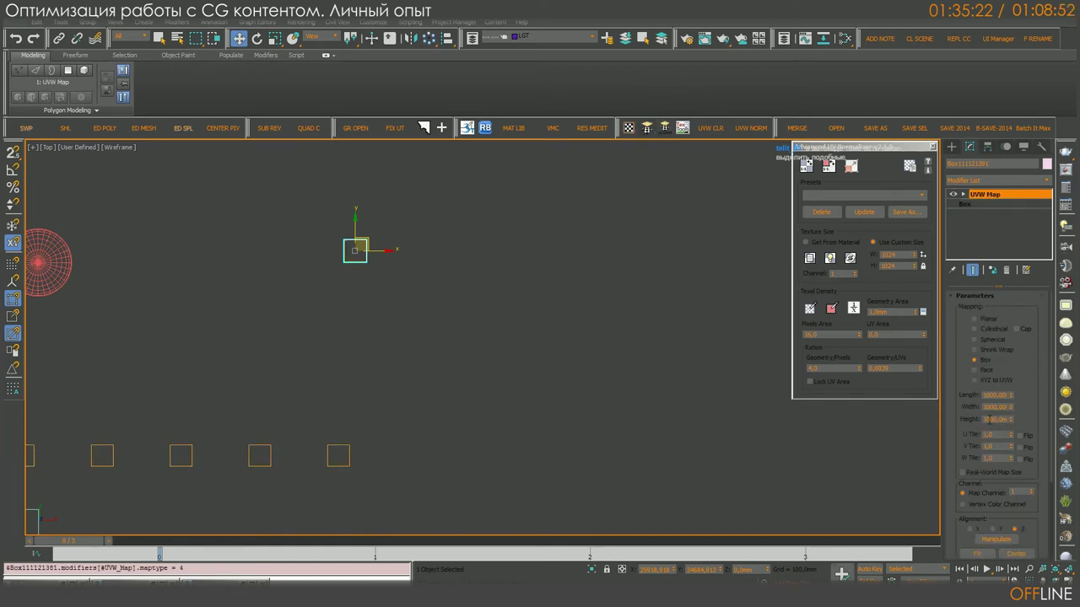
click(984, 180)
click(595, 292)
middle_drag(543, 282, 574, 275)
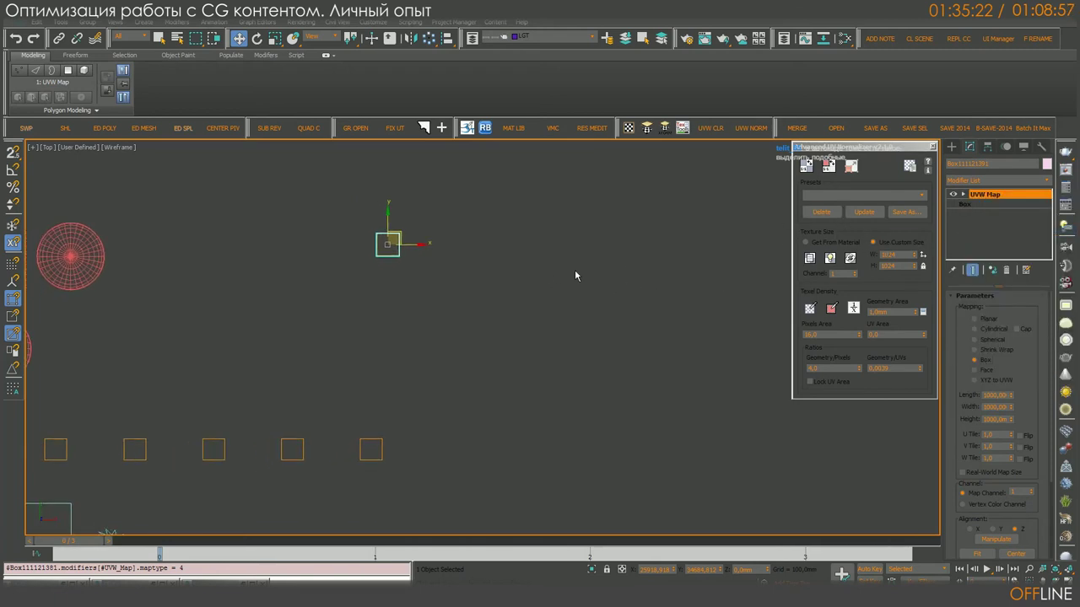
scroll(574, 275, up, 3)
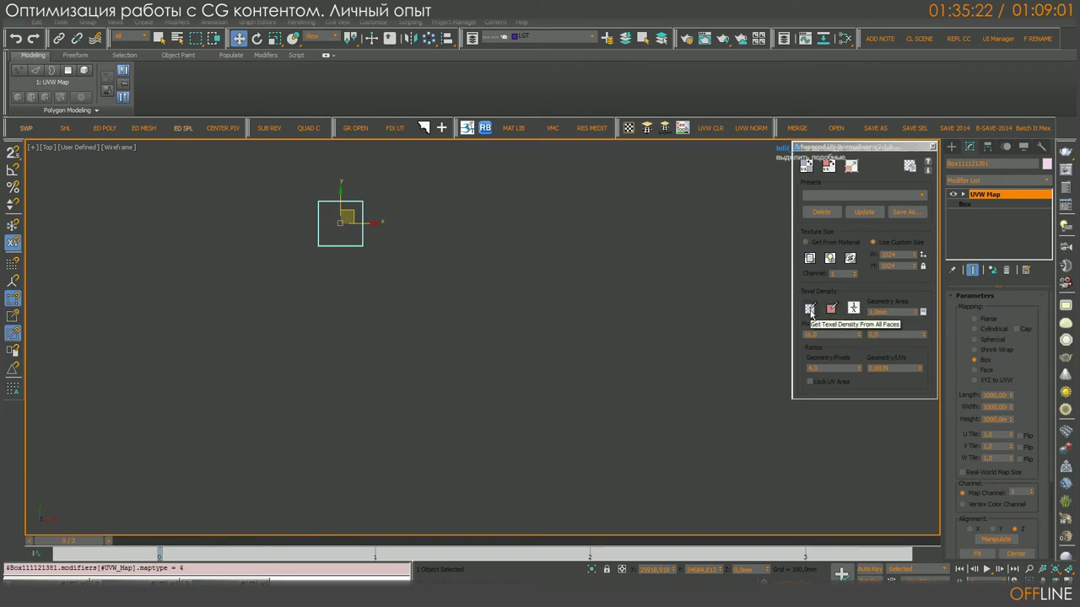
right_click(1000, 198)
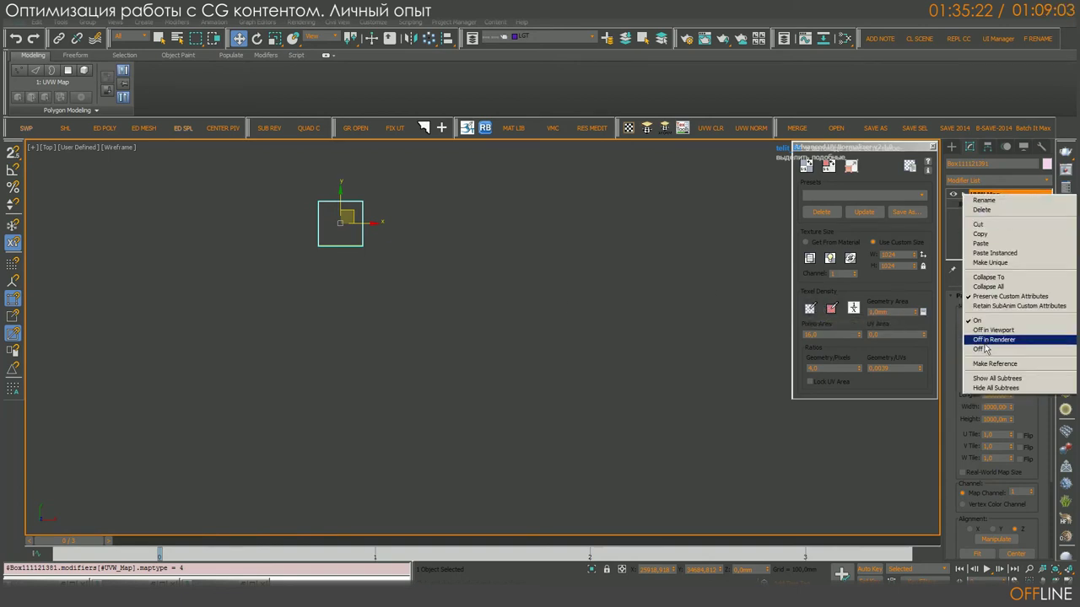
click(995, 280)
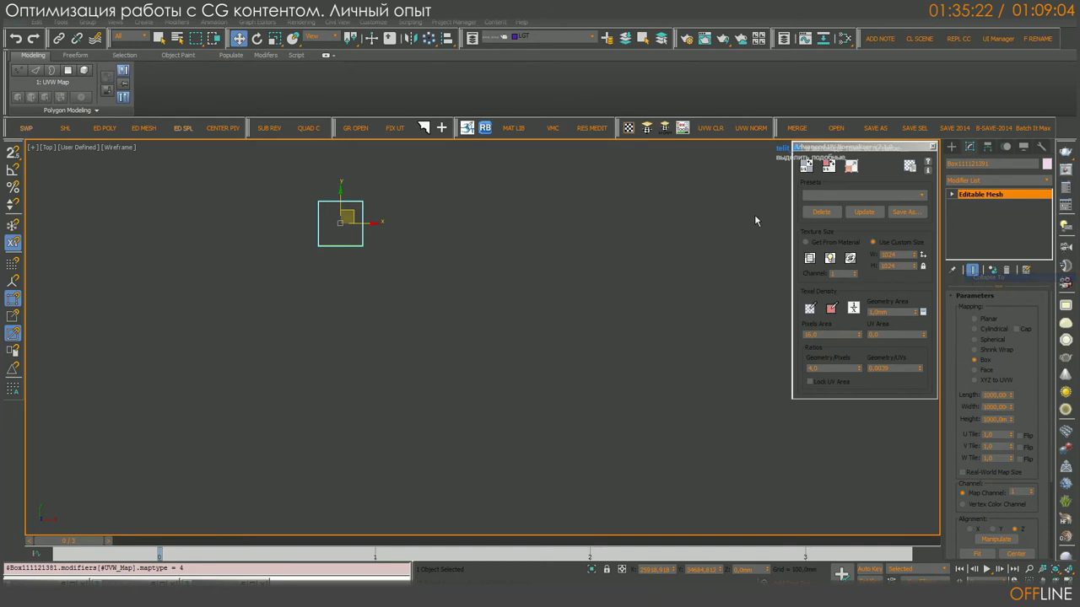
click(628, 127)
key(u)
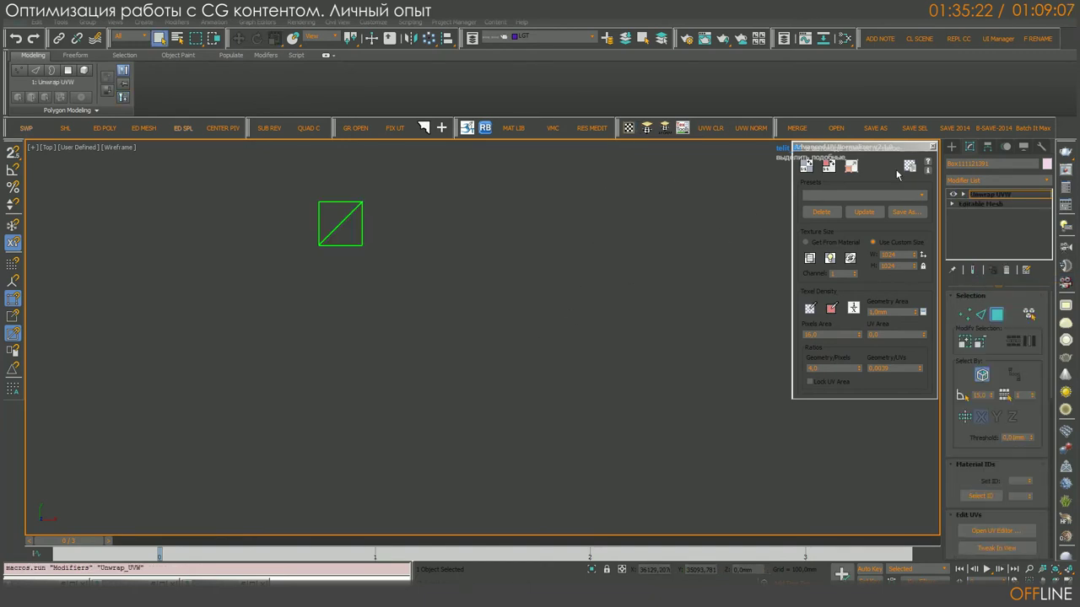
right_click(987, 196)
click(989, 210)
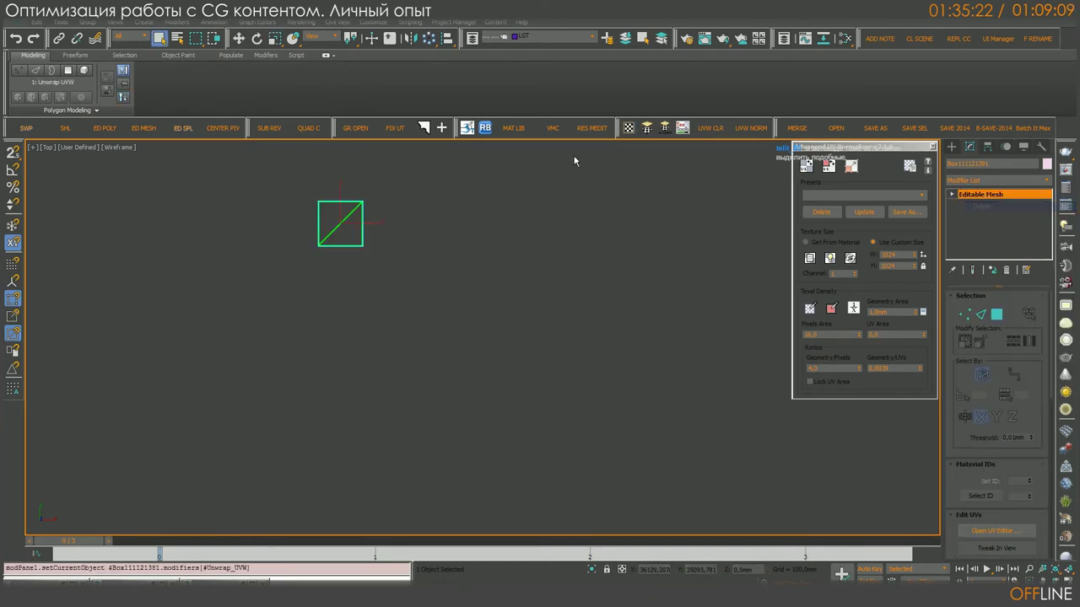
Step: Convert the box to Editable Poly and add an Unwrap UVW modifier
right_click(566, 223)
mouse_move(651, 391)
click(717, 400)
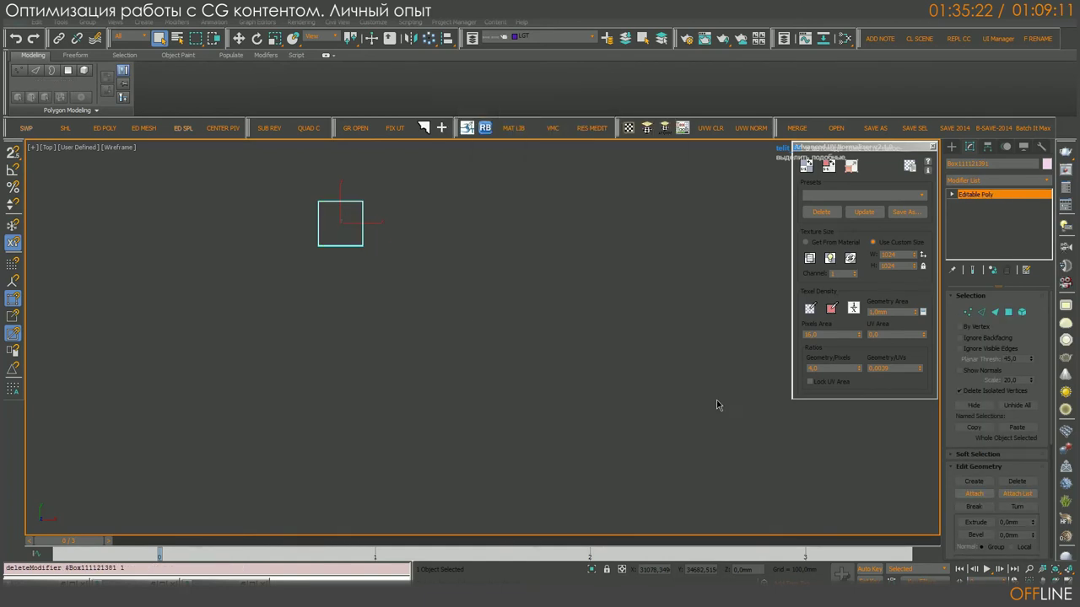
click(636, 130)
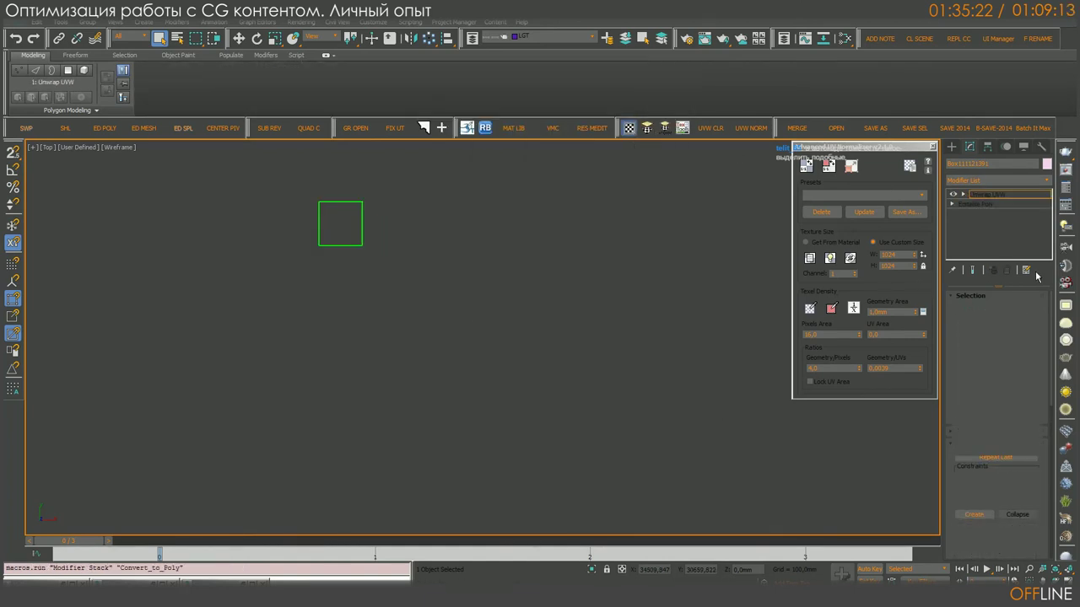
Step: Select the box's top polygon in Unwrap UVW and get the texel density from all faces with Advanced UV Normalizer
click(352, 240)
click(351, 241)
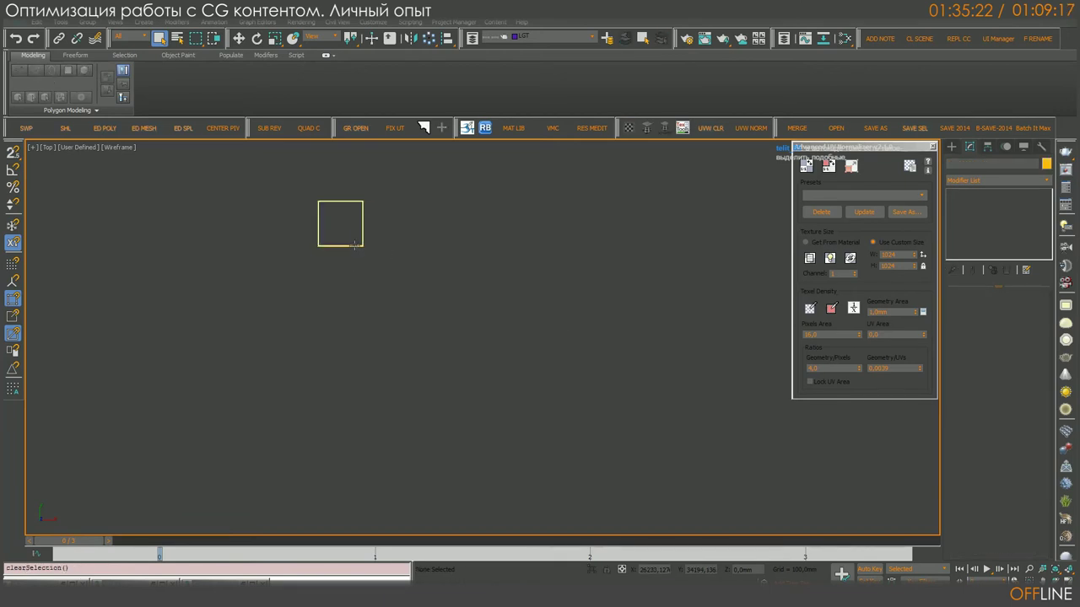
click(996, 314)
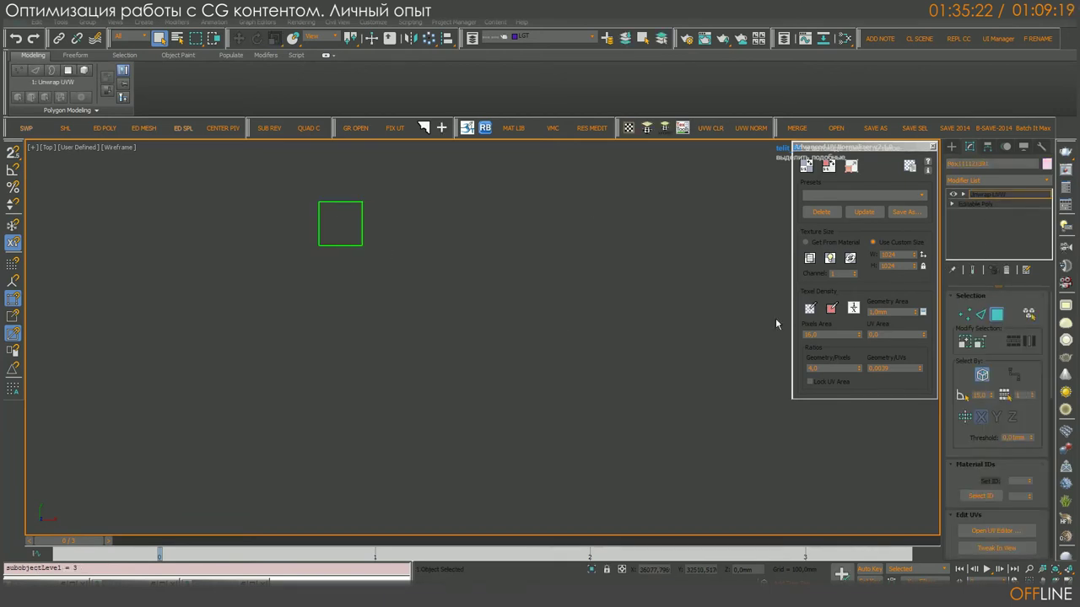
click(356, 238)
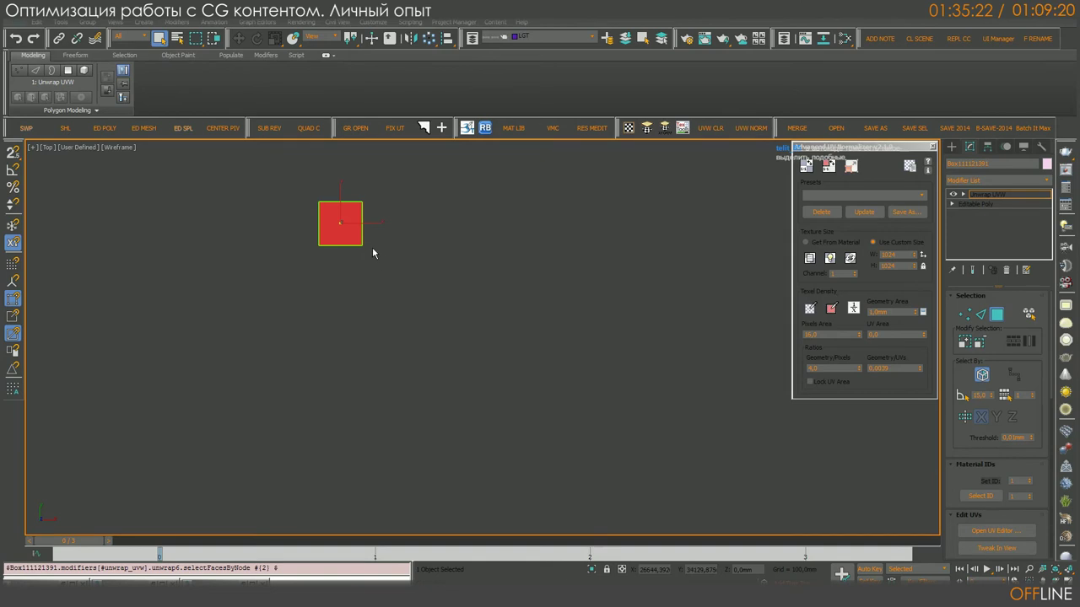
click(811, 309)
middle_drag(622, 309, 698, 344)
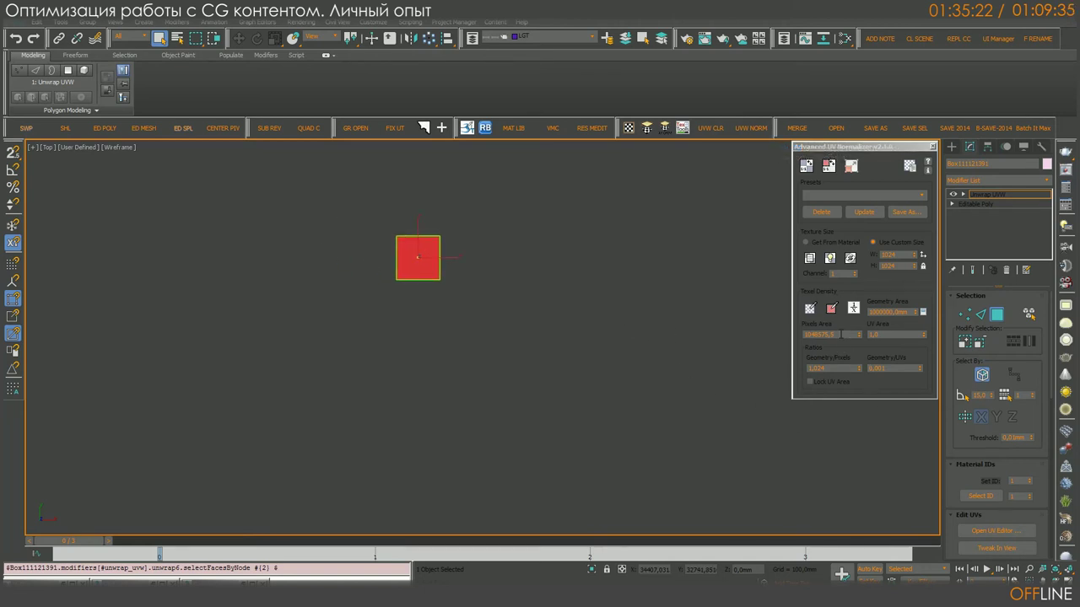
click(800, 338)
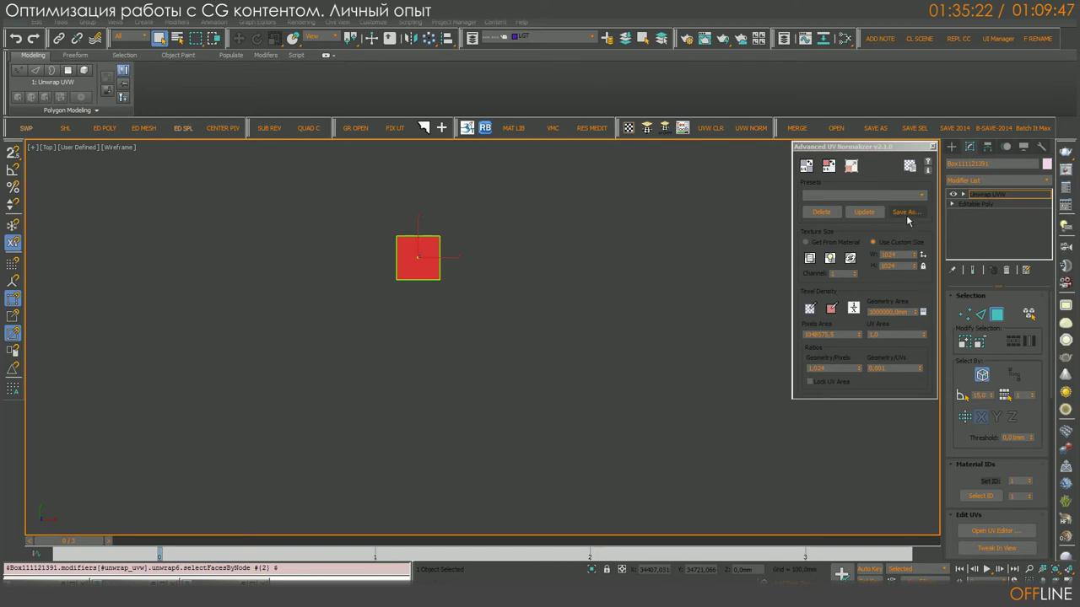
Step: Save the captured texel density as a new Advanced UV Normalizer preset named 122335
click(859, 197)
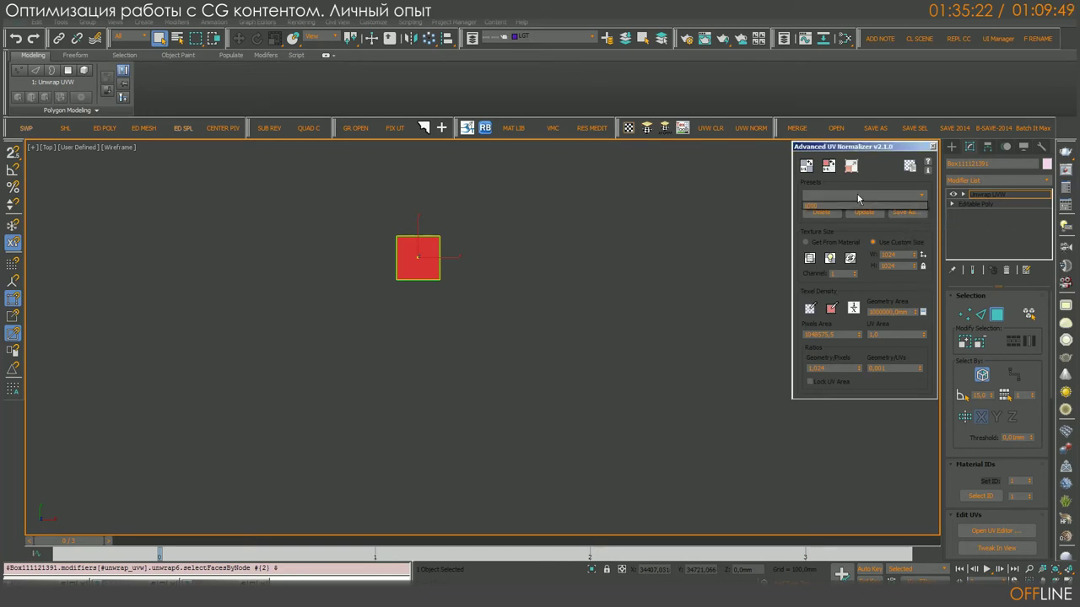
click(859, 197)
click(903, 212)
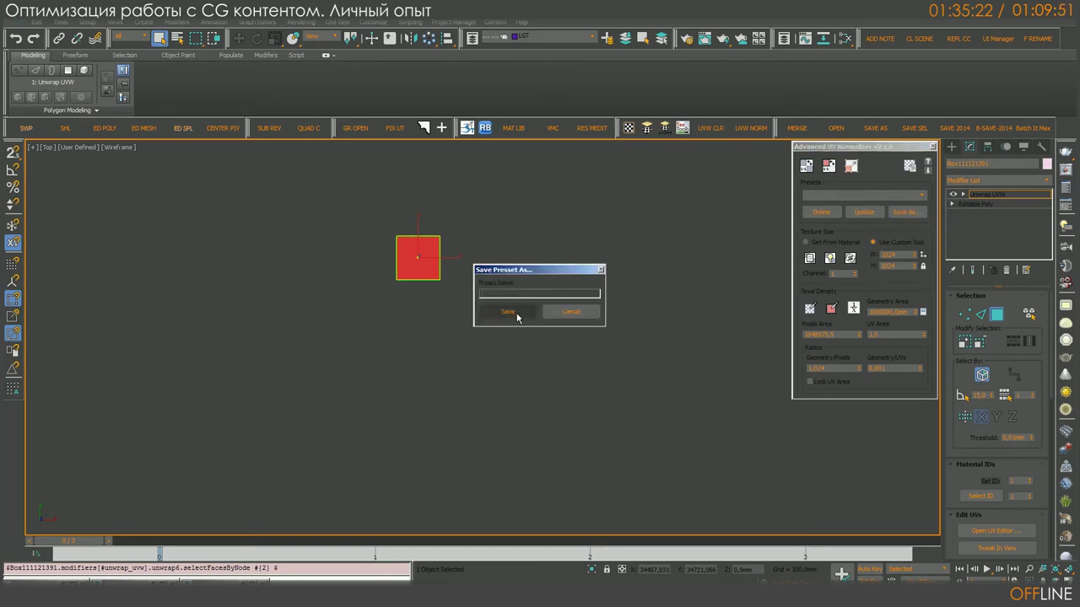
click(510, 312)
Step: Review the saved presets and load the 1000 preset in Advanced UV Normalizer
click(906, 198)
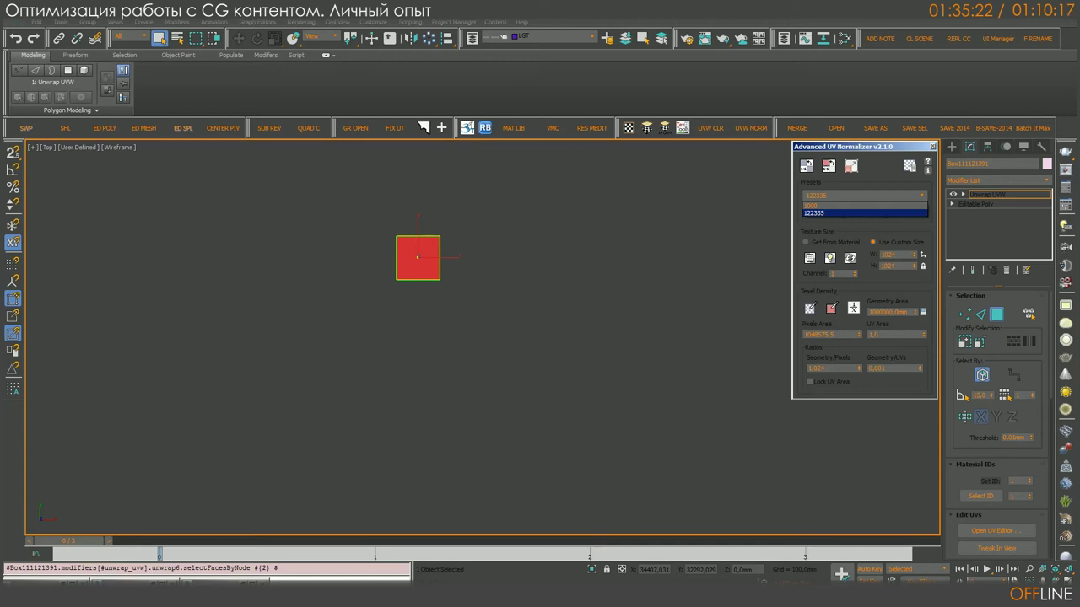
click(582, 285)
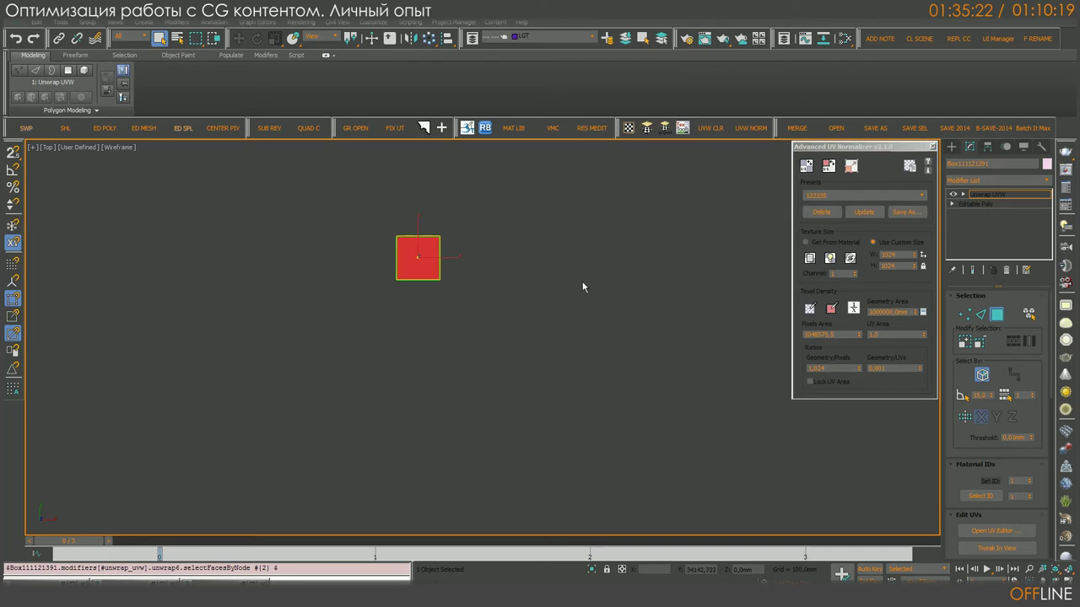
click(907, 193)
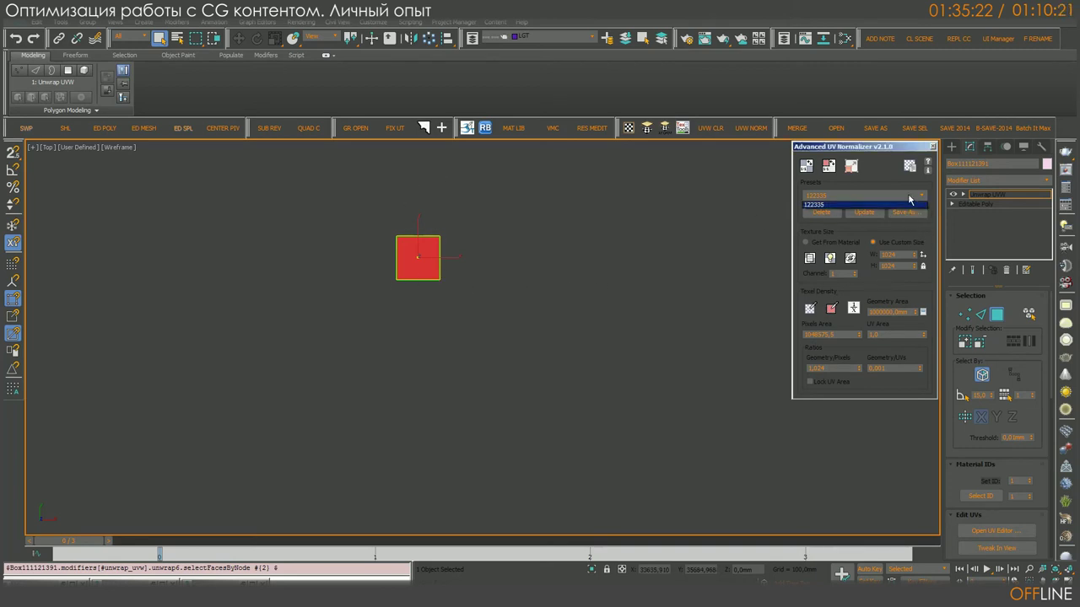
click(823, 208)
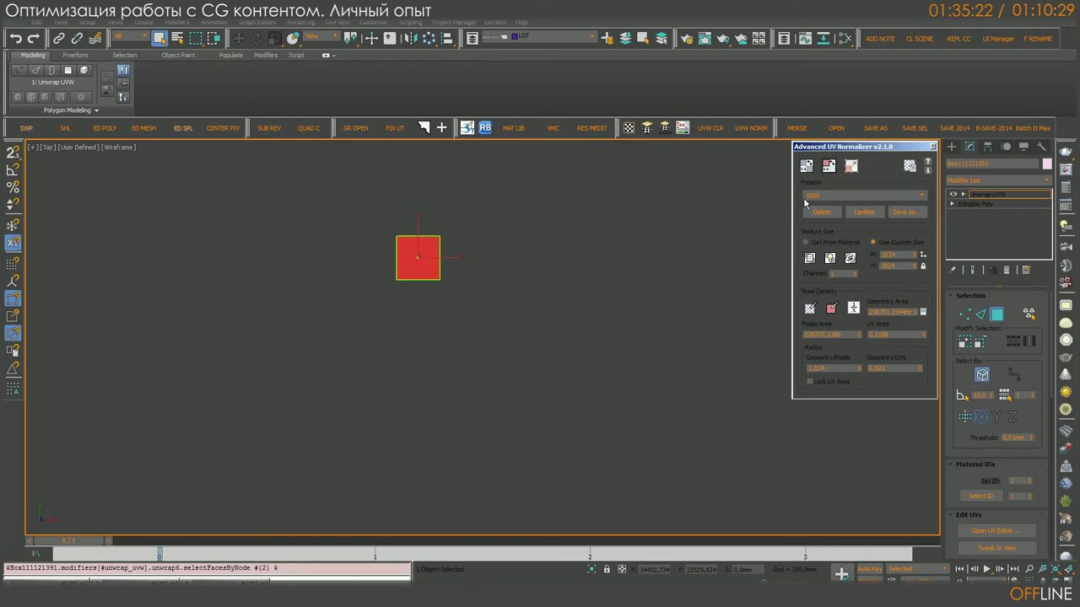
Step: Frame the box in the Perspective view of the four-viewport layout and place the Advanced UV Normalizer window beside it
click(1040, 577)
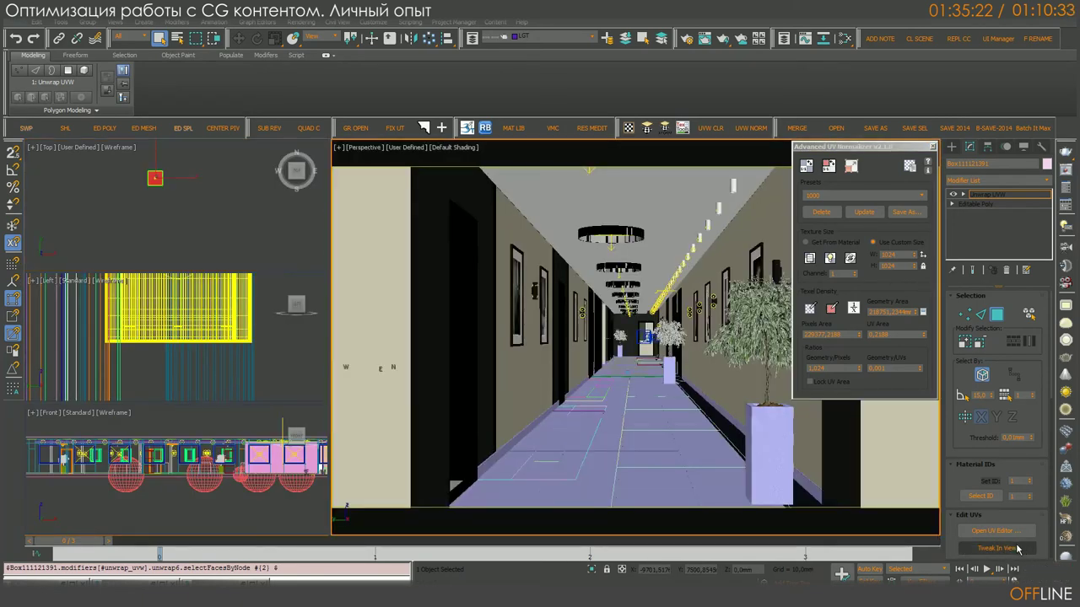
key(z)
alt+middle_drag(629, 397, 596, 286)
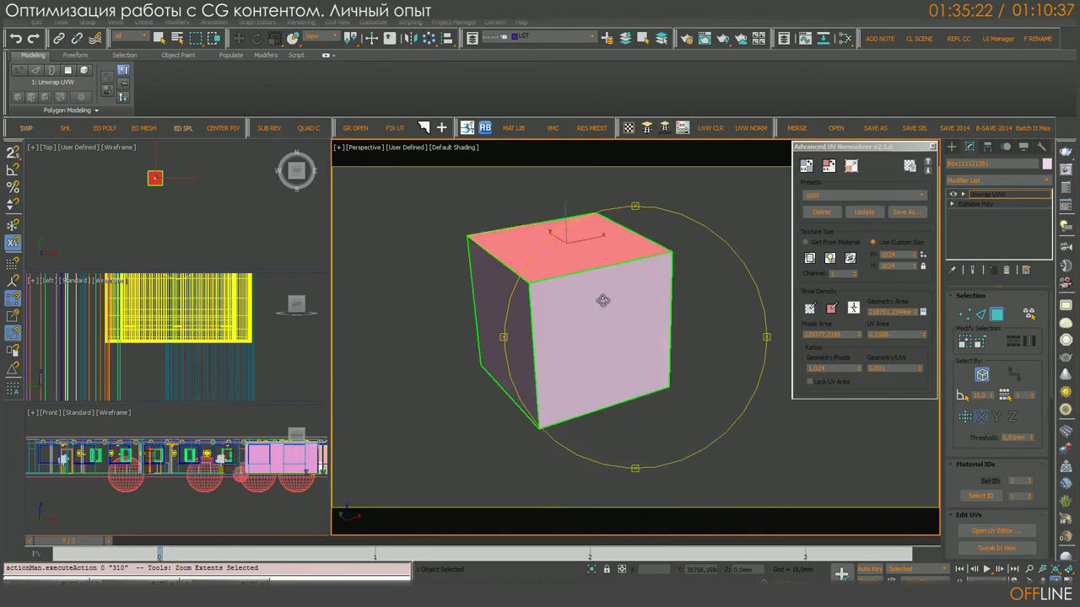
drag(842, 146, 772, 180)
middle_drag(589, 343, 490, 347)
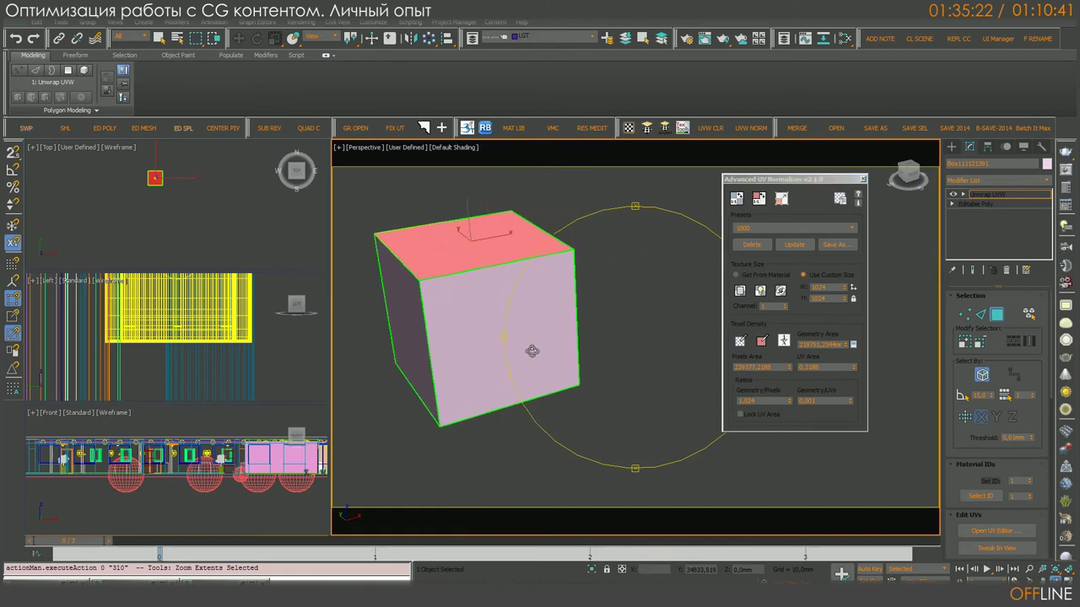
drag(535, 351, 562, 357)
key(q)
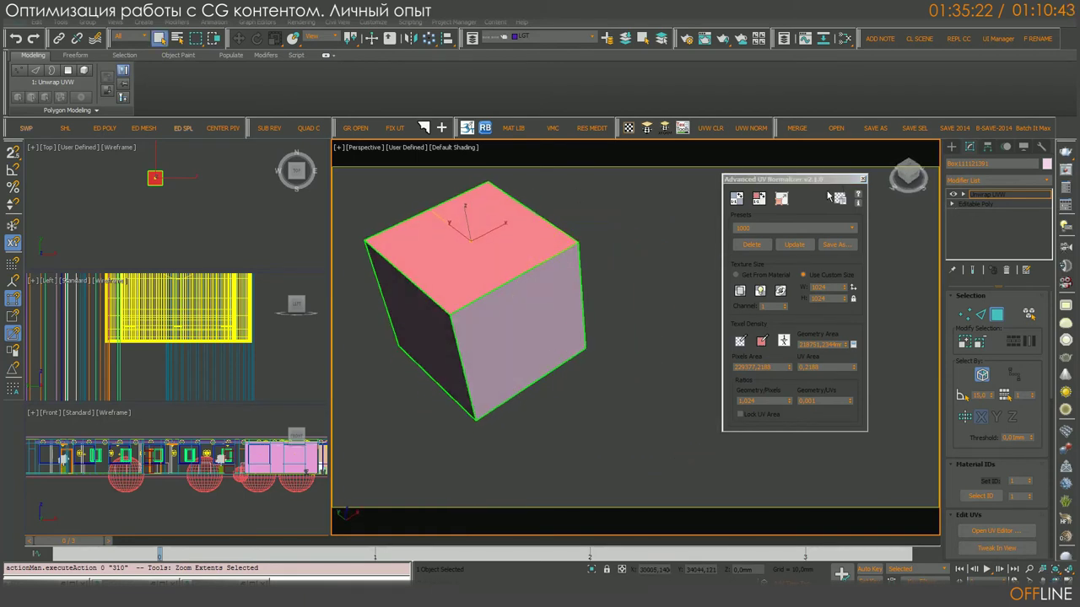
Step: Open the Slate Material Editor and examine the View11 material node graph
click(845, 39)
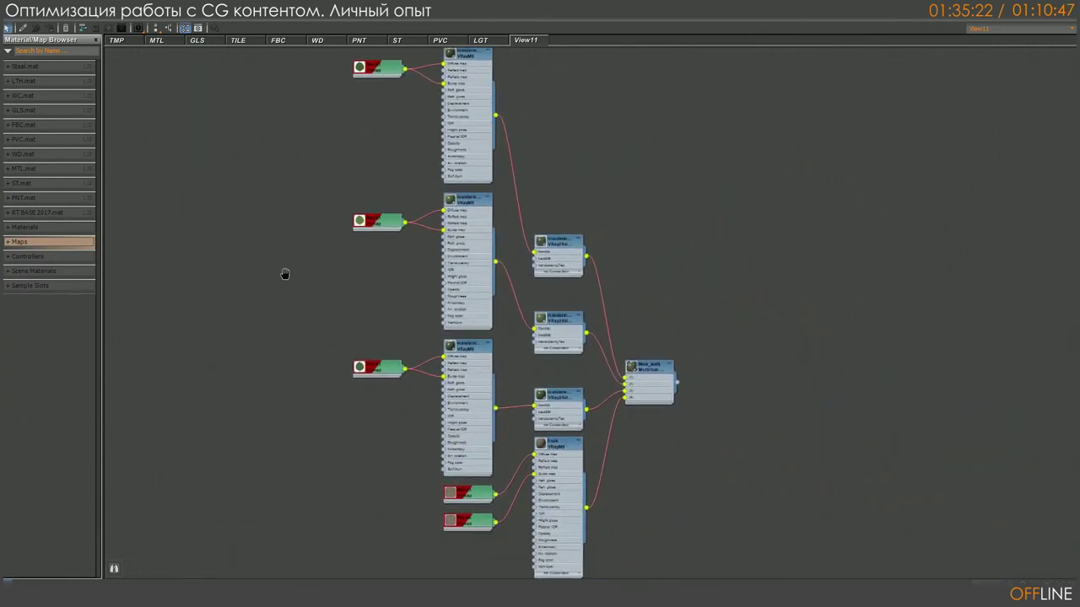
middle_drag(283, 269, 452, 307)
middle_drag(315, 265, 294, 290)
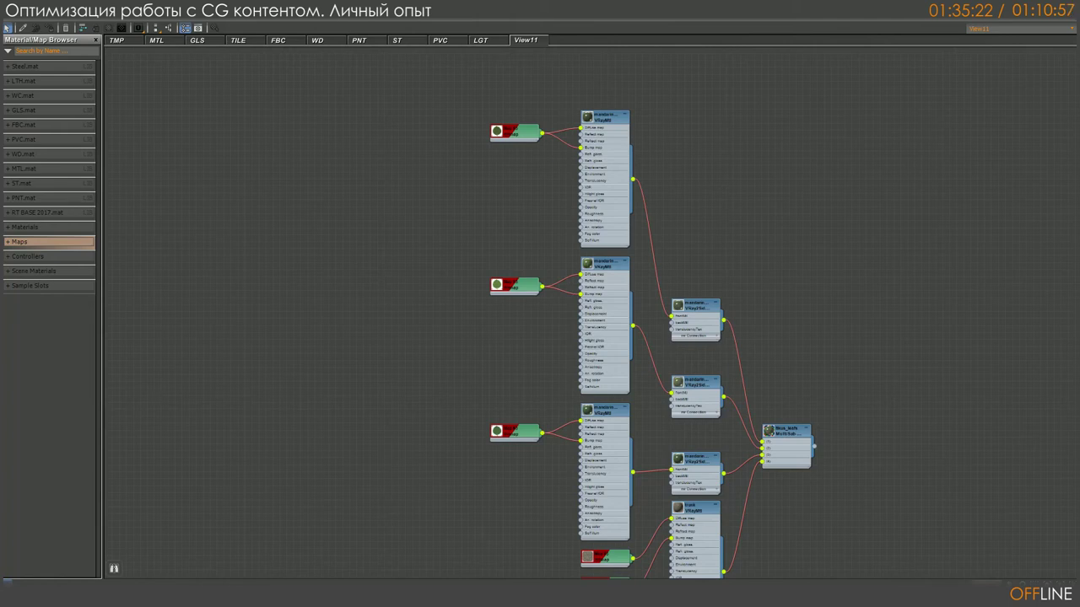
middle_drag(248, 278, 308, 302)
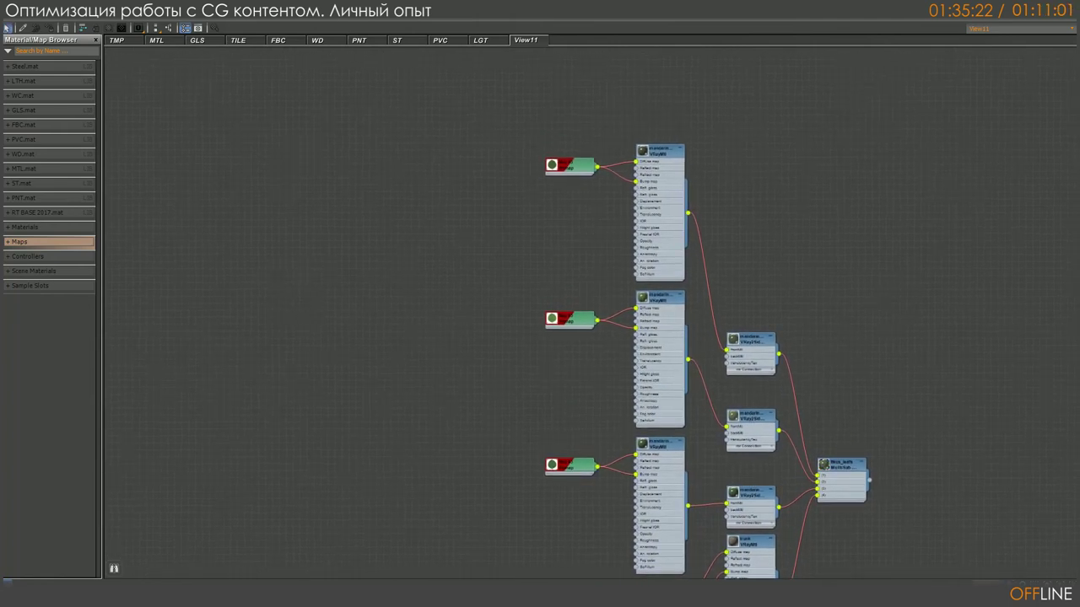
middle_drag(237, 191, 168, 211)
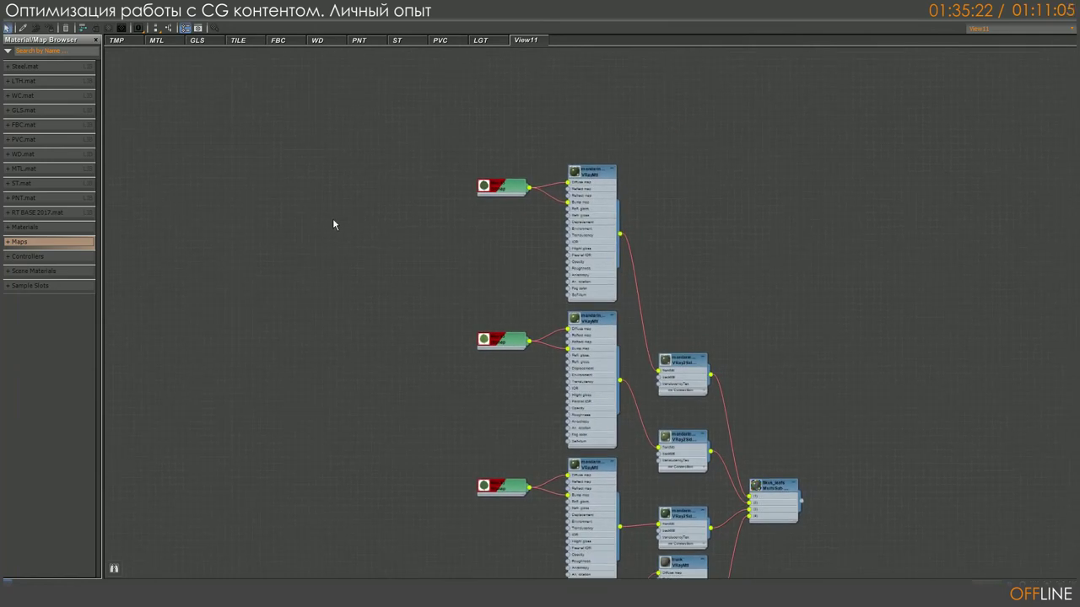
middle_drag(333, 225, 234, 181)
mouse_move(756, 282)
middle_down()
mouse_move(501, 239)
mouse_move(534, 240)
middle_up()
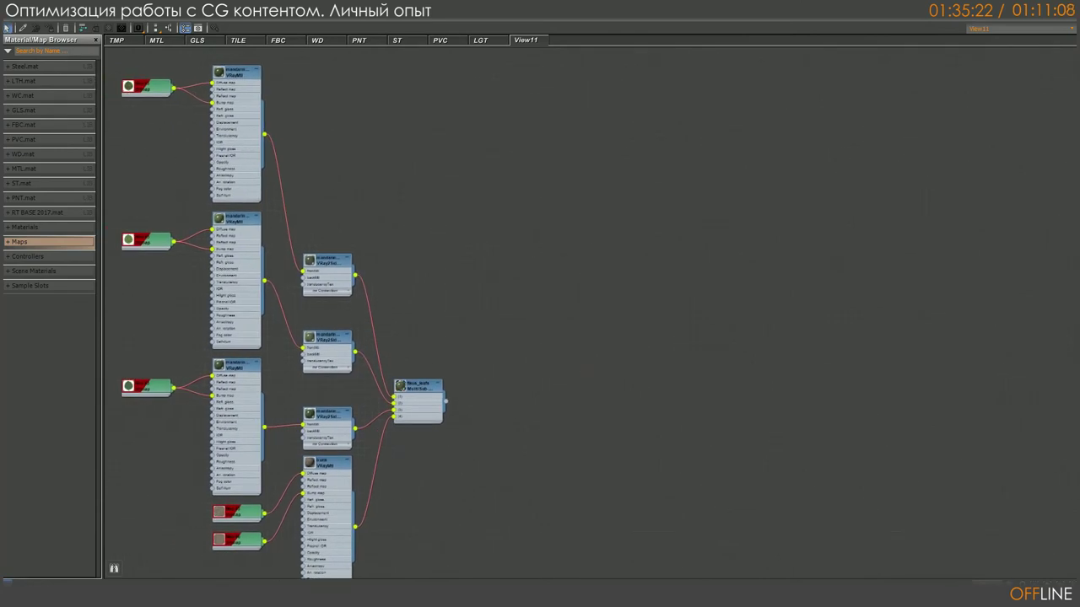
Step: Examine the material node graphs in the MTL and GLS views of the Slate Material Editor
click(157, 41)
scroll(393, 253, up, 3)
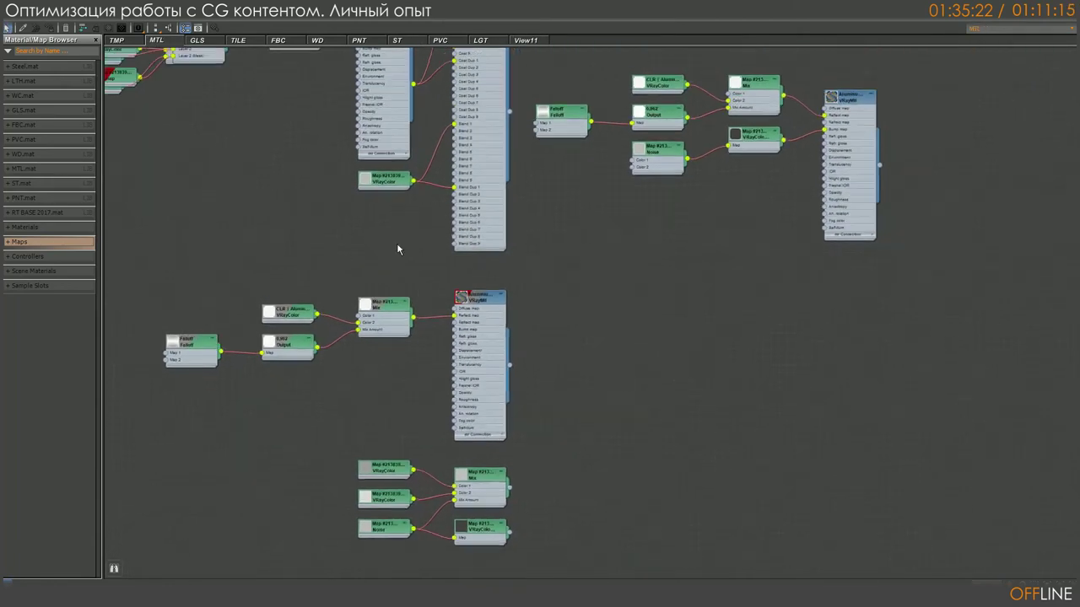
scroll(350, 164, down, 3)
scroll(398, 302, up, 2)
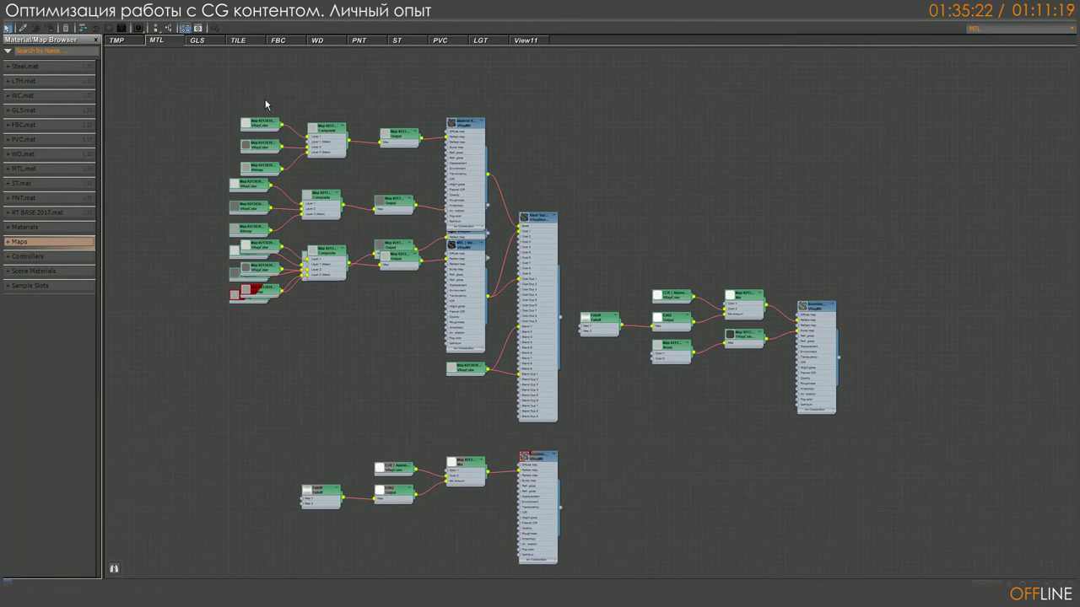
click(198, 42)
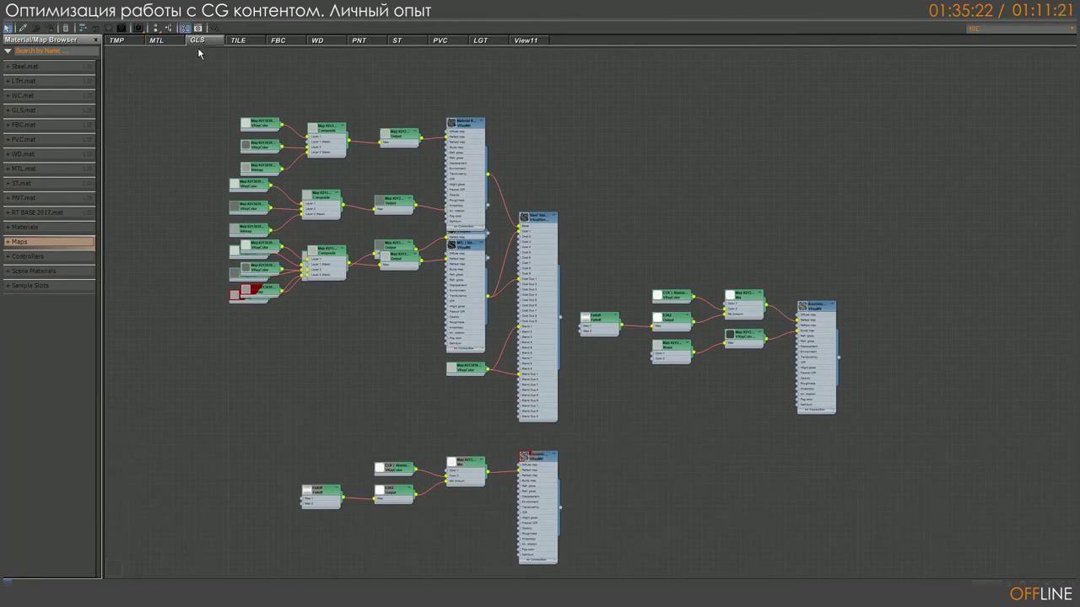
middle_drag(388, 165, 216, 423)
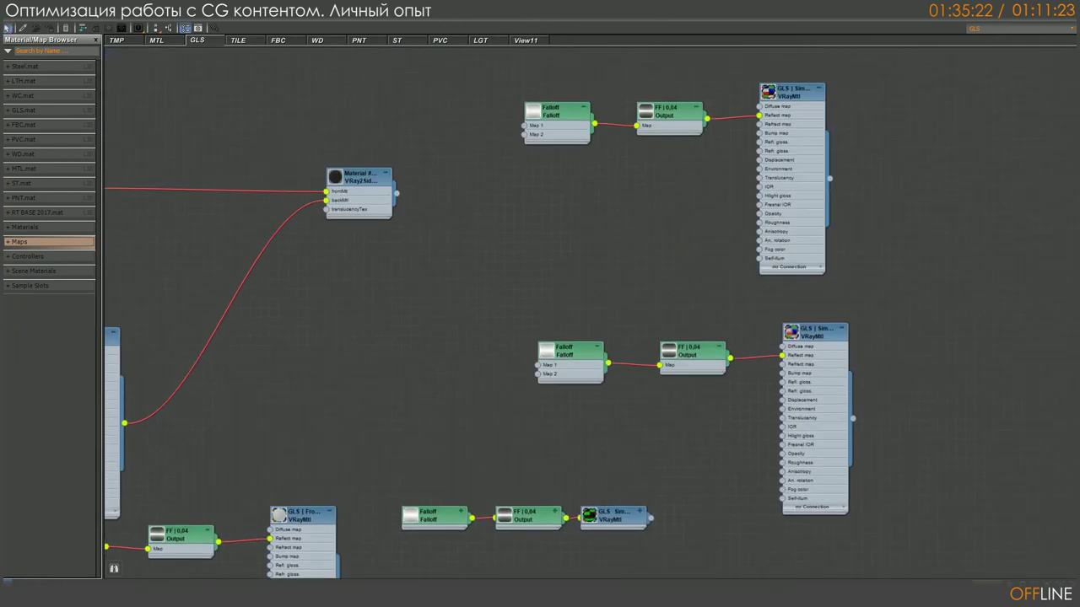
scroll(506, 327, down, 2)
middle_drag(337, 253, 519, 301)
Step: Examine the material node graphs in the TILE, FBC, WD and PNT views
click(238, 41)
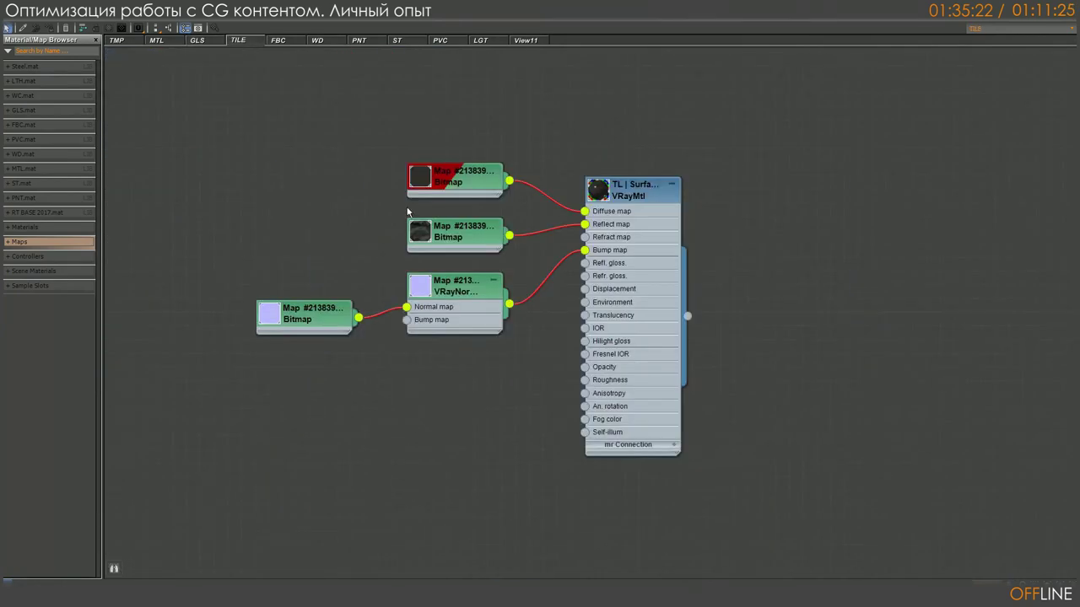
click(278, 41)
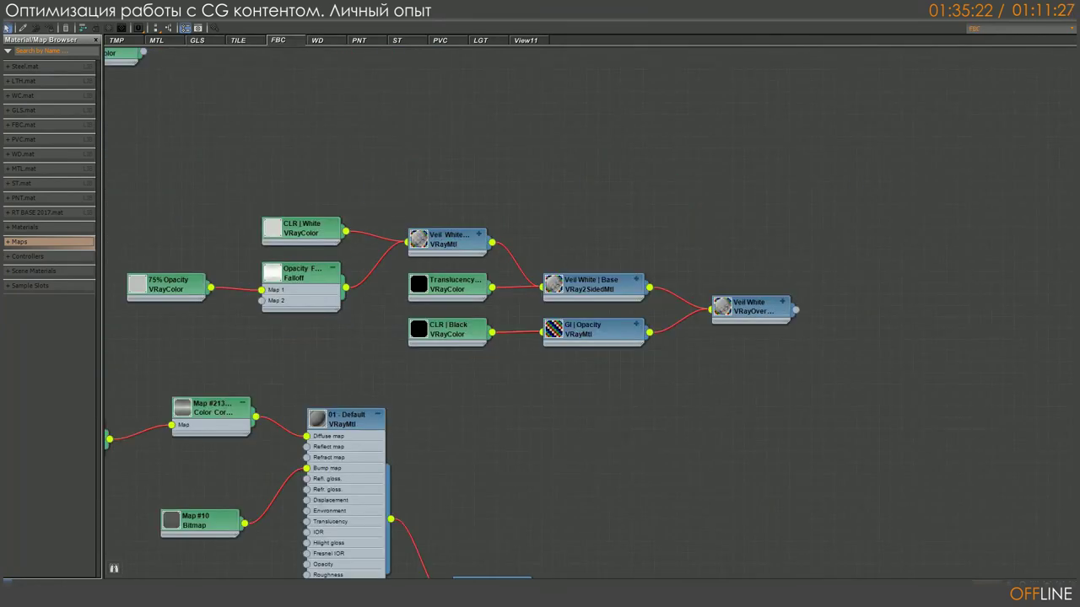
middle_drag(382, 210, 481, 248)
click(327, 41)
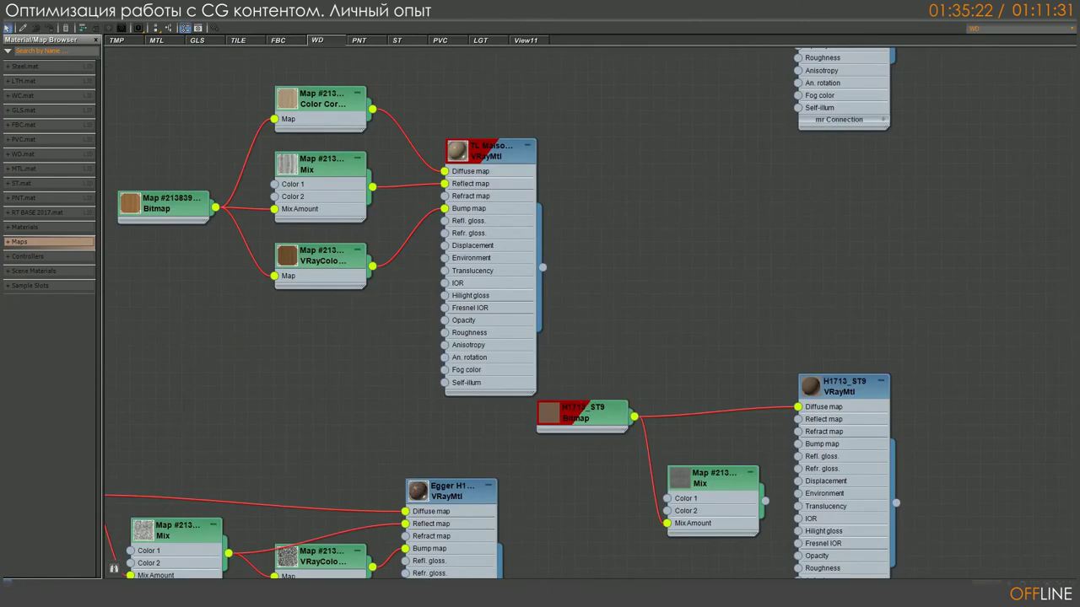
click(358, 41)
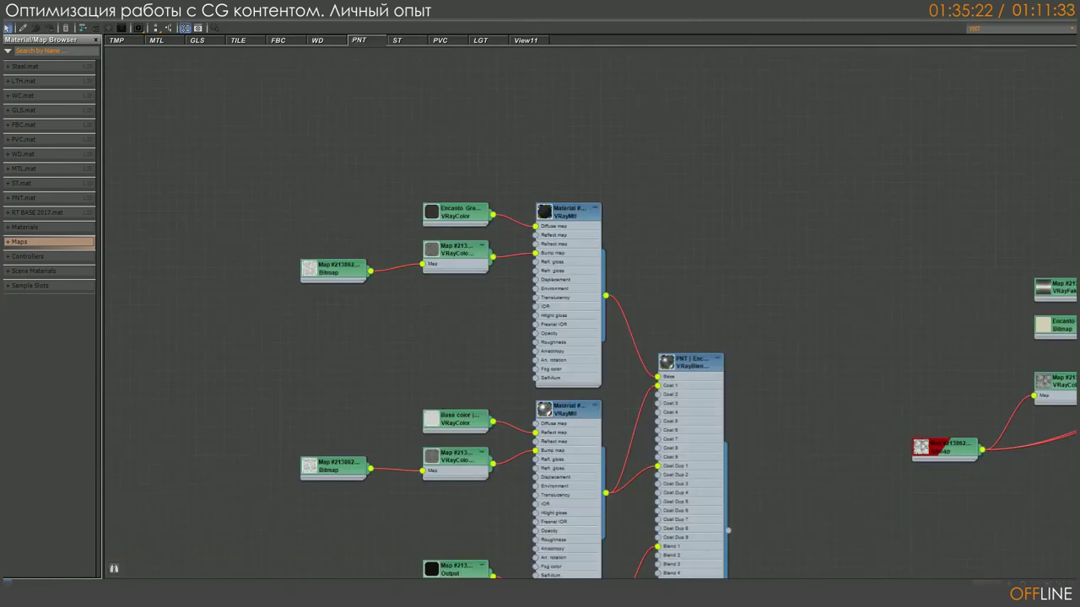
middle_drag(669, 163, 513, 130)
Step: Examine the stone material in the ST view and select its whole node tree
click(396, 40)
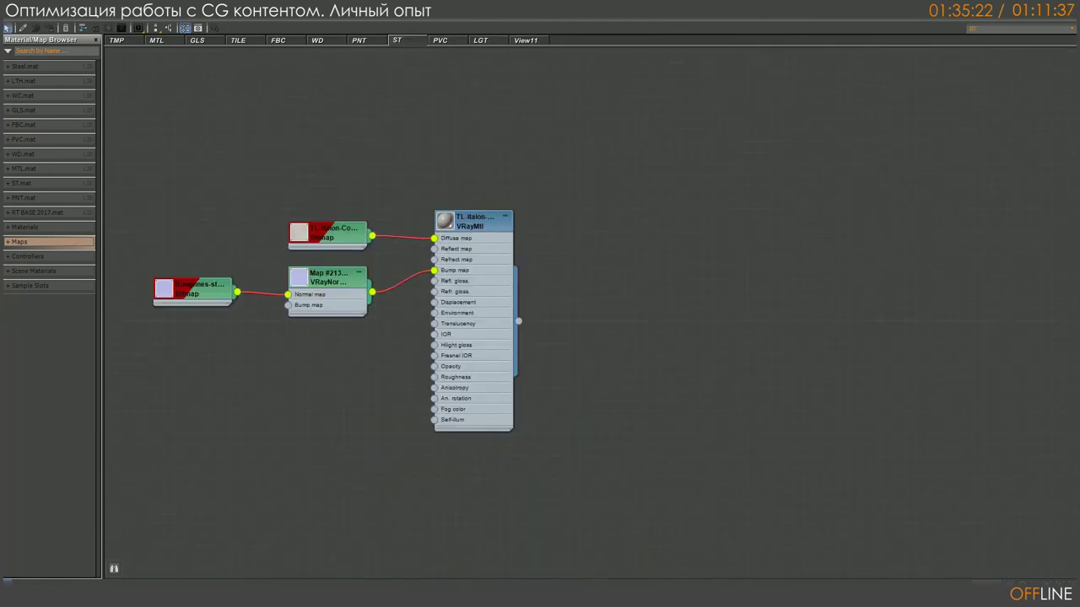
middle_drag(569, 151, 737, 164)
middle_drag(371, 152, 446, 150)
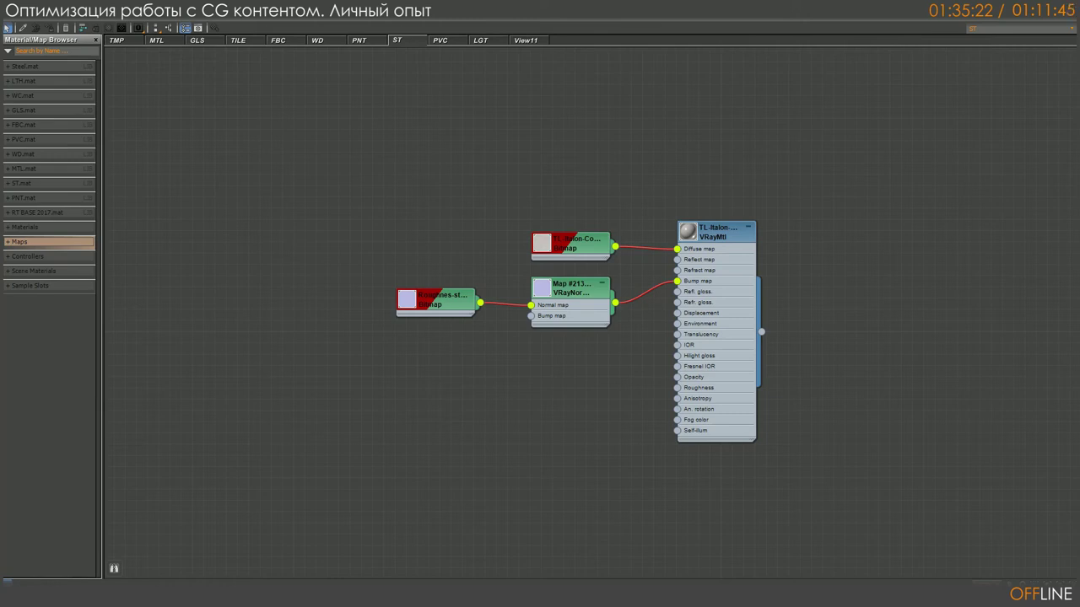
middle_drag(612, 253, 558, 175)
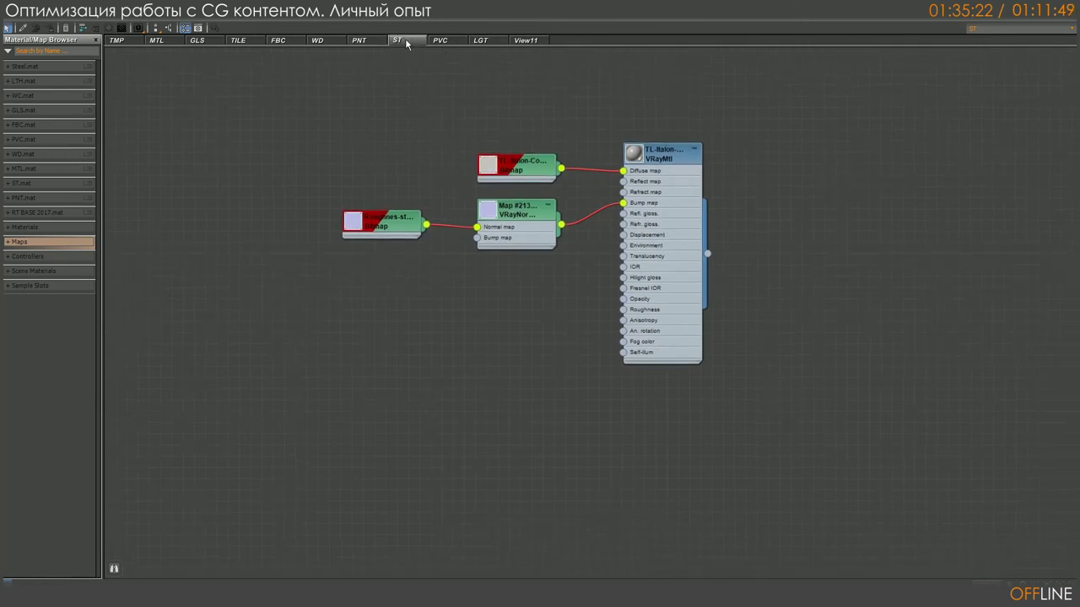
drag(340, 103, 700, 355)
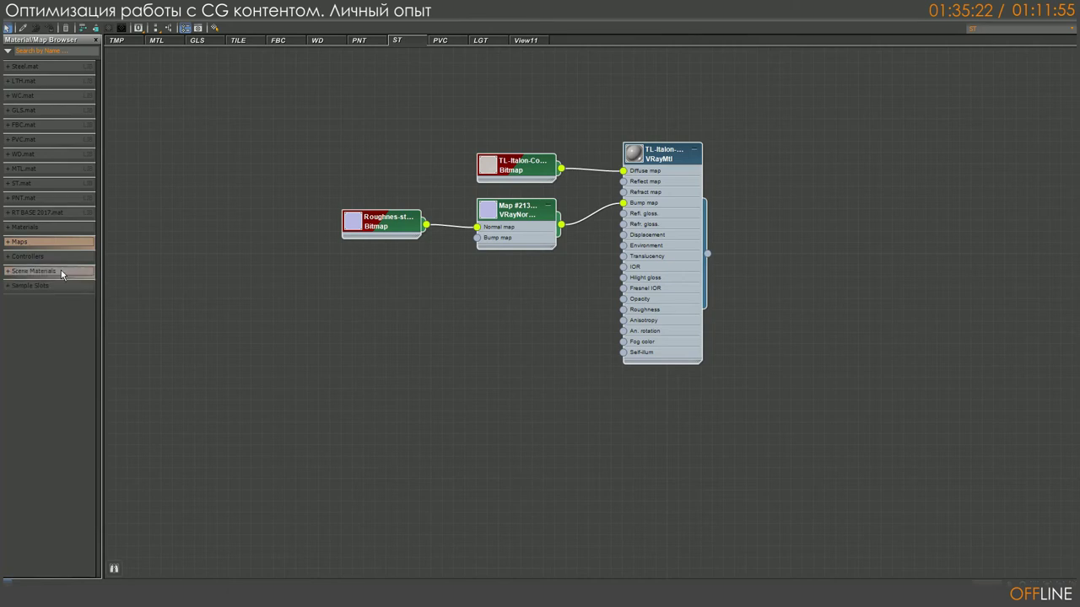
Step: Browse the full Scene Materials list in the Material/Map Browser, then collapse it
click(34, 271)
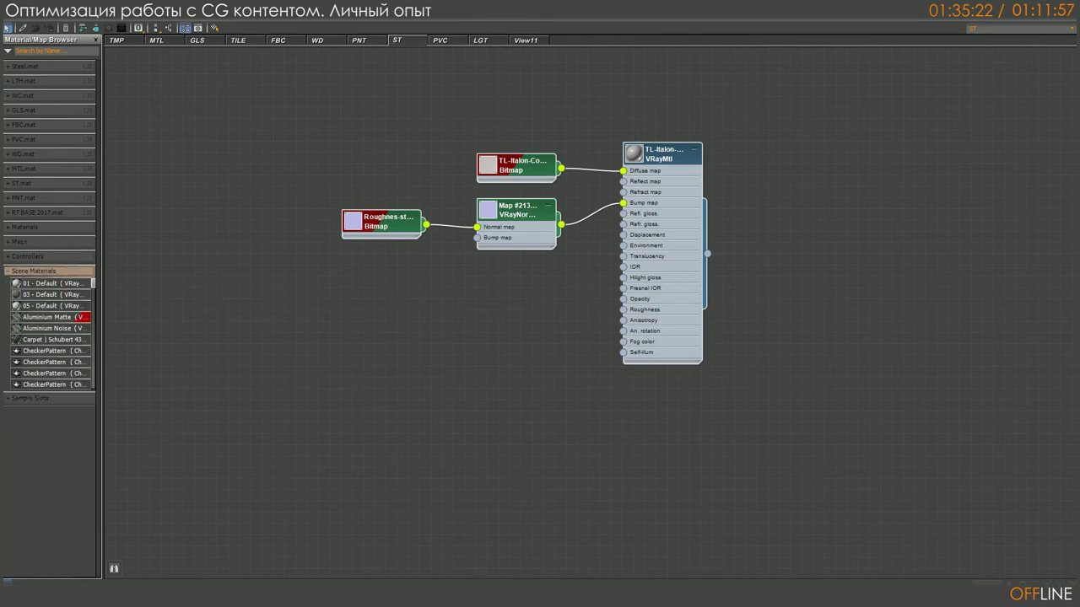
scroll(96, 301, down, 5)
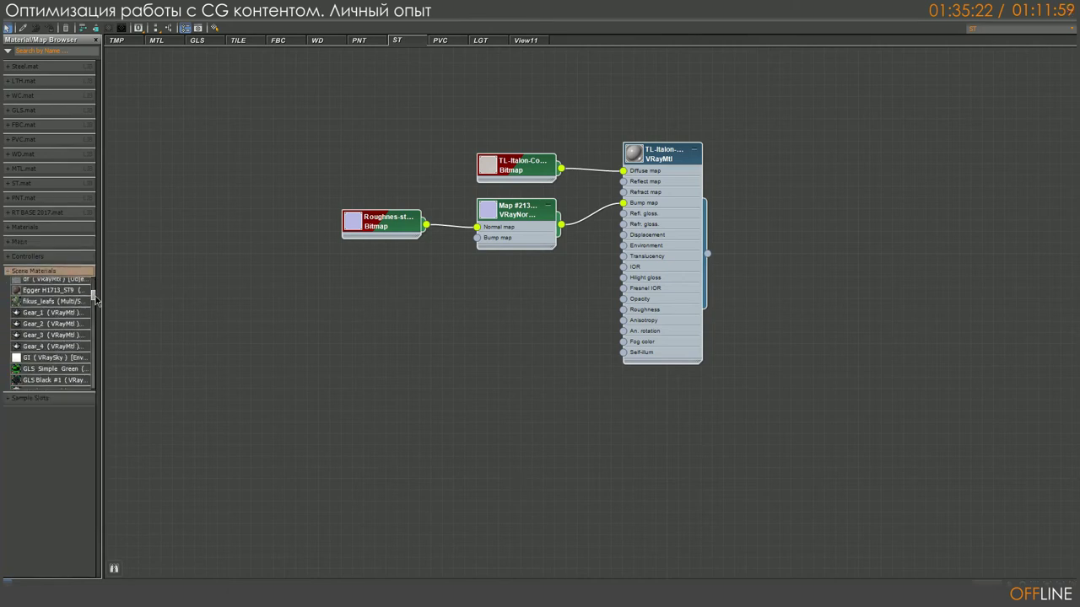
drag(97, 301, 95, 376)
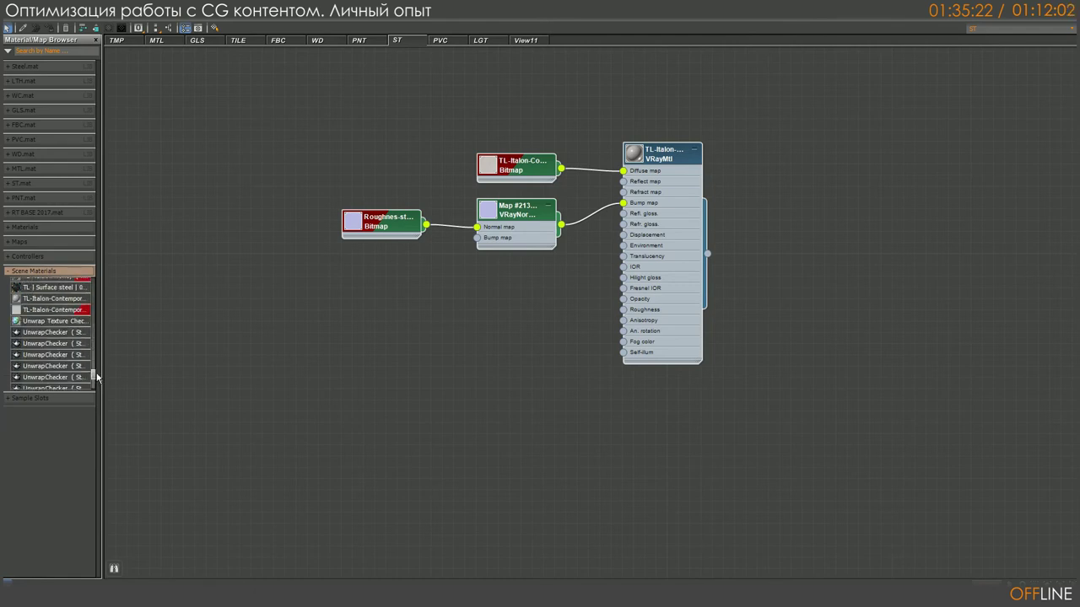
click(59, 271)
mouse_move(260, 348)
middle_down()
mouse_move(313, 354)
mouse_move(240, 346)
middle_up()
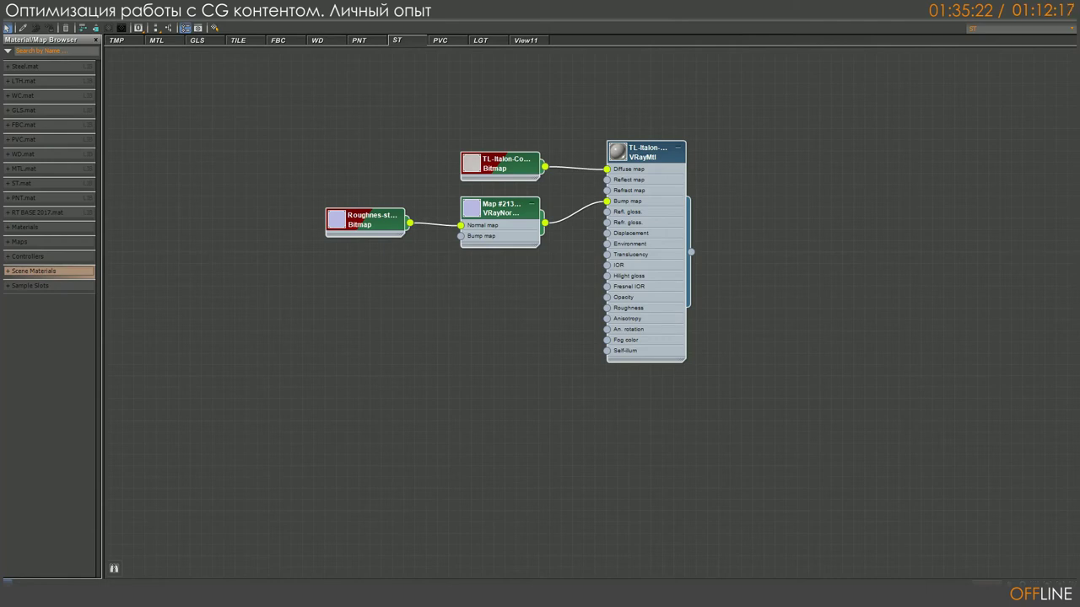
Step: Return to View11 and clear its multi-material node graph from the view
click(525, 41)
middle_drag(510, 290, 615, 301)
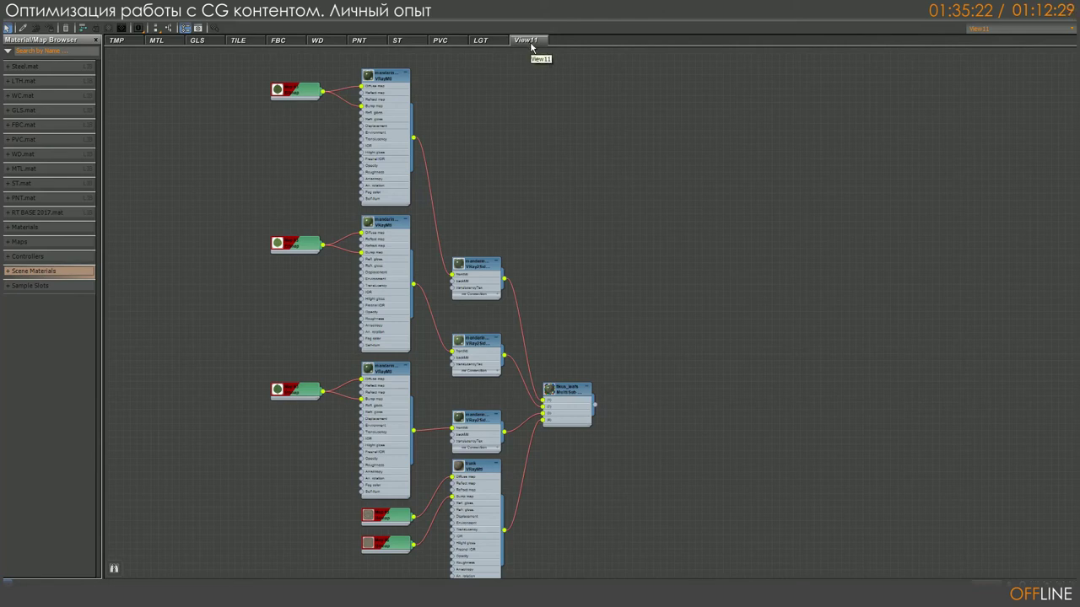
middle_drag(535, 214, 641, 321)
scroll(317, 113, down, 2)
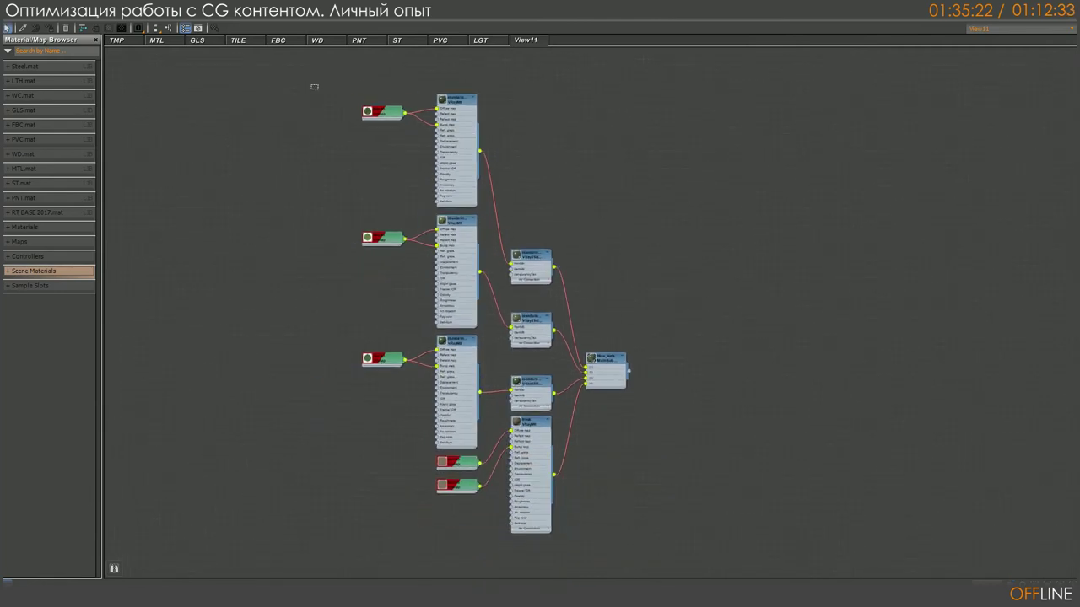
click(138, 28)
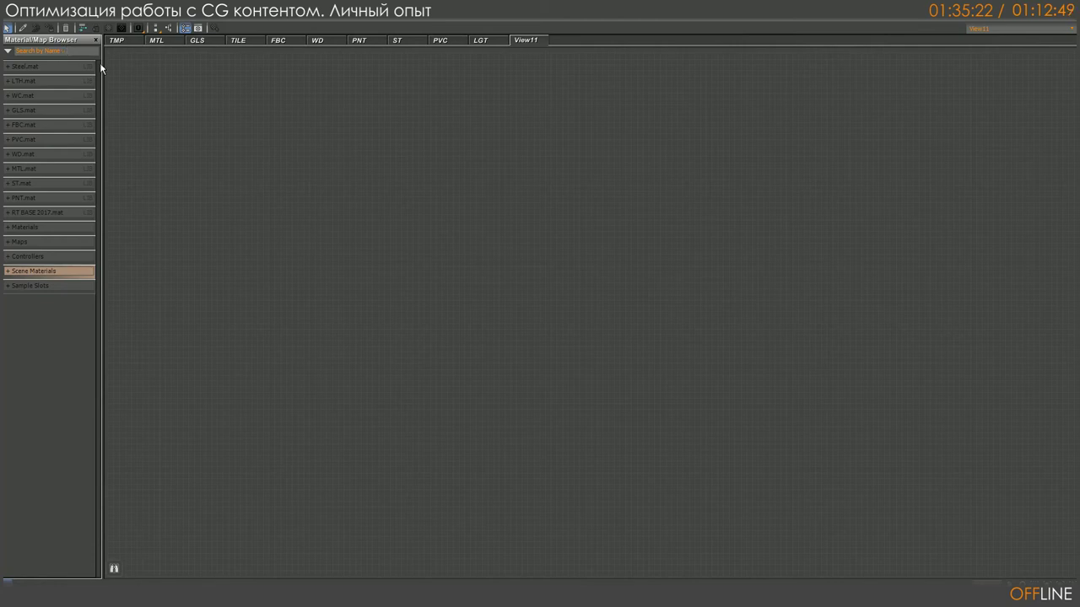
Step: Inspect the WC.mat and LTH.mat material libraries in the Material/Map Browser and collapse them again
click(37, 97)
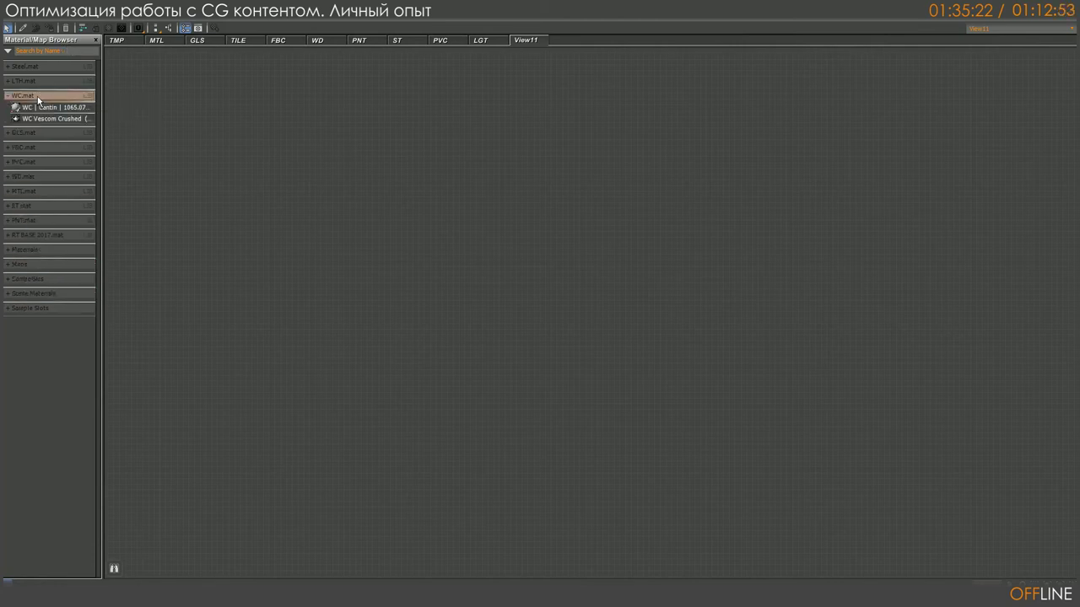
click(37, 96)
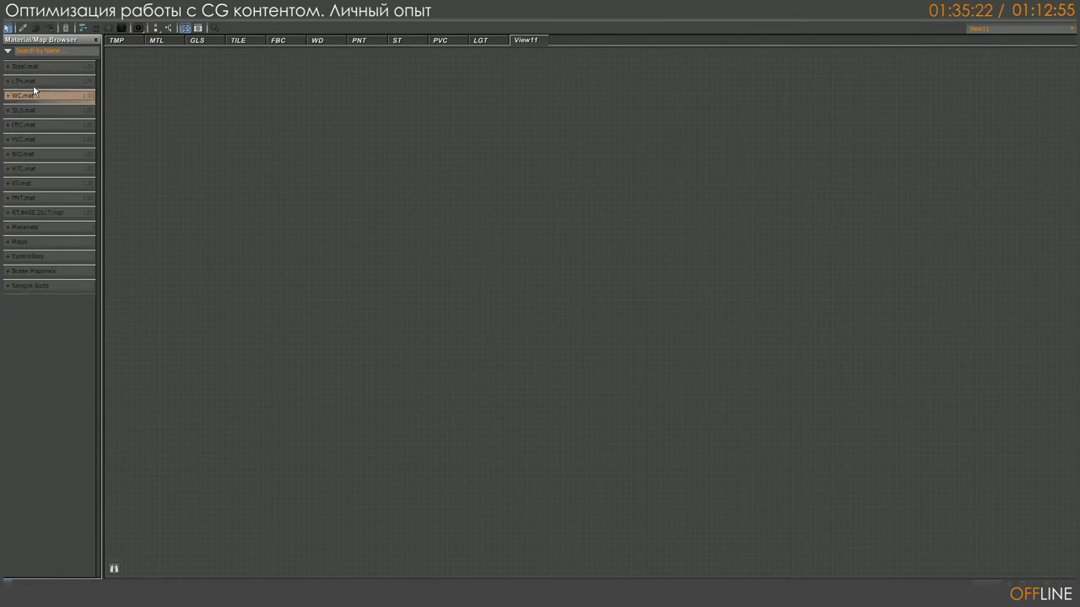
click(33, 82)
click(33, 82)
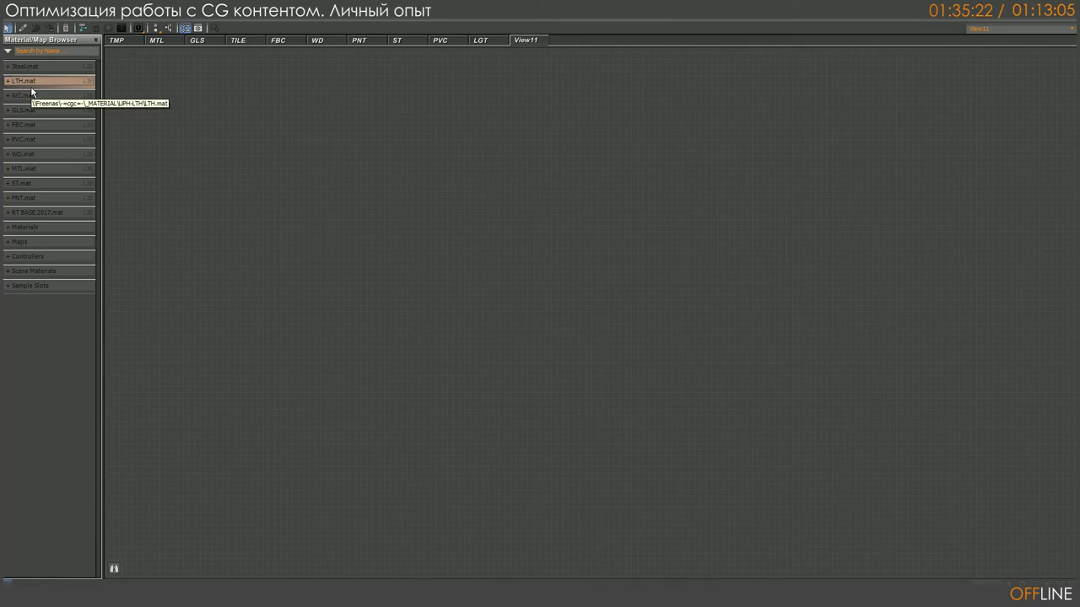
Step: Widen the Material/Map Browser to show full material names in the MTL.mat library, then collapse that library
click(51, 169)
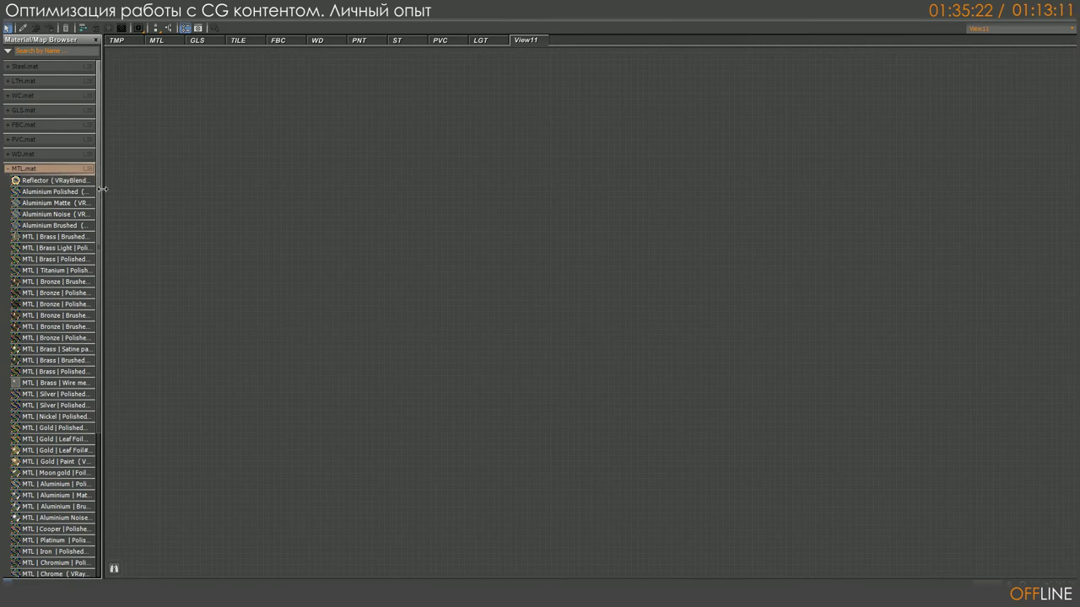
drag(101, 189, 249, 203)
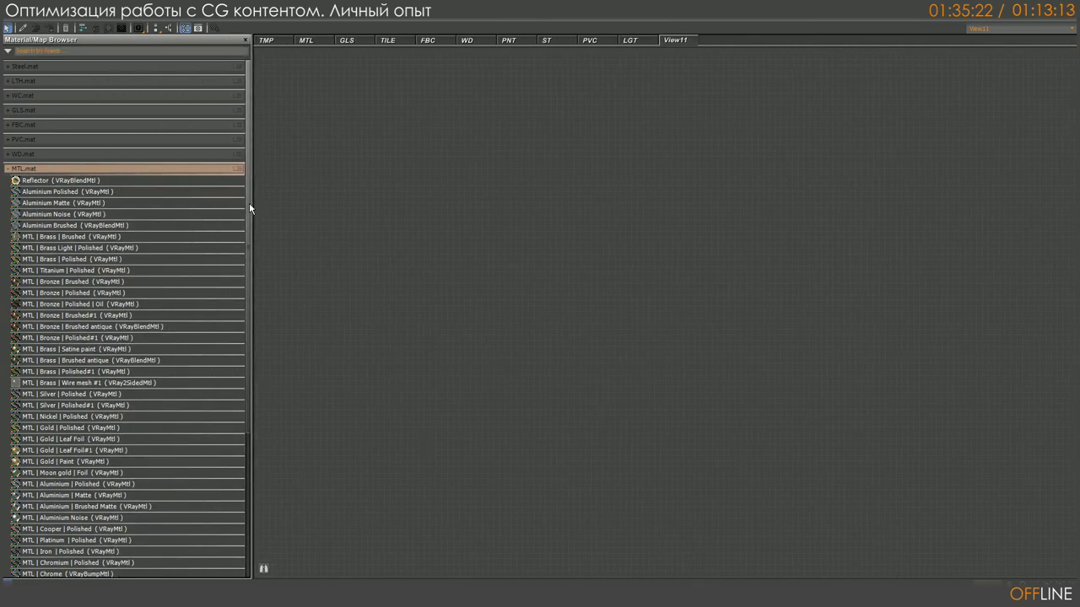
click(211, 168)
Step: Load the Egger H3129_ST9 material from the WD.mat library into View11 and inspect its node graph
click(155, 154)
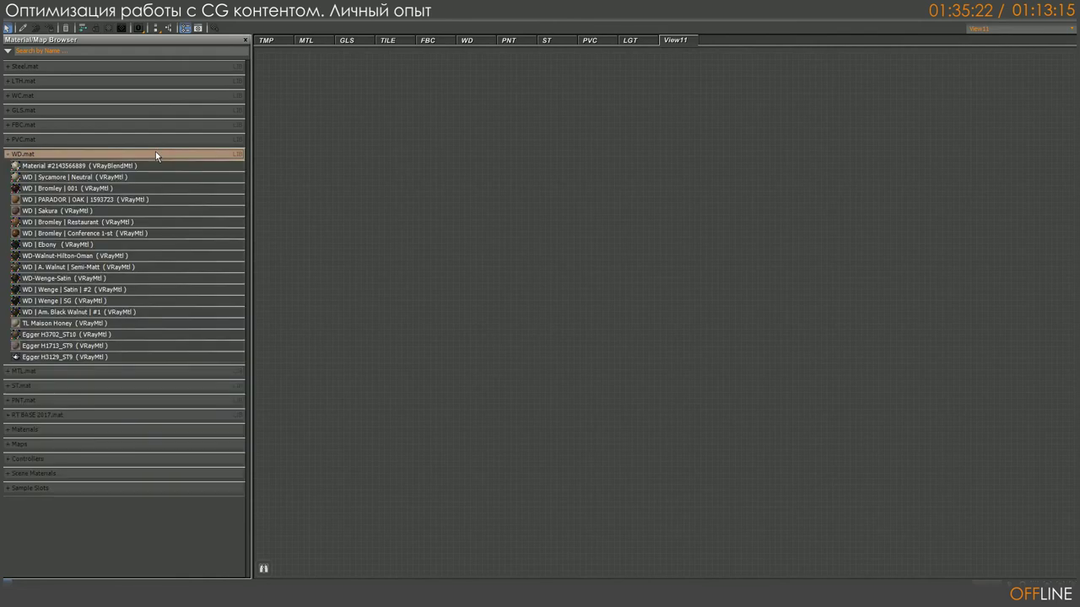
click(88, 357)
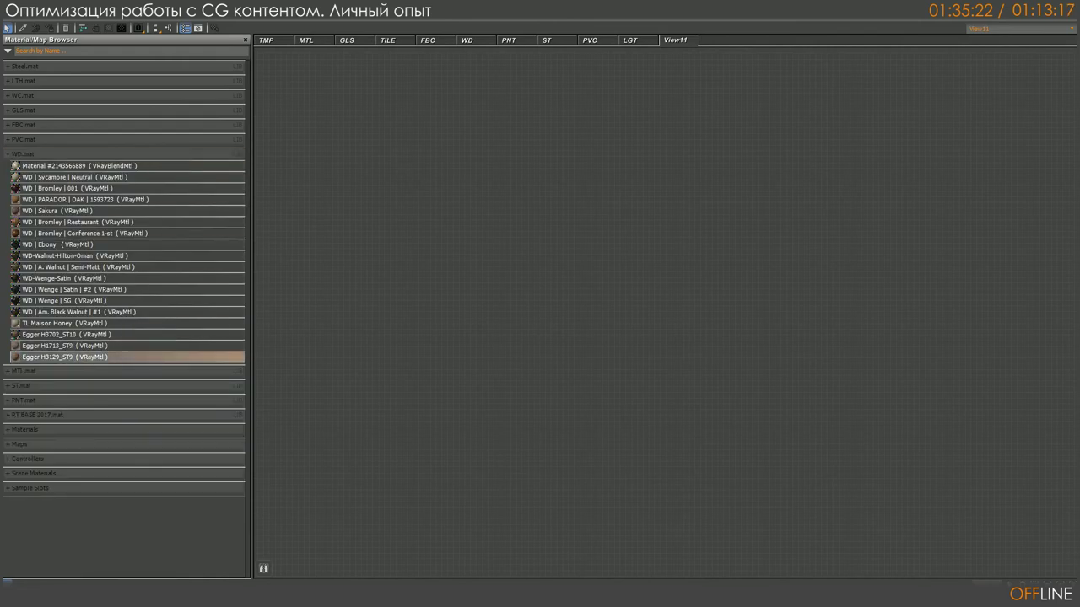
double_click(88, 357)
scroll(548, 241, up, 3)
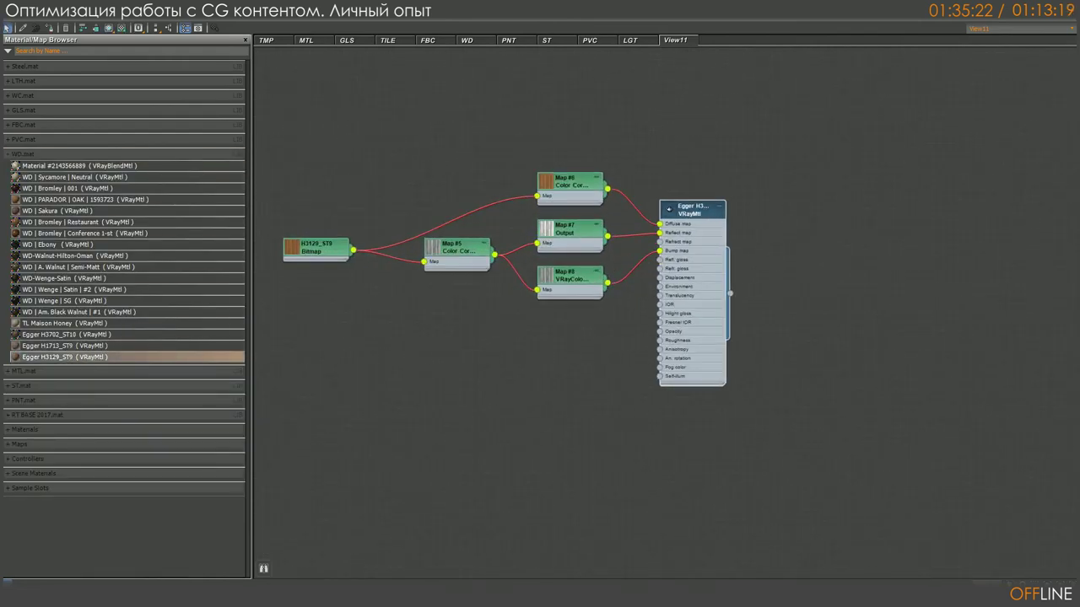
scroll(473, 284, up, 2)
middle_drag(455, 287, 567, 314)
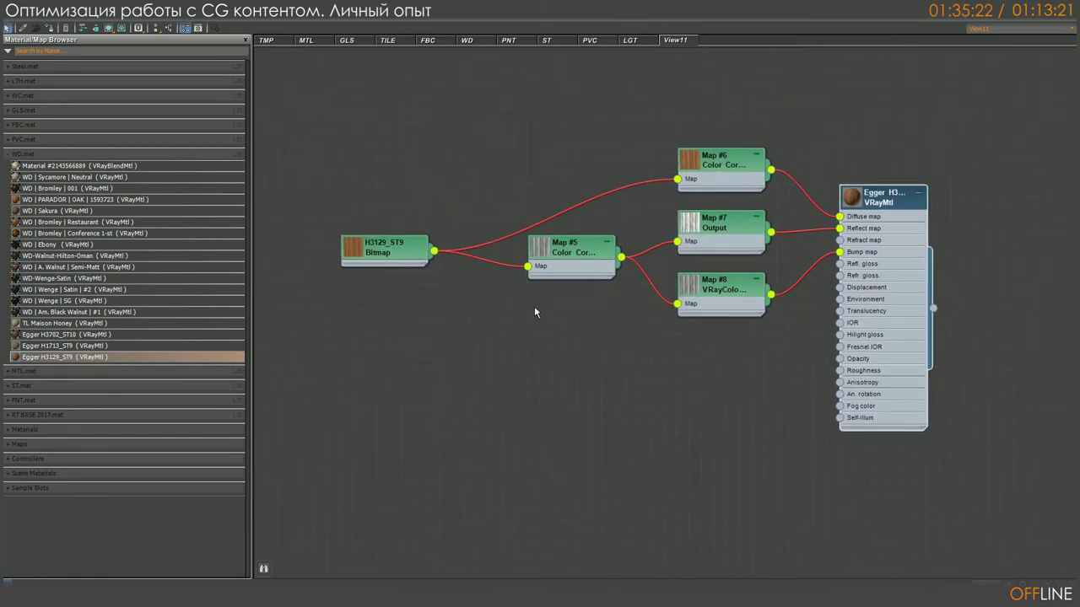
Step: Add the WD | Sakura material to View11, then delete all nodes from the view and collapse the WD.mat library
drag(97, 212, 495, 148)
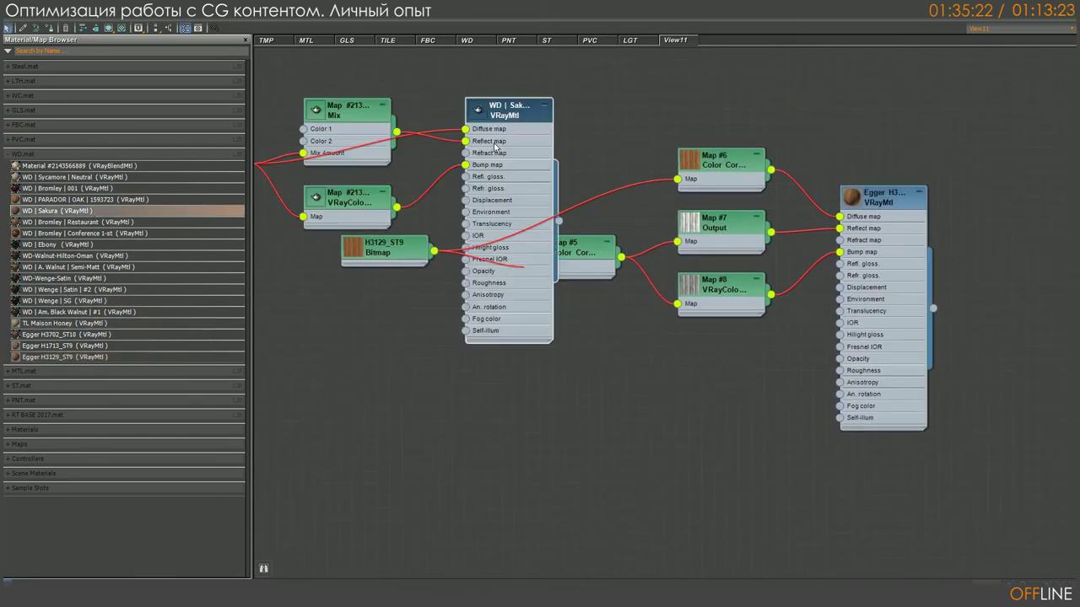
key(z)
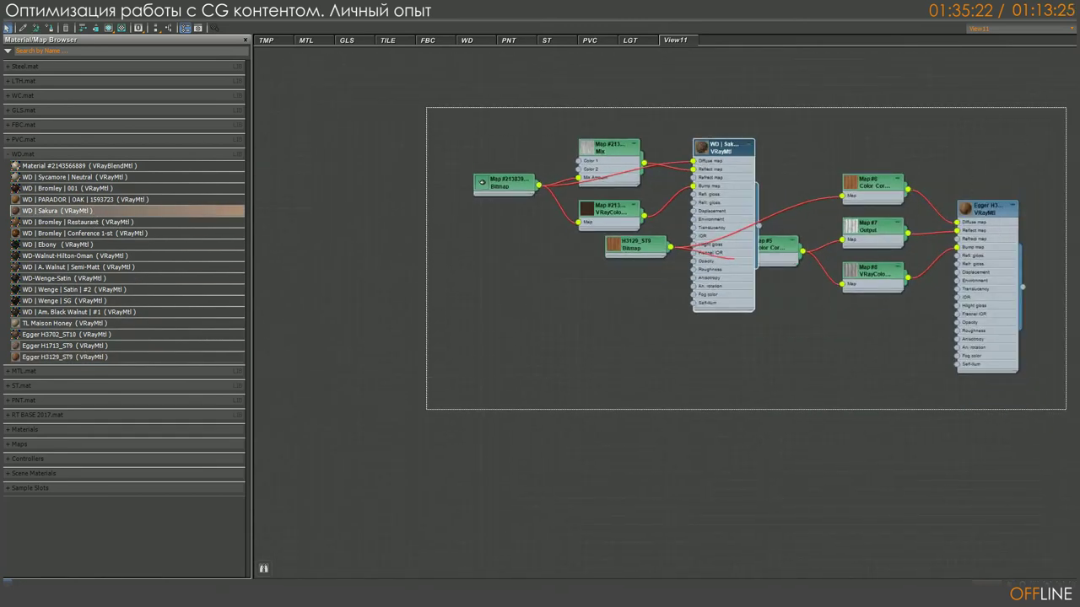
key(Delete)
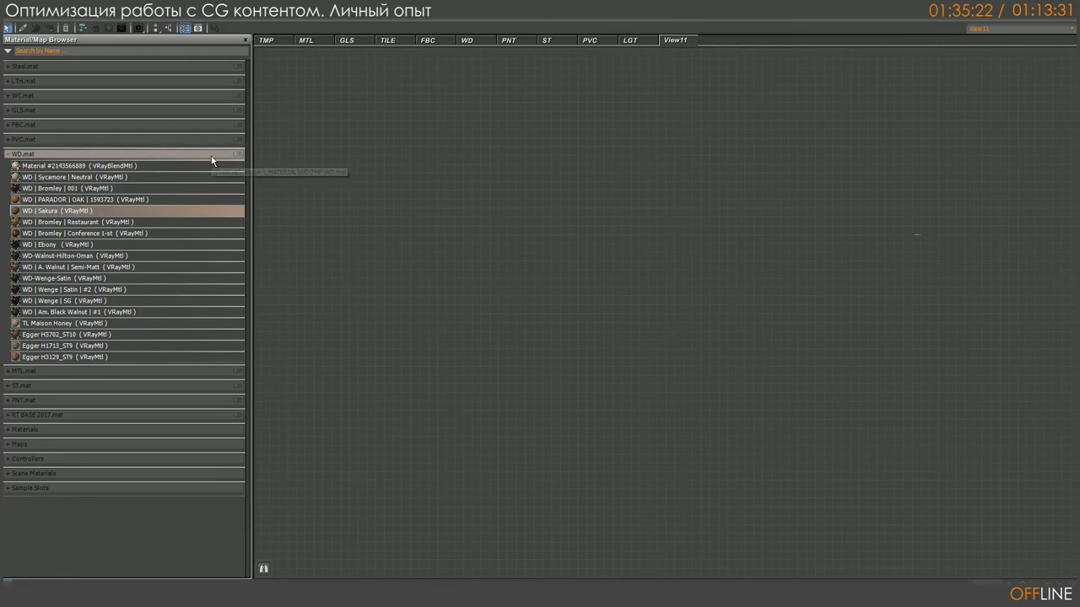
click(211, 157)
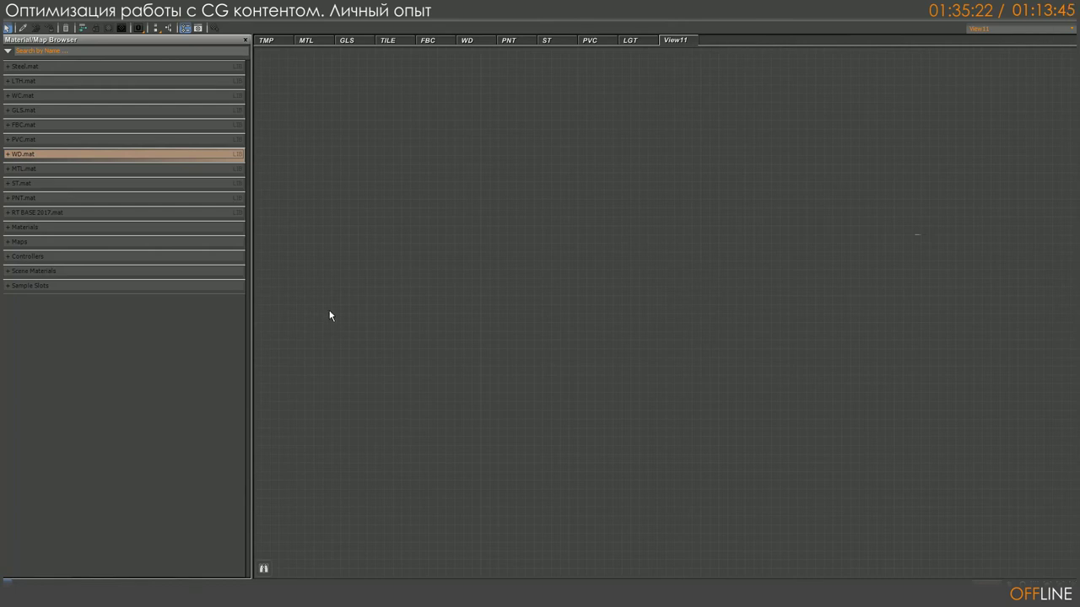
Step: Add the TL Maison Honey material from the WD.mat library to View11
click(67, 153)
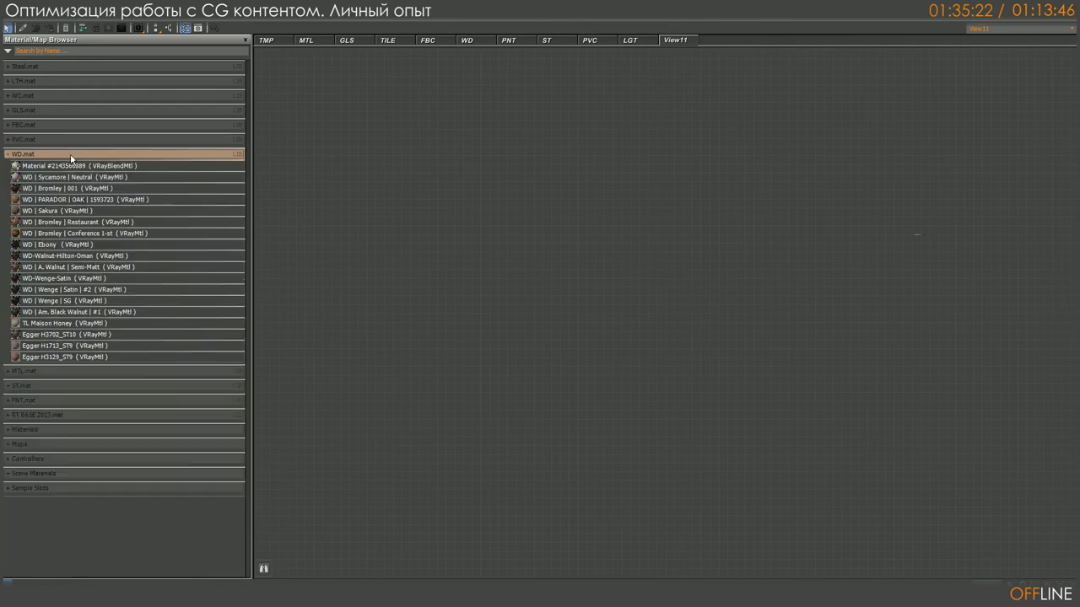
click(48, 325)
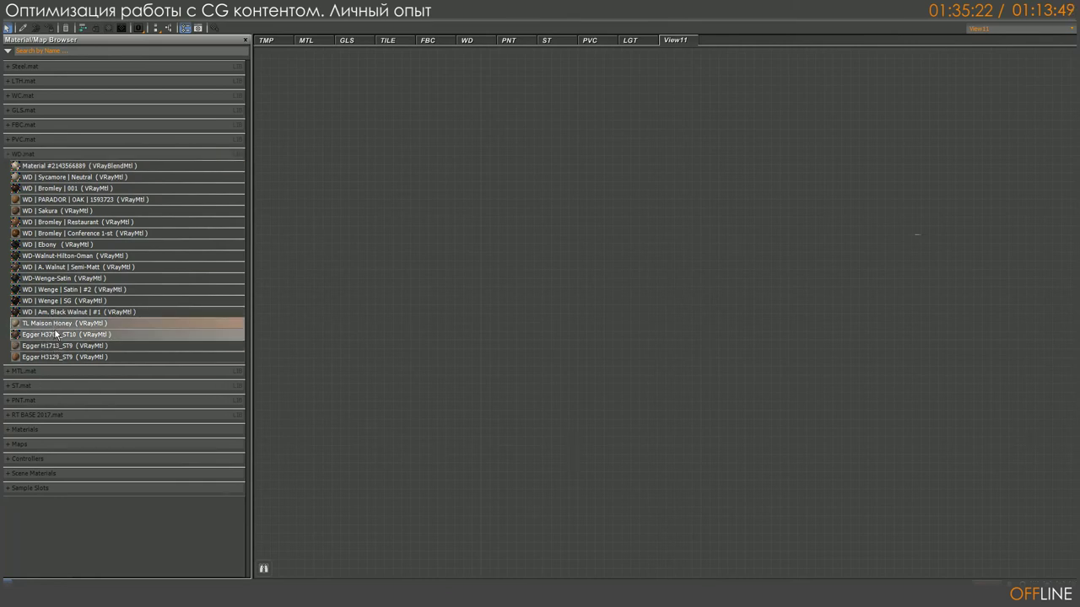
drag(48, 323, 548, 278)
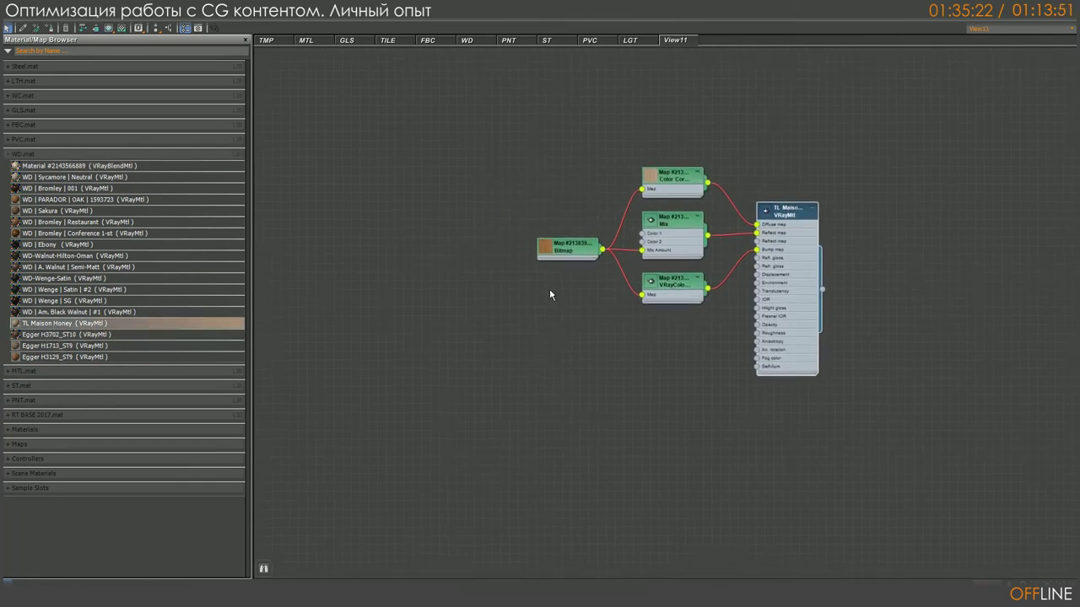
Step: Open the parameters of the TL Maison Honey Bitmap node and place the map as an instance in an empty sample slot
scroll(490, 308, up, 3)
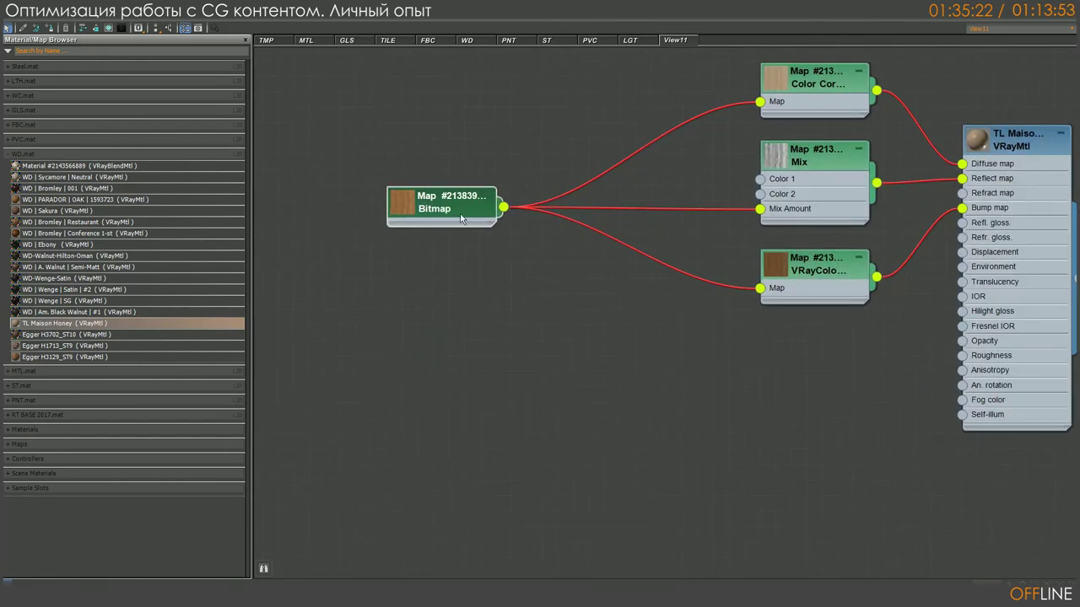
double_click(458, 213)
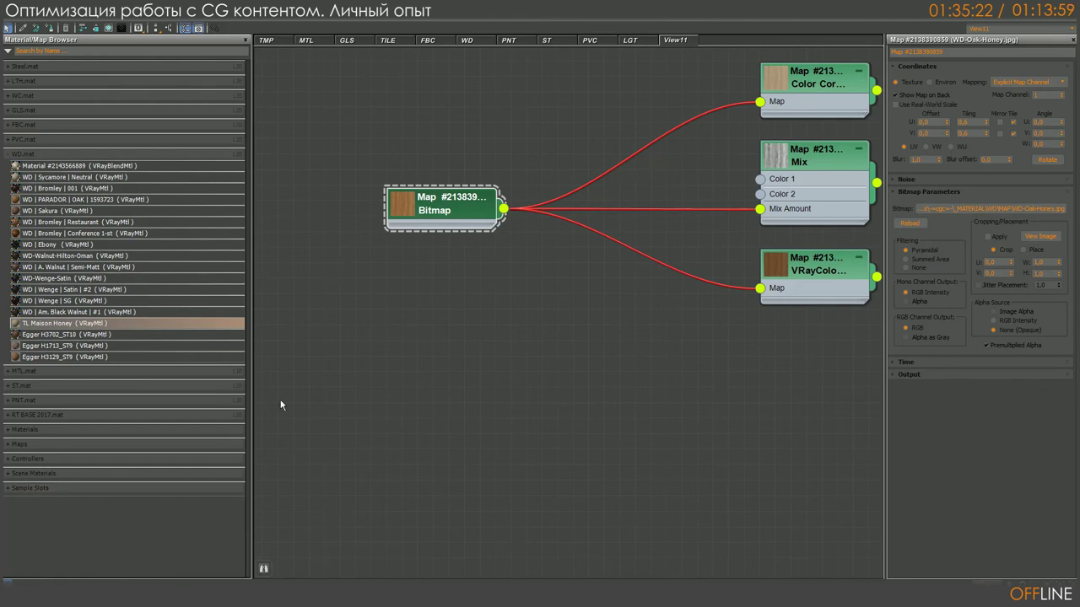
click(91, 488)
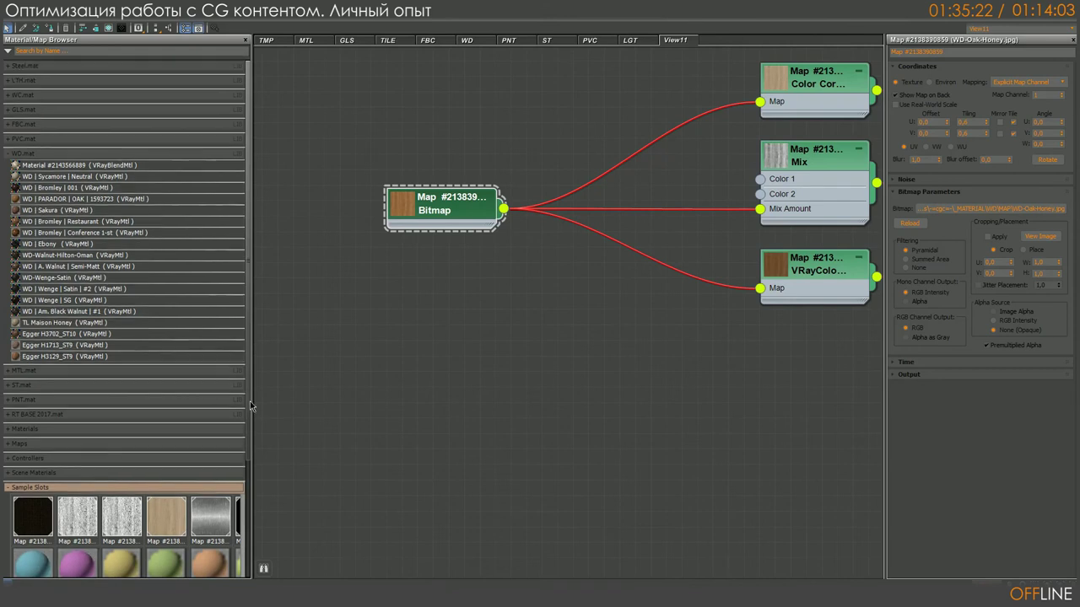
scroll(250, 400, down, 3)
drag(503, 208, 39, 342)
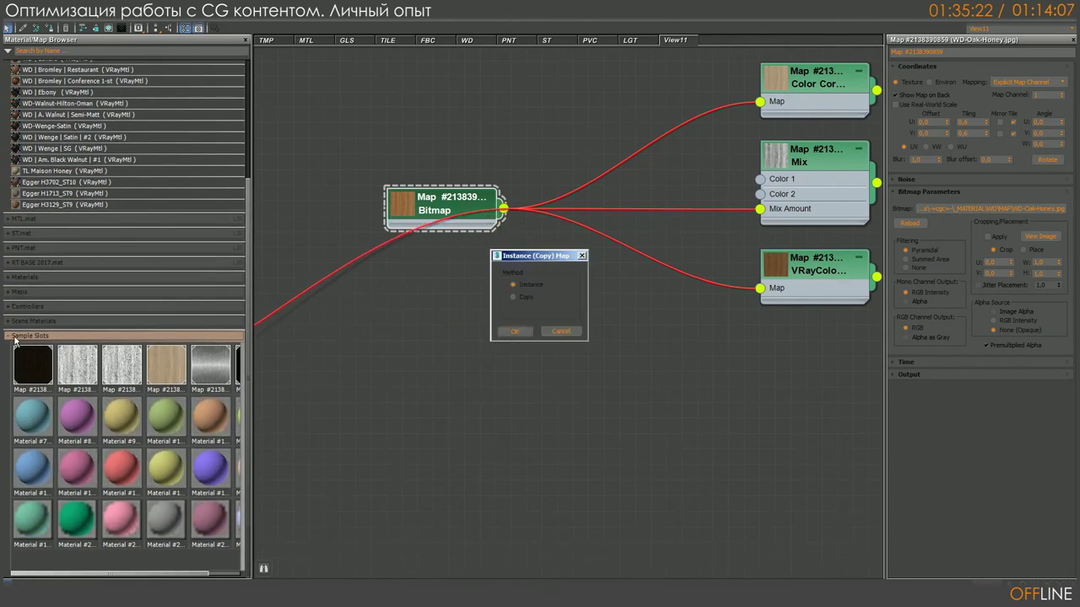
click(513, 332)
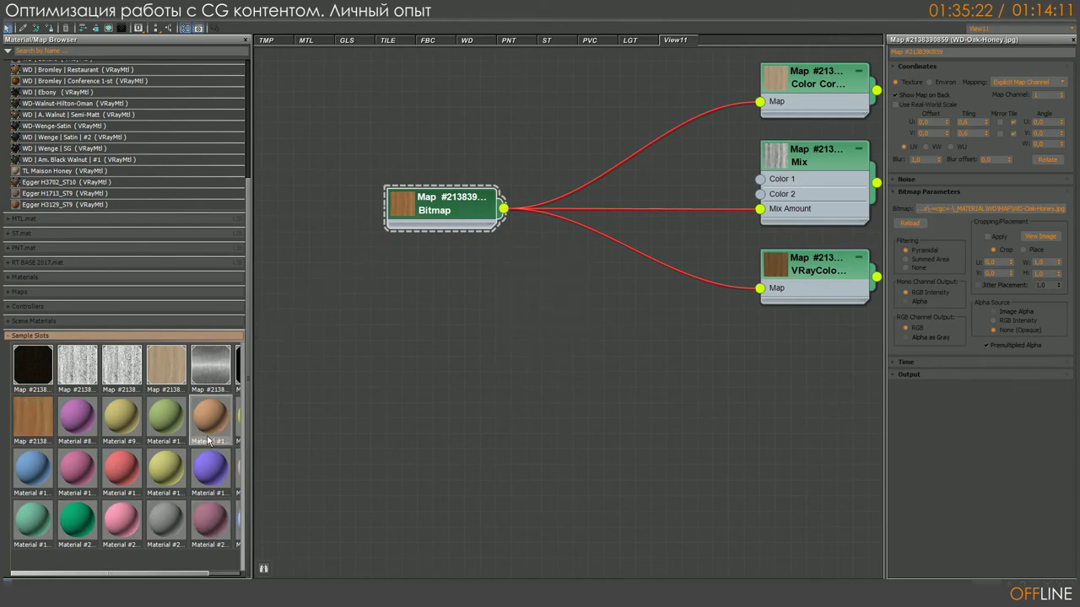
Step: Inspect the WD-Oak-Honey.jpg bitmap slot's parameters in the Compact Material Editor and return to the Slate Material Editor
key(m)
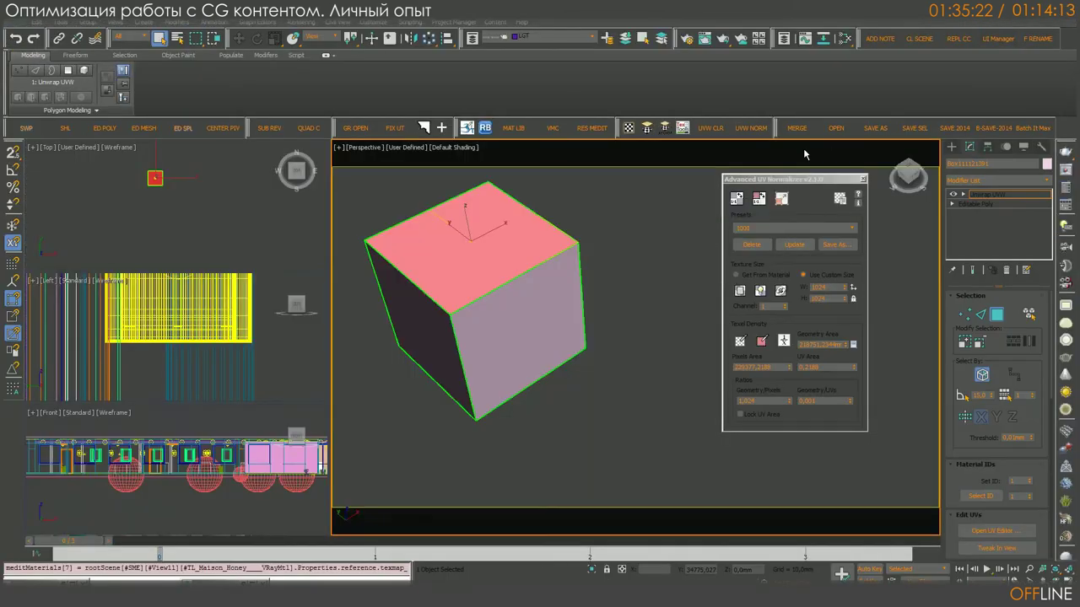
drag(844, 40, 845, 61)
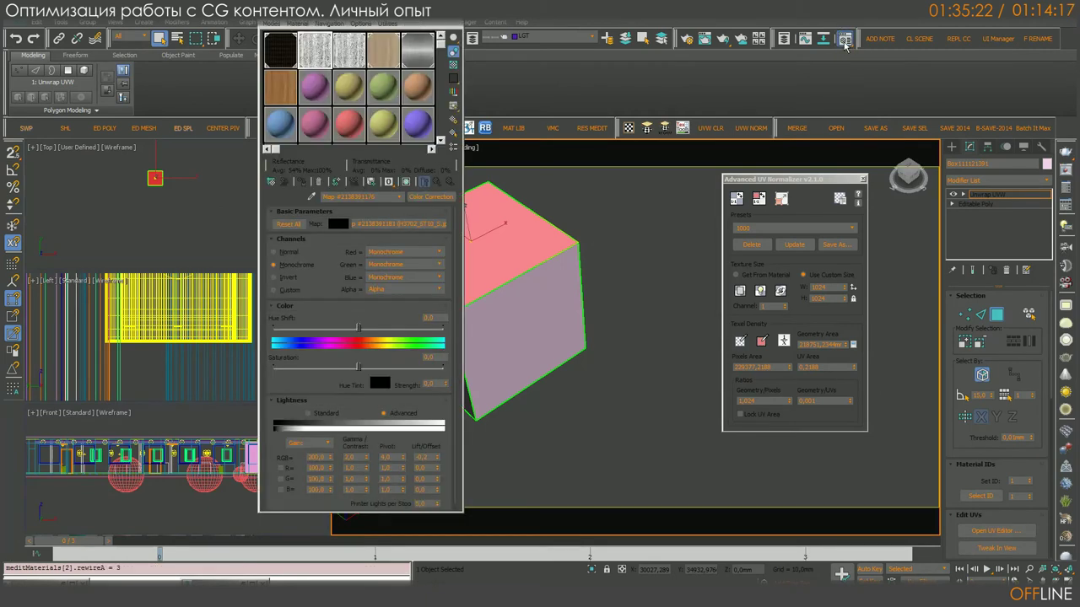
click(277, 91)
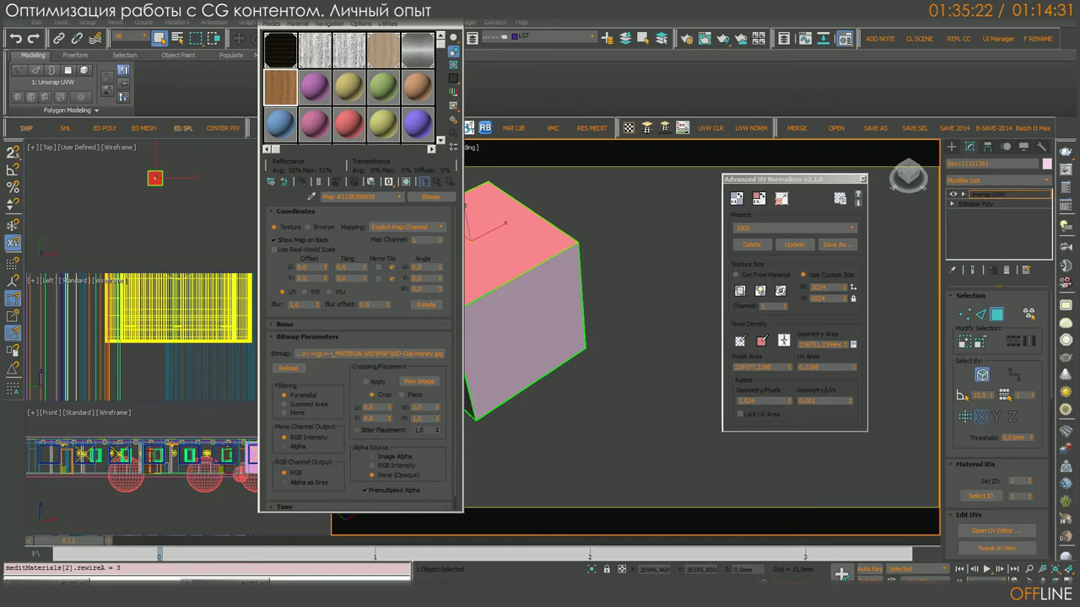
drag(844, 39, 844, 77)
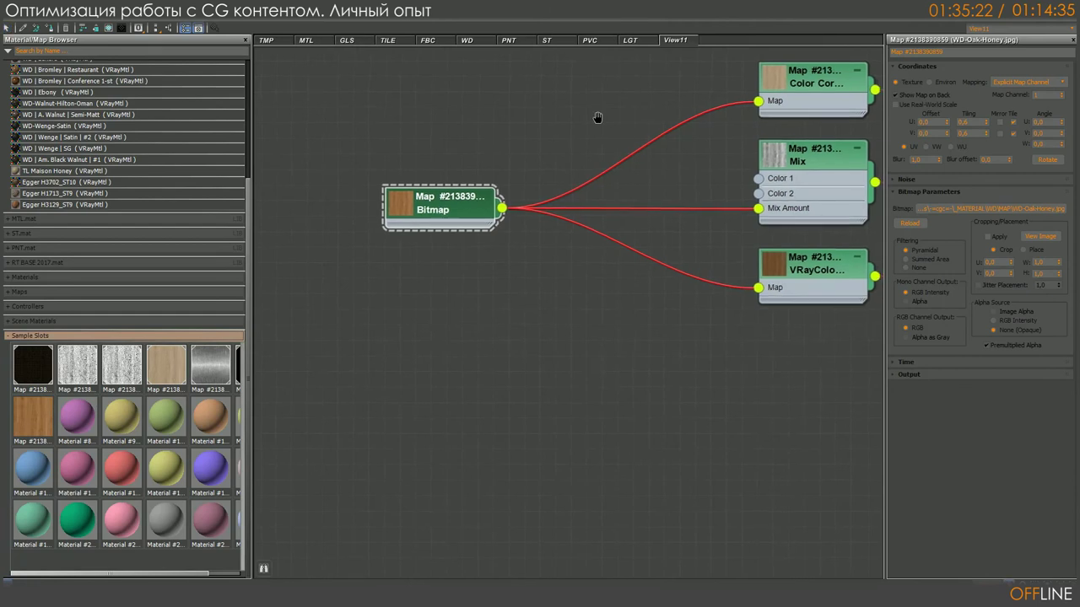
Step: Collapse the Sample Slots group and the WD.mat library in the Material/Map Browser
middle_drag(597, 118, 452, 147)
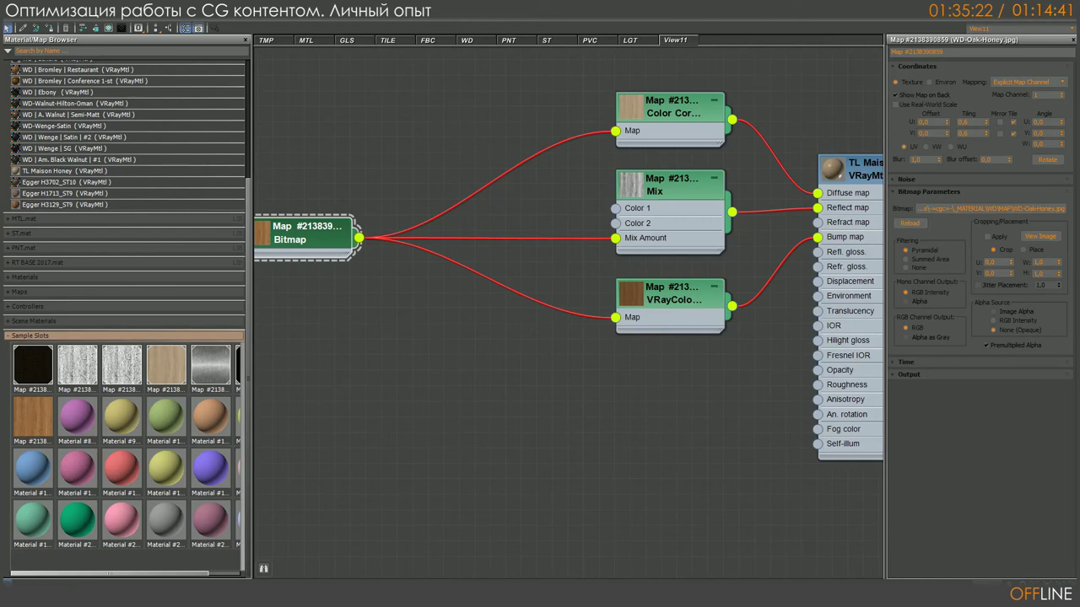
scroll(443, 169, up, 1)
scroll(468, 156, down, 2)
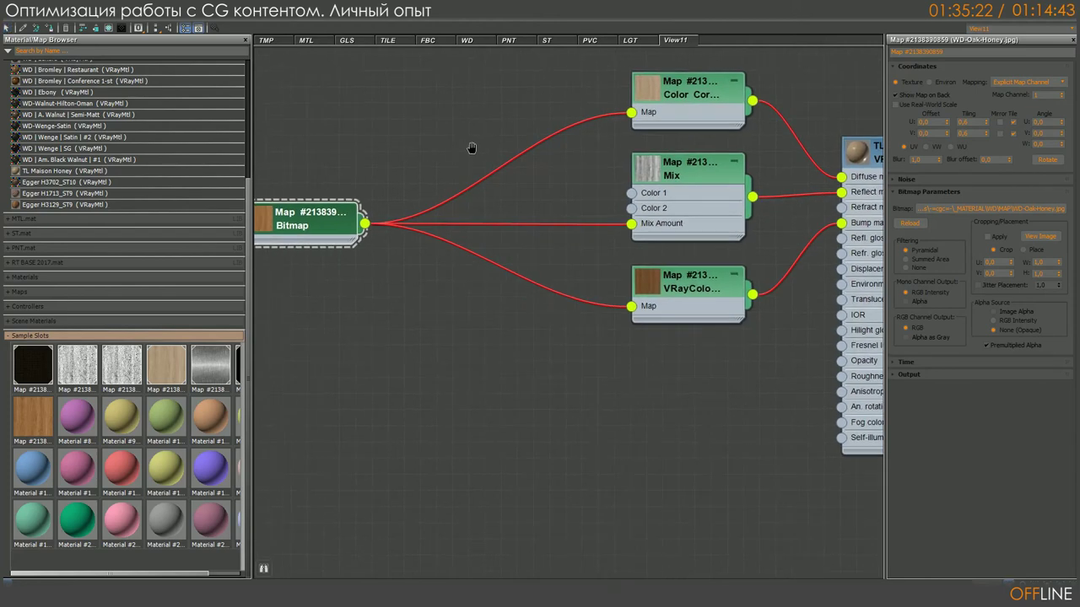
click(44, 335)
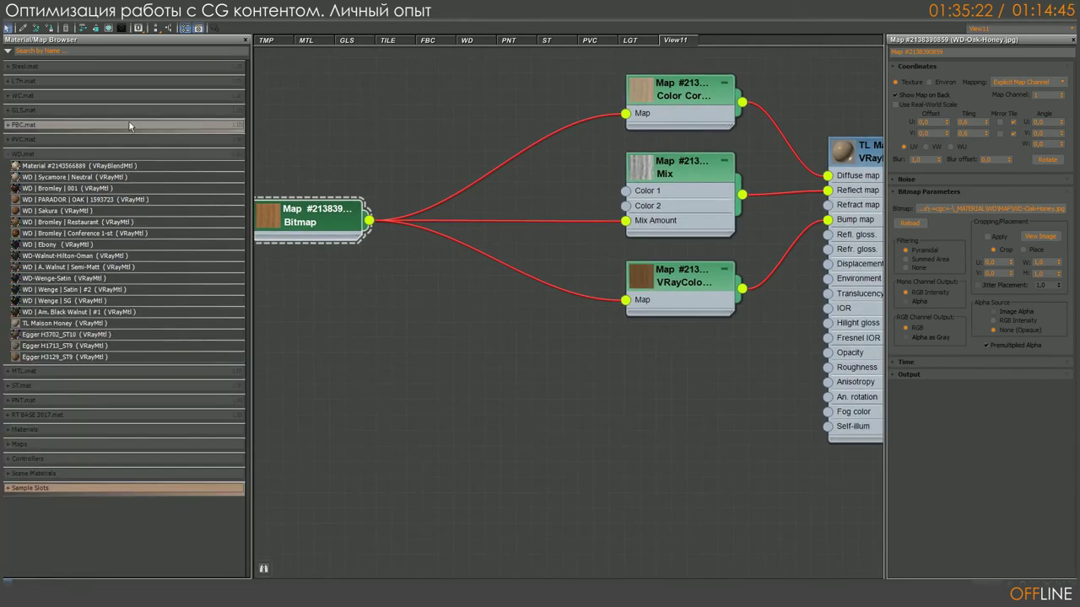
click(38, 154)
scroll(543, 279, down, 2)
scroll(474, 257, down, 2)
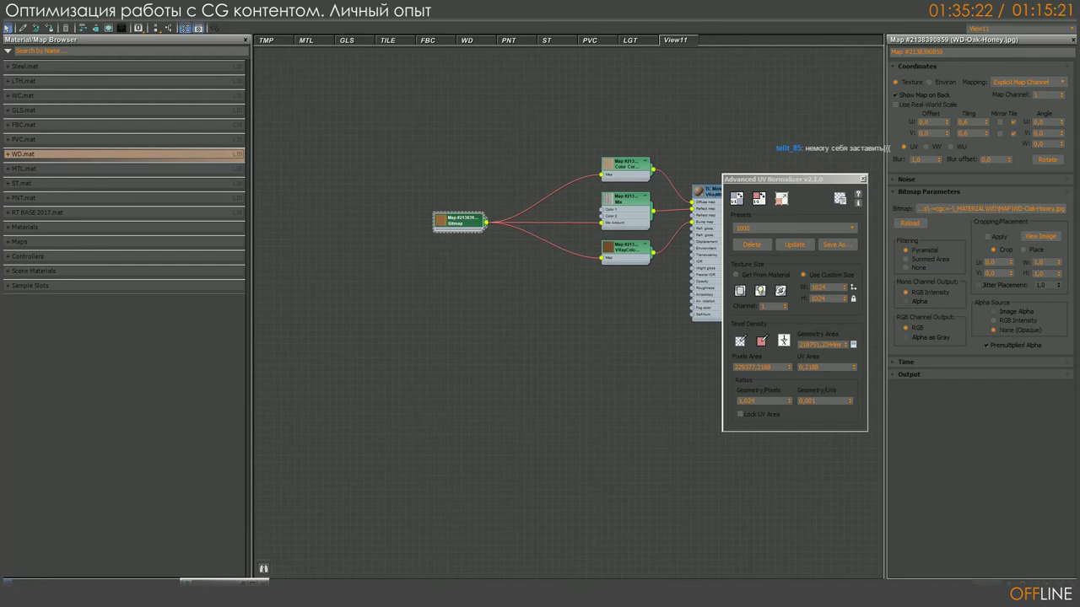
Step: Close the Advanced UV Normalizer and the Slate Material Editor
drag(816, 179, 546, 90)
click(593, 95)
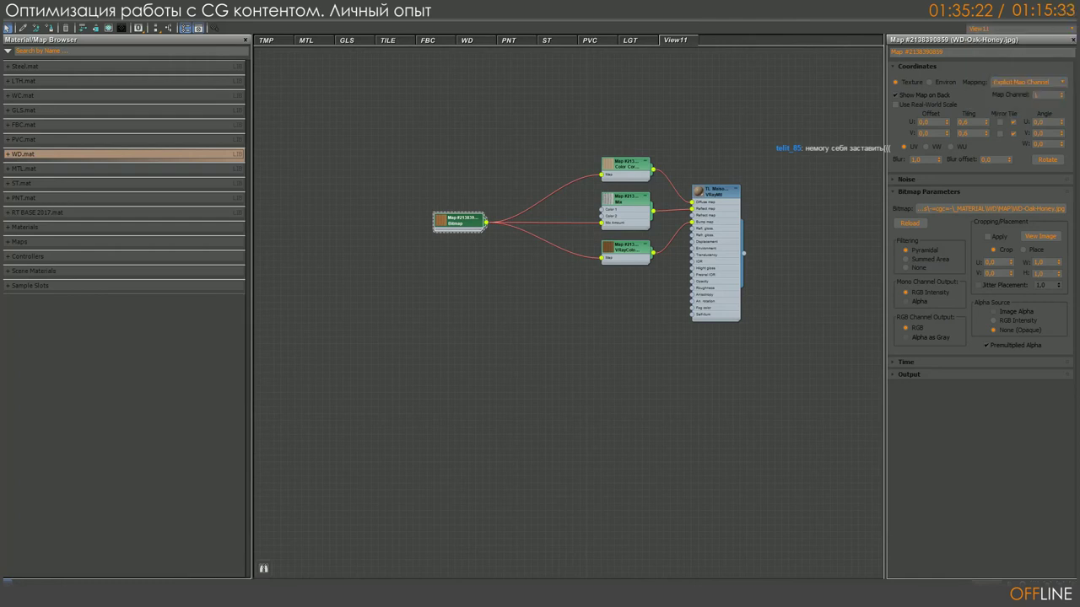
key(m)
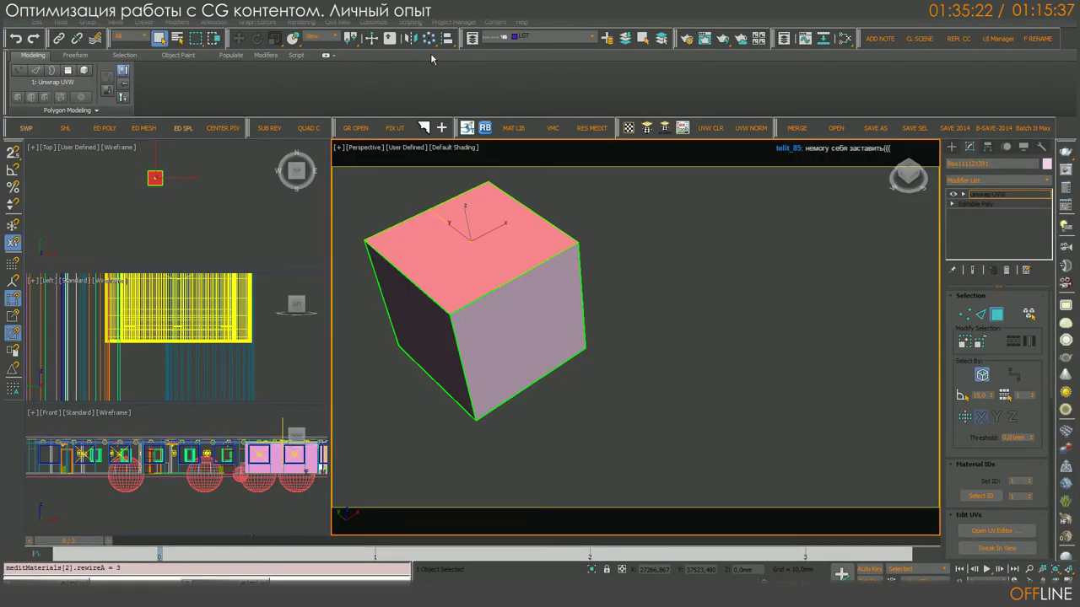
Step: Launch Project Manager, move its update notice out of the way and maximize the Project Manager window
click(450, 23)
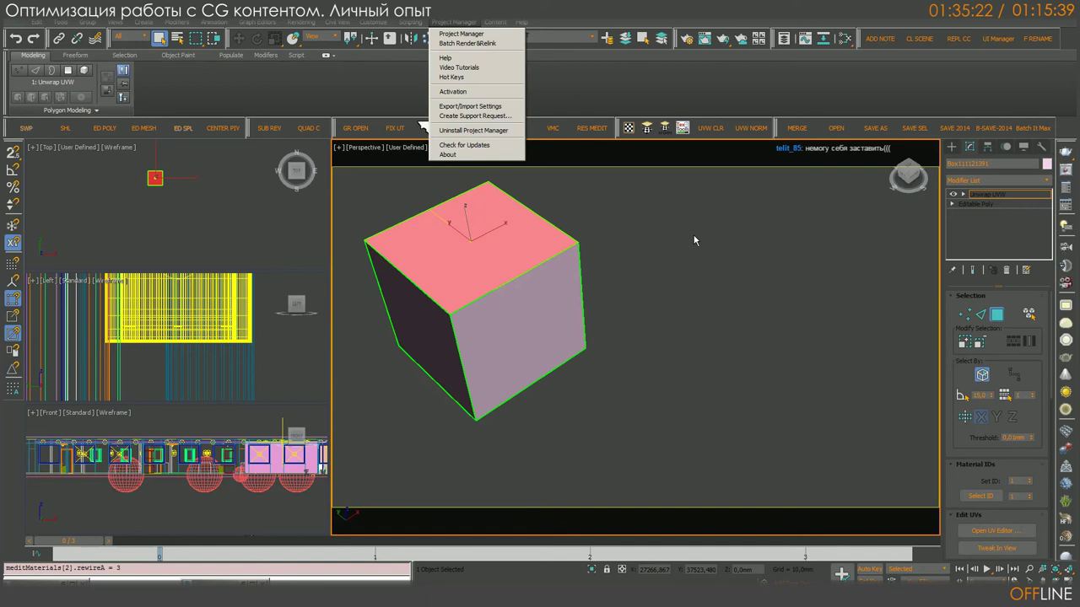
click(487, 35)
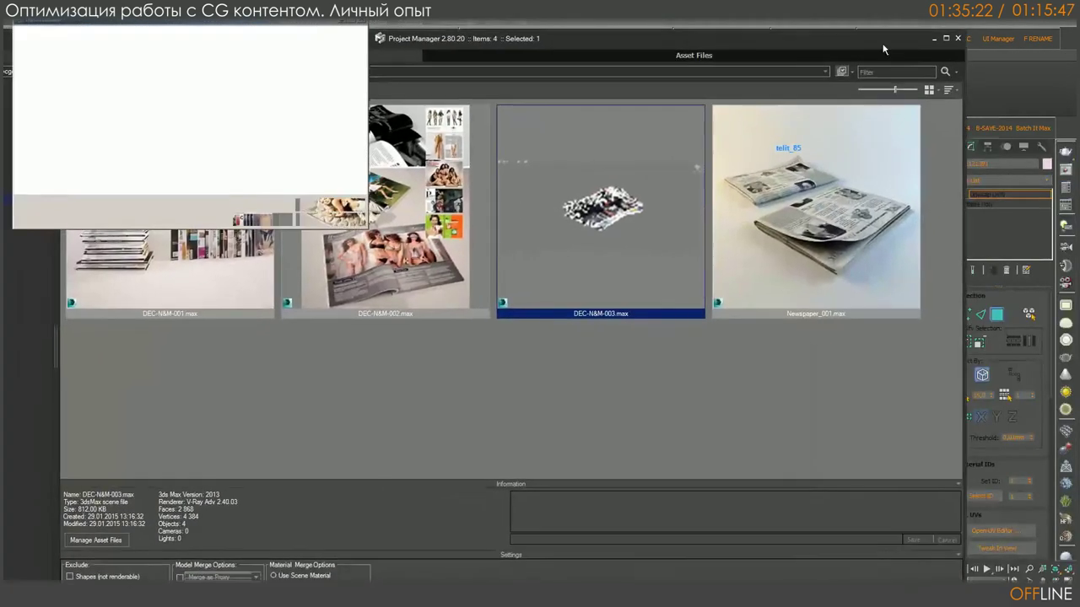
click(946, 40)
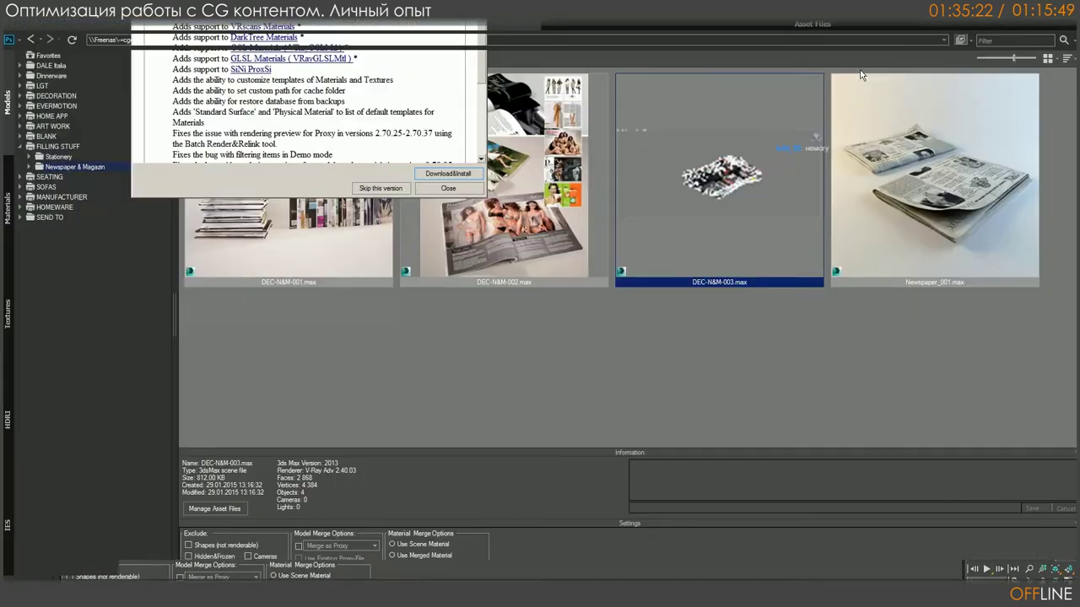
drag(278, 10, 351, 148)
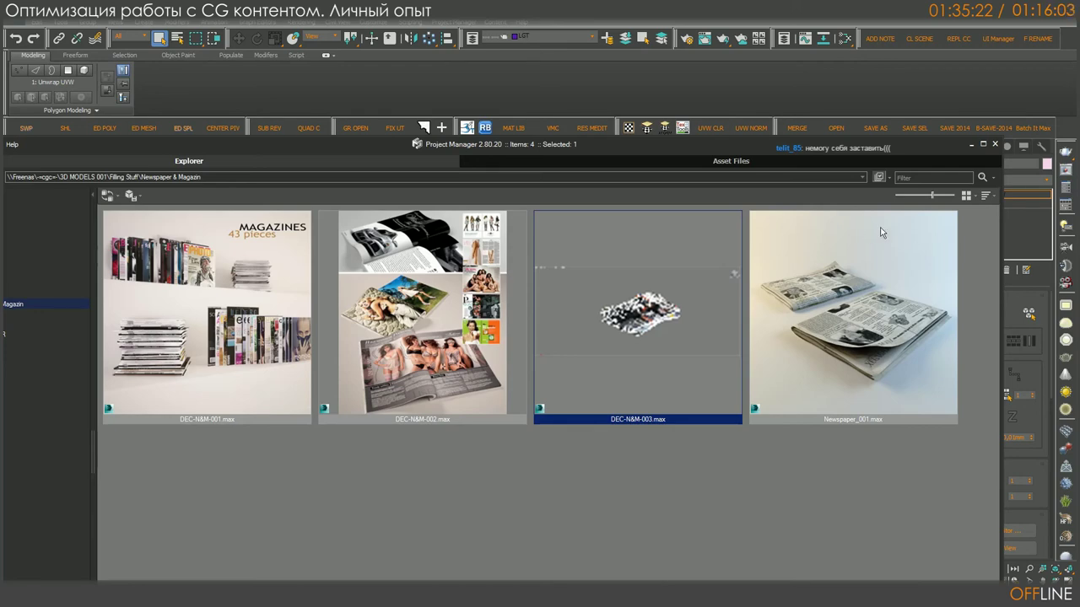
click(983, 144)
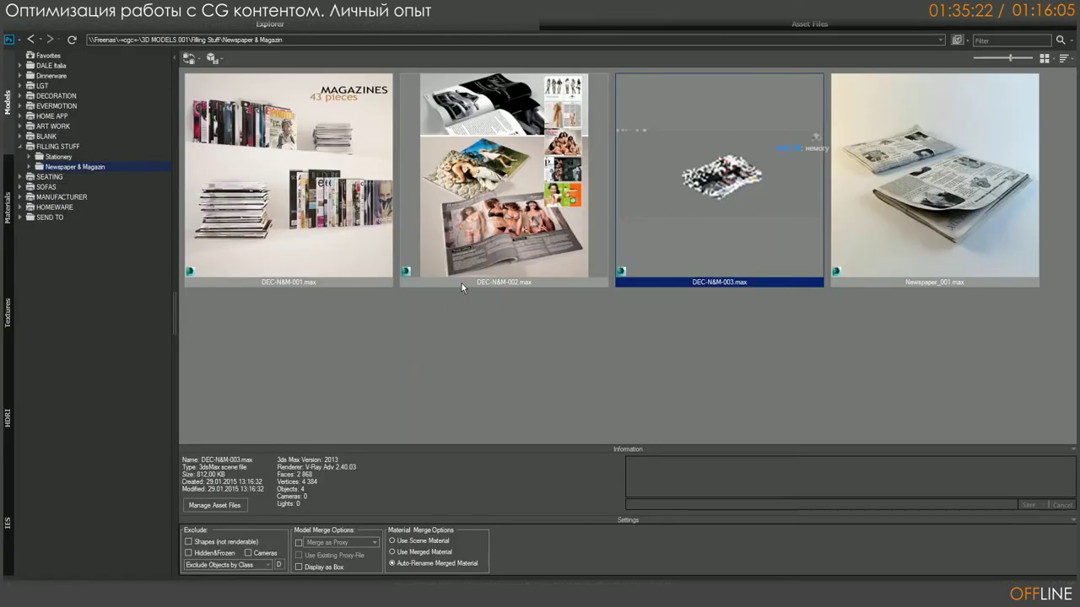
Step: Collapse the FILLING STUFF catalog in the Models category and show the IES category
click(22, 147)
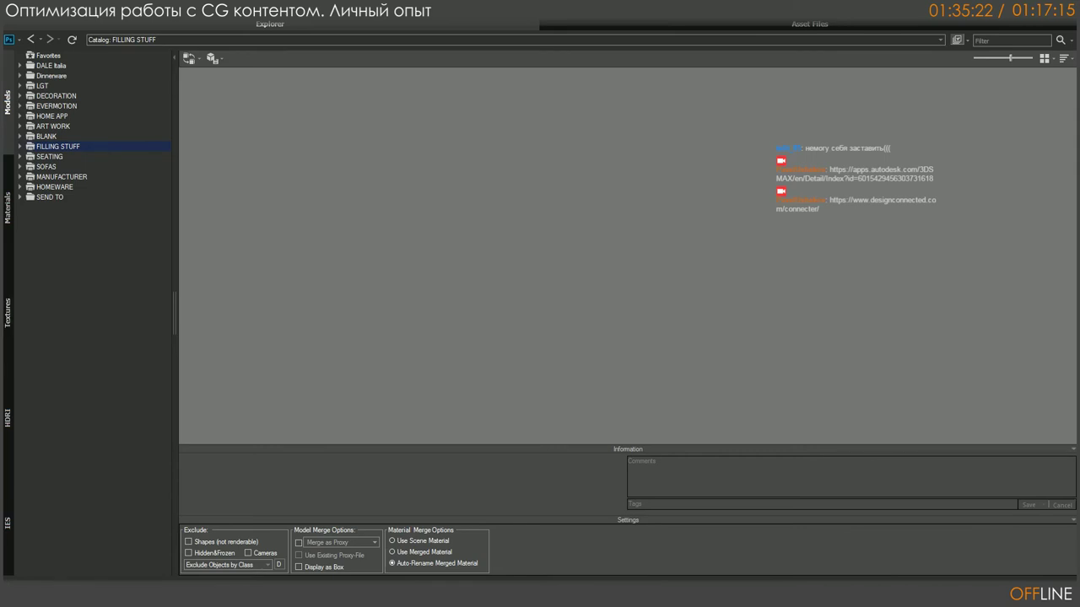
click(9, 543)
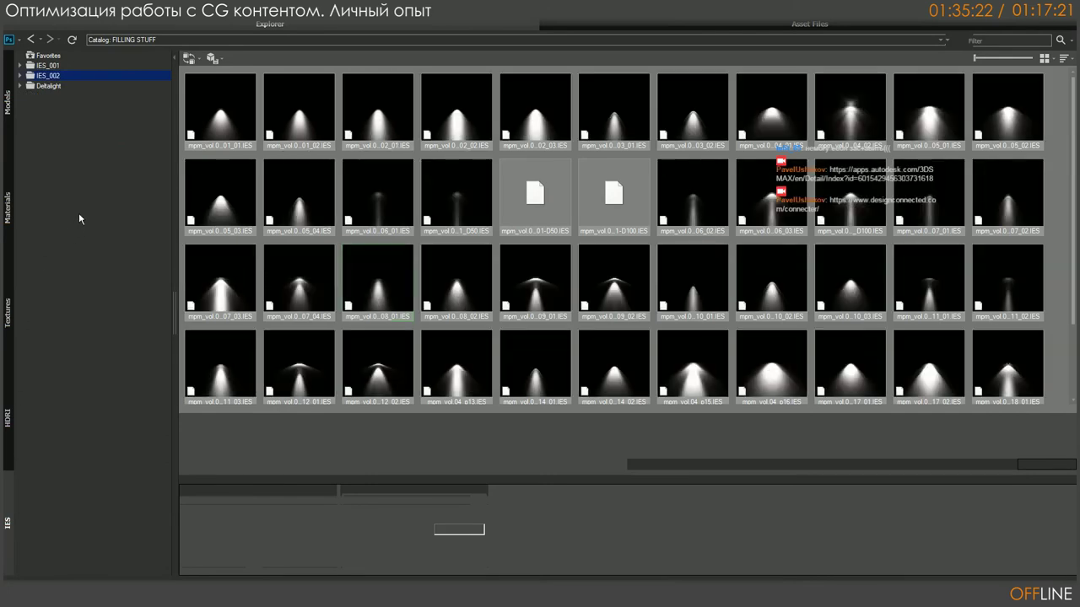
right_click(77, 216)
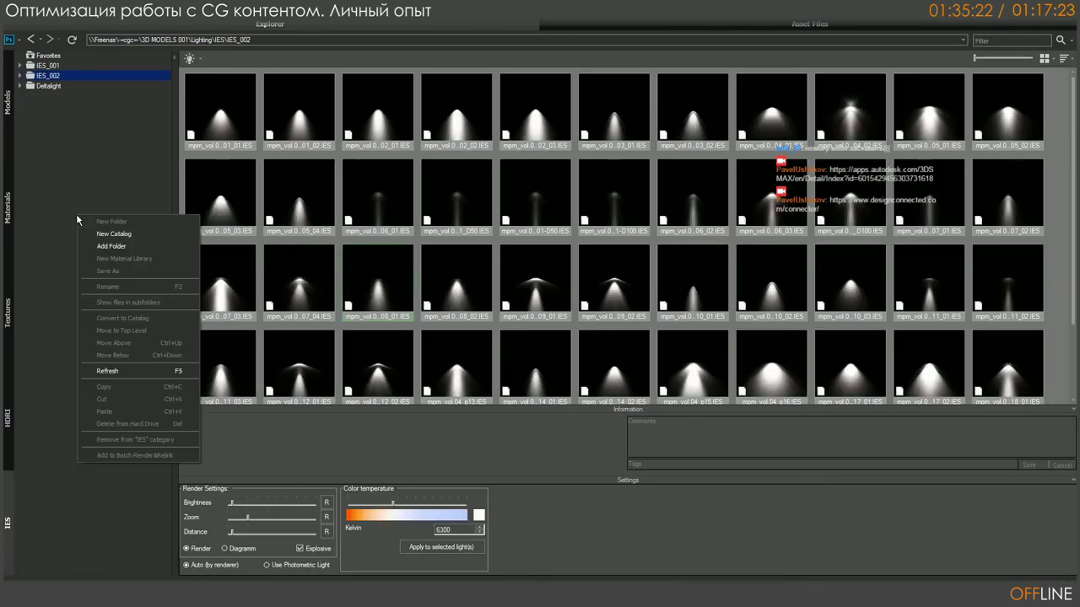
click(83, 145)
right_click(81, 145)
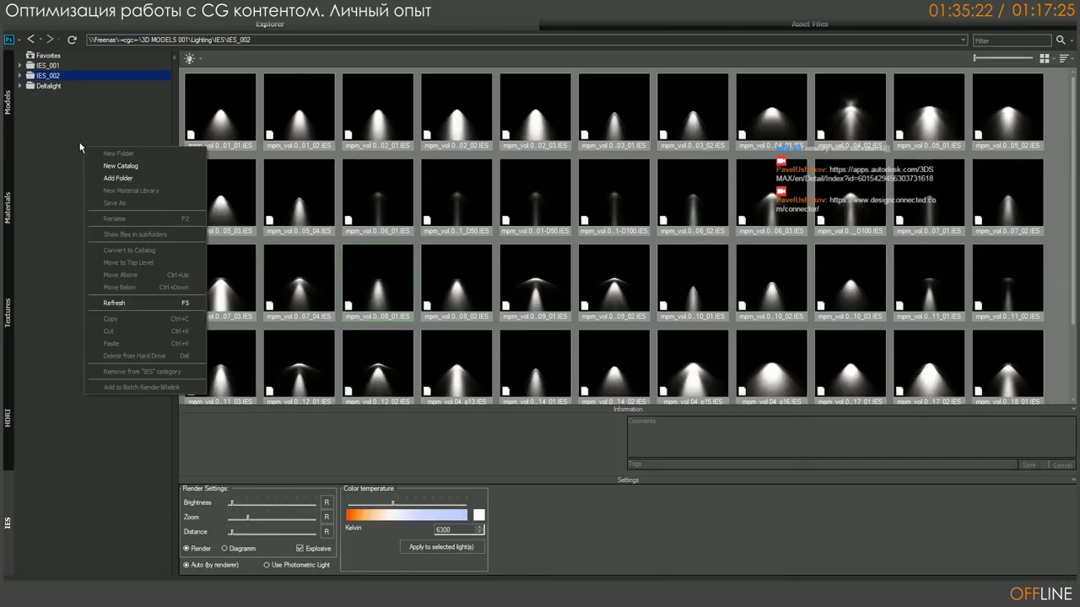
click(125, 178)
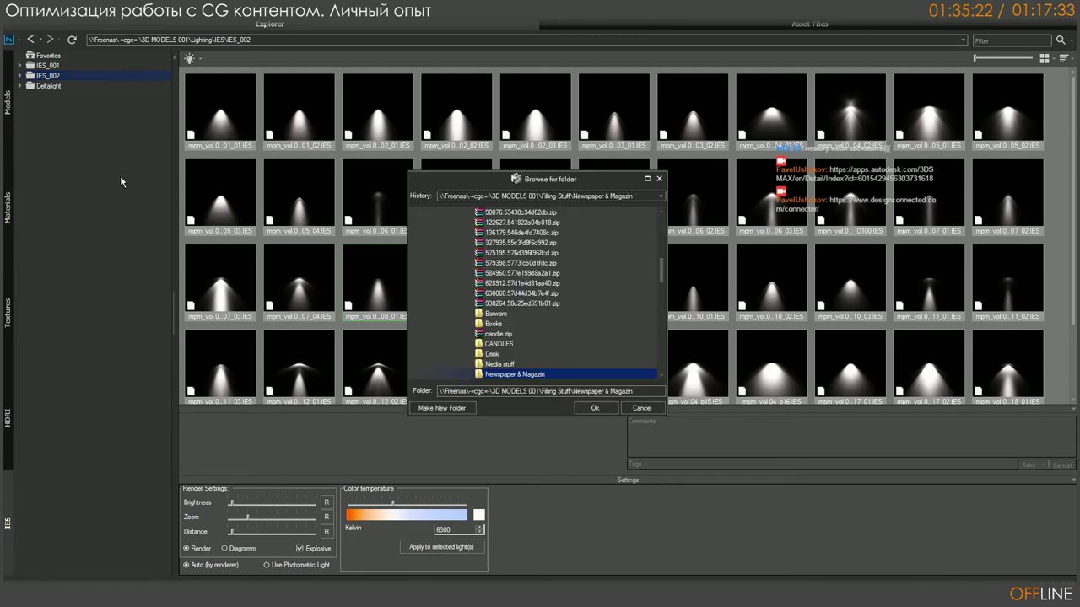
click(658, 178)
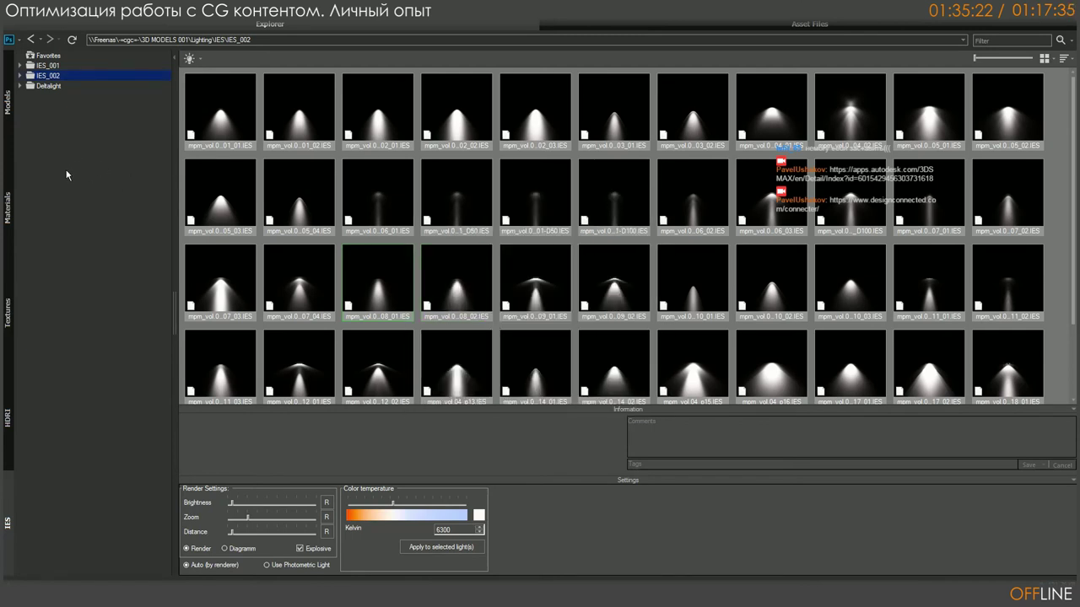
Step: Remove the Deltalight folder from the IES category and confirm the removal
click(44, 86)
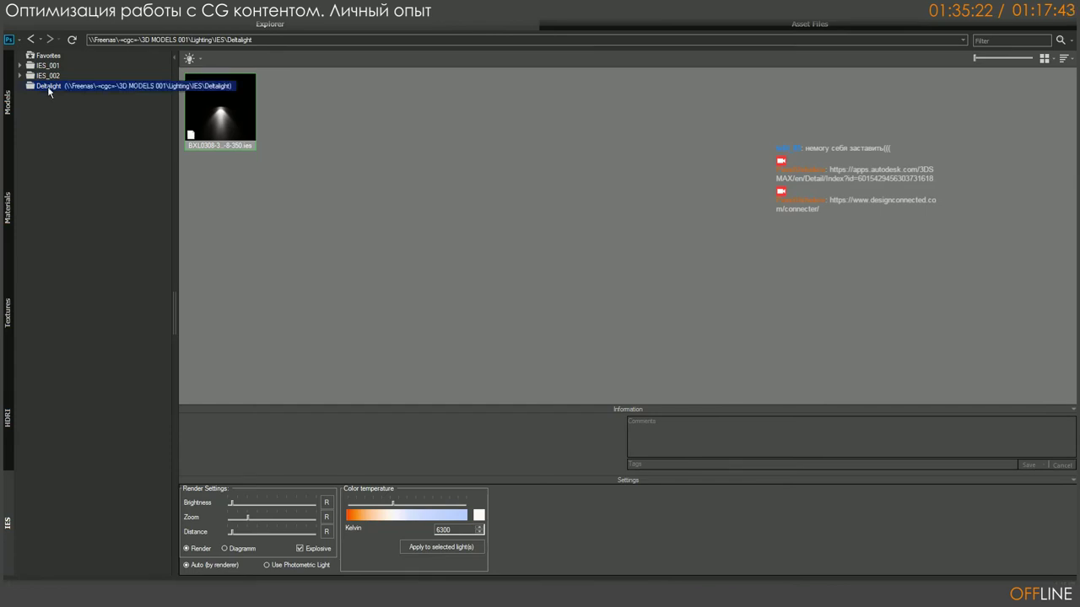
right_click(49, 87)
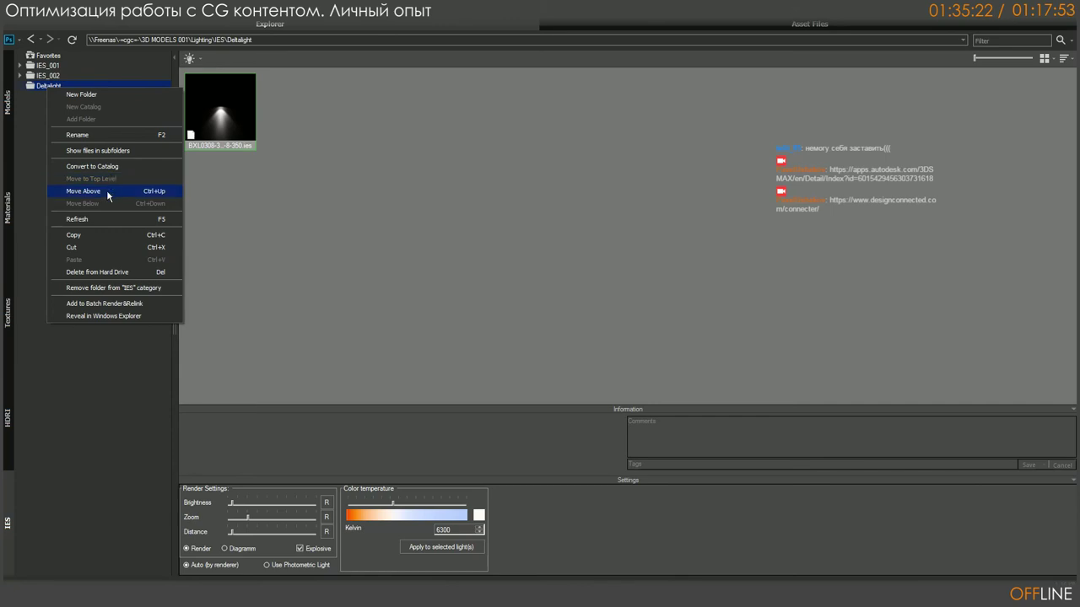
click(114, 288)
click(556, 336)
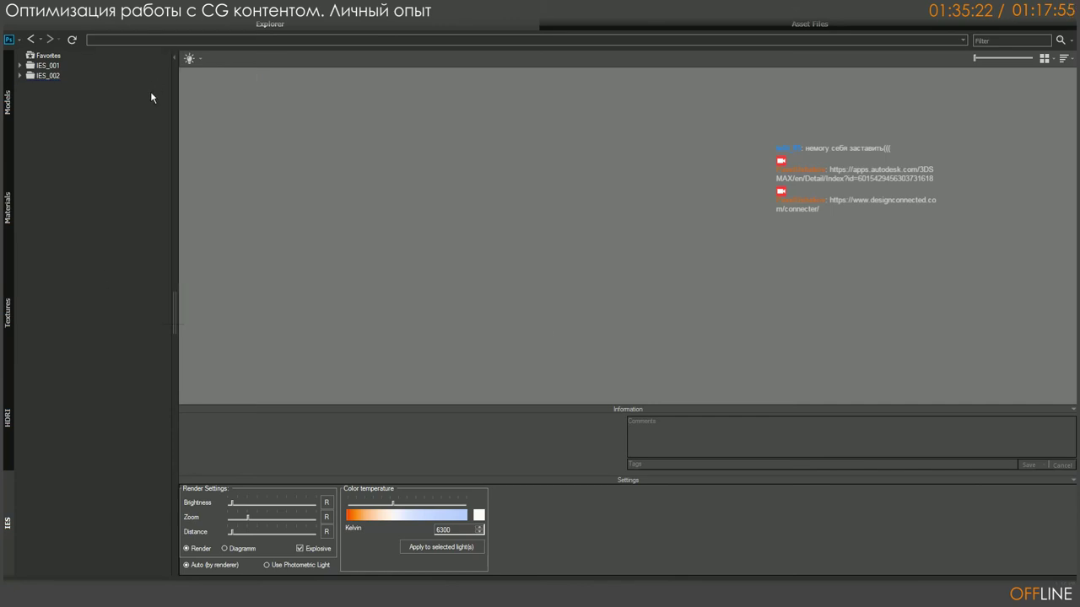
Step: Remove the IES_001 folder from the IES category and confirm the removal
click(46, 75)
right_click(47, 75)
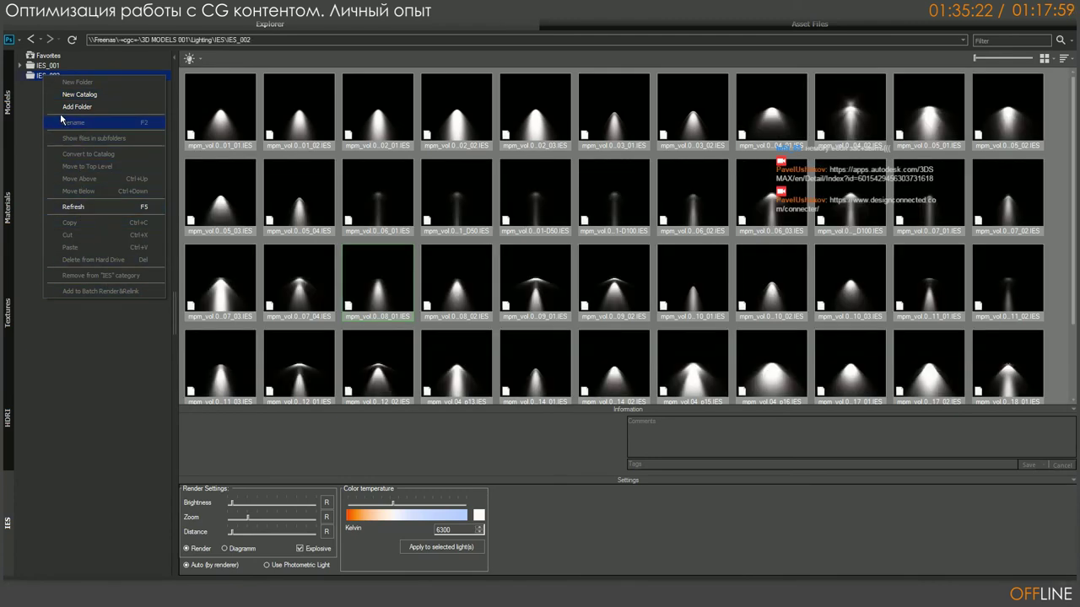
click(38, 88)
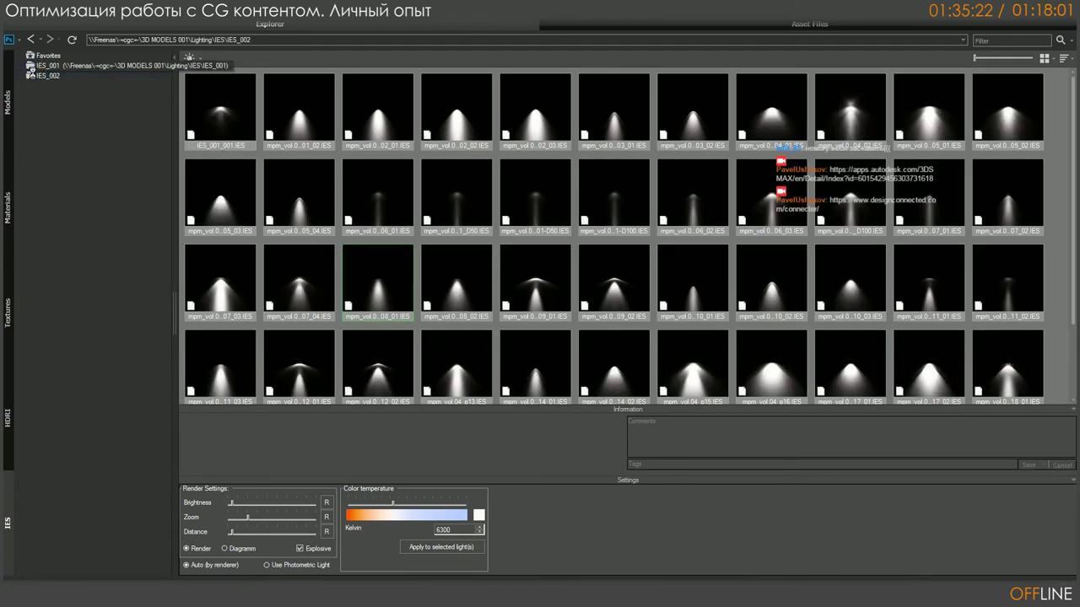
click(42, 66)
right_click(49, 70)
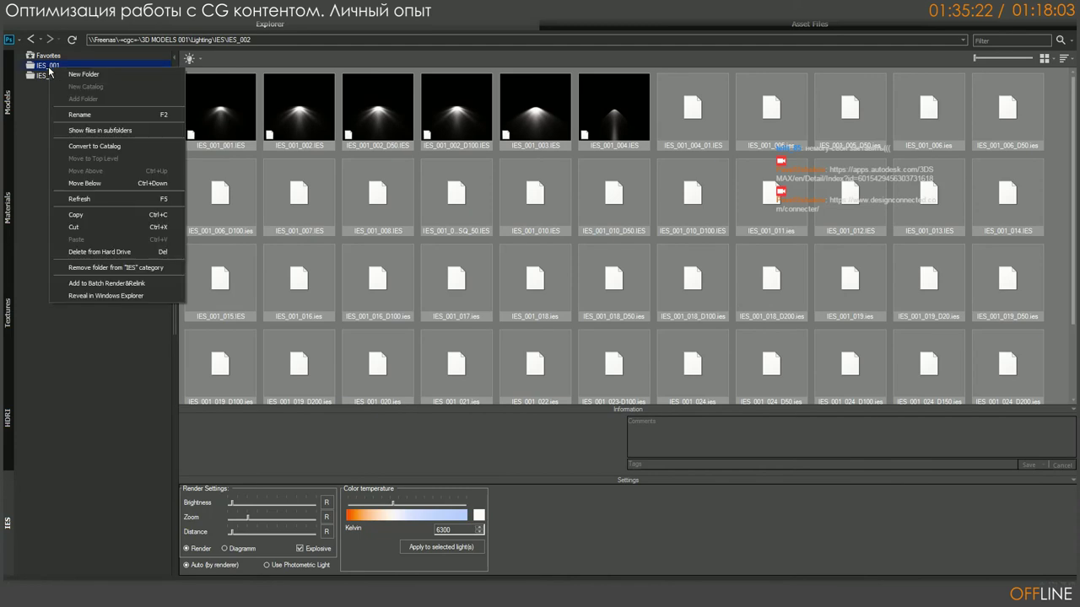
click(118, 267)
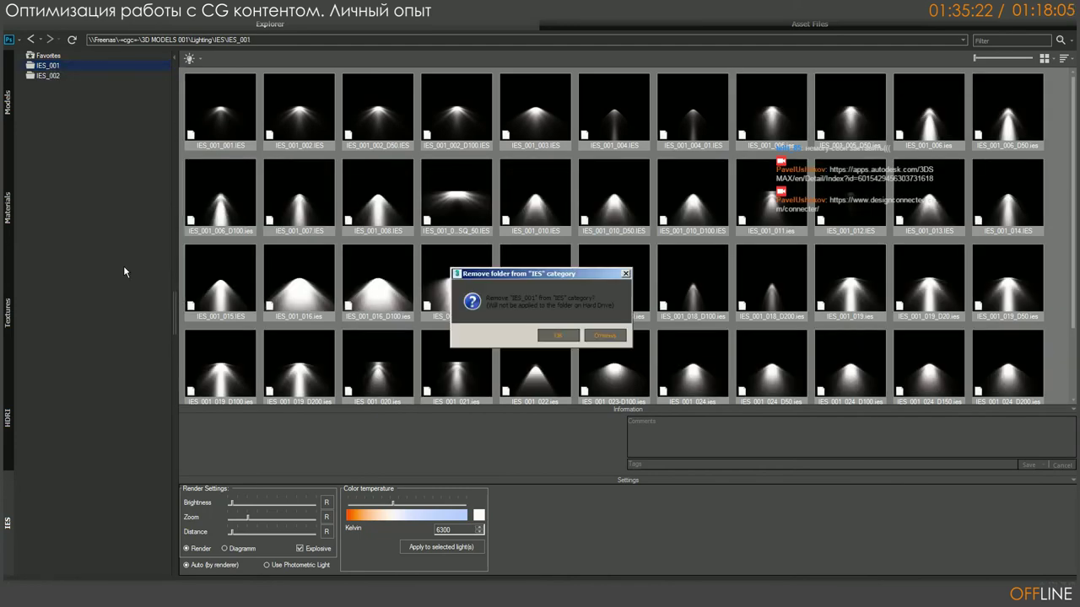
click(556, 336)
Step: Remove the IES_002 folder from the IES category and confirm the removal
click(47, 66)
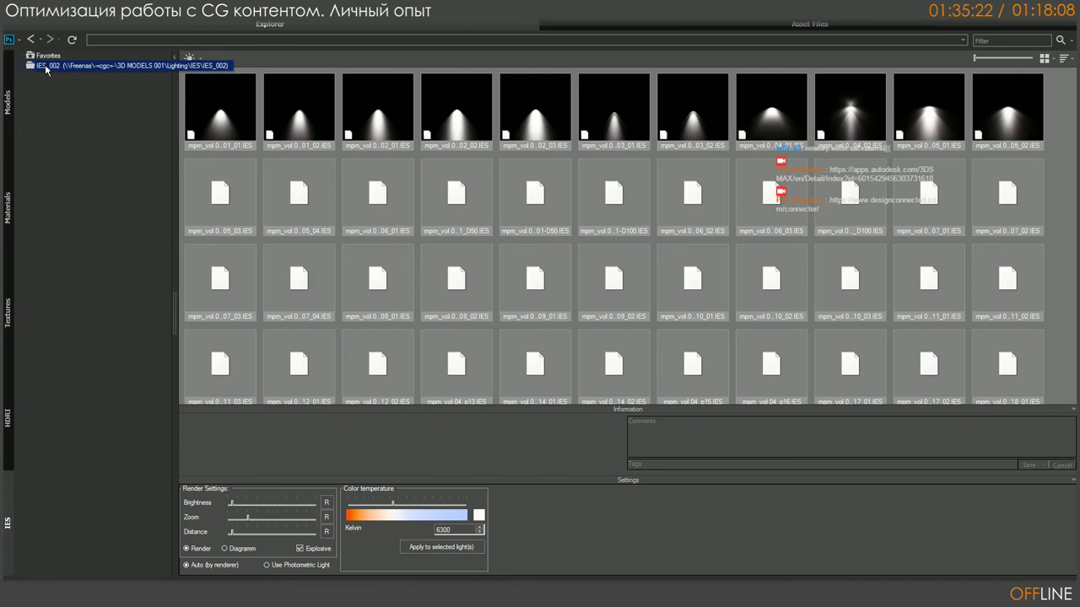
right_click(45, 64)
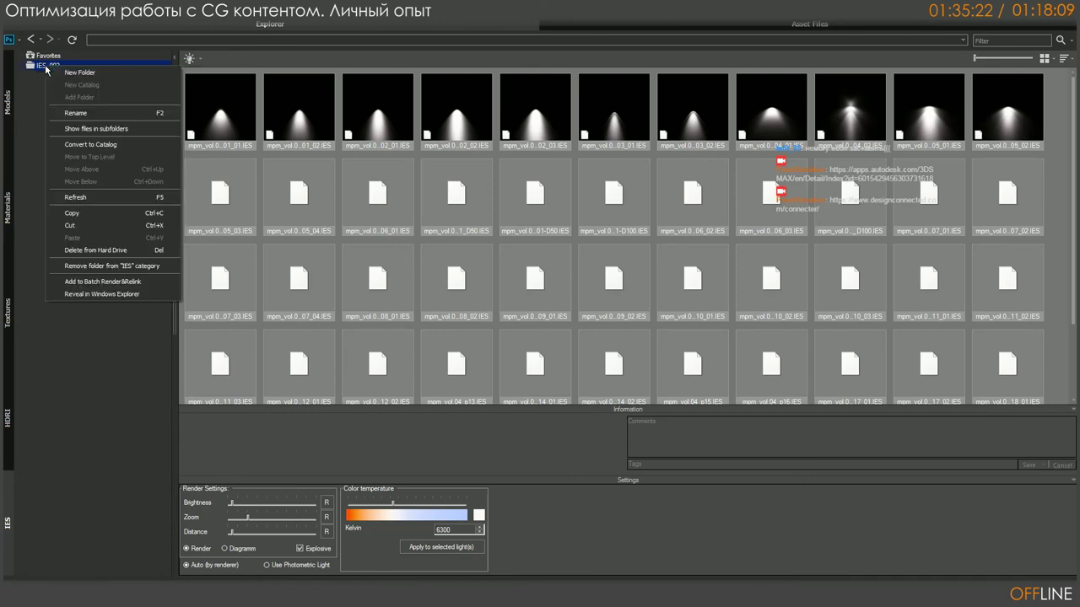
click(114, 268)
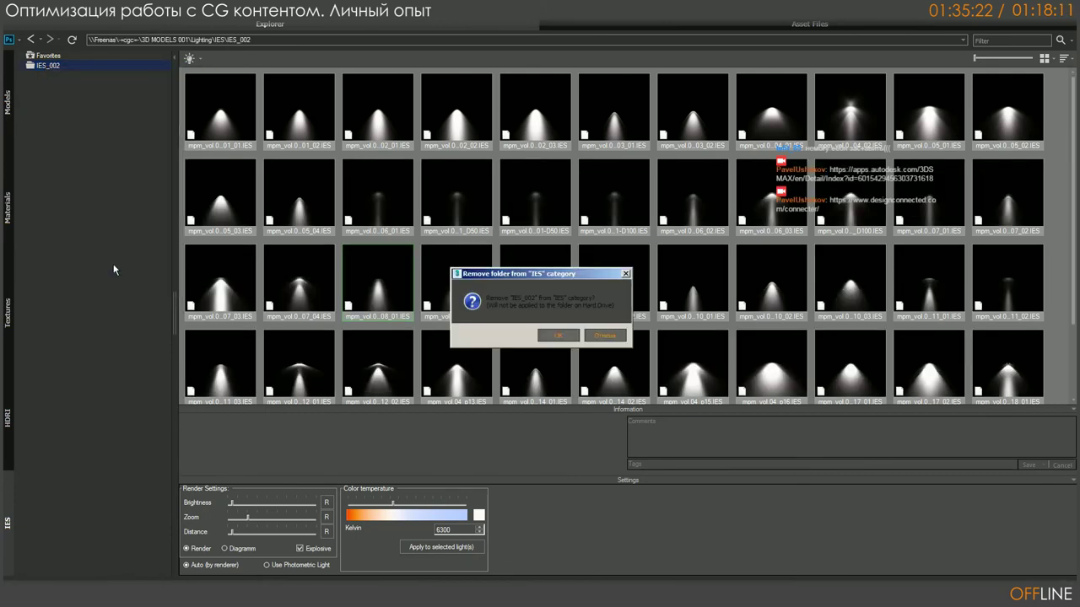
click(556, 336)
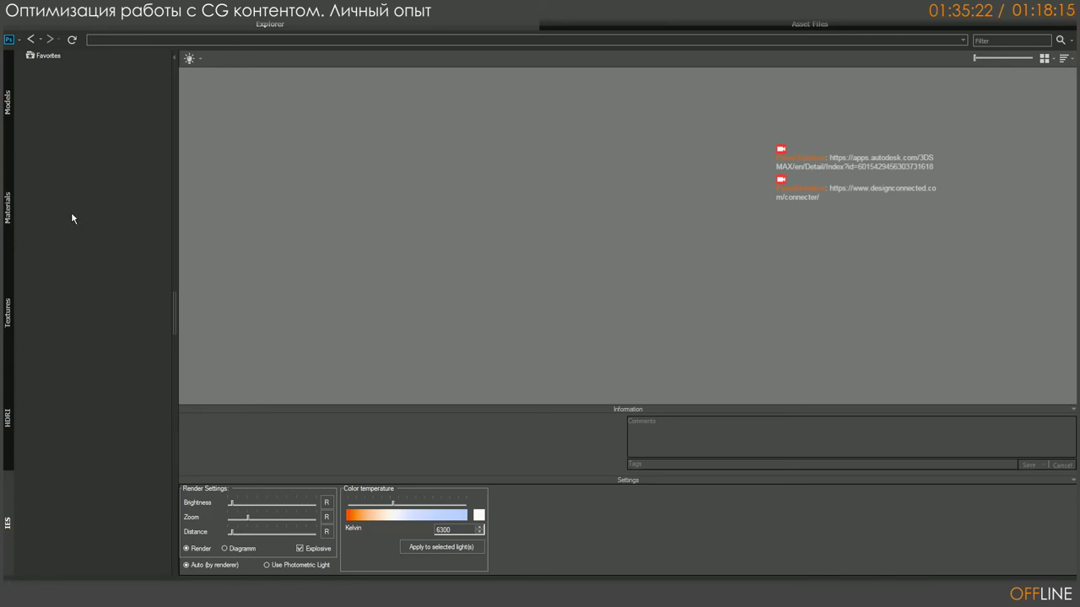
Step: Start adding a folder to the empty IES category and expand 3D MODELS 001 and its Lighting folder in the folder browser
right_click(72, 175)
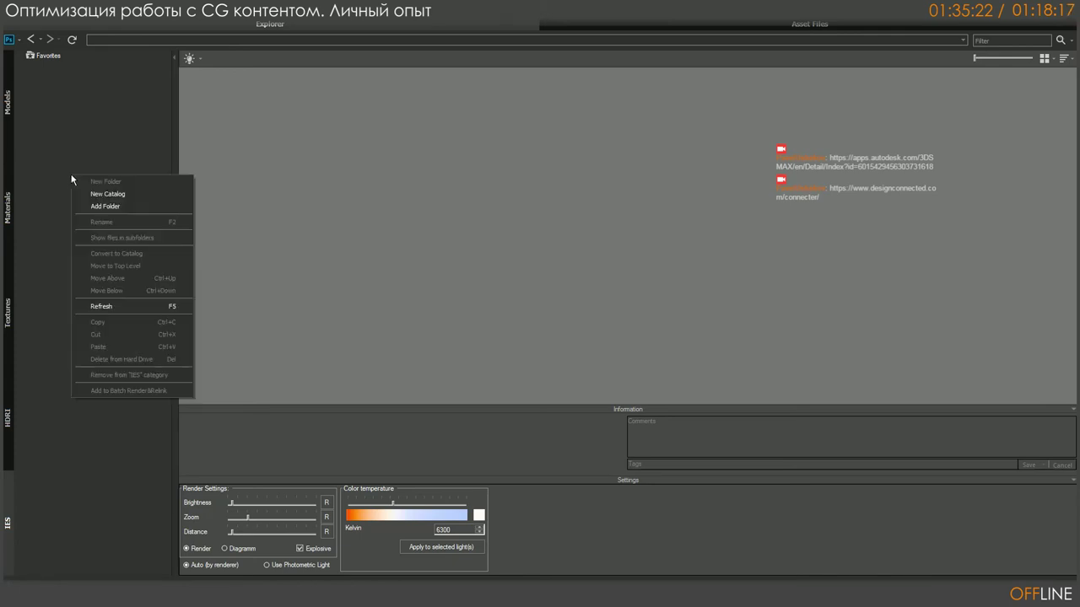
click(123, 206)
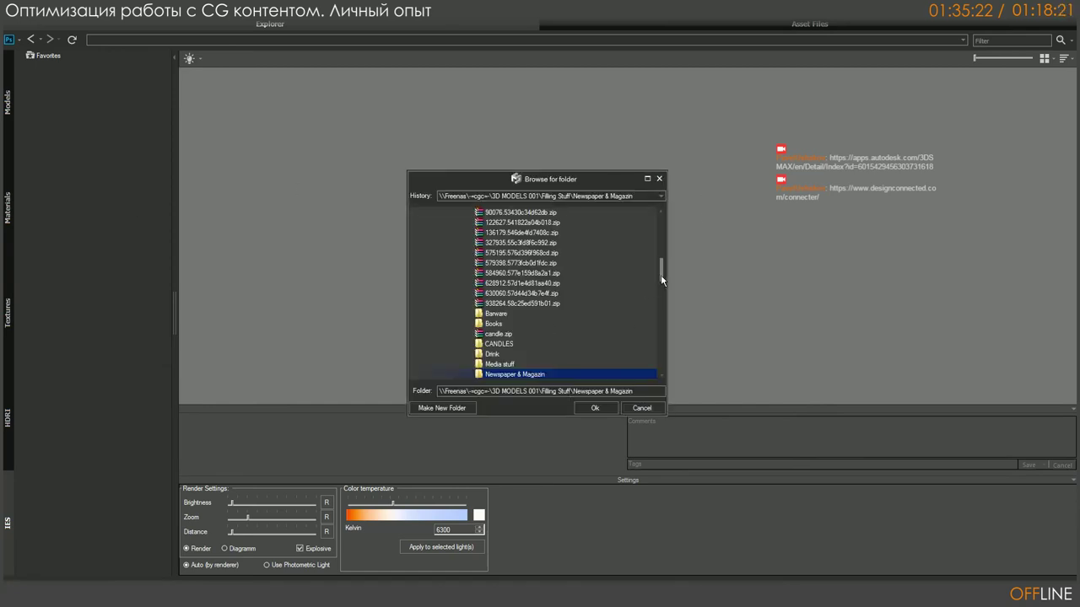
drag(661, 274, 665, 244)
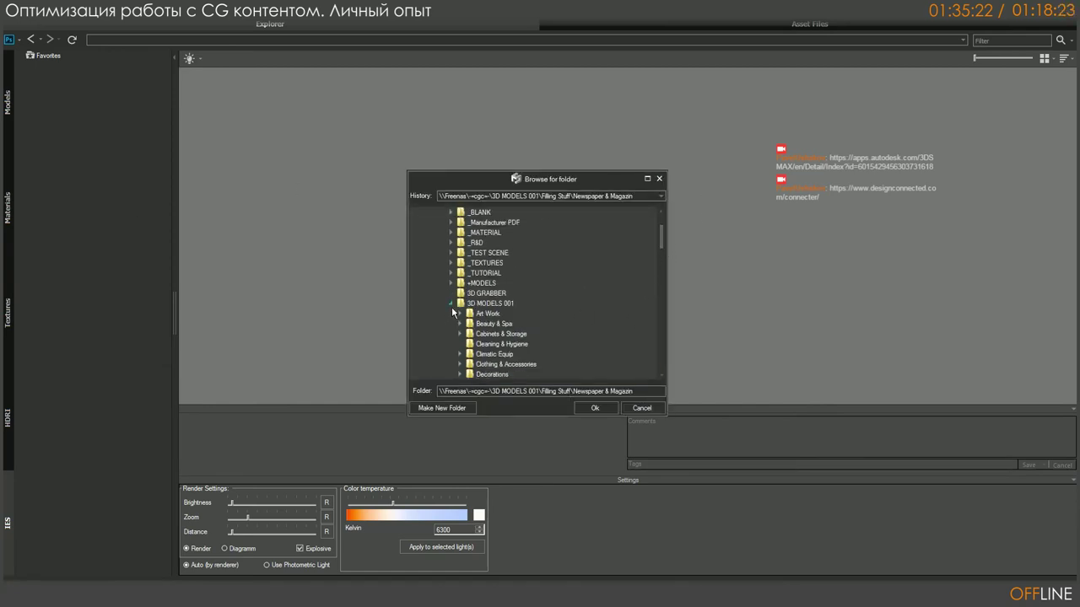
click(451, 304)
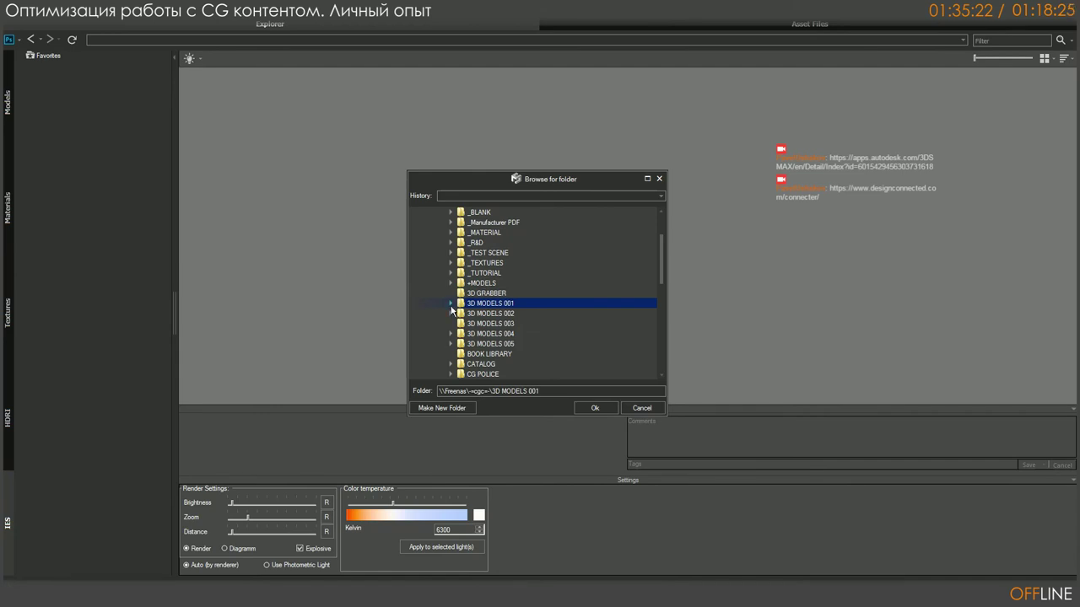
click(451, 305)
drag(662, 254, 660, 254)
click(459, 274)
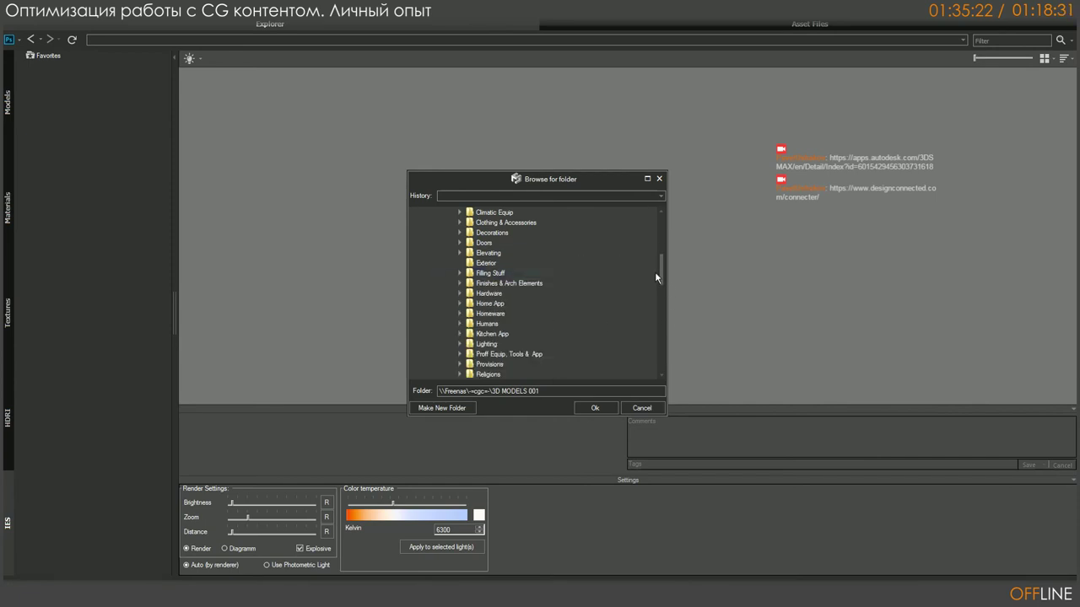
click(463, 345)
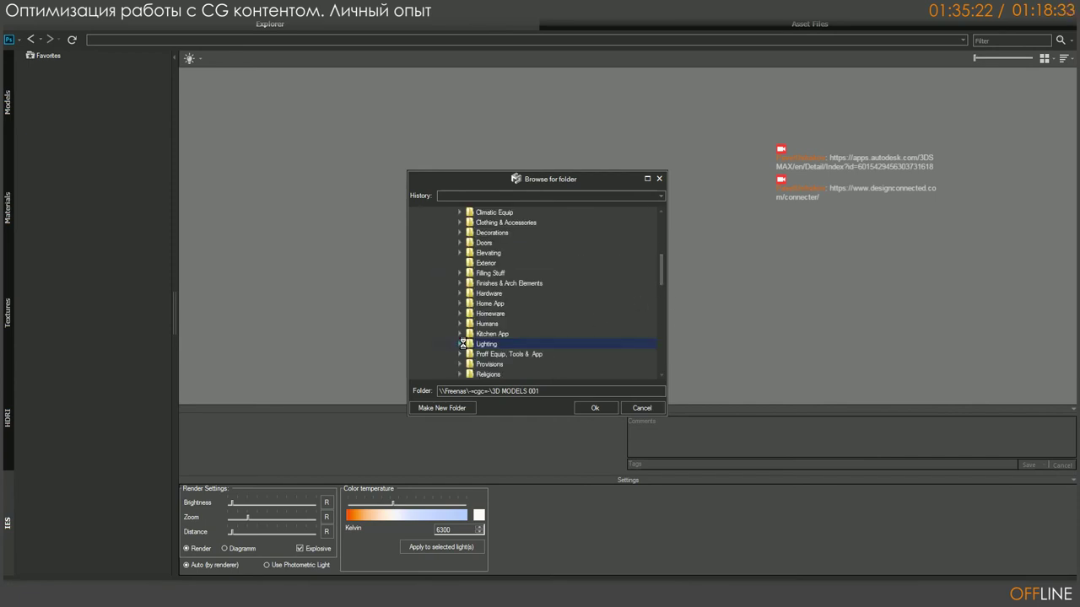
Step: Expand the IES folder inside Lighting and add its IES_001 subfolder to the IES category
drag(662, 280, 661, 293)
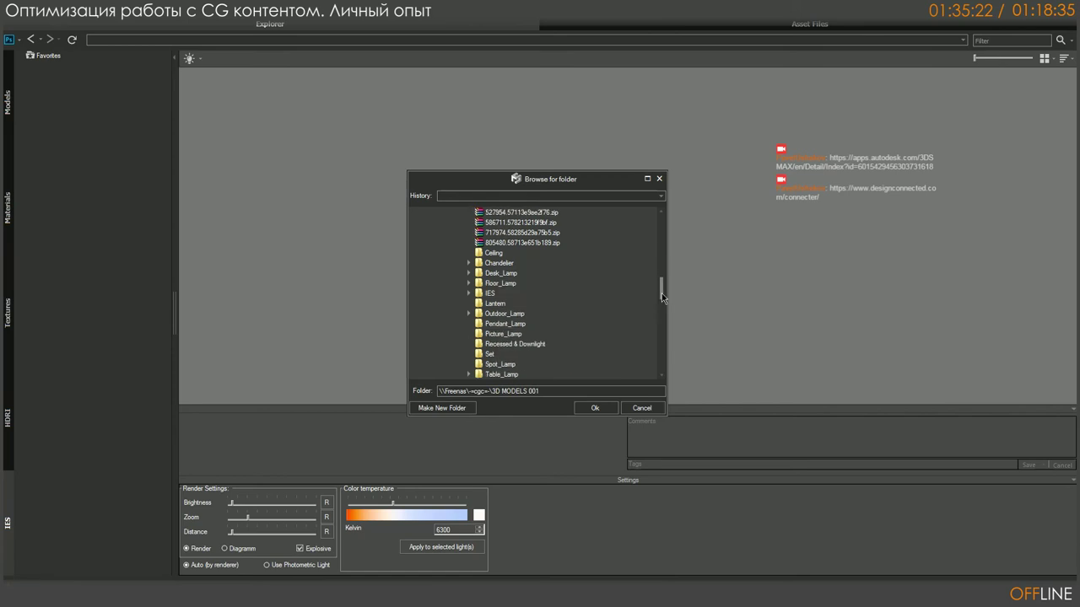
click(483, 291)
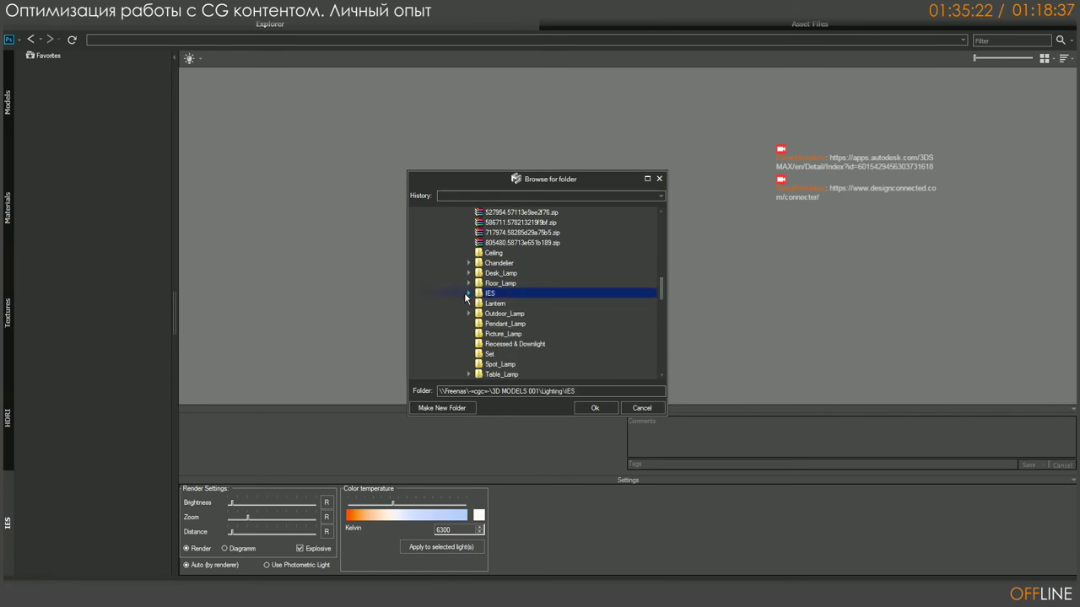
click(468, 294)
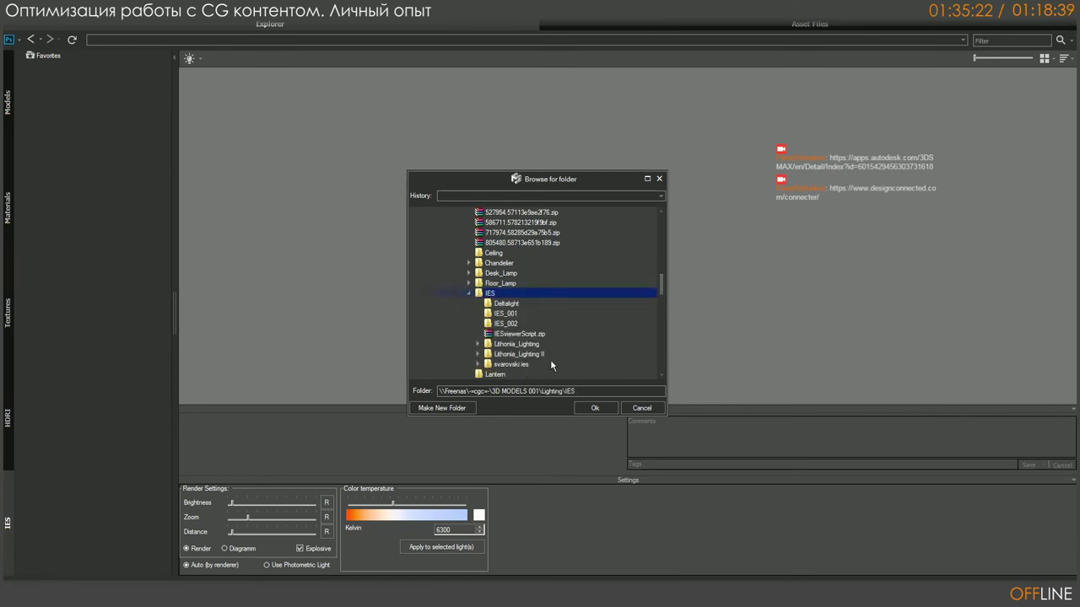
click(499, 316)
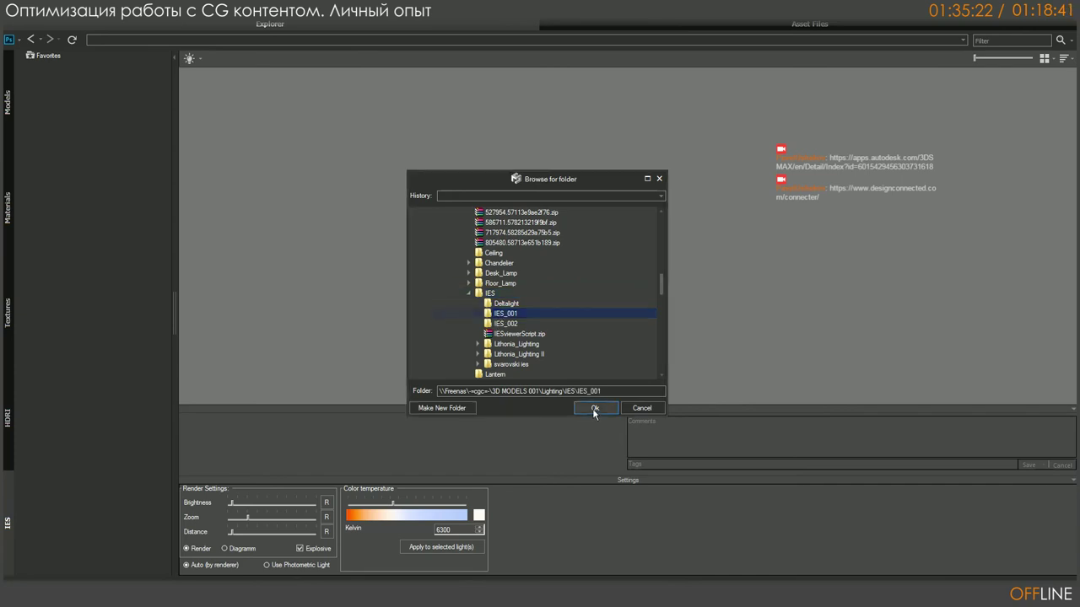
click(594, 408)
Step: Browse the light previews in the IES_001 folder and examine the file details of IES_001_016_D100.ies and IES_001_018.ies
click(45, 65)
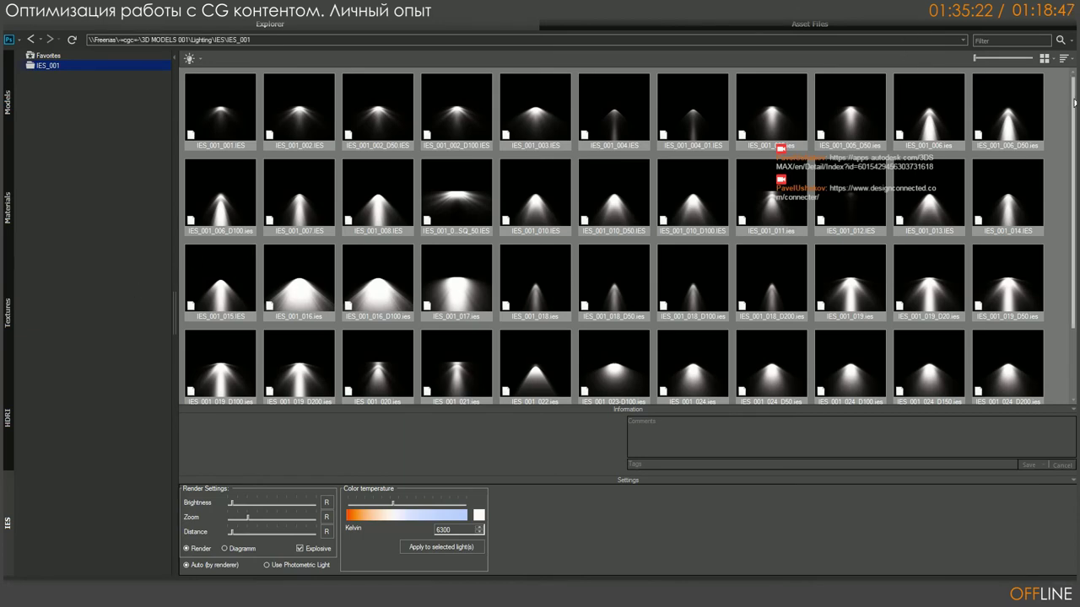
scroll(1074, 102, down, 2)
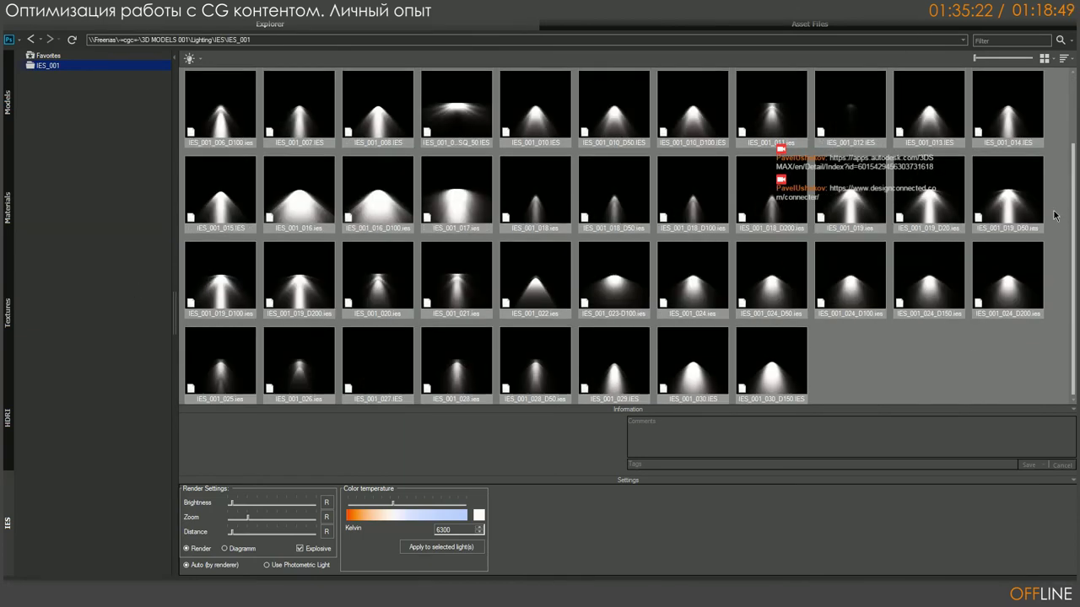
scroll(1065, 135, up, 2)
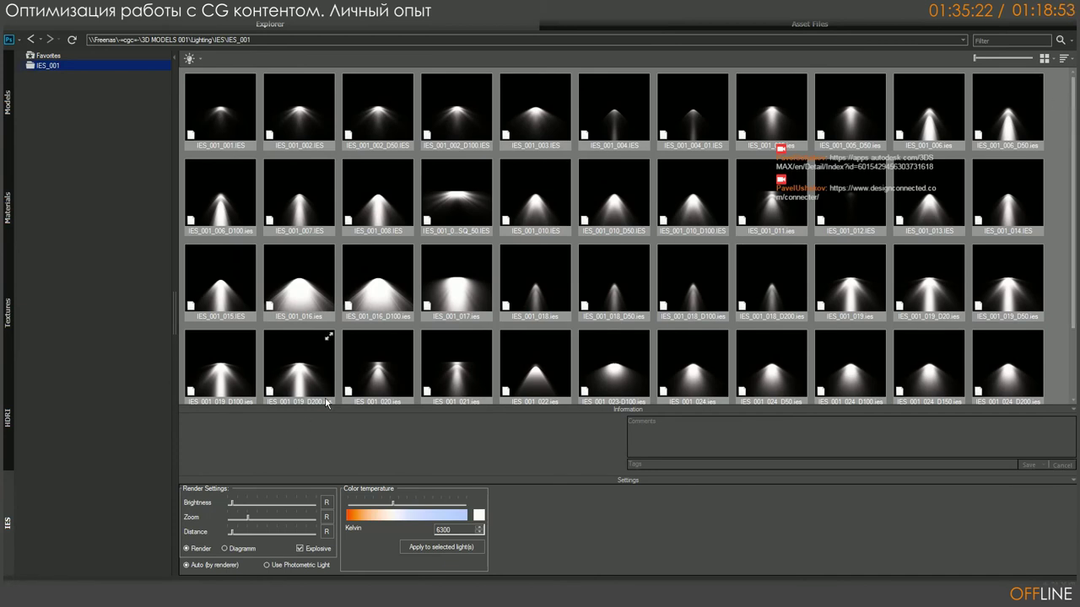
click(368, 299)
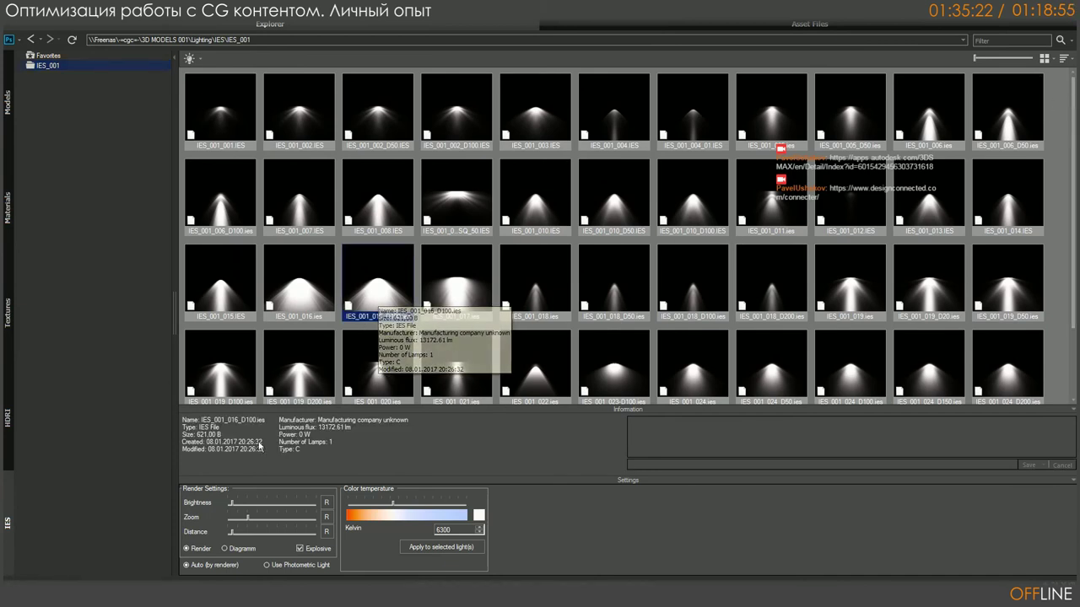
mouse_move(384, 321)
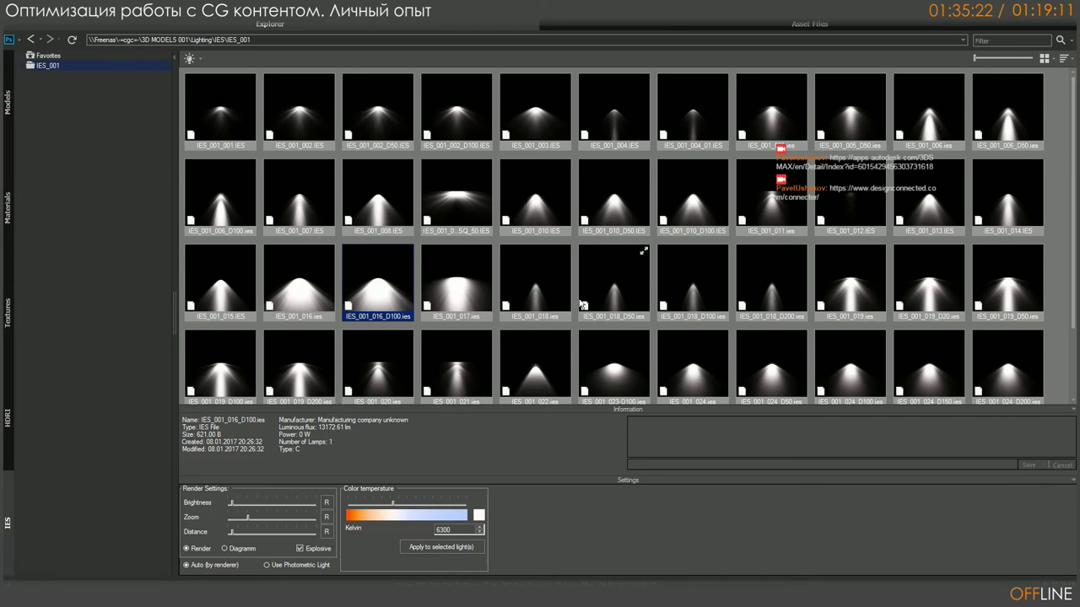
click(544, 297)
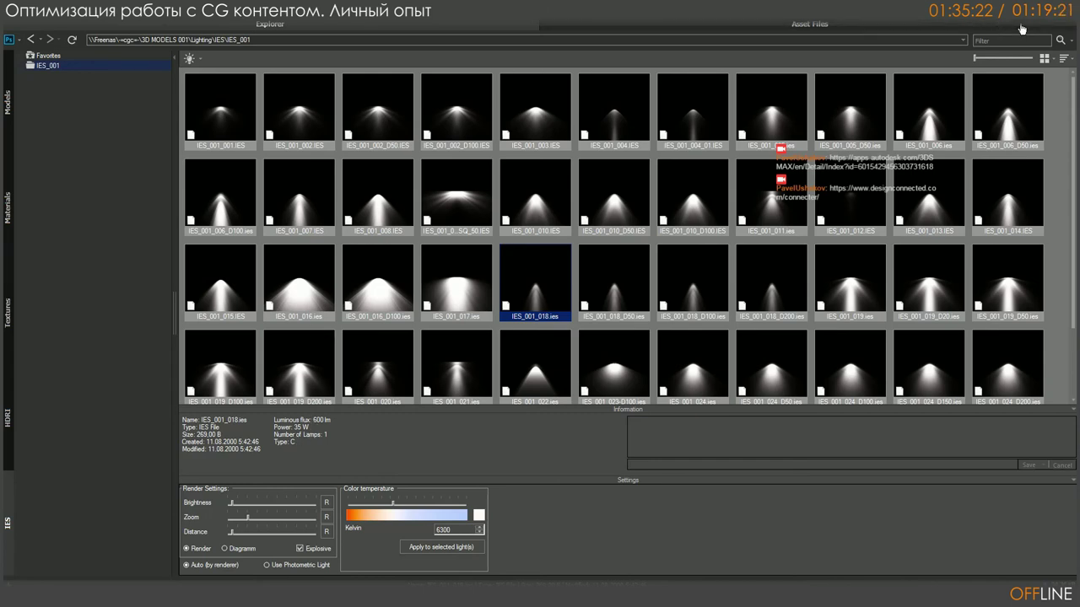
Step: Move the Project Manager window aside and reset the 3ds Max scene without saving the changes
drag(649, 23, 1038, 93)
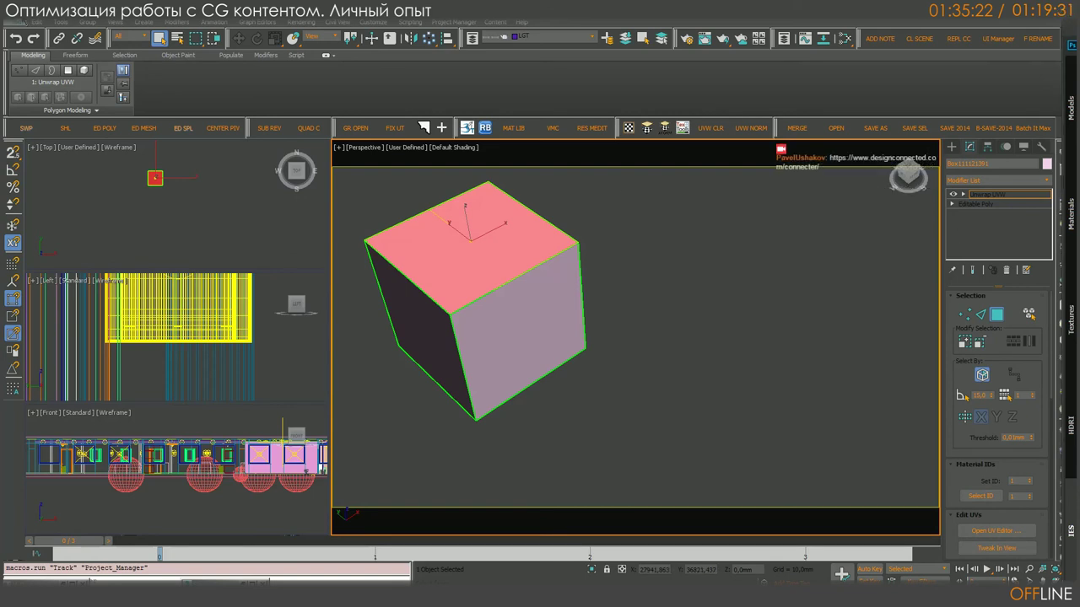
click(24, 23)
click(27, 58)
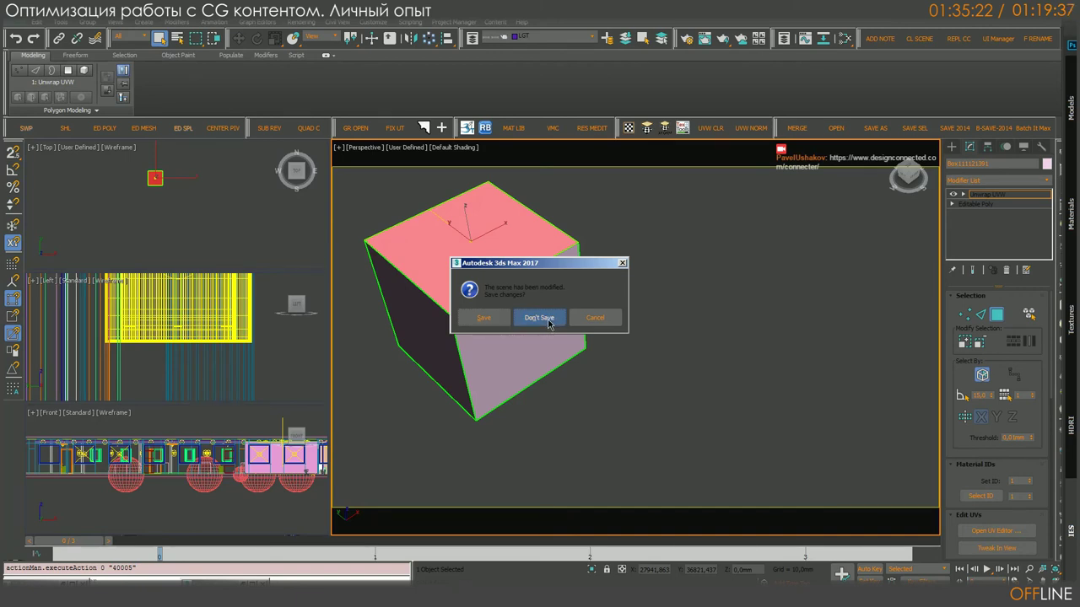
click(516, 325)
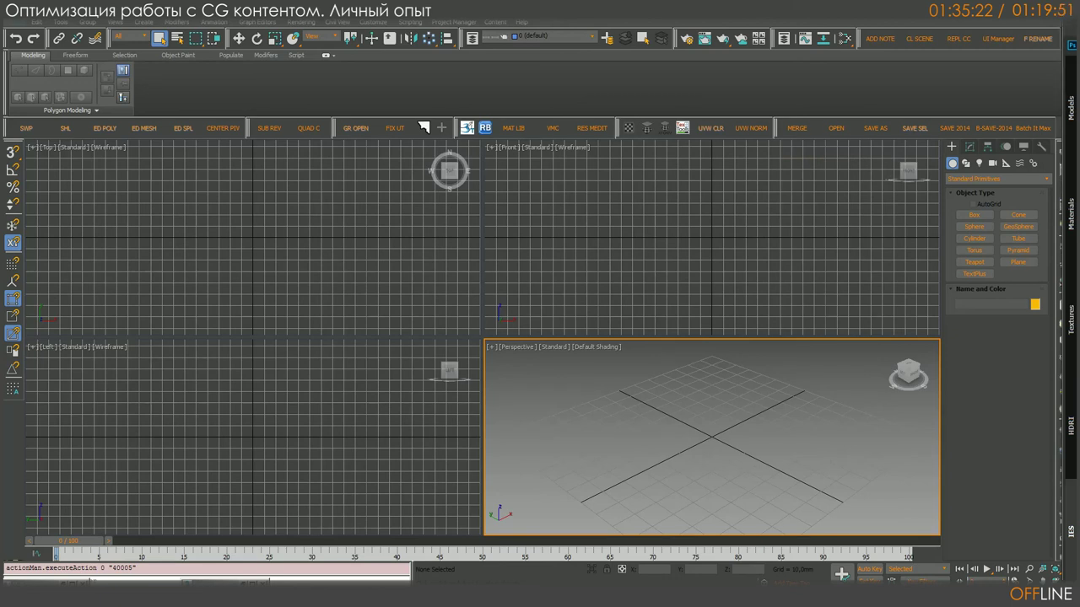
Step: Place nine VRayIES lights using the IES_001_018 file across the Perspective viewport with Object Place, and end the placement
key(o)
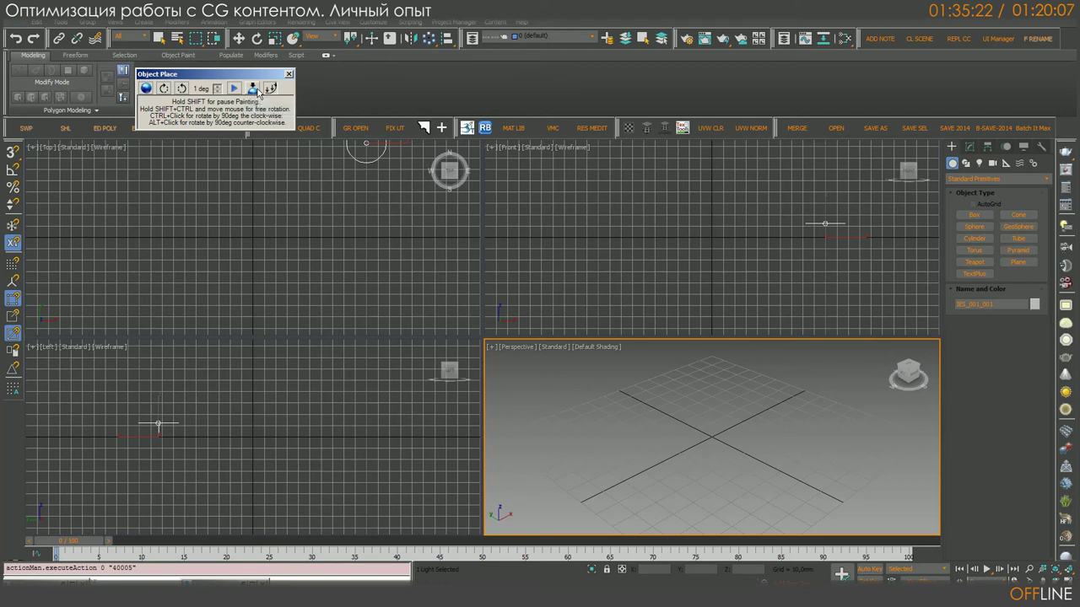
click(256, 90)
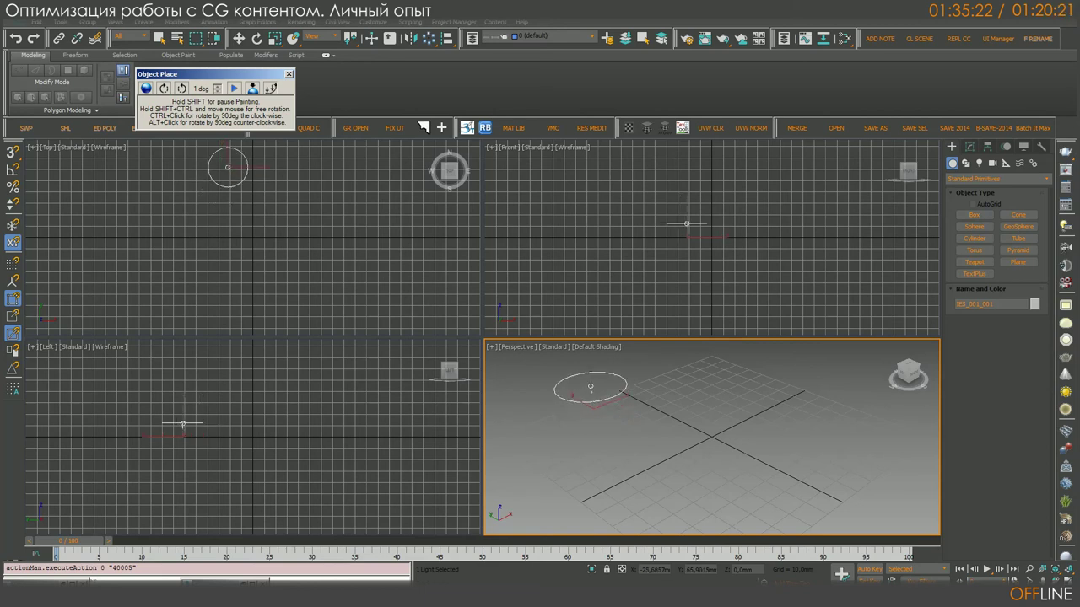
click(567, 384)
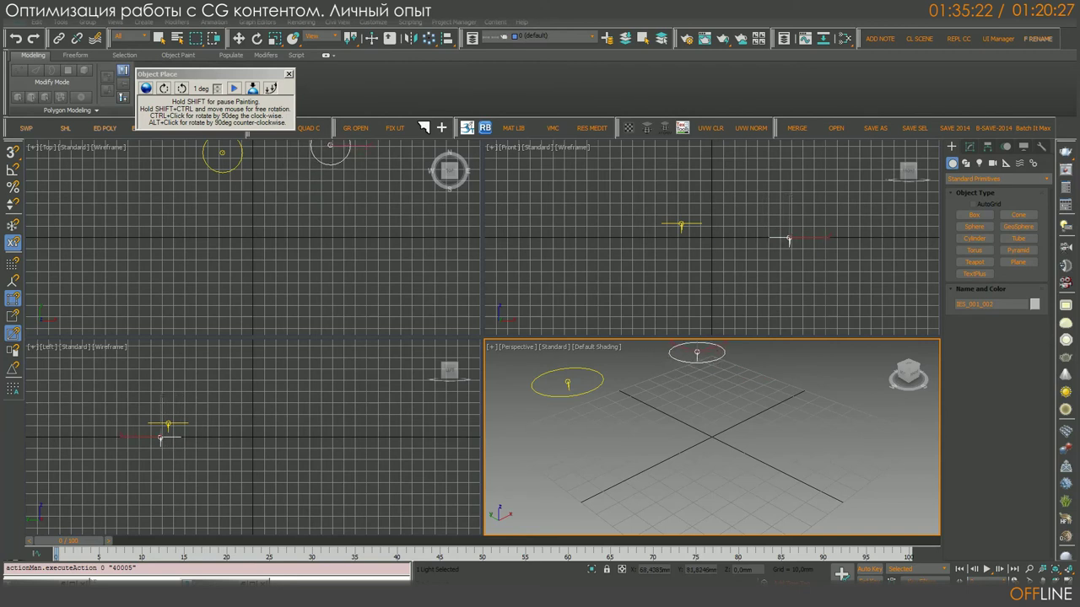
click(696, 353)
click(636, 449)
click(869, 400)
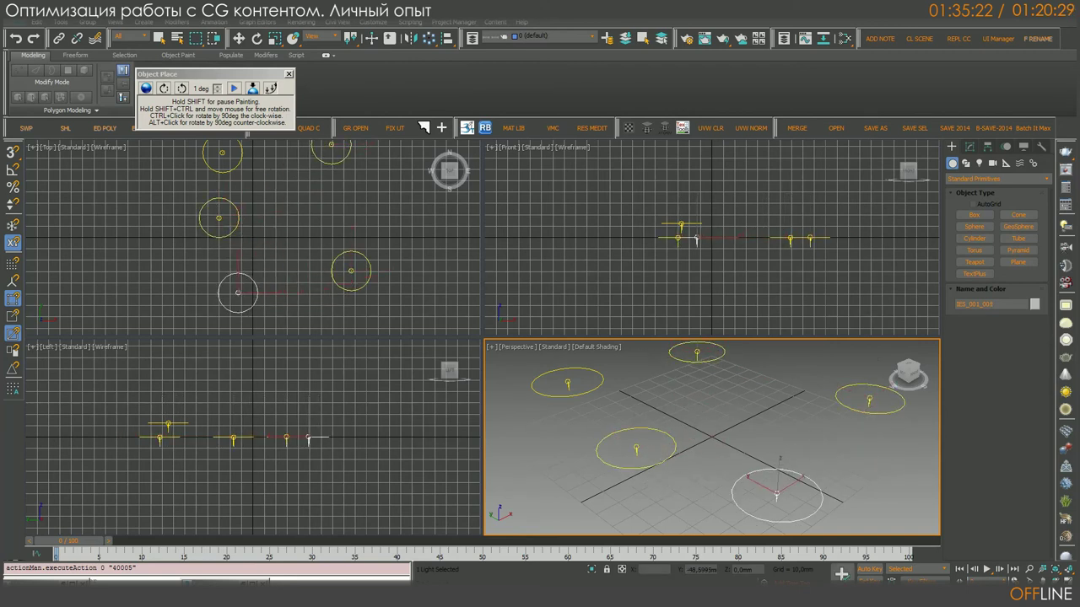
click(769, 503)
click(782, 394)
click(659, 388)
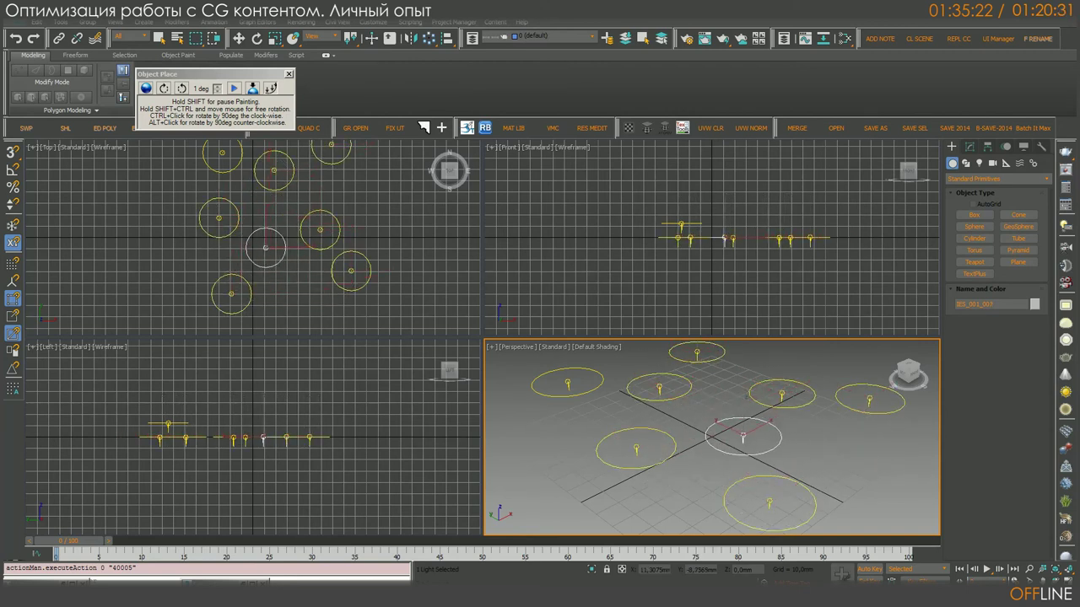
click(742, 437)
click(536, 447)
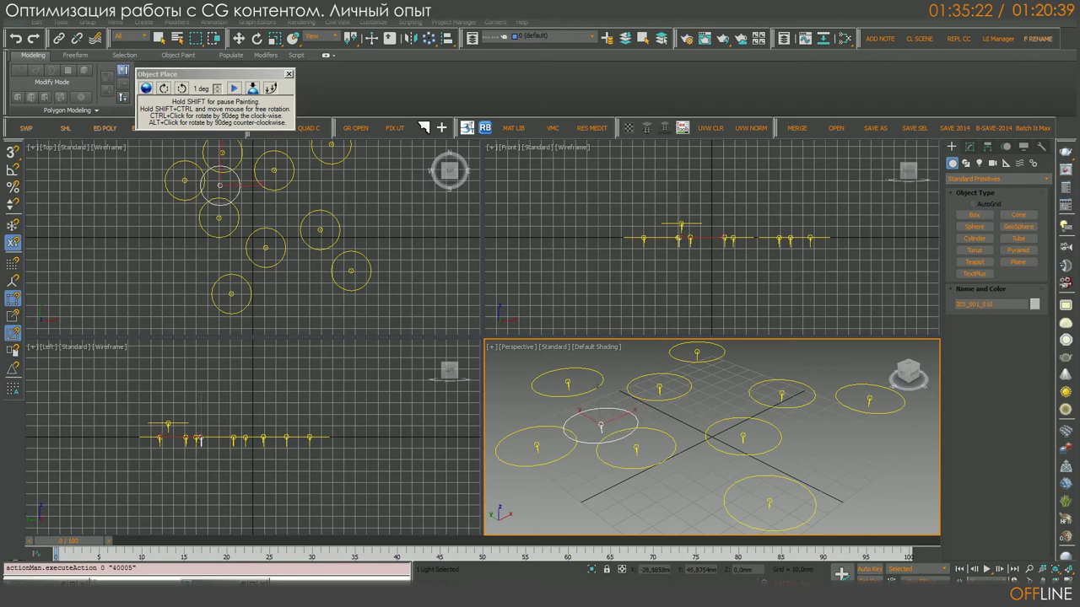
right_click(679, 437)
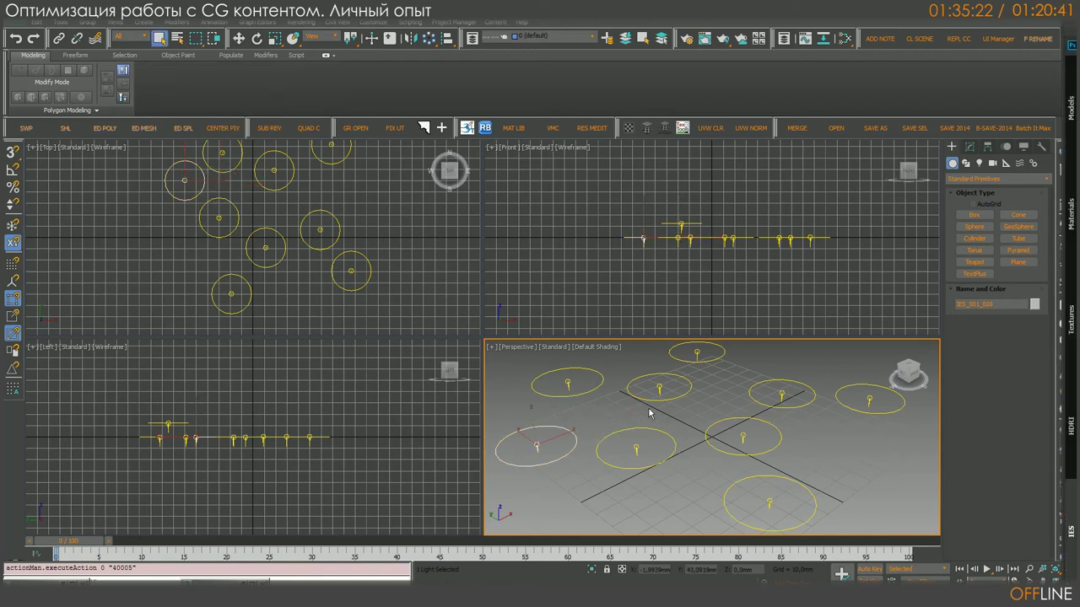
Step: Bring all the placed lights into view in the Top viewport and show the selected light's VRayIES parameters
middle_drag(439, 254, 371, 278)
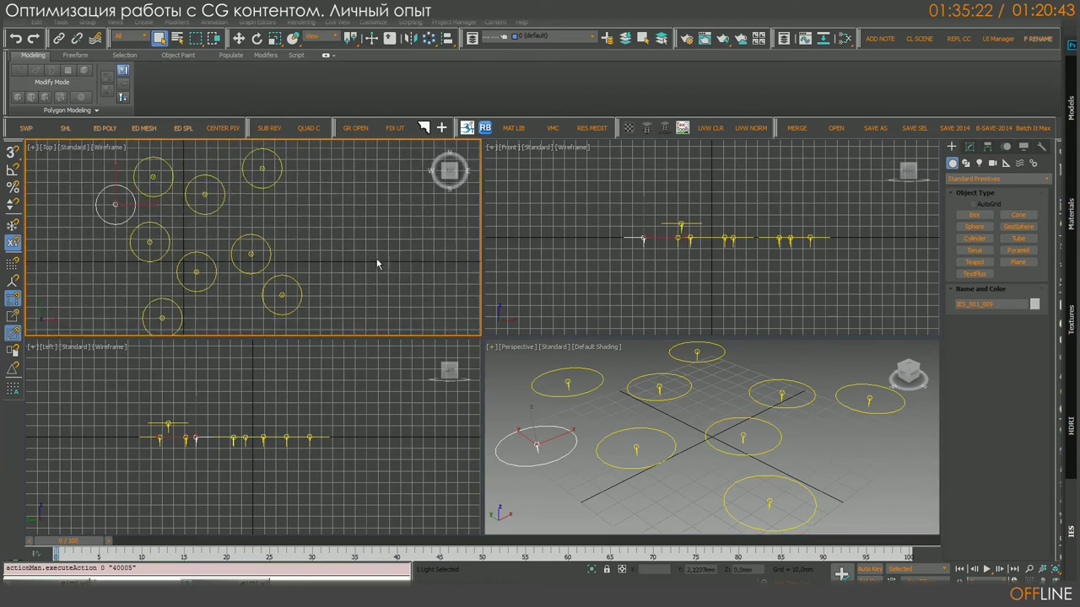
click(969, 147)
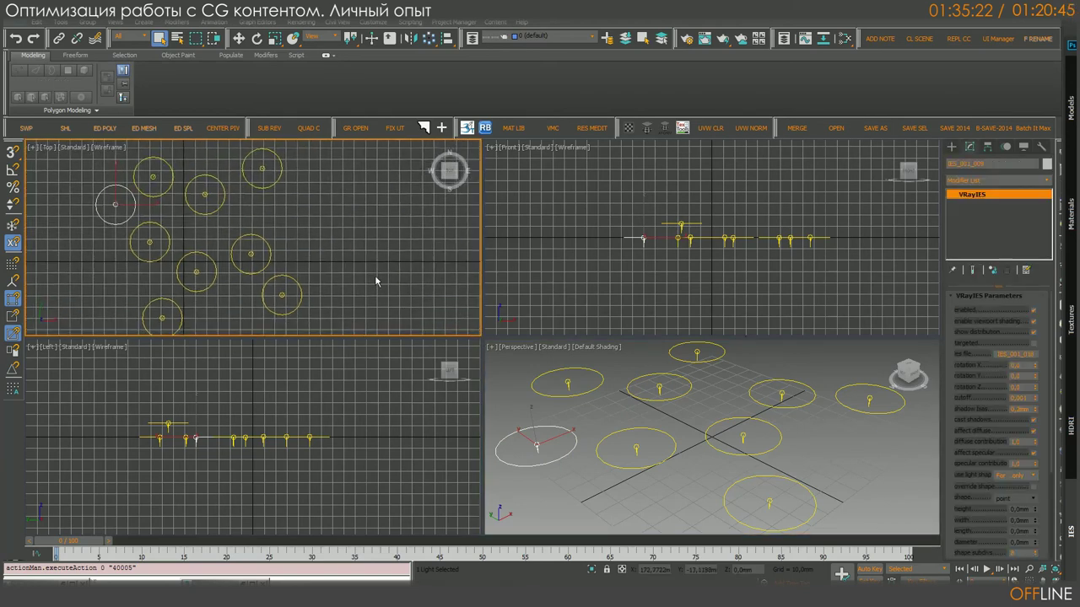
scroll(313, 242, down, 6)
Step: Hide the grid in the Top, Front, Perspective and Left viewports
key(g)
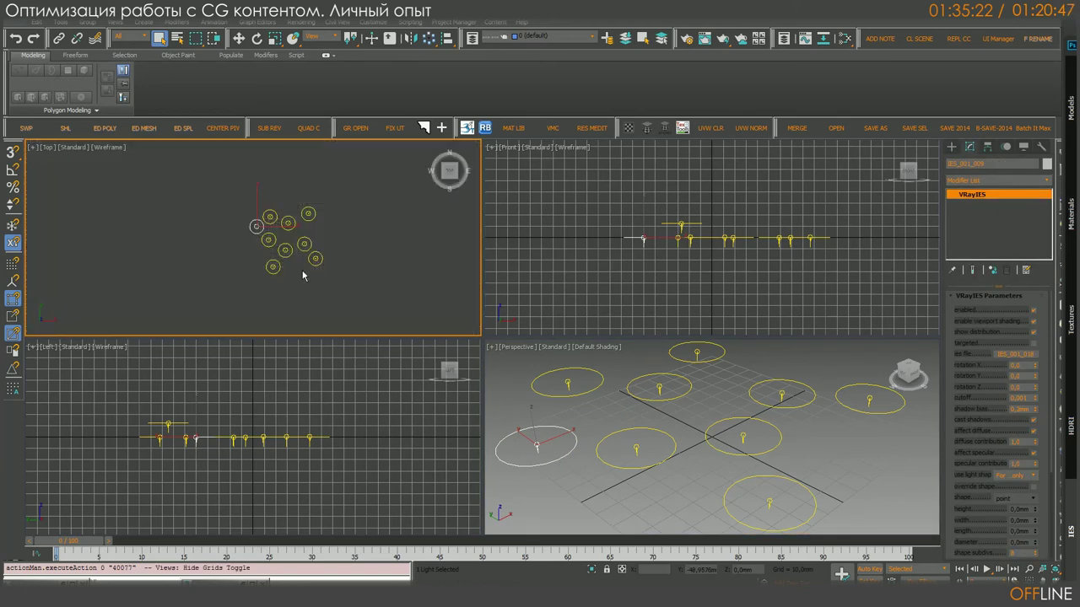
right_click(292, 361)
right_click(697, 270)
key(g)
right_click(693, 463)
key(g)
right_click(362, 396)
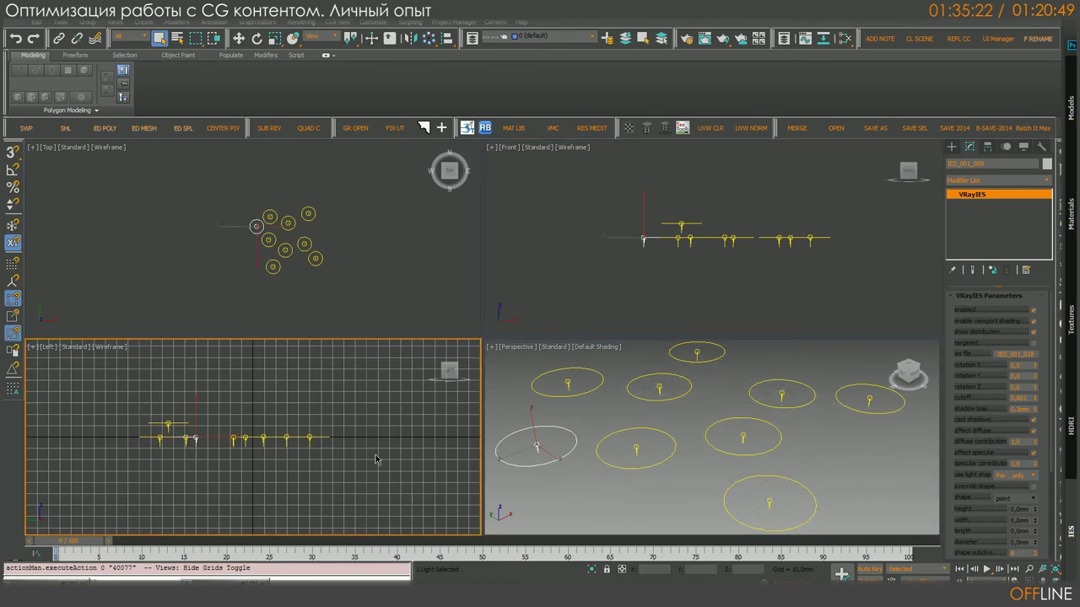
key(g)
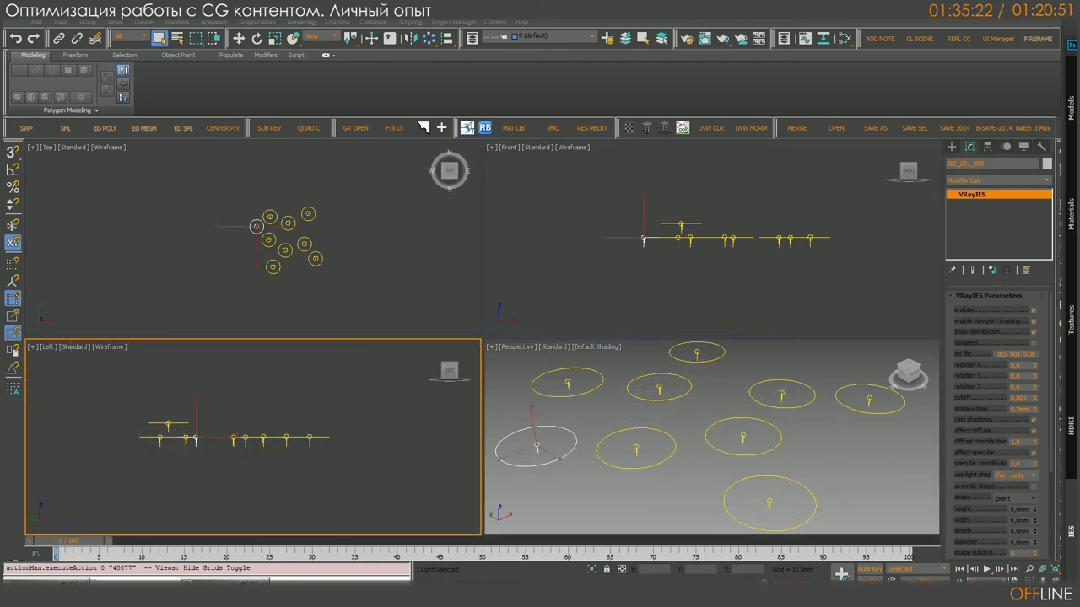
Step: Switch to Project Manager's IES library and select the Kelvin value in the color temperature settings
key(ctrl+shift+p)
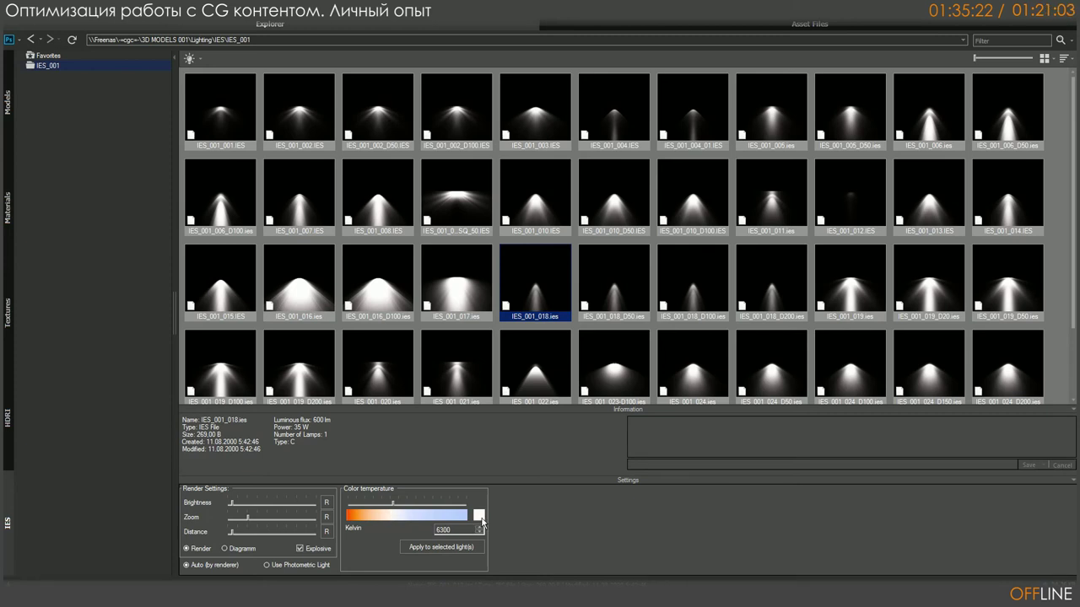
double_click(444, 530)
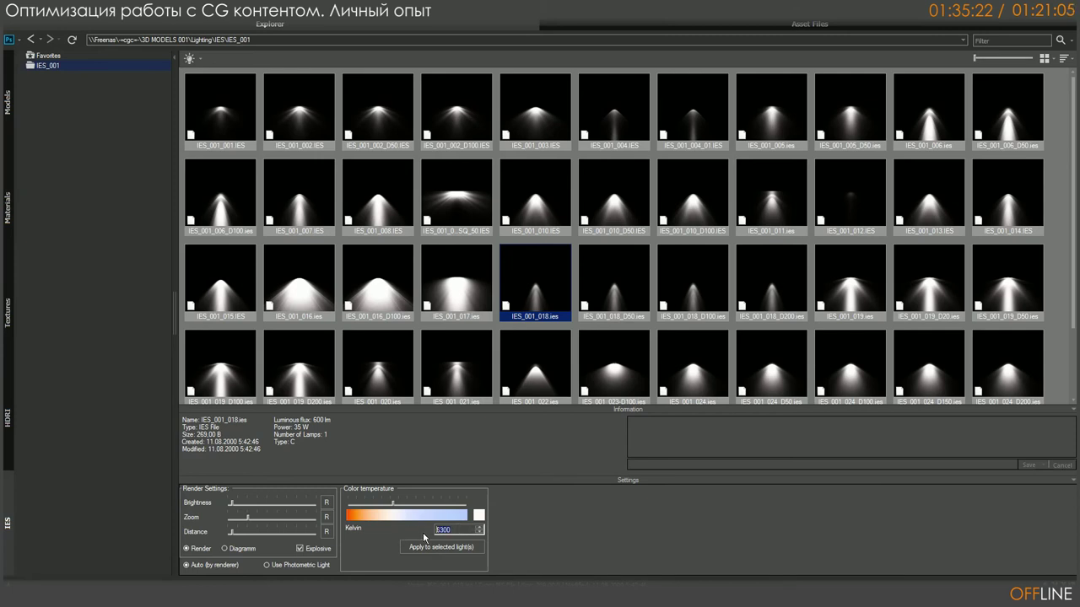
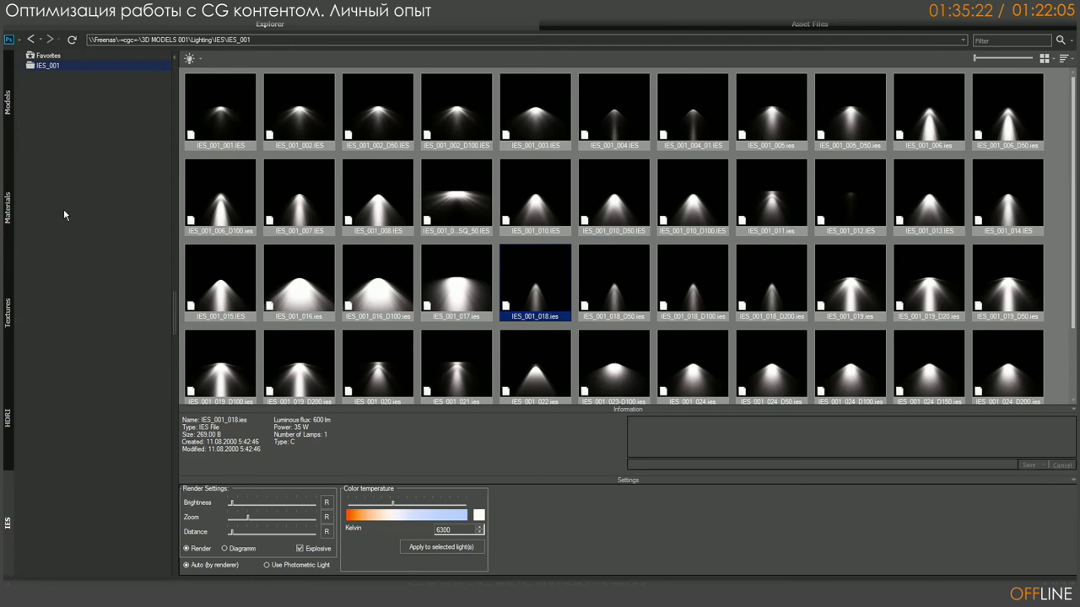
Step: Try to open IES_001_008 and IES_001_016_D100 with their associated application, and cancel the Windows file-open dialog
mouse_move(256, 224)
right_click(358, 206)
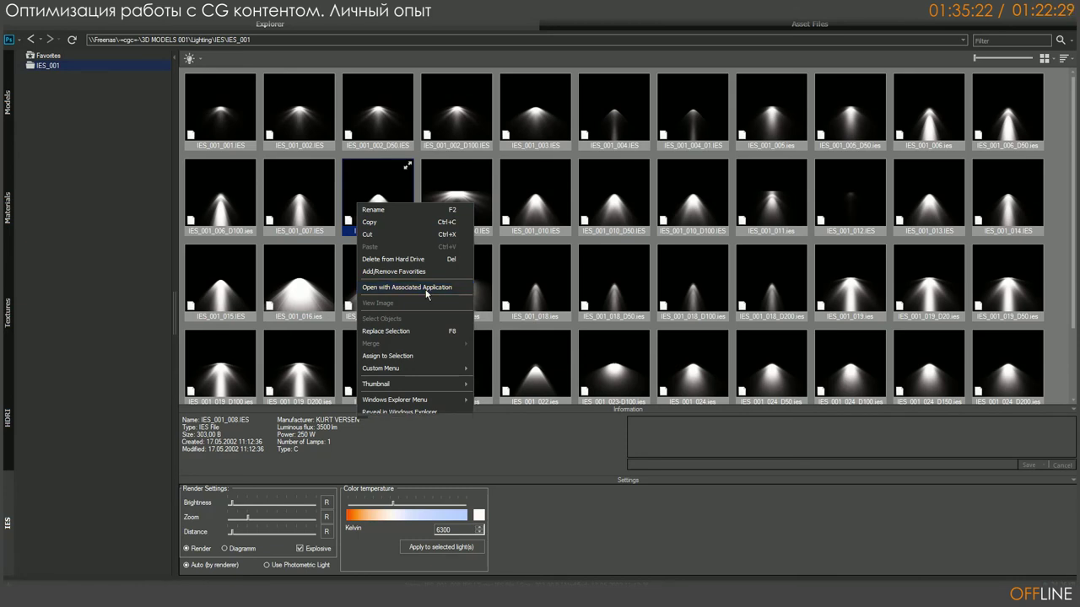
click(427, 288)
click(617, 352)
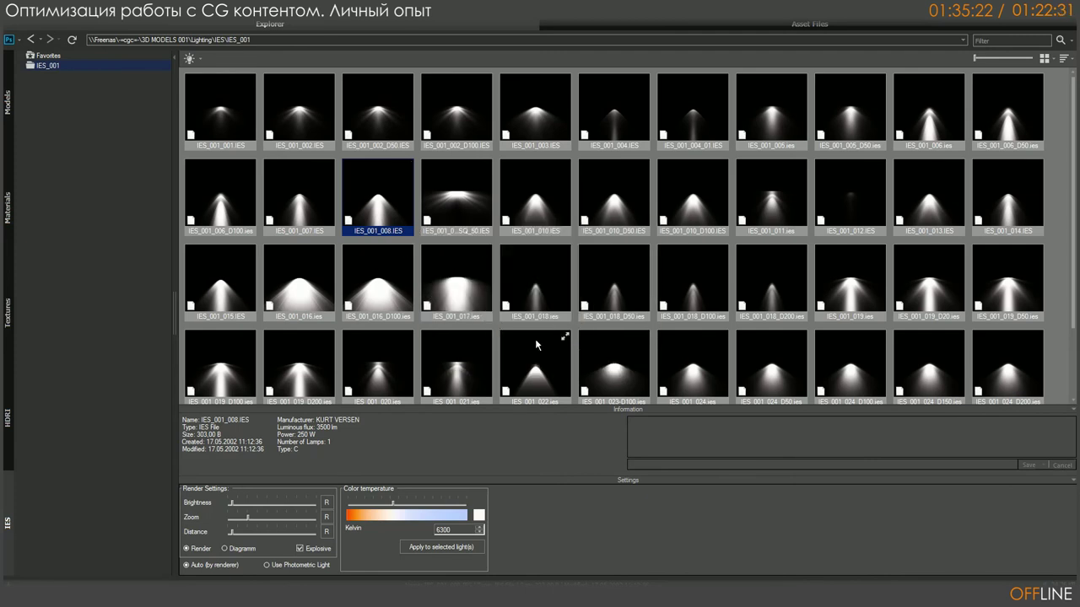
click(393, 306)
right_click(384, 290)
click(442, 374)
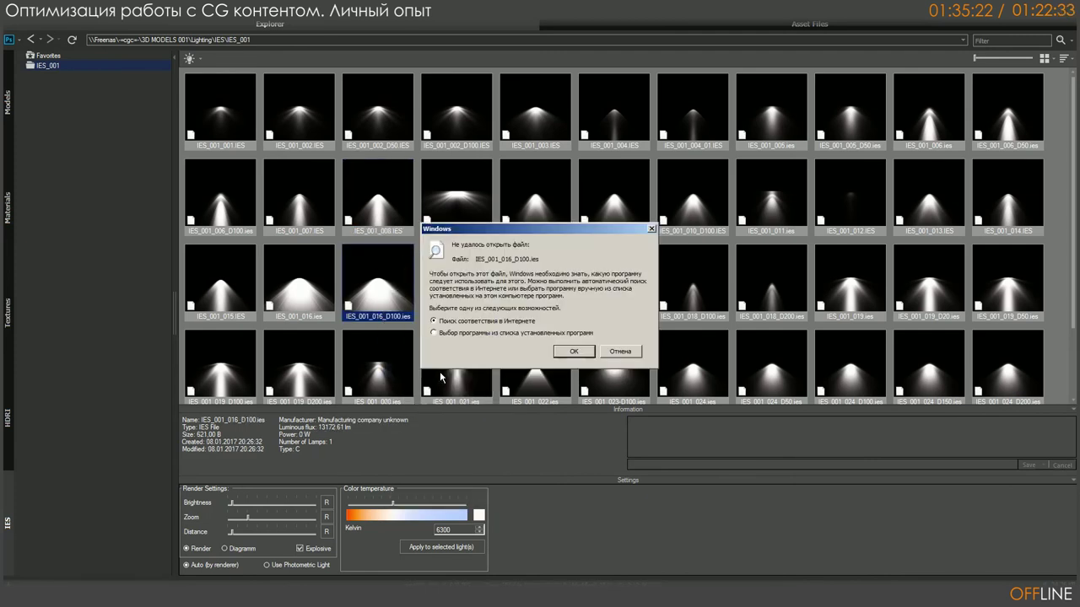
click(627, 358)
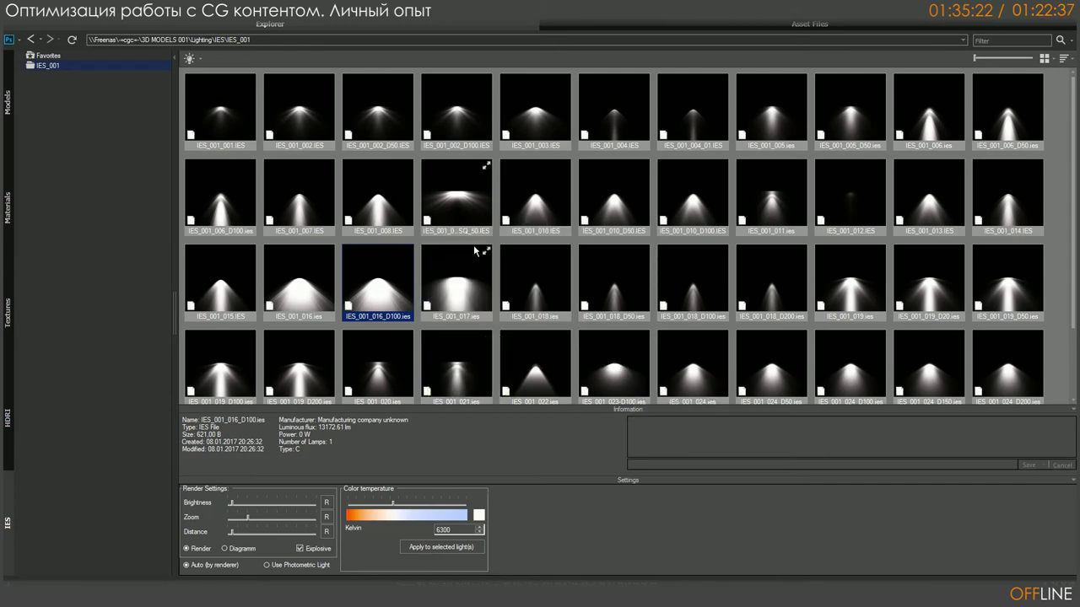
Step: Set the thumbnails to the largest size in the HDRI library and to the smallest size in the IES library
click(12, 426)
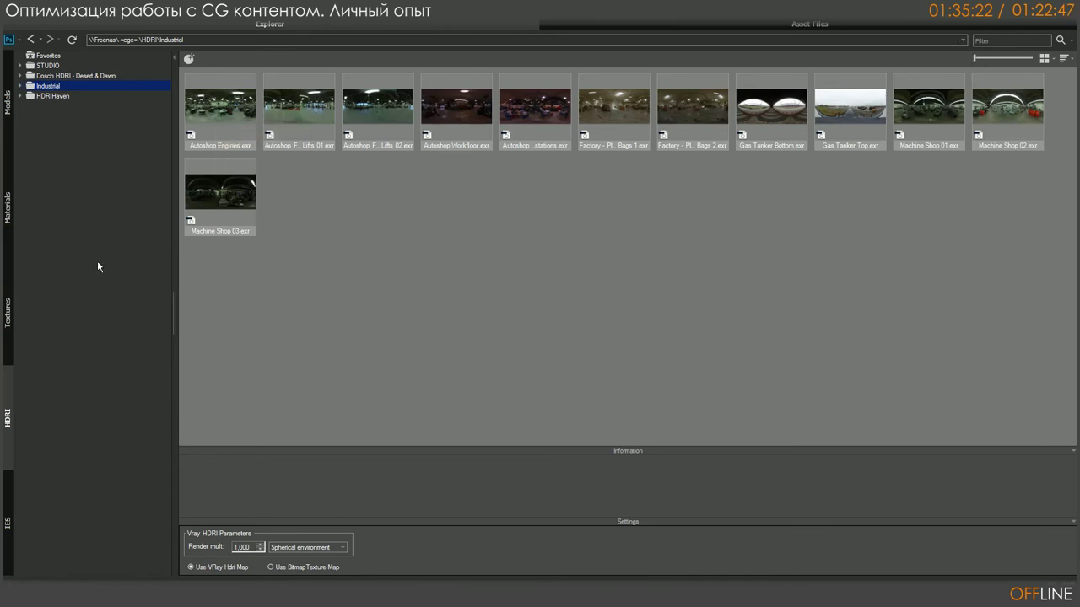
drag(974, 58, 1031, 58)
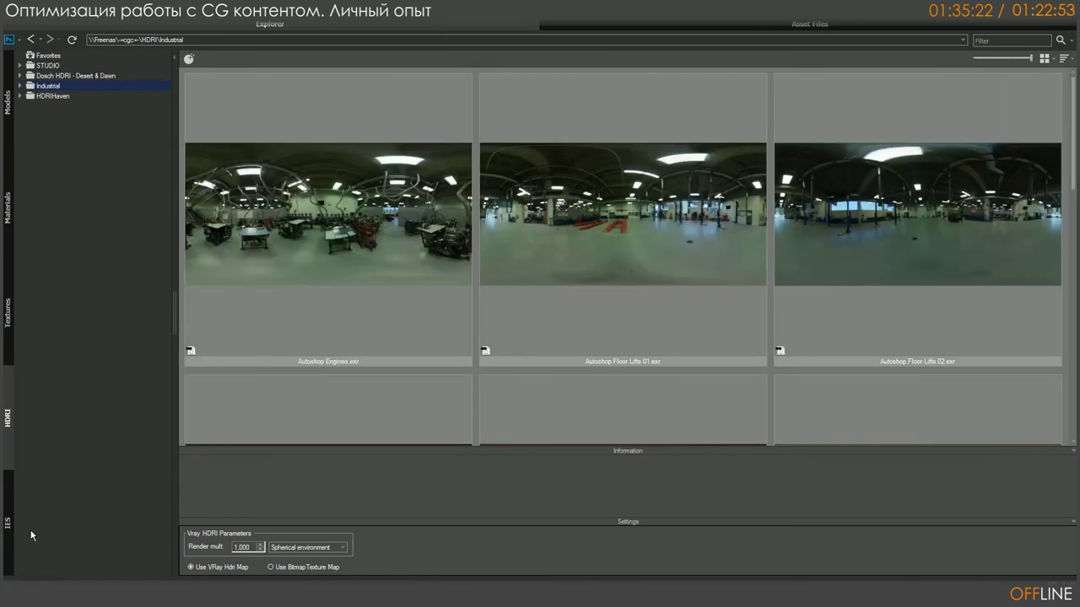
click(14, 529)
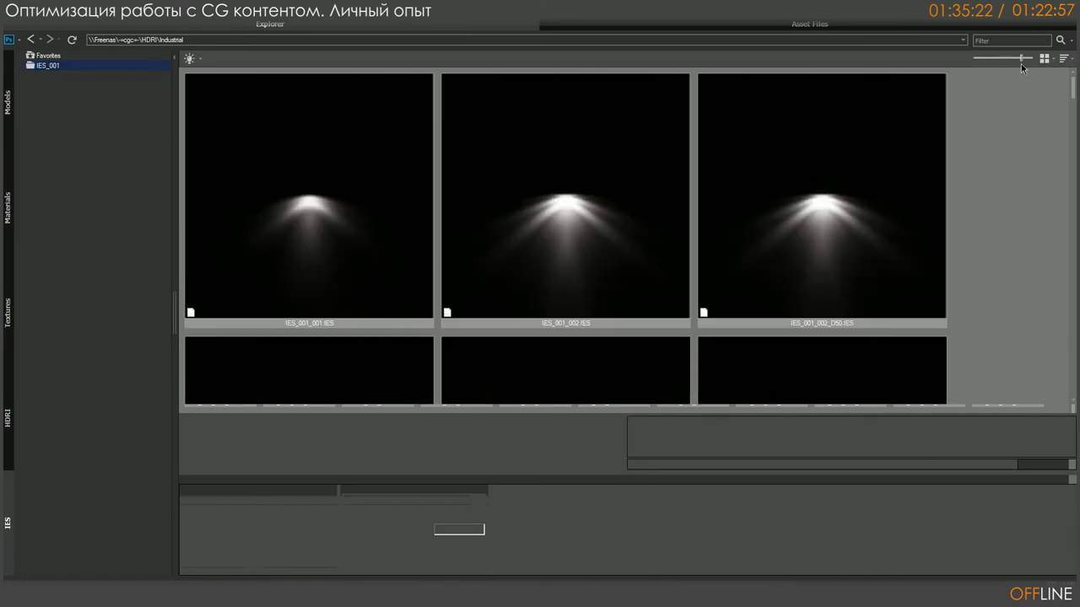
drag(1020, 64, 945, 71)
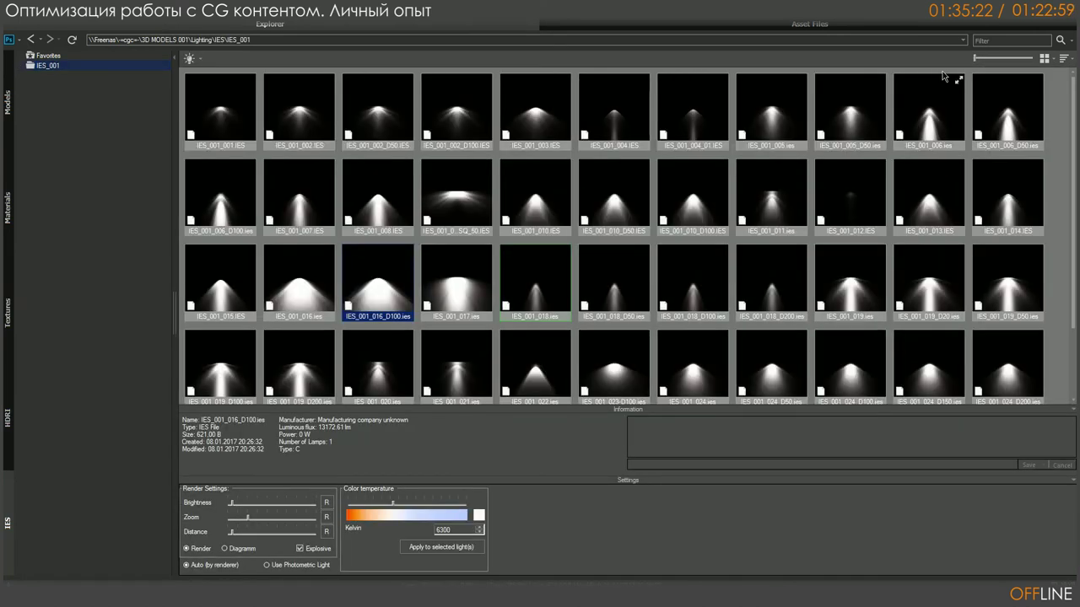
Step: Return to the Industrial HDRI folder and select Autoshop Floor Lifts 01.exr to view its file information
click(9, 418)
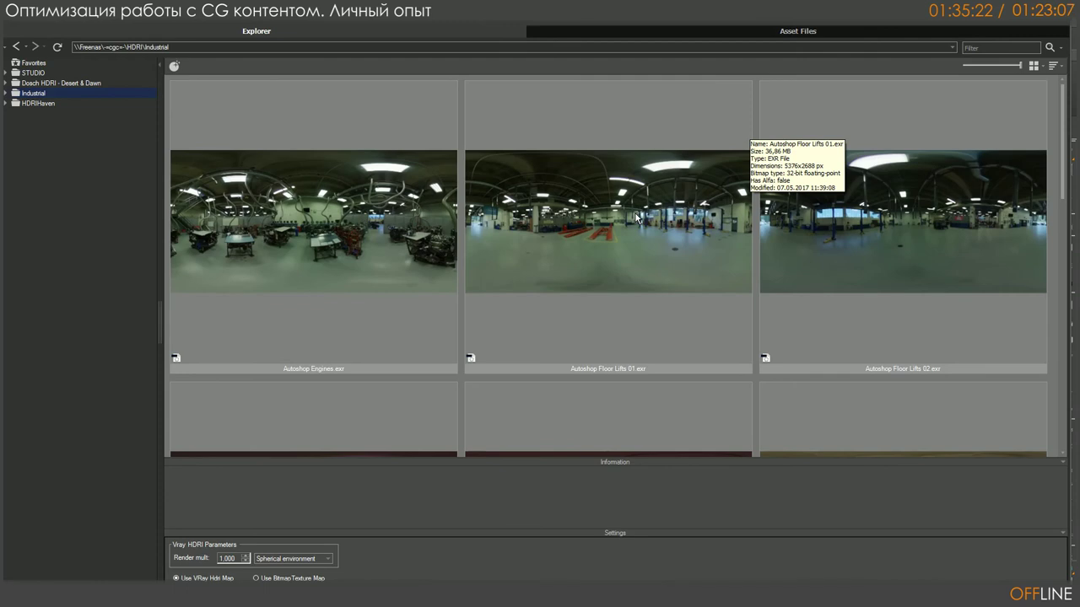
click(636, 217)
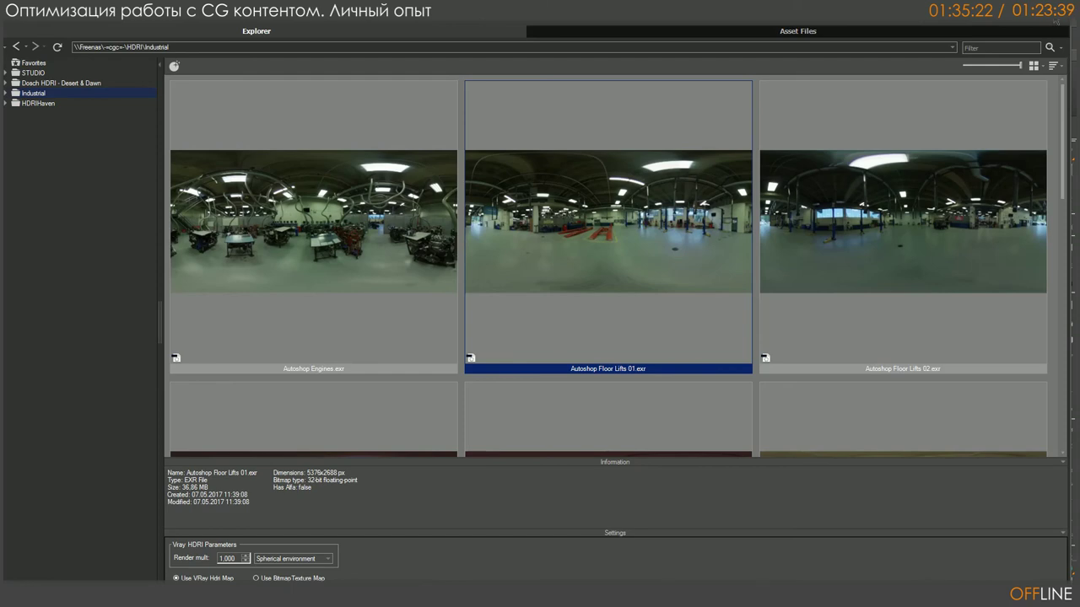
Step: Expand the STONE and WOOD folders in the texture library and show the contents of WOOD_2012-2016
click(7, 328)
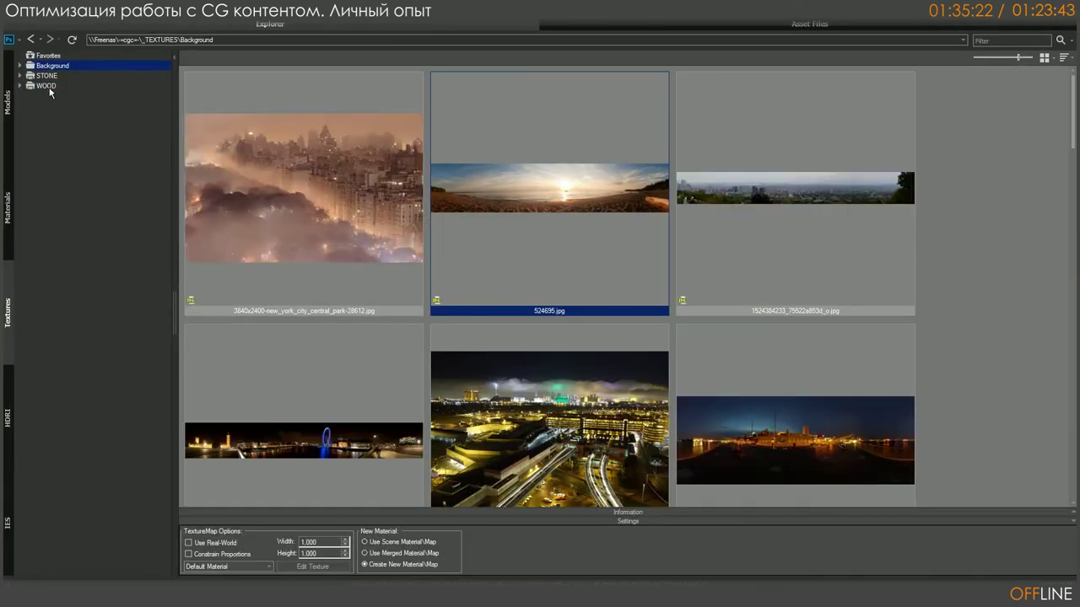
double_click(47, 77)
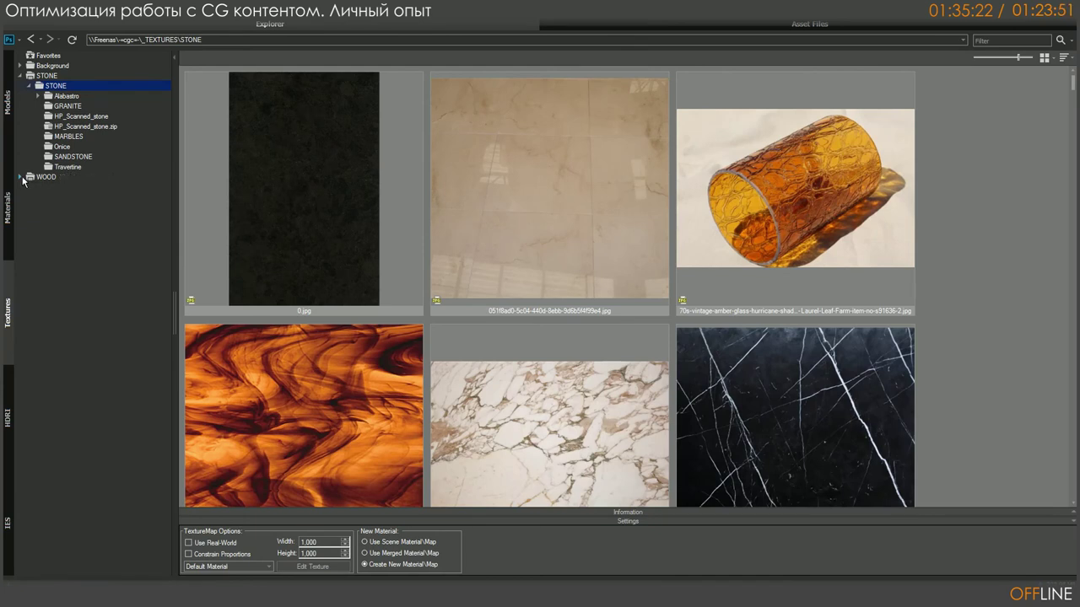
click(21, 177)
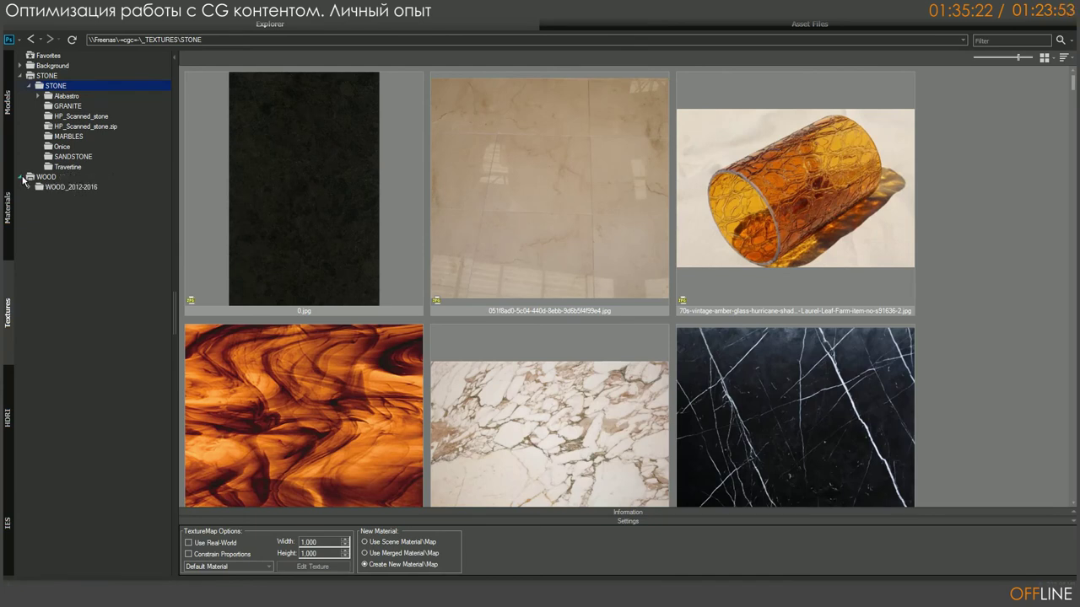
click(64, 188)
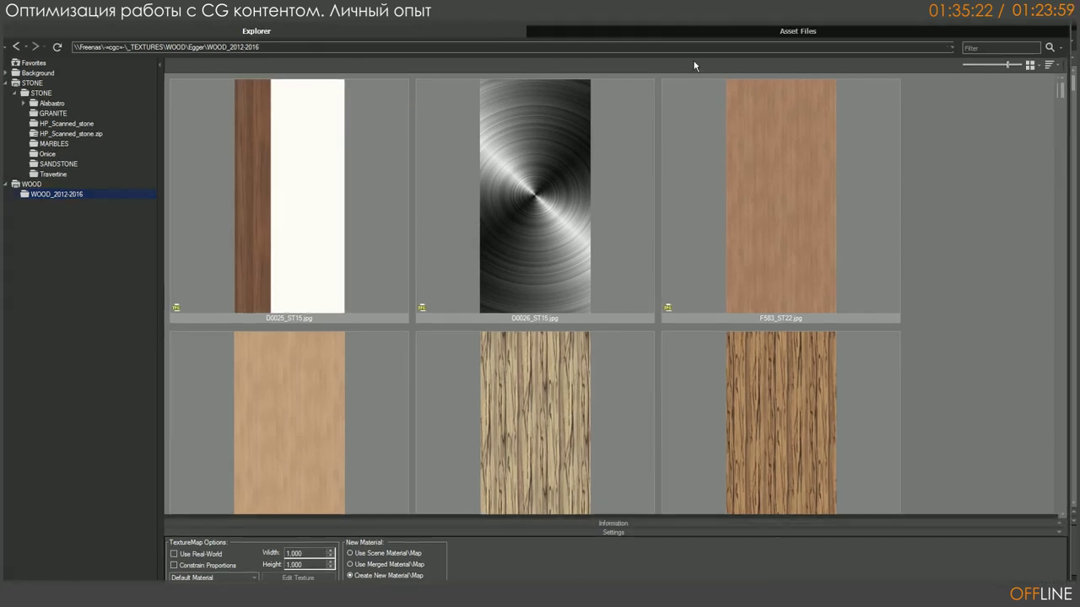
Step: Place the F584_ST22 bitmap in the Slate Material Editor and connect it to the diffuse map of a new VRayMtl
key(alt+Tab)
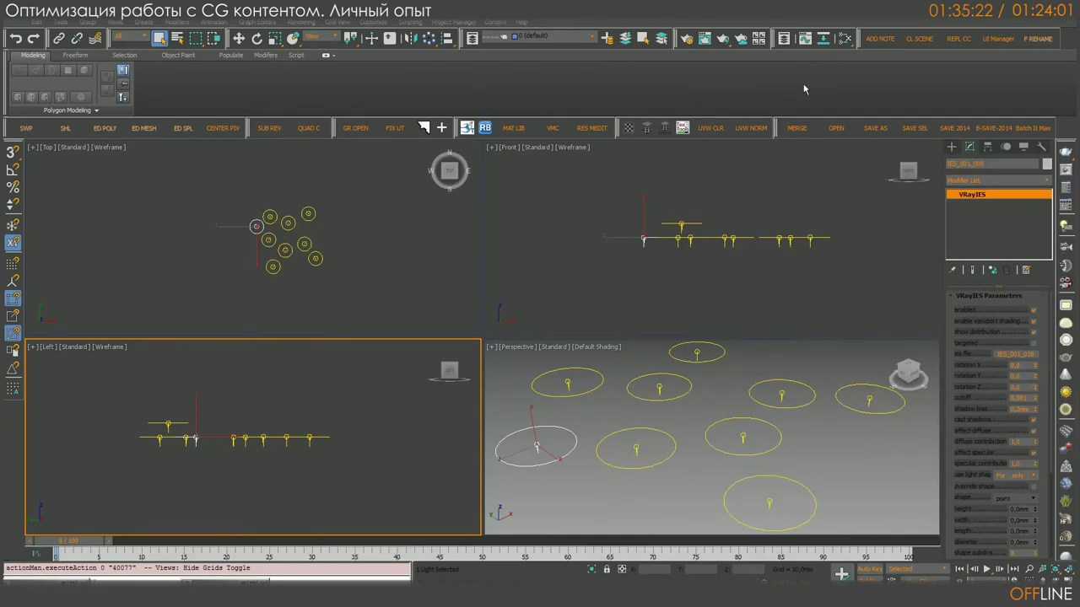
key(m)
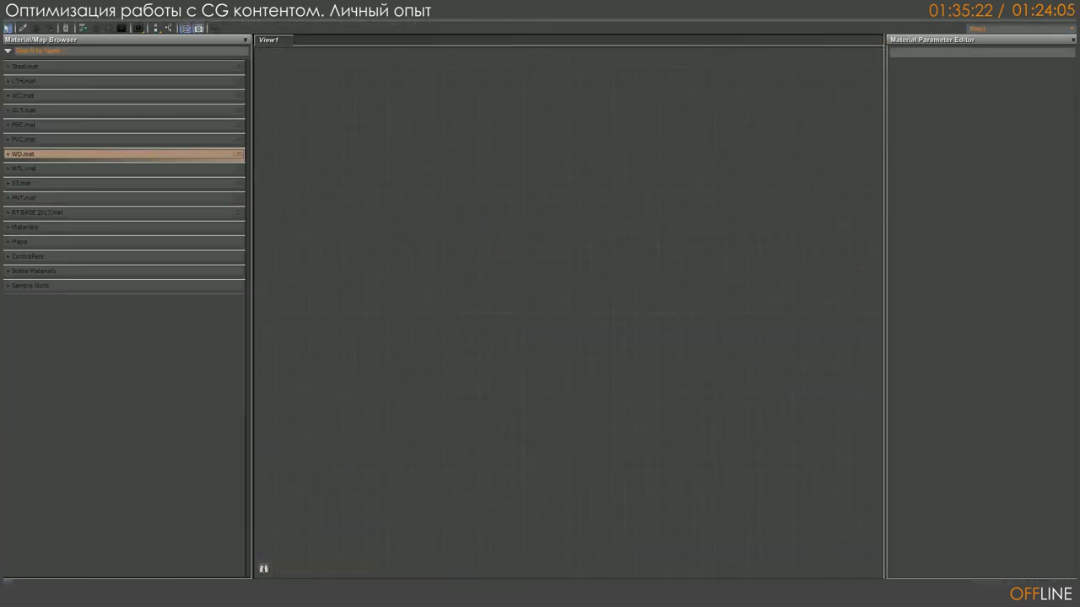
key(ctrl+v)
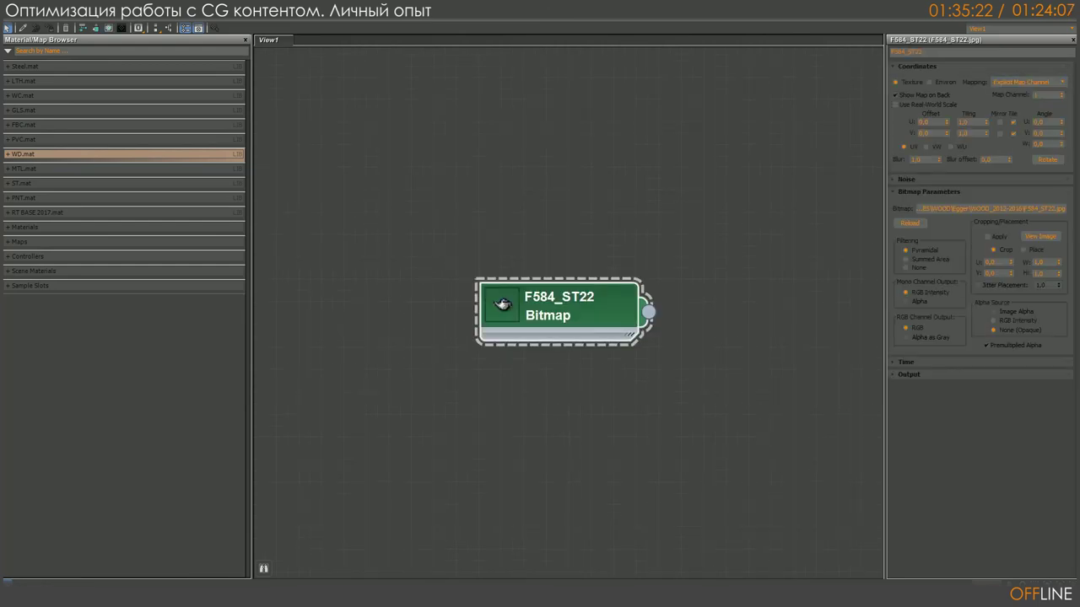
key(l)
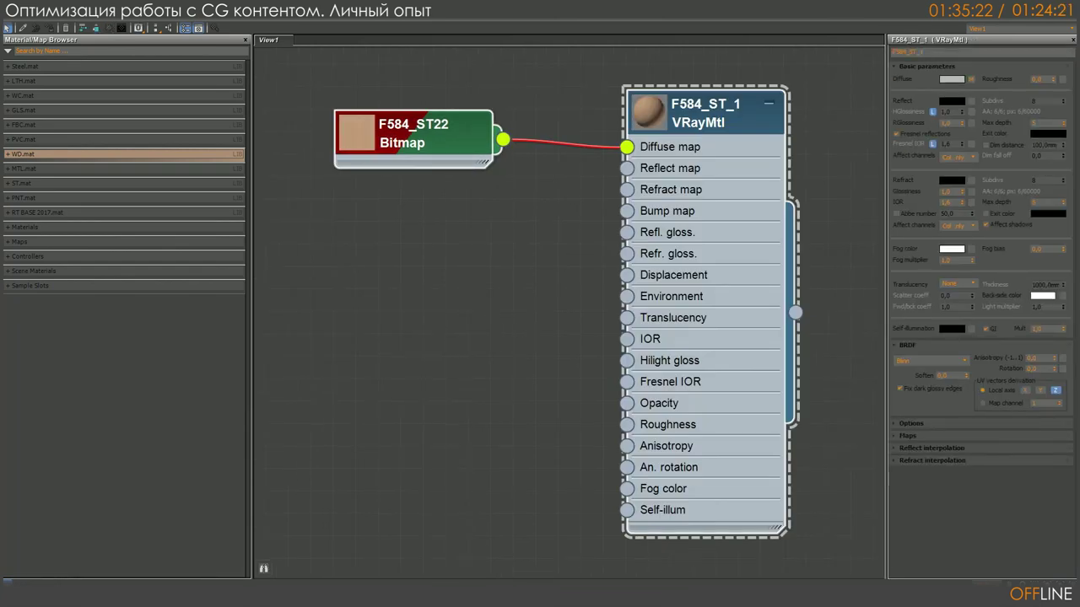
middle_drag(534, 255, 501, 335)
scroll(501, 335, down, 1)
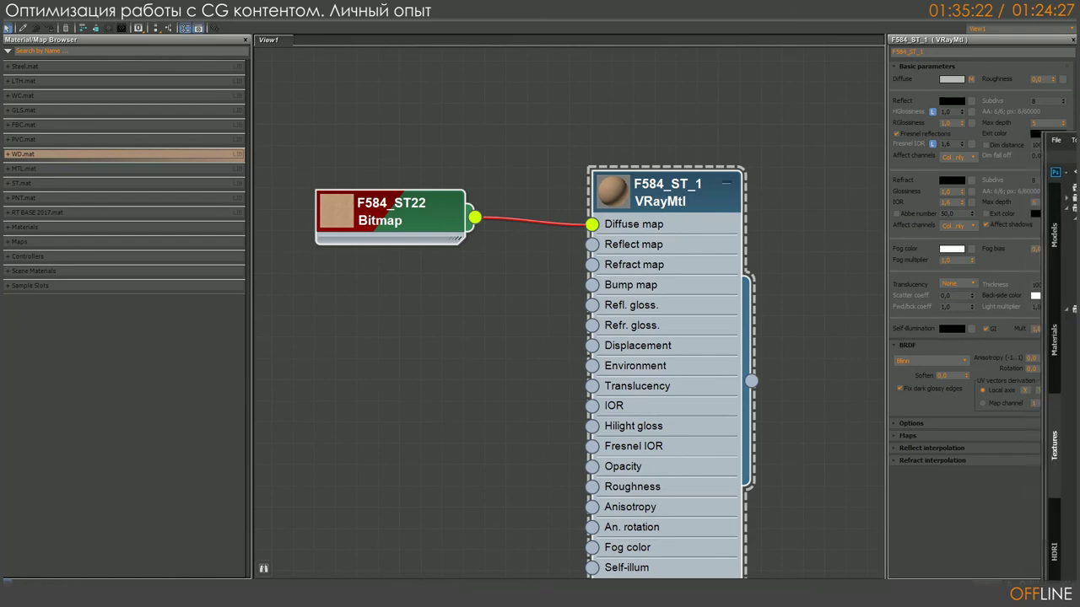
Step: Bring back Project Manager, maximize it, and examine the texture map options and file commands for F584_ST22.jpg
key(alt+Tab)
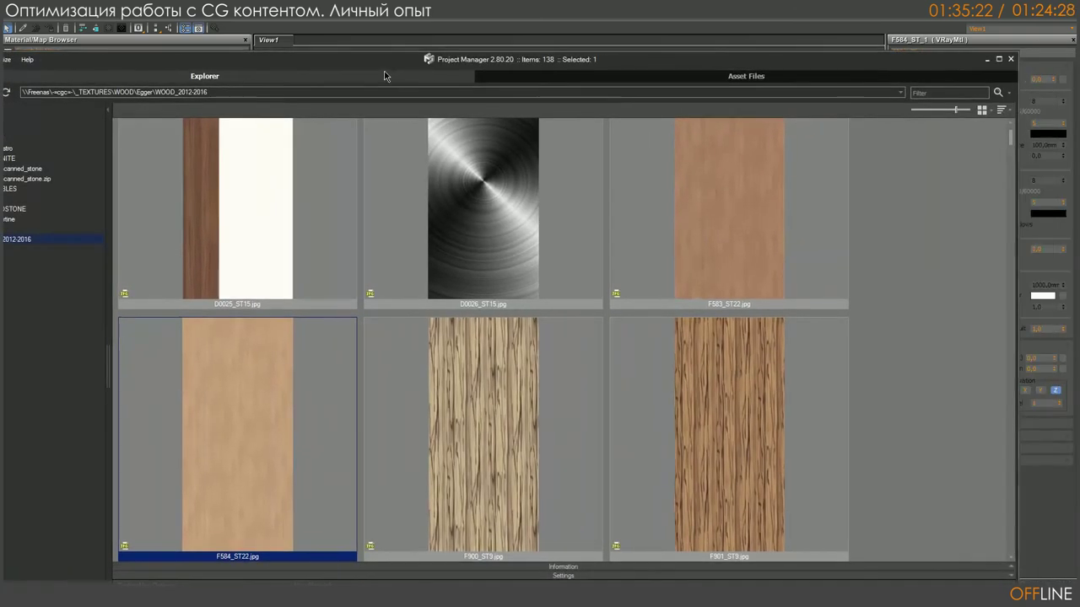
click(998, 59)
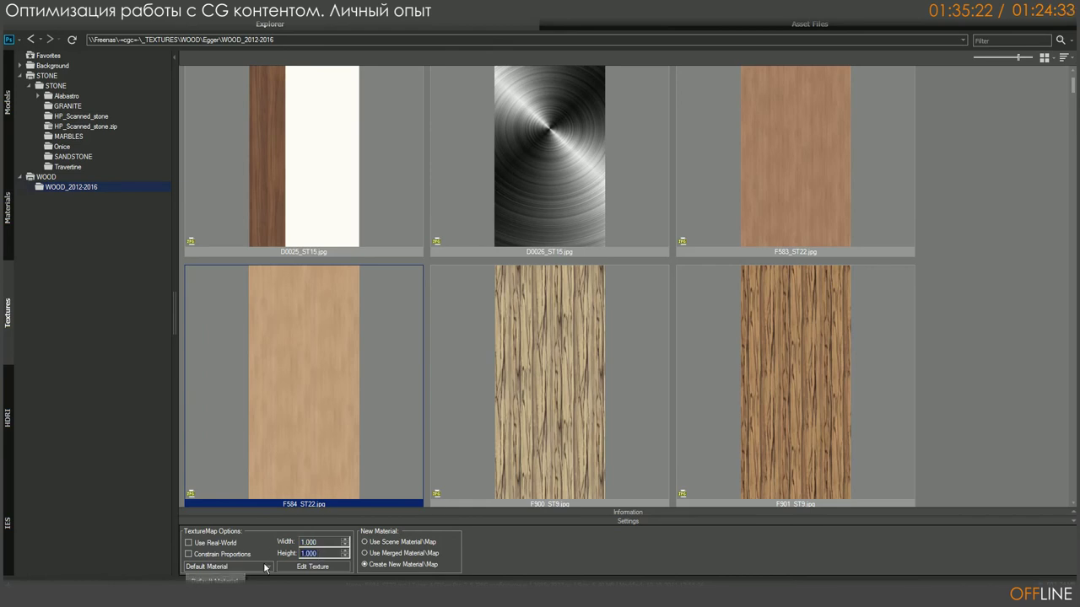
click(199, 543)
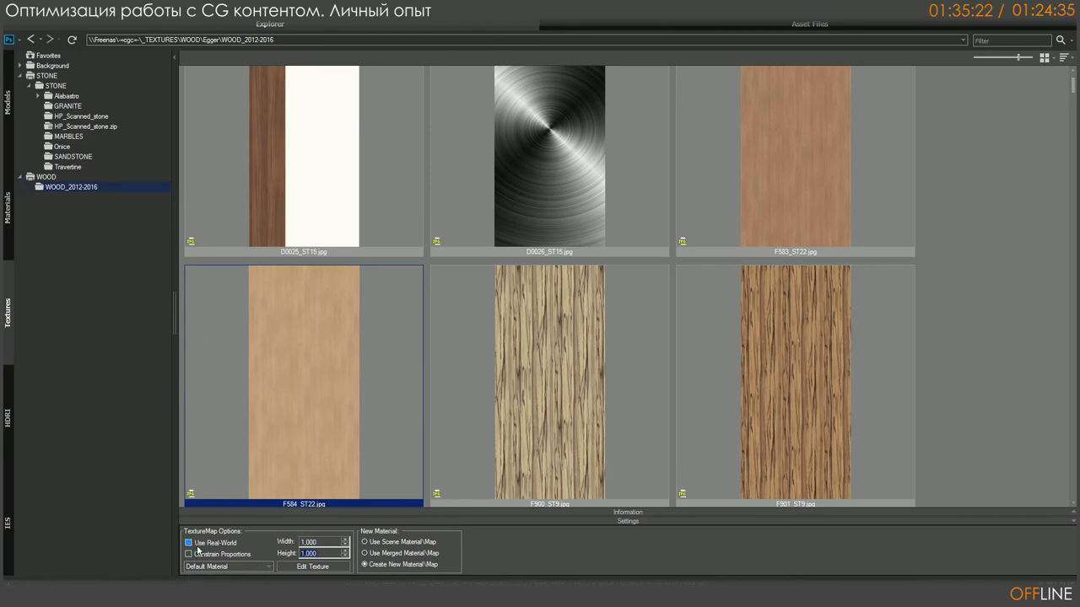
click(199, 545)
click(205, 557)
right_click(339, 384)
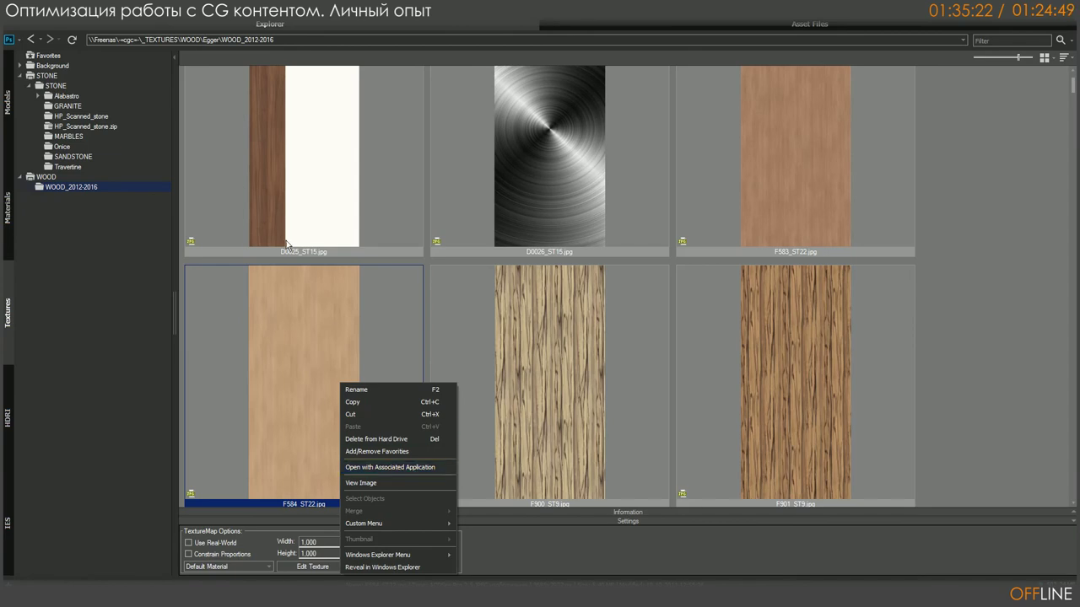
click(13, 51)
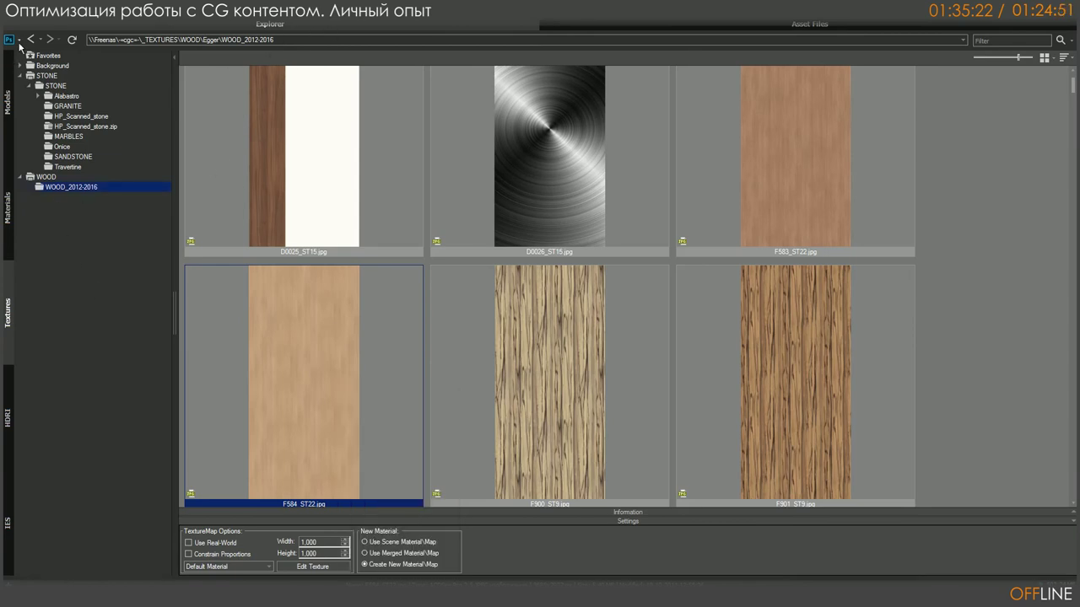
Step: Select the D0026_ST15.jpg texture and view the list of external applications available for opening it
click(568, 371)
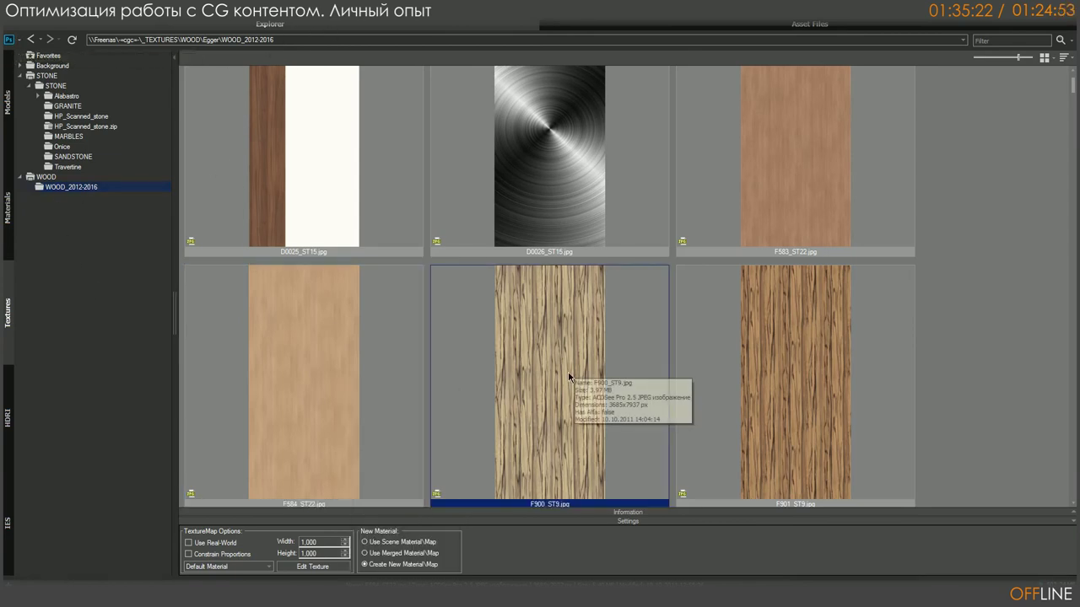
click(805, 368)
click(556, 182)
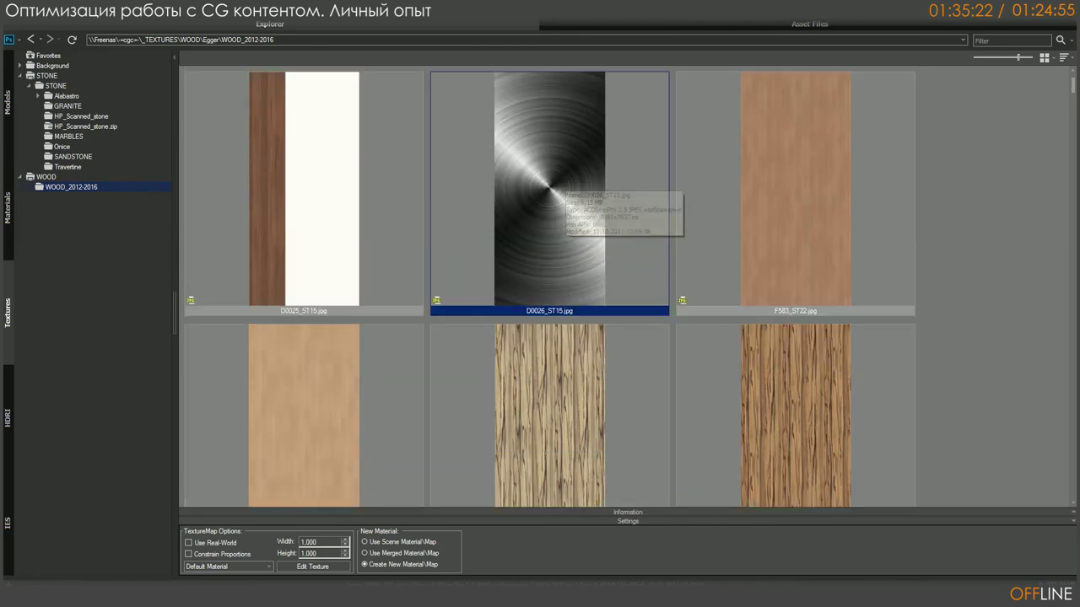
click(20, 42)
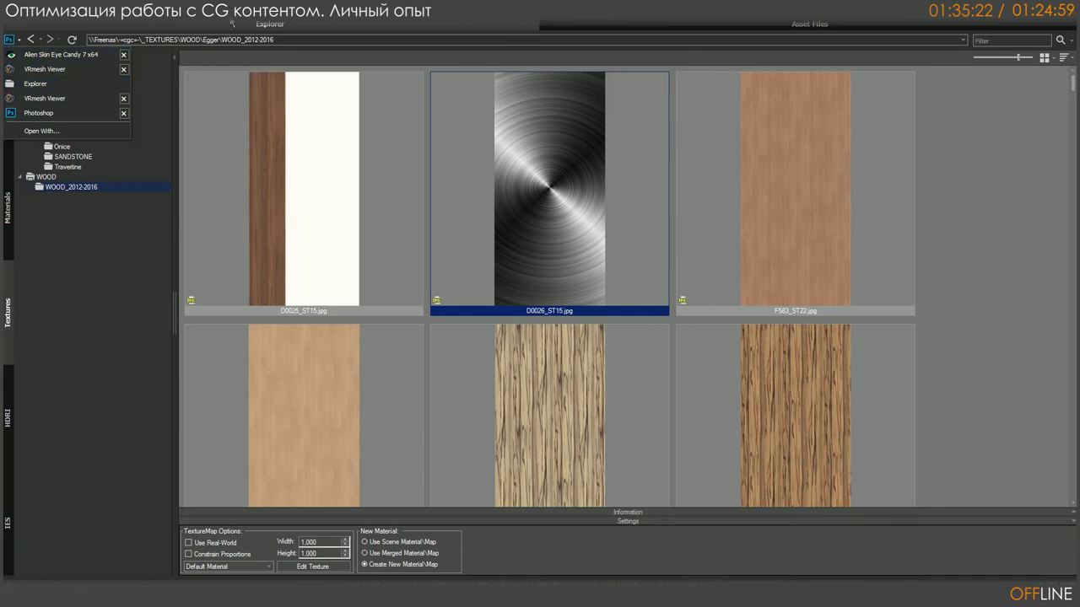
click(838, 250)
click(491, 199)
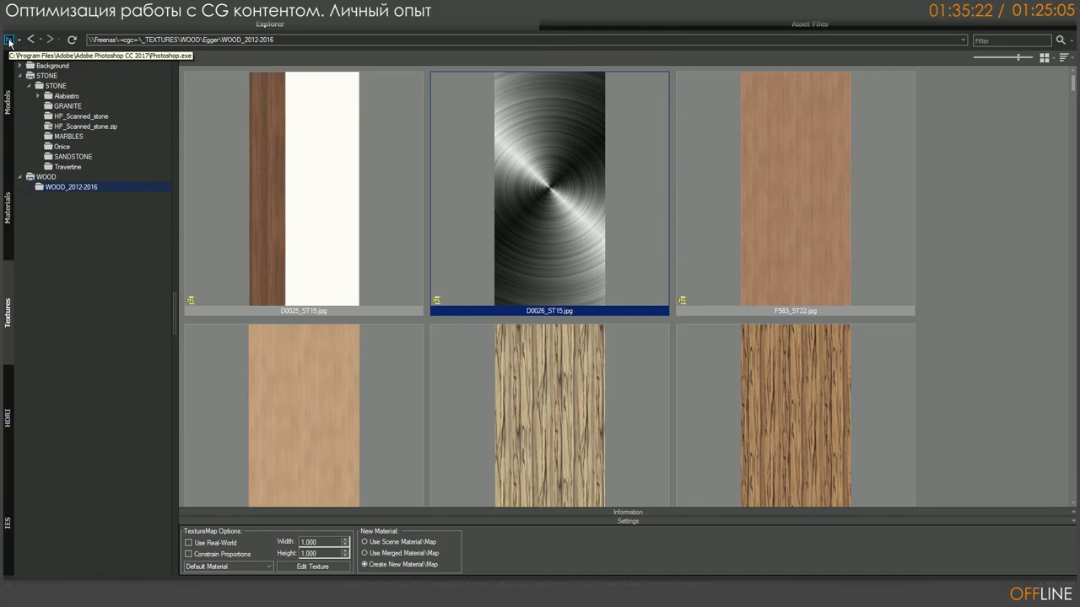
mouse_move(245, 211)
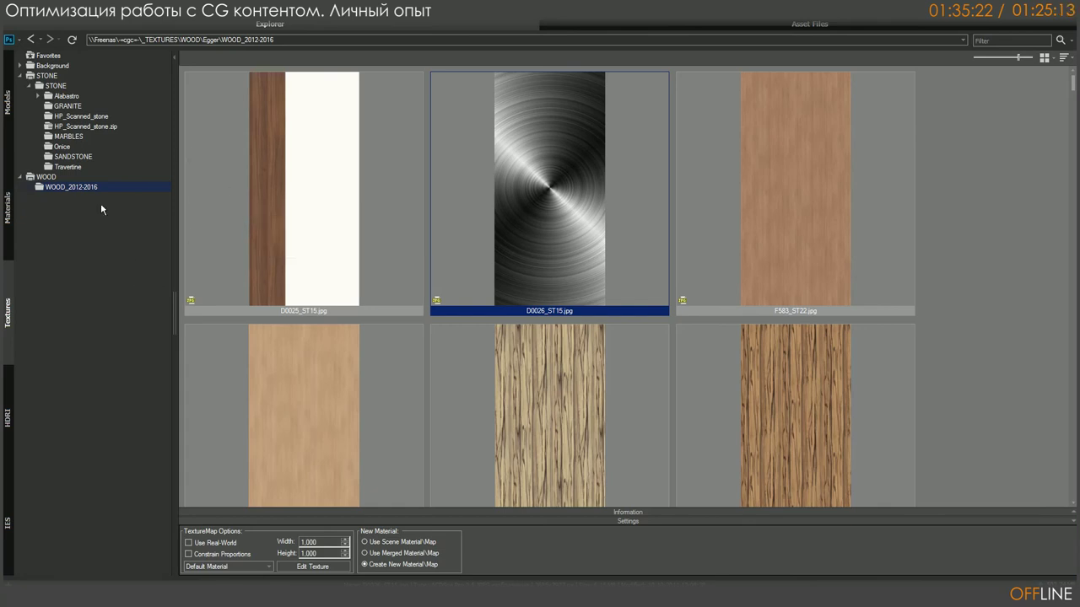
Step: Inspect the TILE Italon Urban Petrol material in the TMP folder's ST library and return to the 3ds Max scene
click(10, 251)
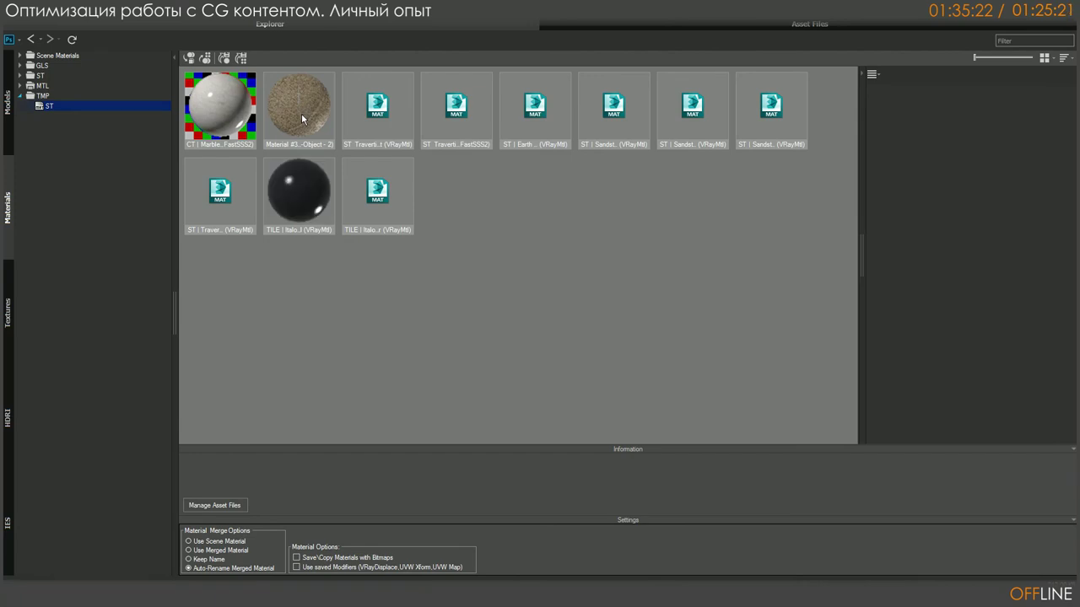
click(320, 217)
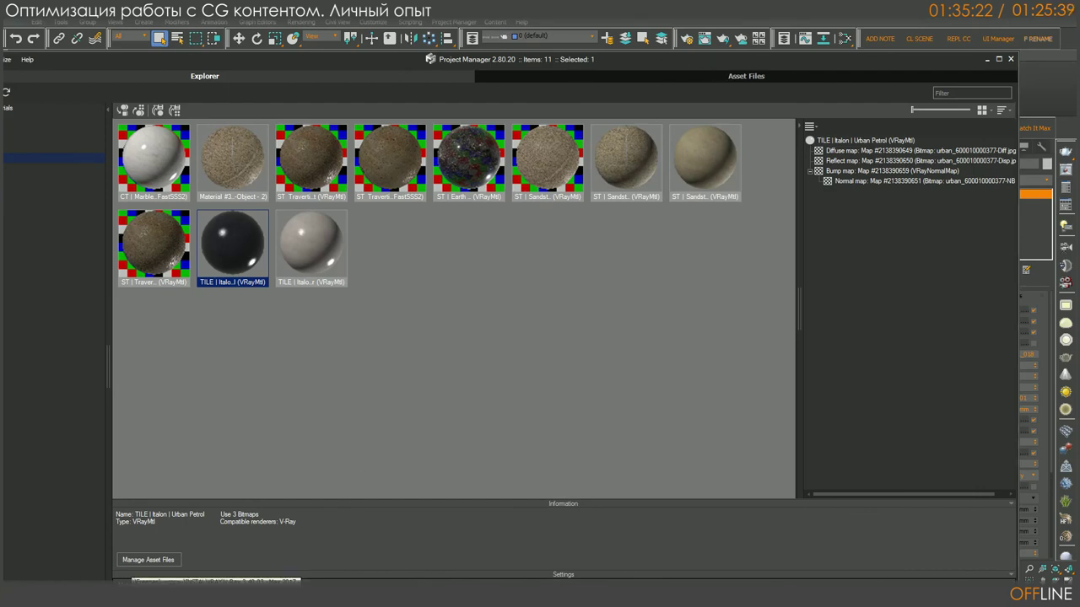
double_click(877, 61)
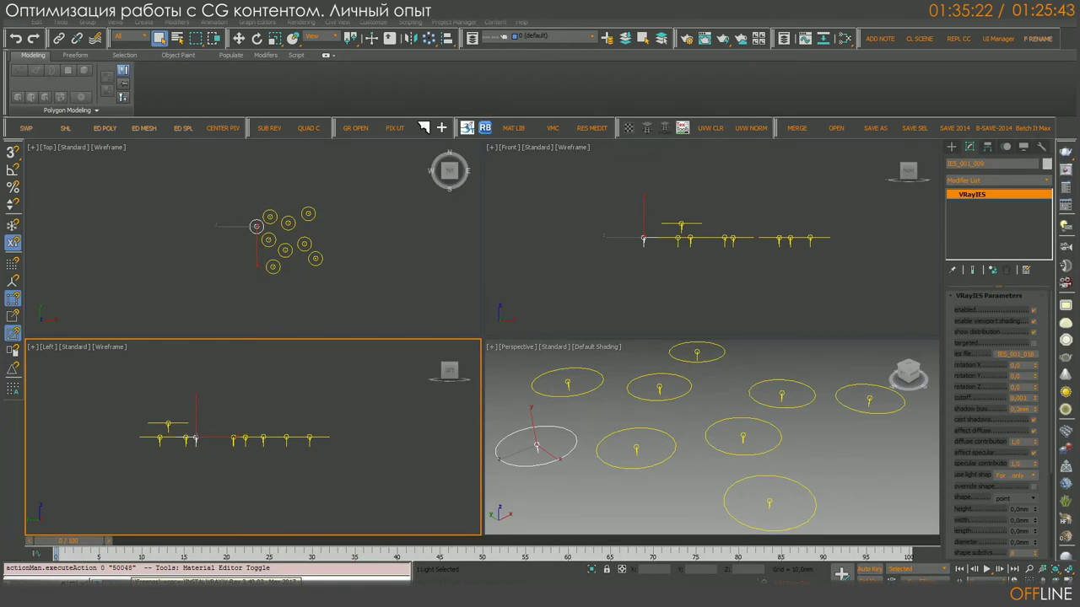
Step: Reopen Project Manager and inspect the ST Earth Glither Polished and ST Travertin Antique materials in the ST library
click(847, 37)
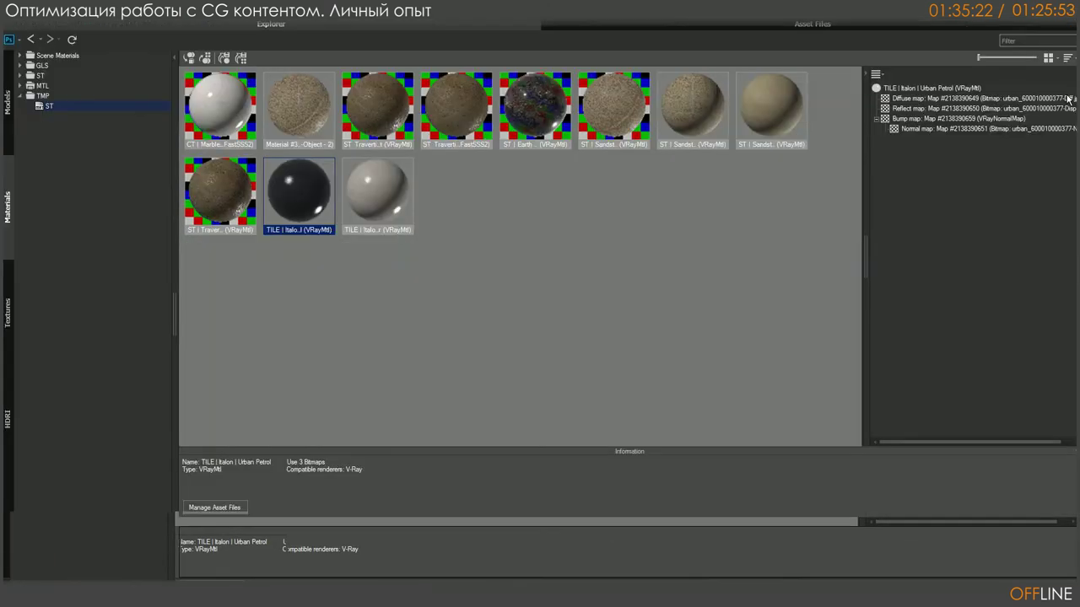
click(538, 125)
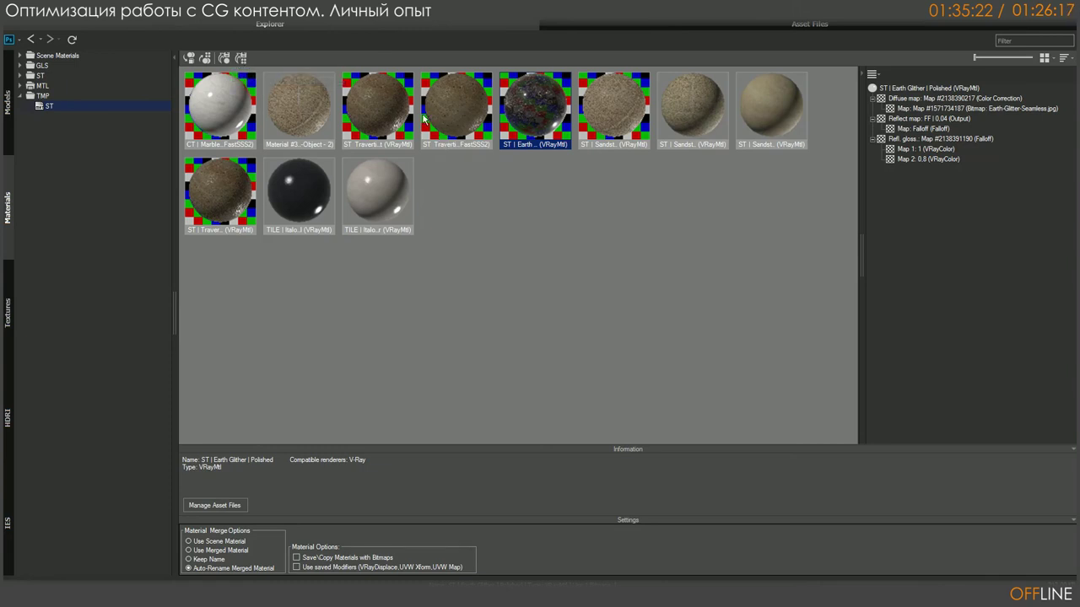
mouse_move(377, 147)
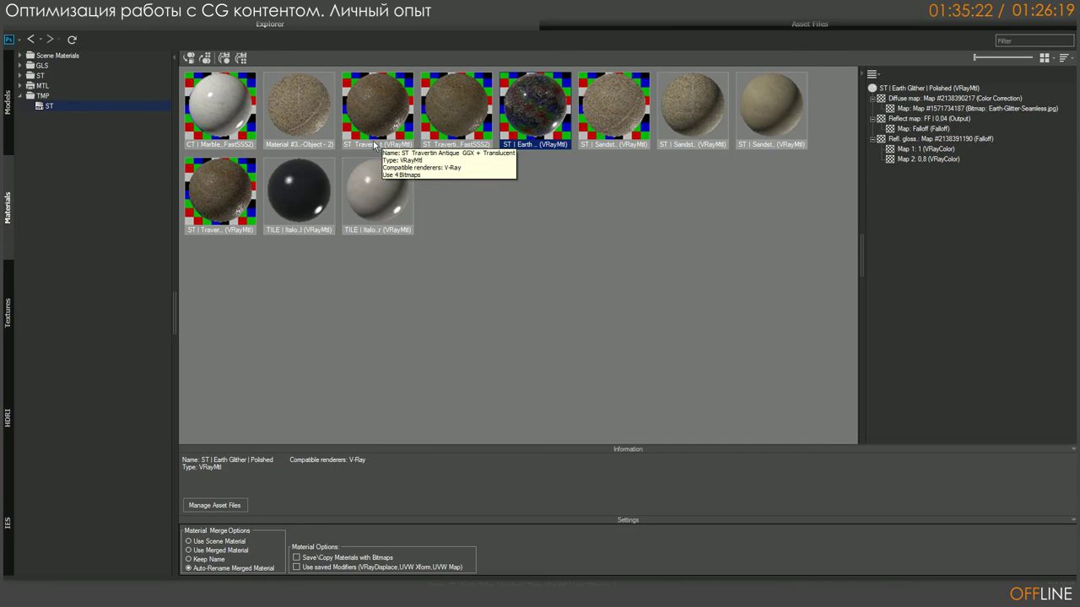
click(7, 137)
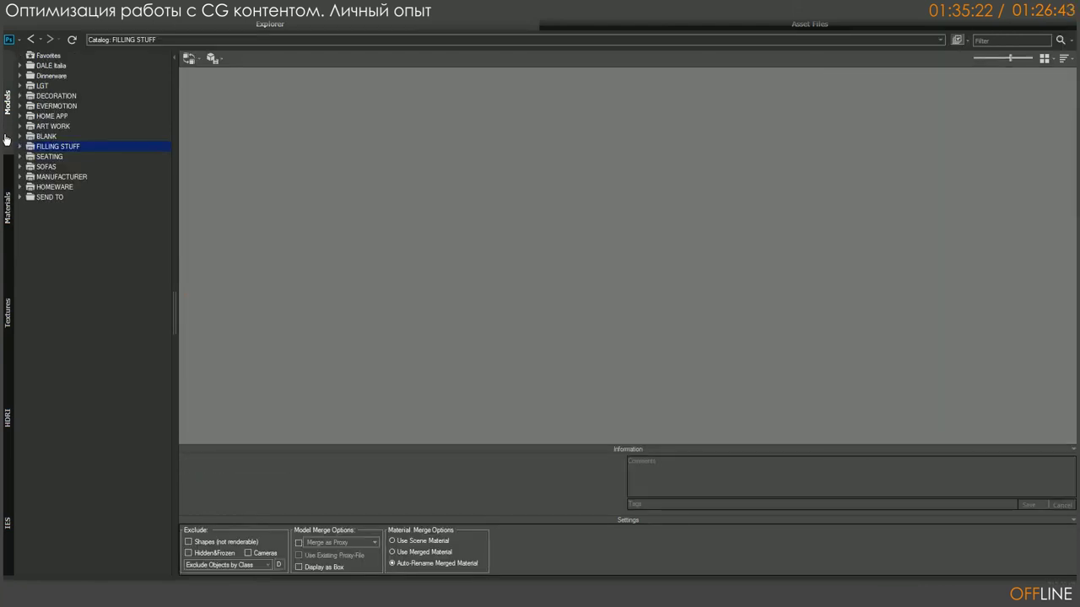
click(6, 206)
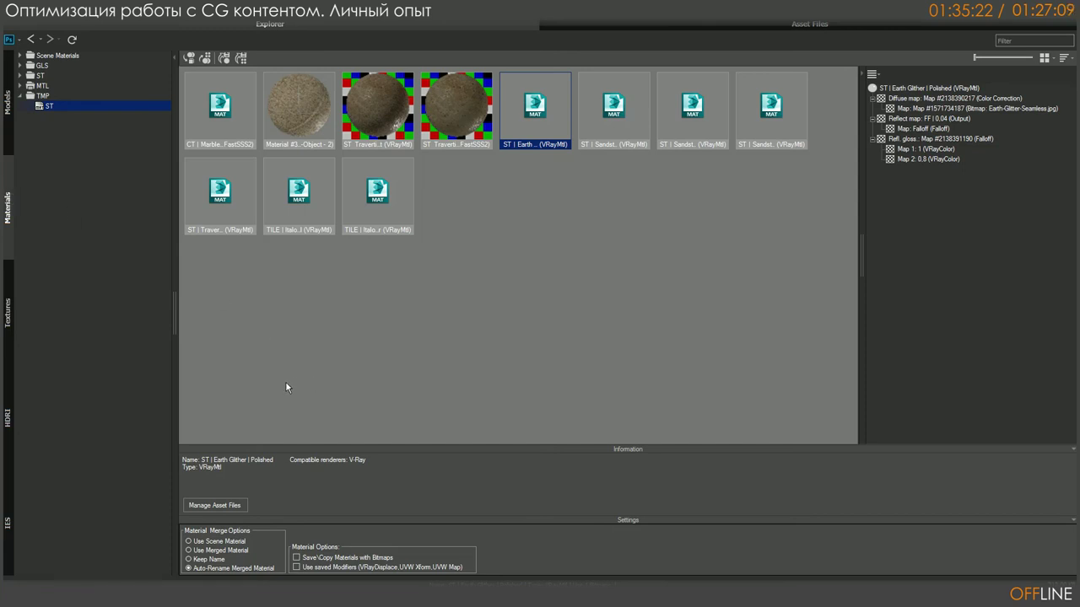
Step: Examine the thumbnail rendering options for the TILE Italon Urban Silver material without running them
click(381, 199)
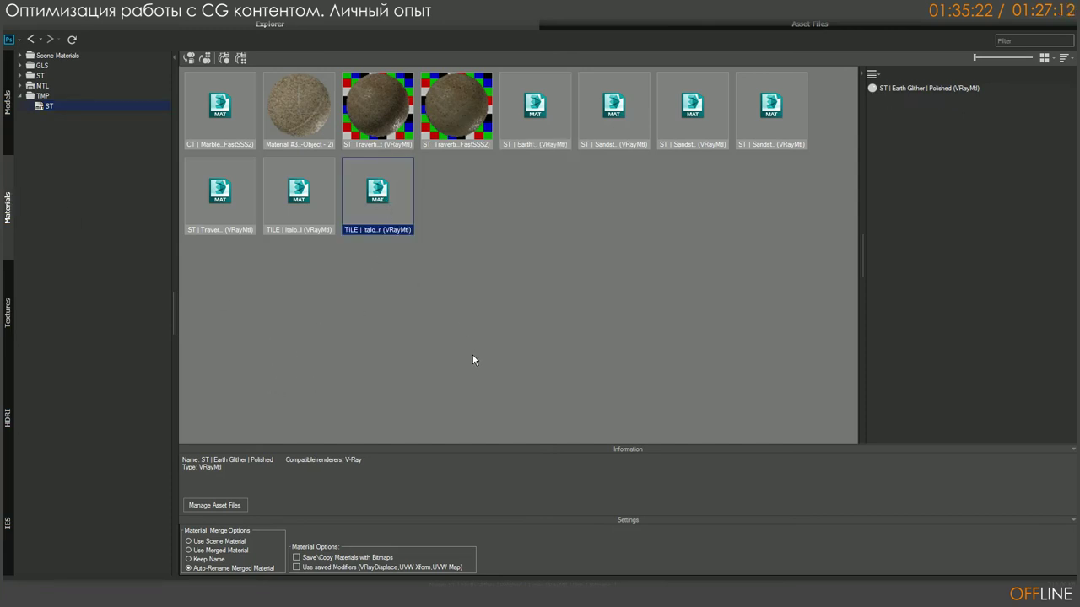
right_click(391, 196)
mouse_move(475, 339)
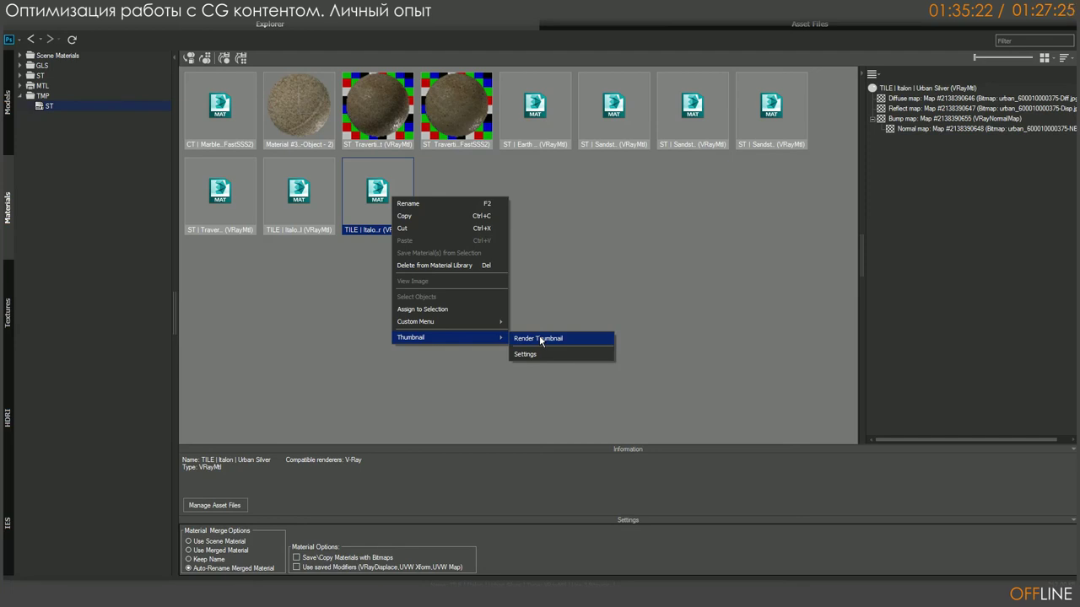
click(332, 395)
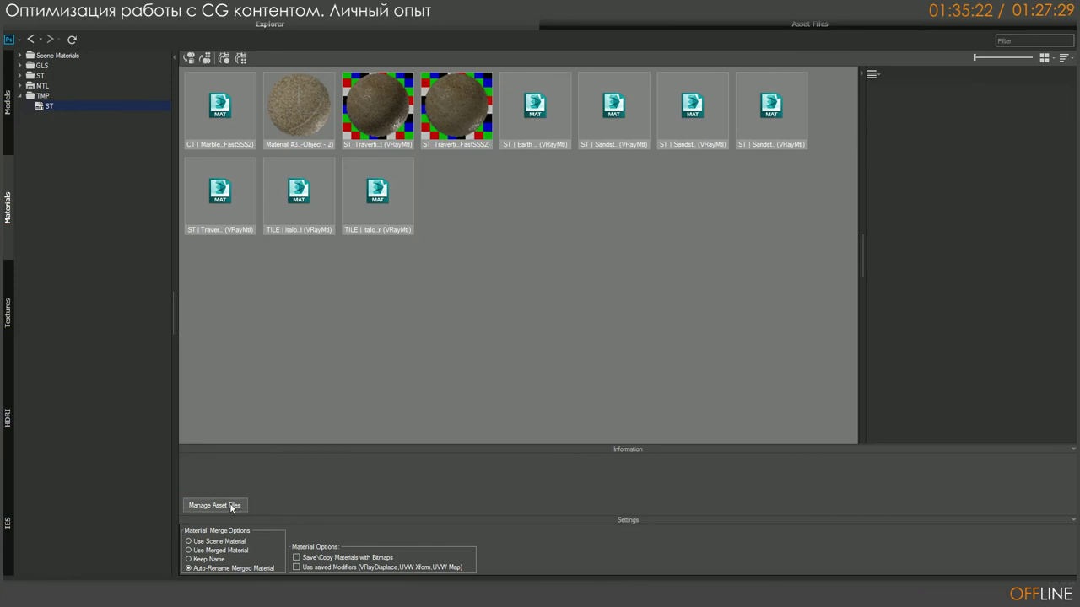
Step: Review the asset files used by the whole ST.mat material library and close the list
click(231, 506)
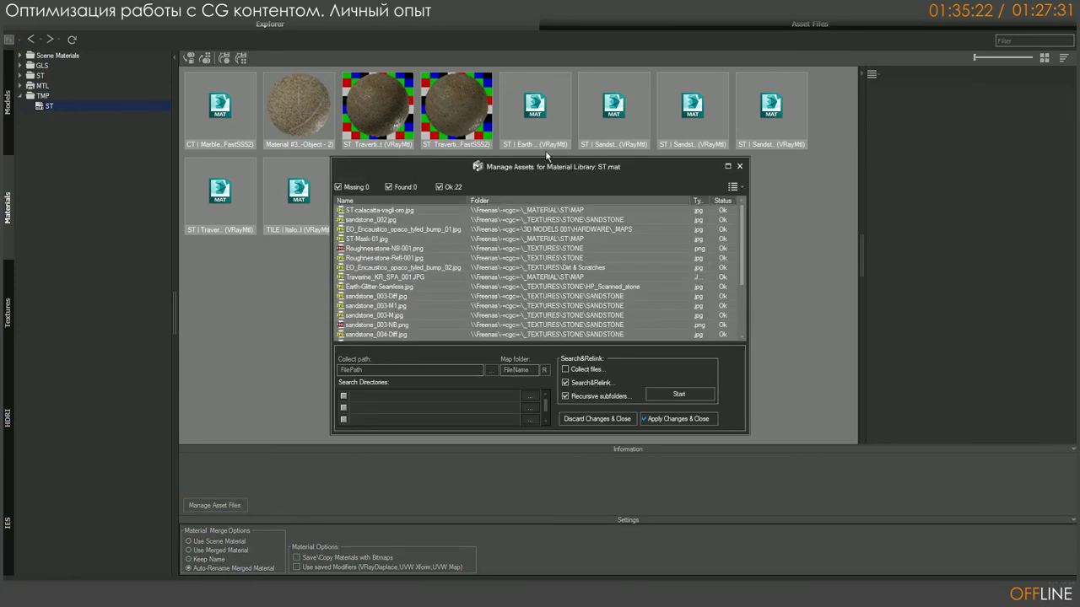
drag(540, 169, 747, 112)
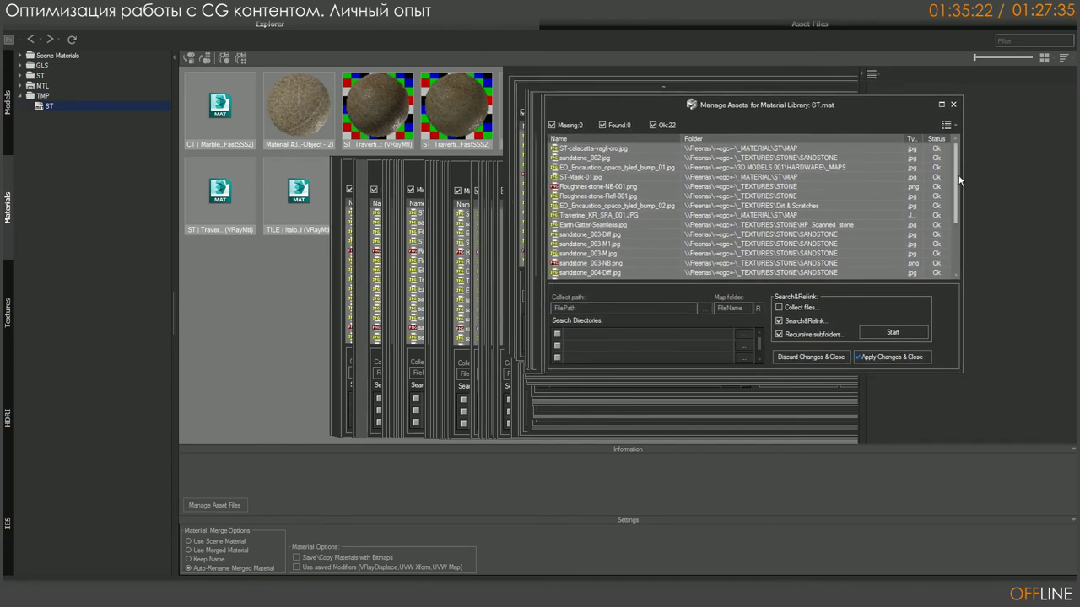
click(953, 105)
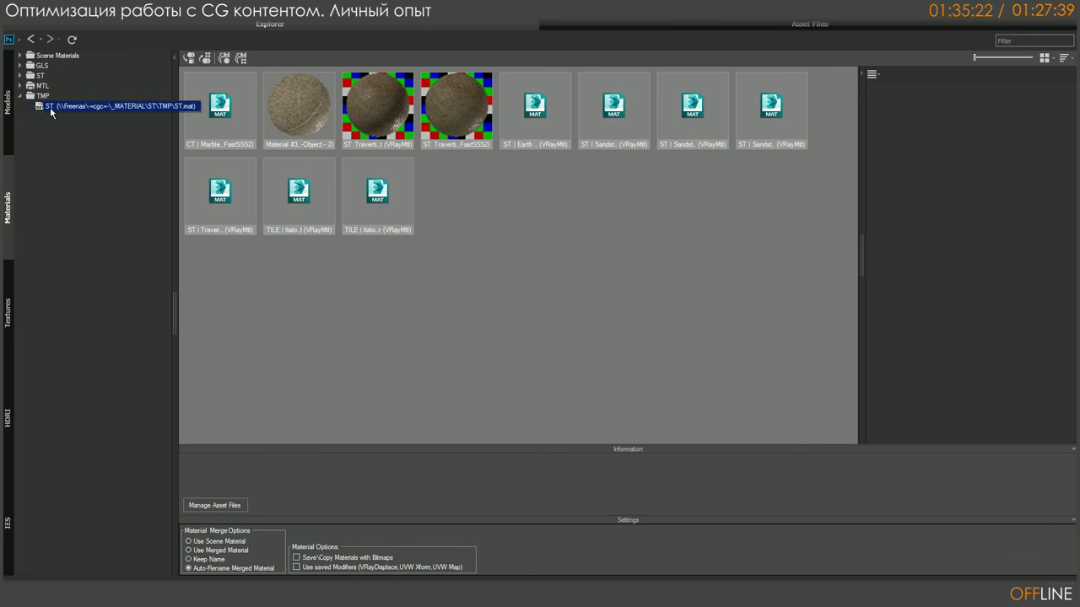
Step: Inspect the CT Marble White SSS, ST Earth Glither and TILE Italon Urban Silver materials, select a group of materials, and clear the selection
click(231, 107)
click(552, 125)
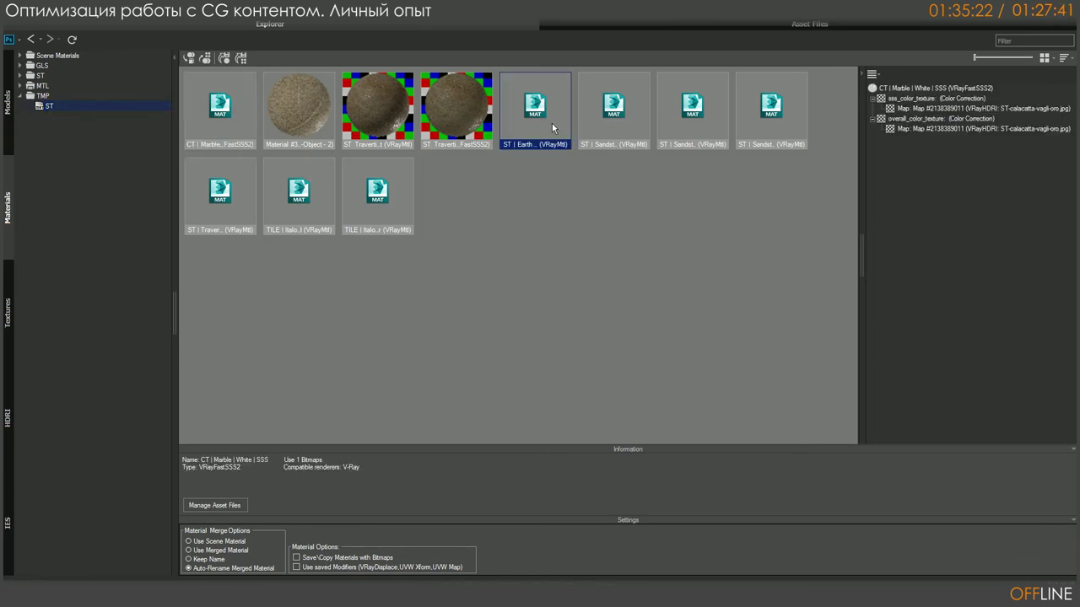
click(402, 215)
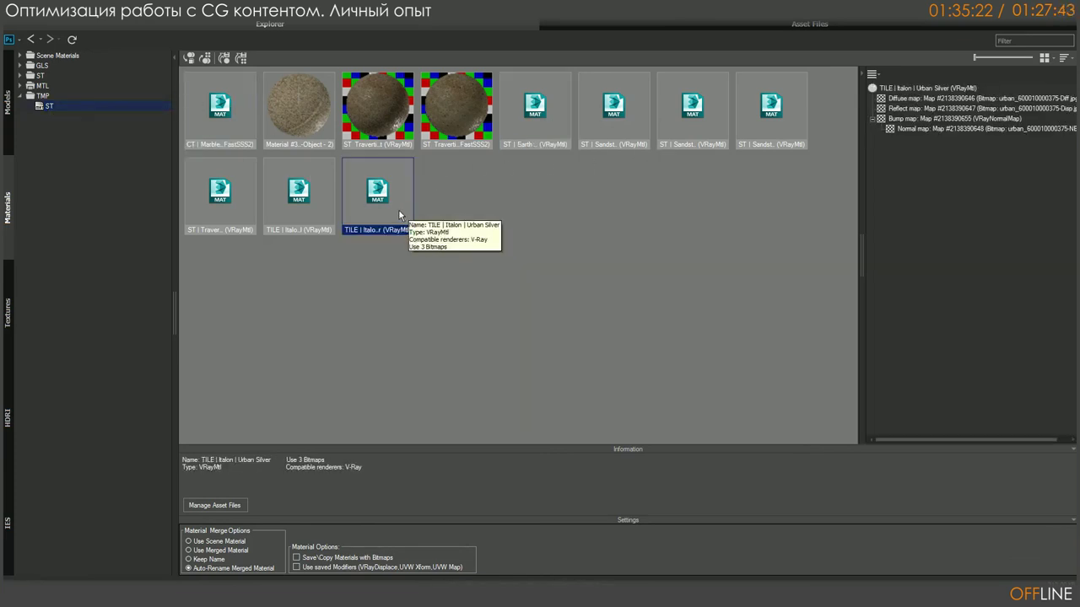
drag(255, 278, 765, 142)
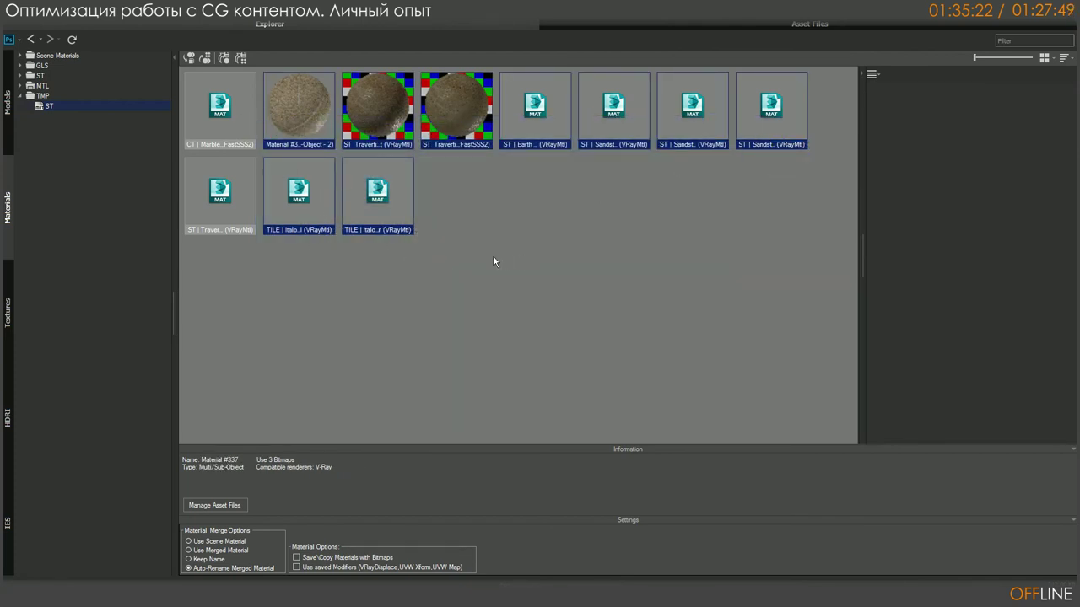
click(314, 371)
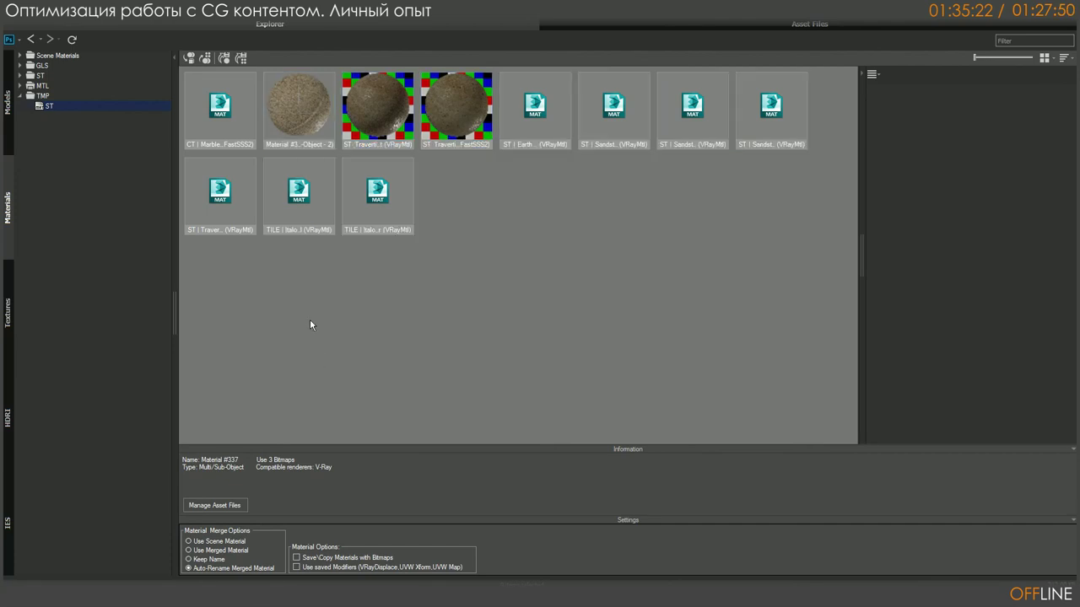
Step: Reopen the ST.mat library's asset manager in a wider window, examine its Search&Relink options, and close it
click(198, 505)
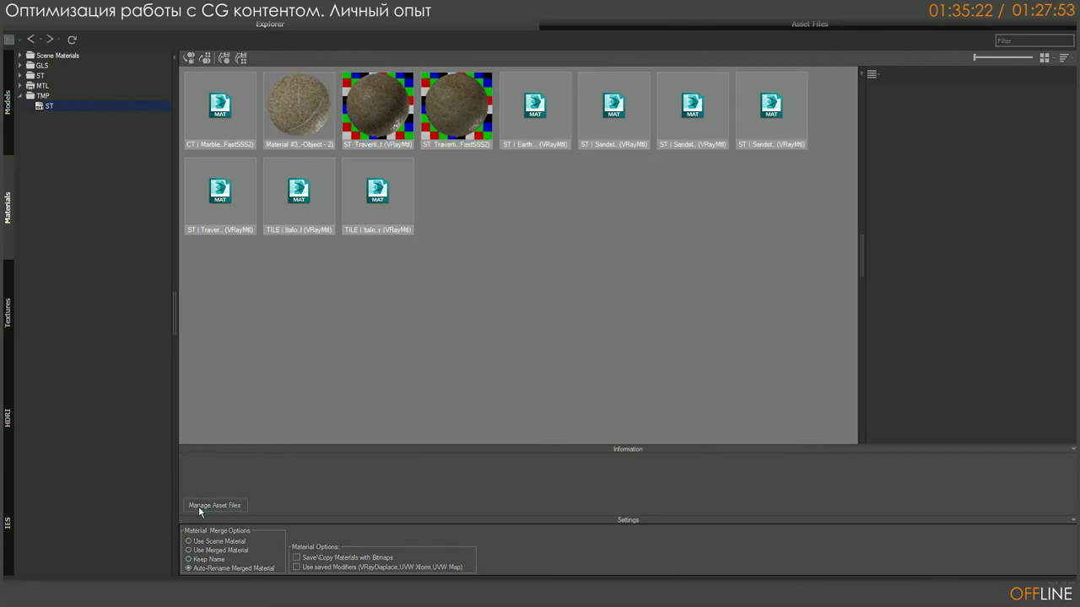
drag(742, 244, 789, 245)
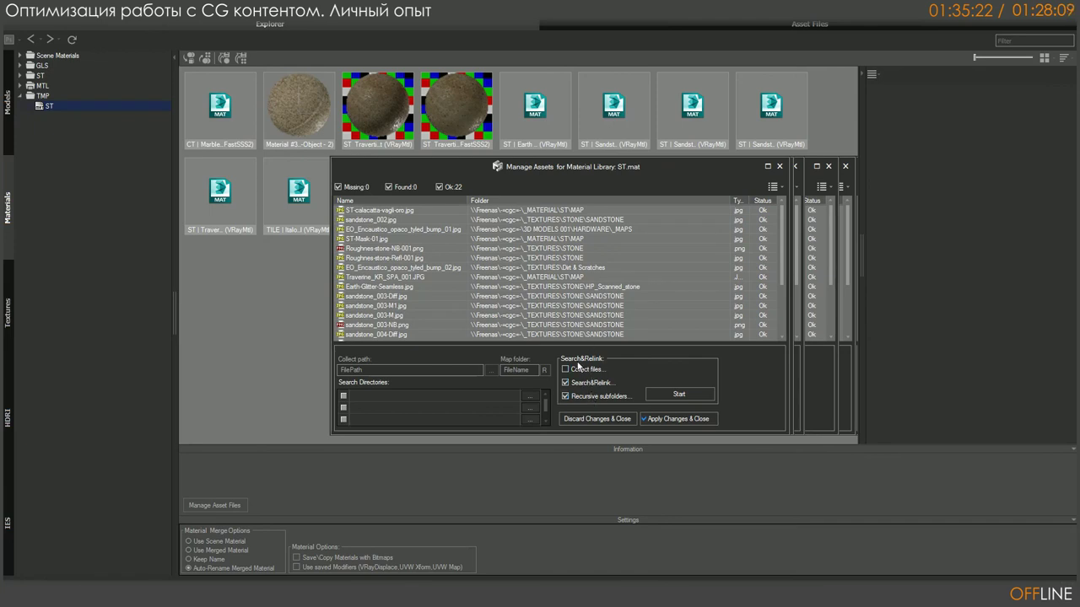
drag(729, 177, 693, 152)
click(733, 129)
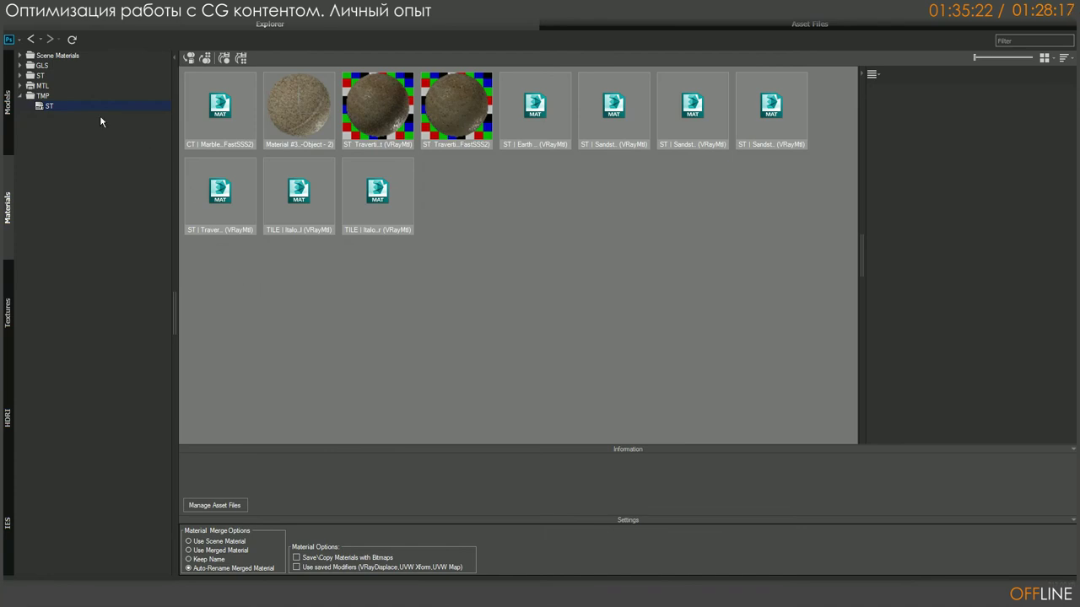
Step: Browse the Sofas folder of the SOFAS model catalog, view the details of 128428.543e094fa2d09.max, and collapse the folder
click(9, 129)
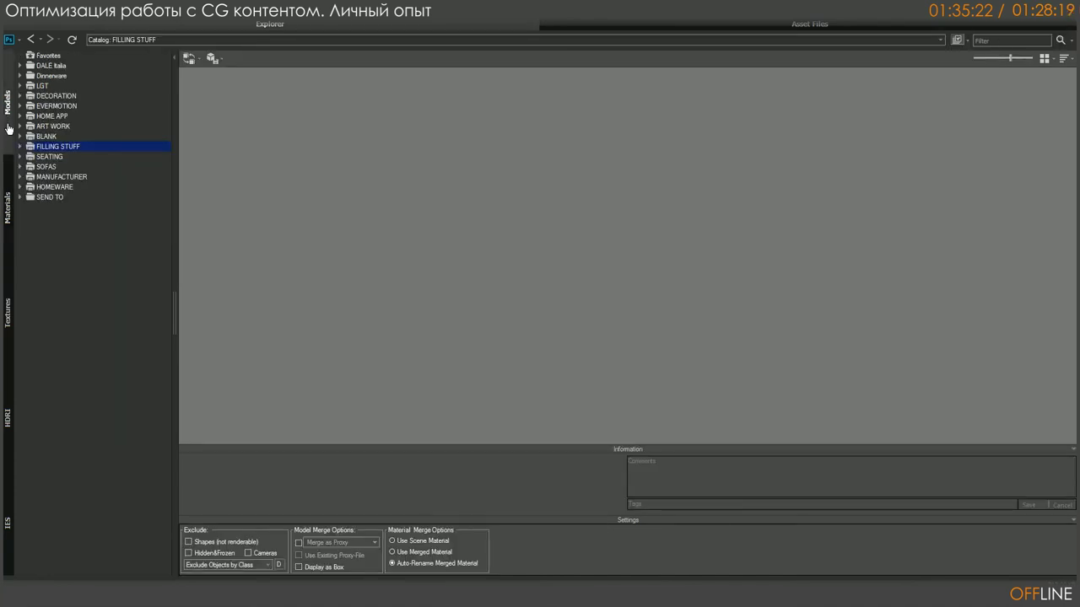
double_click(48, 167)
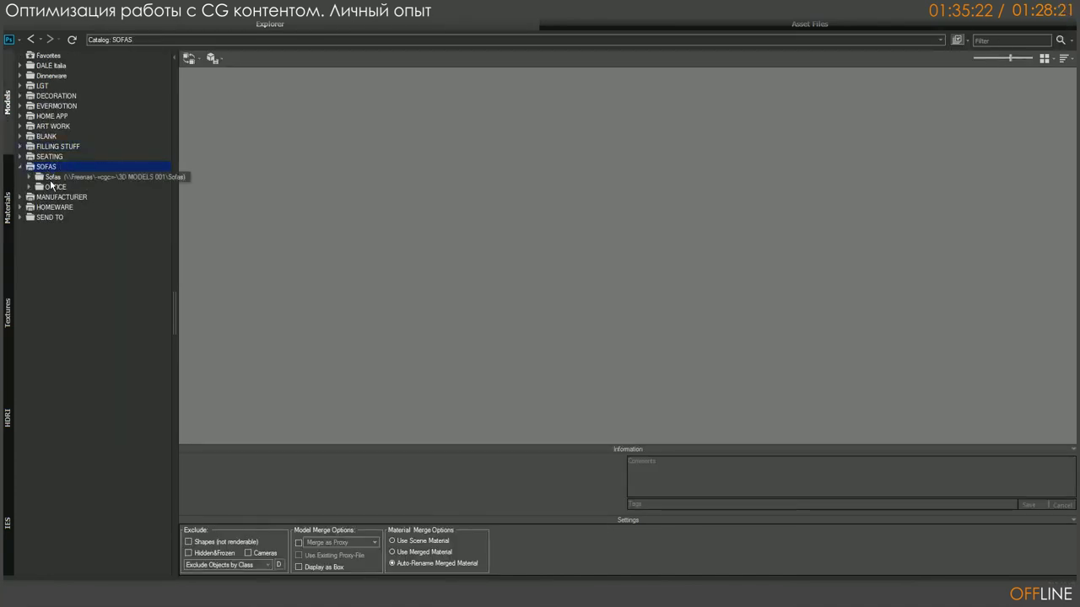
double_click(51, 178)
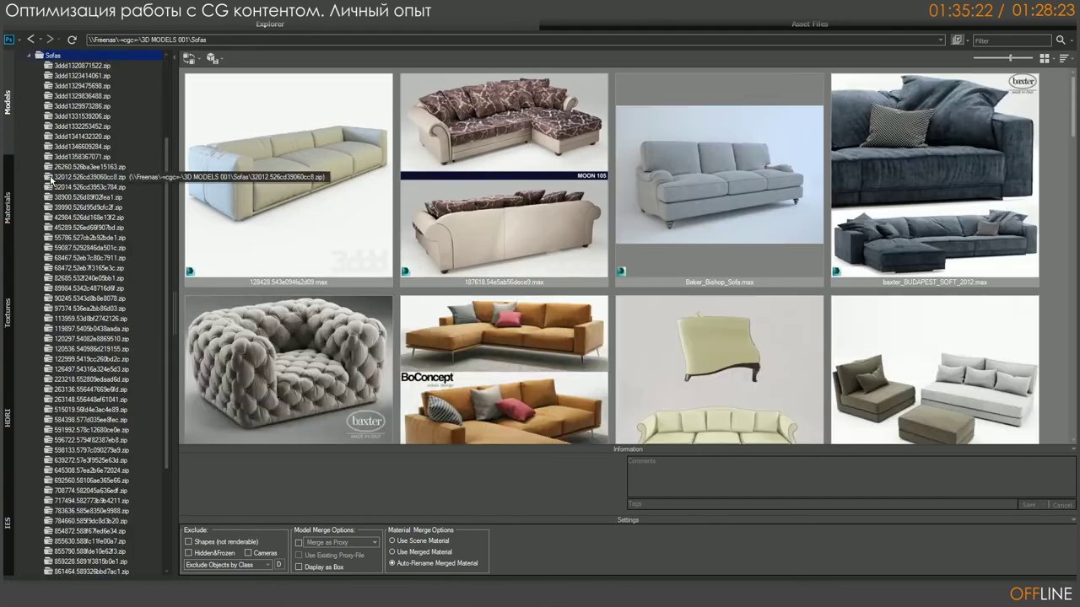
click(245, 183)
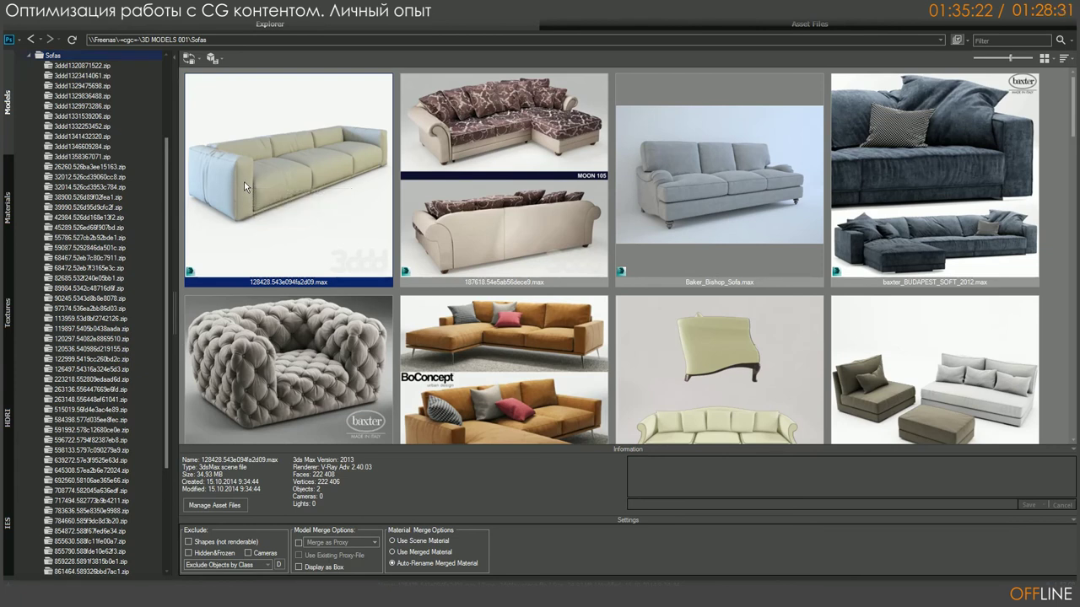
scroll(170, 131, up, 3)
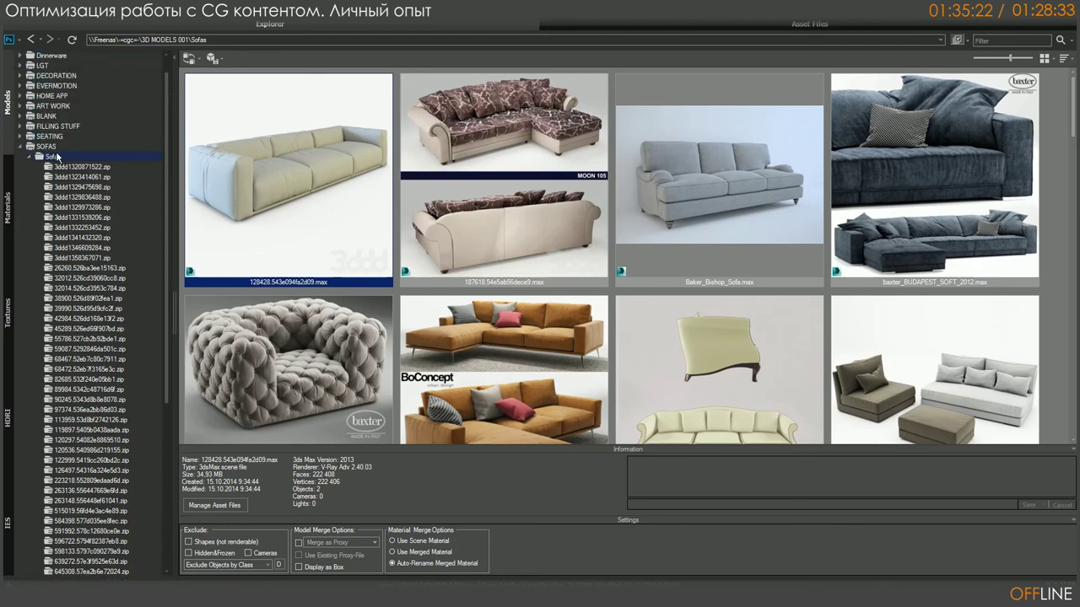
click(29, 156)
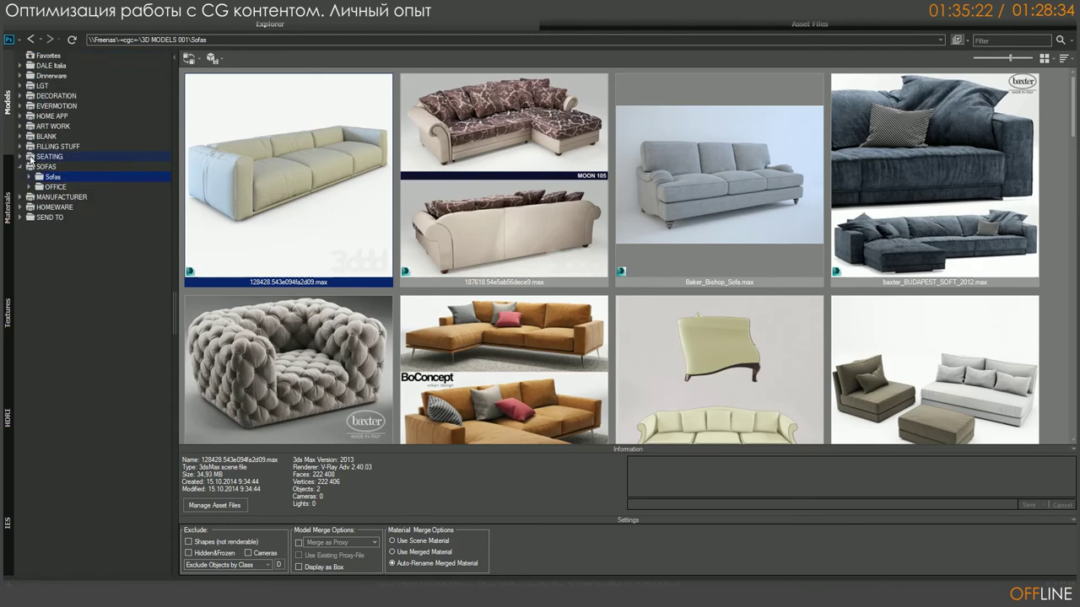
Step: Browse the plant models in the DECORATION catalog's Home plants folder and view the details of PLANT-32-2012.max
click(56, 95)
click(61, 106)
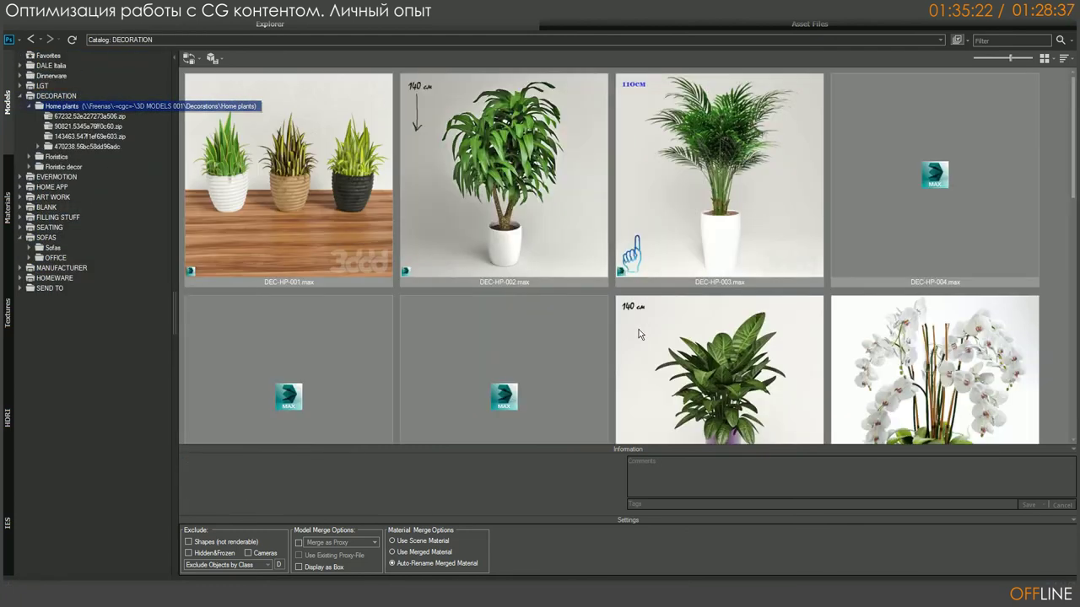
scroll(1073, 237, down, 3)
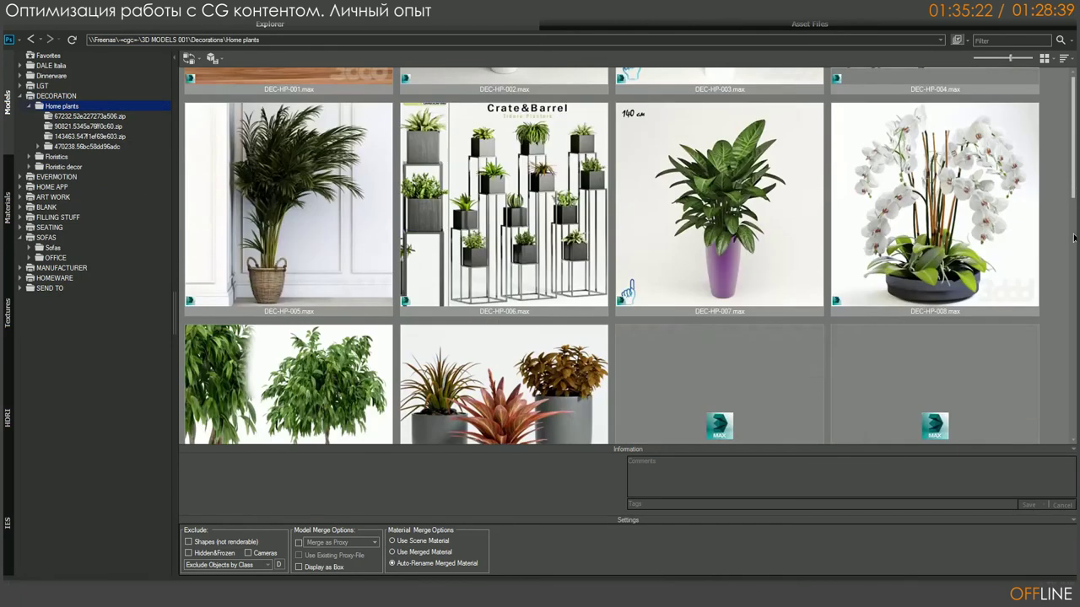
scroll(1073, 238, up, 1)
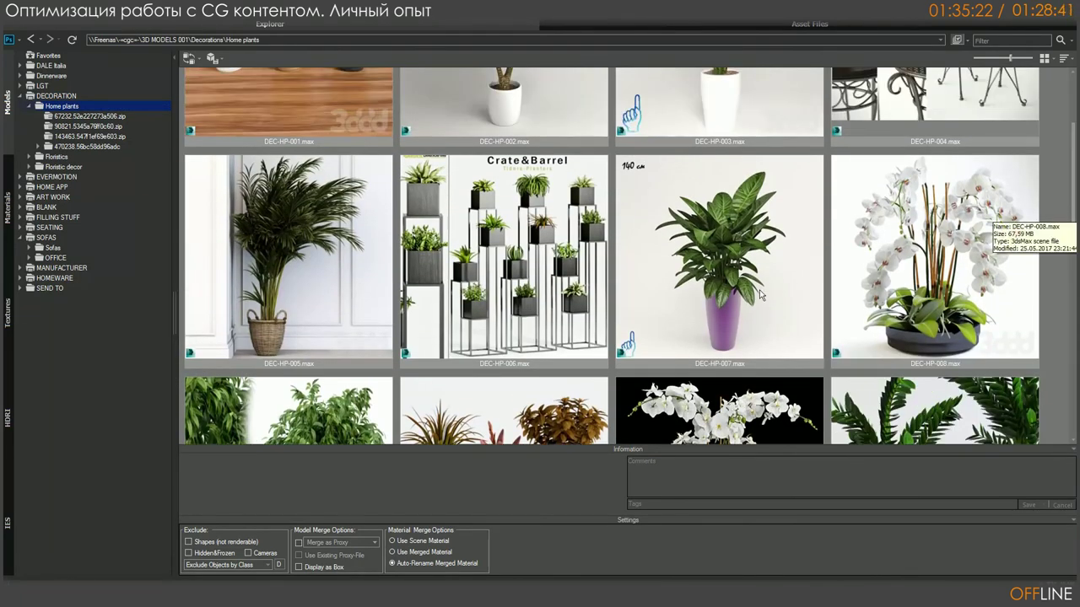
scroll(1068, 255, down, 1)
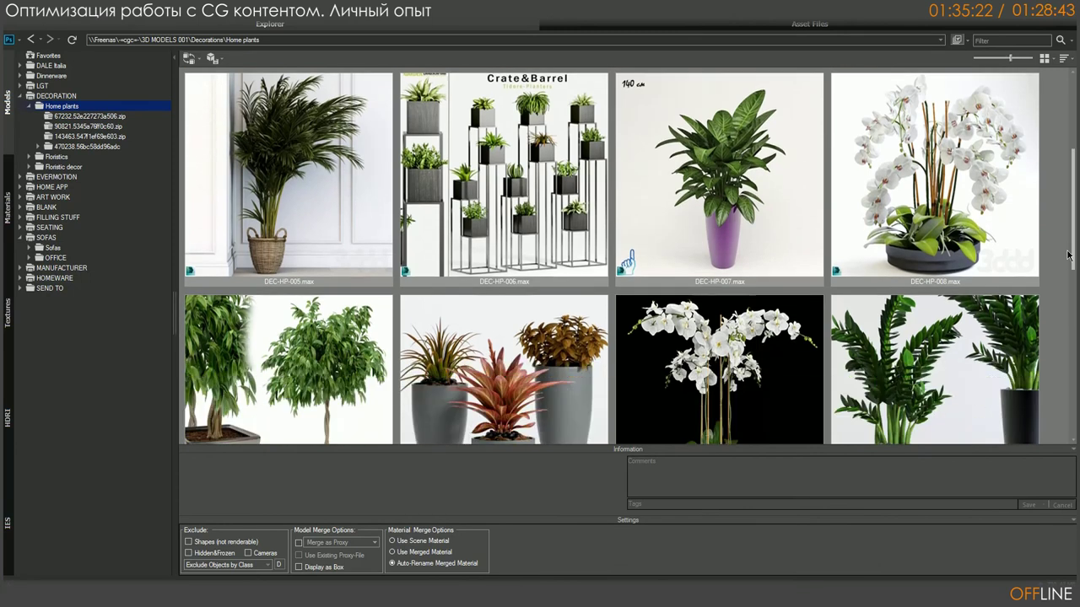
scroll(1068, 255, down, 3)
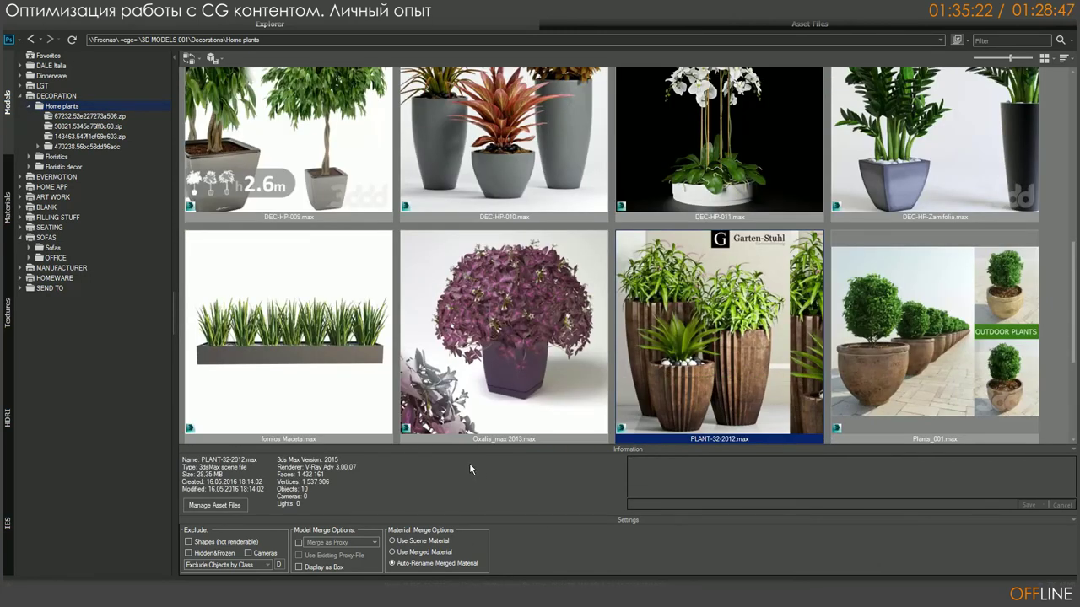
Step: Open the asset list of DEC-HP-011.max in an enlarged window and relink its missing textures from the 3D MODELS 001 directory
click(717, 139)
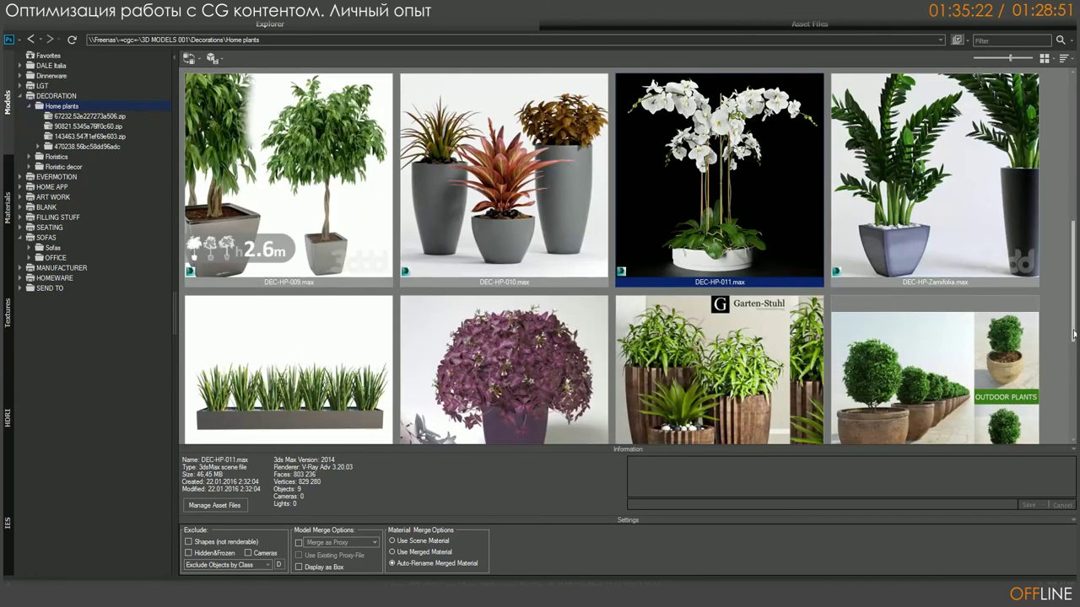
drag(1069, 337, 1073, 329)
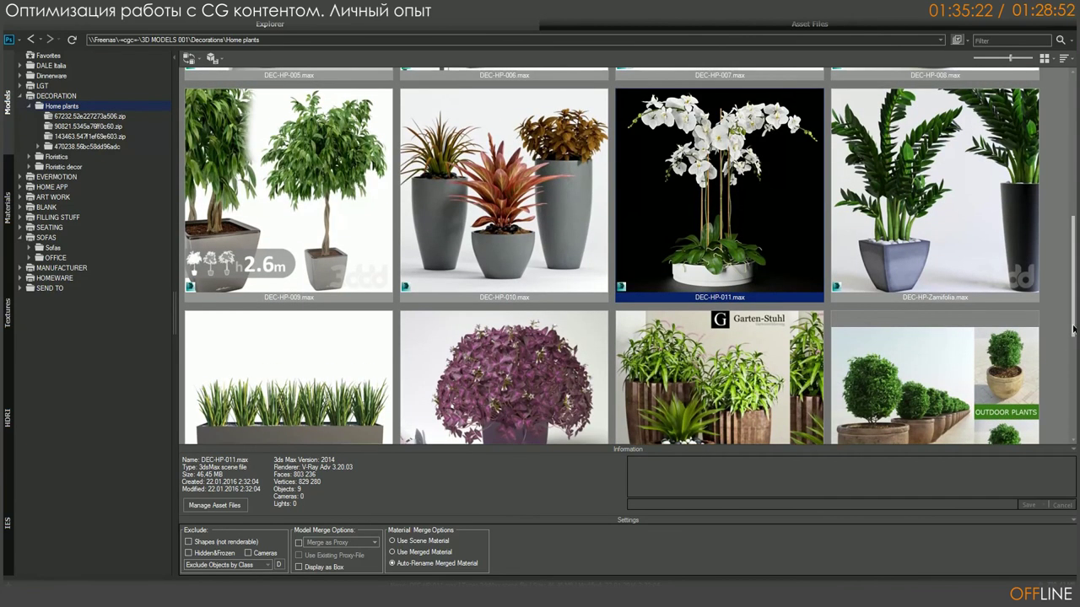
click(225, 508)
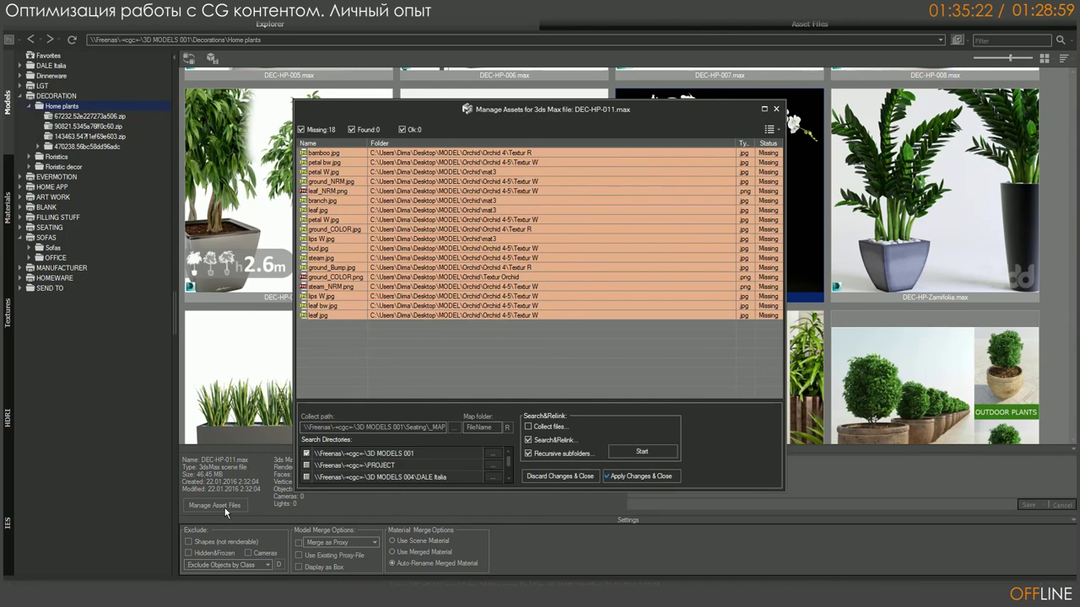
drag(784, 238, 941, 232)
drag(466, 108, 423, 88)
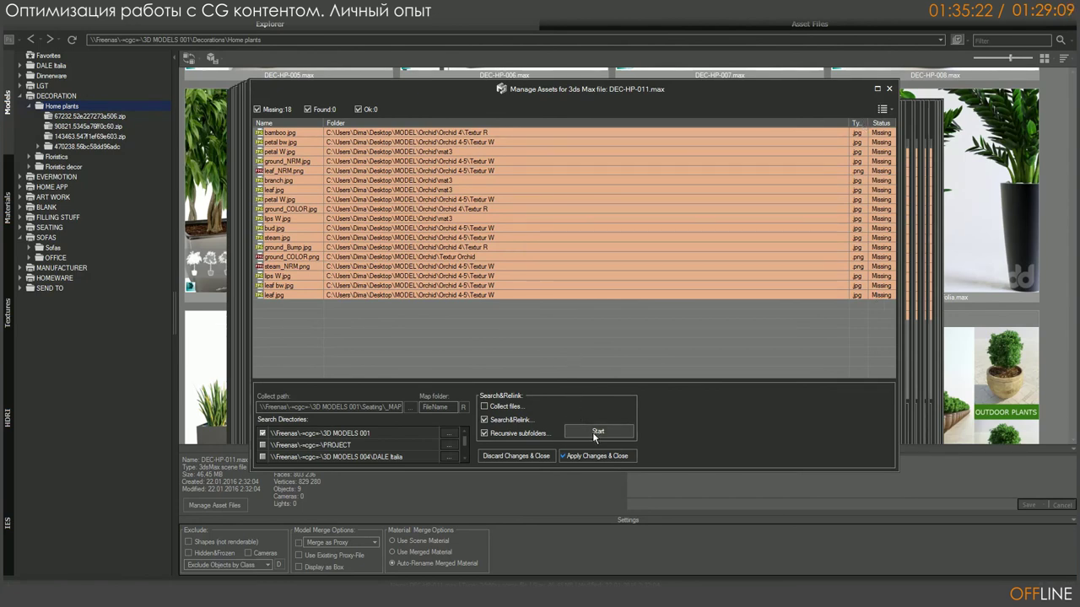
click(343, 437)
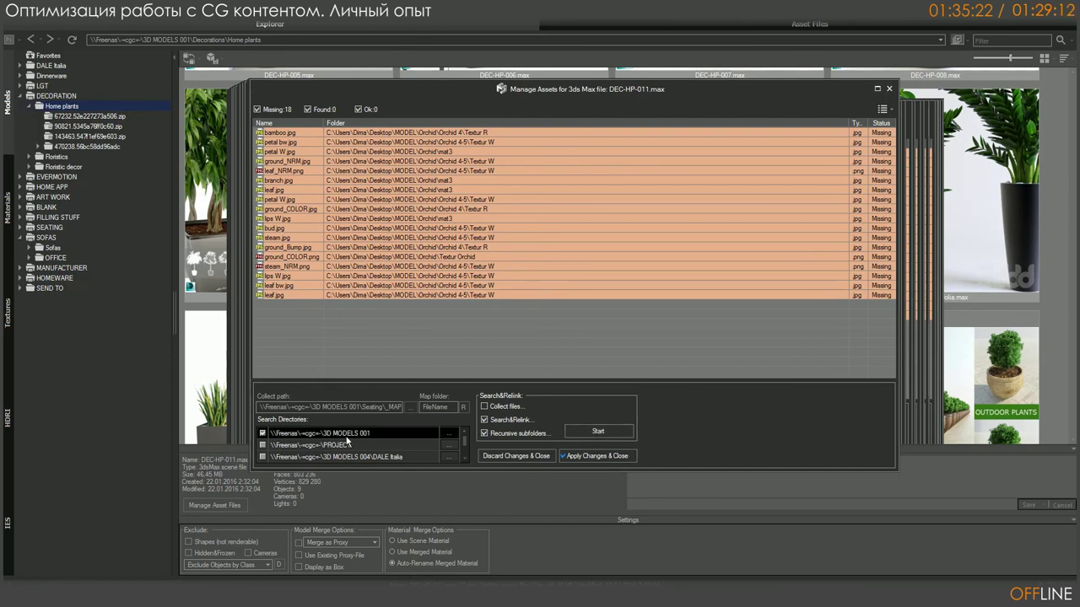
click(597, 432)
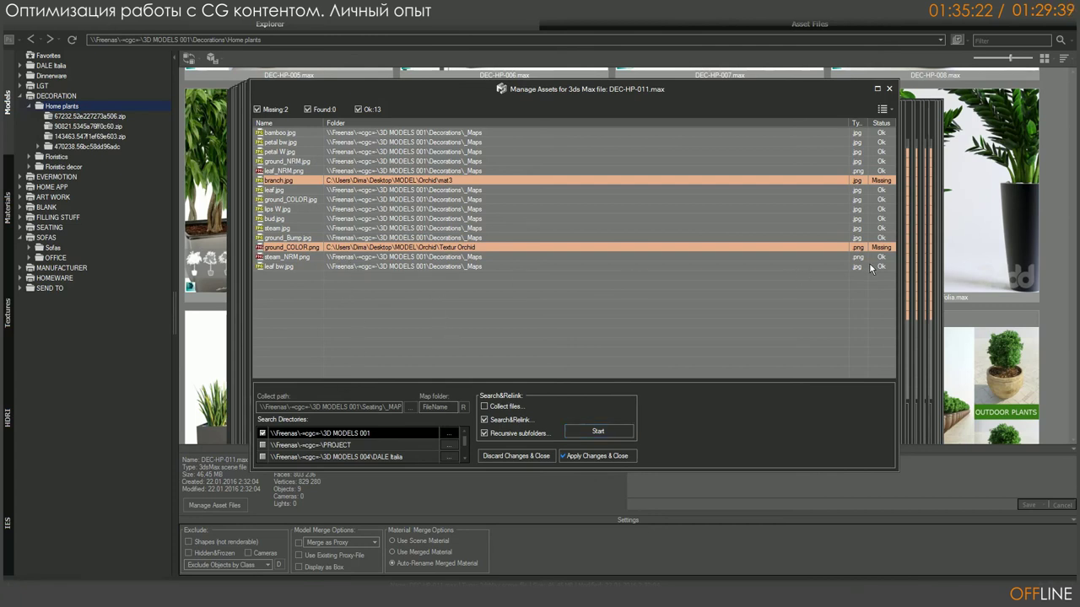
Step: Review the link commands for the missing ground_COLOR.png, and apply the relinked asset paths to DEC-HP-011.max
click(349, 251)
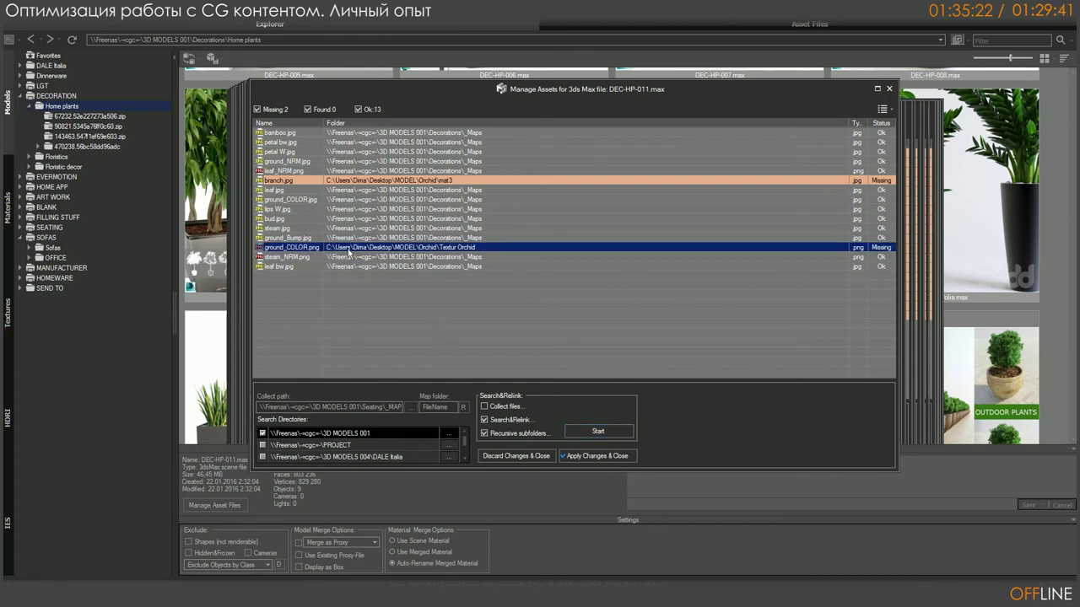
right_click(348, 251)
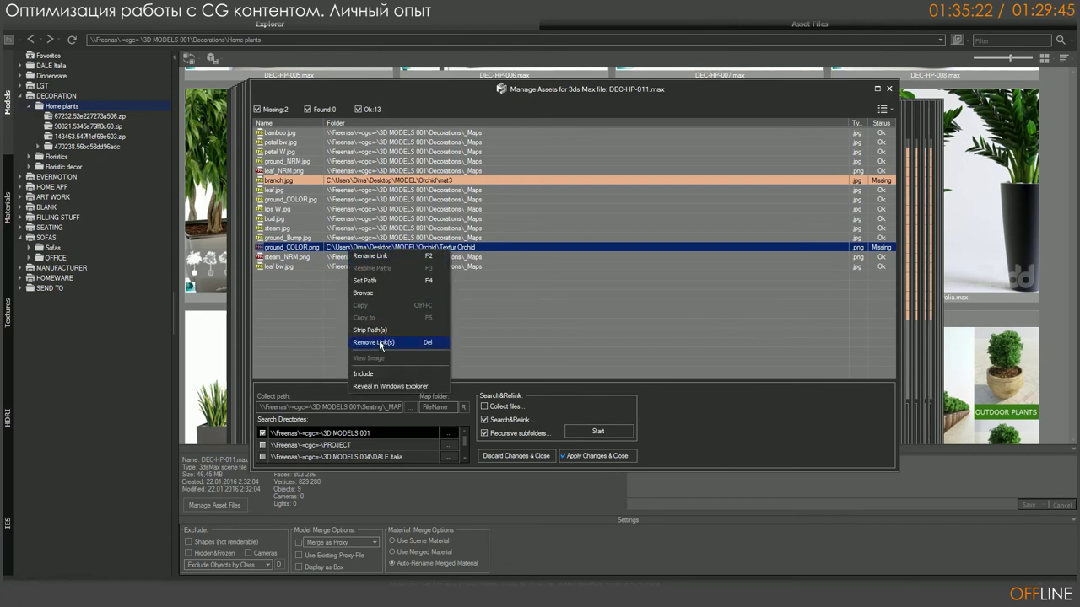
click(584, 322)
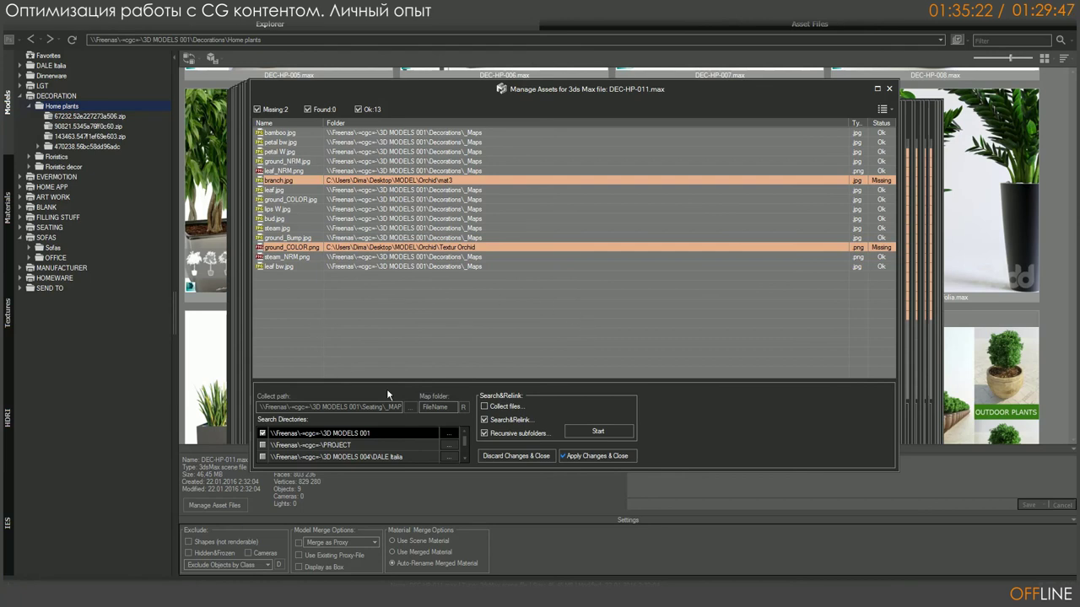
click(594, 457)
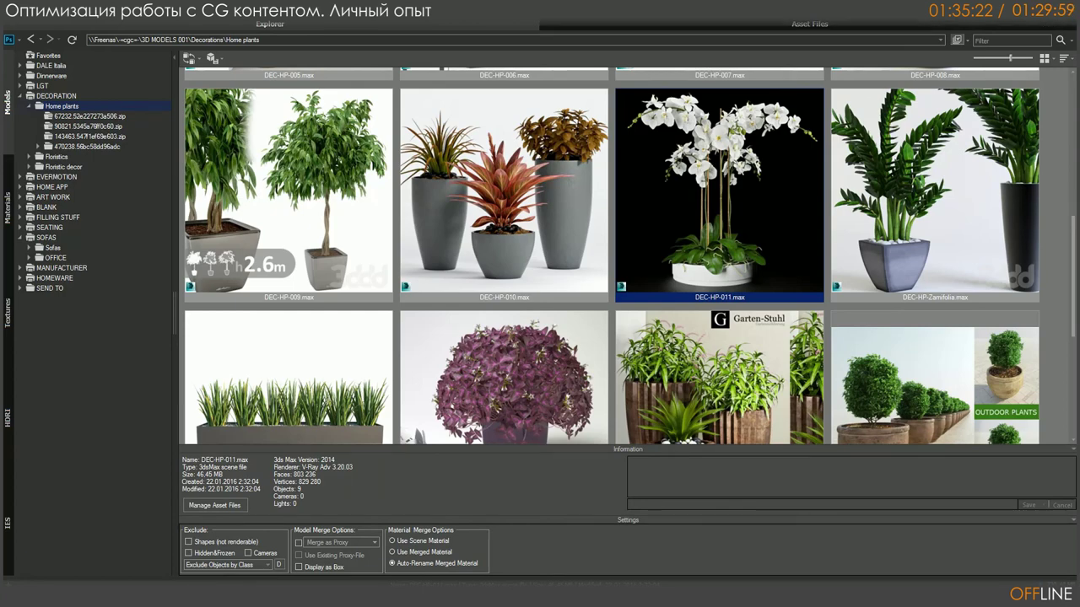
Step: Leave the model browser and material editor, and end the orchid placement in the scene
key(super+Down)
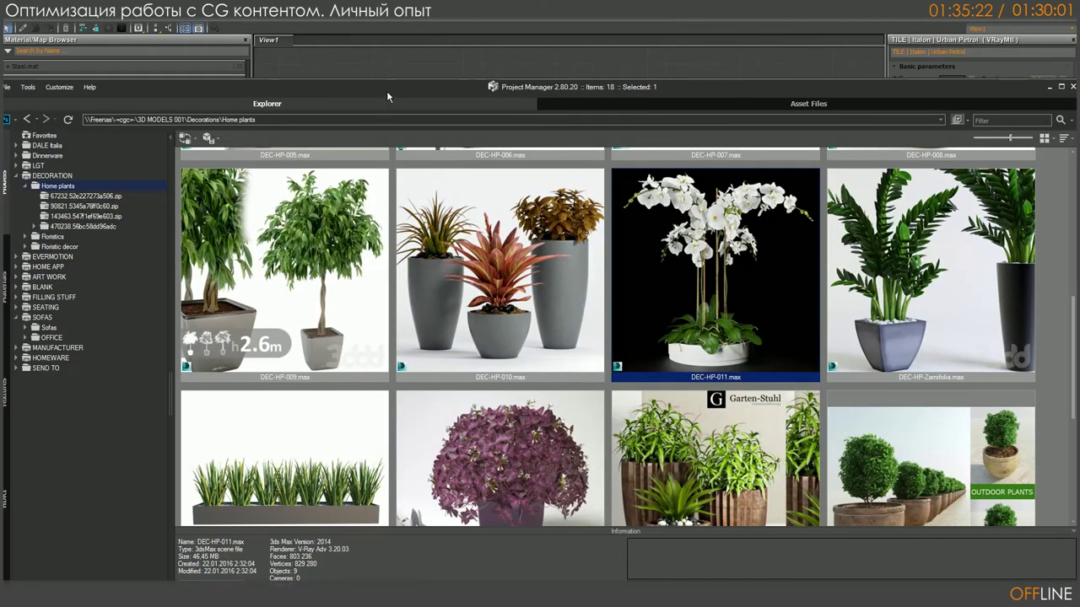
key(super+Down)
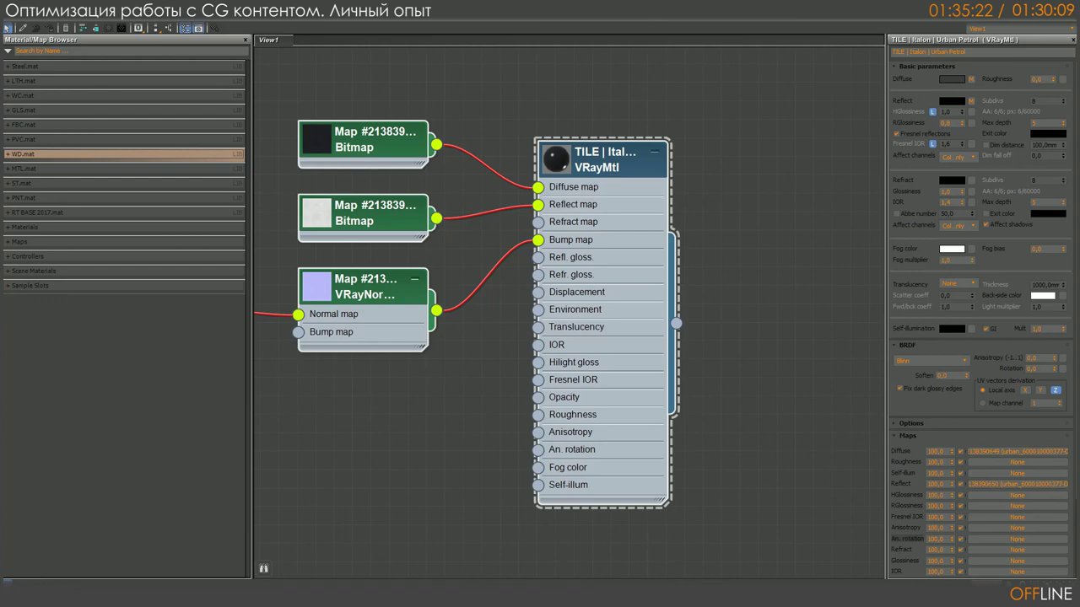
key(m)
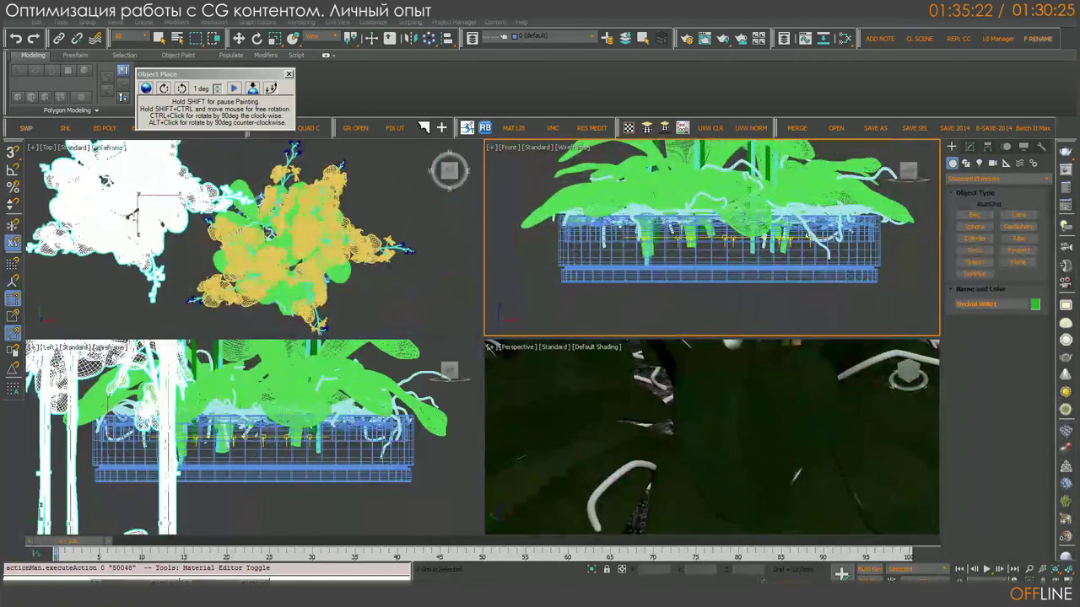
right_click(807, 438)
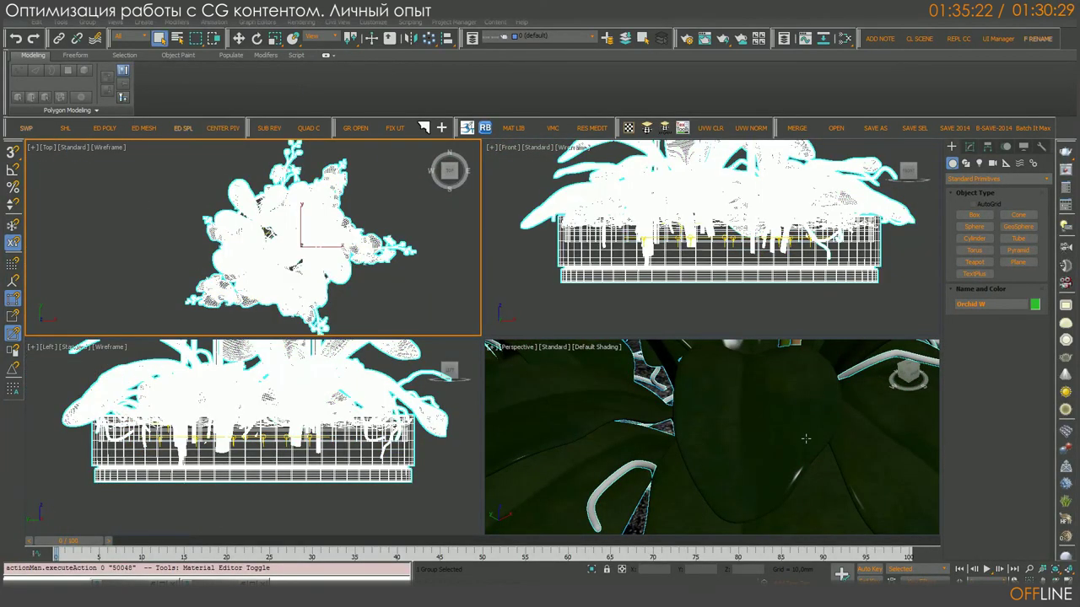
Step: Frame the orchid in a maximized perspective view and inspect its leaves, roots and pot close up
key(z)
key(alt+w)
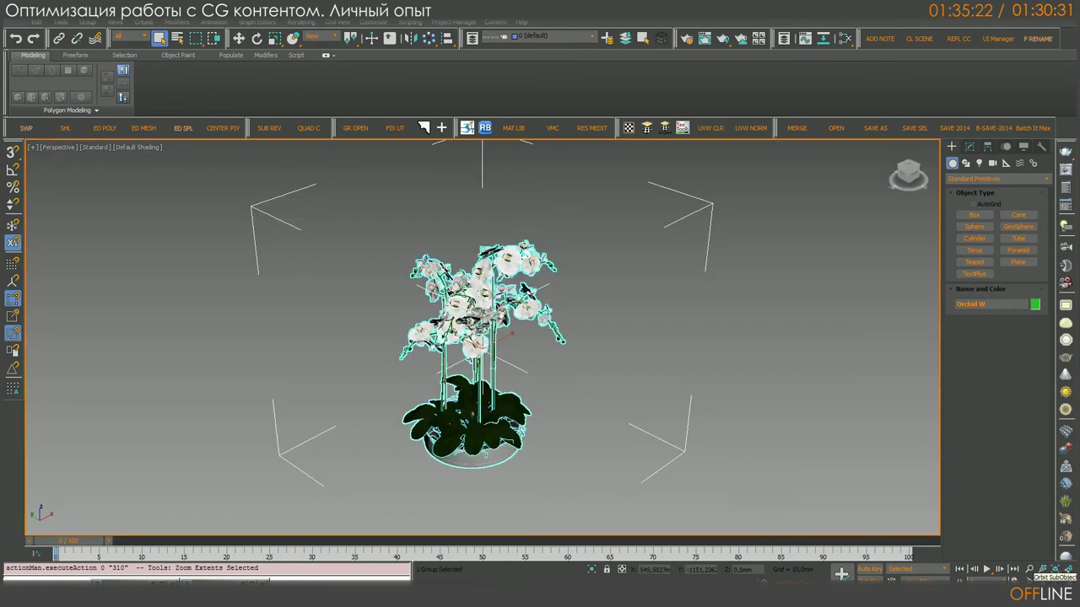
click(1054, 580)
drag(435, 394, 472, 390)
scroll(472, 391, up, 6)
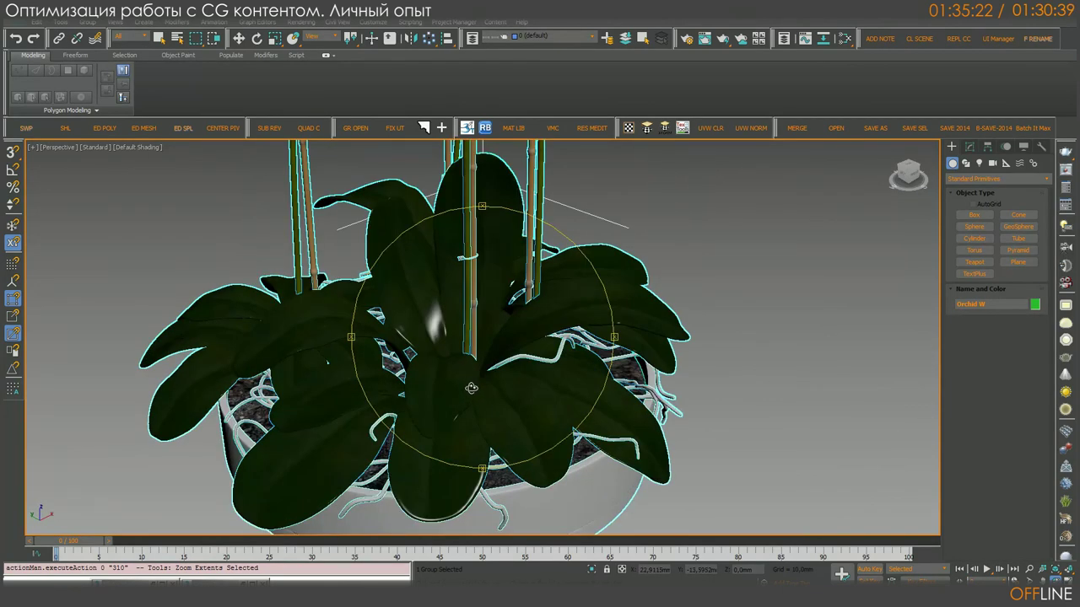
Step: Reopen the model browser maximized and view the options for opening DEC-HP-011.max with its associated application, without opening the scene
click(722, 38)
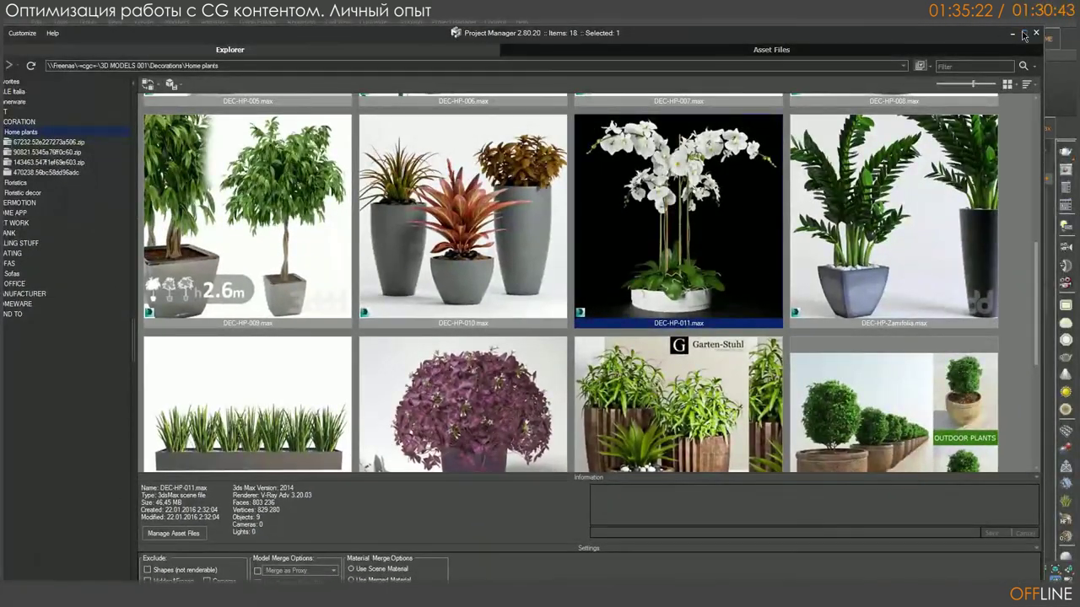
click(1021, 34)
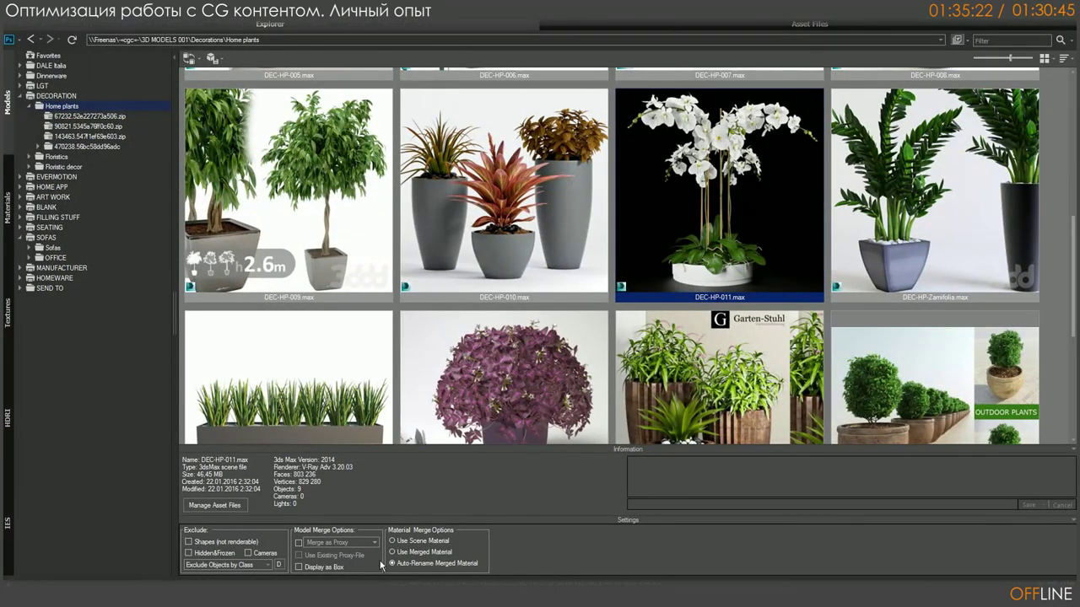
click(251, 555)
right_click(651, 222)
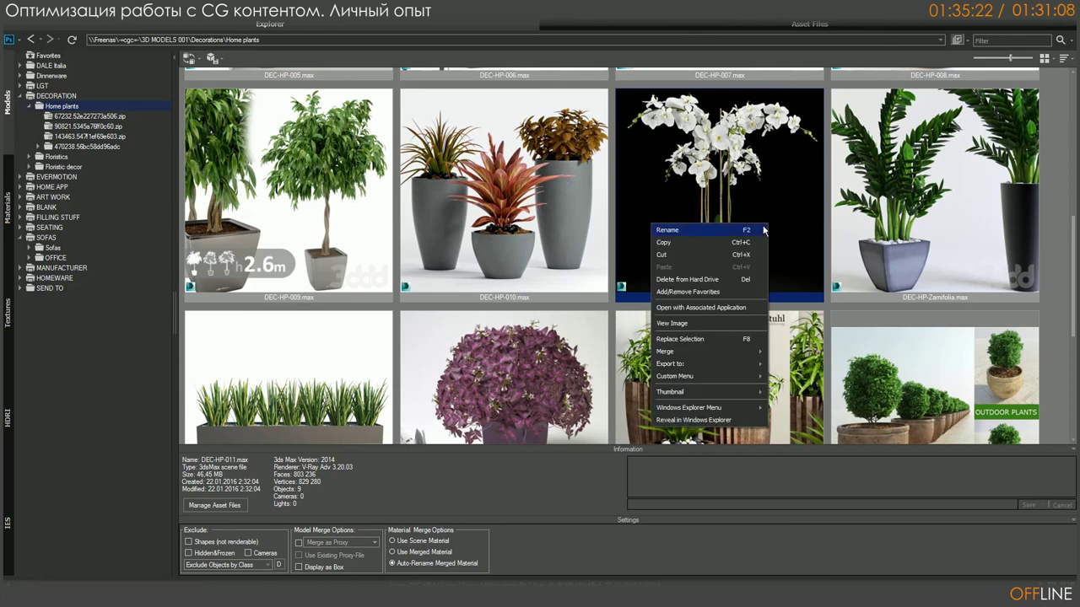
click(740, 308)
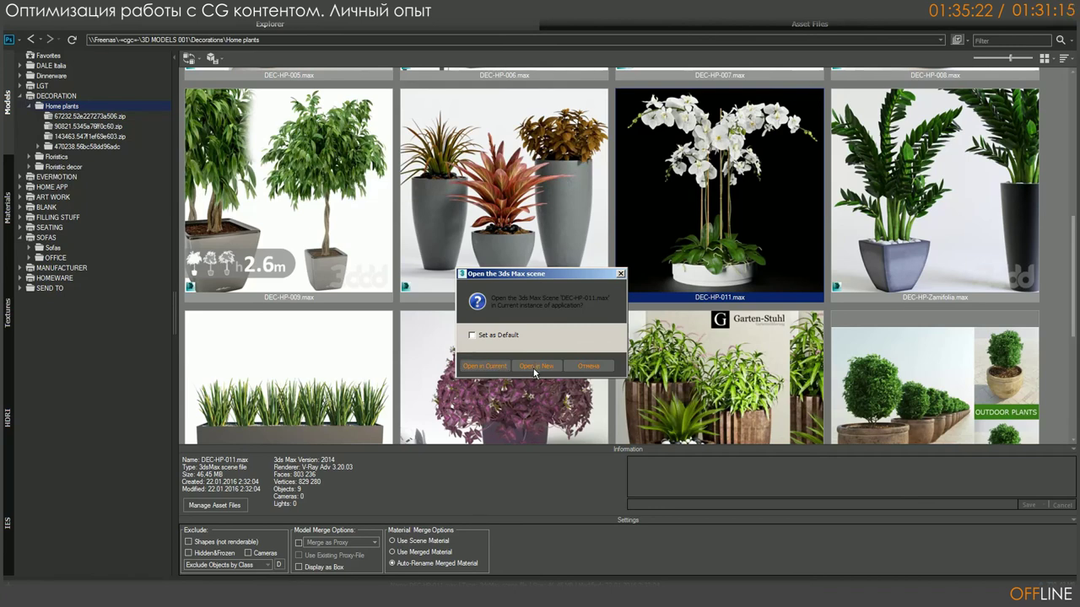
click(580, 366)
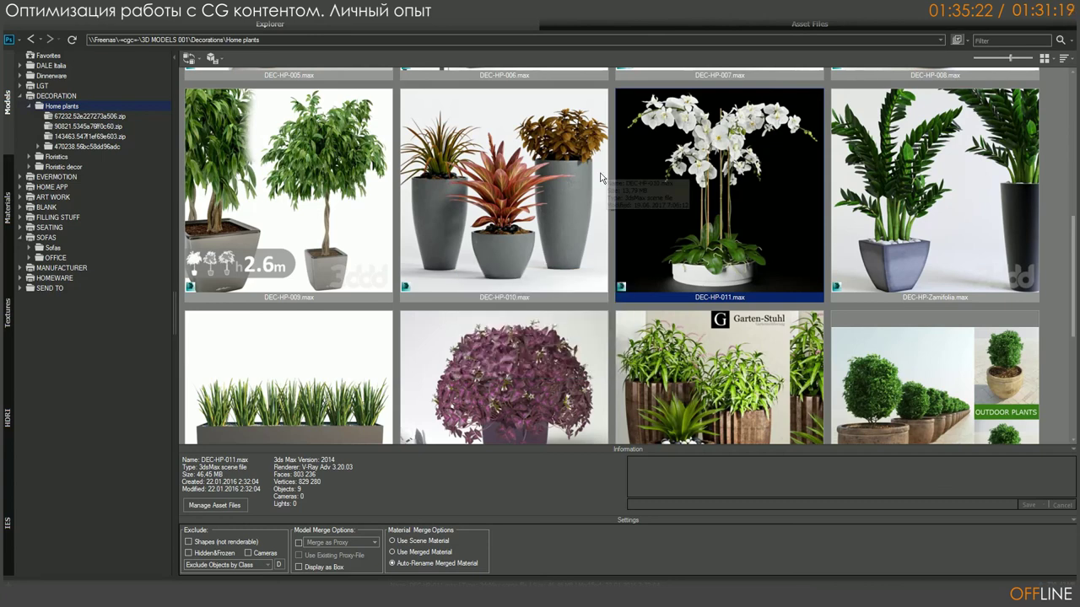
Step: View the details of Philodendron.max inside the 67232.52e227273a506.zip archive, and collapse the Home plants folder
click(23, 96)
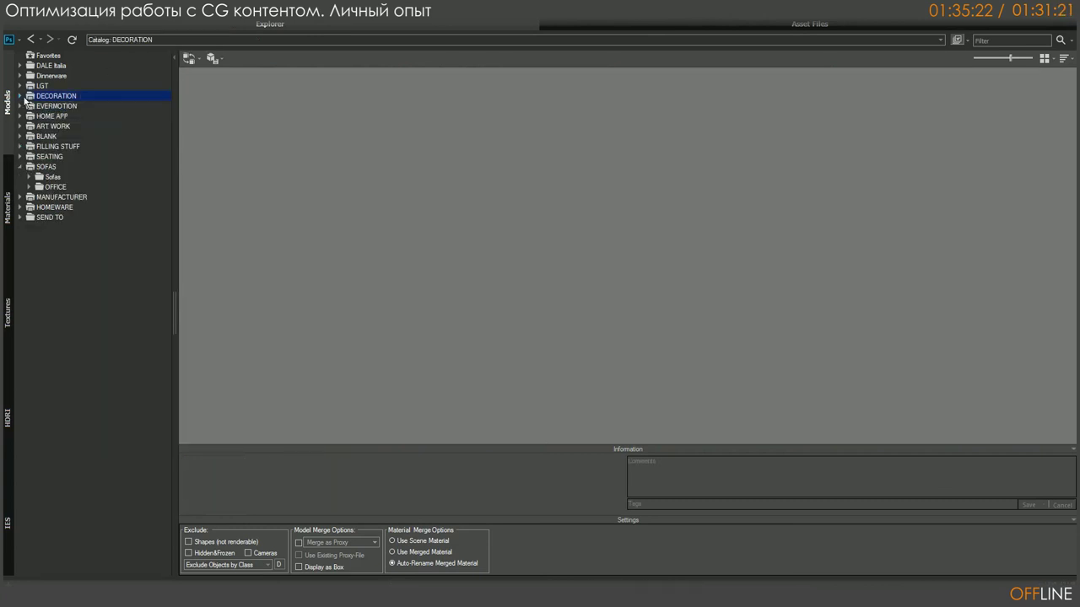
click(23, 96)
click(105, 118)
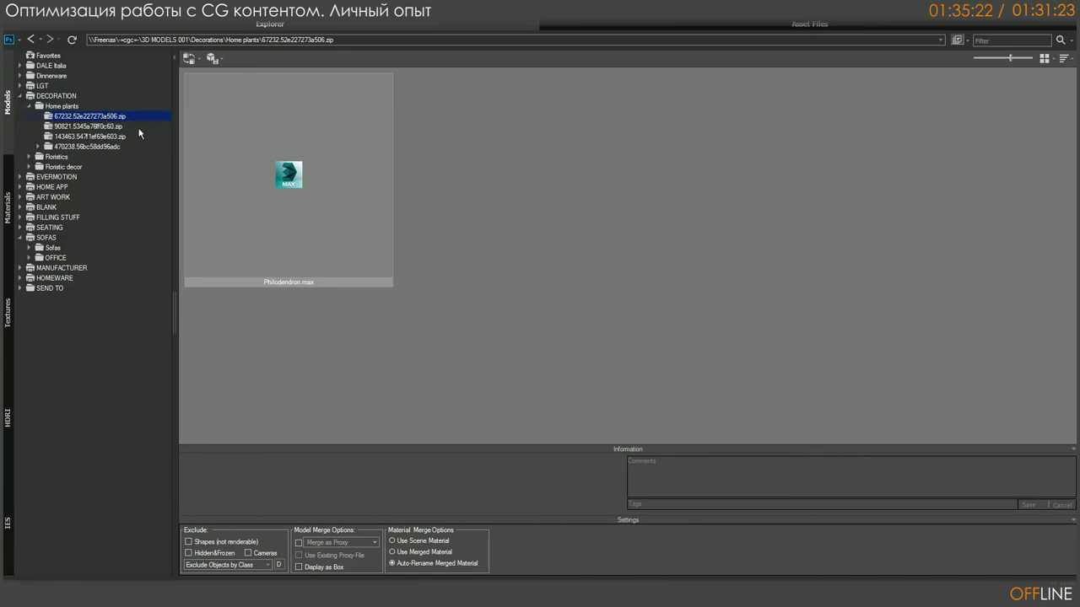
click(291, 230)
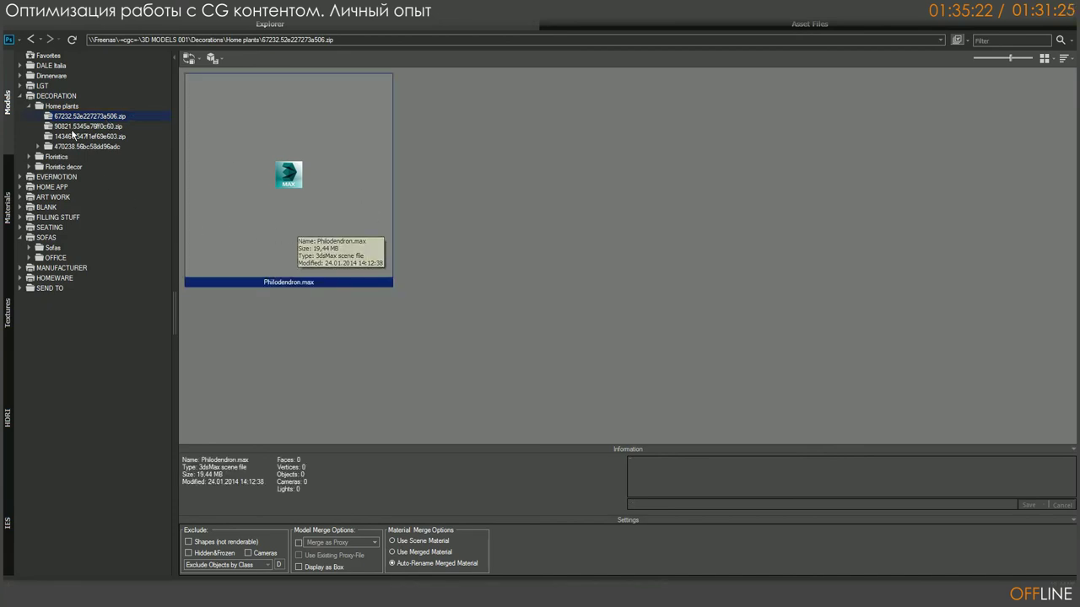
click(29, 106)
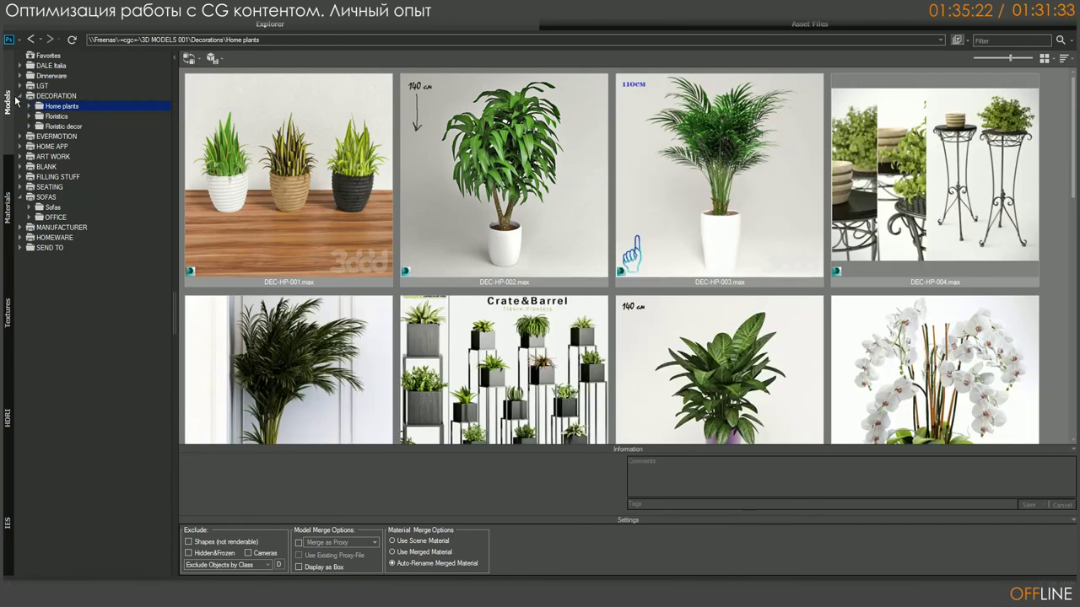
Step: Collapse the DECORATION catalog and review the commands for adding folders and catalogs to the models tree
click(20, 97)
right_click(140, 143)
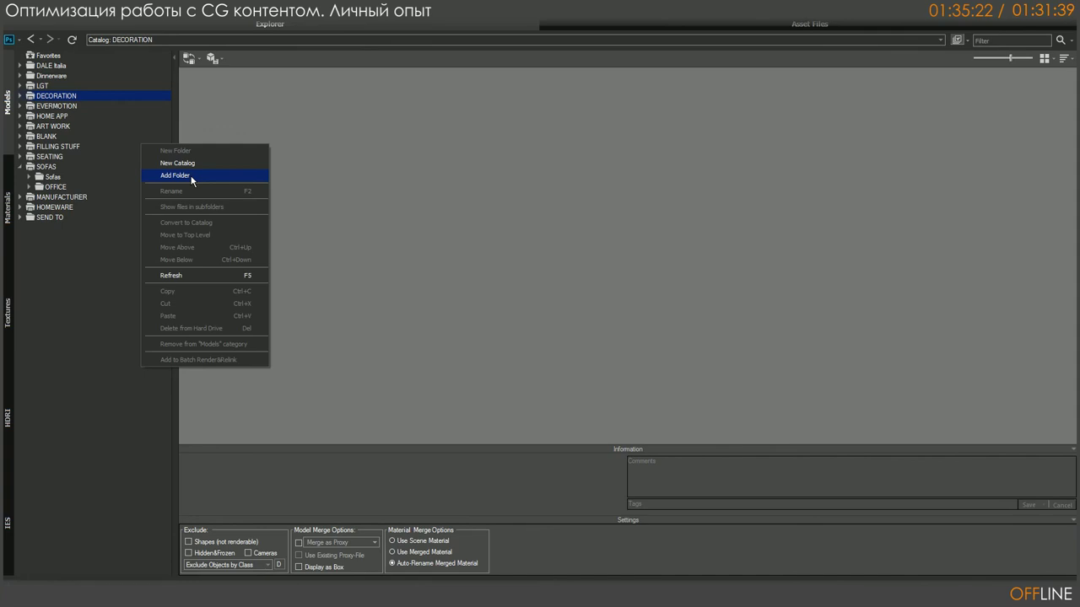
click(72, 298)
Step: Reopen the Home plants folder of the DECORATION catalog and review the file commands available for DEC-HP-002.max
click(20, 96)
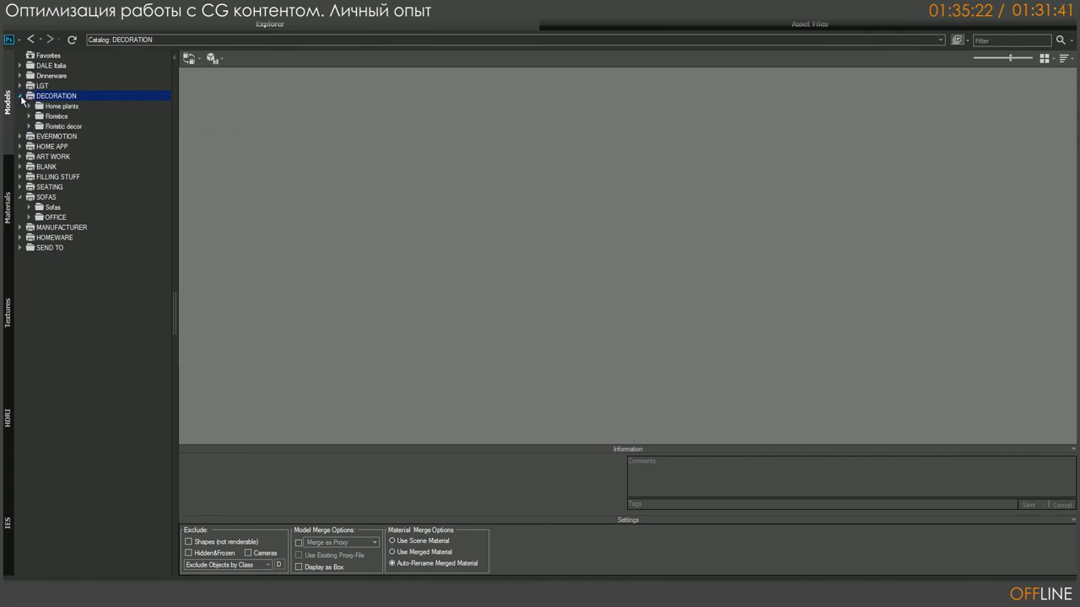
double_click(60, 107)
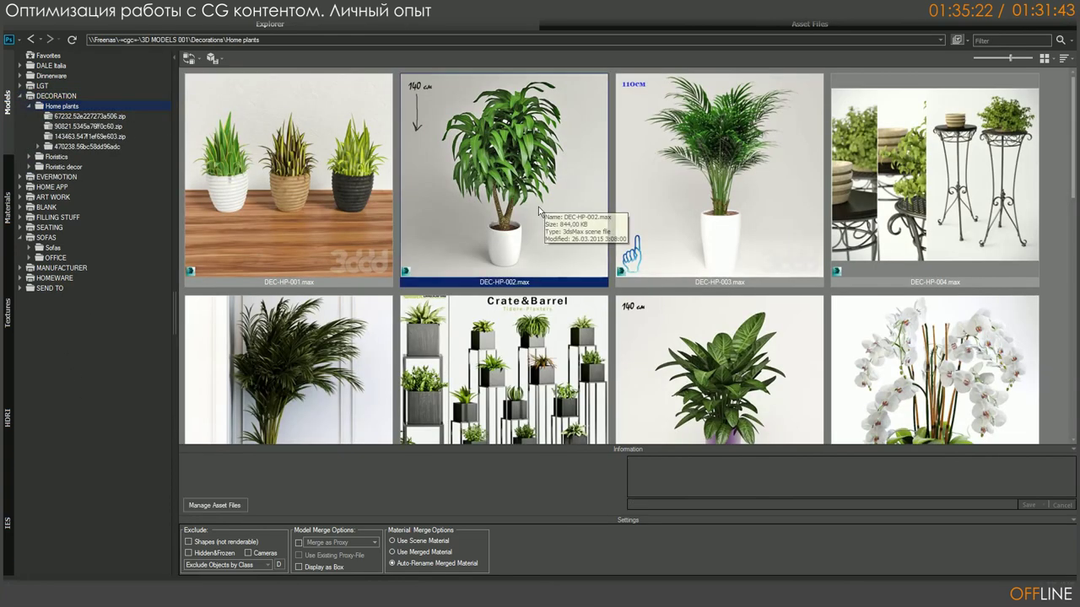
right_click(540, 211)
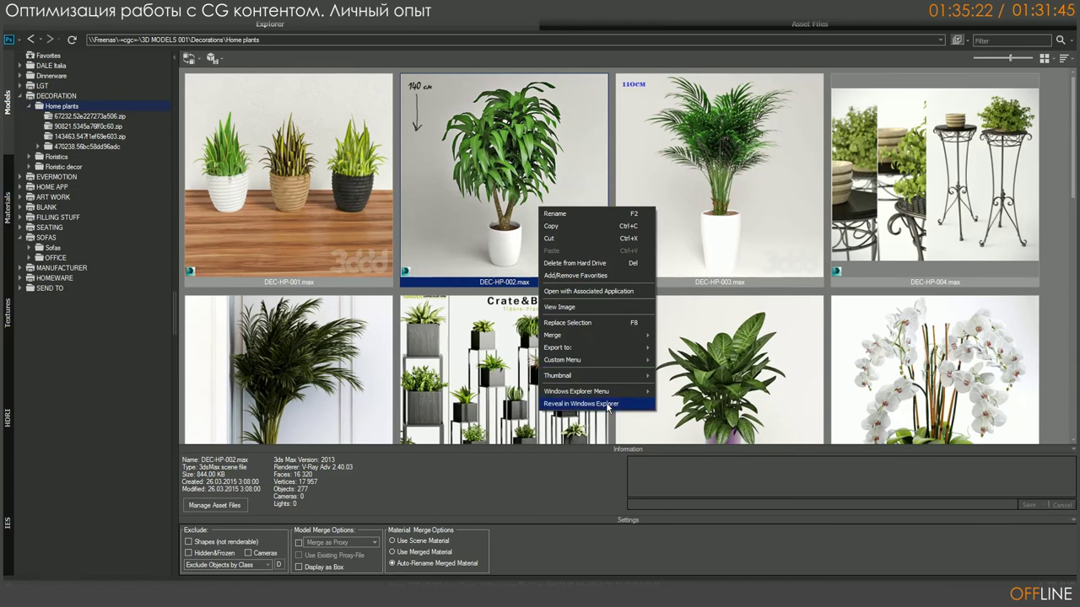
mouse_move(610, 376)
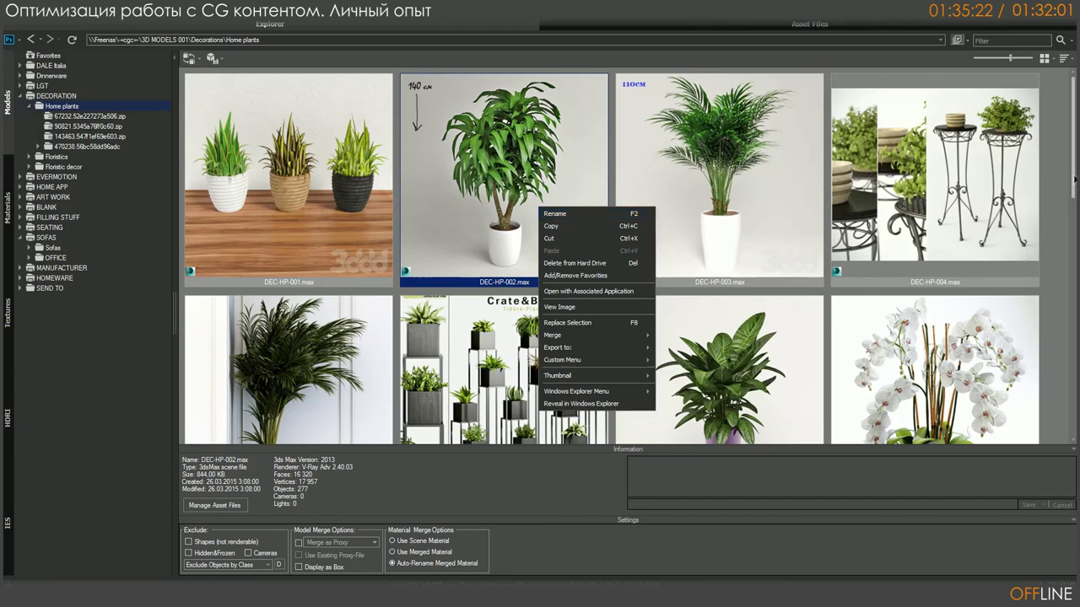
Step: Rename DEC-HP-Zamifolia.max as DEC-HP-012.max, basing the new name on that of DEC-HP-011.max
drag(1074, 179, 1065, 334)
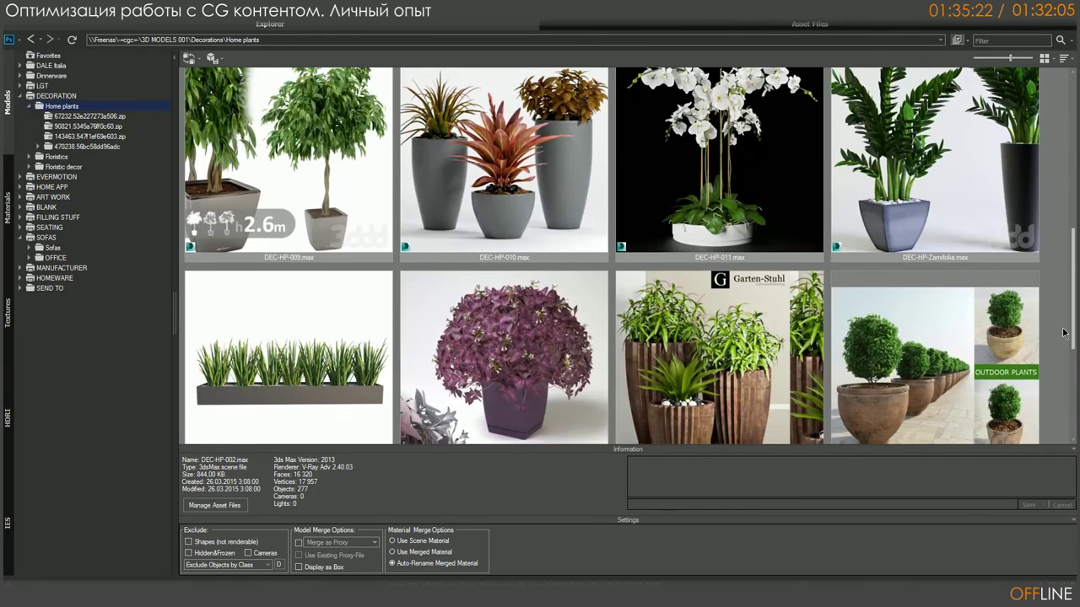
click(715, 257)
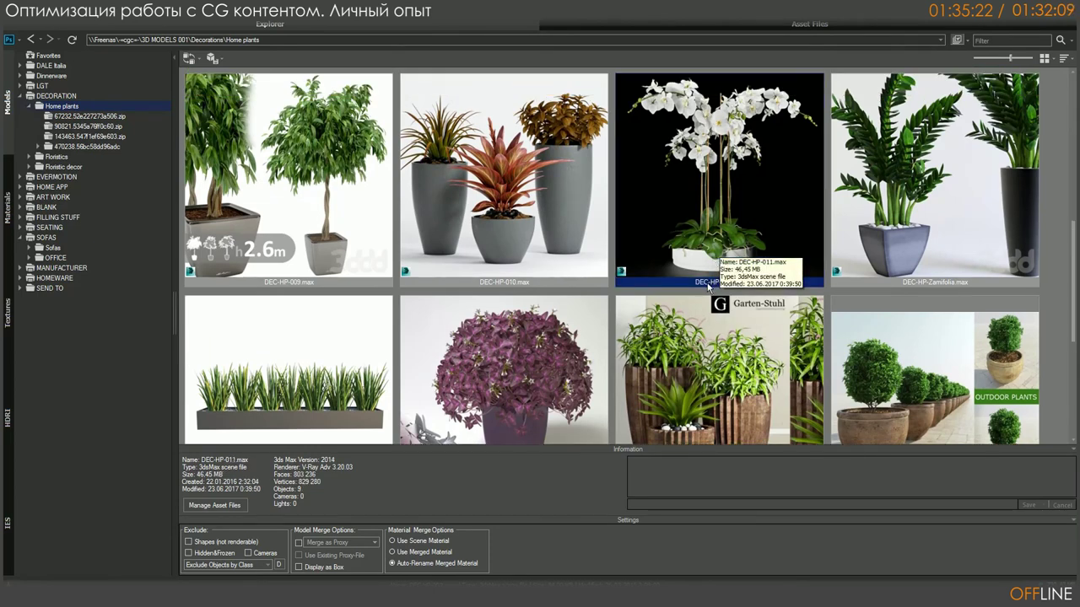
right_click(708, 288)
click(722, 300)
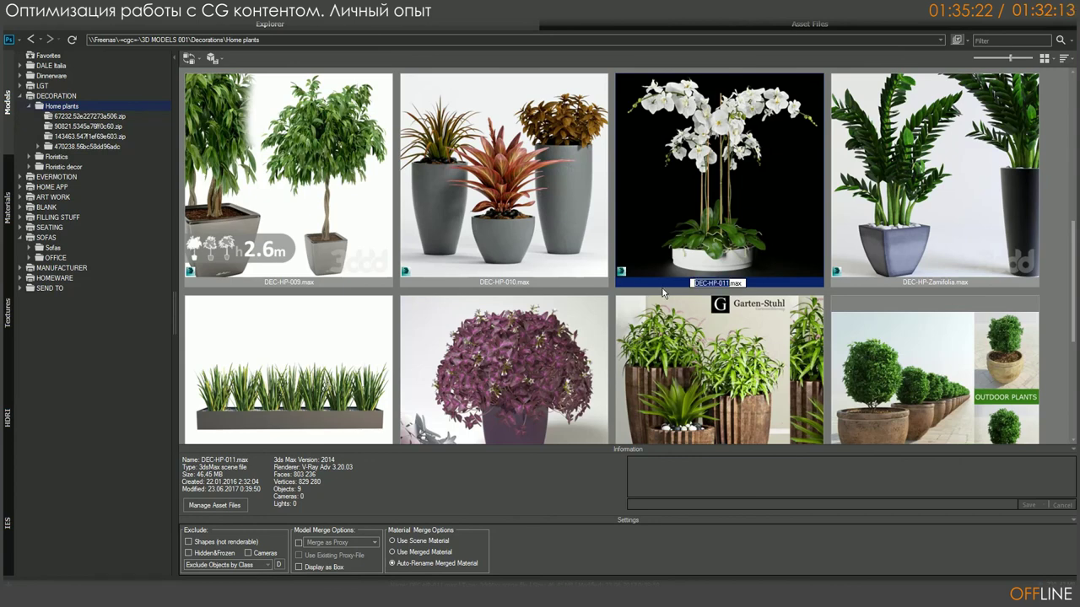
click(956, 280)
right_click(942, 286)
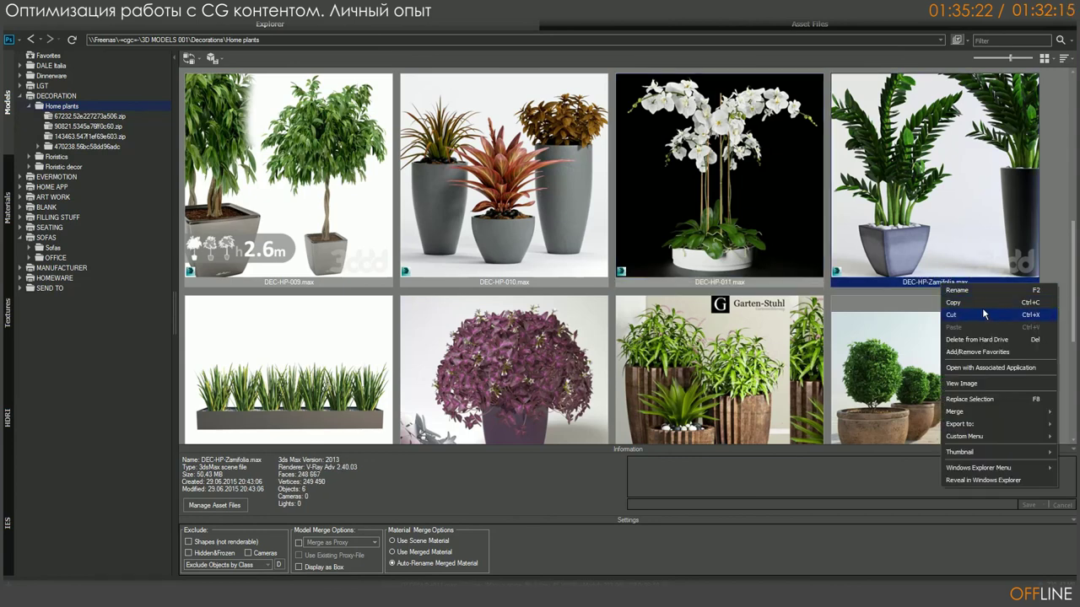
click(965, 296)
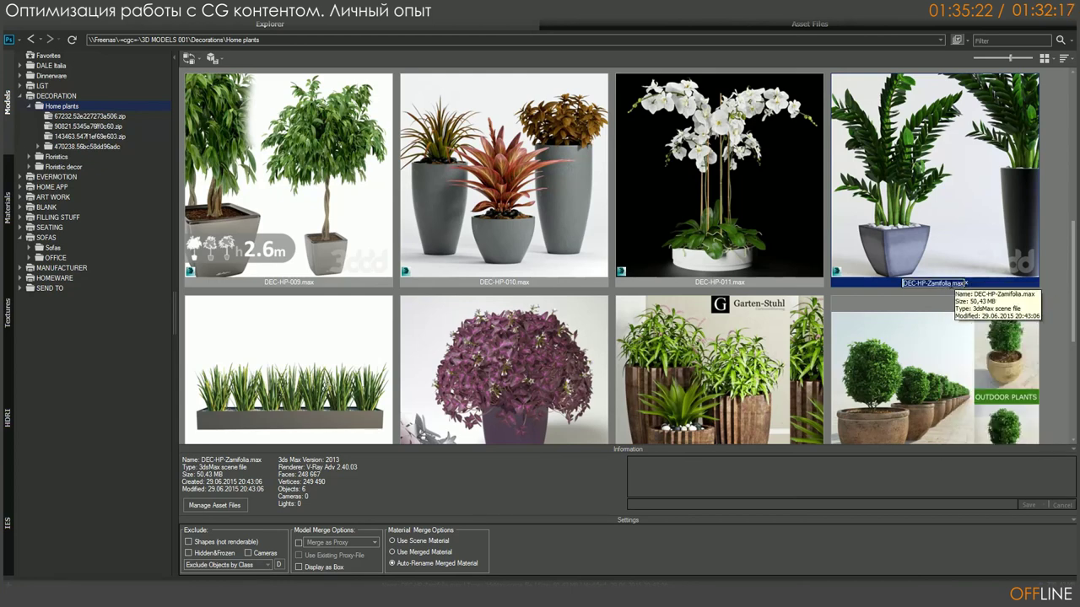
text(DEC-HP-011)
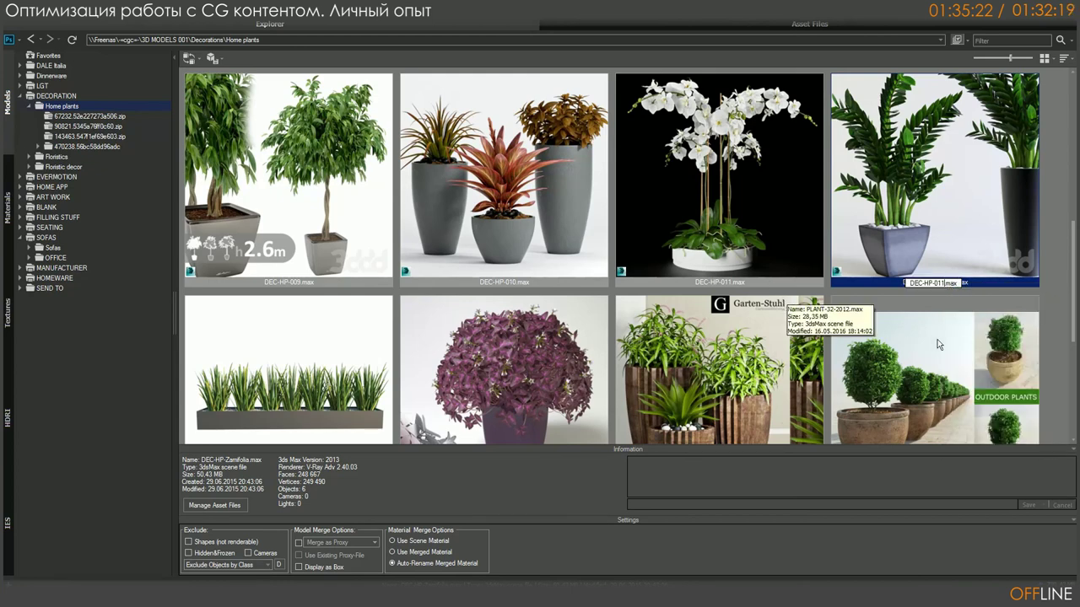
key(BackSpace)
text(2)
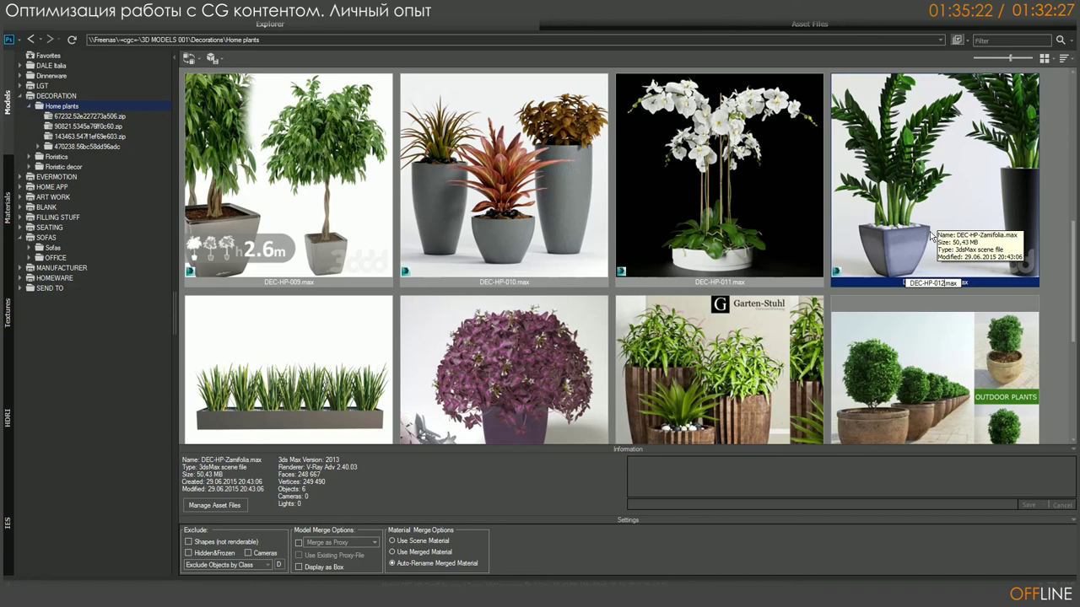
key(Return)
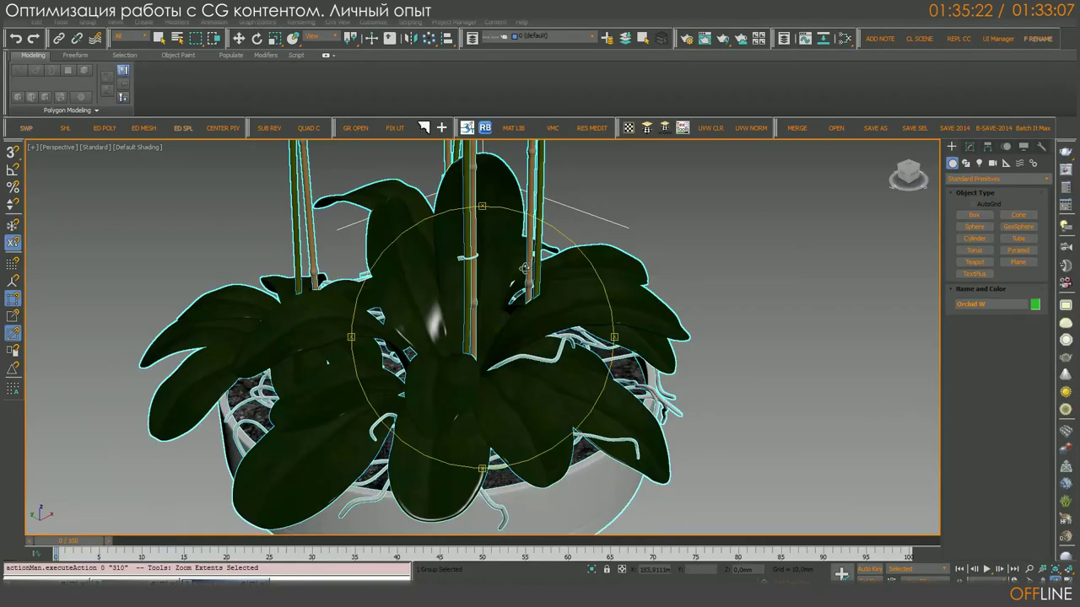
Step: Frame the whole orchid in the perspective view and look at it from another side
key(z)
alt+middle_drag(503, 324, 433, 339)
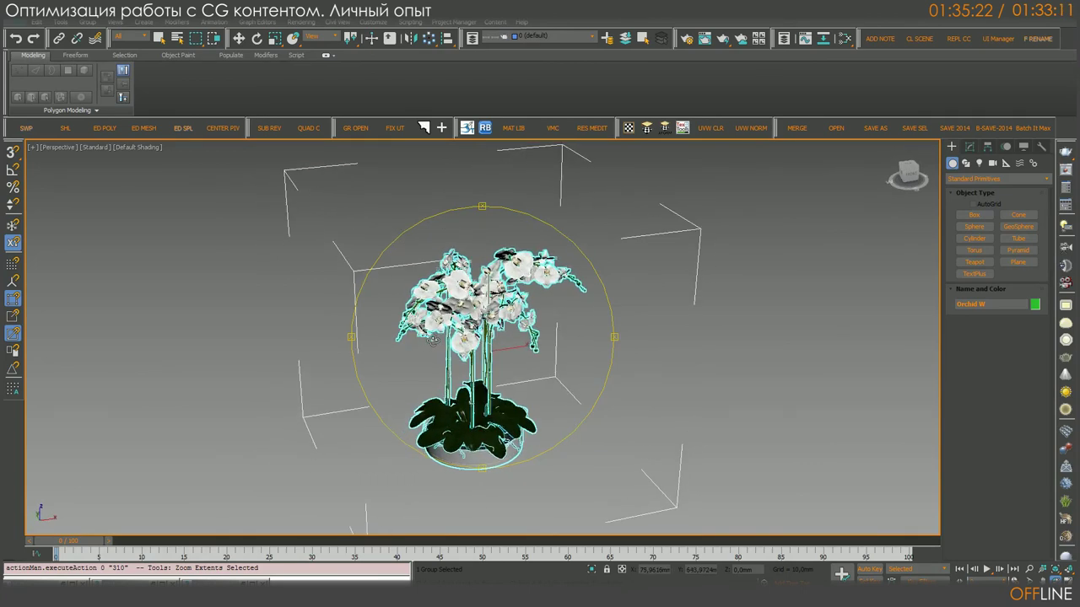